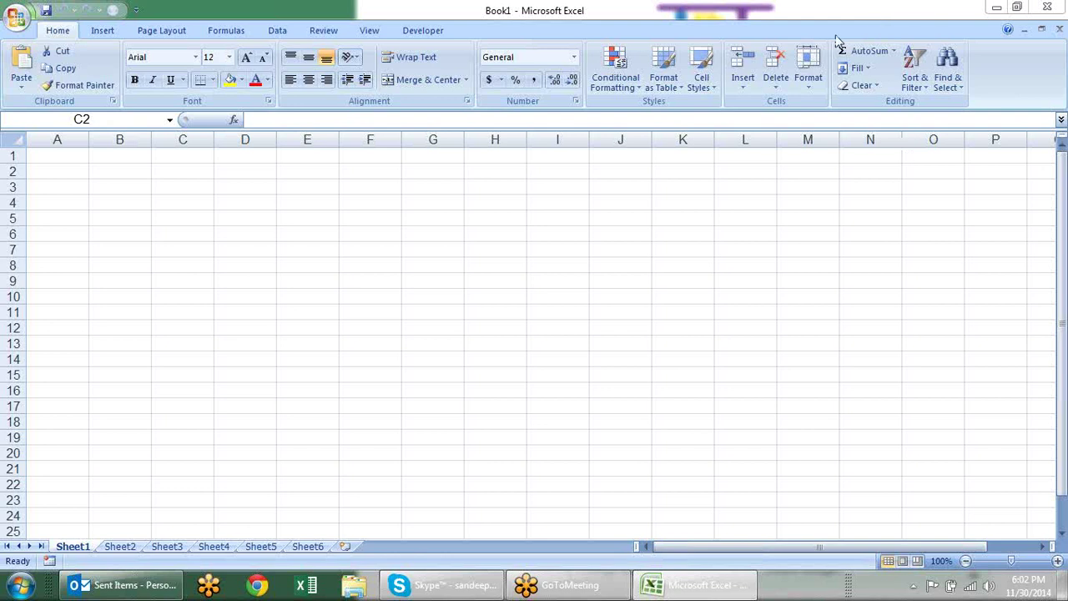
- Focus the empty Book1 sheet, show the Formulas ribbon, and select cell B3
{"action": "left_click", "coordinate": [714, 125]}
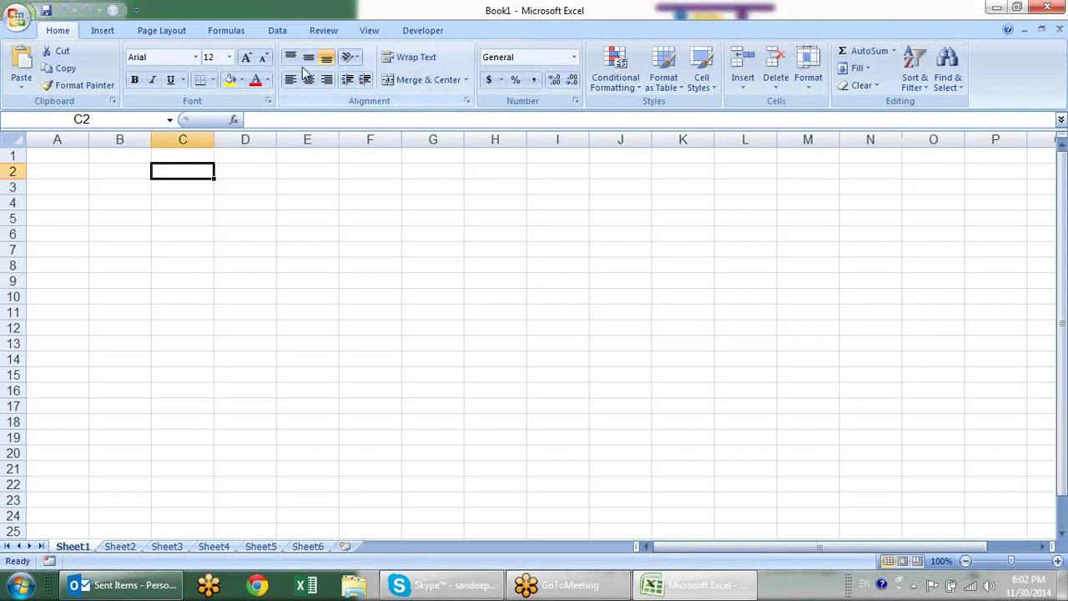
{"action": "left_click", "coordinate": [247, 30]}
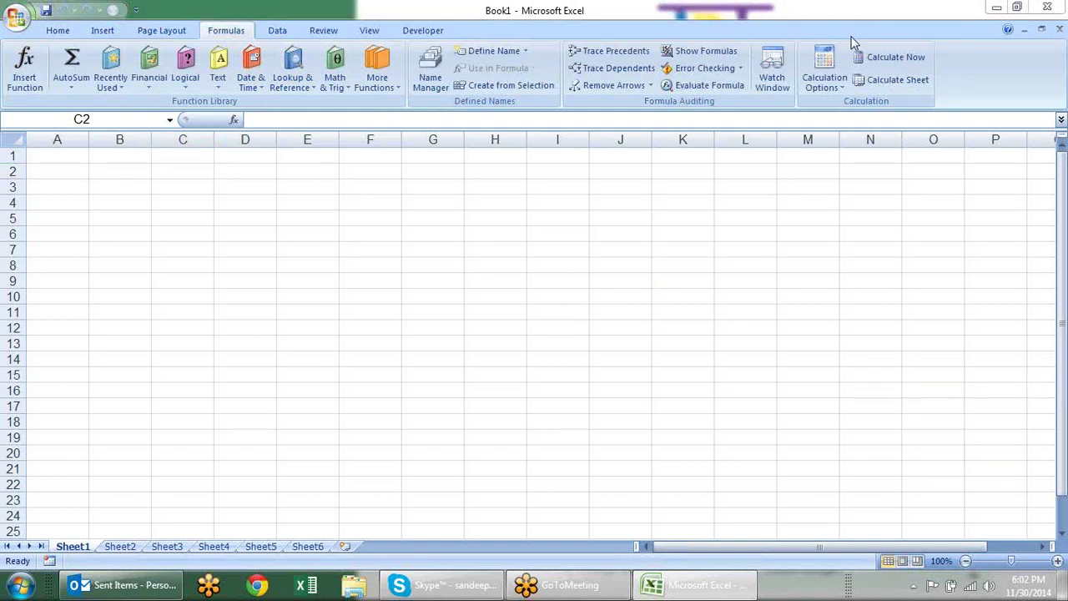
{"action": "left_click", "coordinate": [95, 191]}
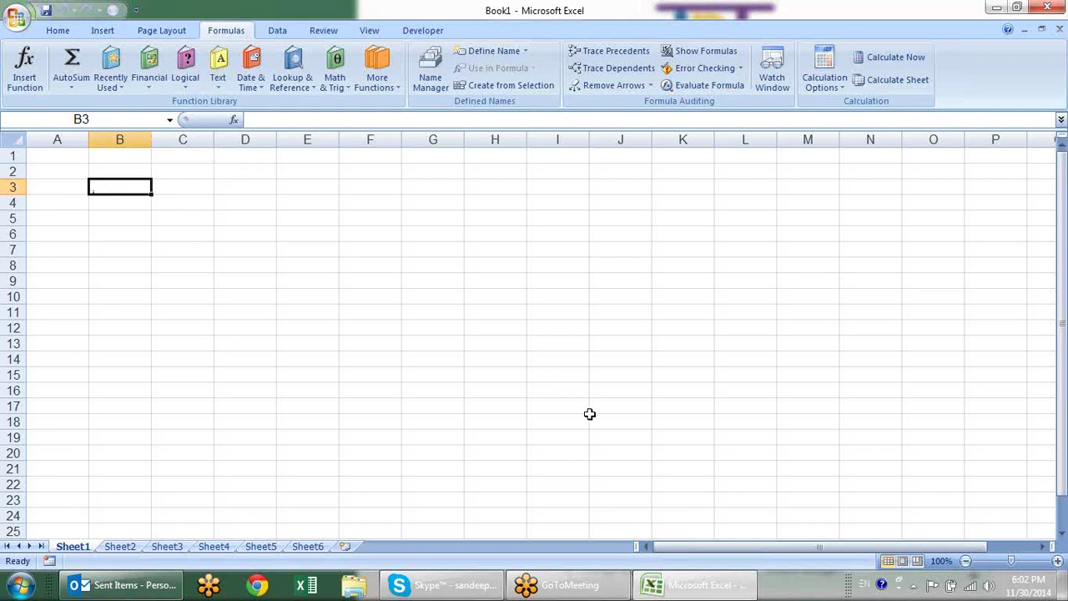
- Enter FV and PV in B3:B4 and the description Future Value in C3
{"action": "type", "text": "FV"}
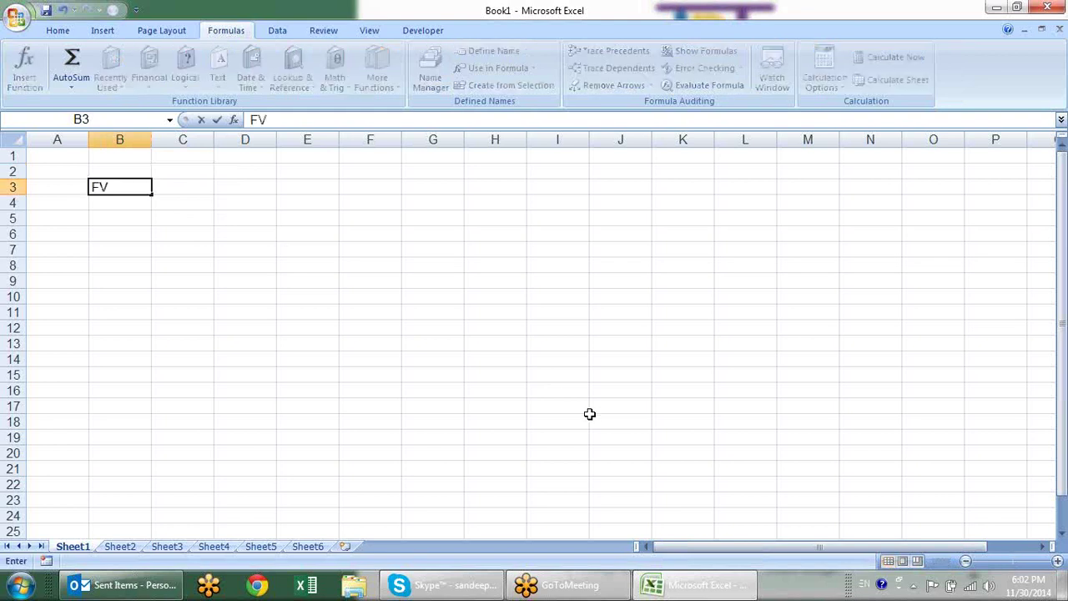
{"action": "key", "text": "Return"}
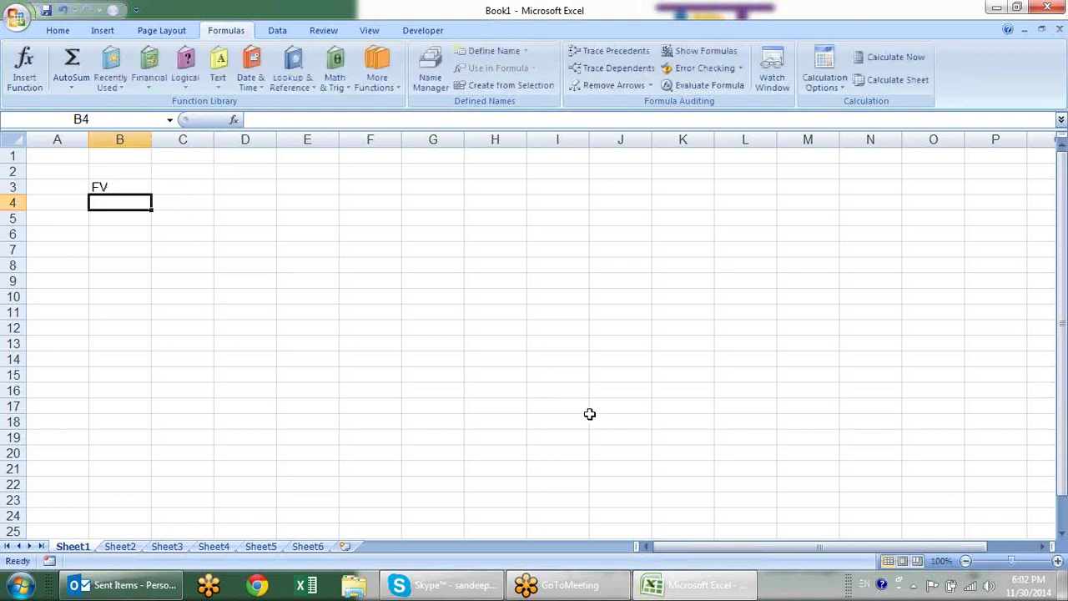
{"action": "type", "text": "PV"}
{"action": "key", "text": "Up"}
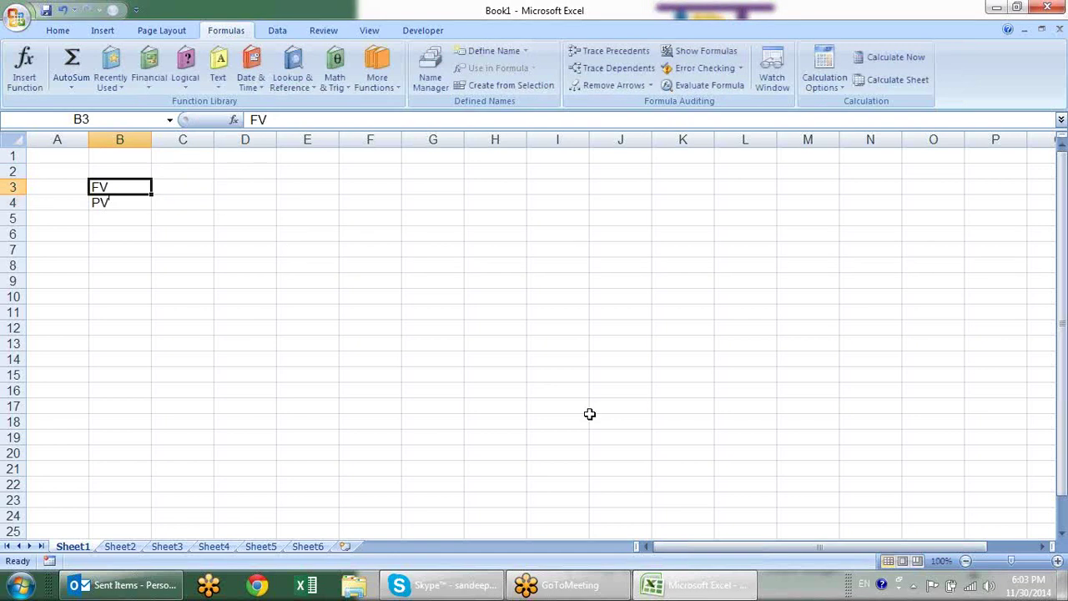
{"action": "key", "text": "Right"}
{"action": "type", "text": "Fu"}
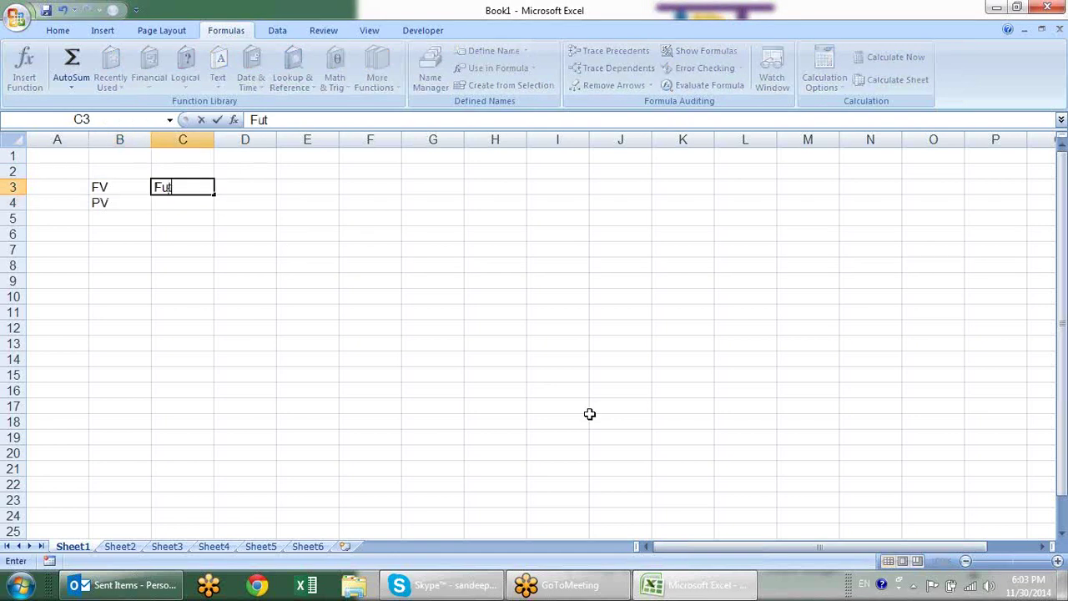
{"action": "type", "text": "t"}
{"action": "type", "text": "u"}
{"action": "type", "text": "tre"}
{"action": "key", "text": "BackSpace"}
{"action": "key", "text": "BackSpace"}
{"action": "key", "text": "BackSpace"}
{"action": "key", "text": "BackSpace"}
{"action": "key", "text": "BackSpace"}
{"action": "type", "text": "ture"}
{"action": "key", "text": "Return"}
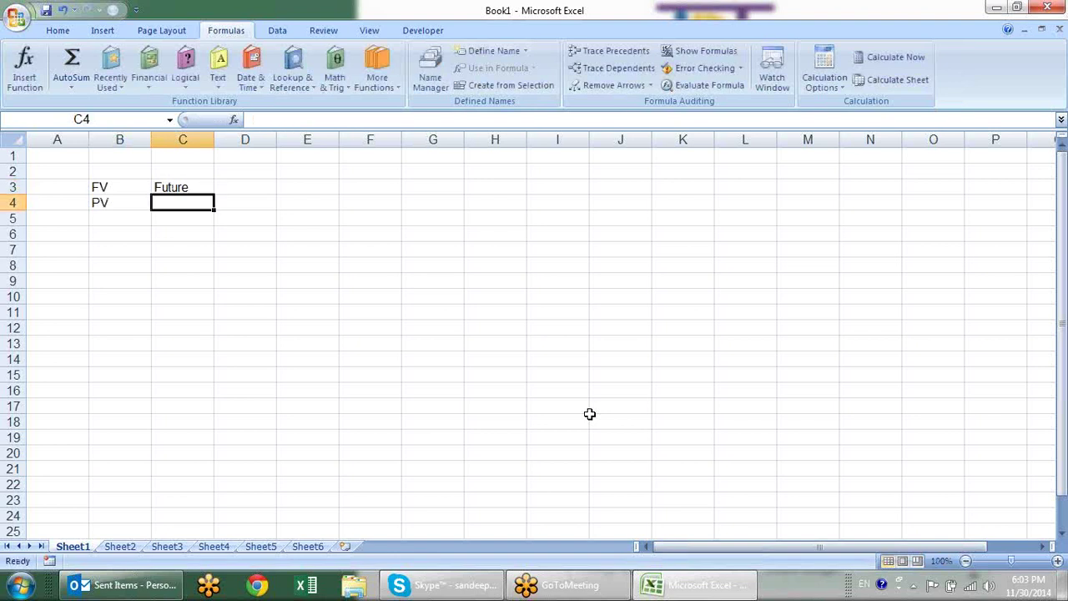
{"action": "key", "text": "Up"}
{"action": "key", "text": "F2"}
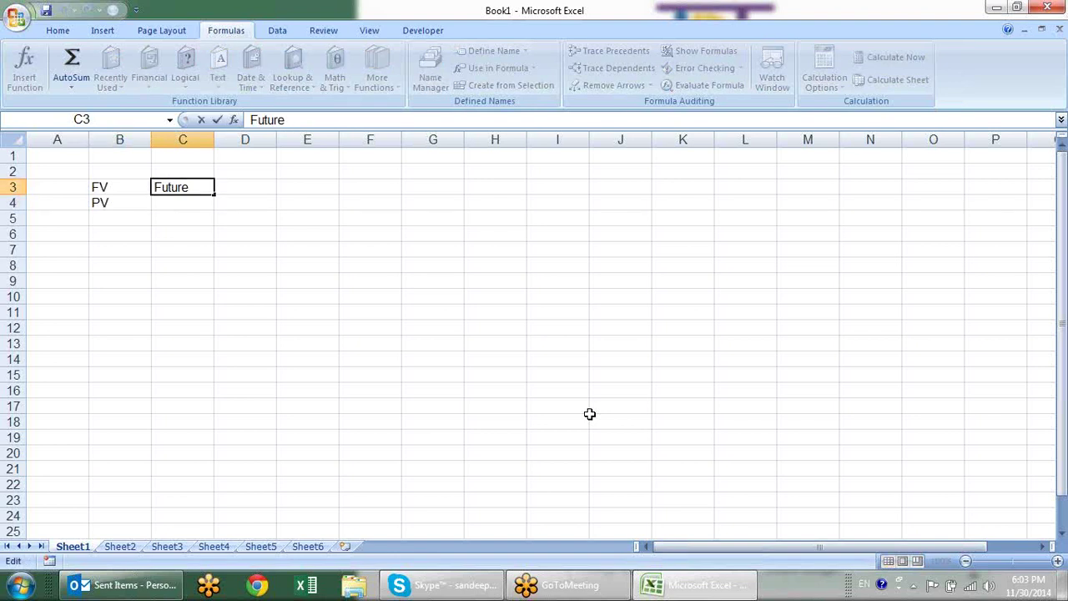
{"action": "type", "text": " Value"}
{"action": "key", "text": "Return"}
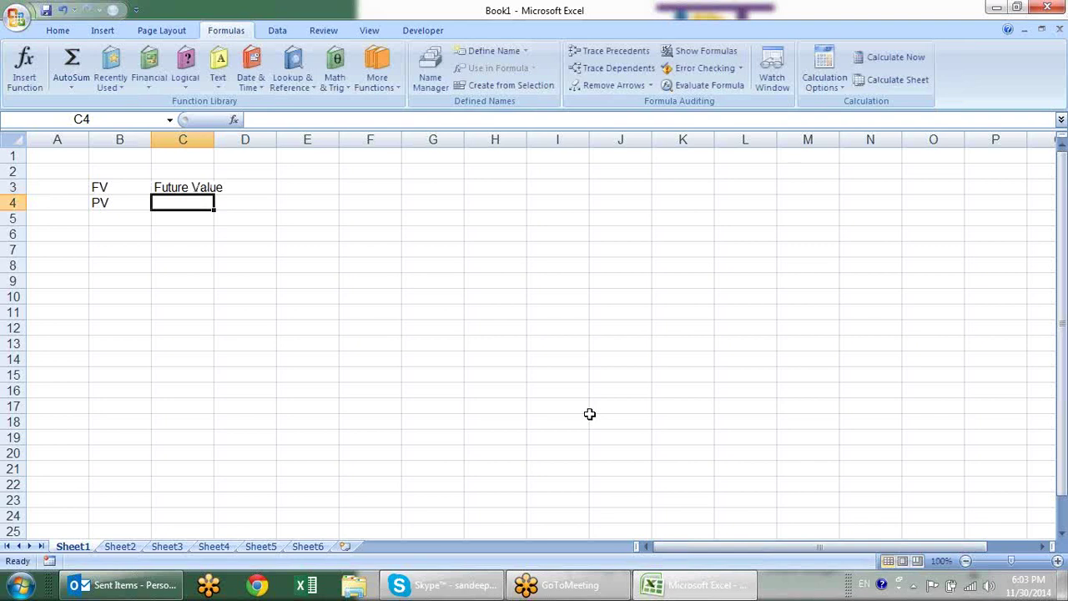
- Add Present Value in C4, then Rate with Rate of Interest in row 5
{"action": "type", "text": "Pre"}
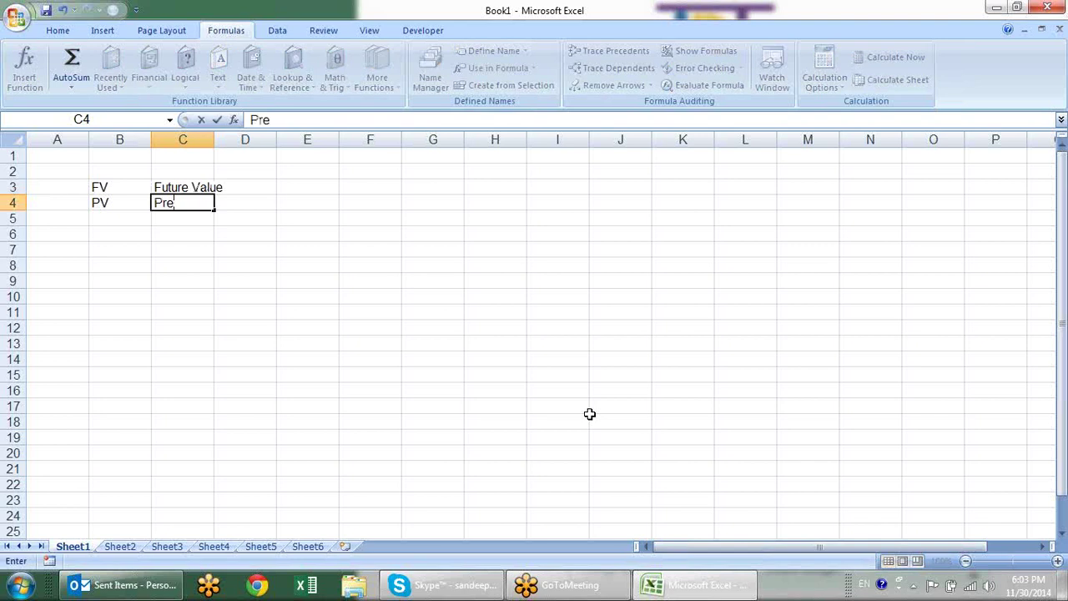
{"action": "type", "text": "sent"}
{"action": "type", "text": " Valu"}
{"action": "key", "text": "BackSpace"}
{"action": "type", "text": "u"}
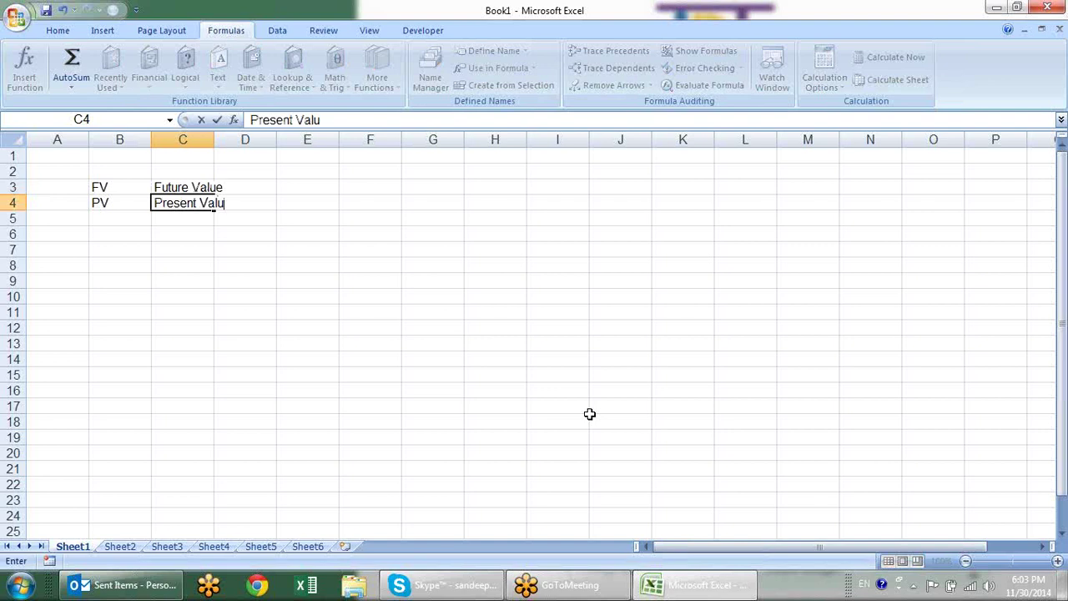
{"action": "type", "text": "e"}
{"action": "key", "text": "Return"}
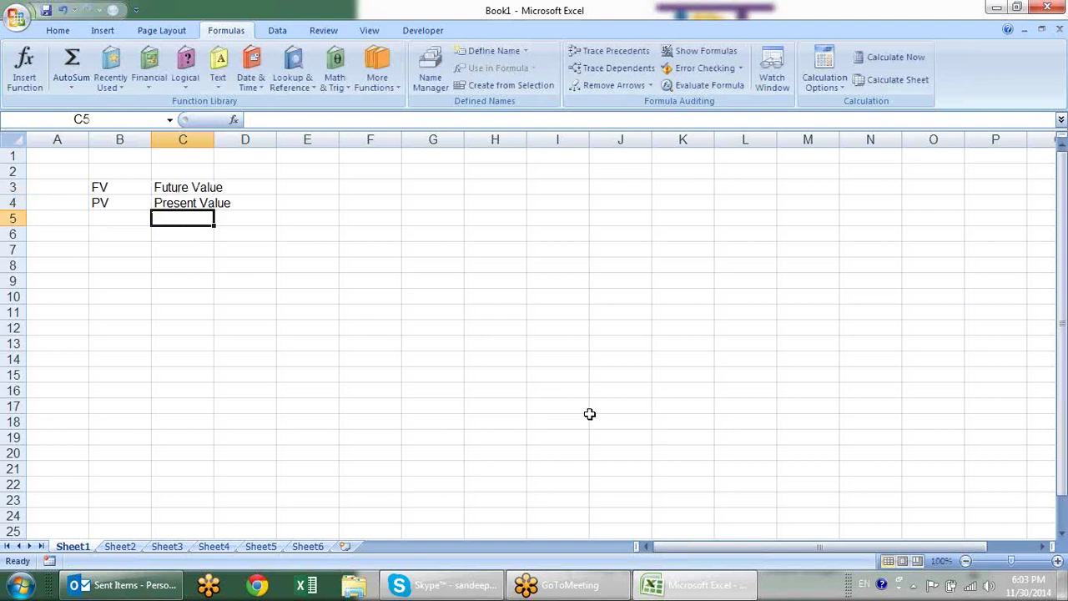
{"action": "key", "text": "Left"}
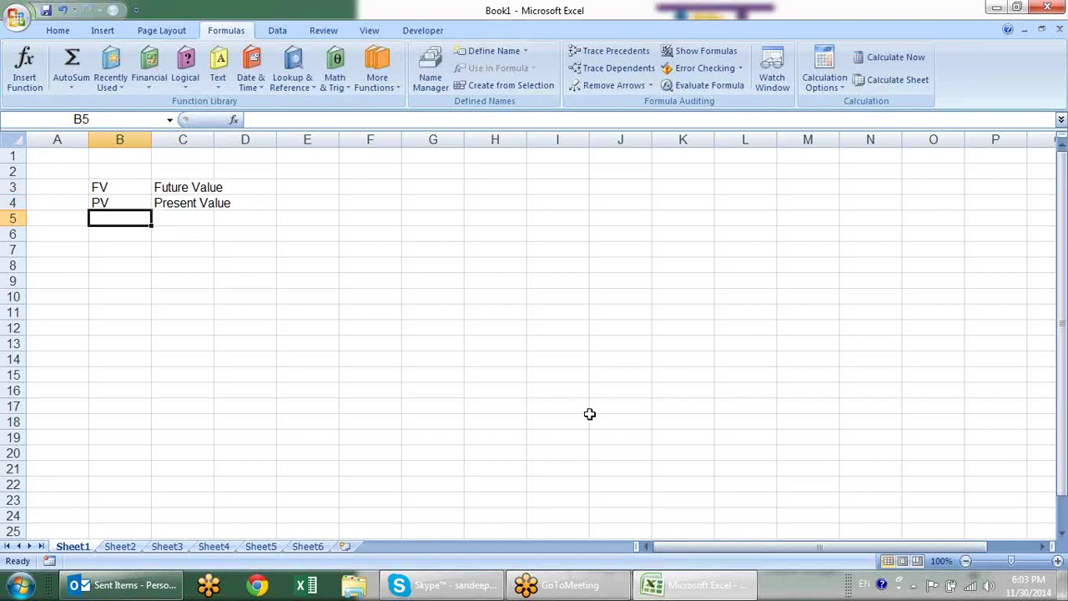
{"action": "type", "text": "Rate"}
{"action": "key", "text": "Right"}
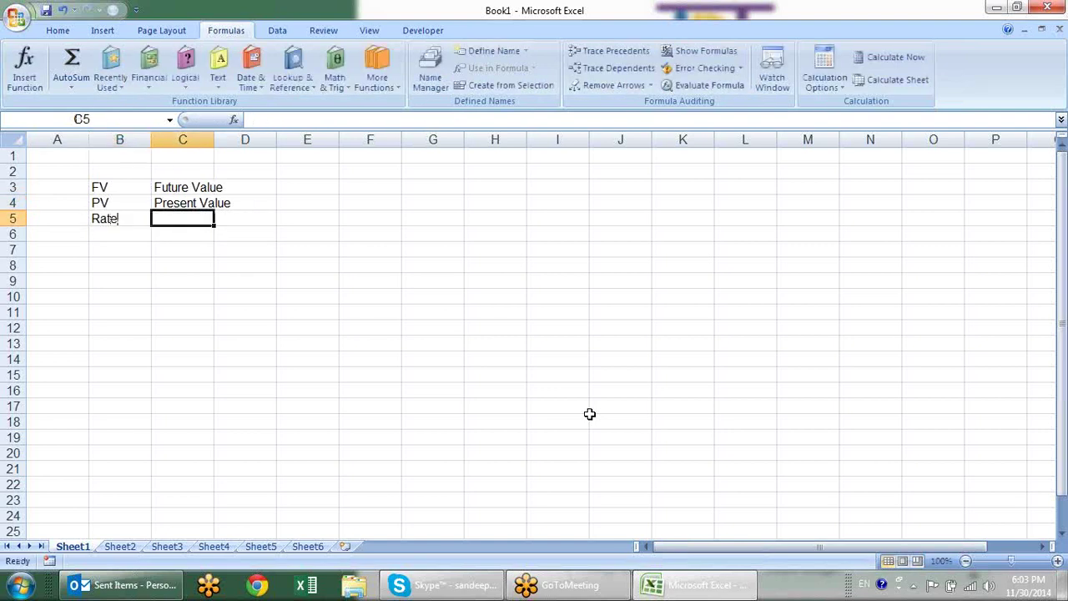
{"action": "type", "text": "Rat"}
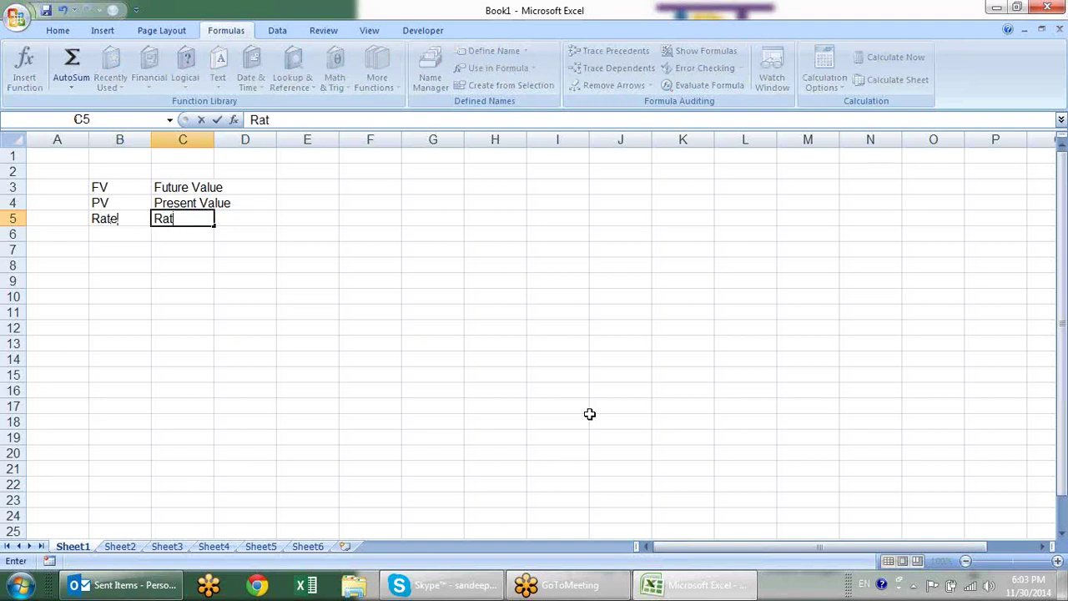
{"action": "type", "text": "e of Int"}
{"action": "type", "text": "erest"}
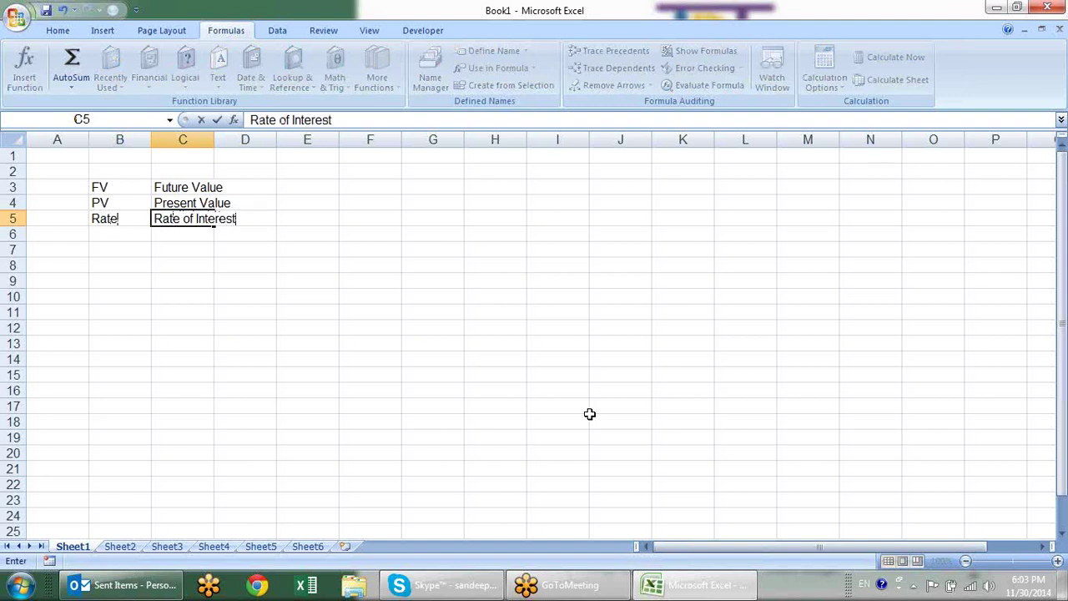
{"action": "key", "text": "Return"}
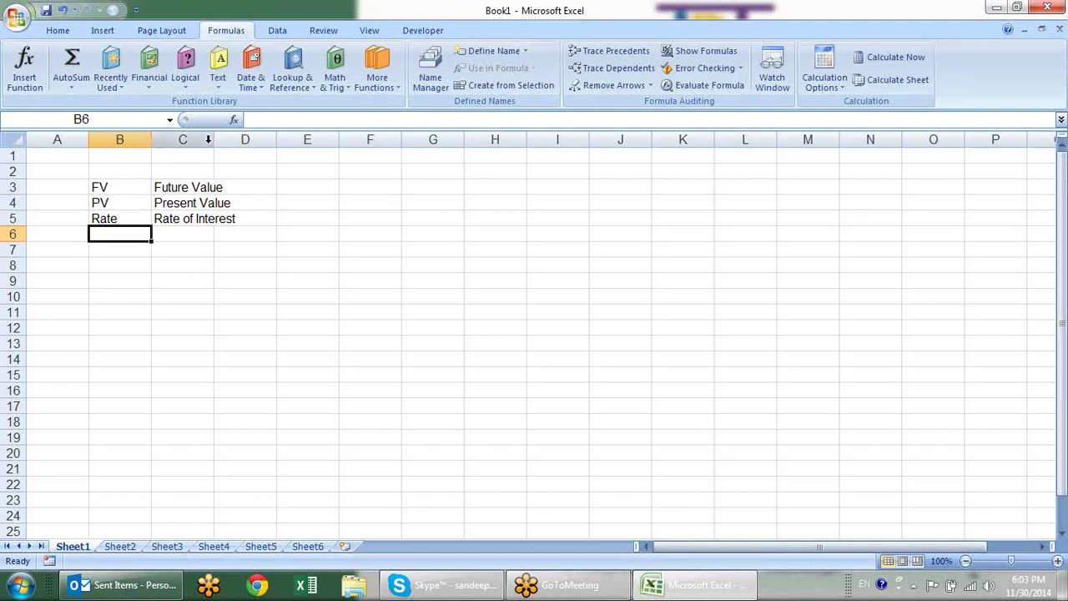
- Widen column C and extend C5 to read Rate of Interest (monthly)
{"action": "double_click", "coordinate": [213, 140]}
{"action": "double_click", "coordinate": [231, 217]}
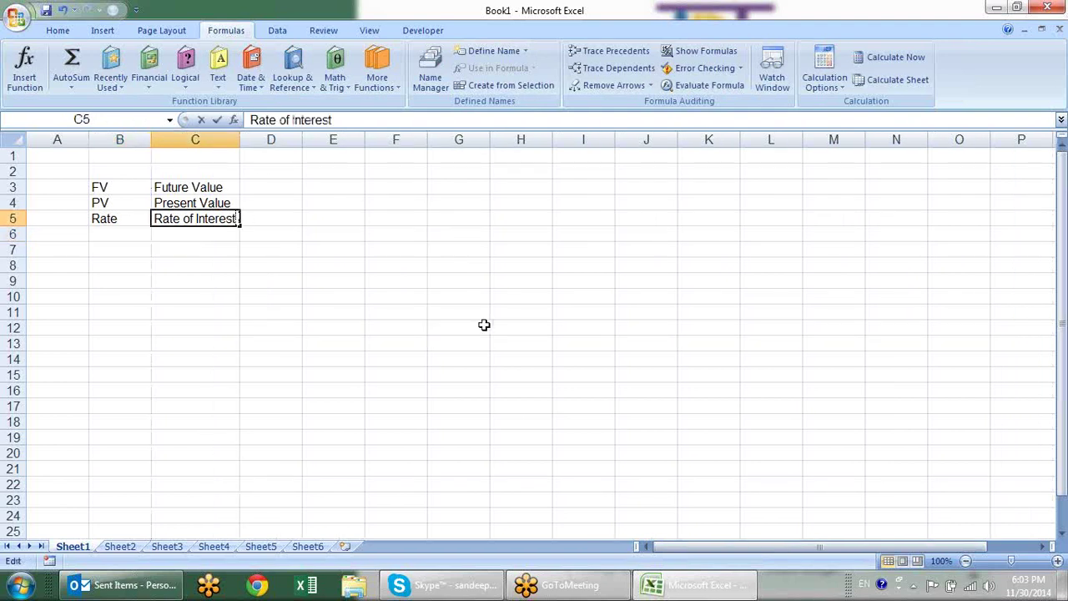
{"action": "type", "text": "("}
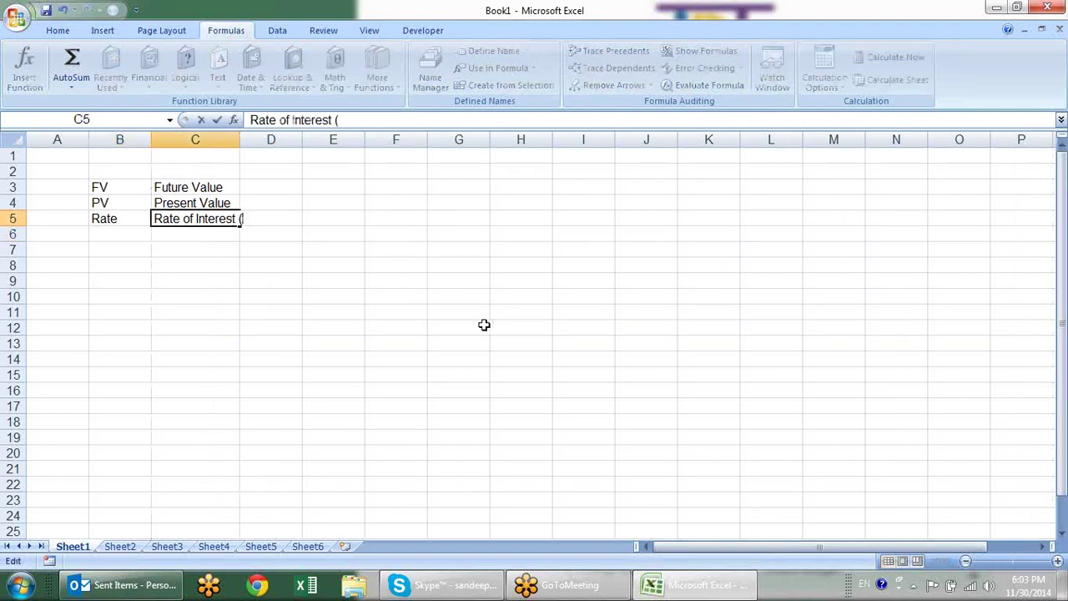
{"action": "type", "text": "monthly"}
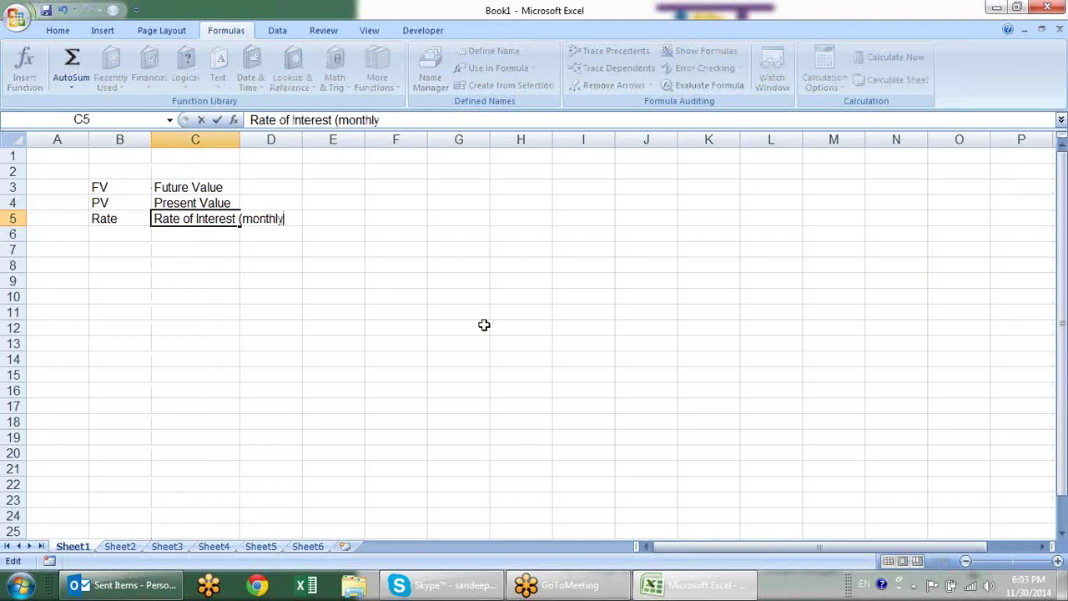
{"action": "type", "text": ")"}
{"action": "key", "text": "Return"}
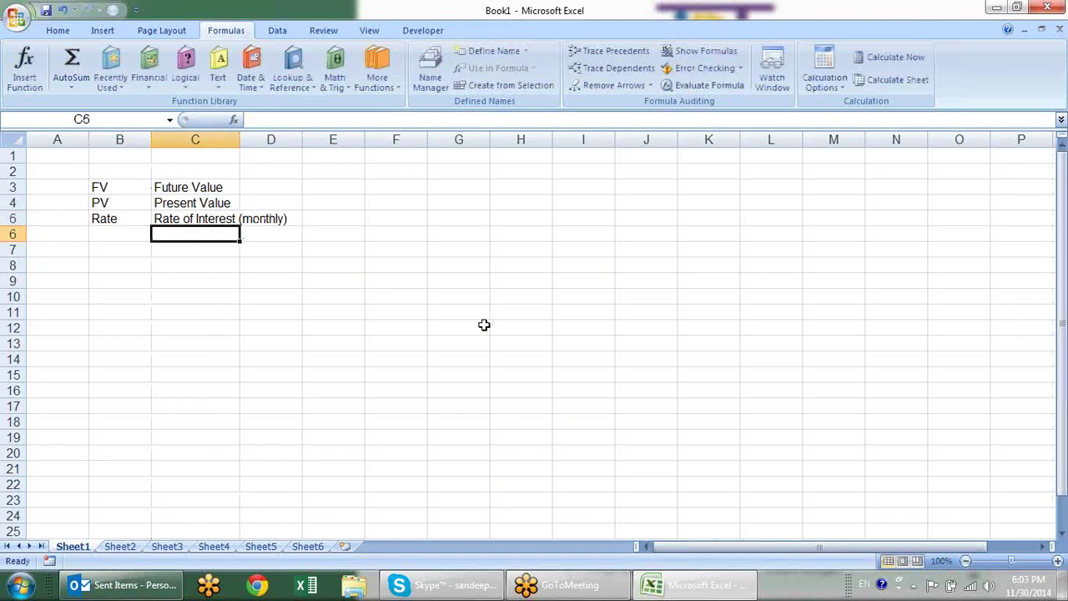
- Add Nper – Time (monthly) in row 6 and Per – Premium Number in row 7
{"action": "key", "text": "Left"}
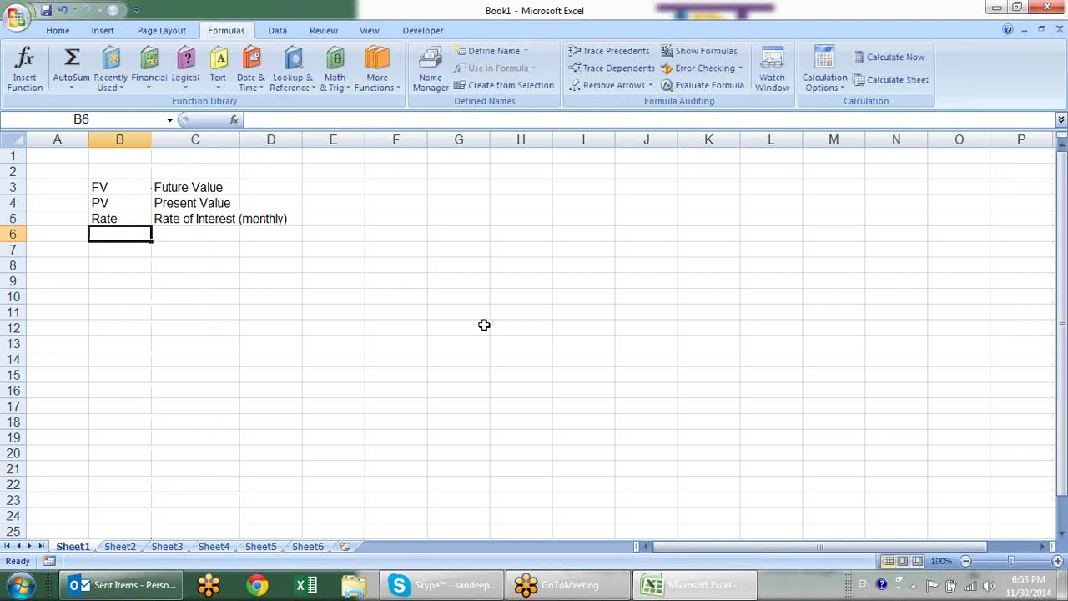
{"action": "type", "text": "Nper"}
{"action": "key", "text": "Tab"}
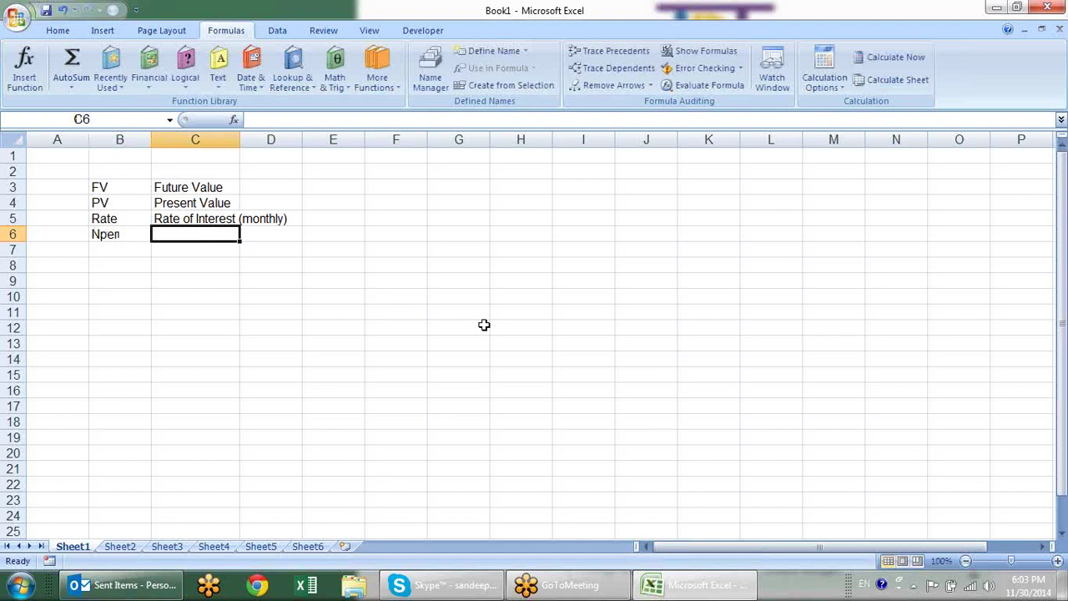
{"action": "type", "text": "Time "}
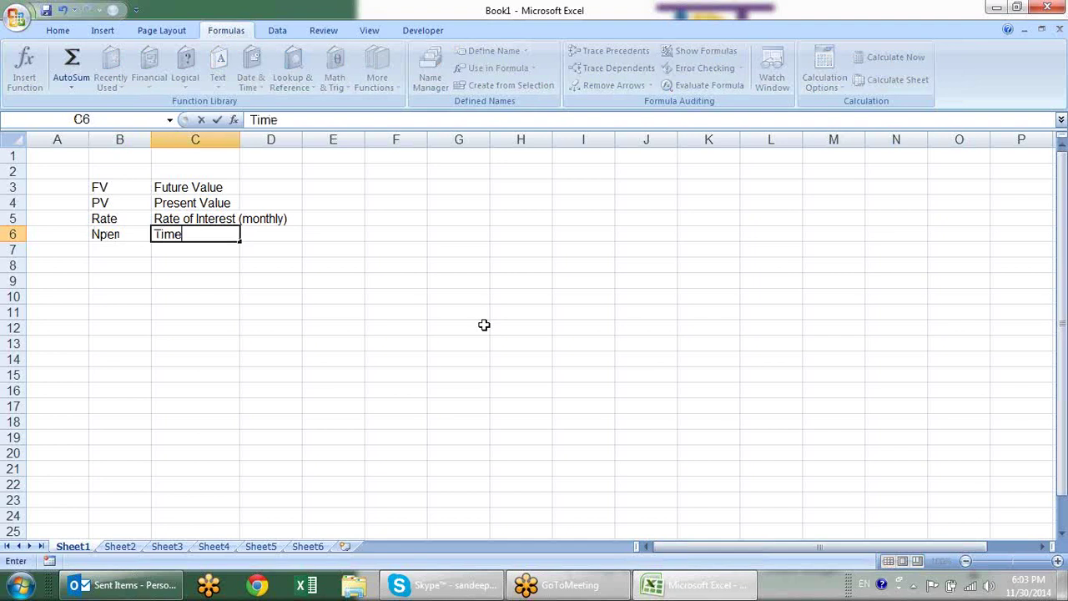
{"action": "type", "text": "(mon"}
{"action": "type", "text": "thly)"}
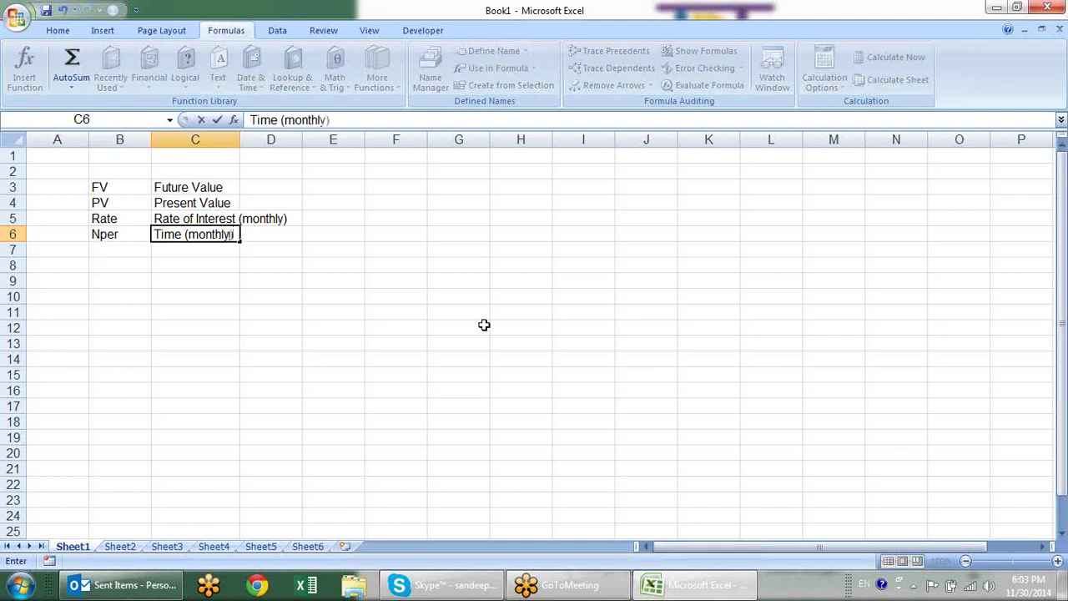
{"action": "key", "text": "Return"}
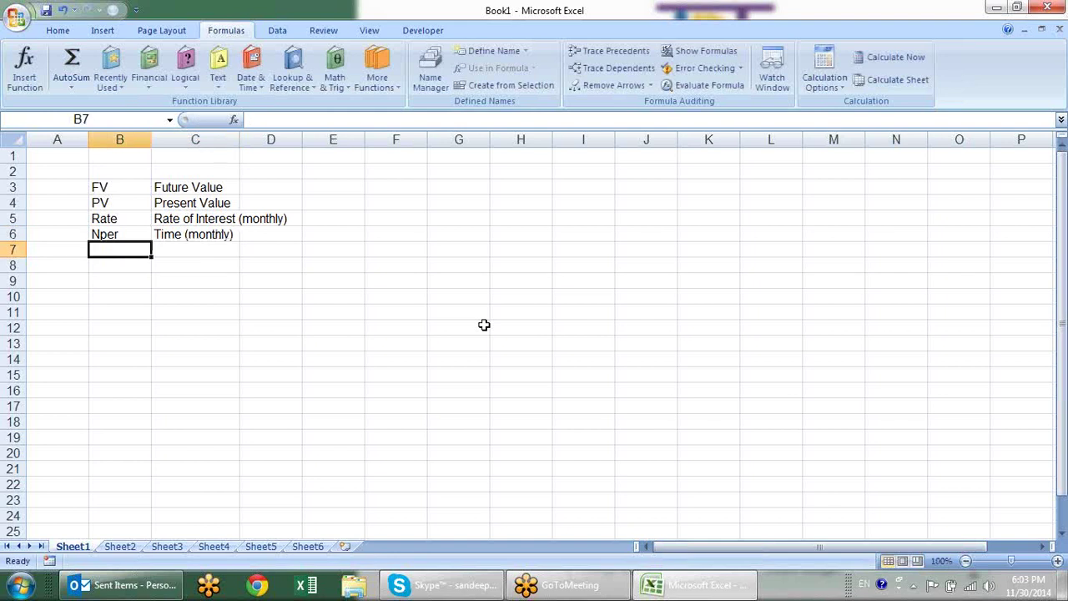
{"action": "type", "text": "Per"}
{"action": "key", "text": "Tab"}
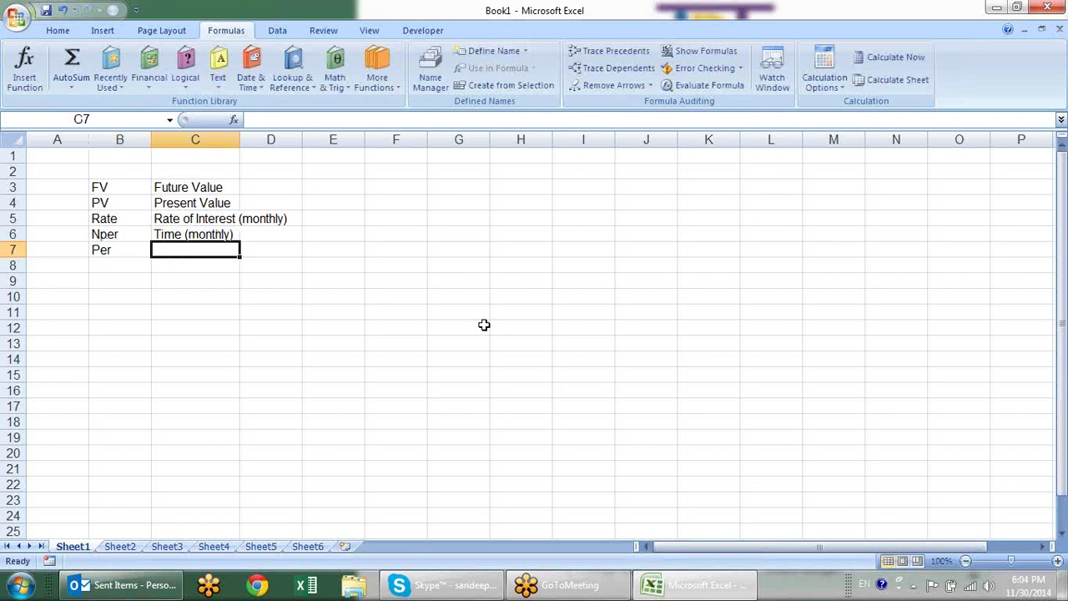
{"action": "type", "text": "Pre"}
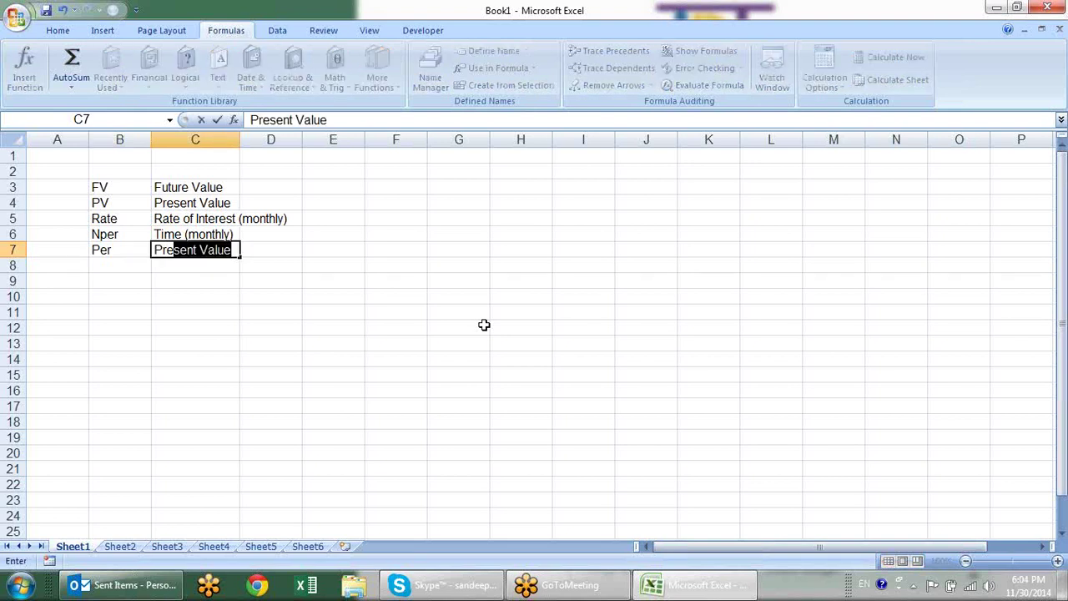
{"action": "type", "text": "miums"}
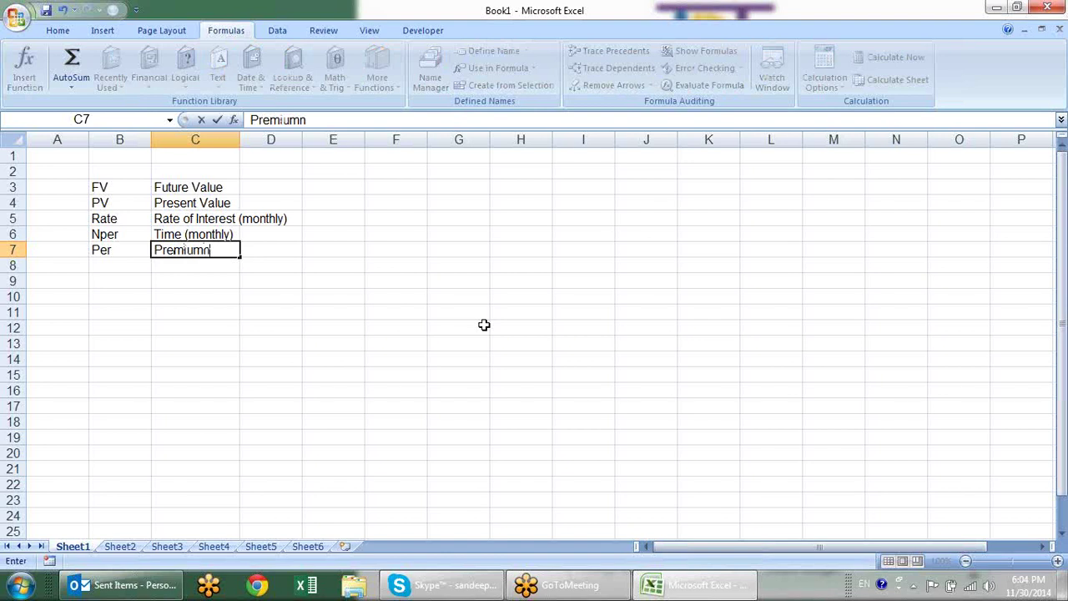
{"action": "key", "text": "BackSpace"}
{"action": "type", "text": "Nu"}
{"action": "type", "text": "mber"}
{"action": "key", "text": "Return"}
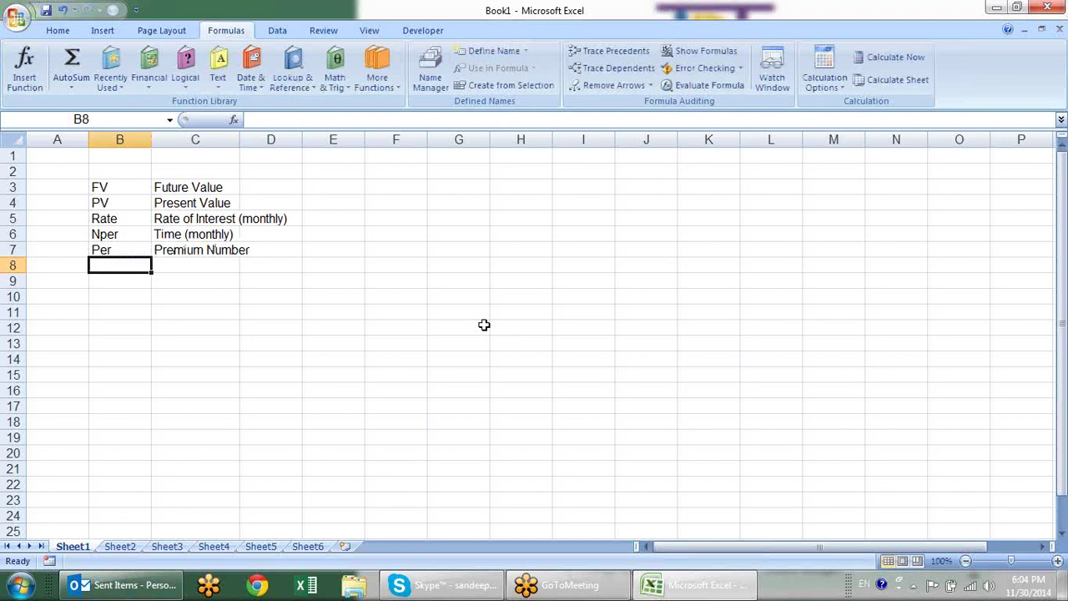
- Enter the labels PV, Rate and Time in B9:B11
{"action": "left_click", "coordinate": [115, 281]}
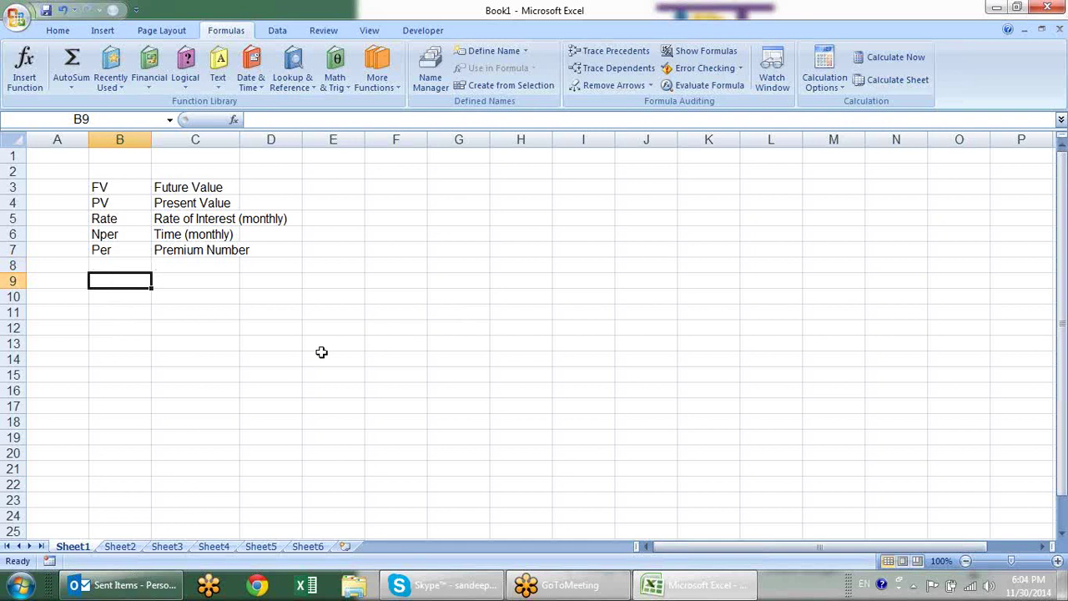
{"action": "type", "text": "PV"}
{"action": "key", "text": "Return"}
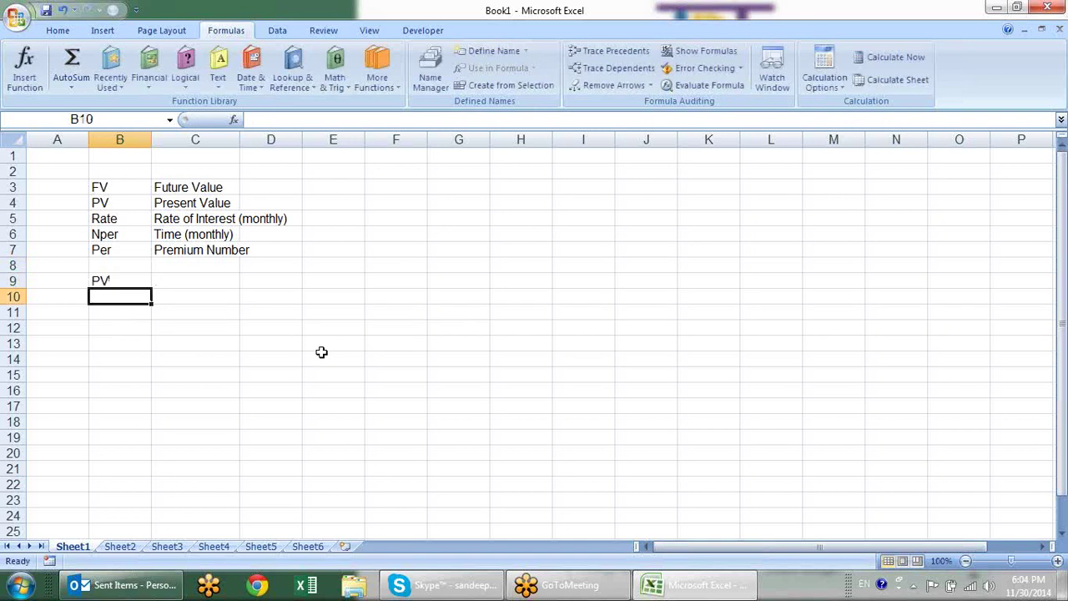
{"action": "type", "text": "Rate"}
{"action": "key", "text": "Return"}
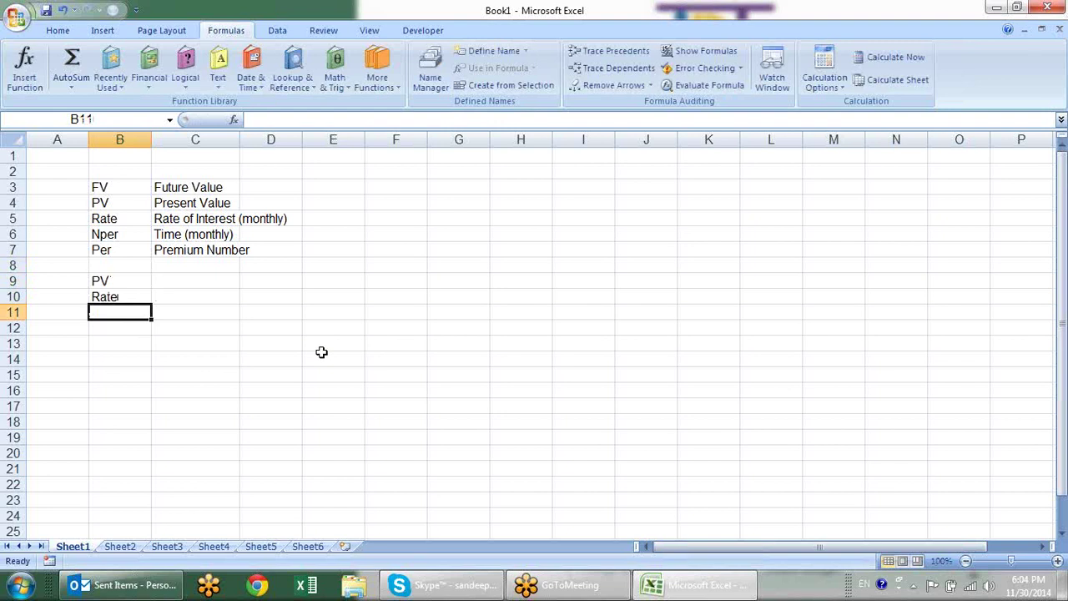
{"action": "type", "text": "Time"}
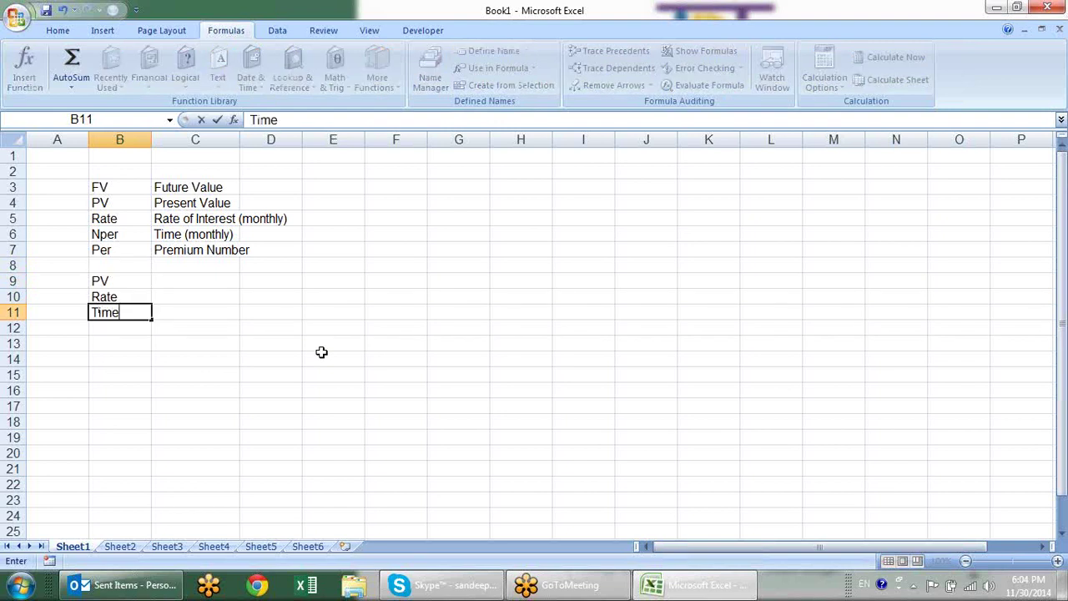
{"action": "key", "text": "Tab"}
- Fill C9:C11 with 50000, 14% and 5, and label B12 as FV
{"action": "key", "text": "Up"}
{"action": "key", "text": "Up"}
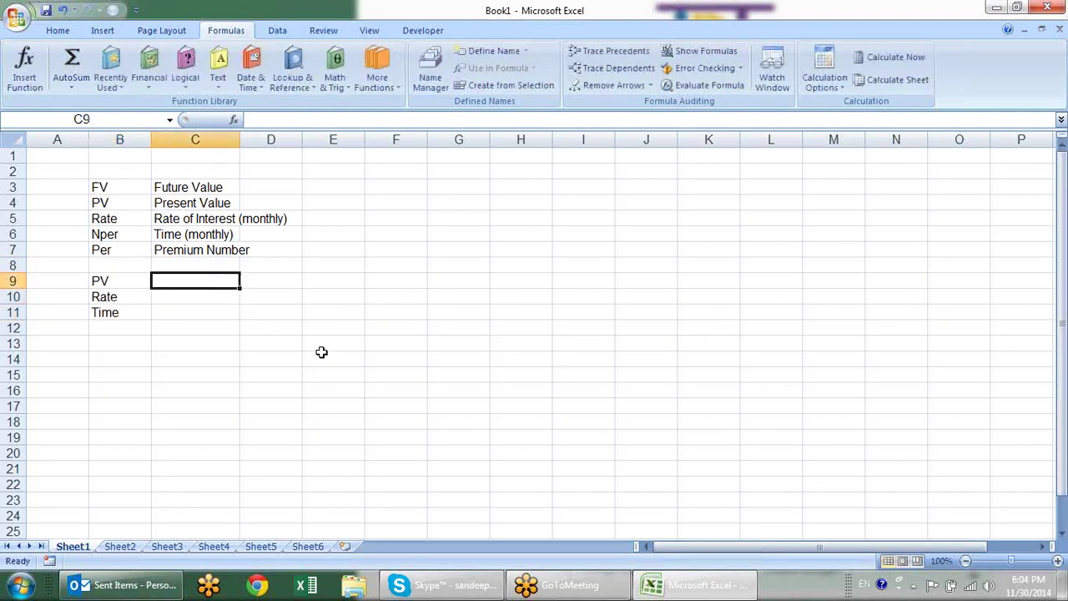
{"action": "type", "text": "50000"}
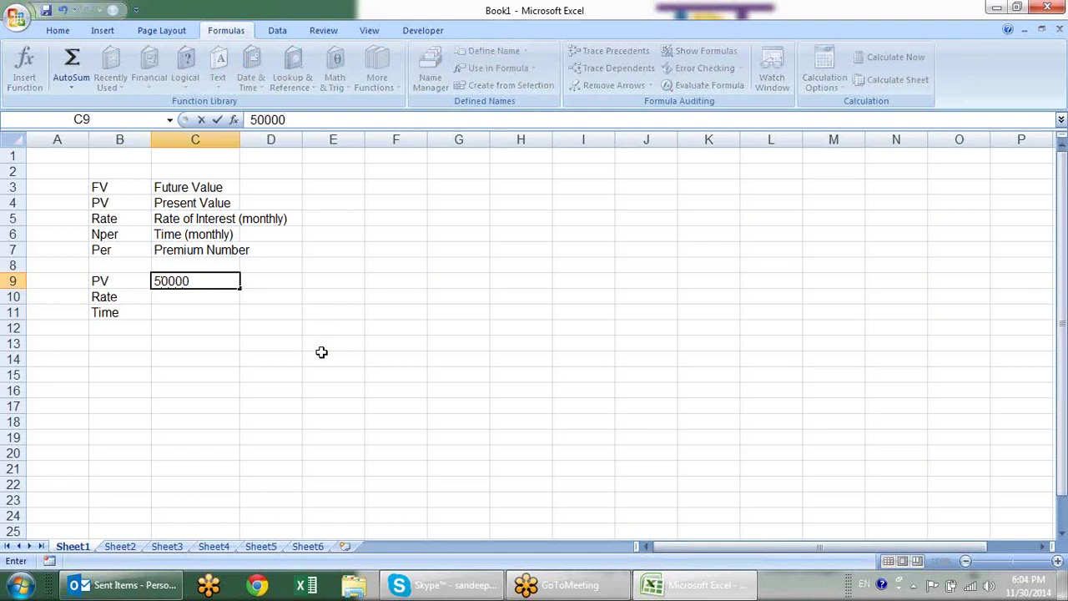
{"action": "key", "text": "Return"}
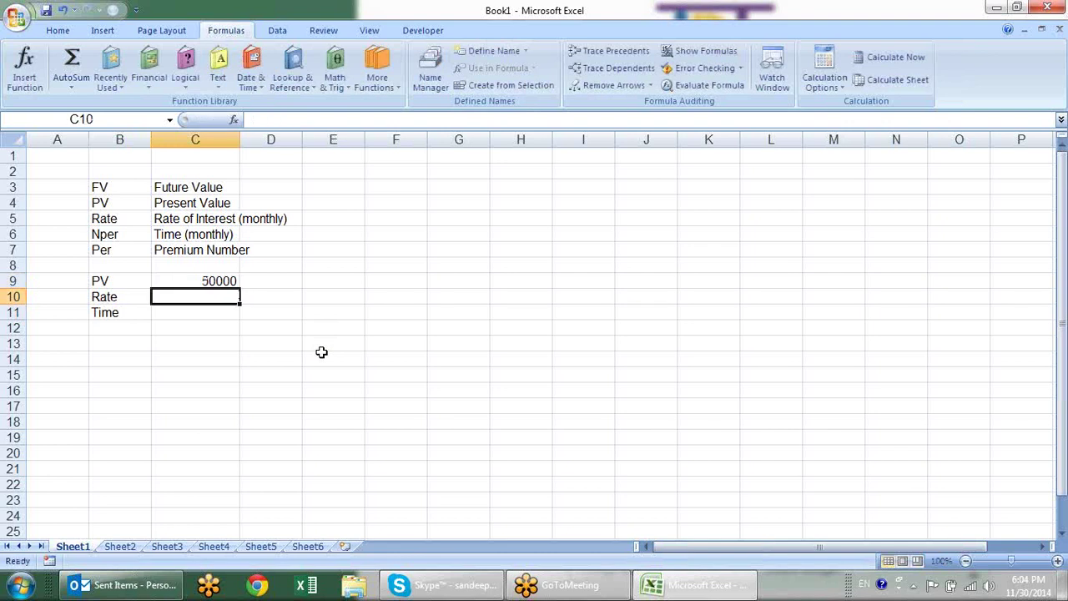
{"action": "type", "text": "14"}
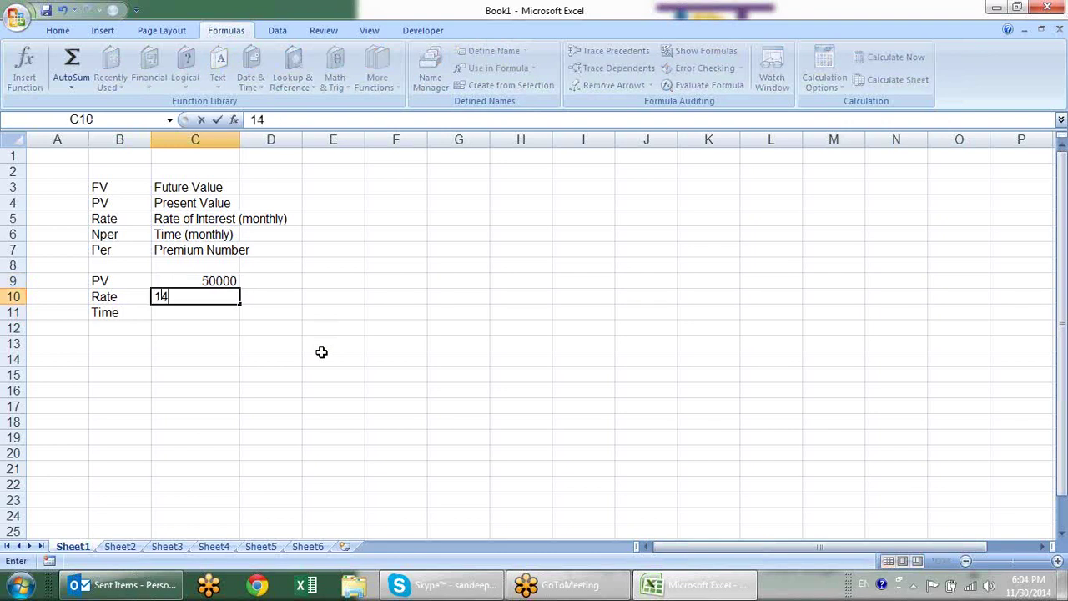
{"action": "type", "text": "%"}
{"action": "key", "text": "Return"}
{"action": "type", "text": "5"}
{"action": "key", "text": "Return"}
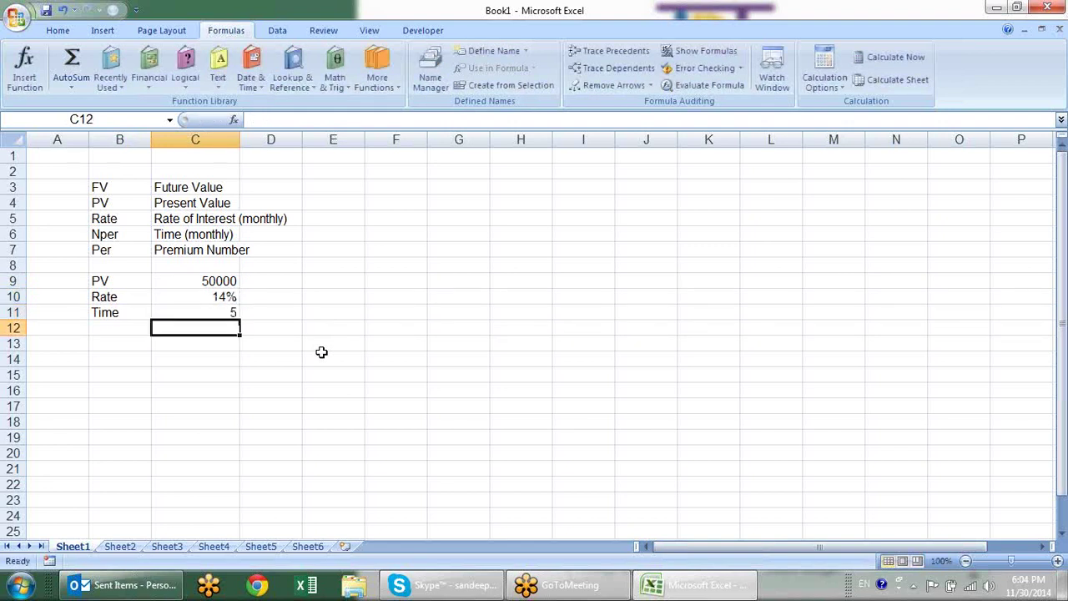
{"action": "key", "text": "Left"}
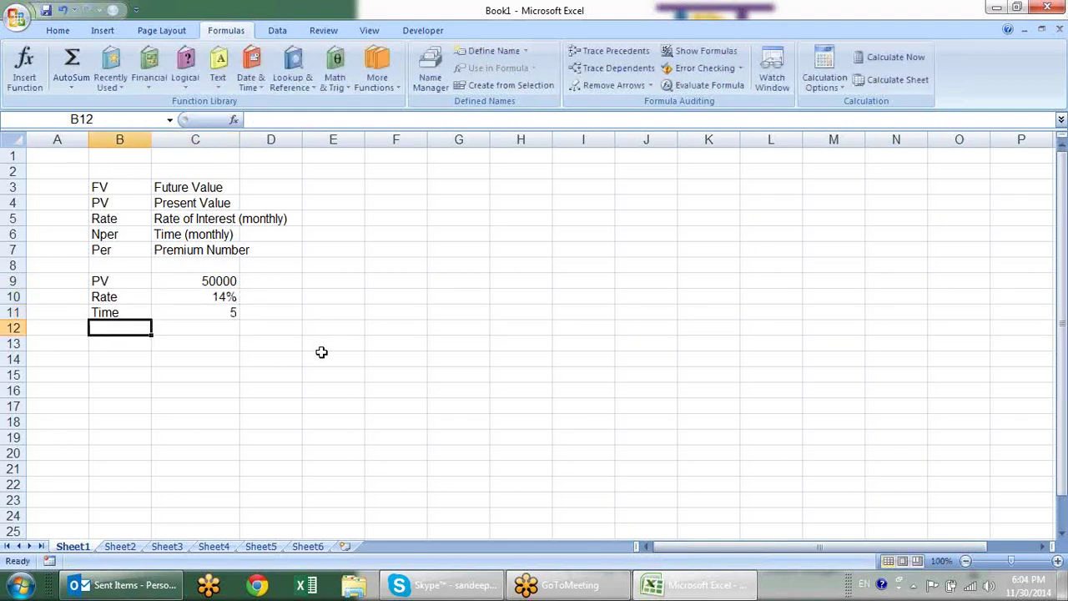
{"action": "type", "text": "FV"}
{"action": "key", "text": "Tab"}
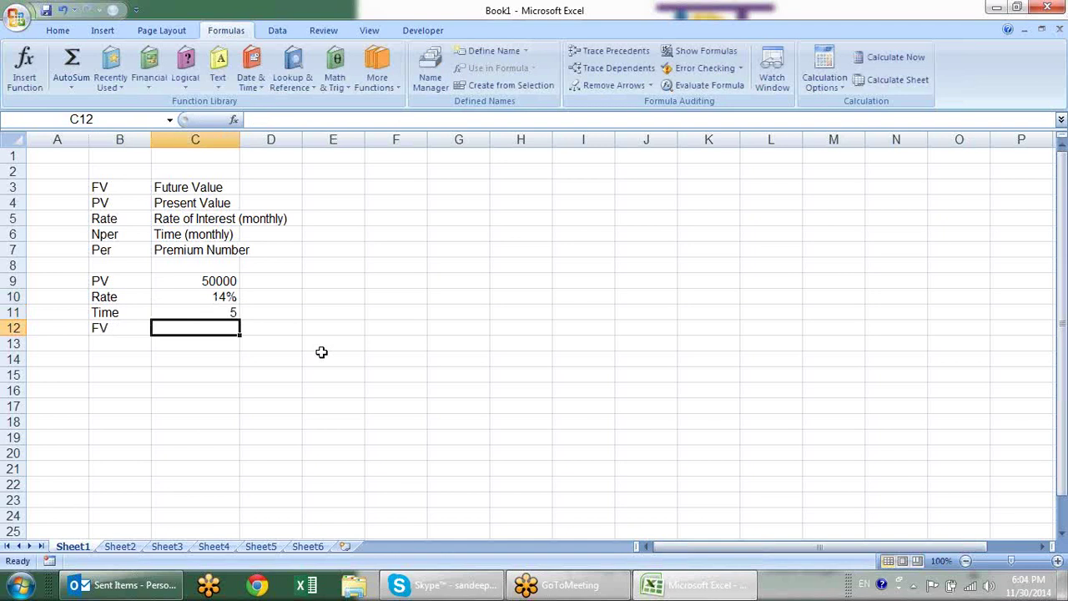
- Enter =FV(C10/12,C11*12,0,C9) in C12, giving ($100,280.49), and make it bold
{"action": "type", "text": "="}
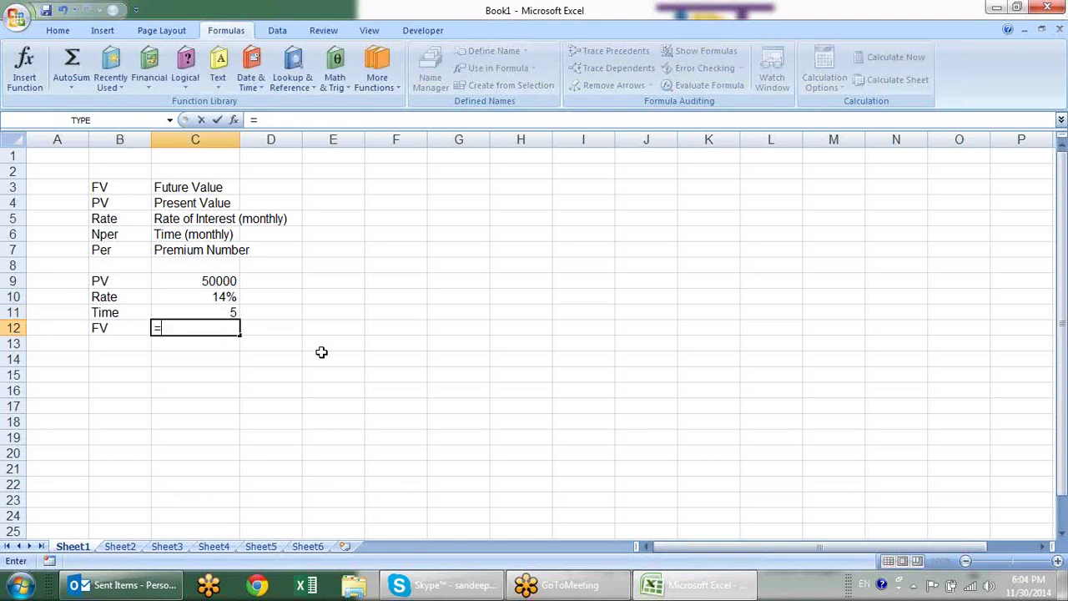
{"action": "type", "text": "fv"}
{"action": "key", "text": "Tab"}
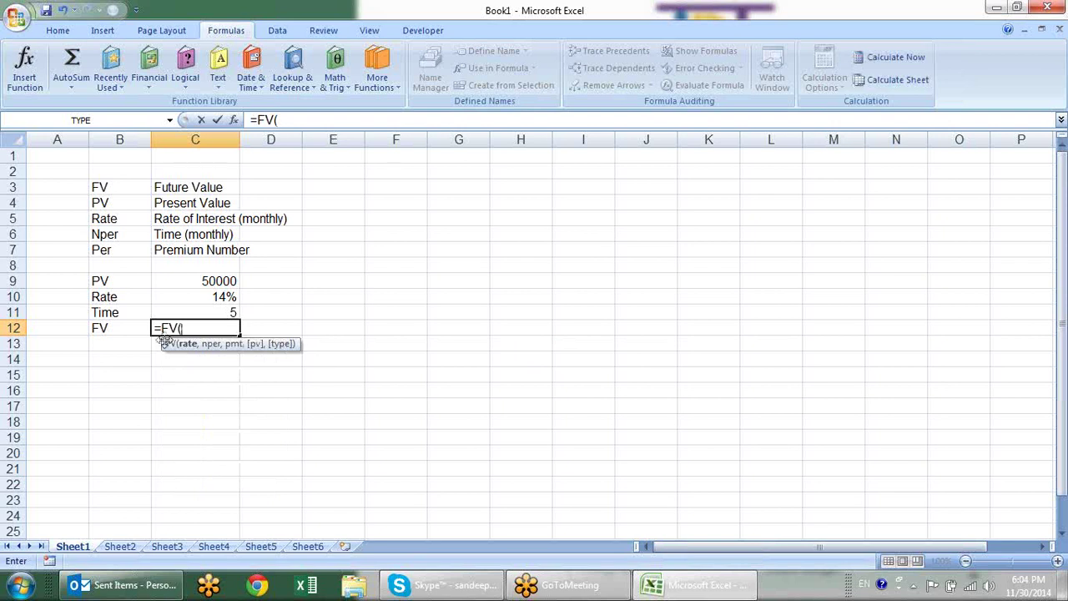
{"action": "left_click", "coordinate": [204, 297]}
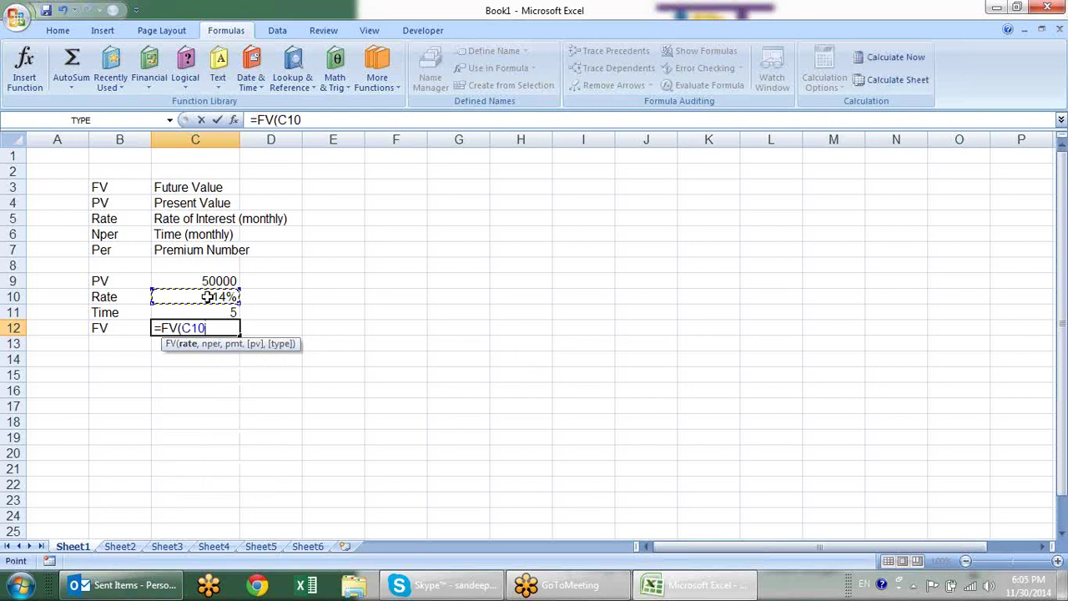
{"action": "type", "text": "/12"}
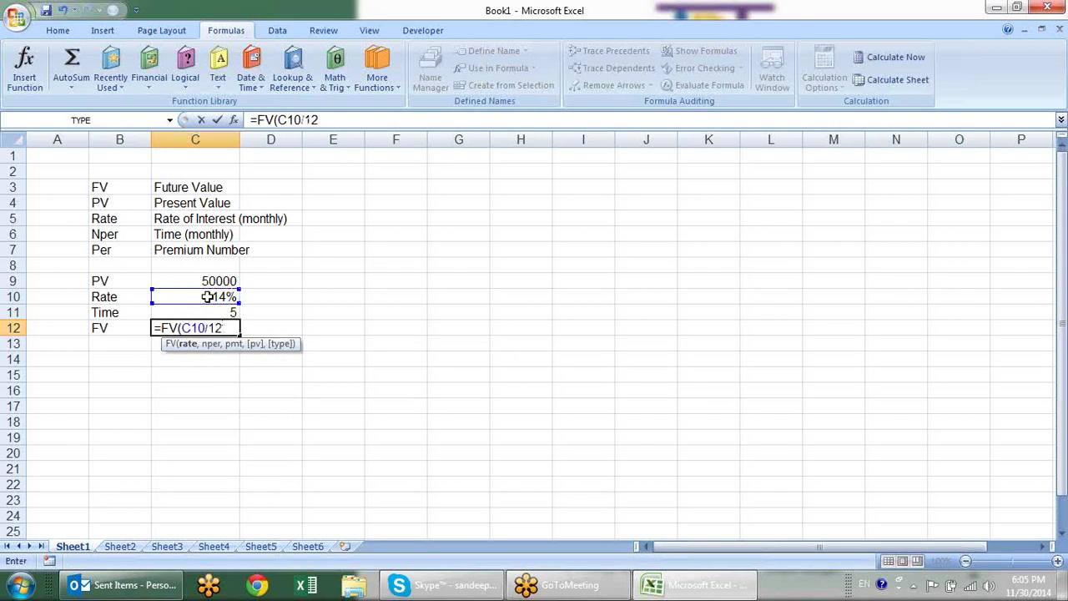
{"action": "type", "text": ","}
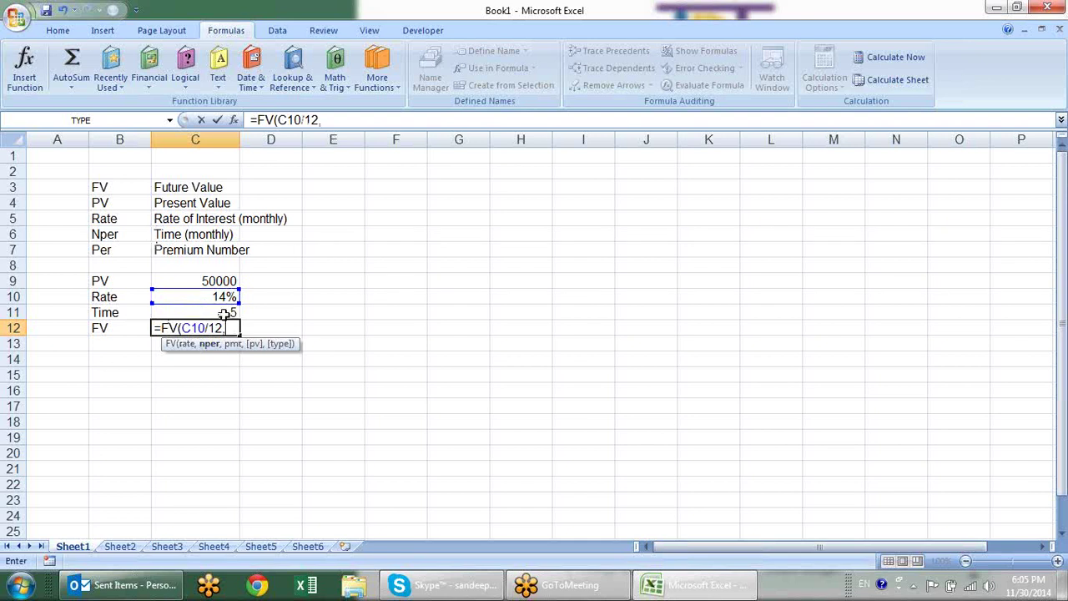
{"action": "left_click", "coordinate": [227, 313]}
{"action": "type", "text": "*"}
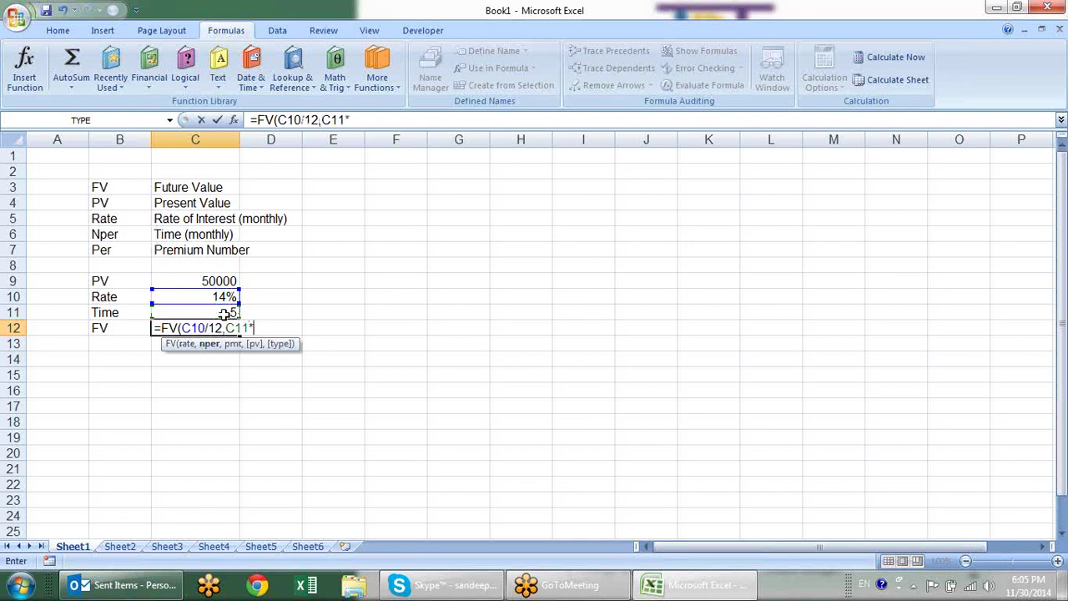
{"action": "type", "text": "1"}
{"action": "type", "text": "2,"}
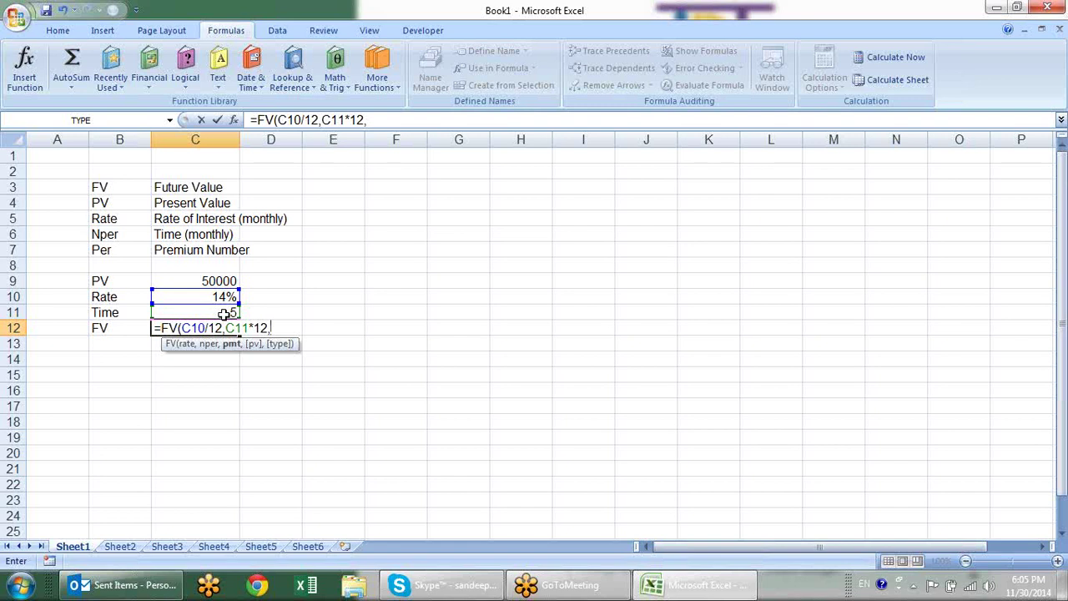
{"action": "type", "text": "0"}
{"action": "type", "text": ","}
{"action": "left_click", "coordinate": [230, 284]}
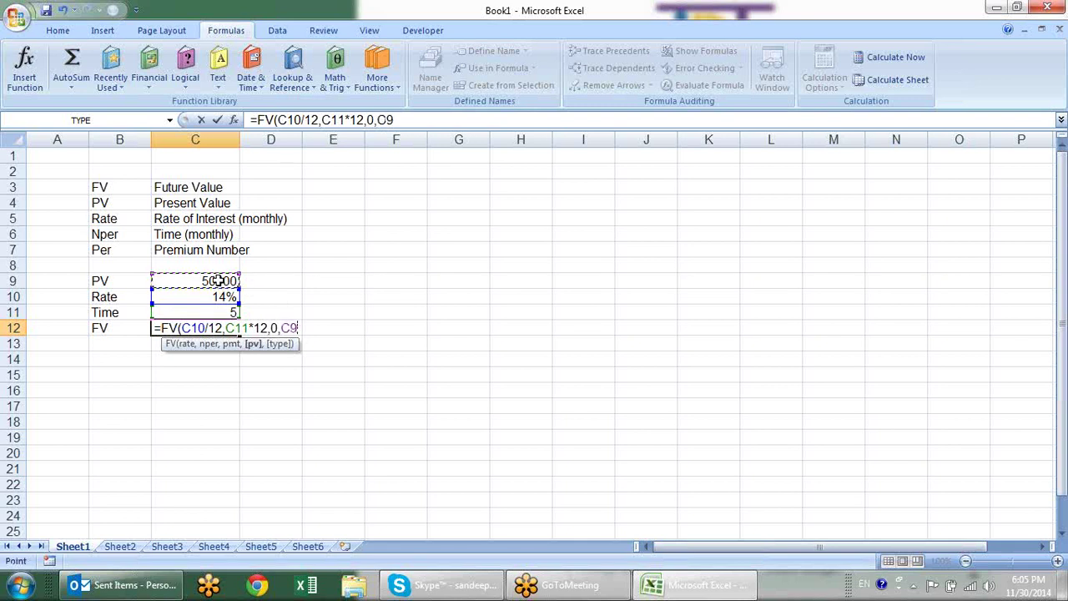
{"action": "type", "text": ")"}
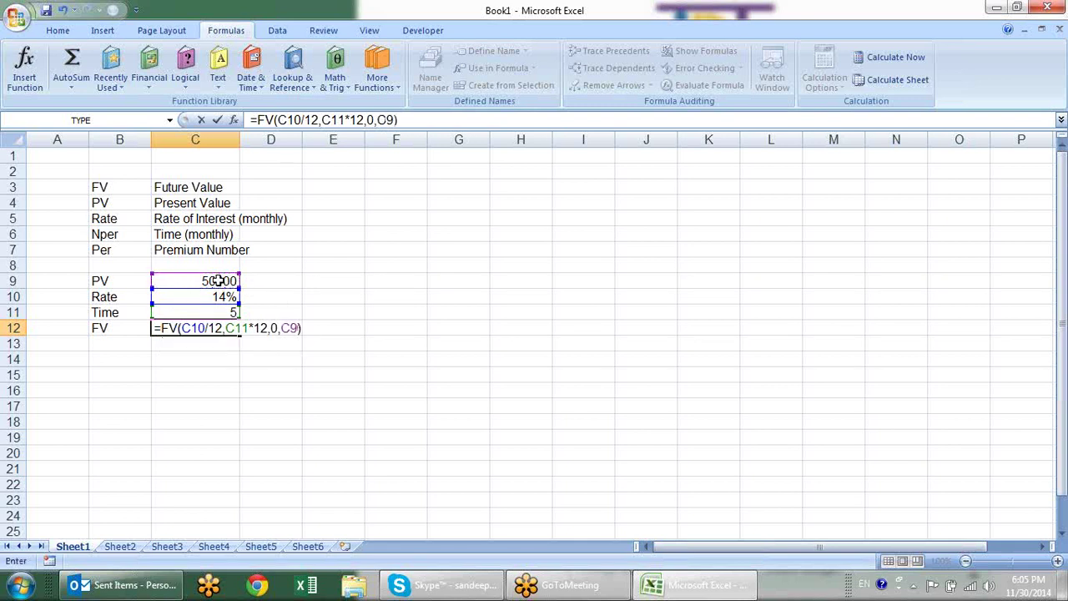
{"action": "key", "text": "Return"}
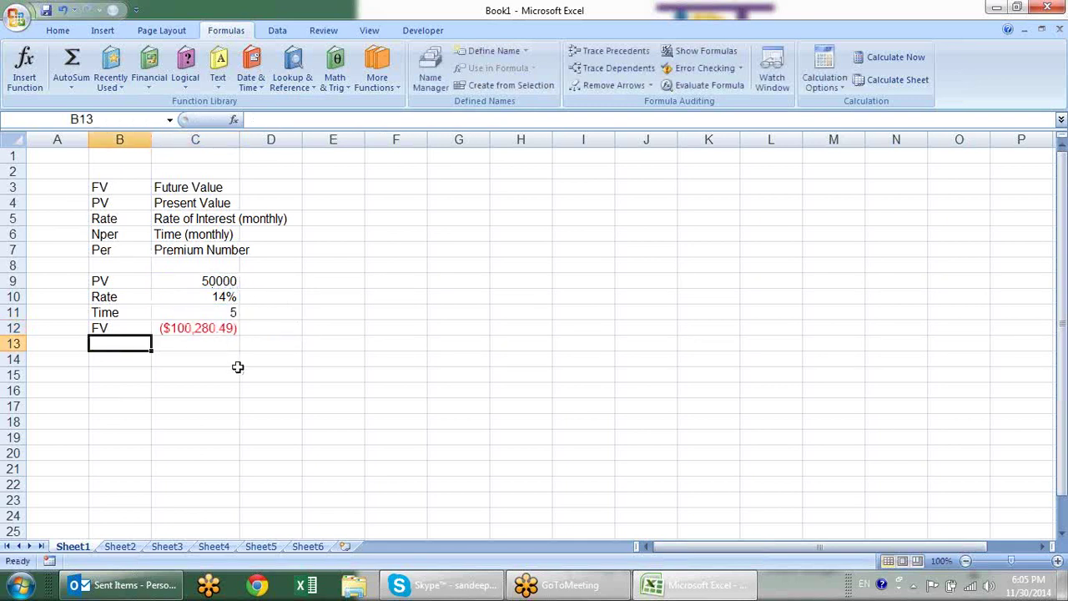
{"action": "left_click", "coordinate": [217, 332]}
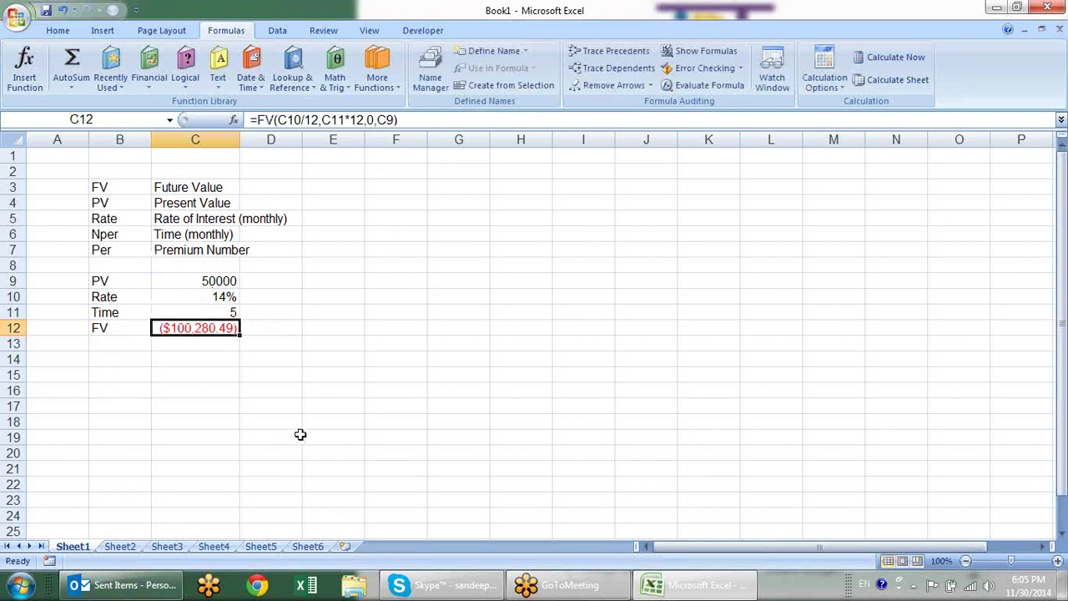
{"action": "key", "text": "ctrl+b"}
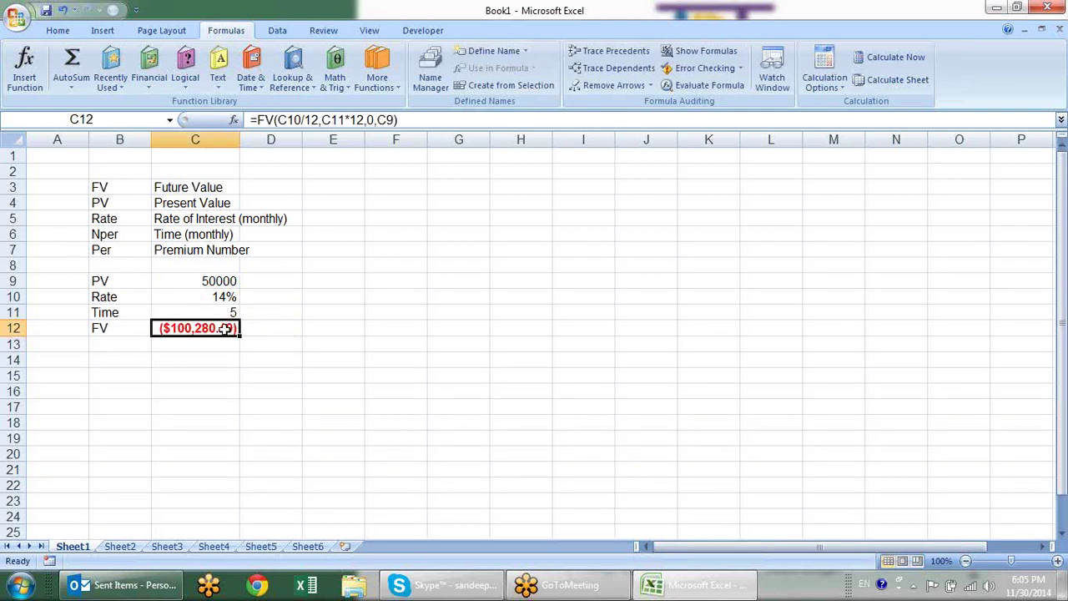
- Insert a blank row 7 above the Per row
{"action": "right_click", "coordinate": [7, 265]}
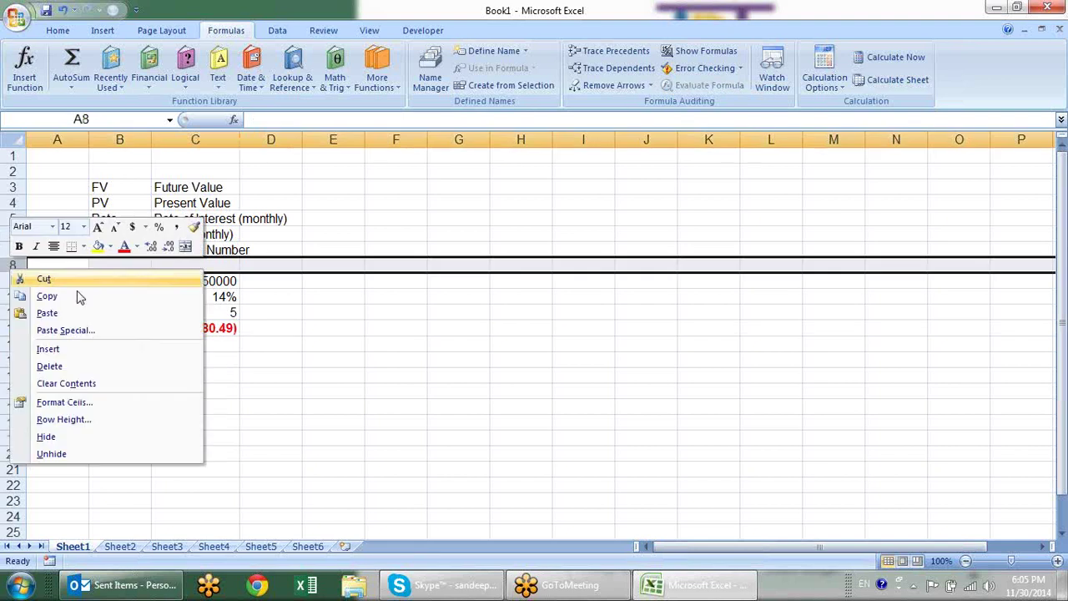
{"action": "key", "text": "Escape"}
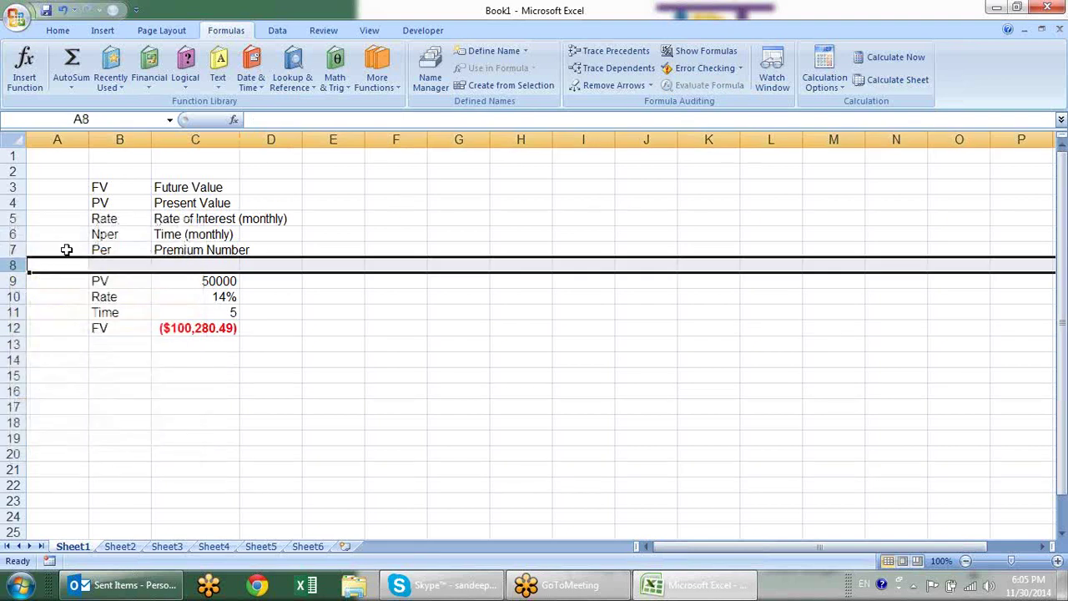
{"action": "right_click", "coordinate": [10, 250]}
{"action": "left_click", "coordinate": [51, 327]}
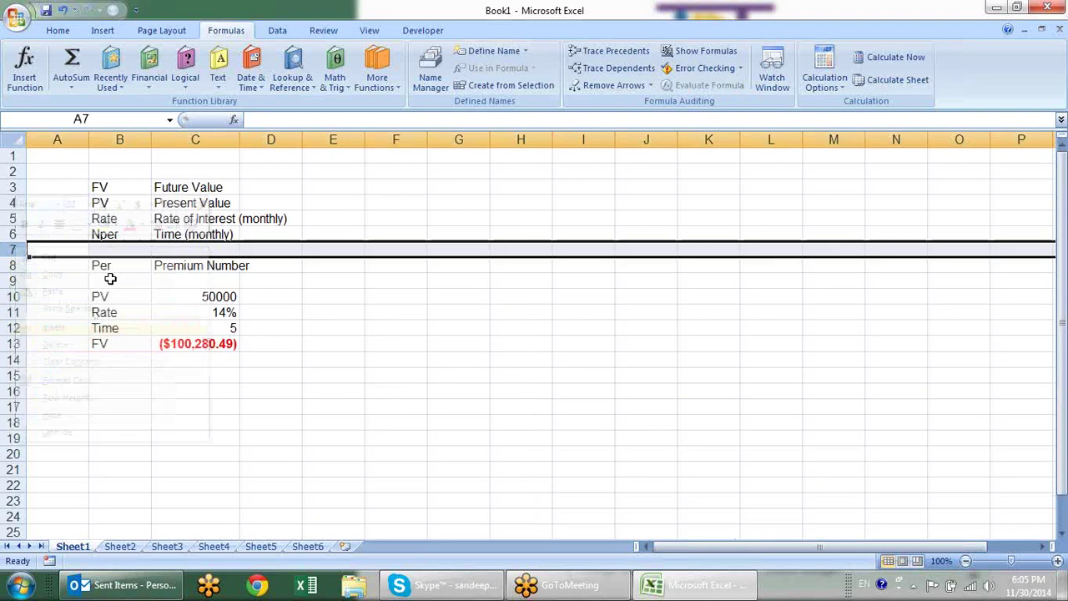
- Enter PMT in B7 with the description EMI in C7
{"action": "left_click", "coordinate": [121, 246]}
{"action": "type", "text": "P"}
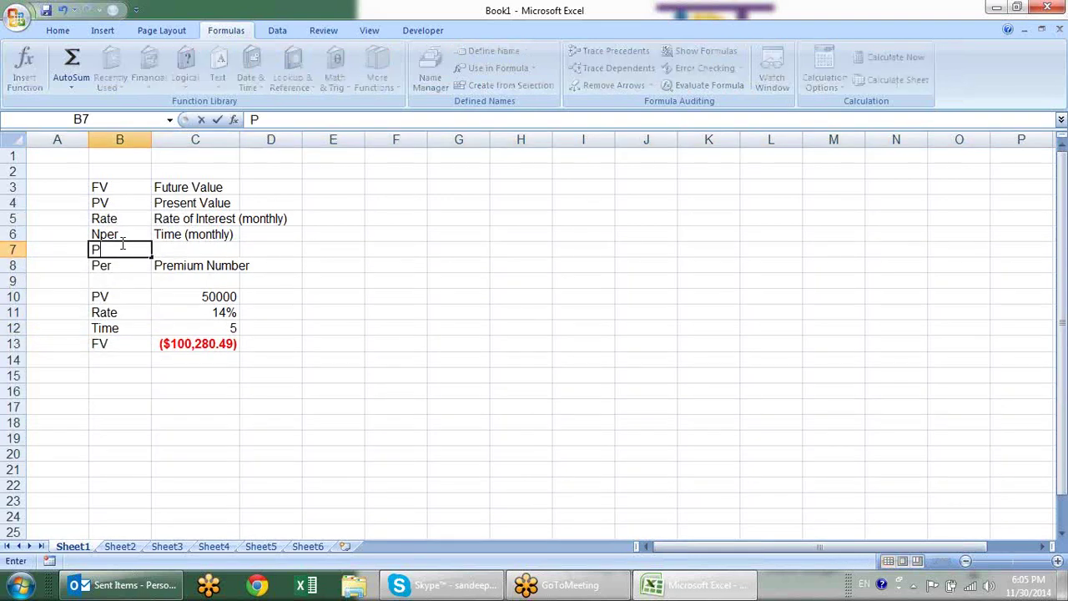
{"action": "type", "text": "MT"}
{"action": "key", "text": "Tab"}
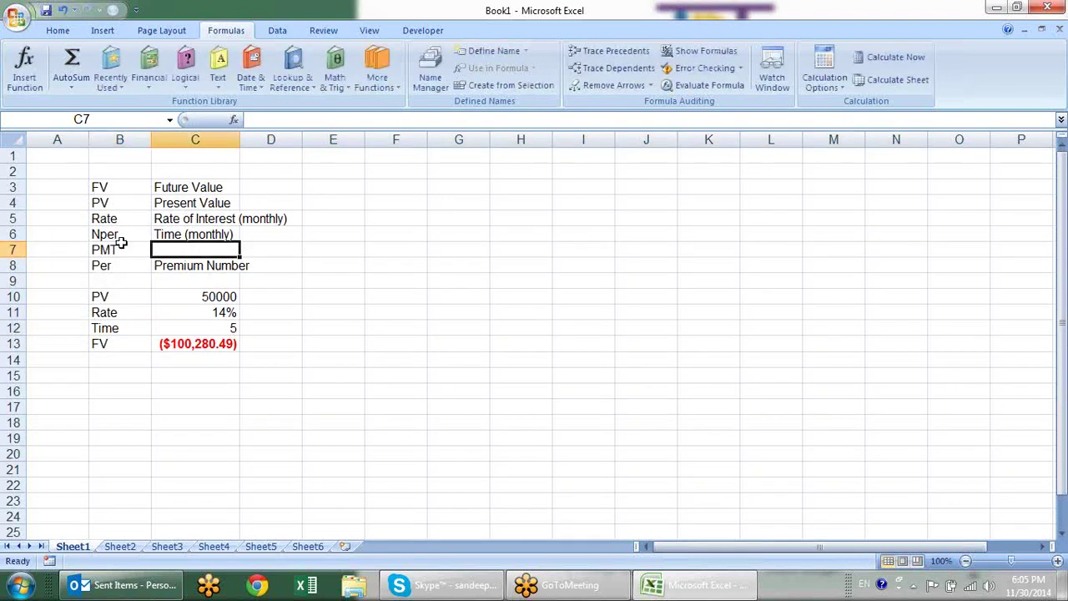
{"action": "type", "text": "EMI"}
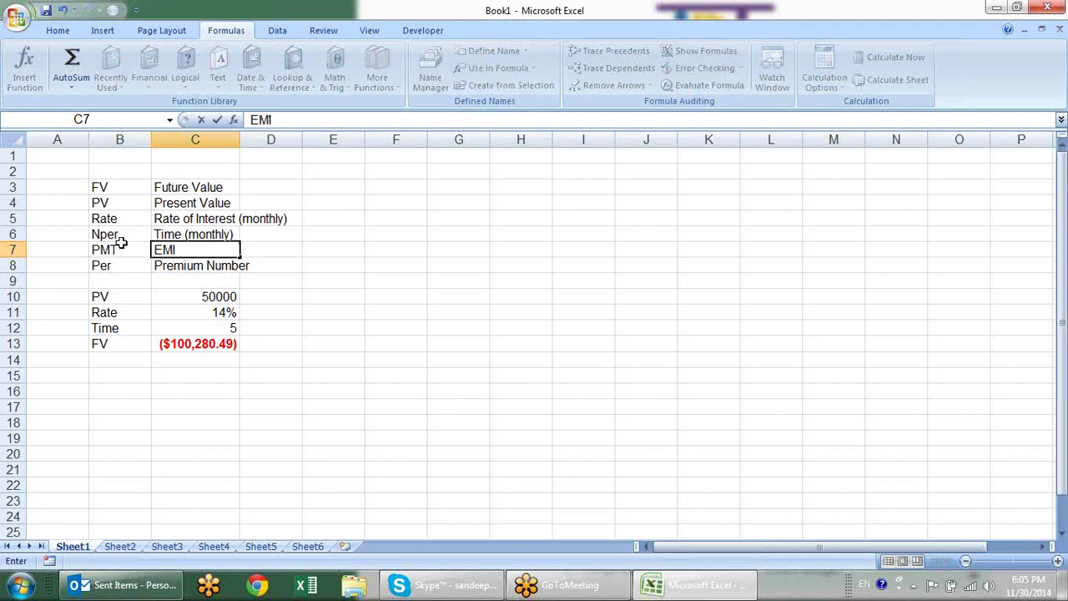
{"action": "key", "text": "Return"}
{"action": "key", "text": "Down"}
{"action": "key", "text": "Down"}
{"action": "key", "text": "Down"}
{"action": "key", "text": "Down"}
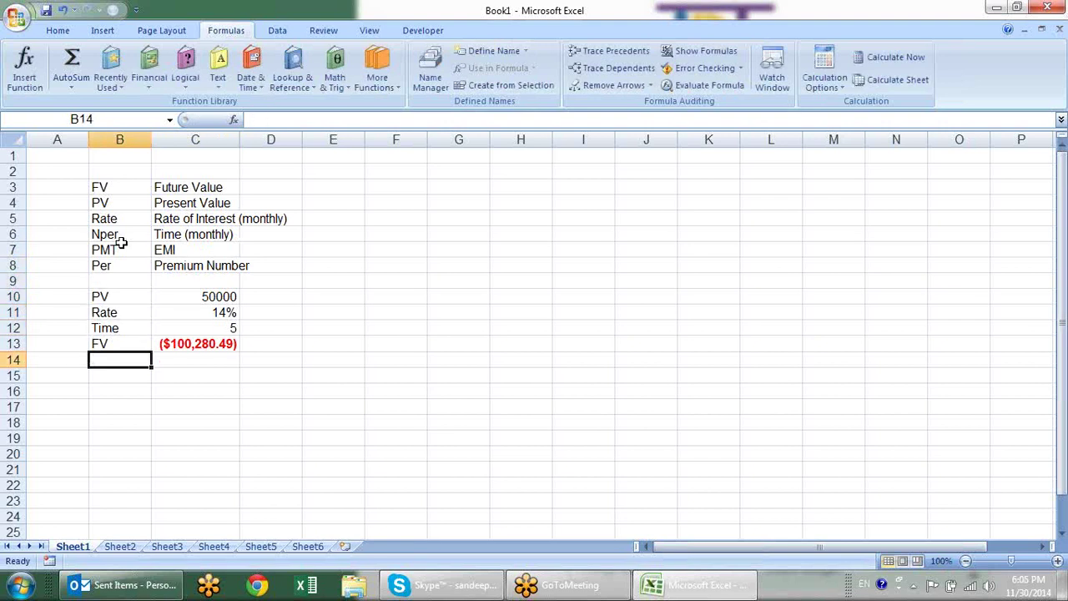
{"action": "key", "text": "Right"}
{"action": "key", "text": "Right"}
{"action": "key", "text": "Right"}
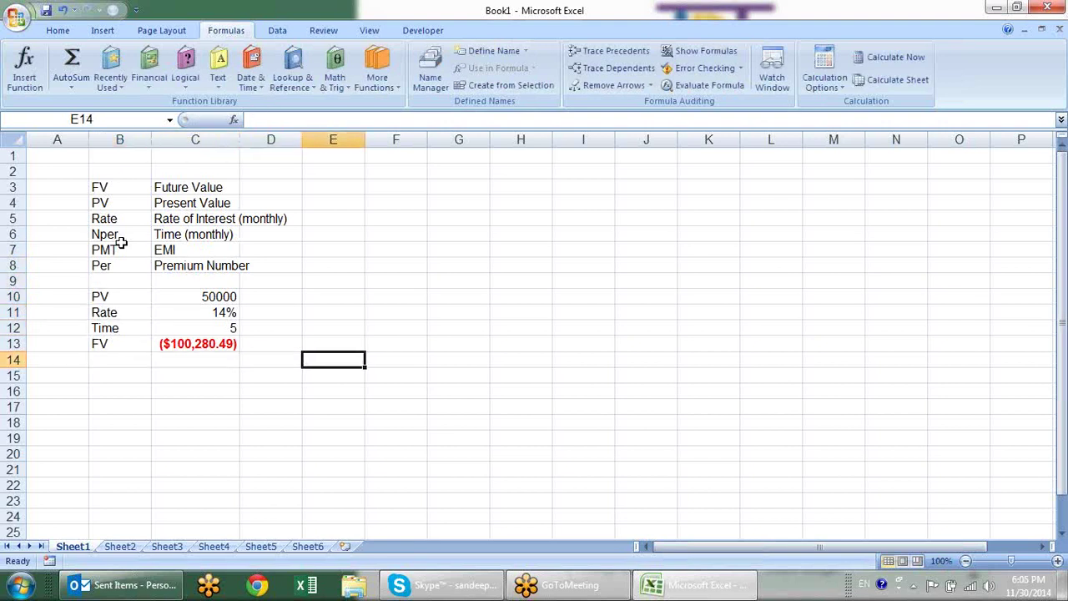
{"action": "key", "text": "Left"}
{"action": "key", "text": "Up"}
{"action": "key", "text": "Up"}
{"action": "key", "text": "Up"}
{"action": "key", "text": "Up"}
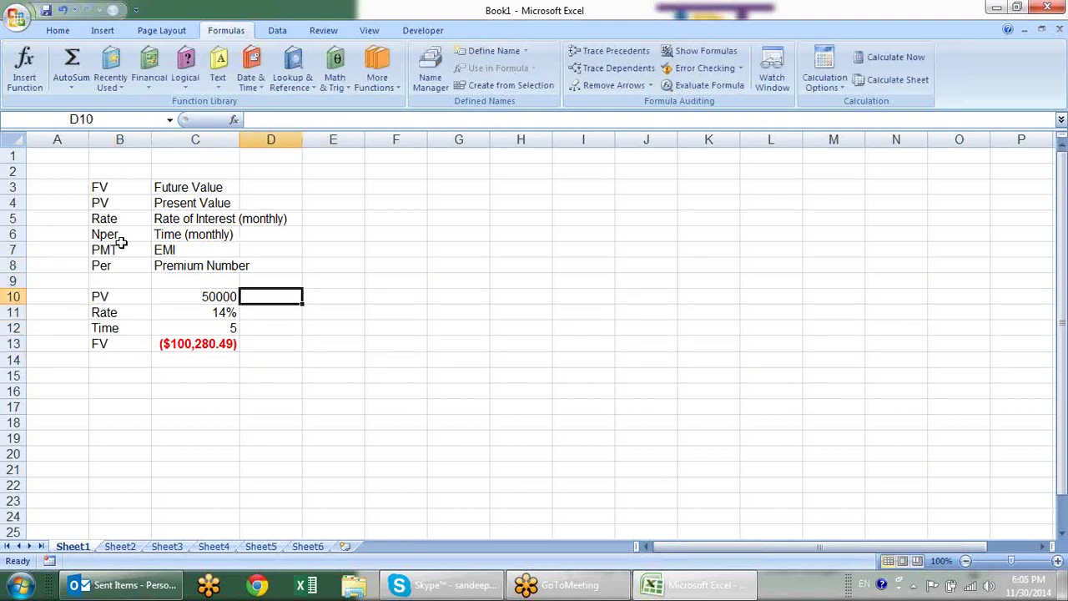
{"action": "key", "text": "Right"}
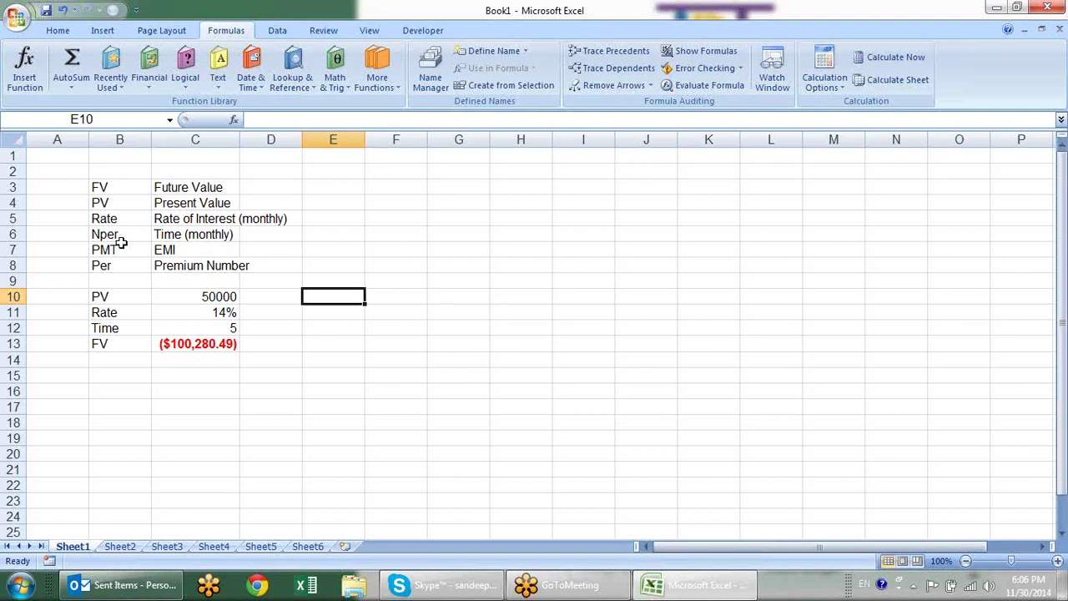
- Enter FV in E10 with the amount 100000 in F10
{"action": "type", "text": "F"}
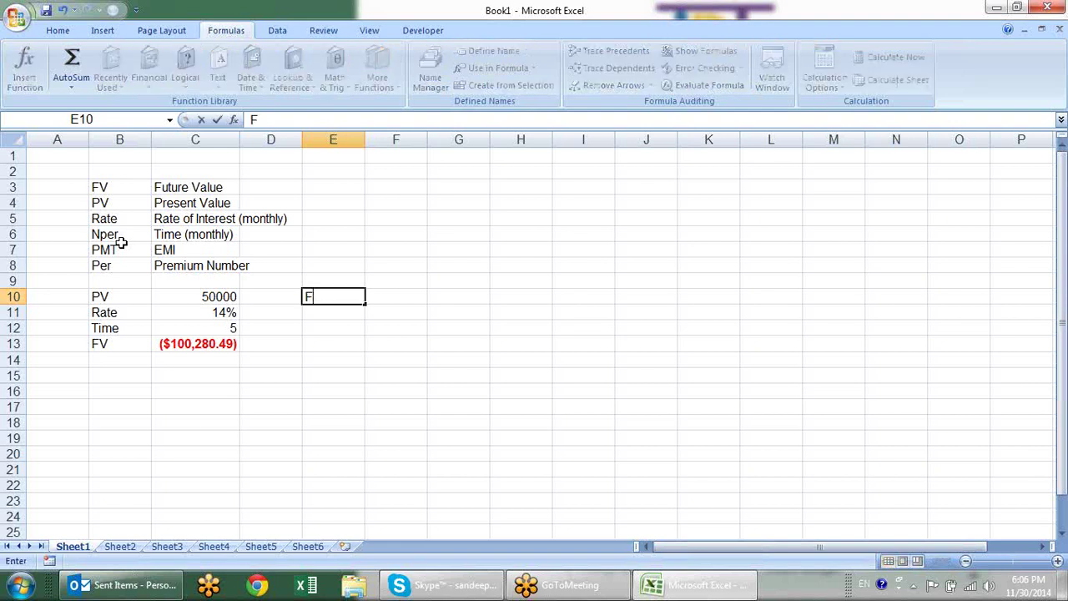
{"action": "type", "text": "V"}
{"action": "key", "text": "Tab"}
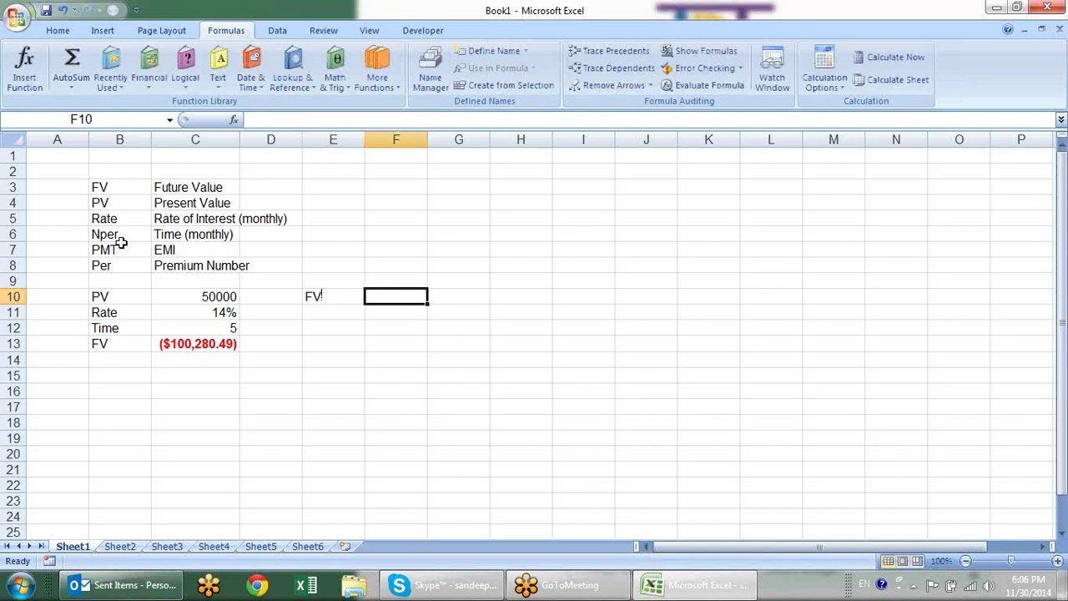
{"action": "type", "text": "10000"}
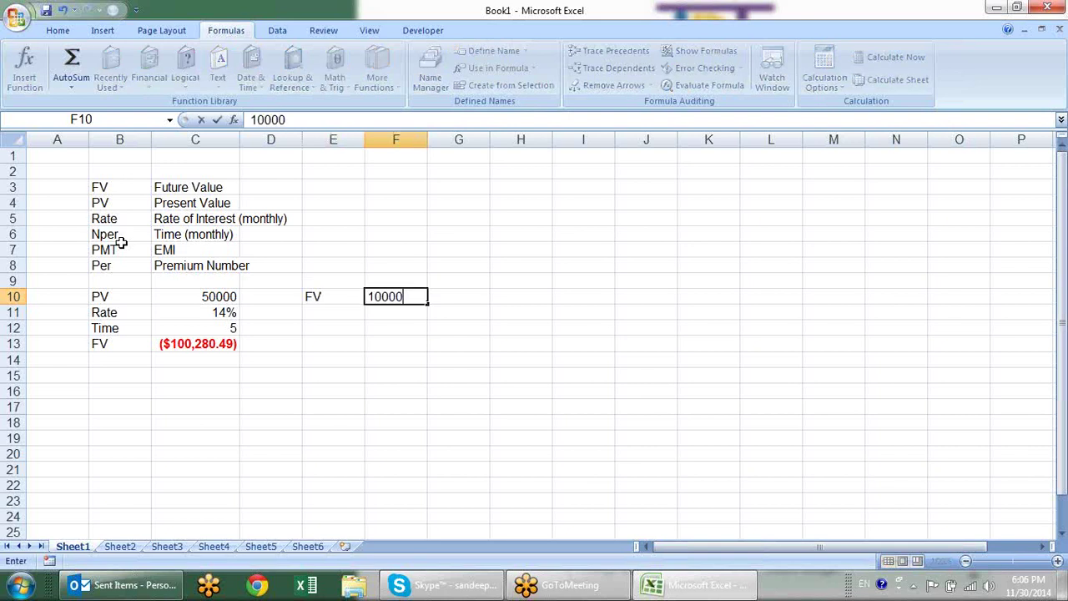
{"action": "type", "text": "0"}
{"action": "key", "text": "Return"}
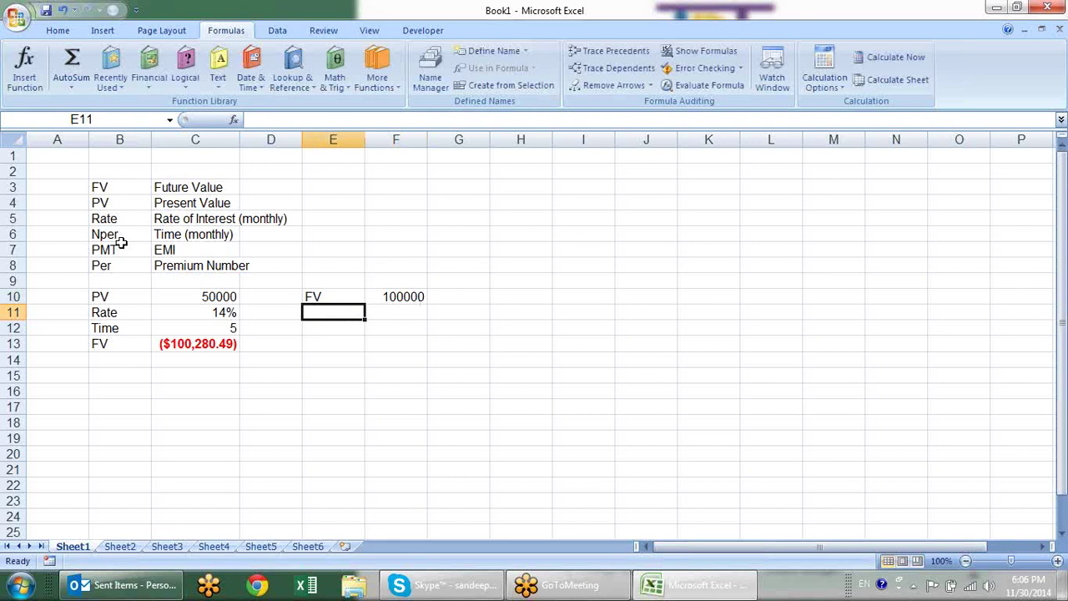
- Copy the Rate 14% and Time 5 rows from B11:C12 into E11:F12
{"action": "type", "text": "="}
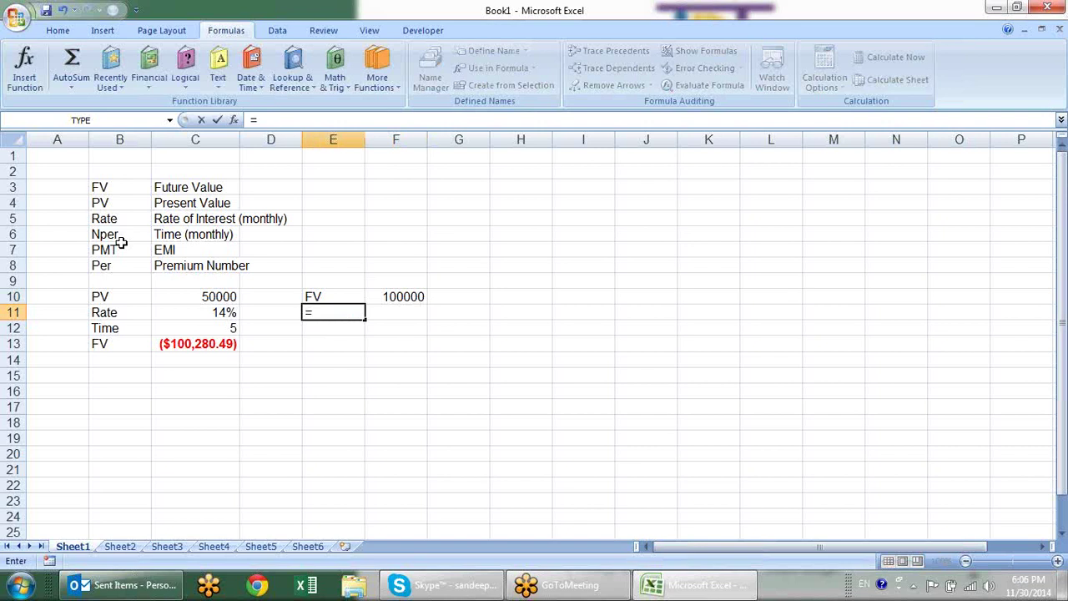
{"action": "key", "text": "BackSpace"}
{"action": "type", "text": "rate"}
{"action": "key", "text": "Tab"}
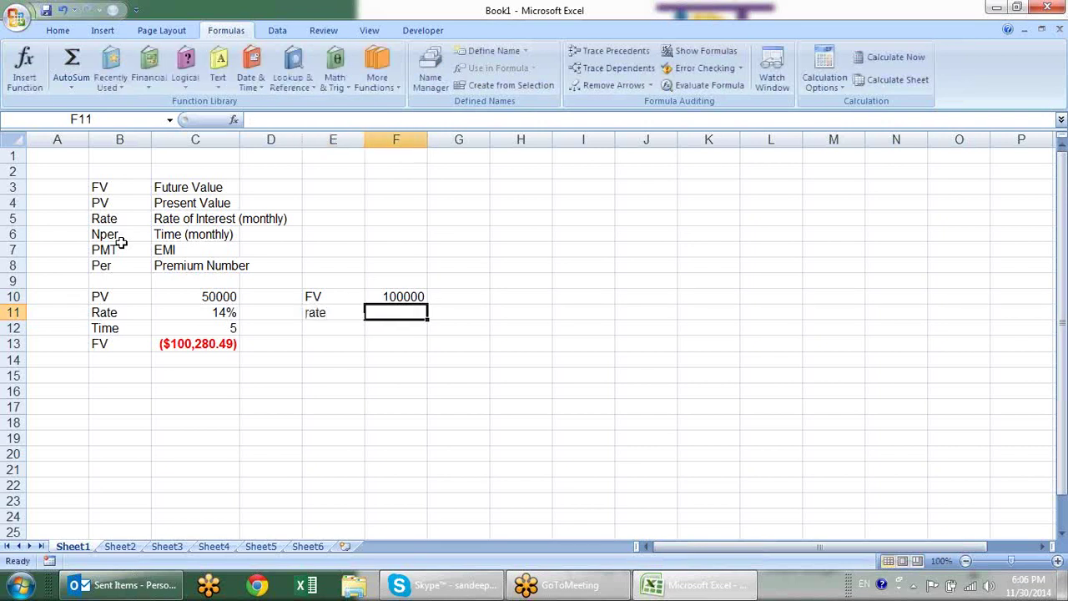
{"action": "key", "text": "Left"}
{"action": "key", "text": "Left"}
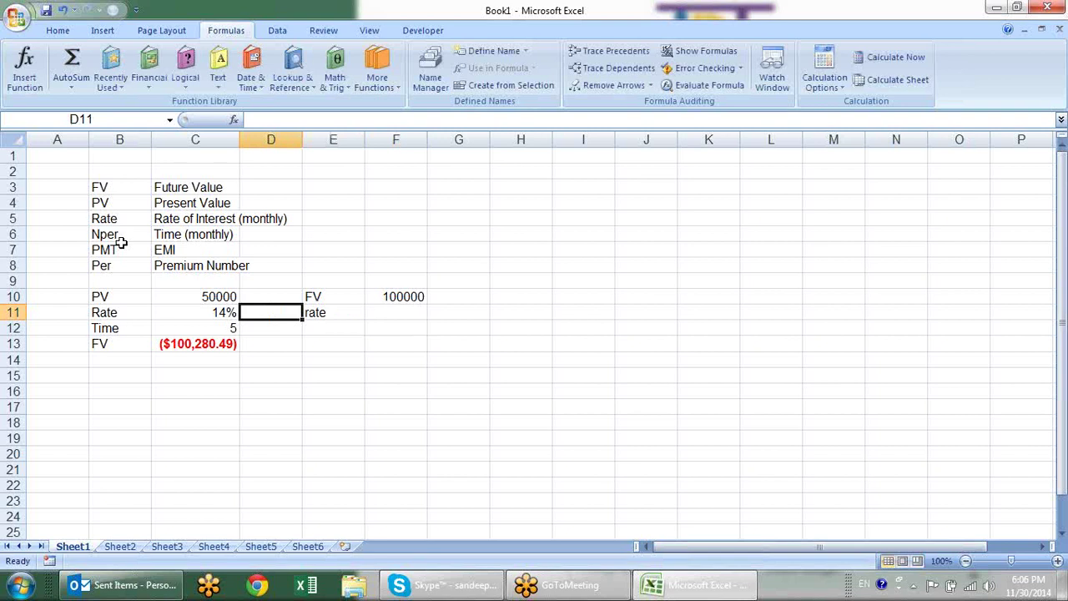
{"action": "key", "text": "Left"}
{"action": "key", "text": "Left"}
{"action": "key", "text": "shift+Right"}
{"action": "key", "text": "shift+Down"}
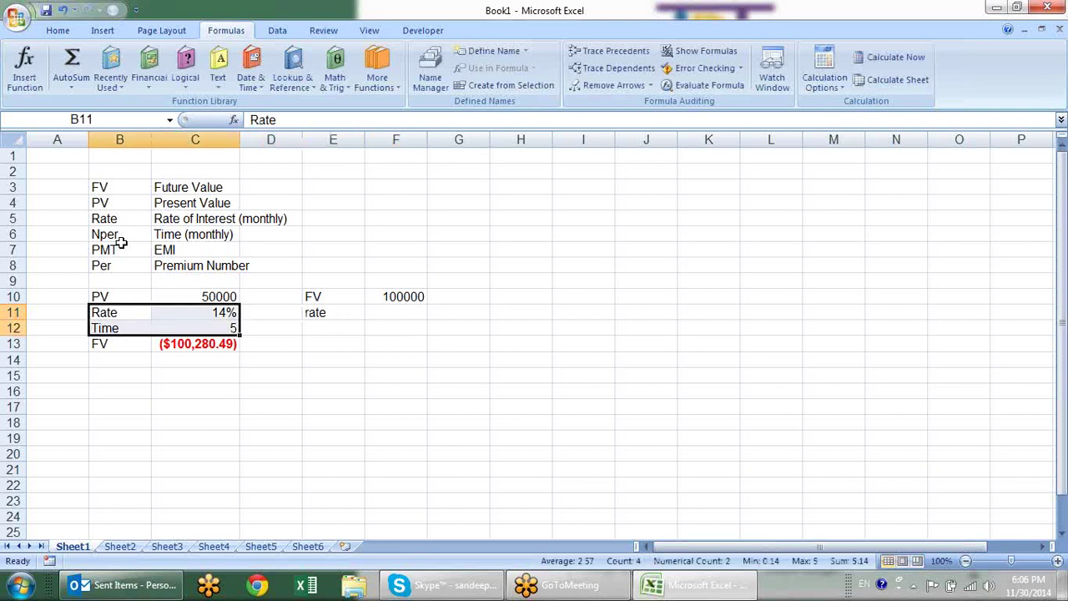
{"action": "key", "text": "ctrl+c"}
{"action": "key", "text": "Right"}
{"action": "key", "text": "Right"}
{"action": "key", "text": "Right"}
{"action": "key", "text": "ctrl+v"}
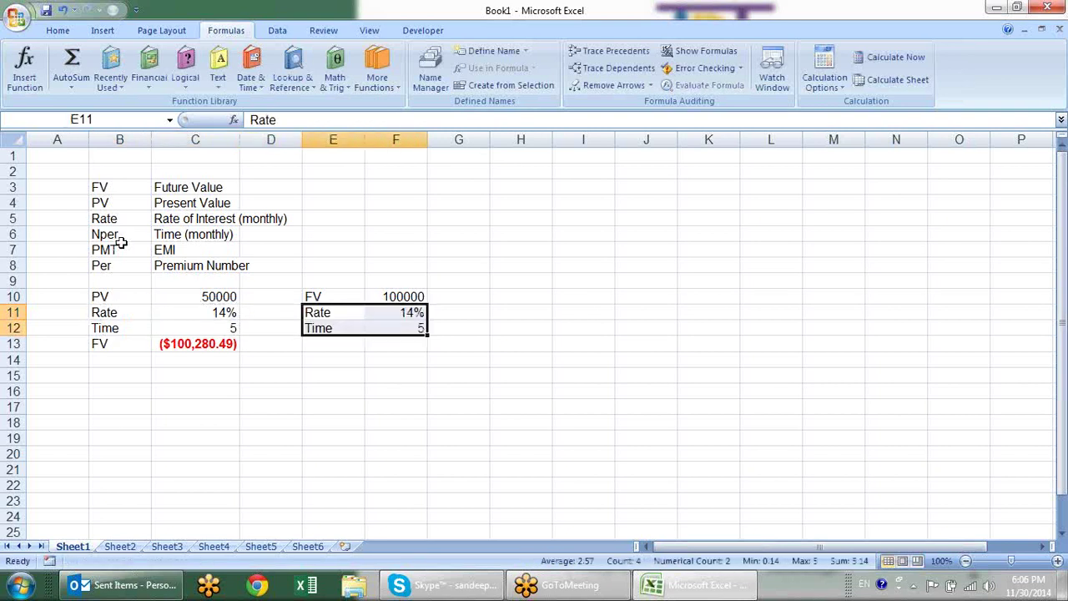
{"action": "key", "text": "Down"}
{"action": "key", "text": "Down"}
- Label cell E13 as pv
{"action": "type", "text": "="}
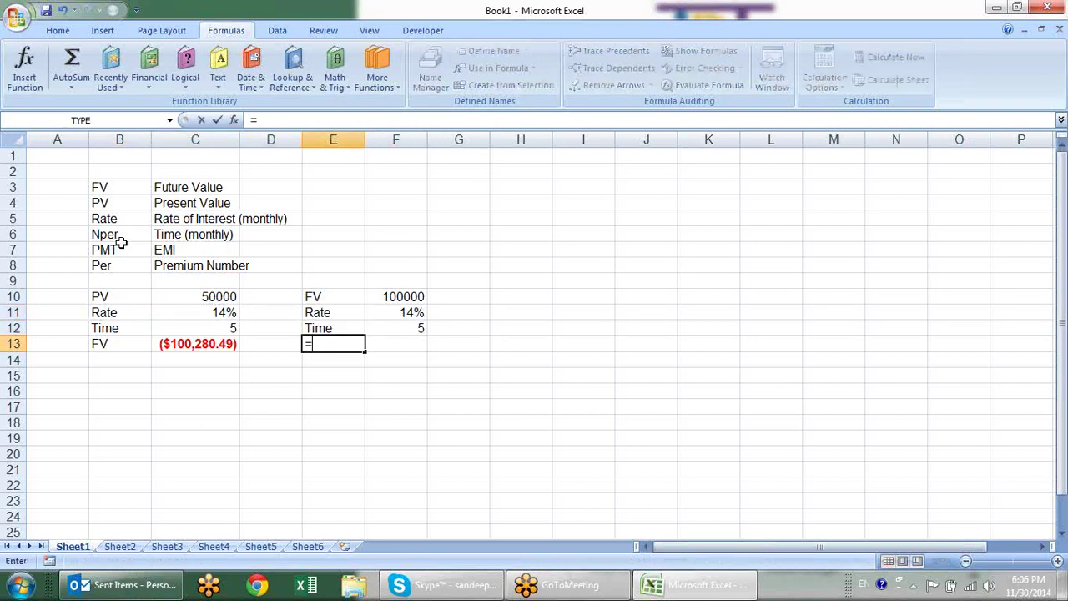
{"action": "type", "text": "pv"}
{"action": "key", "text": "Escape"}
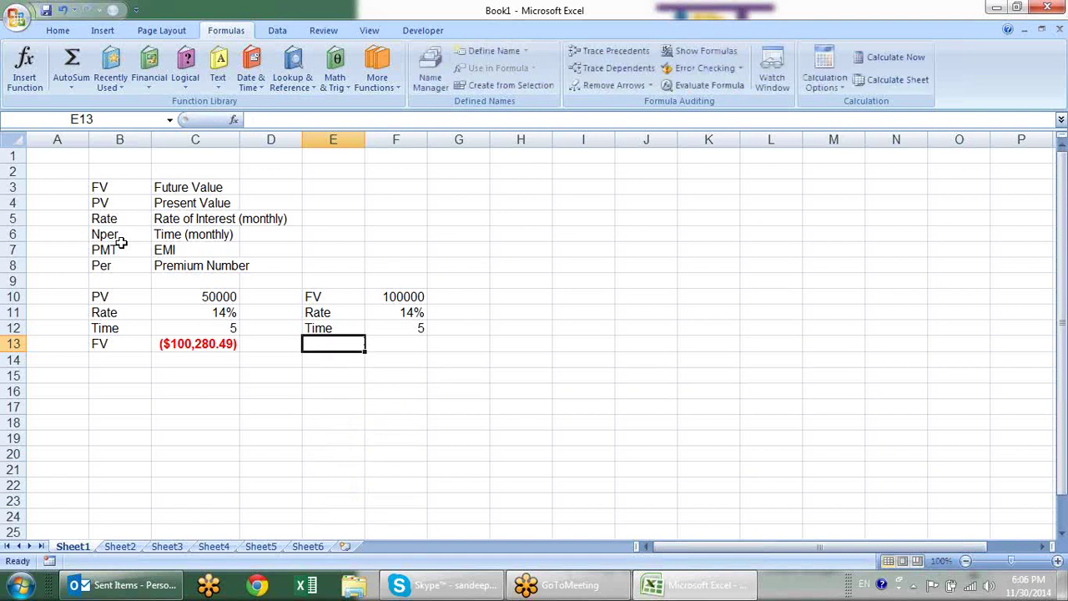
{"action": "type", "text": "pv"}
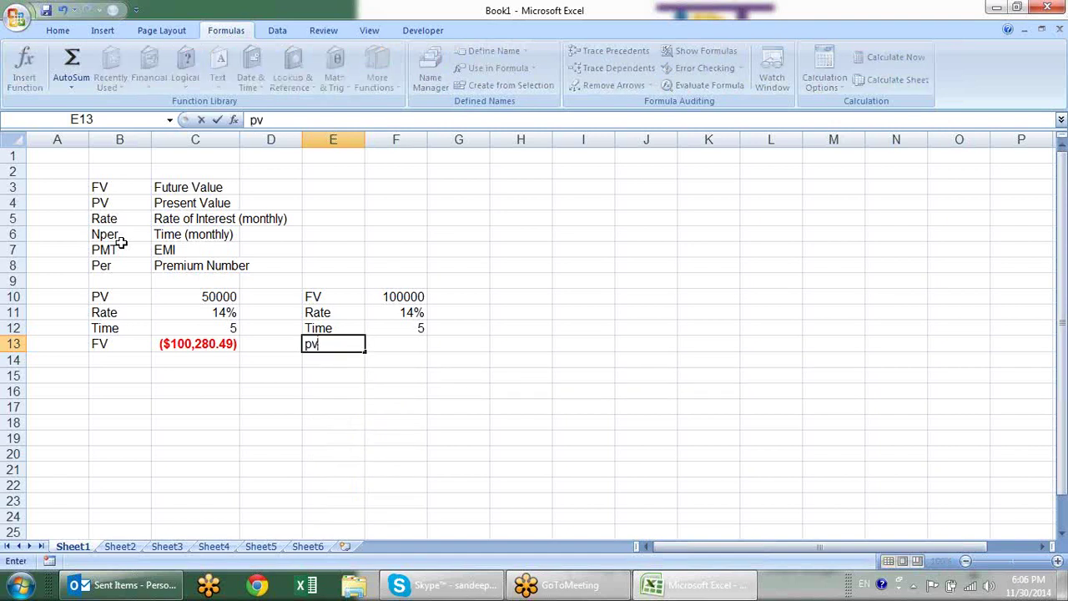
{"action": "key", "text": "Tab"}
- Enter =PV(F11/12,F12*12,0,F10) in F13, giving ($49,860.15)
{"action": "type", "text": "=p"}
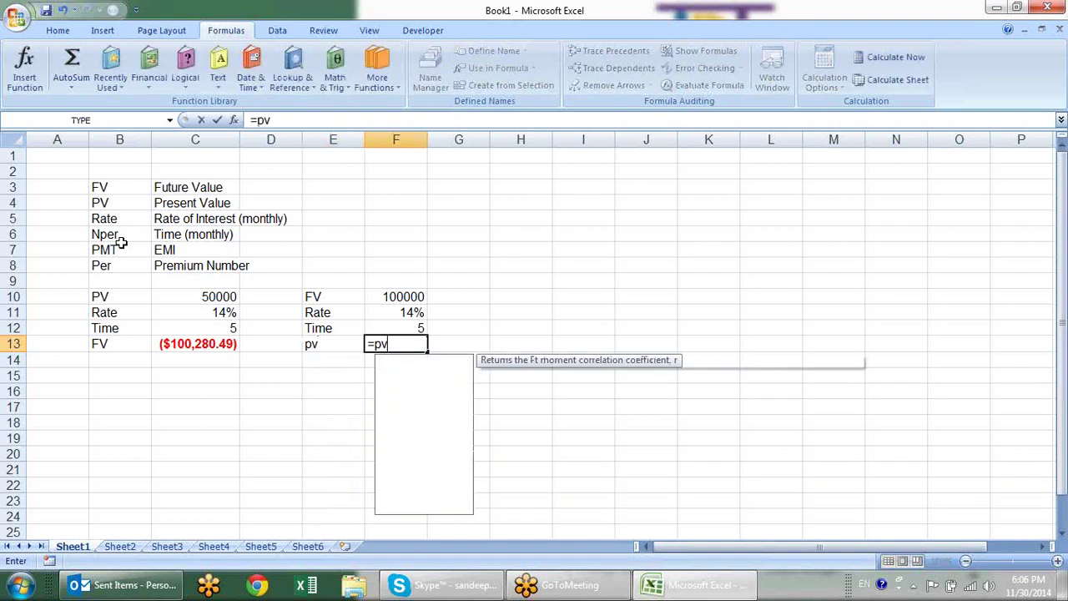
{"action": "type", "text": "v"}
{"action": "key", "text": "Tab"}
{"action": "key", "text": "Up"}
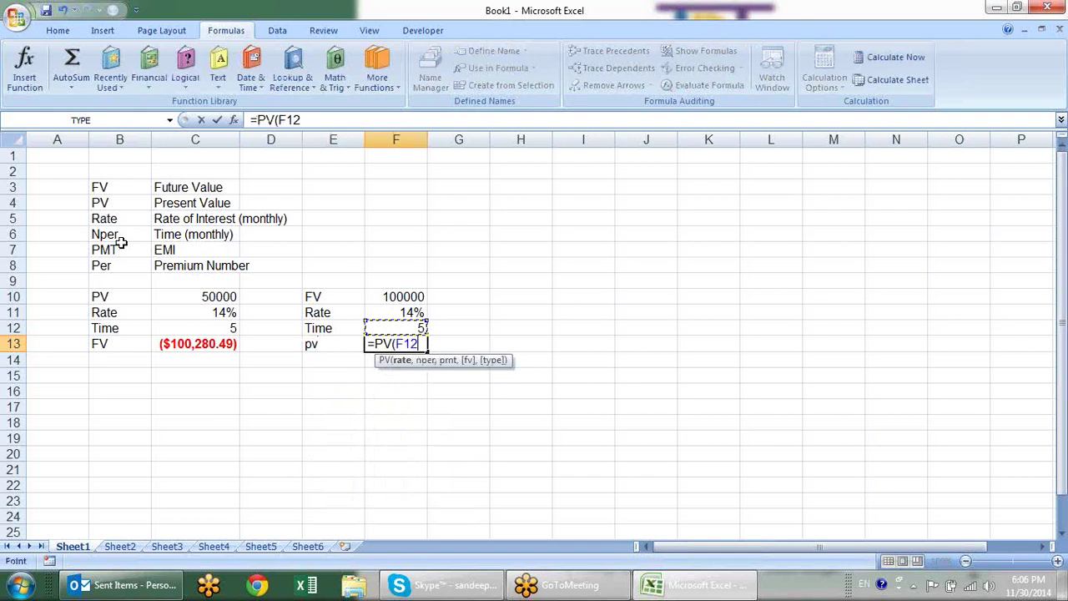
{"action": "key", "text": "Up"}
{"action": "type", "text": "/12"}
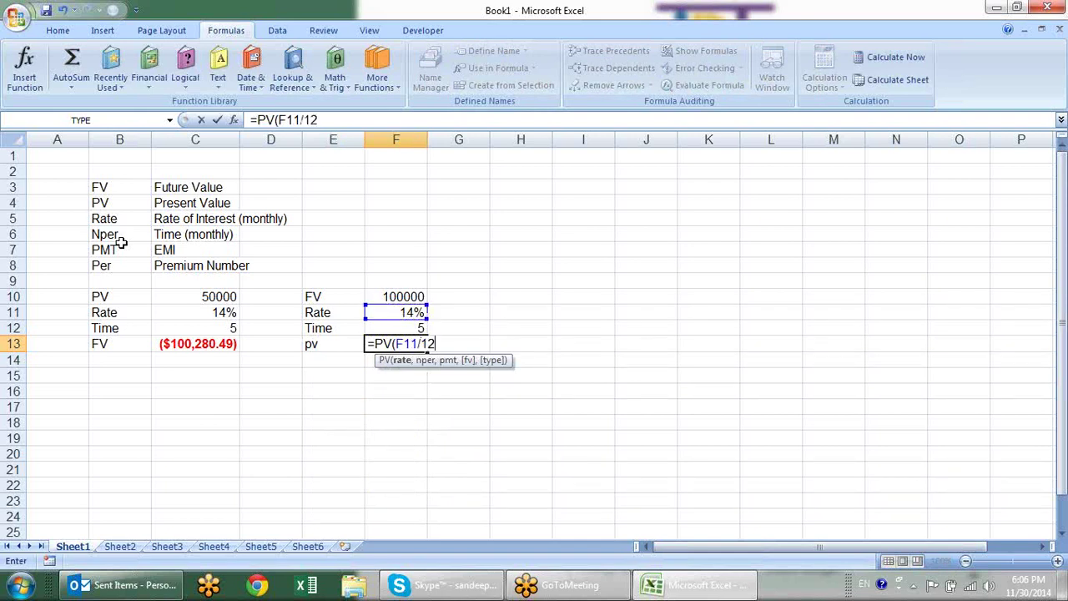
{"action": "type", "text": ","}
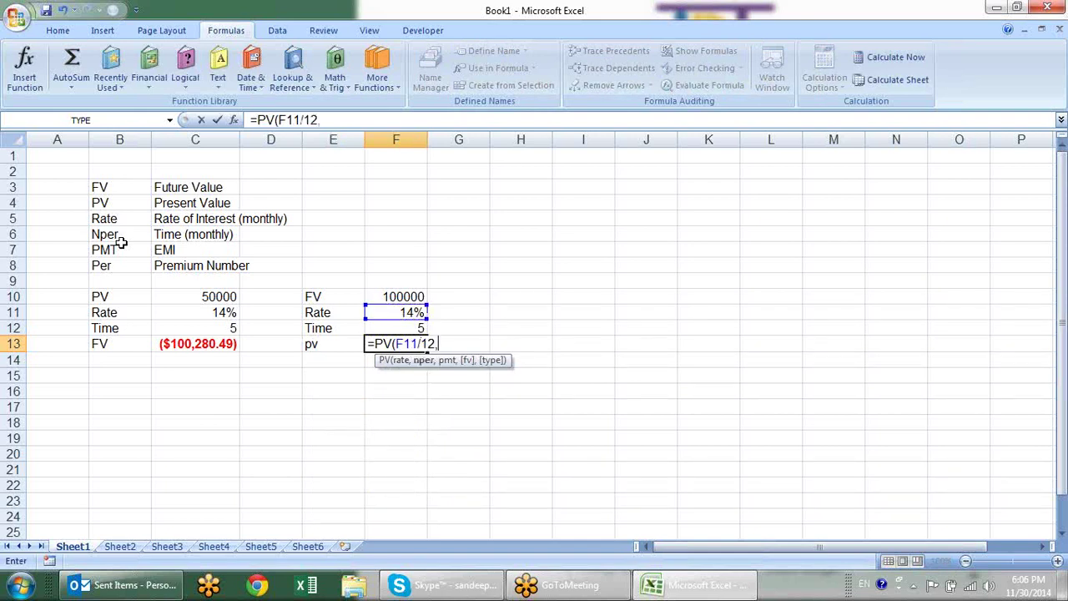
{"action": "key", "text": "Up"}
{"action": "type", "text": "*12"}
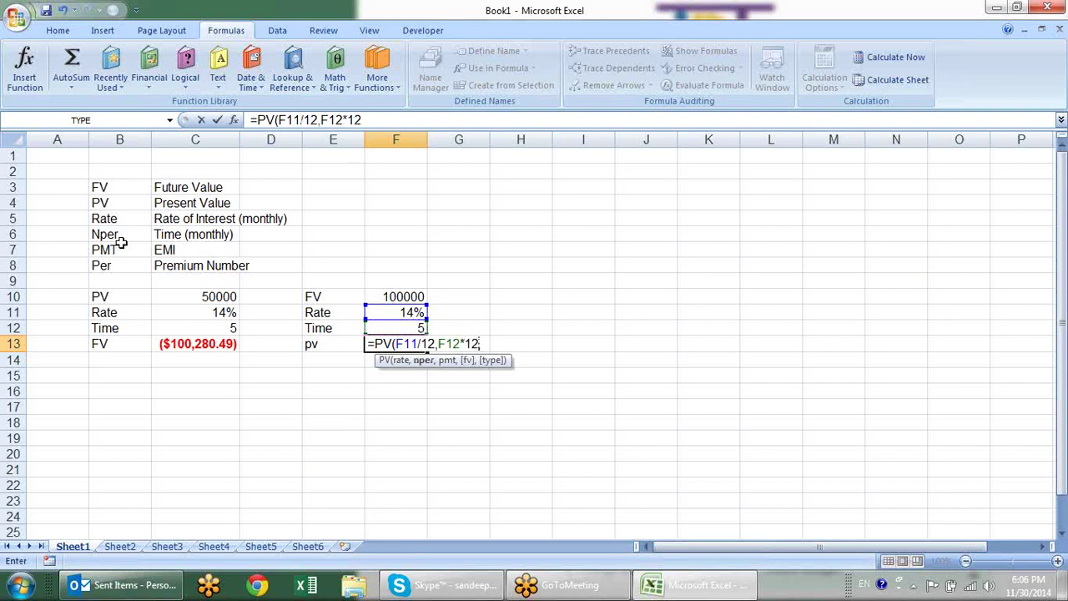
{"action": "type", "text": ",0,"}
{"action": "left_click", "coordinate": [399, 299]}
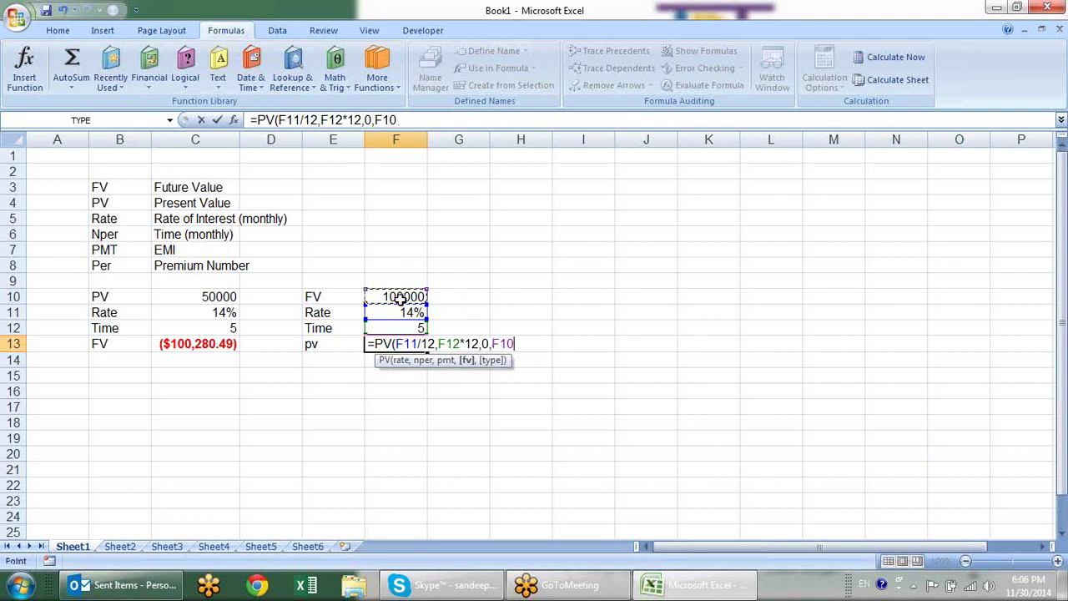
{"action": "type", "text": ")"}
{"action": "key", "text": "Return"}
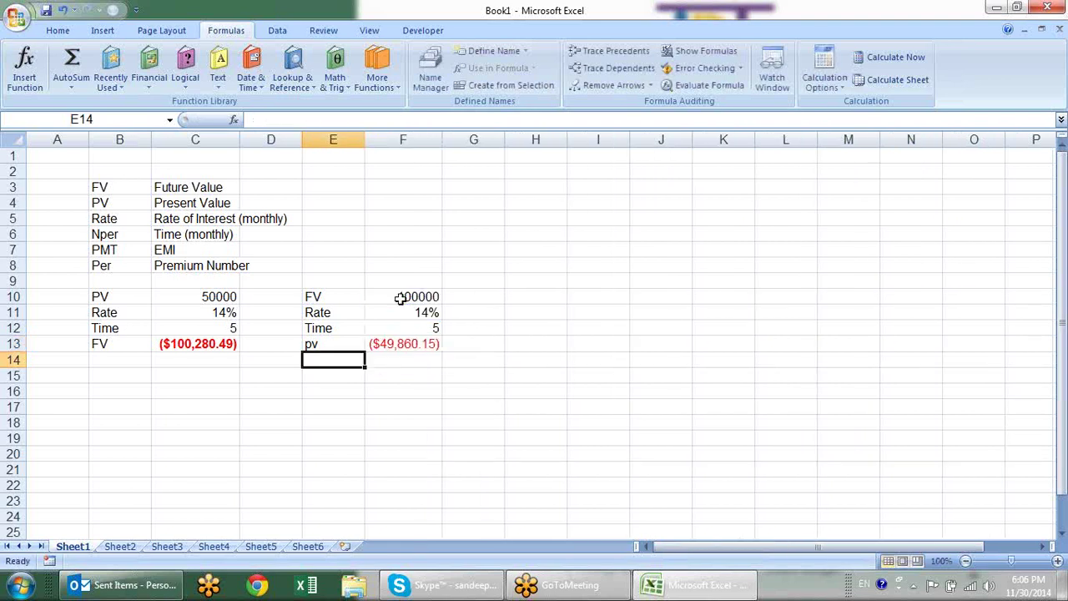
- Review the PV formula and check the input values in F11 and C10
{"action": "left_click", "coordinate": [401, 342]}
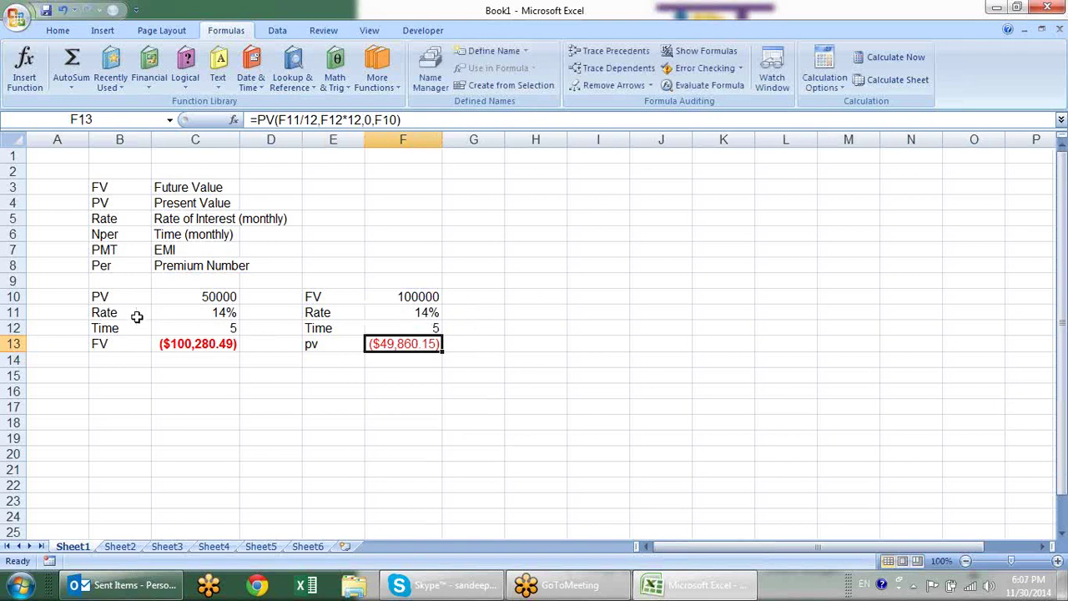
{"action": "left_click", "coordinate": [212, 297]}
{"action": "left_click", "coordinate": [384, 312]}
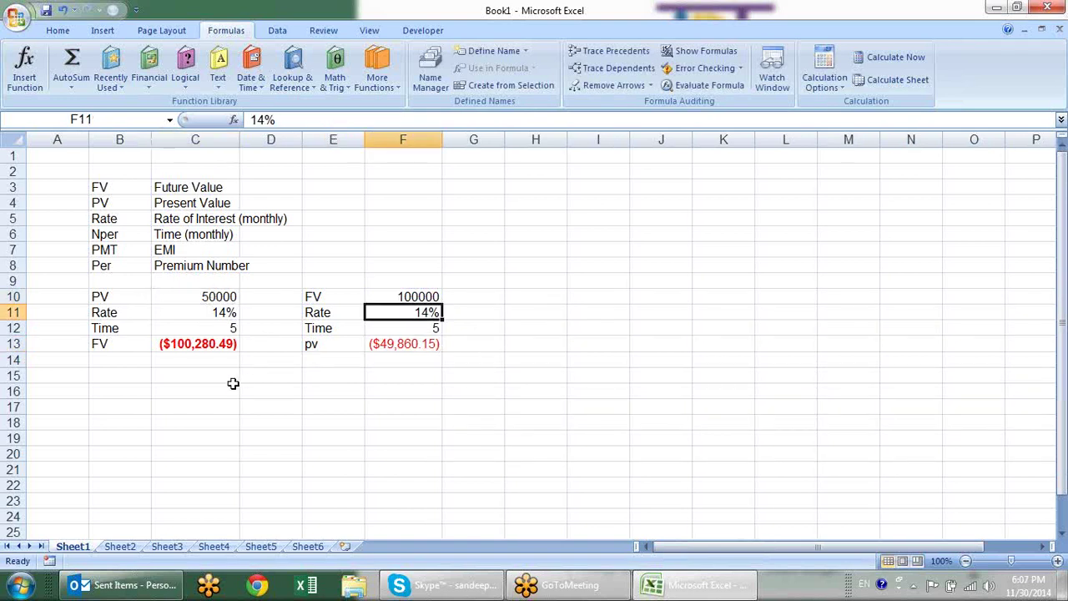
{"action": "left_click", "coordinate": [204, 297]}
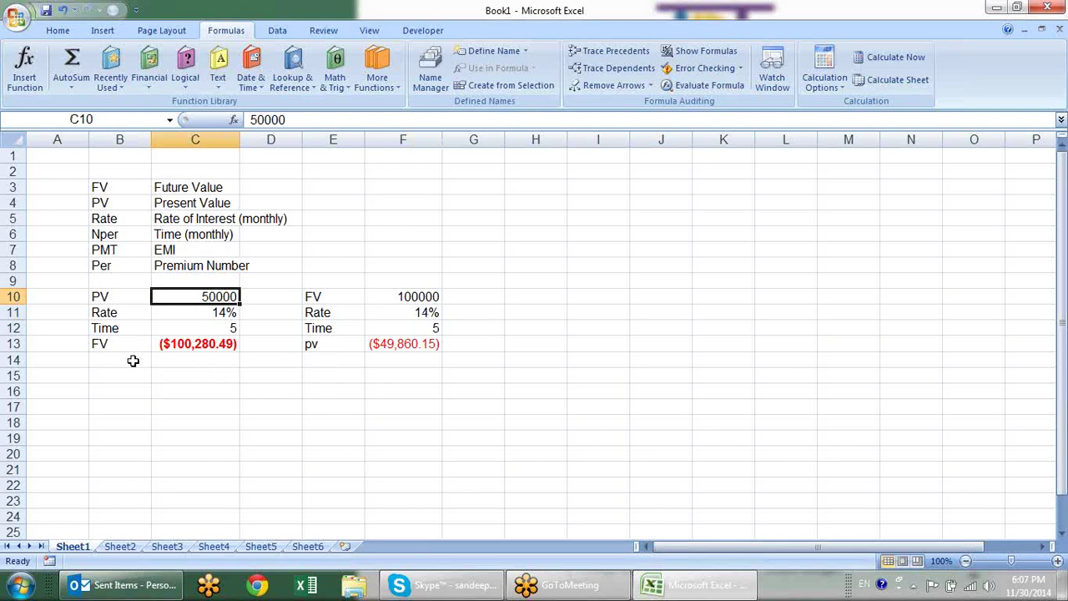
{"action": "left_click", "coordinate": [133, 361]}
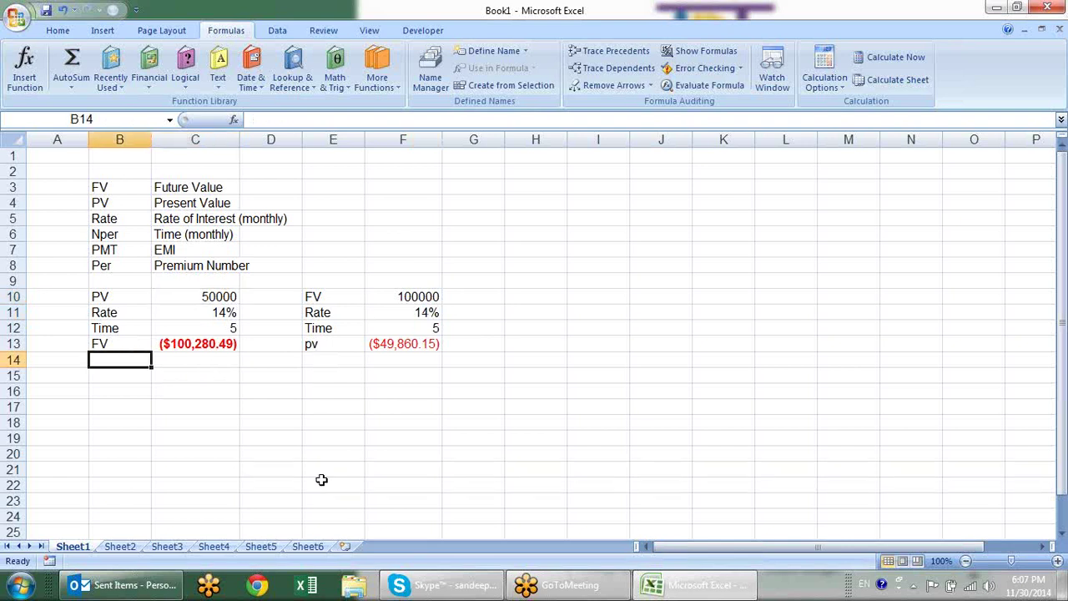
- Enter =PMT(C11/12,C12*12,C10) in B14 for the monthly payment of ($1,163.41)
{"action": "type", "text": "="}
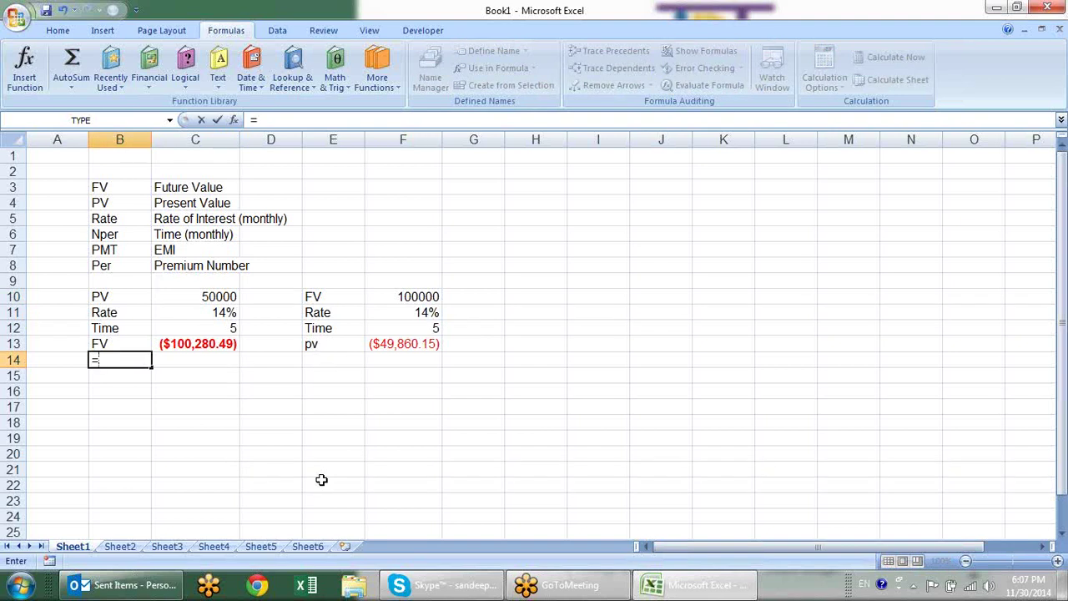
{"action": "type", "text": "pm"}
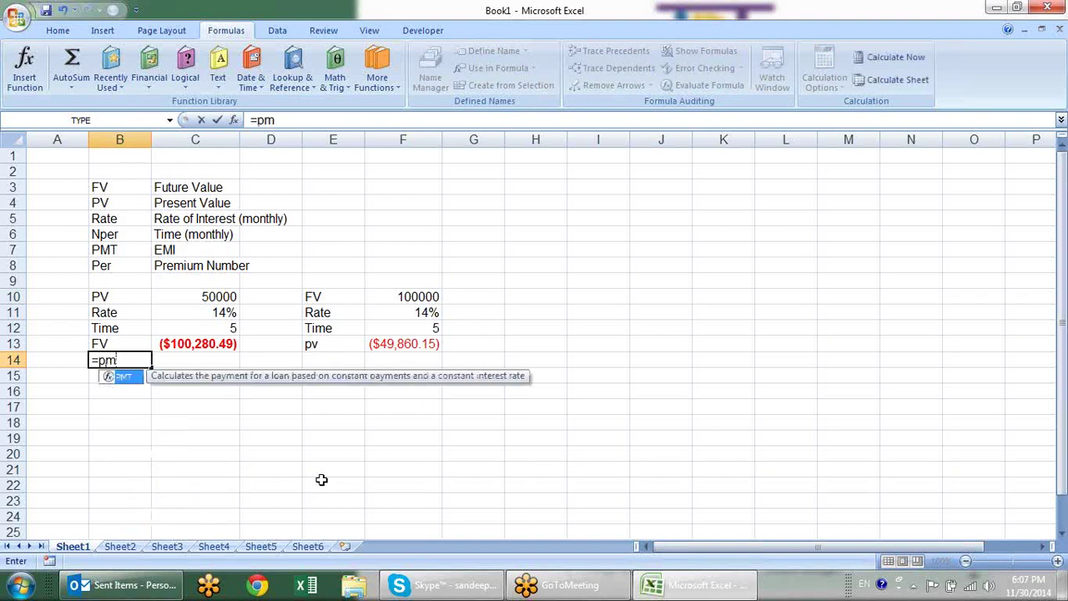
{"action": "key", "text": "Tab"}
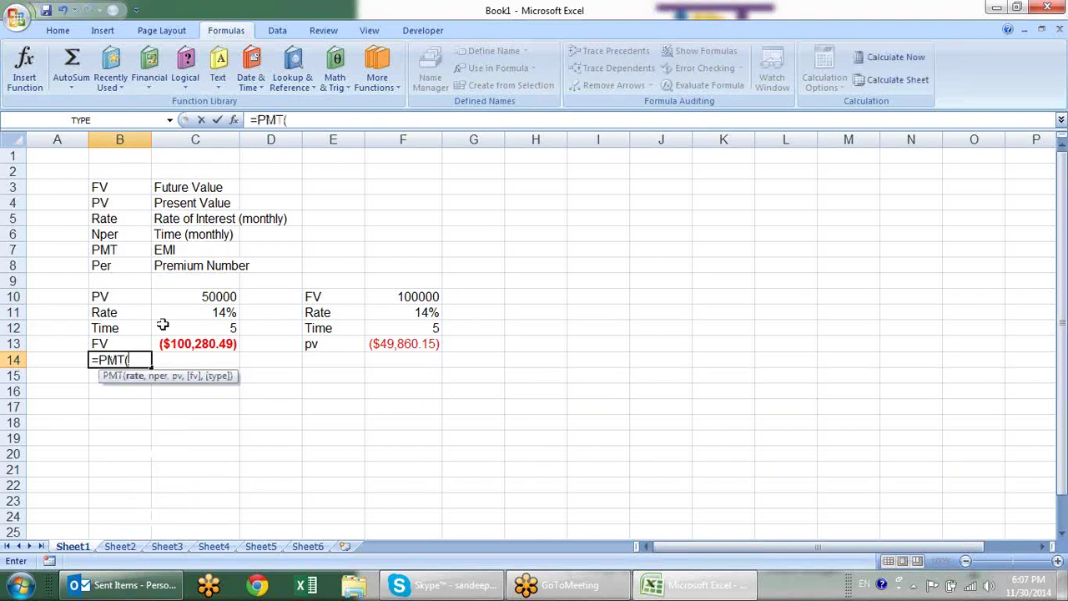
{"action": "left_click", "coordinate": [219, 310]}
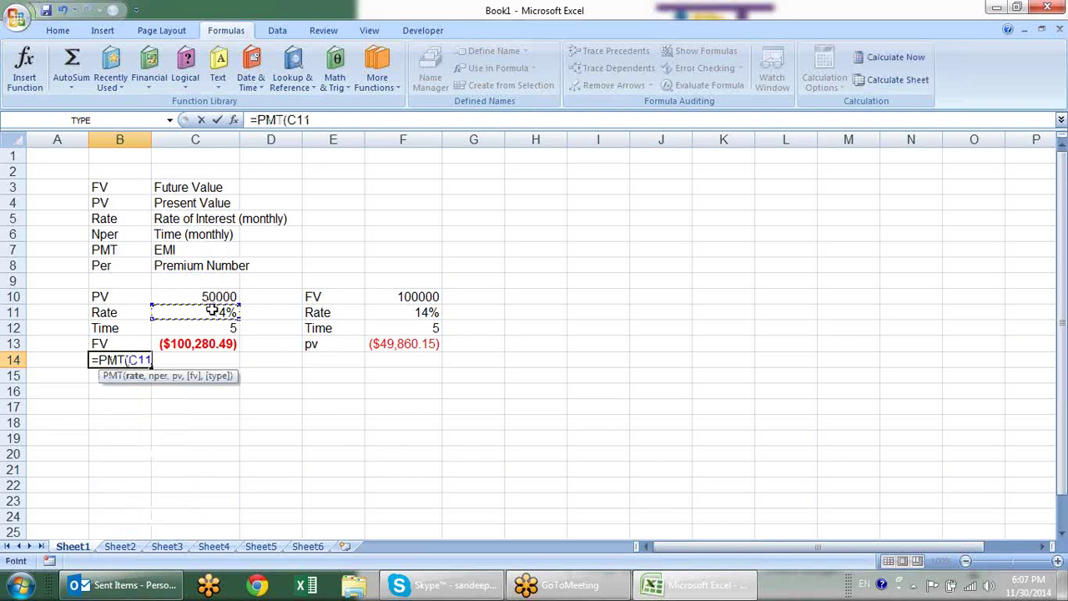
{"action": "type", "text": "/"}
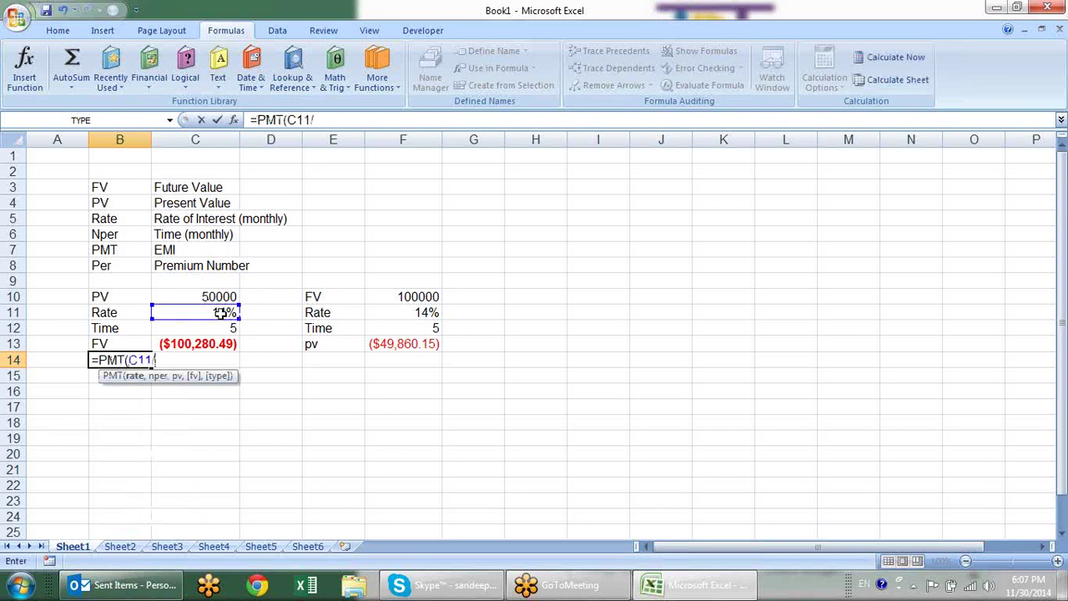
{"action": "type", "text": "12"}
{"action": "type", "text": ","}
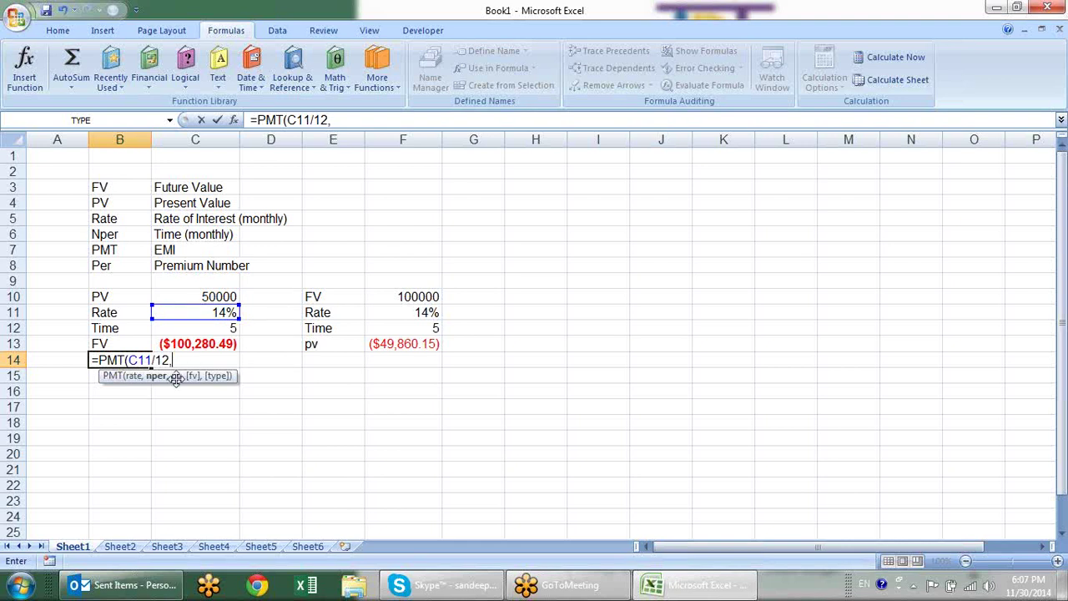
{"action": "left_click", "coordinate": [228, 328]}
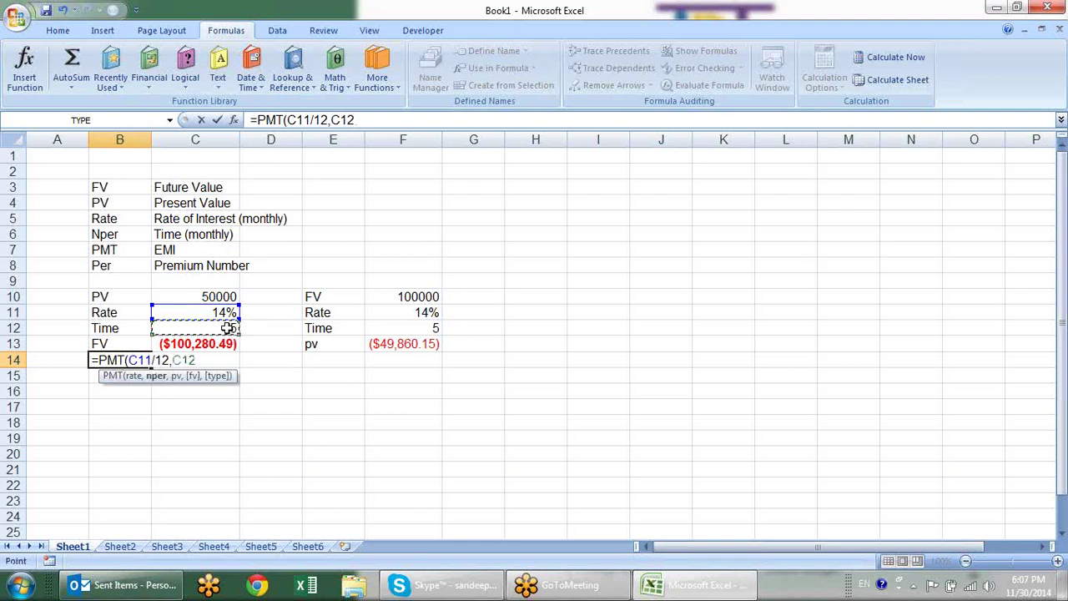
{"action": "type", "text": "*12"}
{"action": "type", "text": ","}
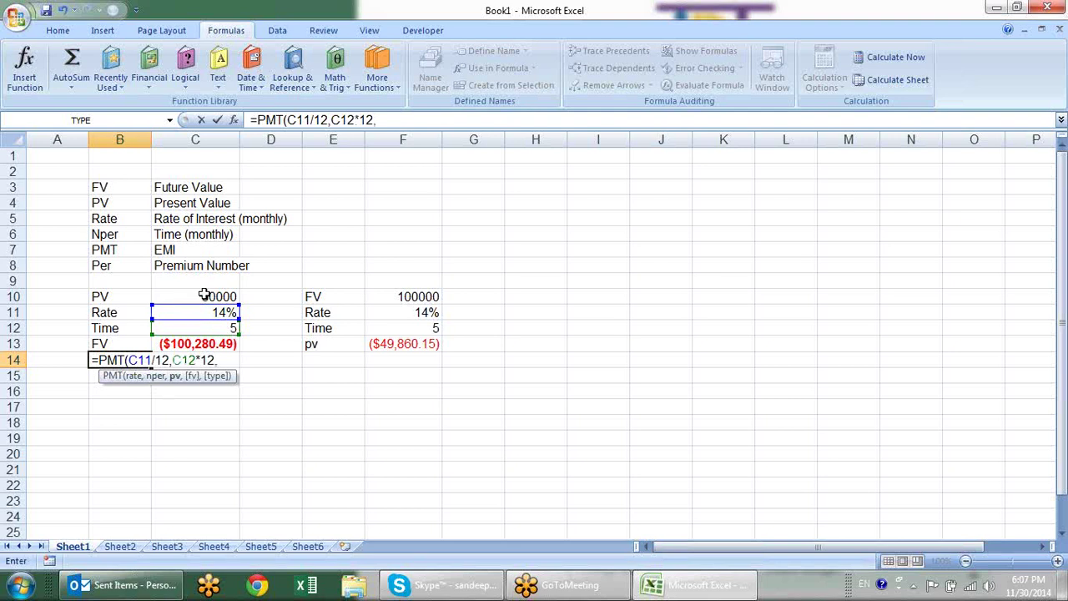
{"action": "left_click", "coordinate": [202, 294]}
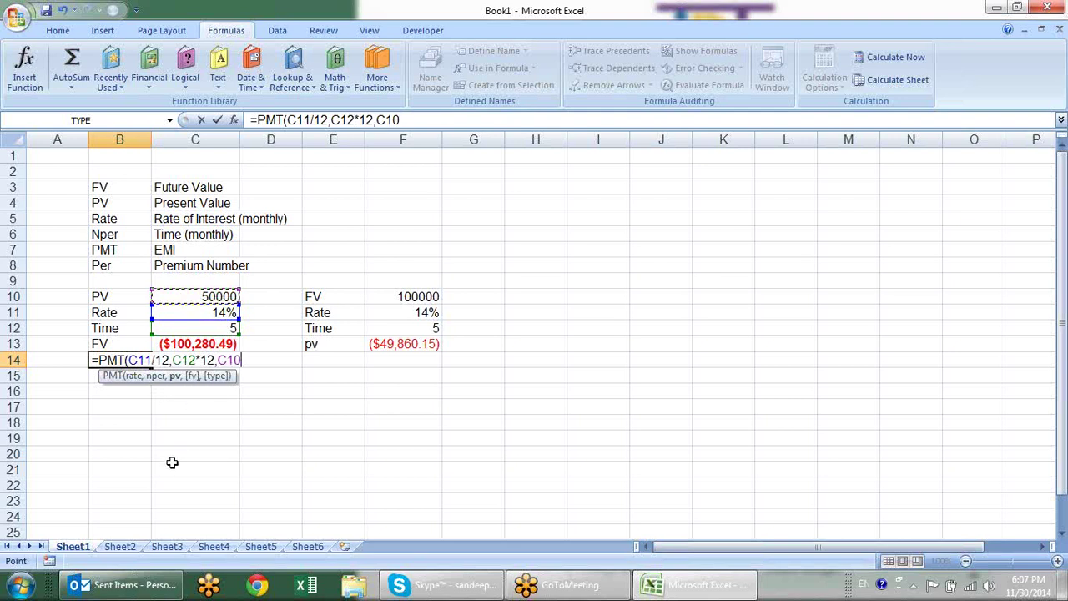
{"action": "key", "text": "Return"}
- Move the payment result to C14 and label B14 as PMT
{"action": "left_click", "coordinate": [139, 362]}
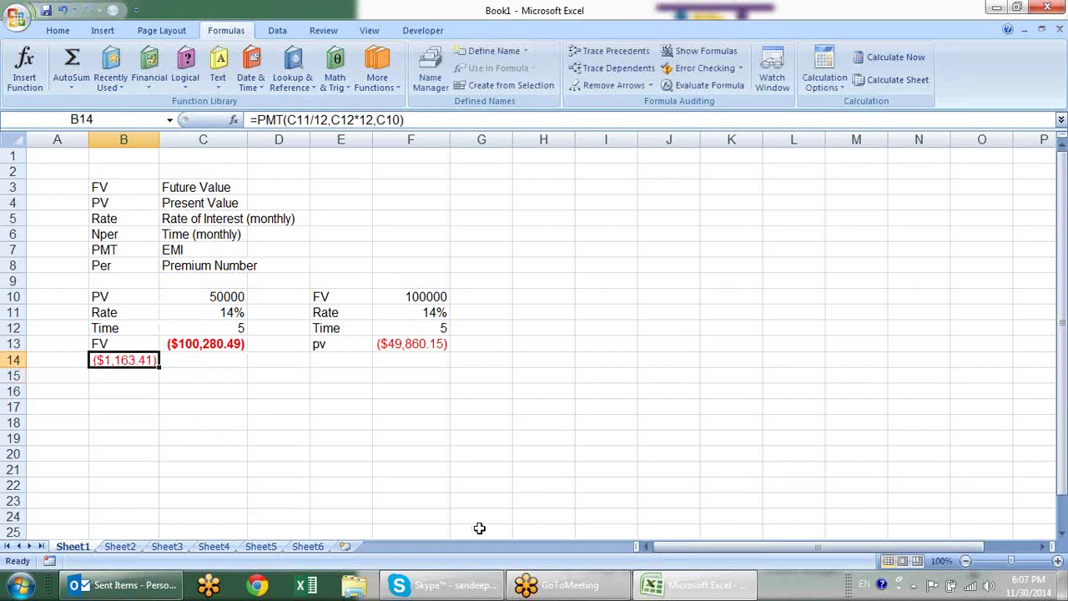
{"action": "key", "text": "ctrl+x"}
{"action": "key", "text": "Right"}
{"action": "key", "text": "ctrl+v"}
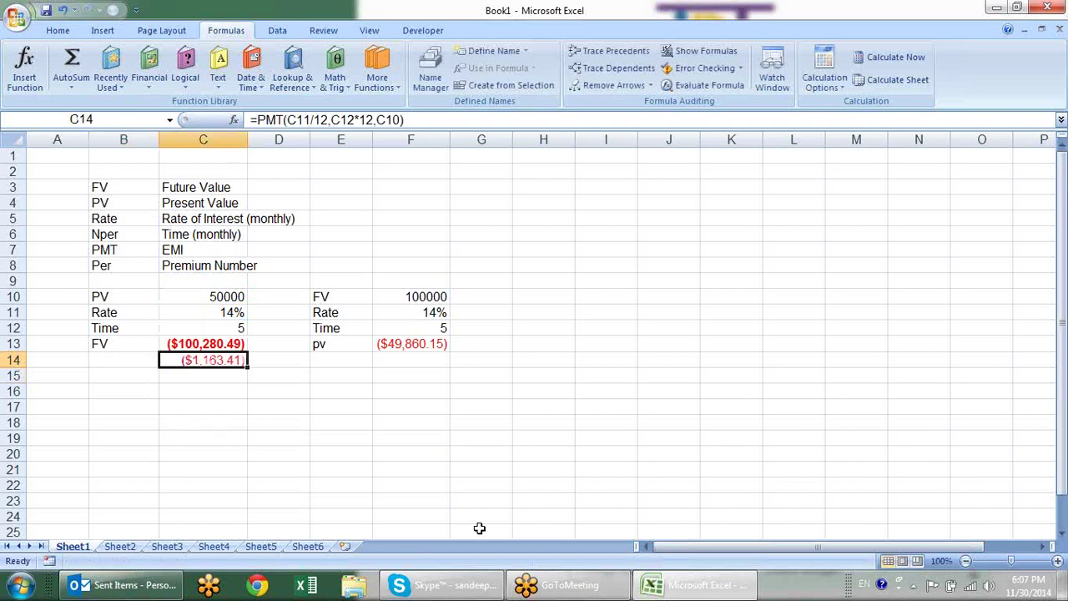
{"action": "key", "text": "Left"}
{"action": "type", "text": "PM"}
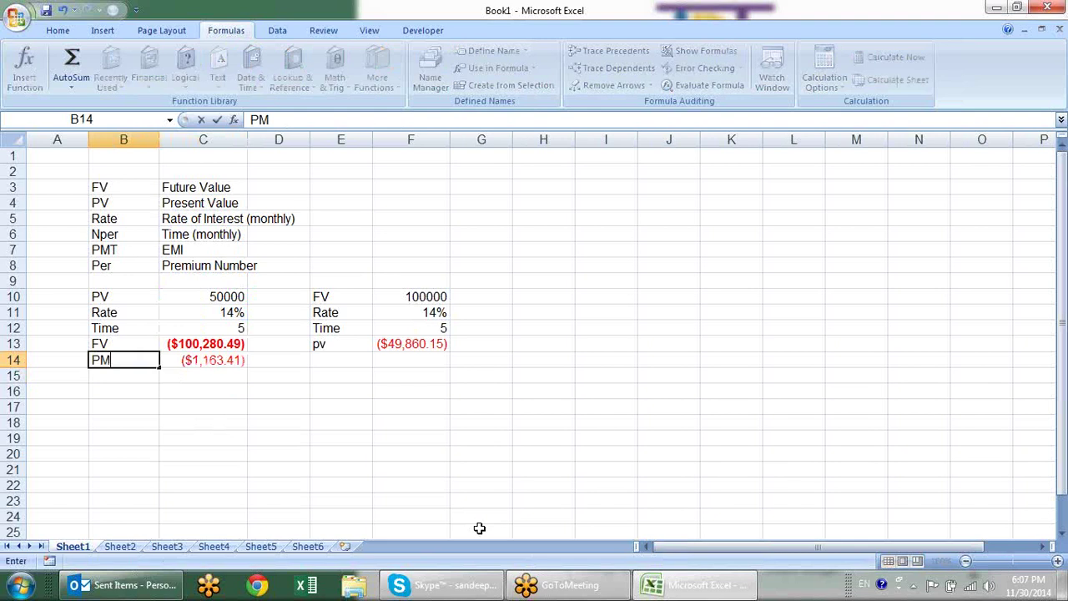
{"action": "type", "text": "T"}
{"action": "key", "text": "Return"}
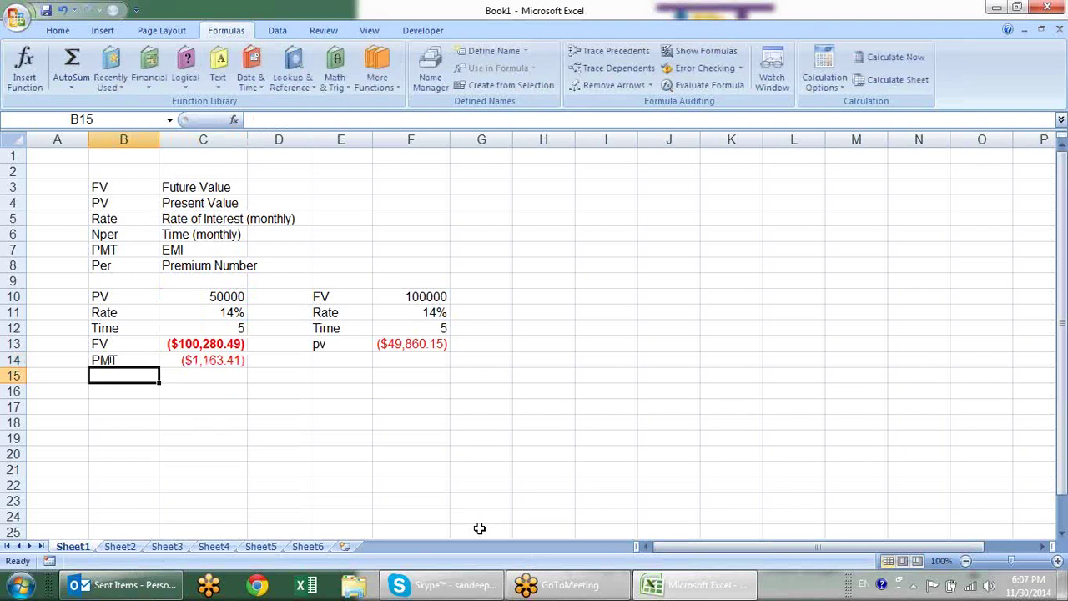
{"action": "left_click", "coordinate": [219, 316]}
- Label D15 'rate' and D16 'time'
{"action": "left_click", "coordinate": [220, 332]}
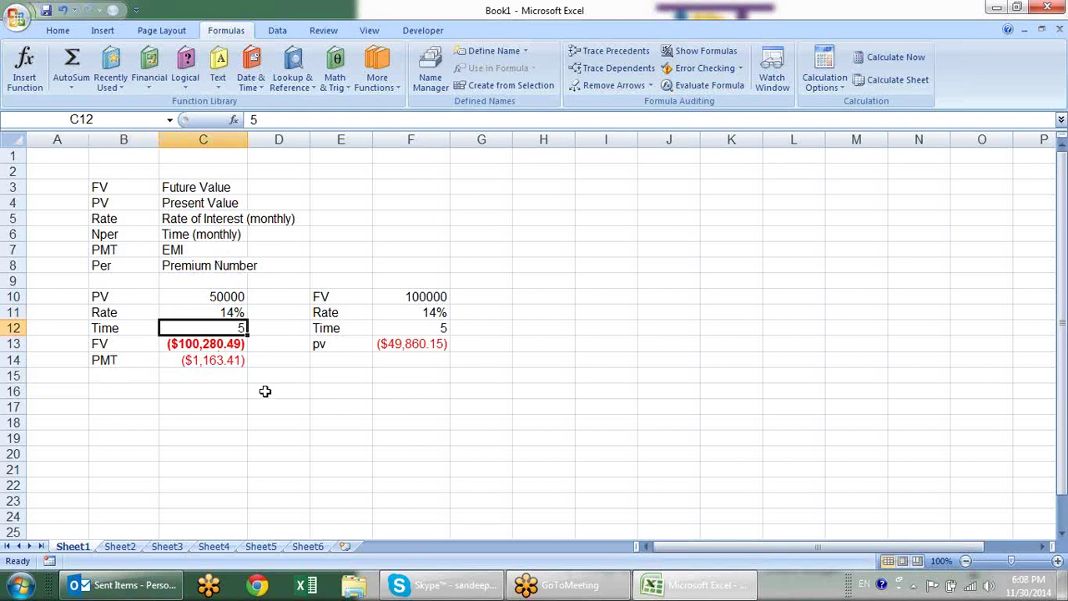
{"action": "left_click", "coordinate": [293, 375]}
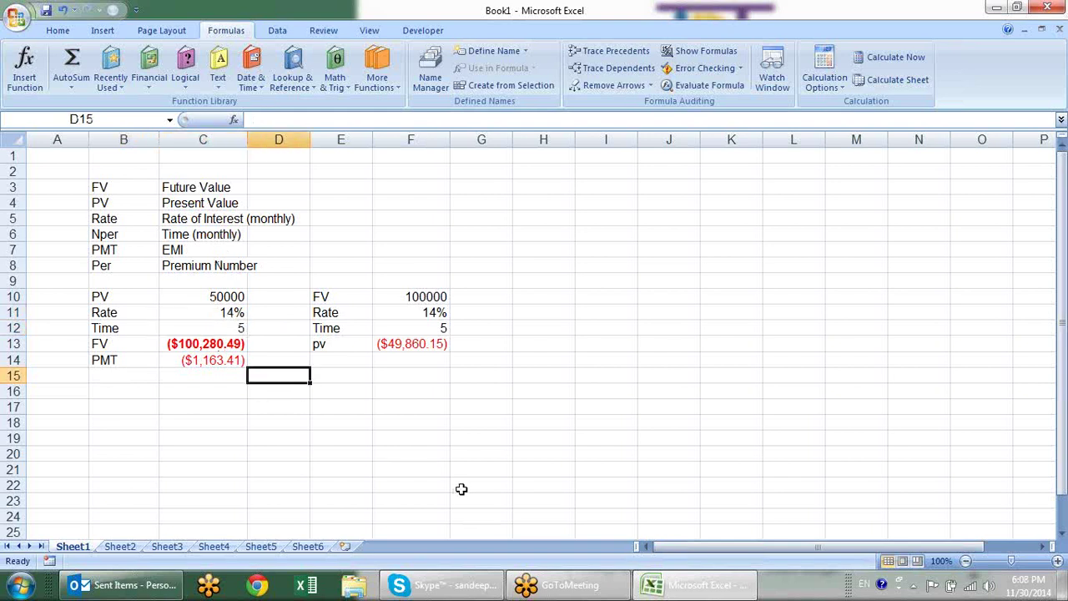
{"action": "type", "text": "rate"}
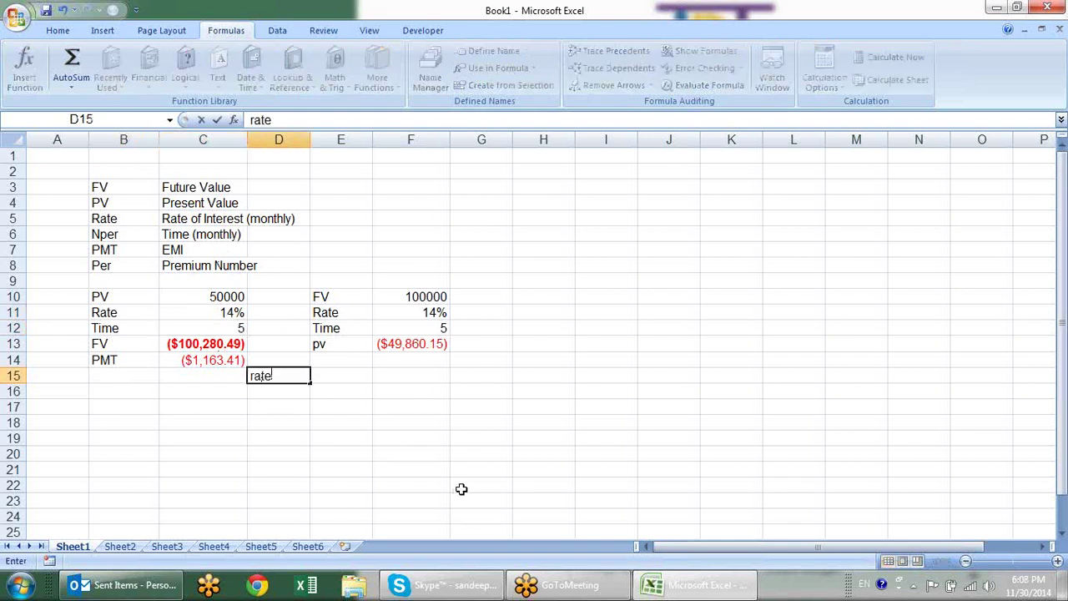
{"action": "key", "text": "Return"}
{"action": "type", "text": "time"}
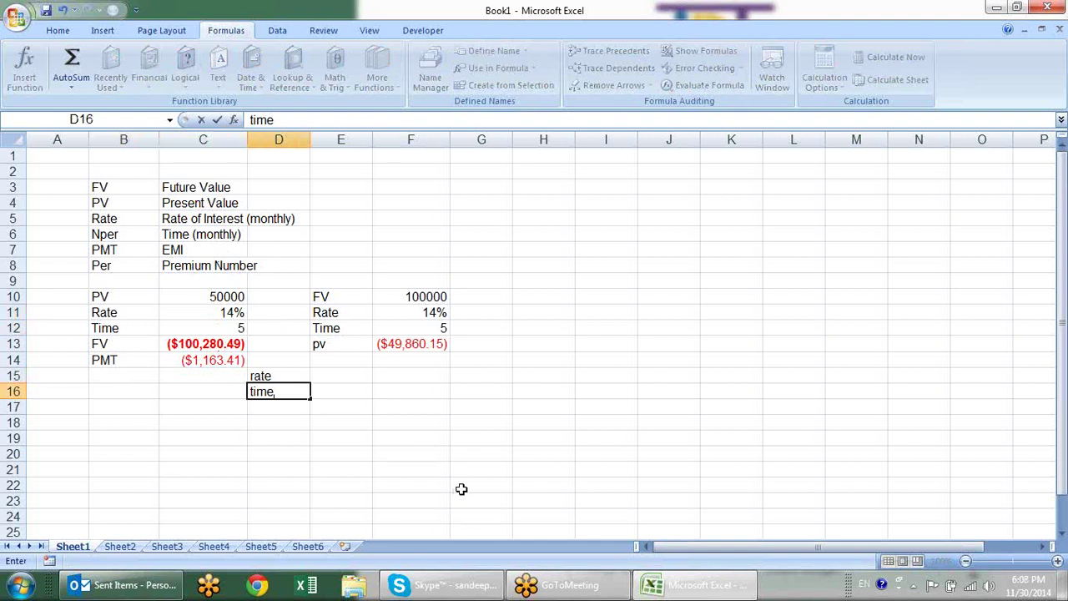
{"action": "key", "text": "Up"}
{"action": "key", "text": "Up"}
{"action": "key", "text": "Right"}
{"action": "key", "text": "Down"}
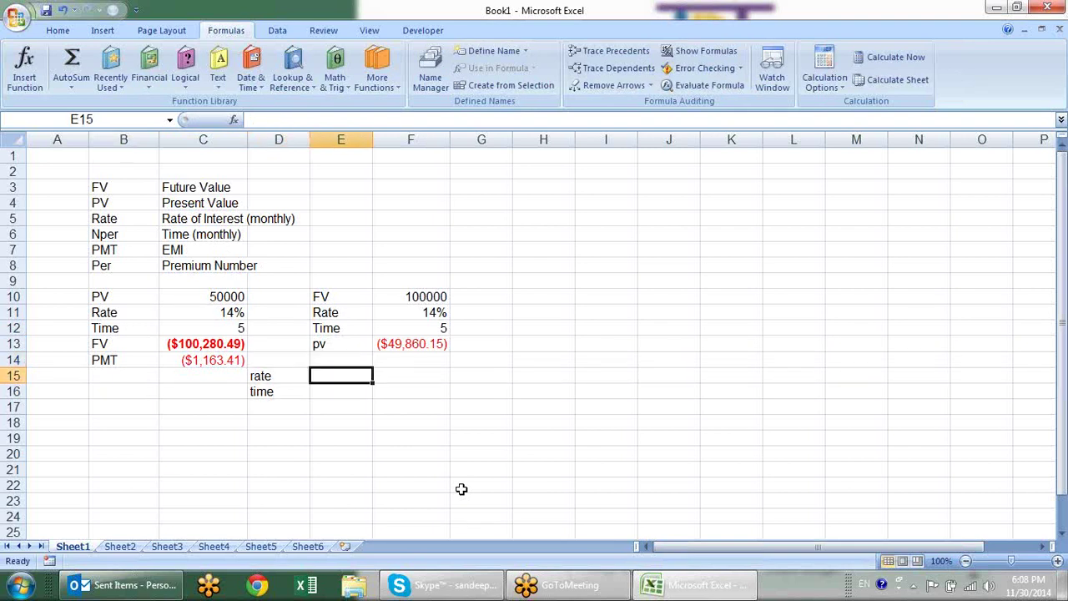
- Enter =RATE(C12*12,C14,C10) in E15 to get the monthly rate
{"action": "type", "text": "="}
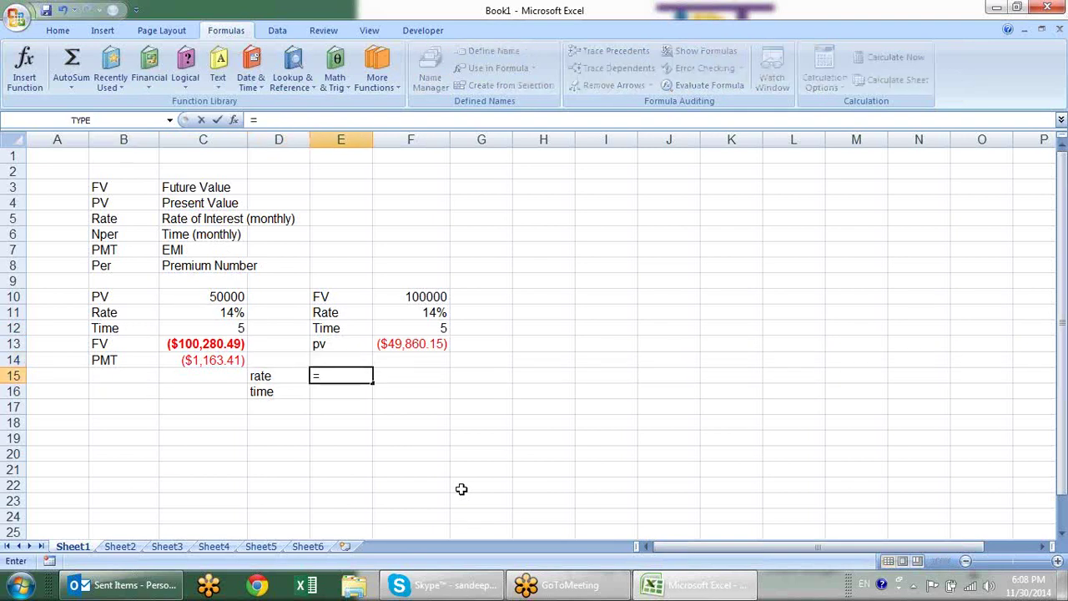
{"action": "type", "text": "rat"}
{"action": "key", "text": "Tab"}
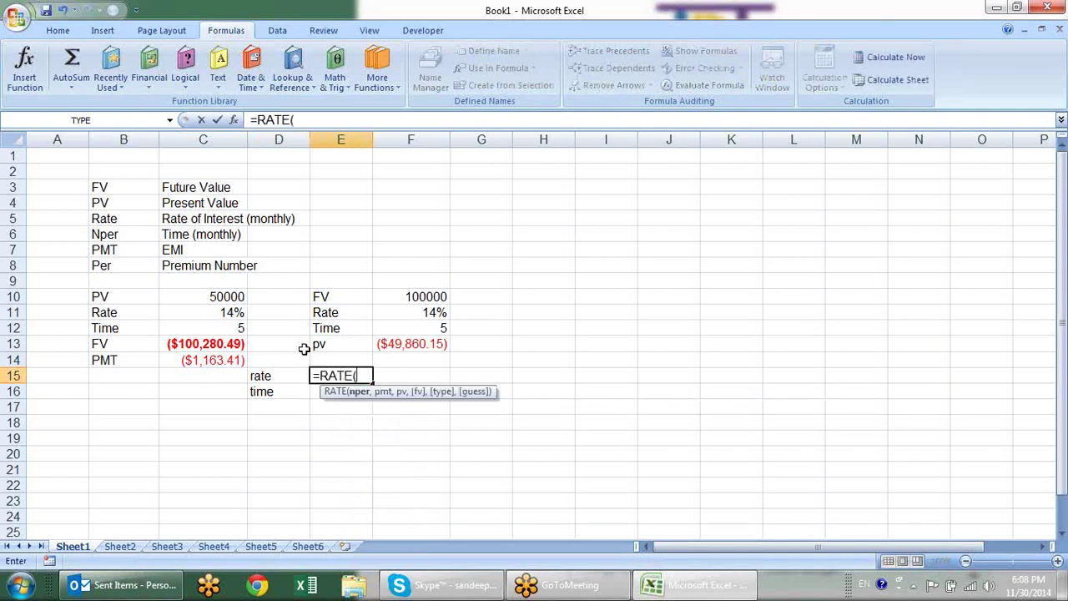
{"action": "left_click", "coordinate": [236, 329]}
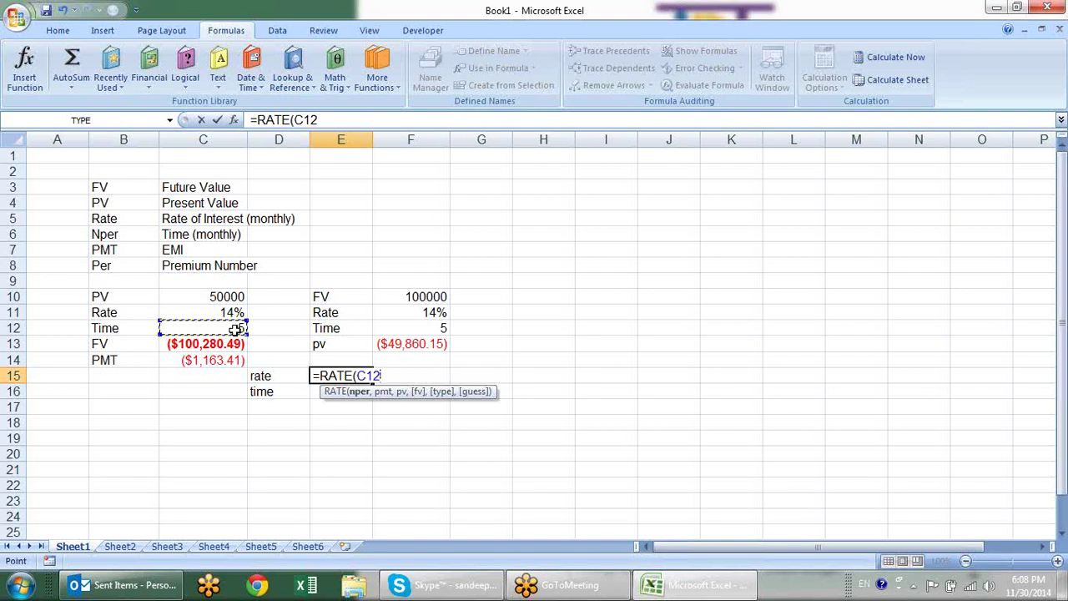
{"action": "type", "text": "*"}
{"action": "type", "text": "12,"}
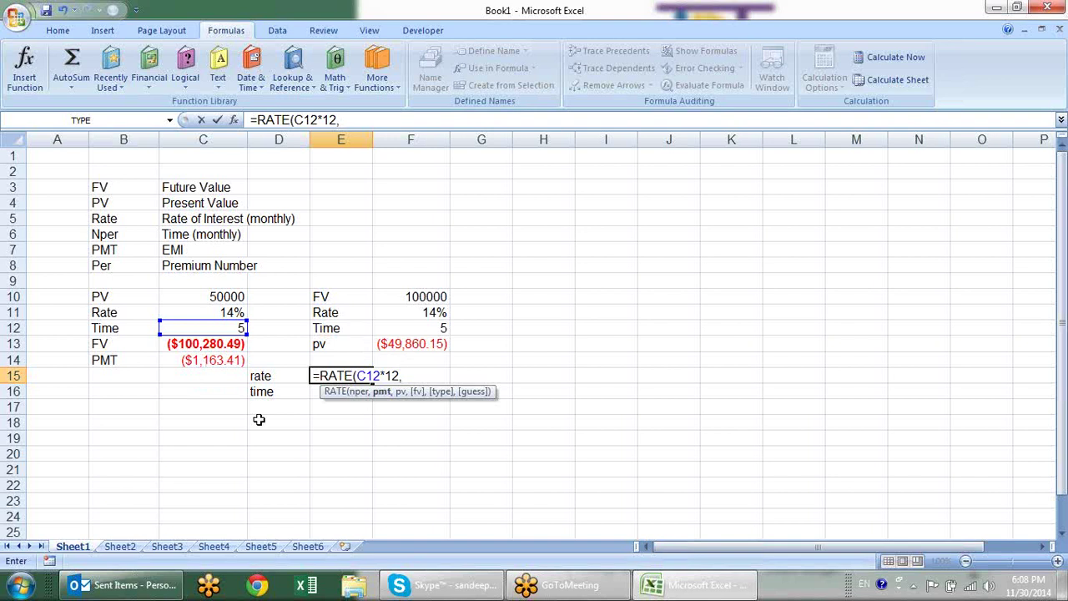
{"action": "left_click", "coordinate": [233, 367]}
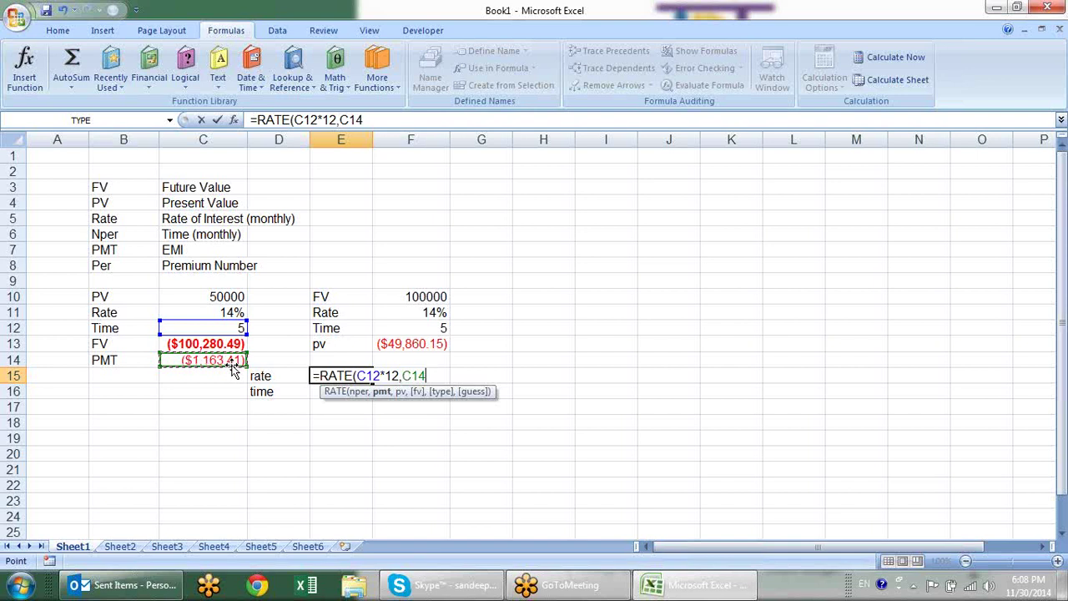
{"action": "type", "text": ","}
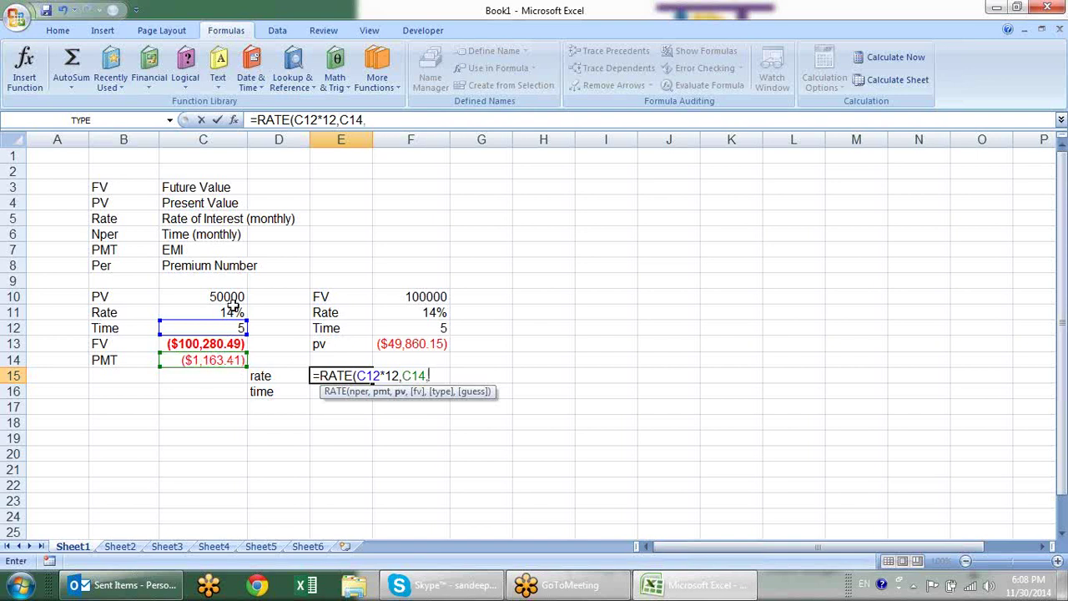
{"action": "left_click", "coordinate": [234, 295]}
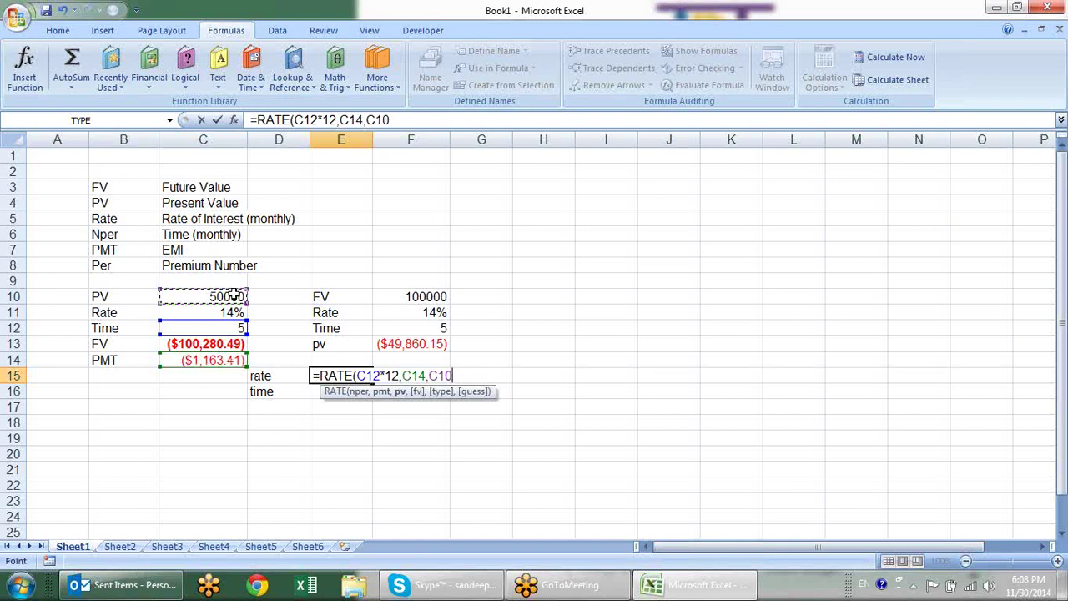
{"action": "type", "text": ")"}
{"action": "key", "text": "Return"}
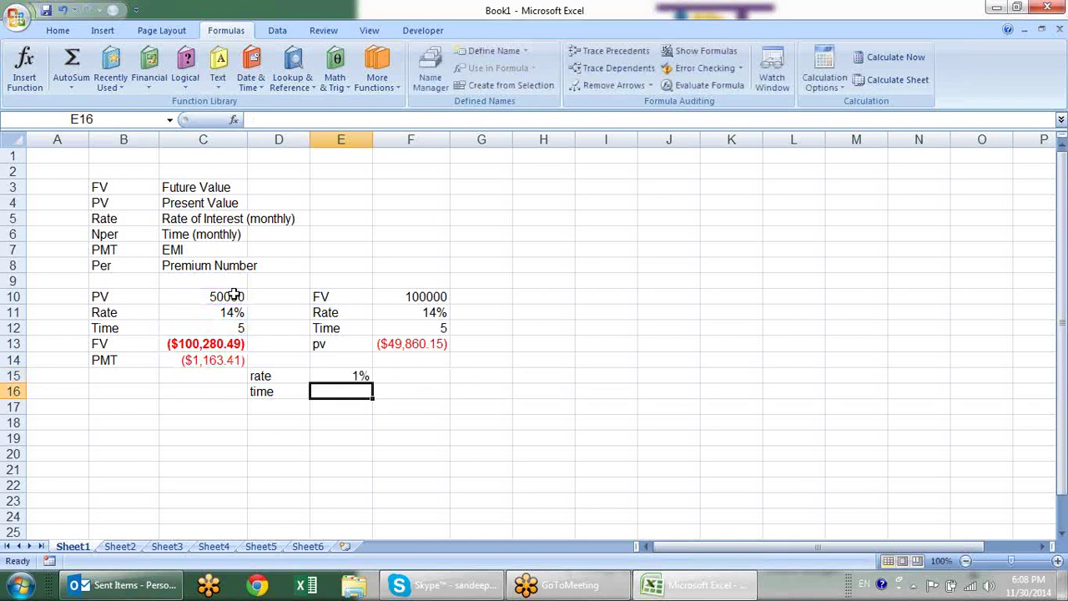
- Multiply E15's RATE formula by 12 so it shows the annual 14%
{"action": "key", "text": "Up"}
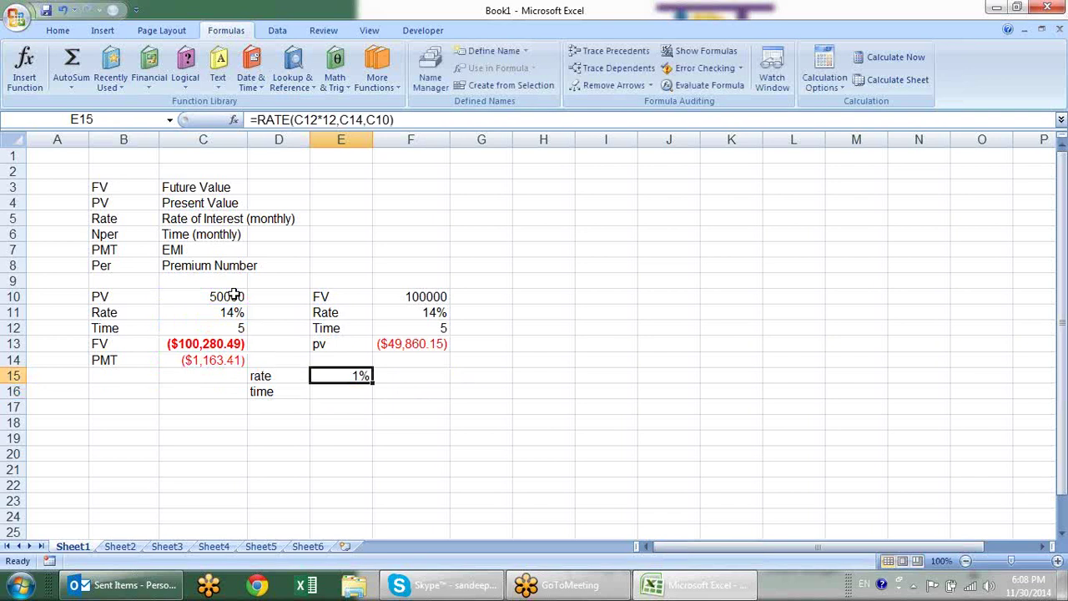
{"action": "key", "text": "F2"}
{"action": "type", "text": "9*"}
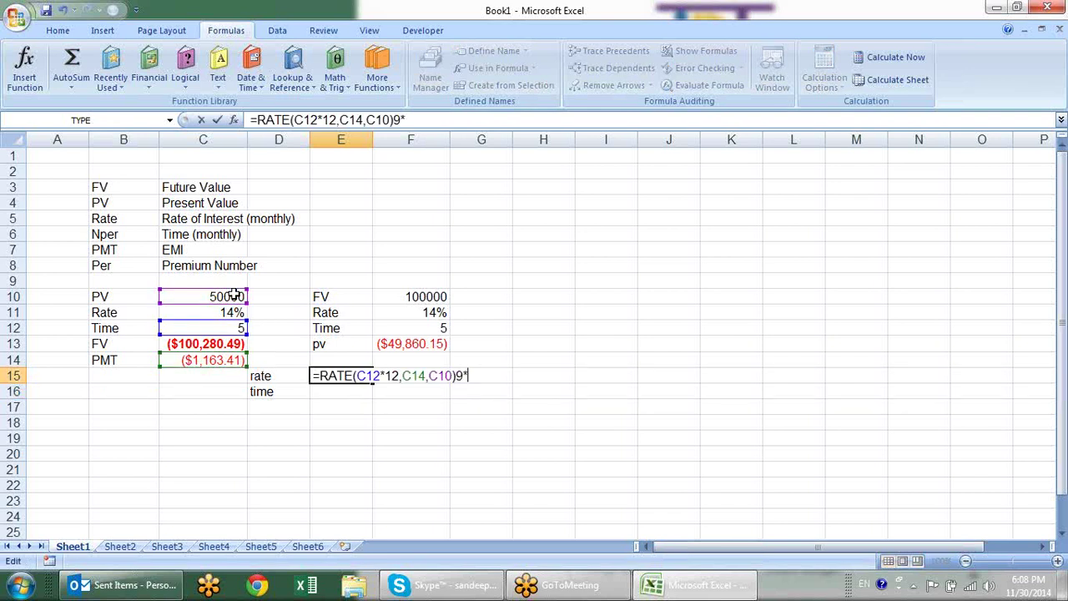
{"action": "key", "text": "BackSpace"}
{"action": "key", "text": "BackSpace"}
{"action": "type", "text": "*12"}
{"action": "key", "text": "Return"}
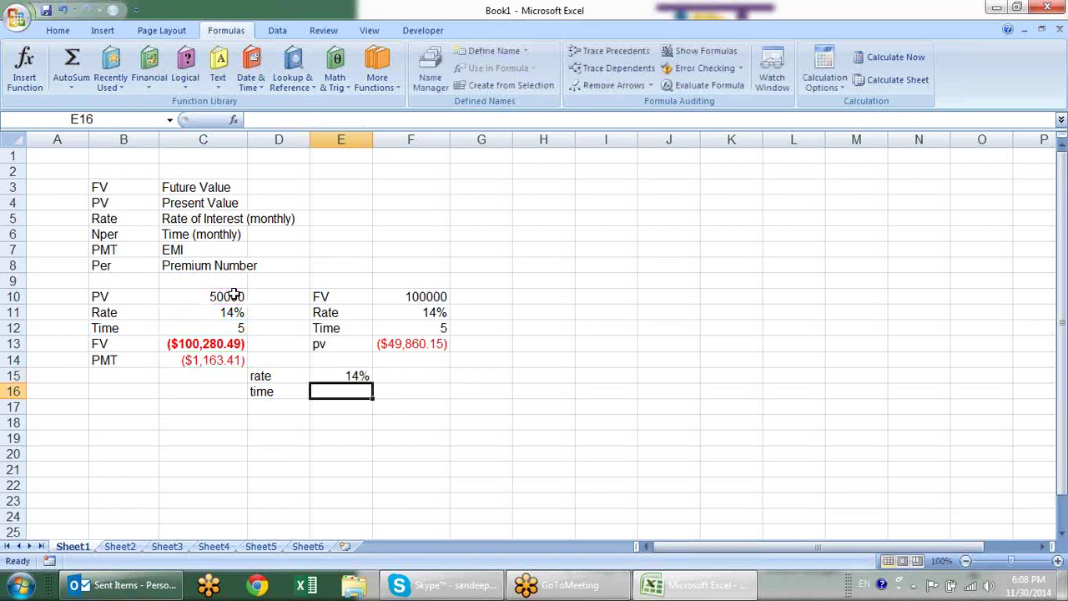
- Enter =NPER(C11/12,C14,C10) in E16, giving 60 periods
{"action": "type", "text": "="}
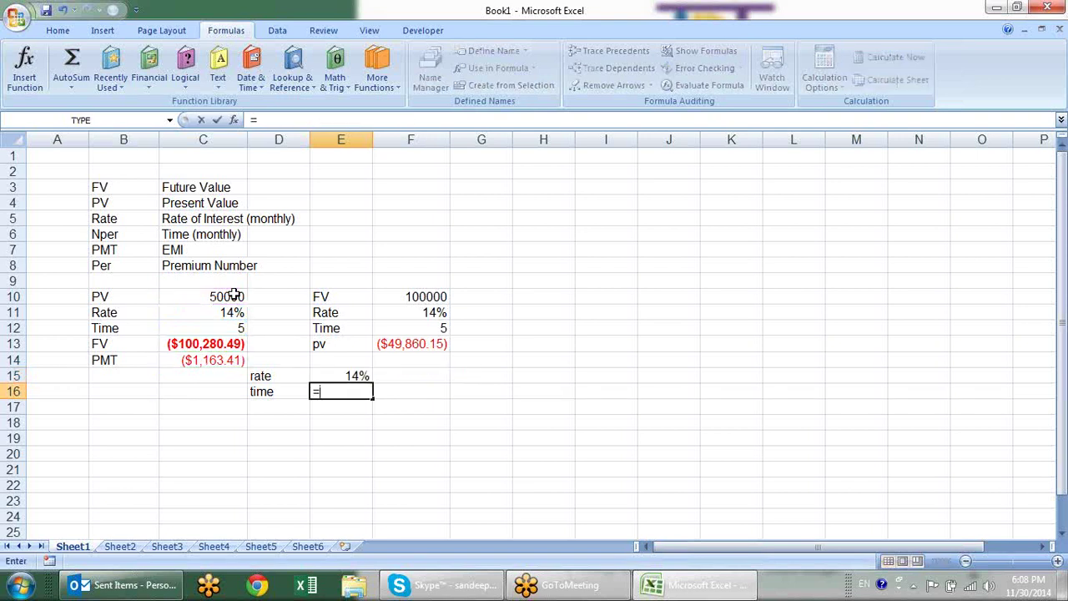
{"action": "type", "text": "time"}
{"action": "key", "text": "Tab"}
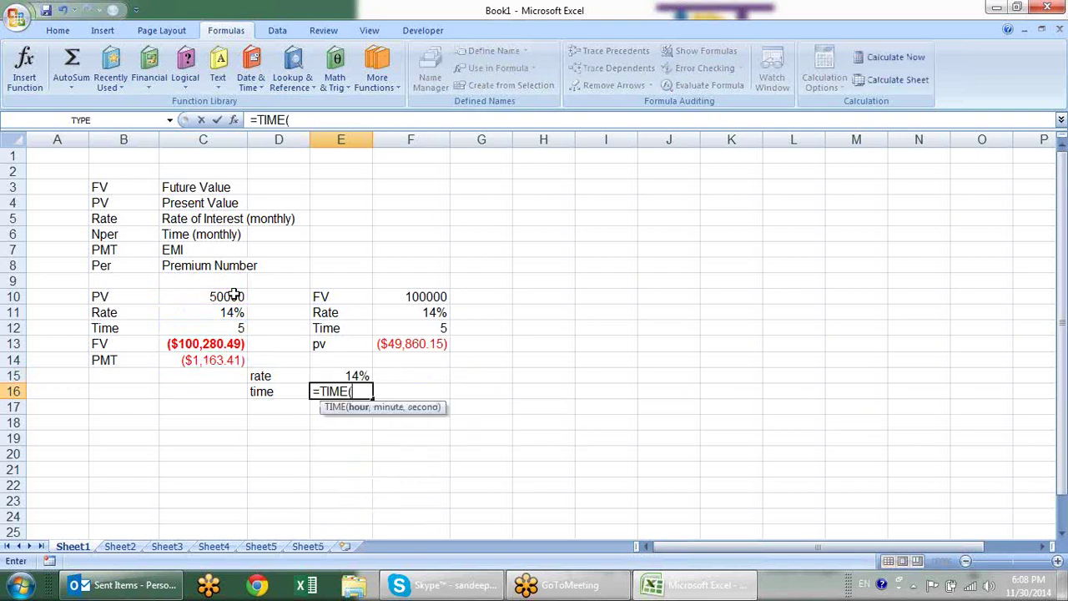
{"action": "key", "text": "BackSpace"}
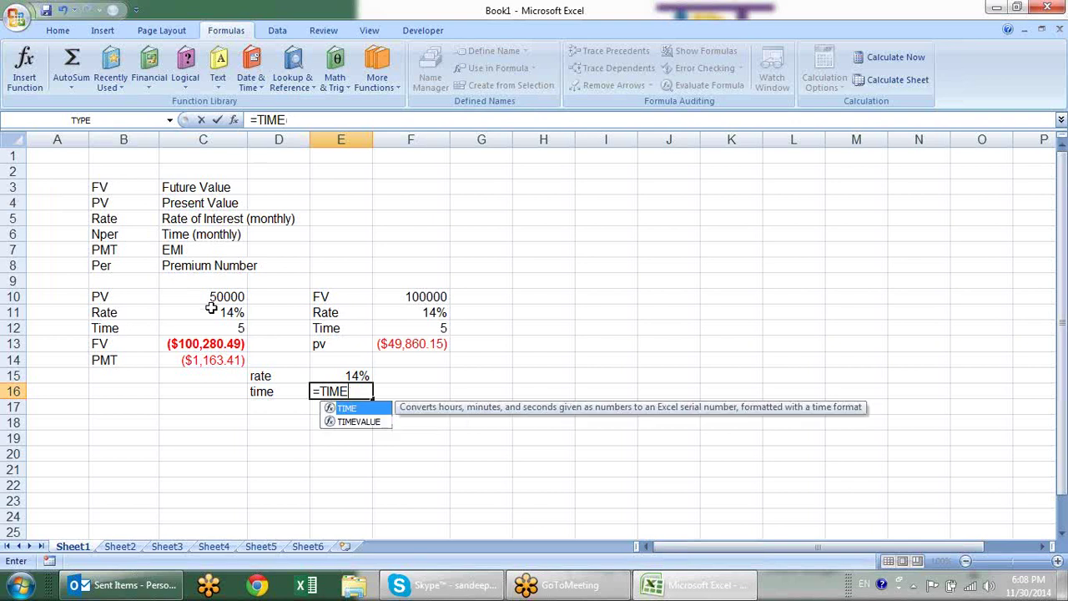
{"action": "key", "text": "BackSpace"}
{"action": "key", "text": "BackSpace"}
{"action": "key", "text": "BackSpace"}
{"action": "key", "text": "BackSpace"}
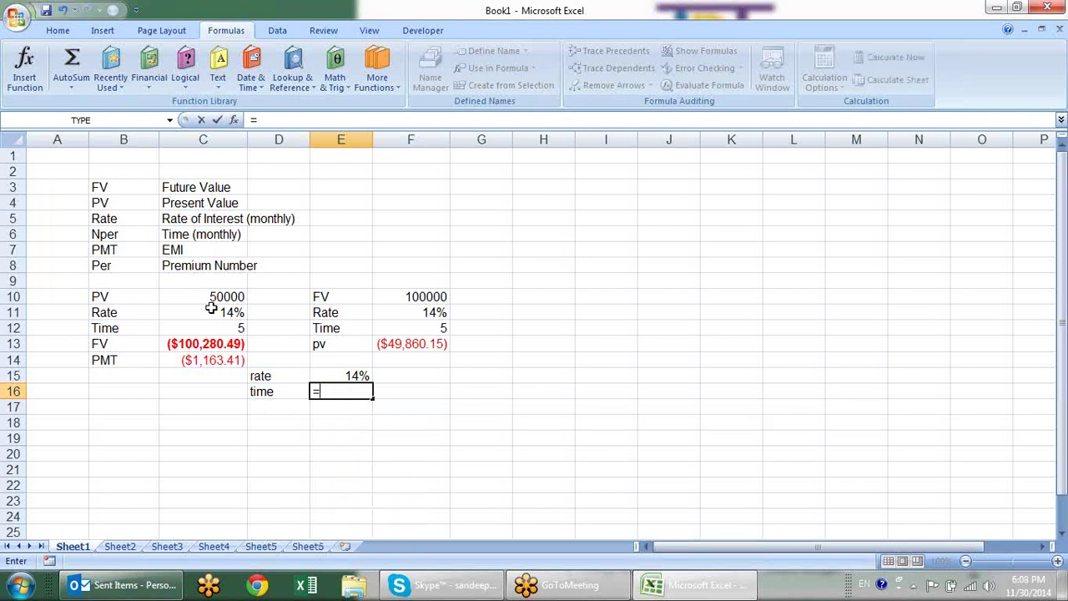
{"action": "type", "text": "nper"}
{"action": "key", "text": "Tab"}
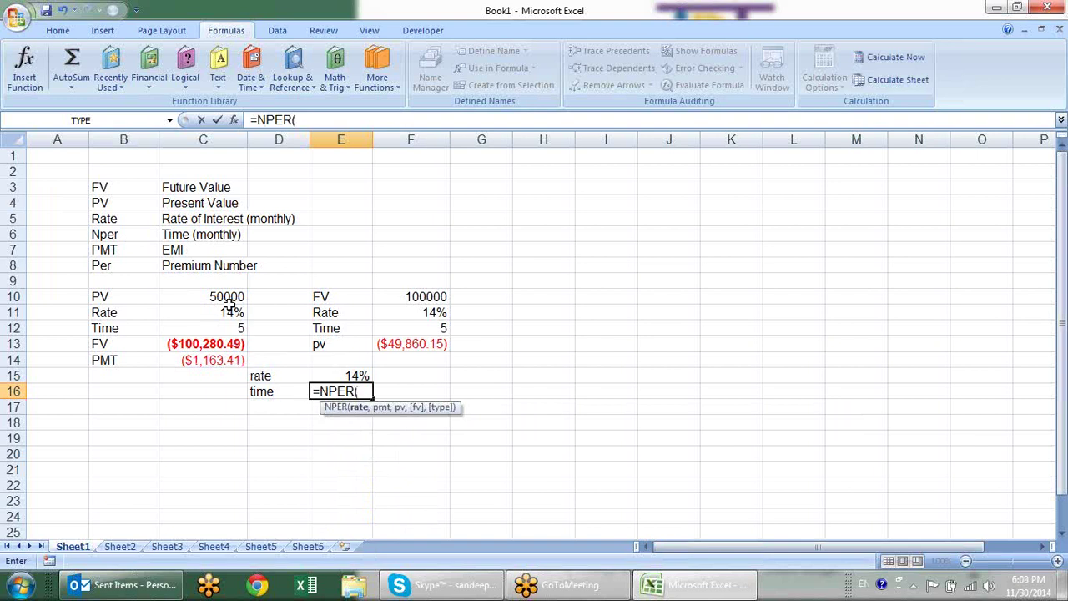
{"action": "left_click", "coordinate": [230, 311]}
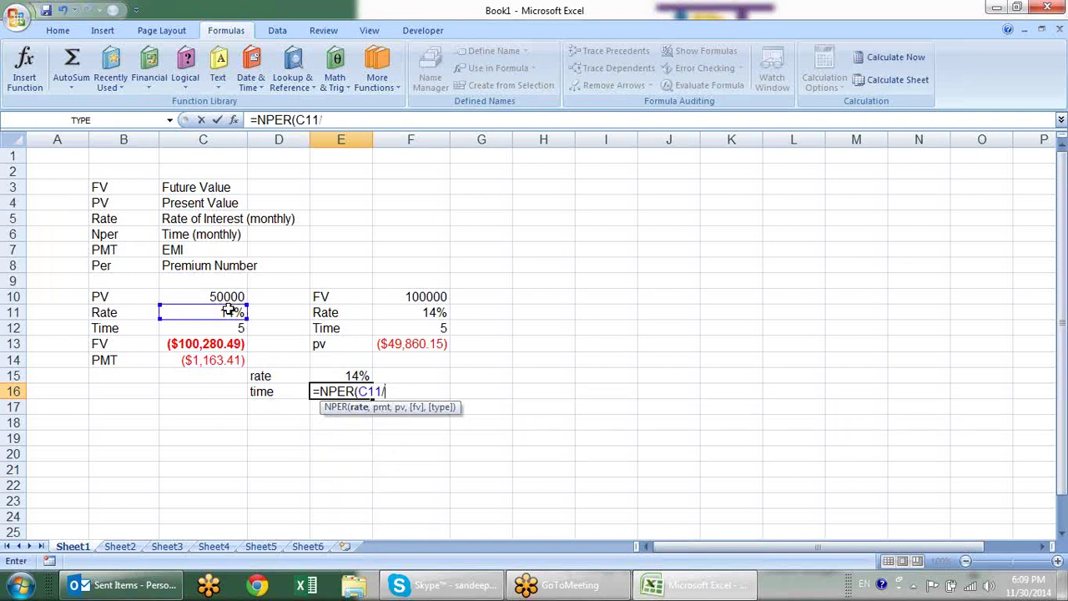
{"action": "type", "text": "/12,"}
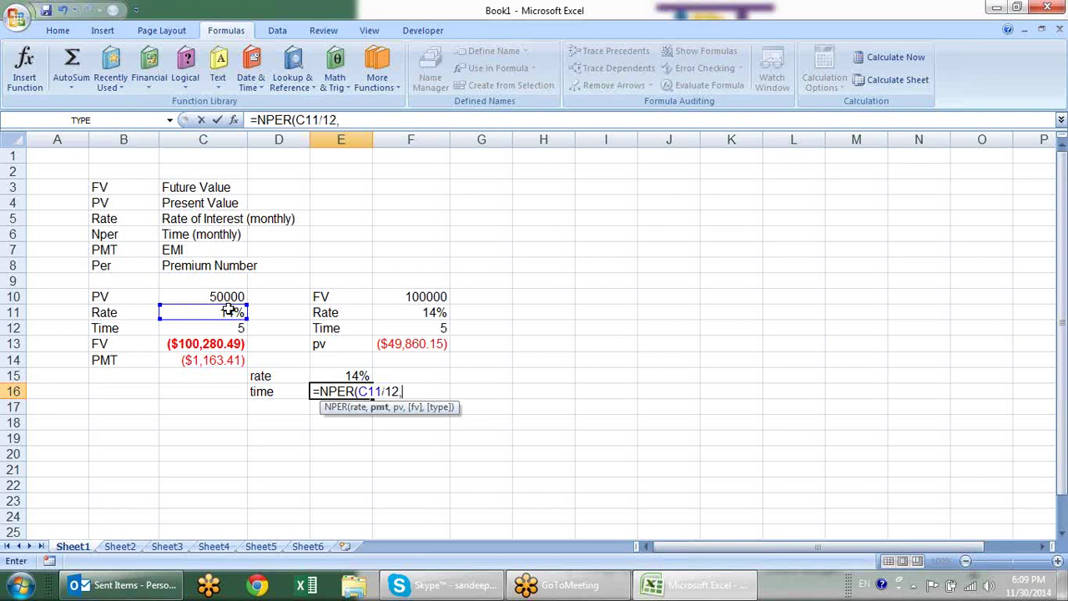
{"action": "left_click", "coordinate": [224, 360]}
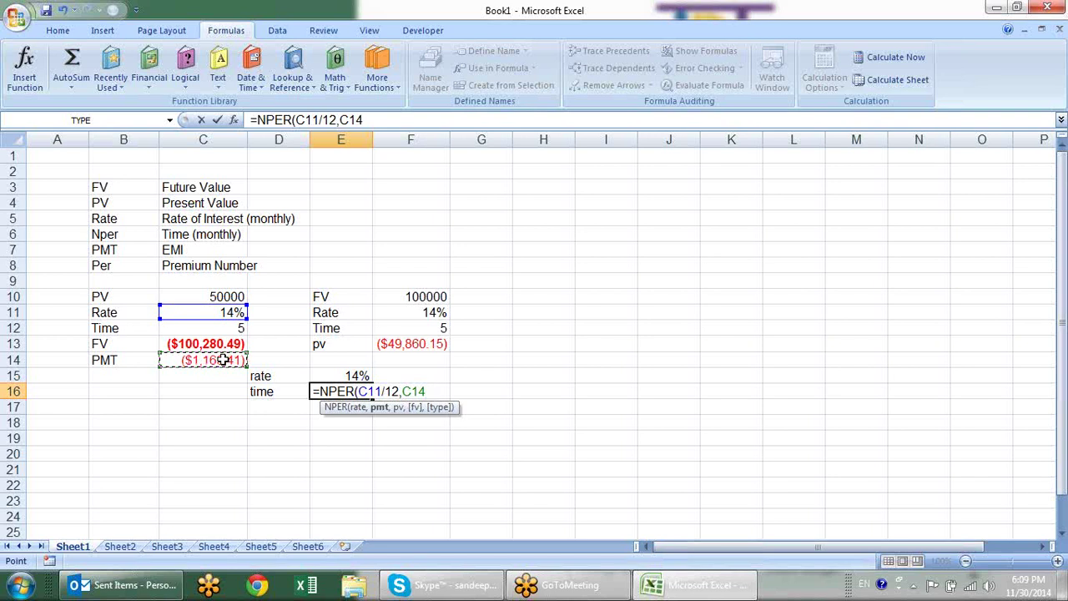
{"action": "type", "text": ","}
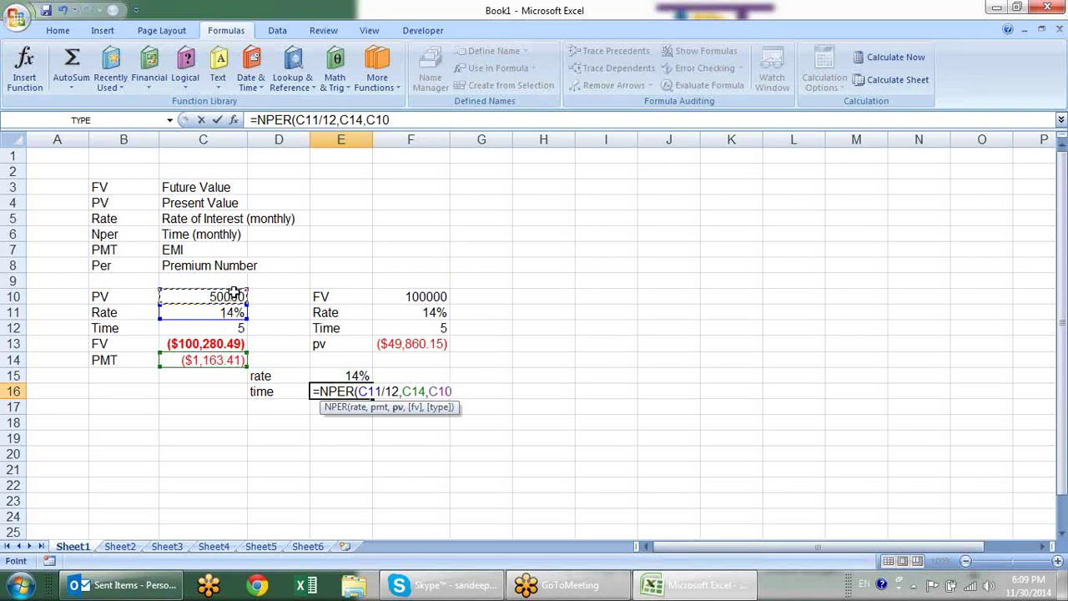
{"action": "key", "text": "Return"}
- Divide E16's NPER result by 12 so the term shows 5 years
{"action": "left_click", "coordinate": [358, 389]}
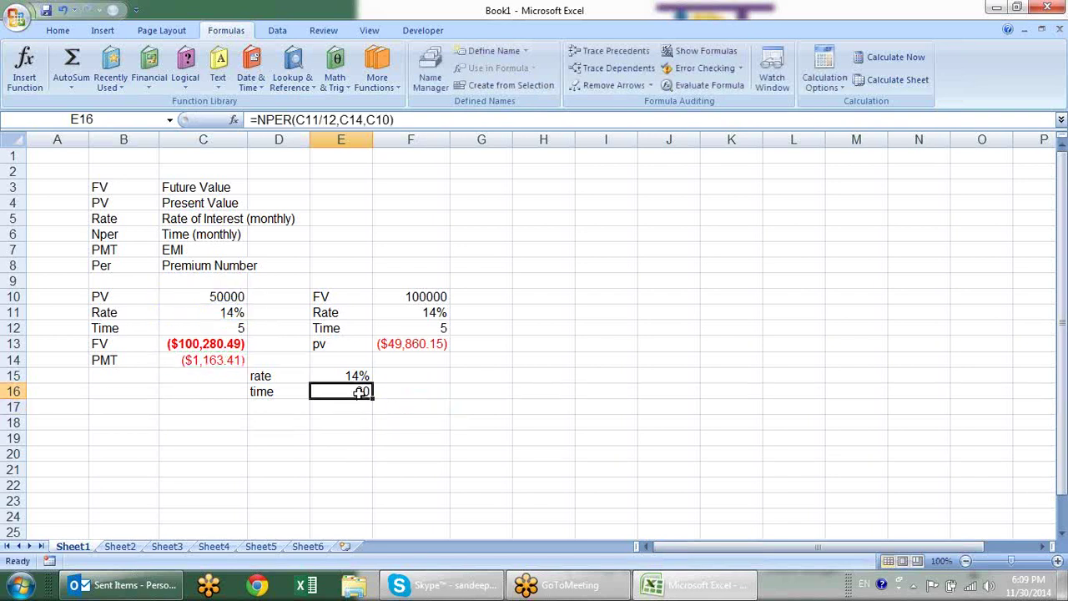
{"action": "key", "text": "F2"}
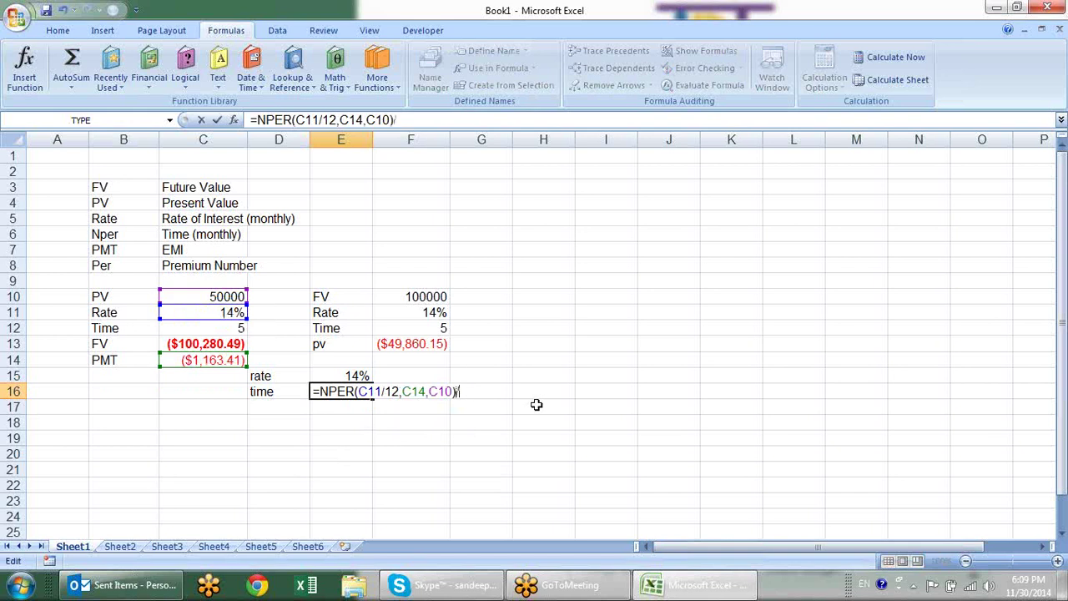
{"action": "type", "text": "/12"}
{"action": "key", "text": "Return"}
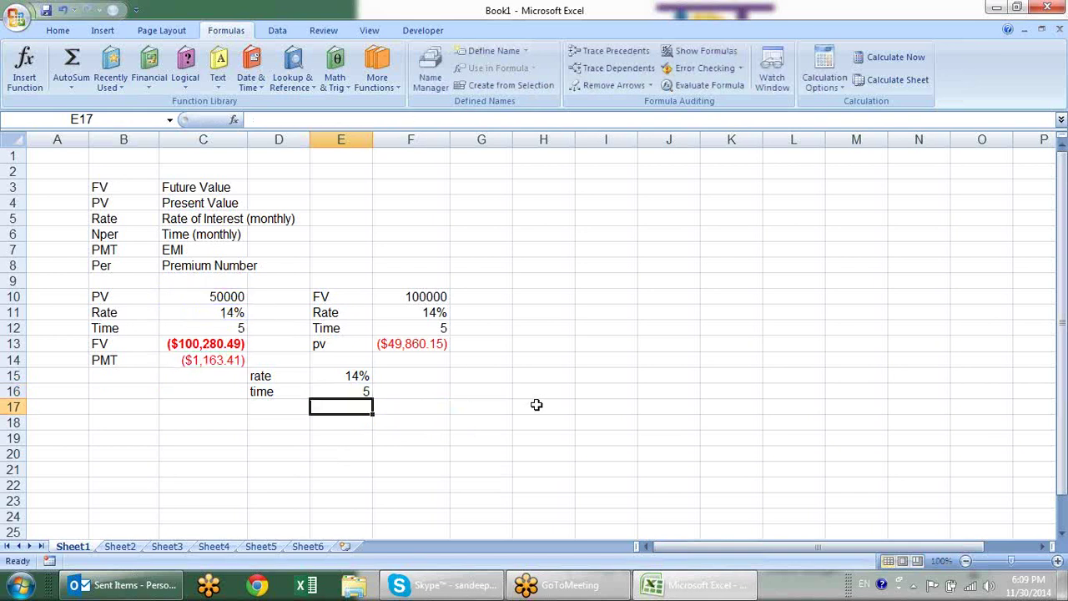
{"action": "key", "text": "Up"}
{"action": "key", "text": "Up"}
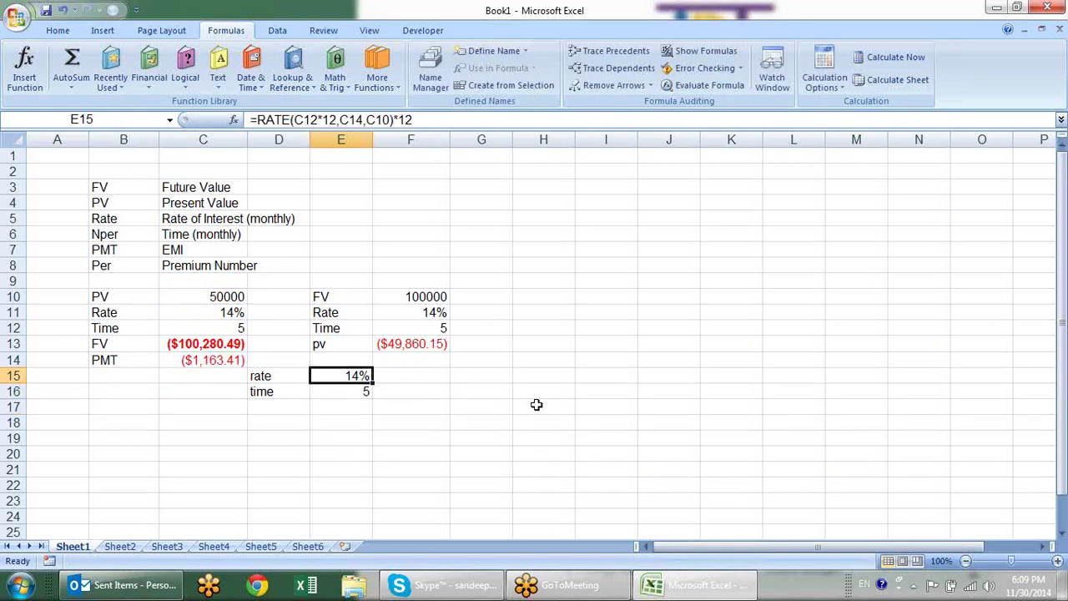
{"action": "key", "text": "Left"}
{"action": "key", "text": "Left"}
{"action": "key", "text": "Down"}
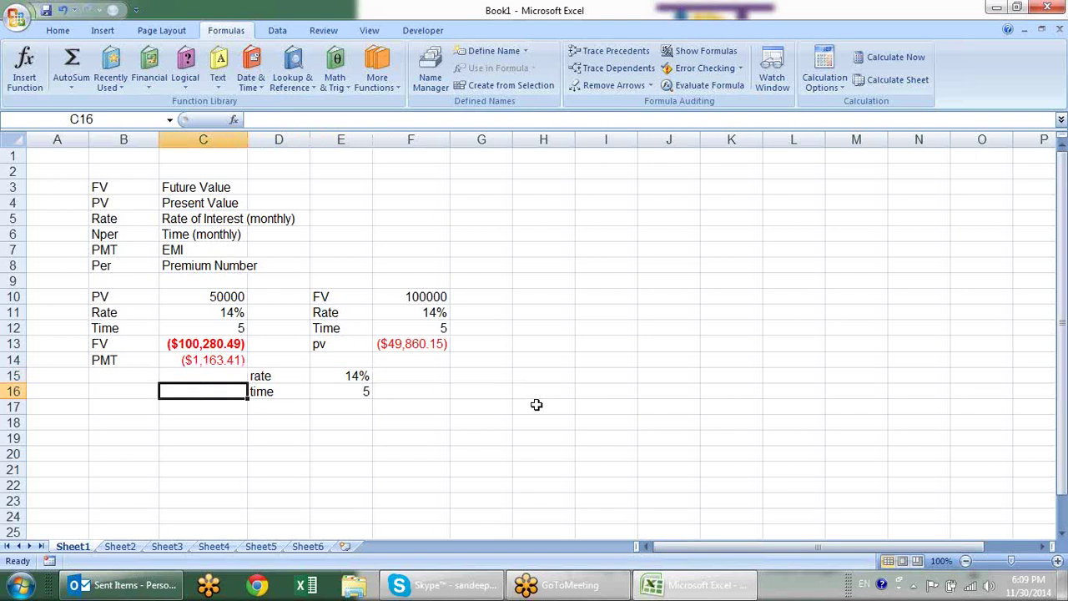
{"action": "key", "text": "Down"}
{"action": "key", "text": "Down"}
{"action": "key", "text": "Down"}
{"action": "key", "text": "Up"}
{"action": "key", "text": "Up"}
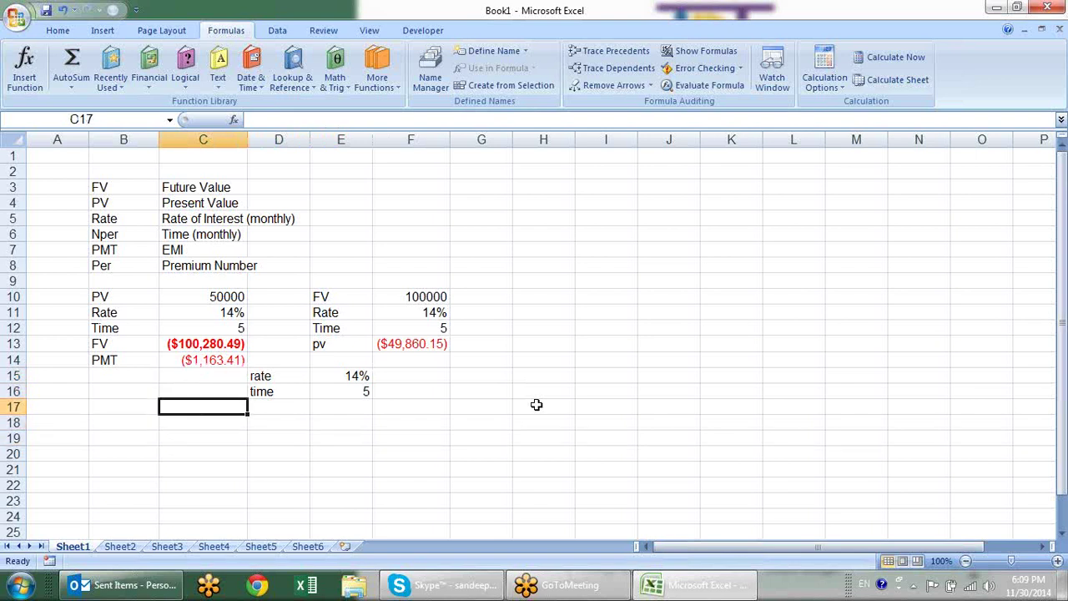
{"action": "key", "text": "Left"}
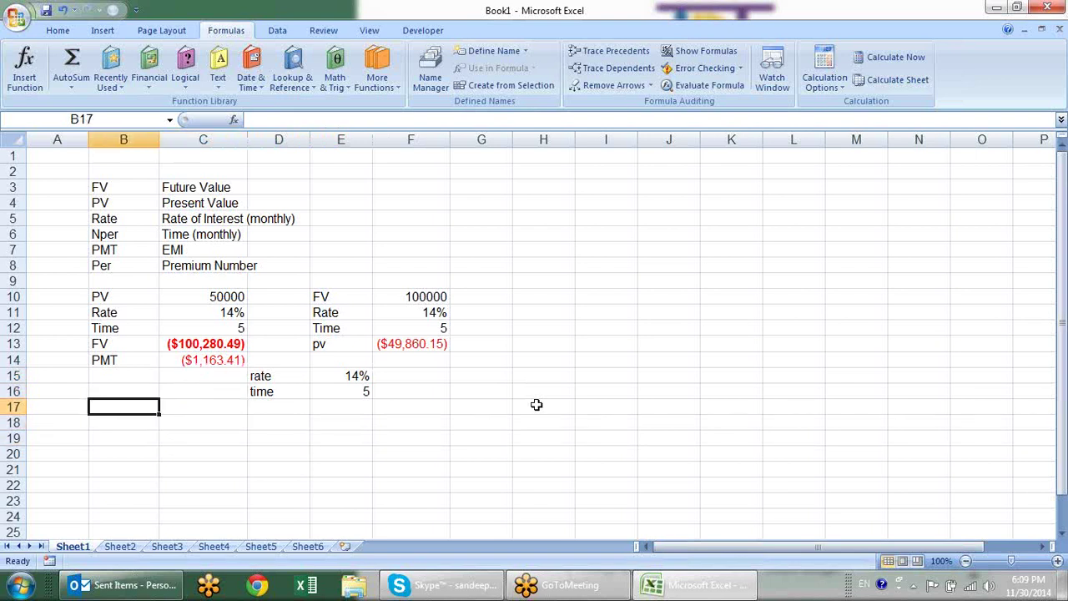
{"action": "key", "text": "Left"}
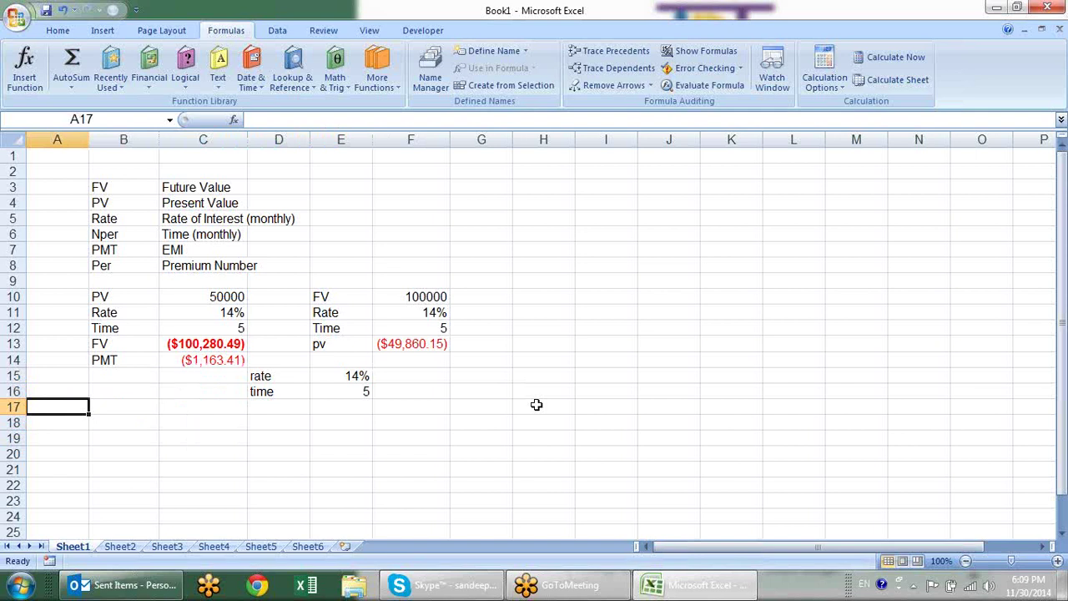
{"action": "key", "text": "Right"}
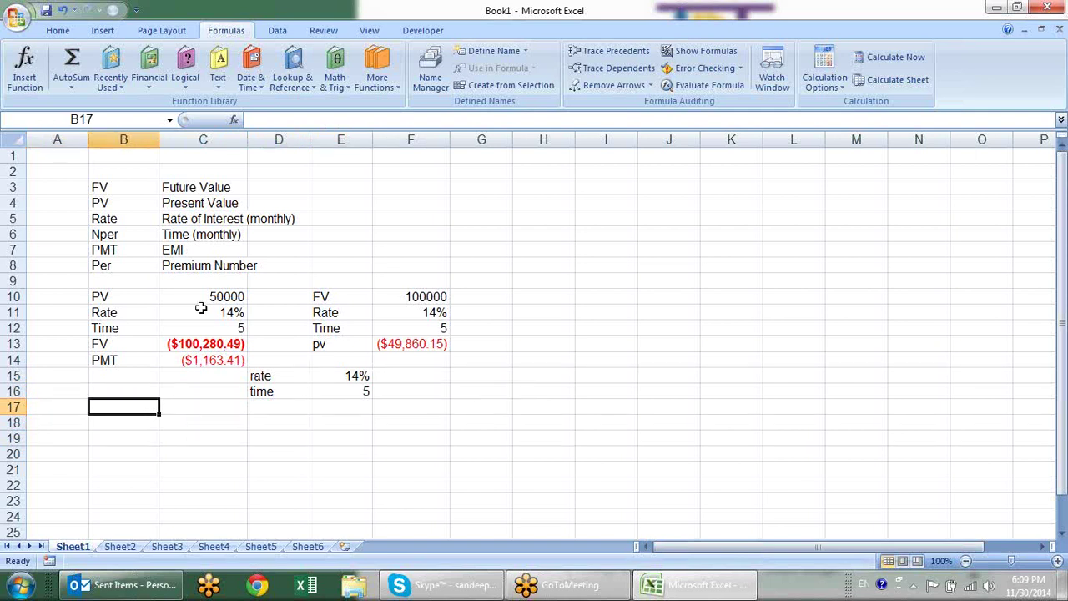
{"action": "left_click_drag", "start_coordinate": [202, 301], "coordinate": [209, 319]}
{"action": "left_click", "coordinate": [221, 328]}
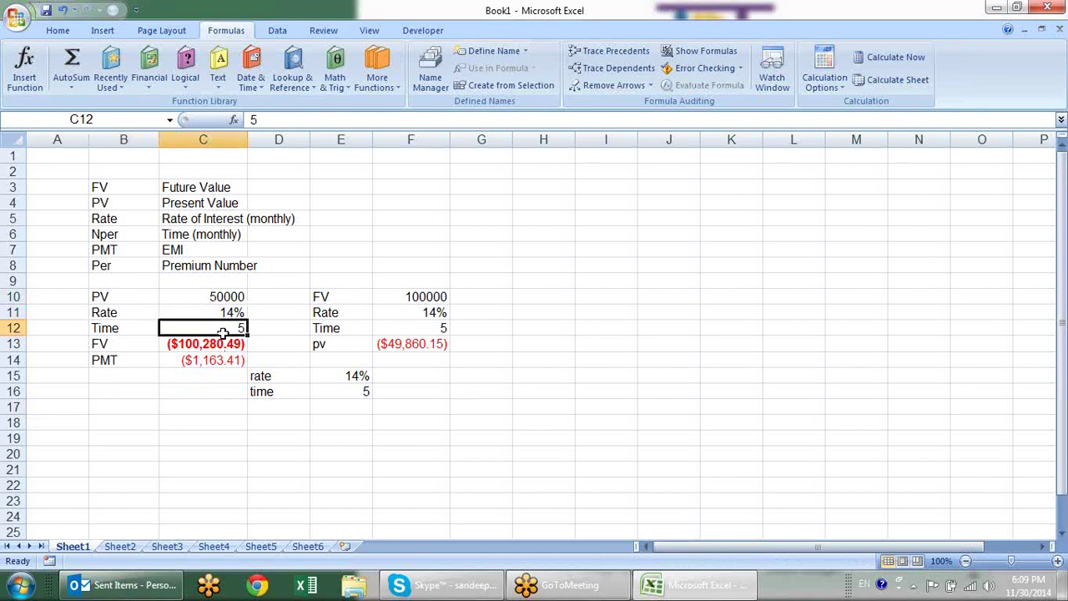
{"action": "left_click", "coordinate": [222, 360]}
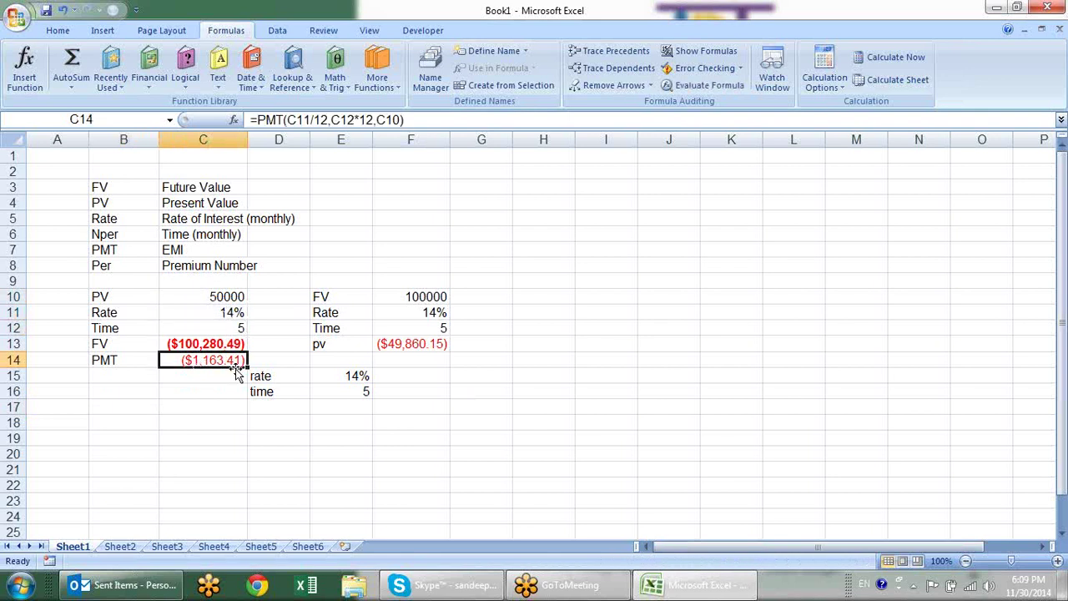
- Type the heading 'Per' in A18
{"action": "left_click", "coordinate": [86, 424]}
{"action": "type", "text": "PEr"}
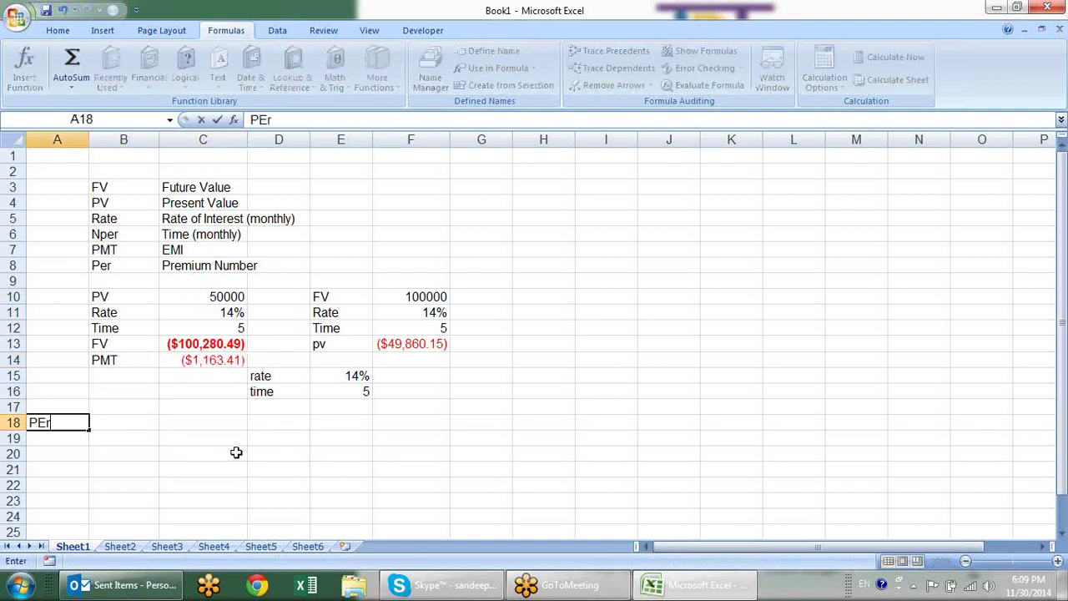
{"action": "key", "text": "BackSpace"}
{"action": "key", "text": "BackSpace"}
{"action": "type", "text": "er"}
{"action": "key", "text": "Tab"}
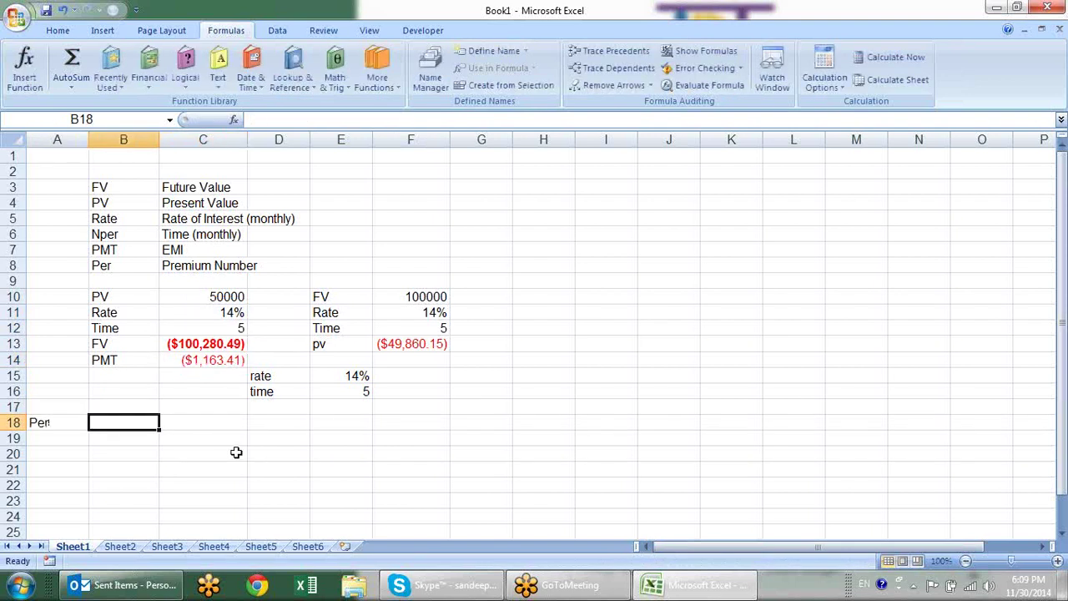
- Enter periods 1, 2 and 3 in A19:A21
{"action": "key", "text": "Down"}
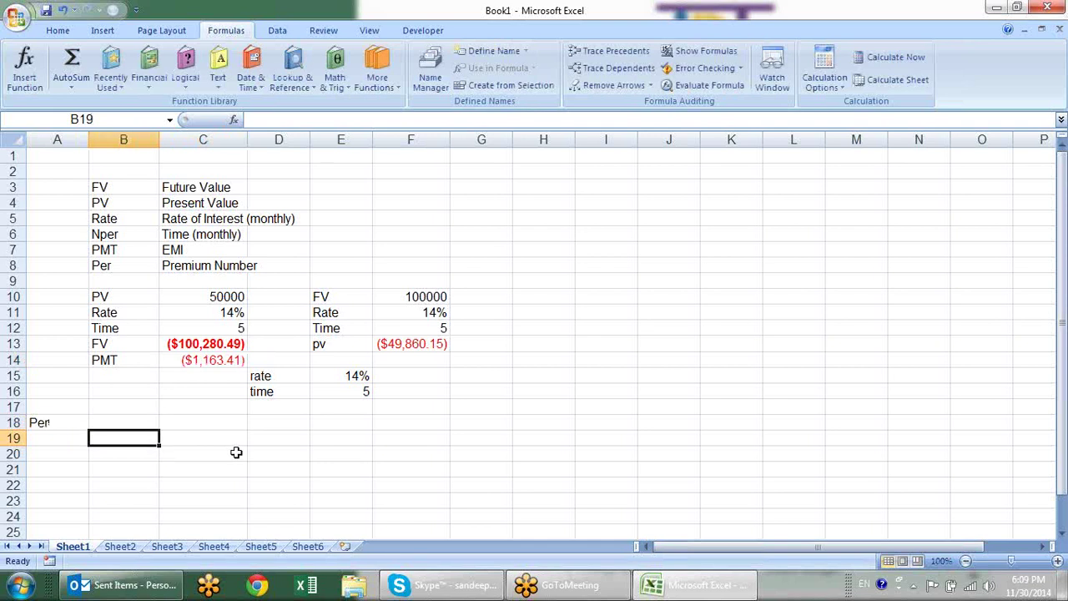
{"action": "key", "text": "Left"}
{"action": "type", "text": "1"}
{"action": "key", "text": "Return"}
{"action": "type", "text": "2"}
{"action": "key", "text": "Return"}
{"action": "type", "text": "3"}
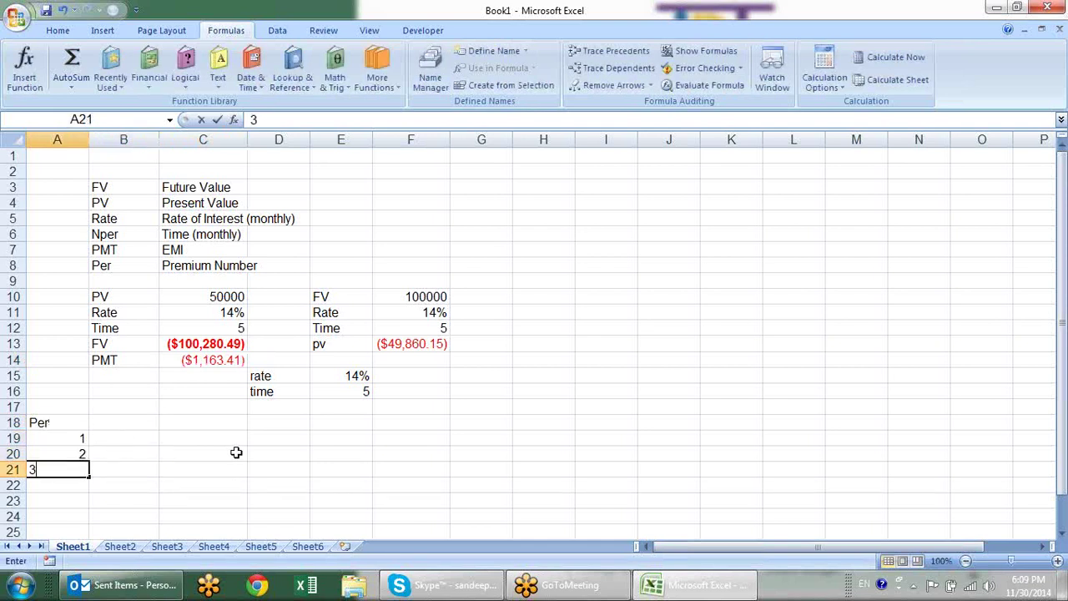
{"action": "key", "text": "Return"}
- Extend the period numbers down to 60 in A78 and begin an Interest heading in B18
{"action": "mouse_move", "coordinate": [65, 440]}
{"action": "left_mouse_down"}
{"action": "mouse_move", "coordinate": [72, 473]}
{"action": "mouse_move", "coordinate": [117, 456]}
{"action": "mouse_move", "coordinate": [144, 189]}
{"action": "left_mouse_up"}
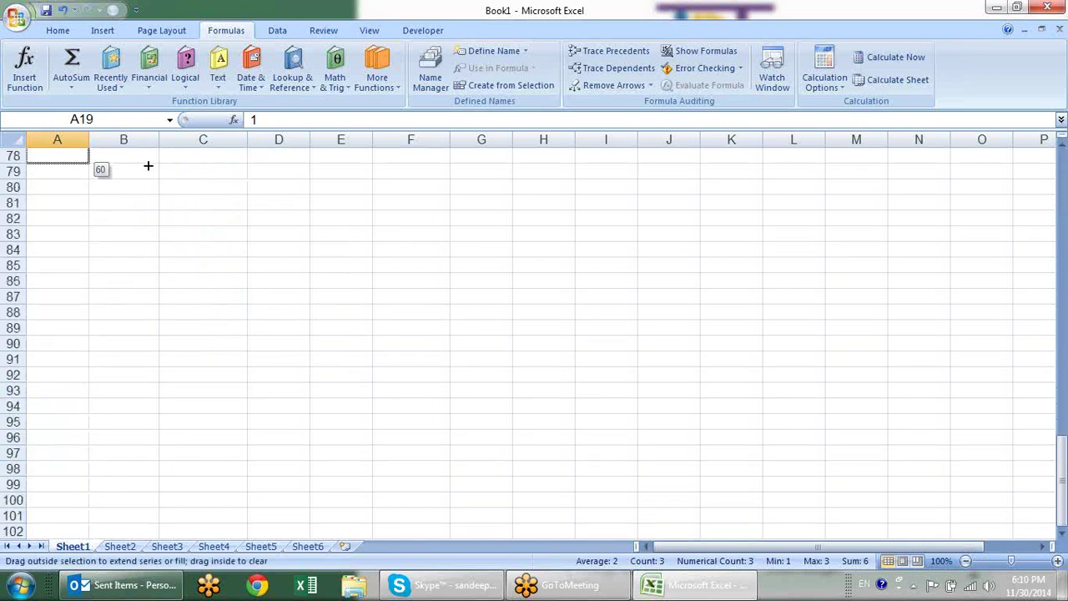
{"action": "left_click_drag", "start_coordinate": [144, 190], "coordinate": [148, 165]}
{"action": "scroll", "coordinate": [317, 276], "scroll_direction": "up", "scroll_amount": 9}
{"action": "scroll", "coordinate": [317, 276], "scroll_direction": "up", "scroll_amount": 9}
{"action": "scroll", "coordinate": [309, 279], "scroll_direction": "up", "scroll_amount": 7}
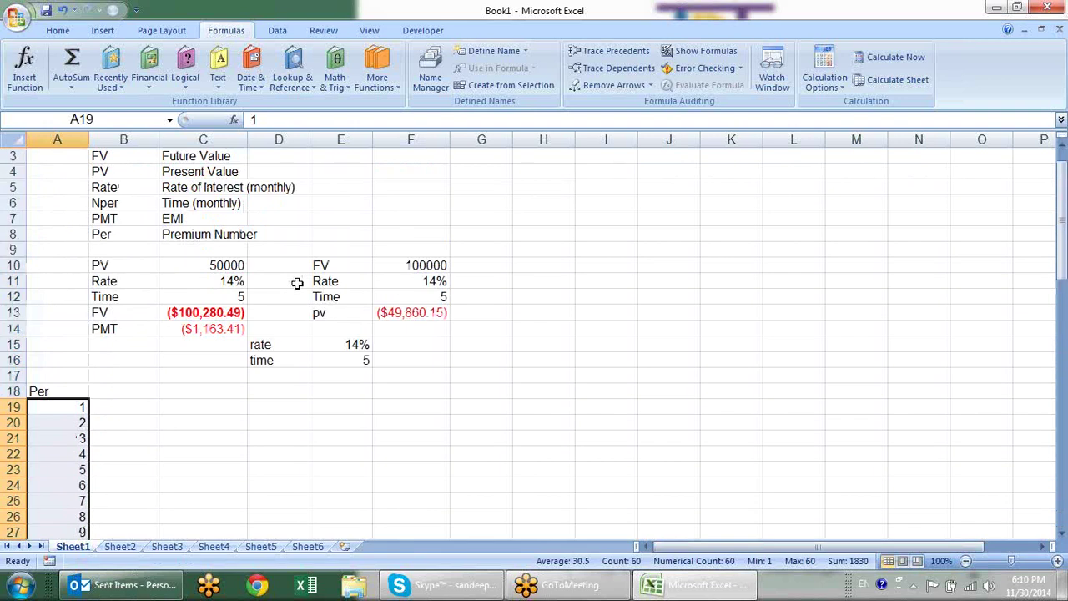
{"action": "left_click", "coordinate": [132, 390]}
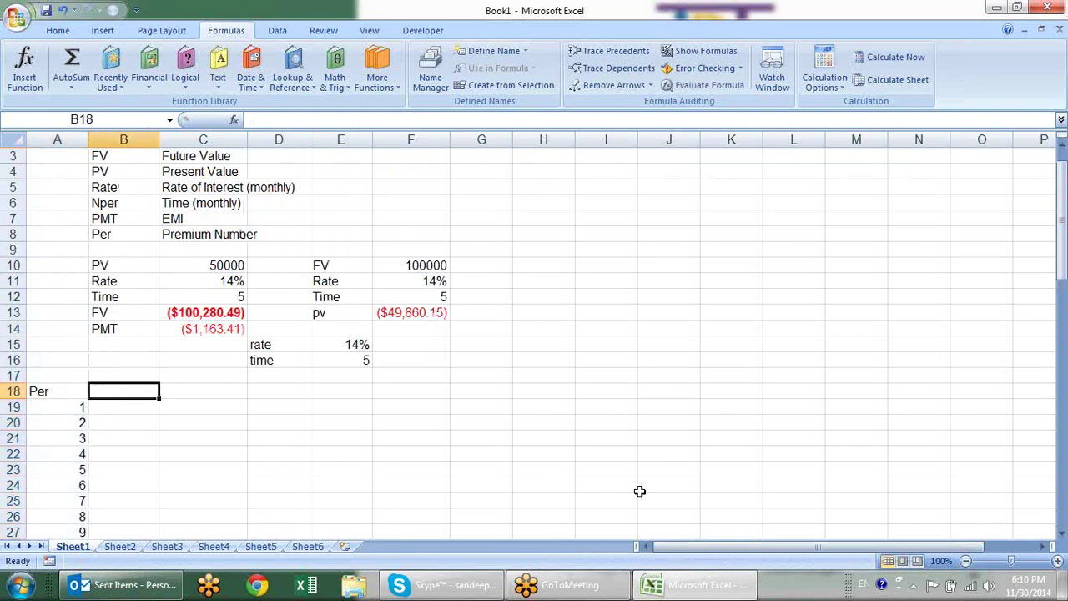
{"action": "type", "text": "Inter"}
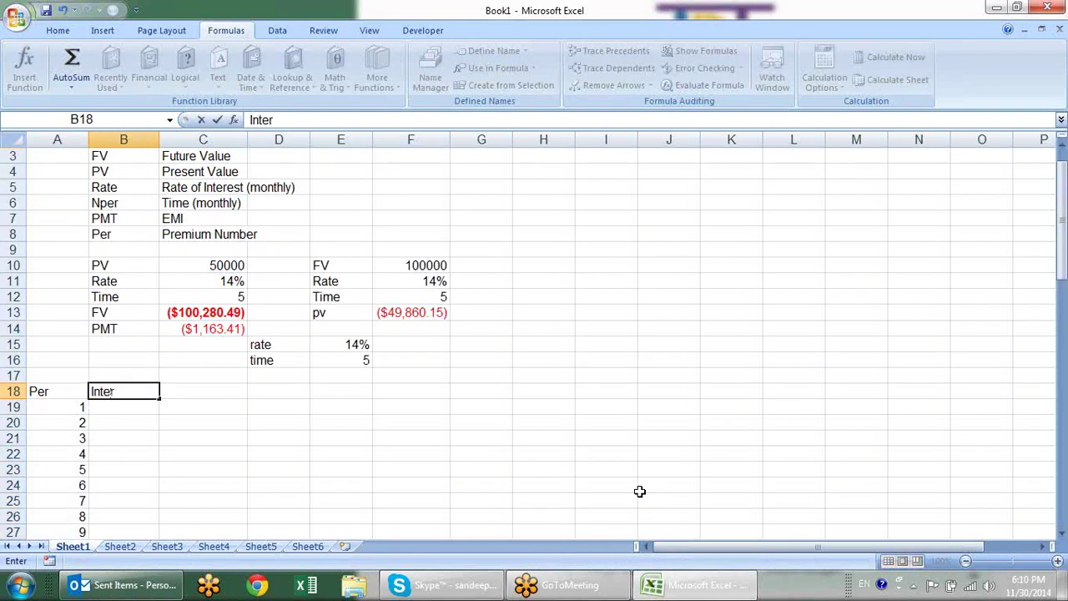
{"action": "type", "text": "es"}
- Head B18 'principle' and C18 'interest'
{"action": "key", "text": "BackSpace"}
{"action": "key", "text": "BackSpace"}
{"action": "key", "text": "BackSpace"}
{"action": "type", "text": "pri"}
{"action": "type", "text": "inci"}
{"action": "type", "text": "ple"}
{"action": "key", "text": "Tab"}
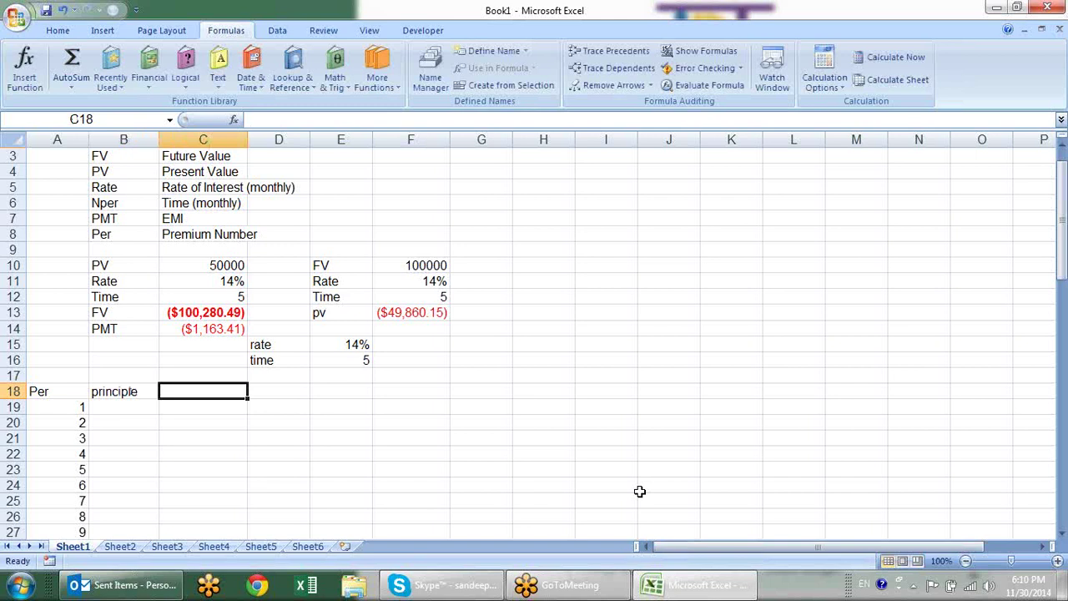
{"action": "type", "text": "int"}
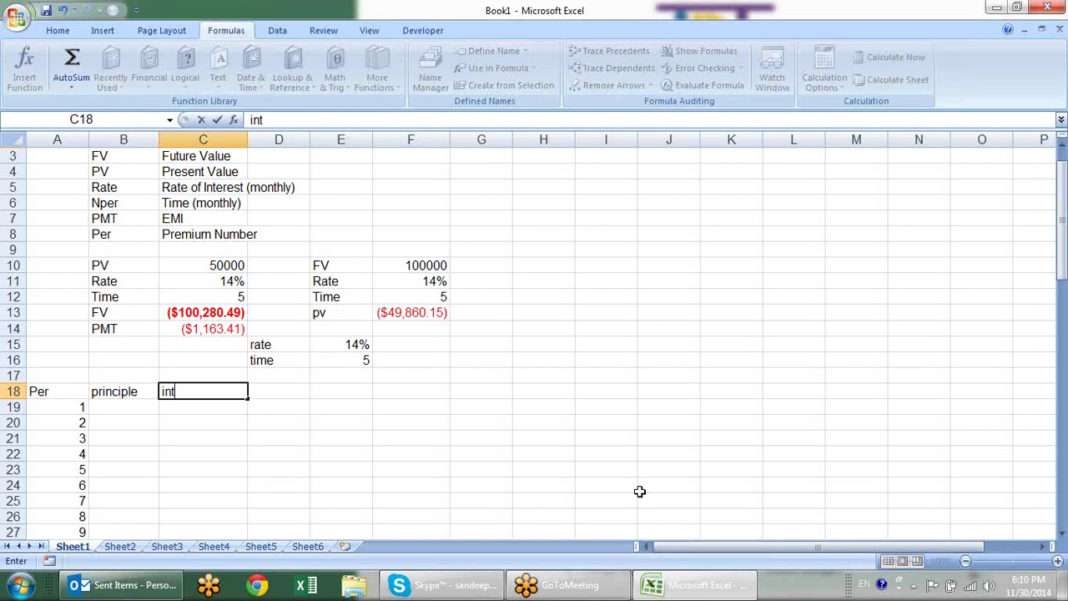
{"action": "type", "text": "erest"}
{"action": "key", "text": "Tab"}
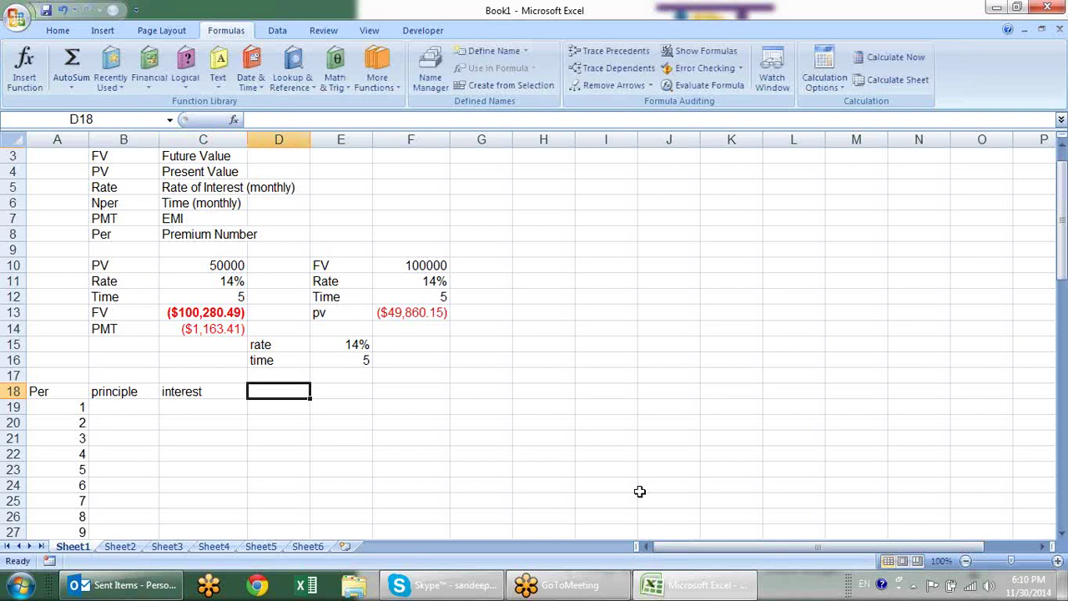
- Put the eMI heading in D18 and clear the stray copy from D17
{"action": "key", "text": "Up"}
{"action": "type", "text": "eM"}
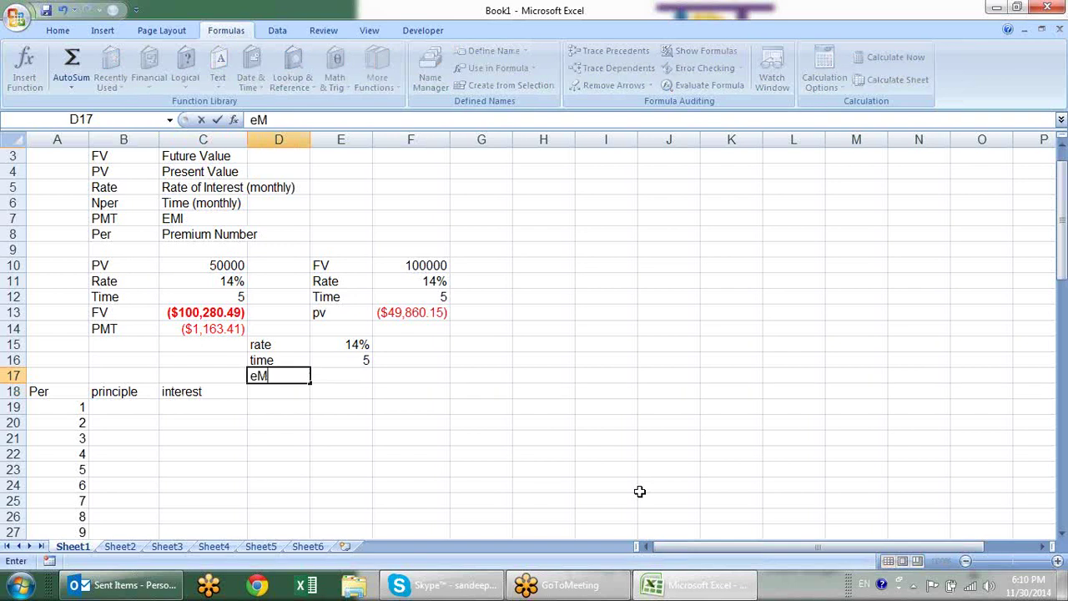
{"action": "type", "text": "I"}
{"action": "key", "text": "shift+Up"}
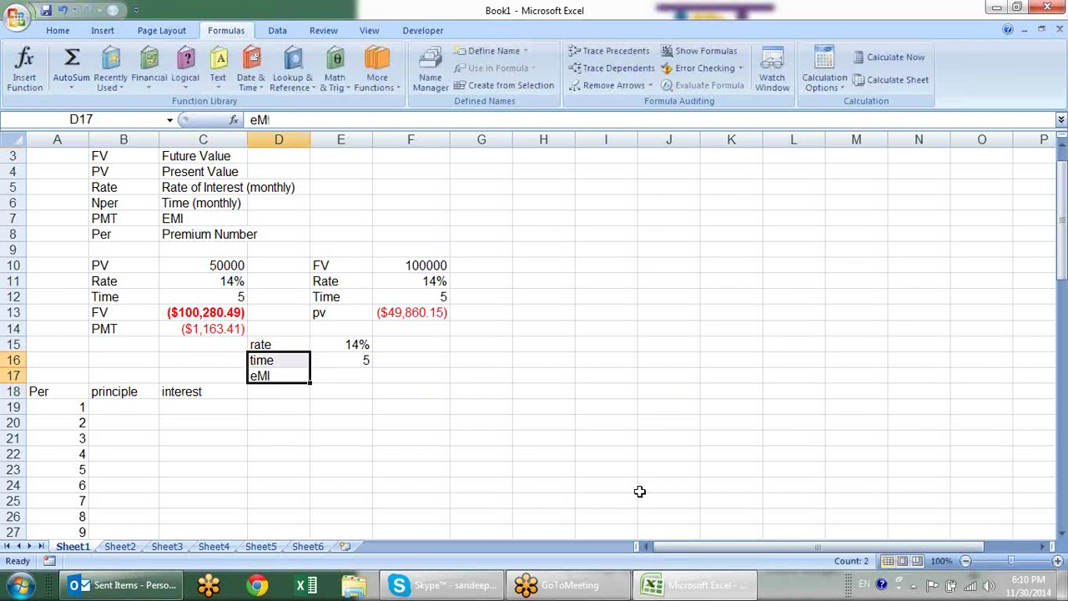
{"action": "key", "text": "Down"}
{"action": "type", "text": "e"}
{"action": "key", "text": "Up"}
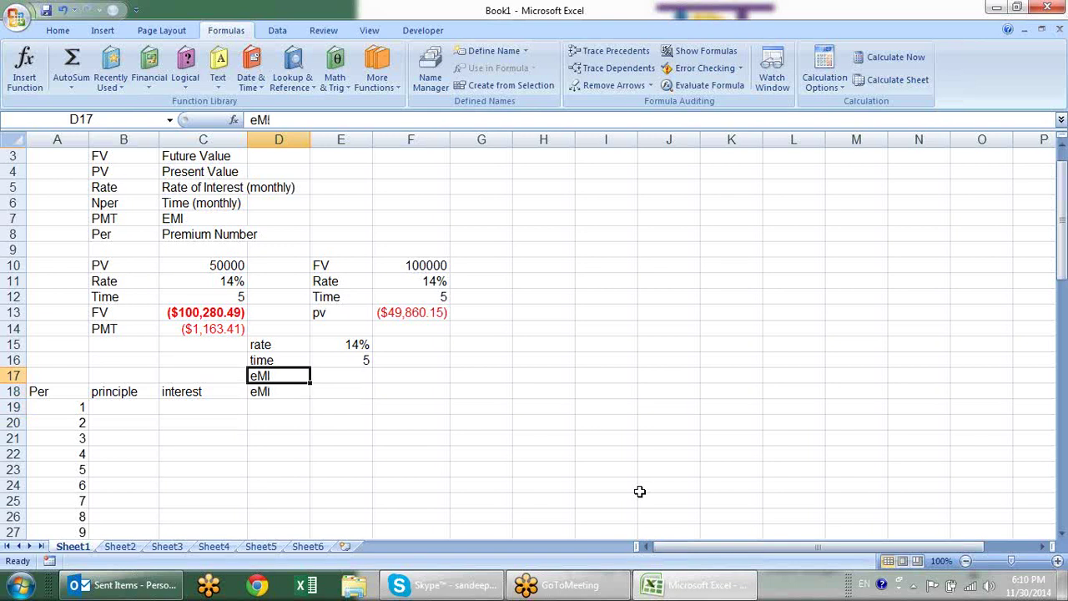
{"action": "key", "text": "Delete"}
{"action": "left_click", "coordinate": [138, 407]}
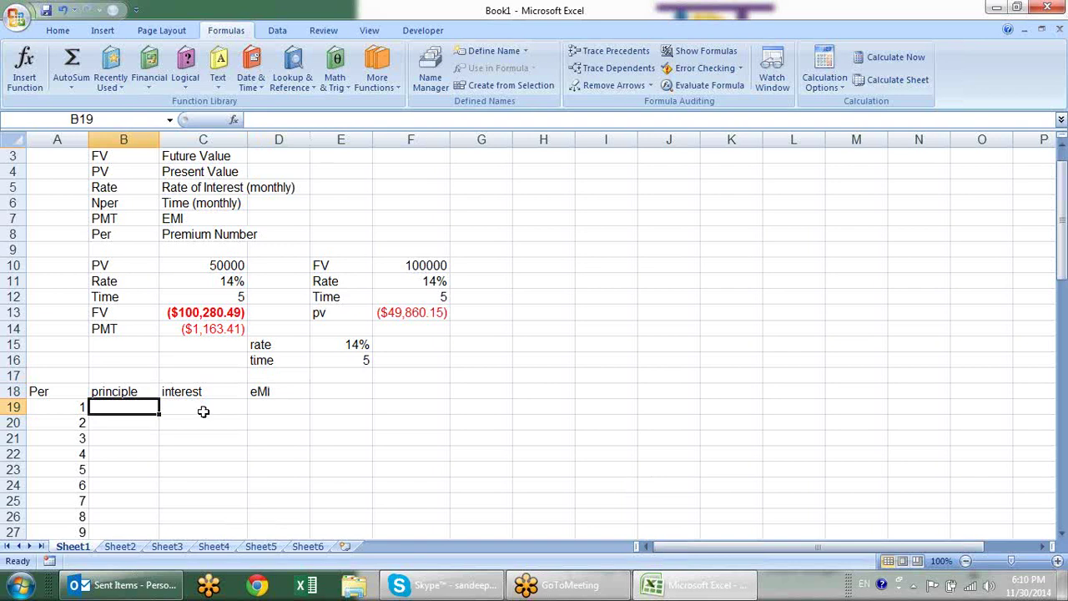
- Enter =PPMT(C11/12,A19,C12*12,C10) in B19, returning ($580.08) principal for period 1
{"action": "type", "text": "="}
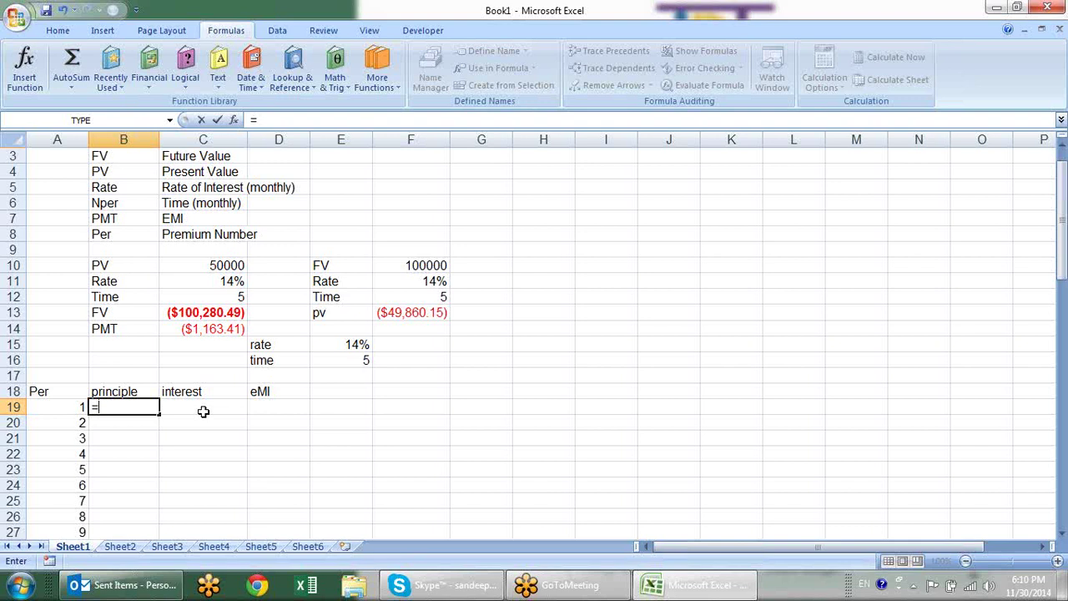
{"action": "type", "text": "p"}
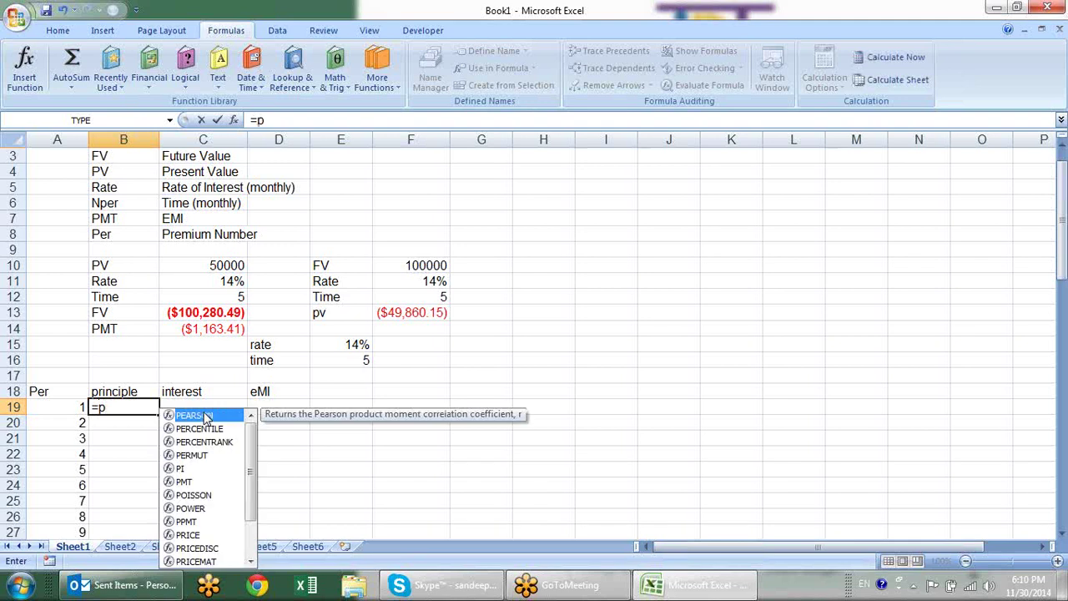
{"action": "type", "text": "p"}
{"action": "key", "text": "Tab"}
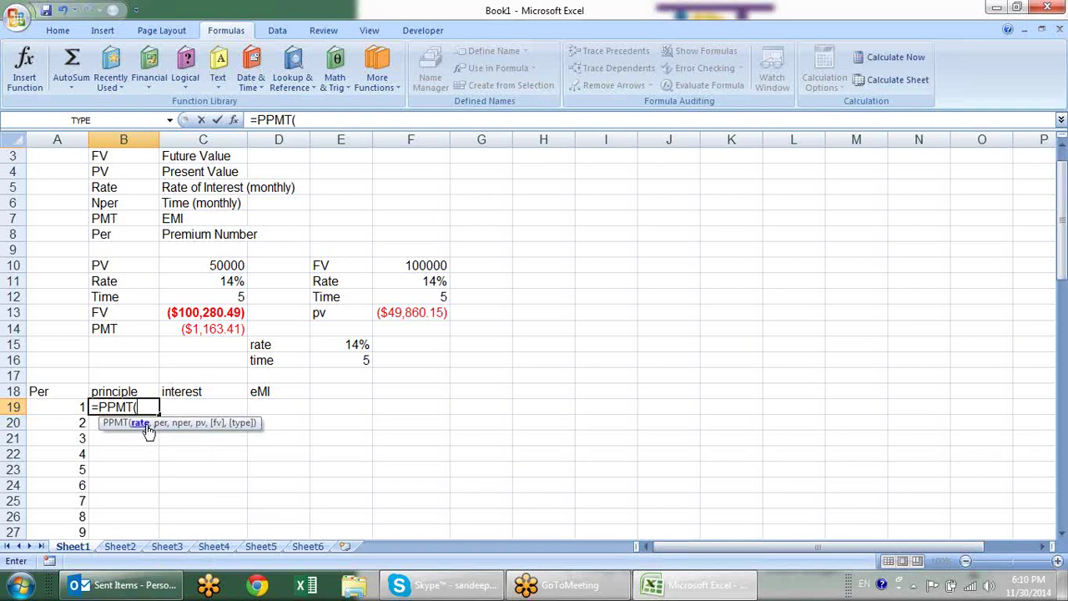
{"action": "left_click", "coordinate": [200, 285]}
{"action": "type", "text": "/"}
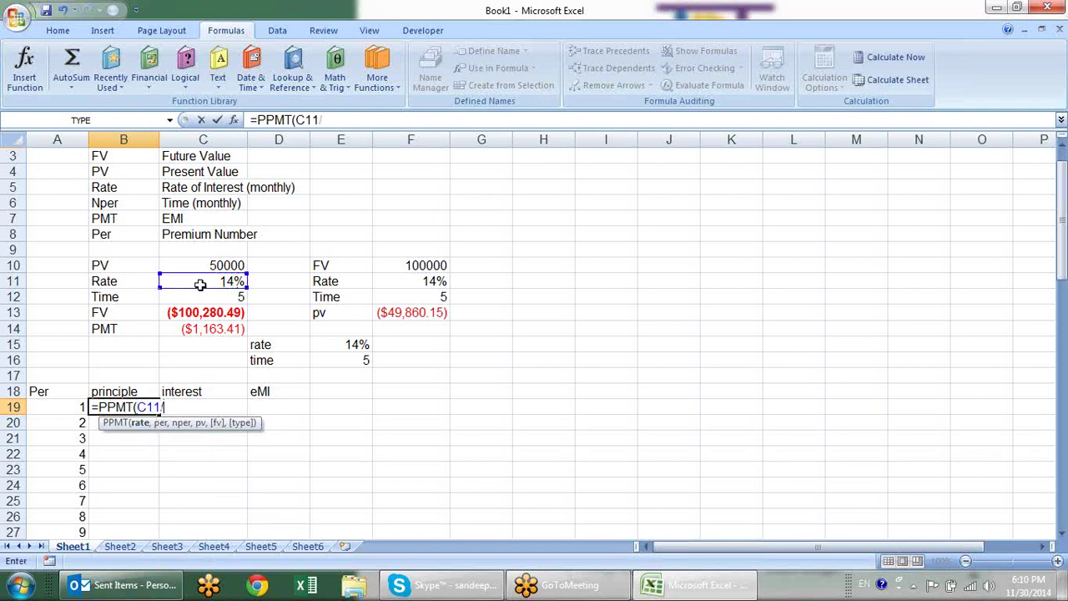
{"action": "type", "text": "12,"}
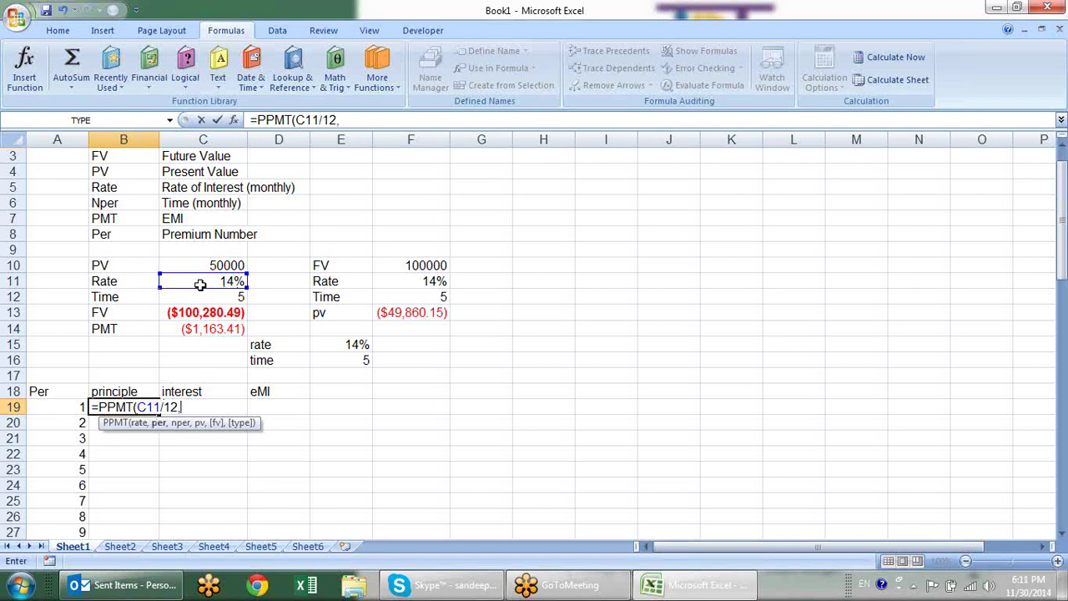
{"action": "left_click", "coordinate": [75, 410]}
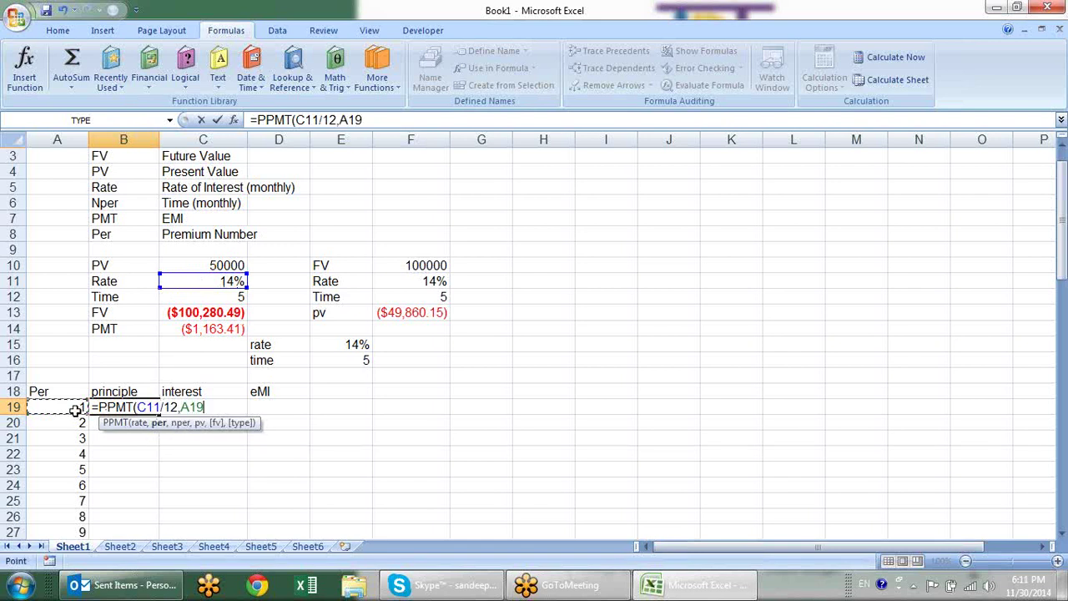
{"action": "type", "text": ","}
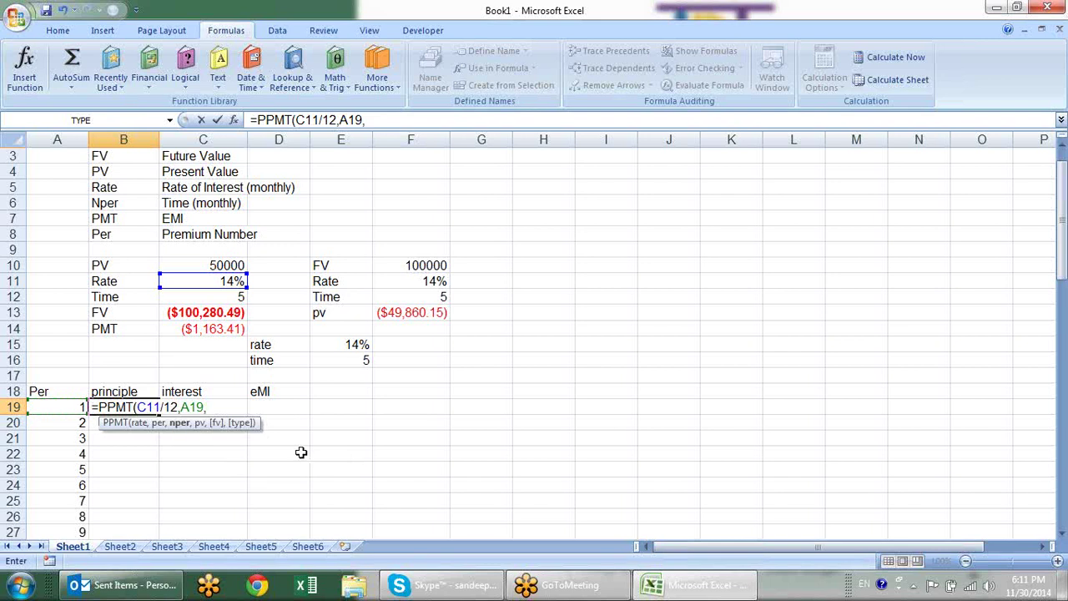
{"action": "left_click", "coordinate": [223, 294]}
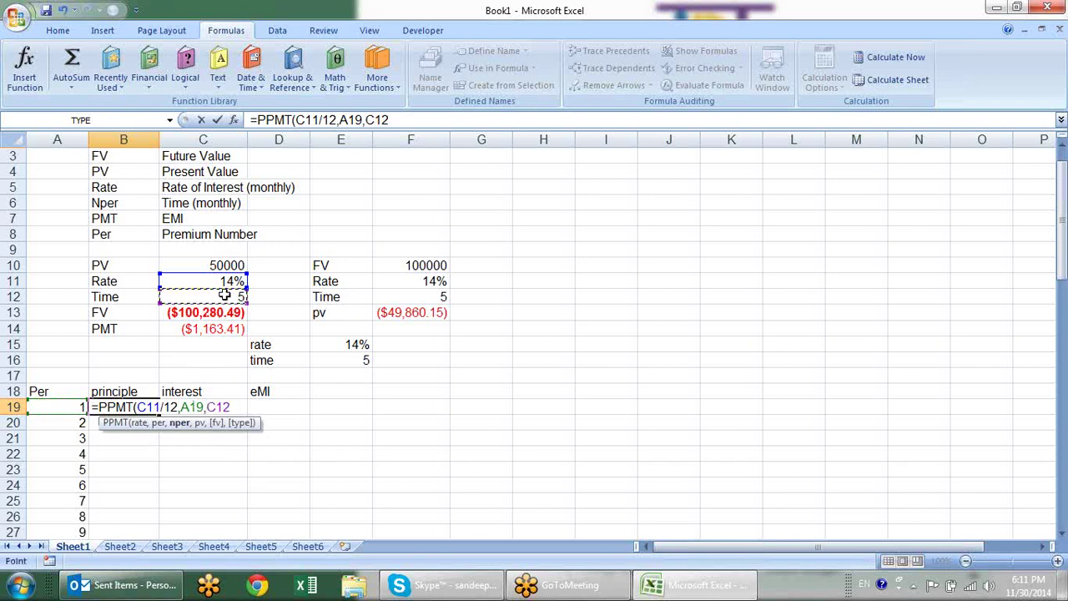
{"action": "type", "text": "/"}
{"action": "type", "text": "12"}
{"action": "type", "text": ","}
{"action": "left_click", "coordinate": [240, 264]}
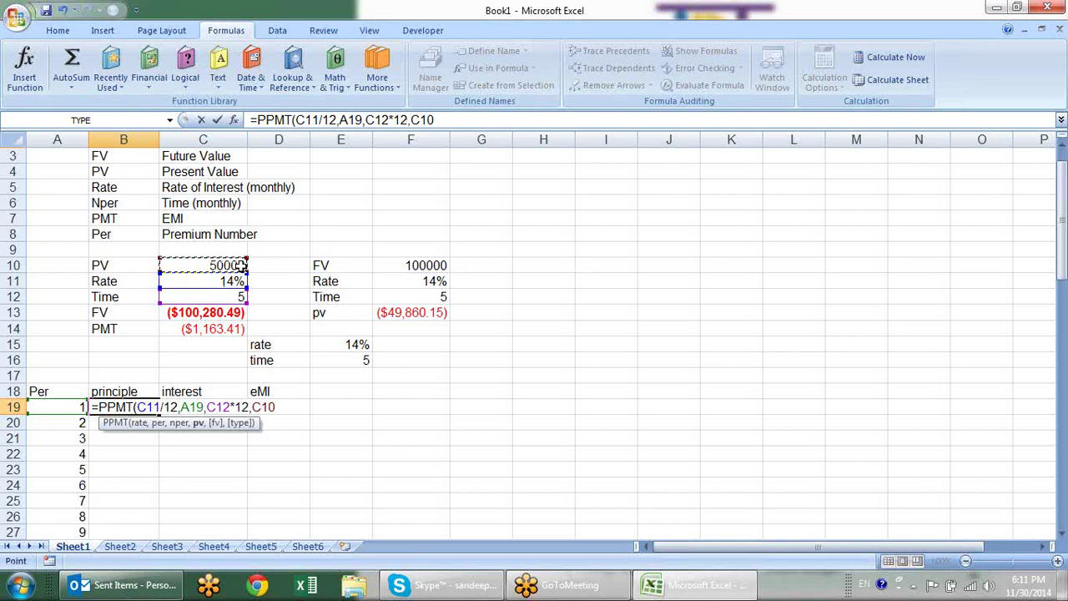
{"action": "type", "text": ")"}
{"action": "key", "text": "Return"}
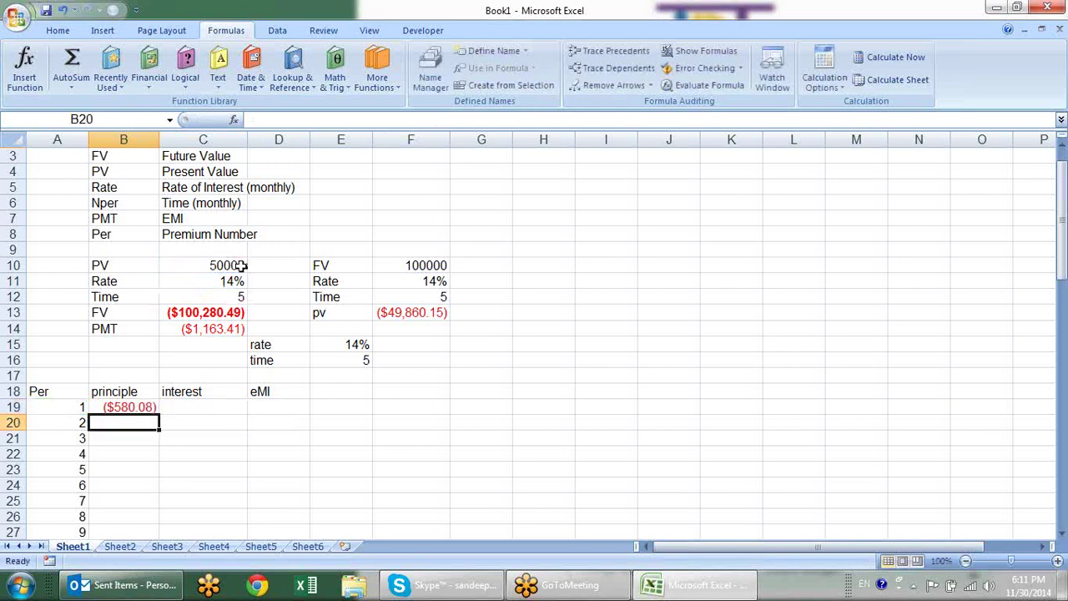
{"action": "left_click", "coordinate": [238, 328]}
{"action": "left_click", "coordinate": [150, 406]}
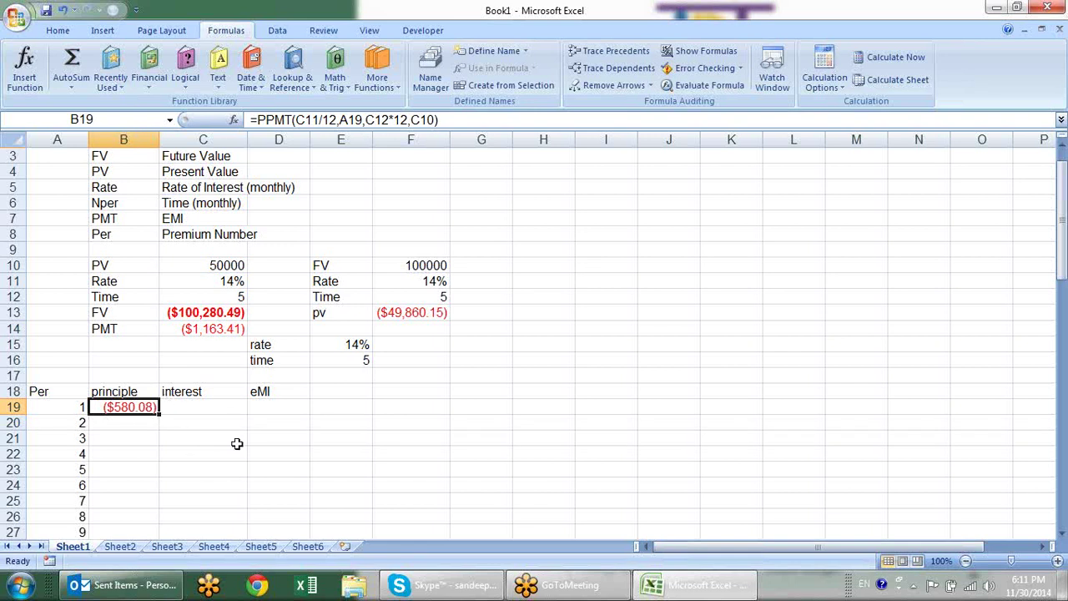
- Anchor B19's references as $C11, $A$19, $C$12, $C$10 and copy the formula into C19
{"action": "key", "text": "F2"}
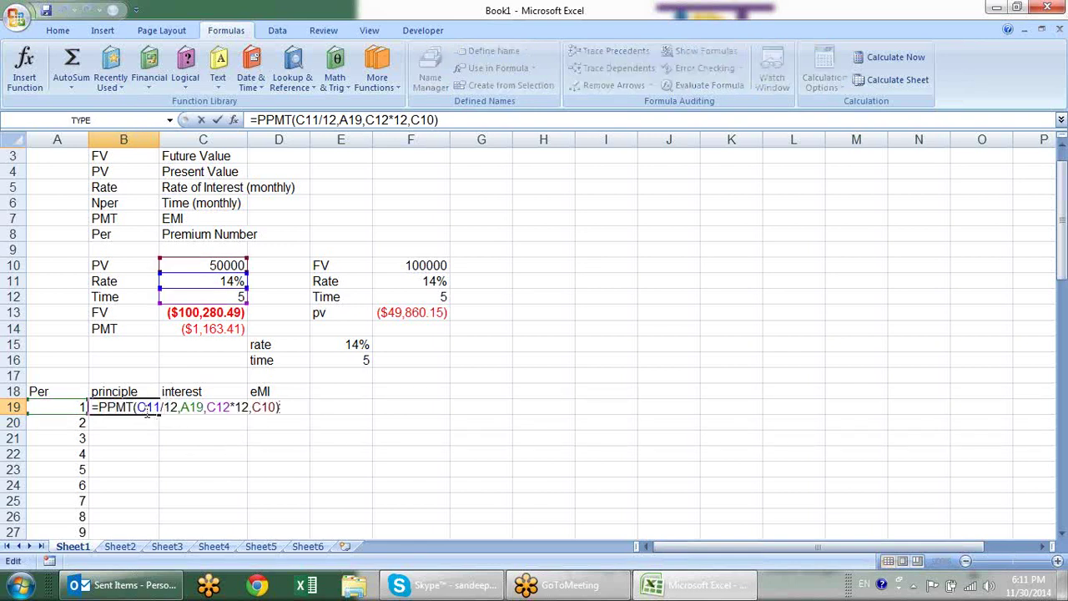
{"action": "left_click", "coordinate": [147, 407]}
{"action": "key", "text": "F4"}
{"action": "key", "text": "F4"}
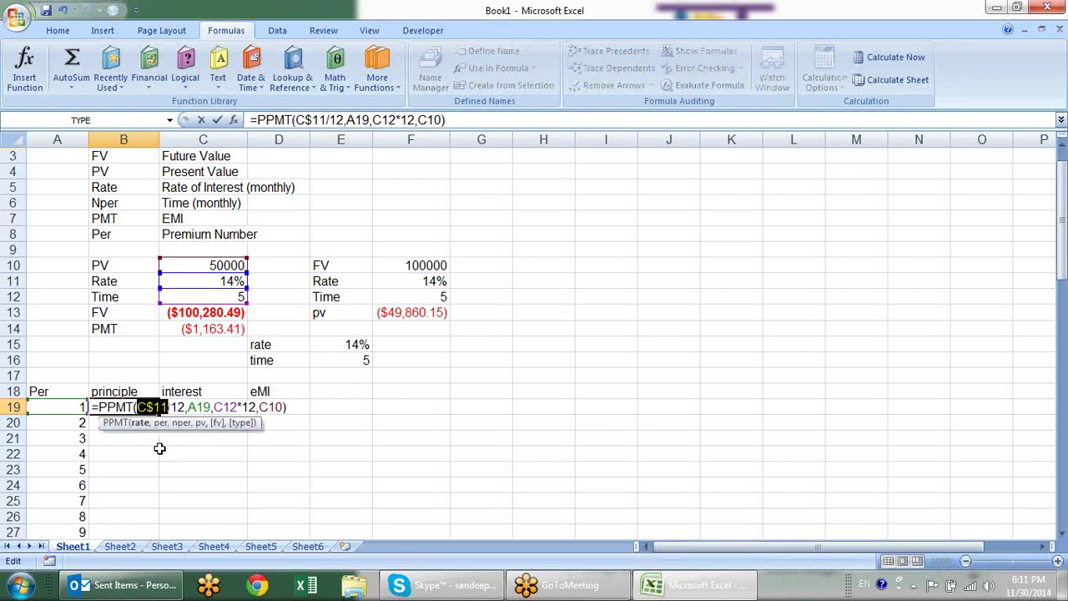
{"action": "key", "text": "F4"}
{"action": "left_click", "coordinate": [198, 407]}
{"action": "key", "text": "F4"}
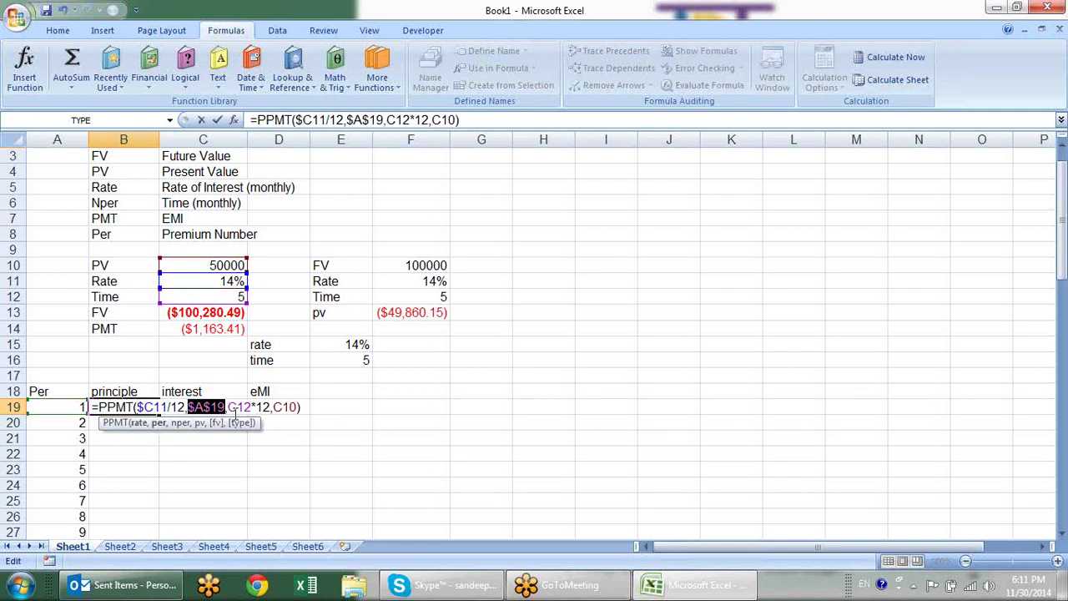
{"action": "left_click", "coordinate": [233, 407]}
{"action": "key", "text": "F4"}
{"action": "left_click", "coordinate": [302, 406]}
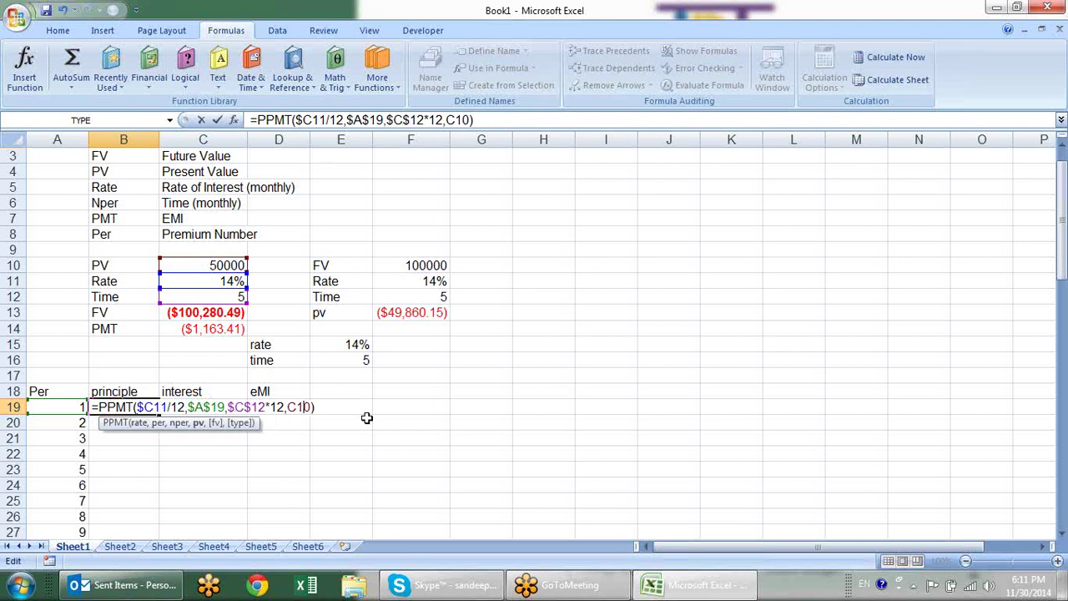
{"action": "key", "text": "F4"}
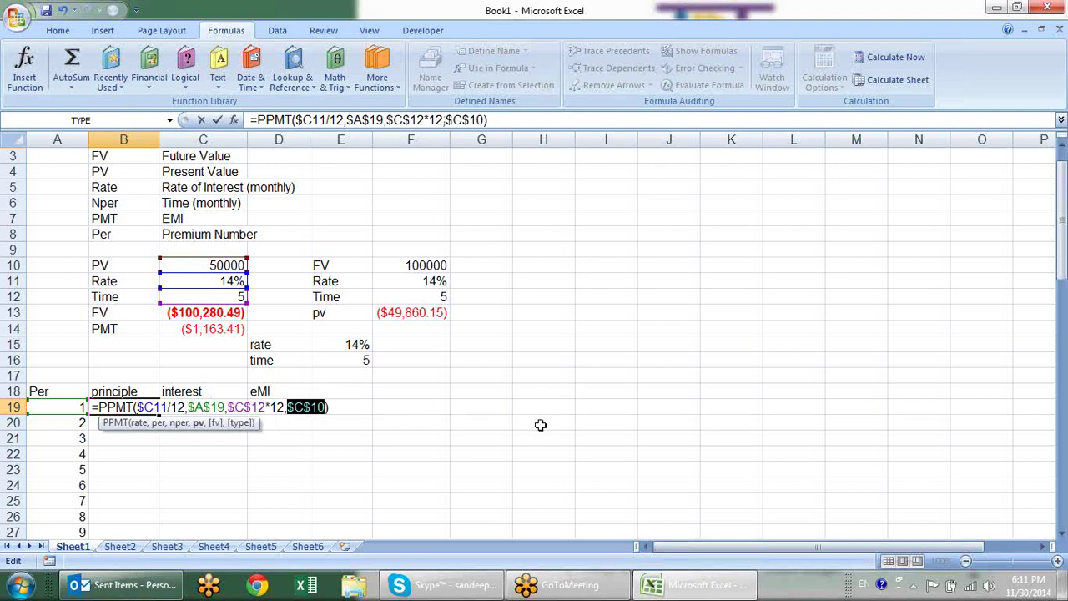
{"action": "key", "text": "Return"}
{"action": "left_click", "coordinate": [138, 407]}
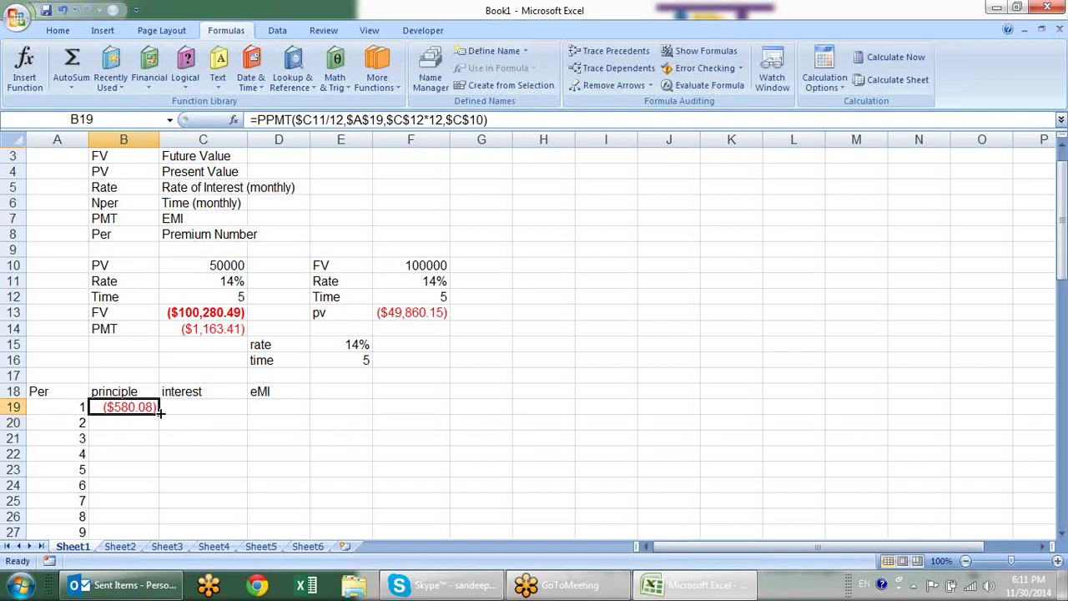
{"action": "left_click_drag", "start_coordinate": [159, 415], "coordinate": [219, 417]}
- Change C19's copied formula from PPMT to IPMT, giving ($583.33) interest
{"action": "left_click", "coordinate": [192, 407]}
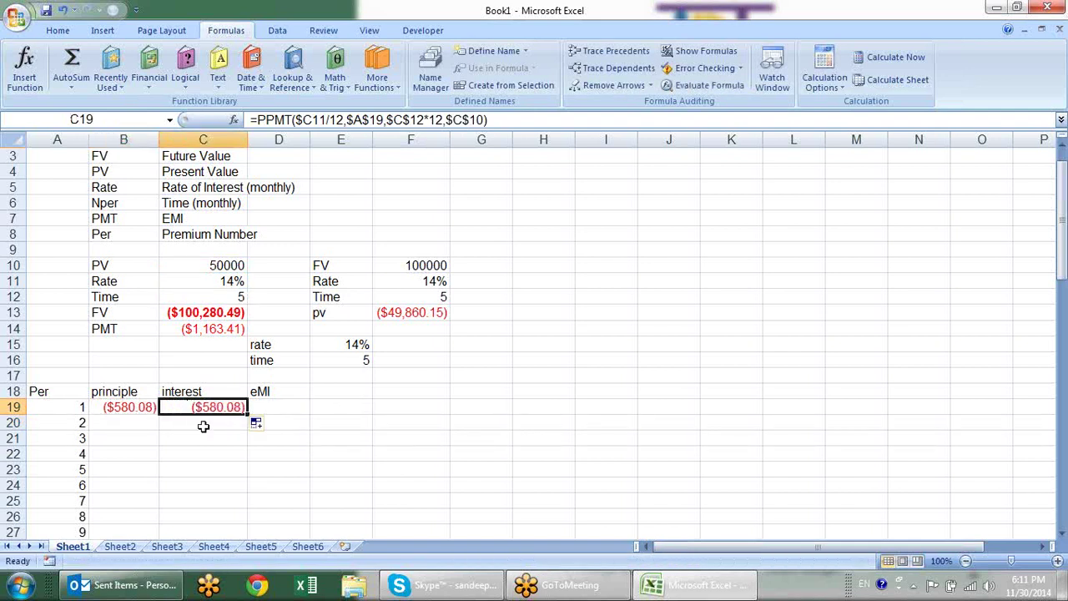
{"action": "key", "text": "F2"}
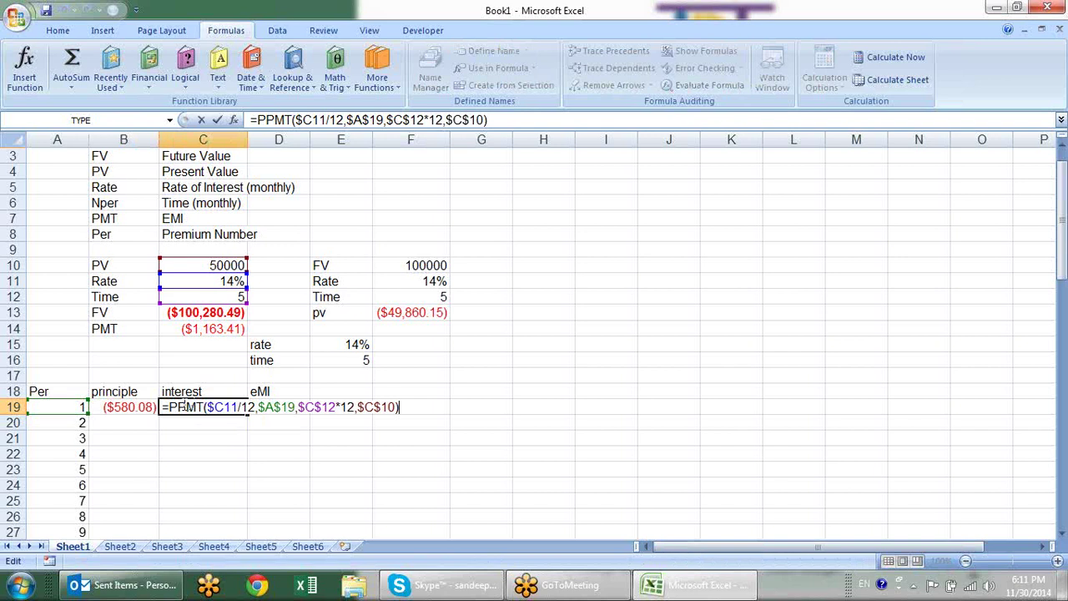
{"action": "left_click", "coordinate": [177, 407]}
{"action": "key", "text": "BackSpace"}
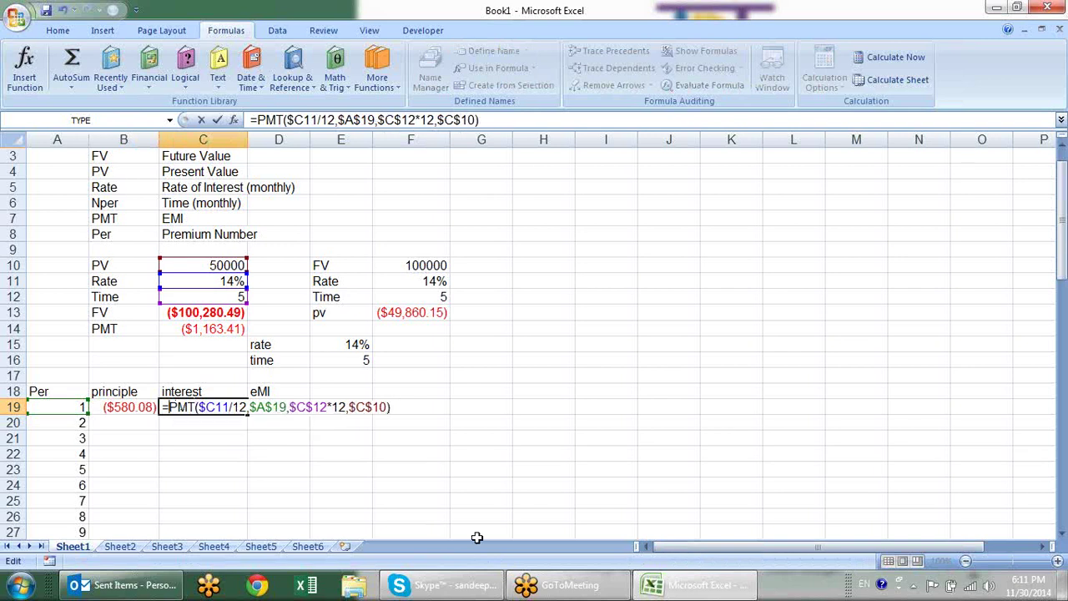
{"action": "type", "text": "I"}
{"action": "key", "text": "Return"}
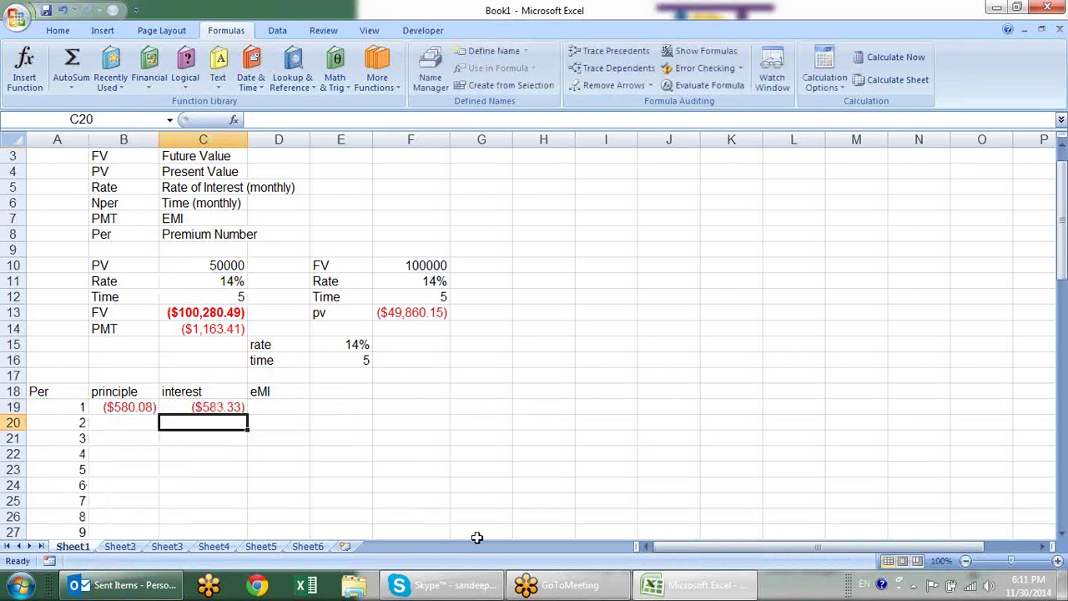
{"action": "left_click", "coordinate": [231, 407]}
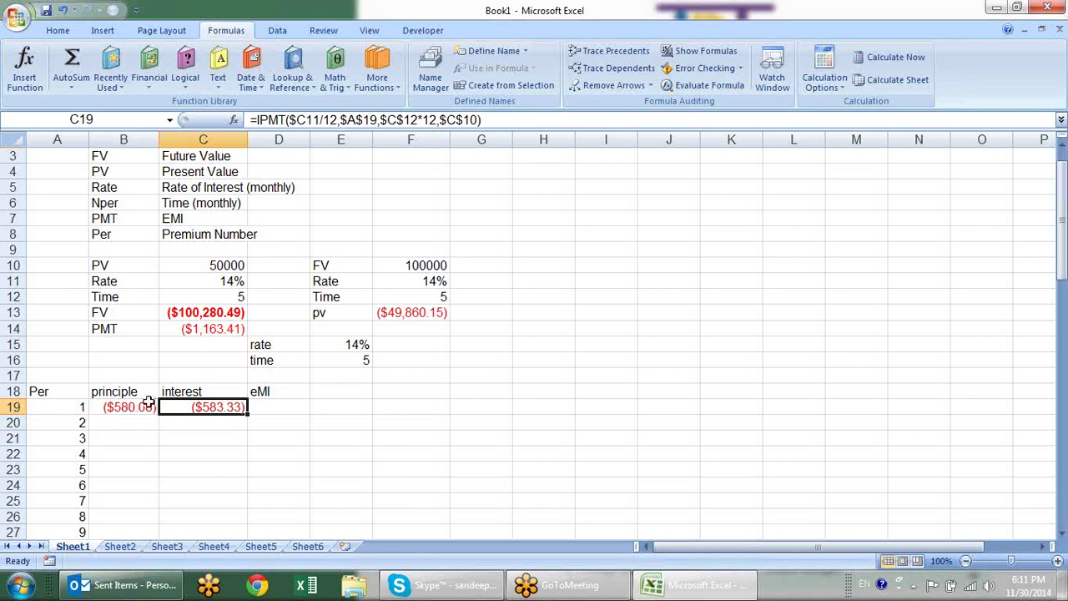
{"action": "left_click_drag", "start_coordinate": [147, 404], "coordinate": [200, 407]}
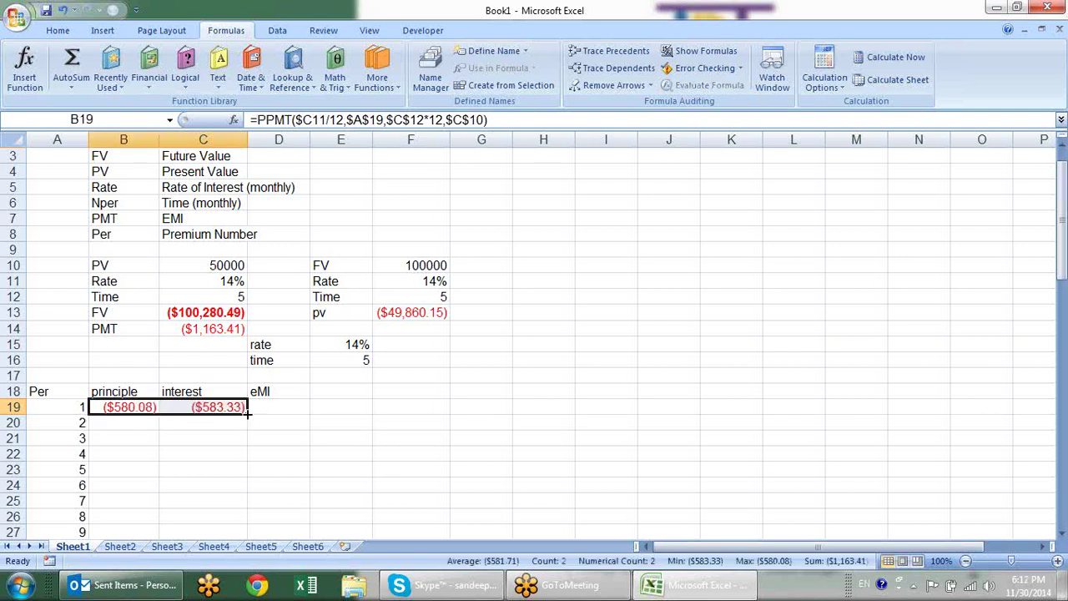
- Enter =B19+C19 in D19 for a period-1 EMI of ($1,163.41)
{"action": "left_click", "coordinate": [278, 402]}
{"action": "type", "text": "="}
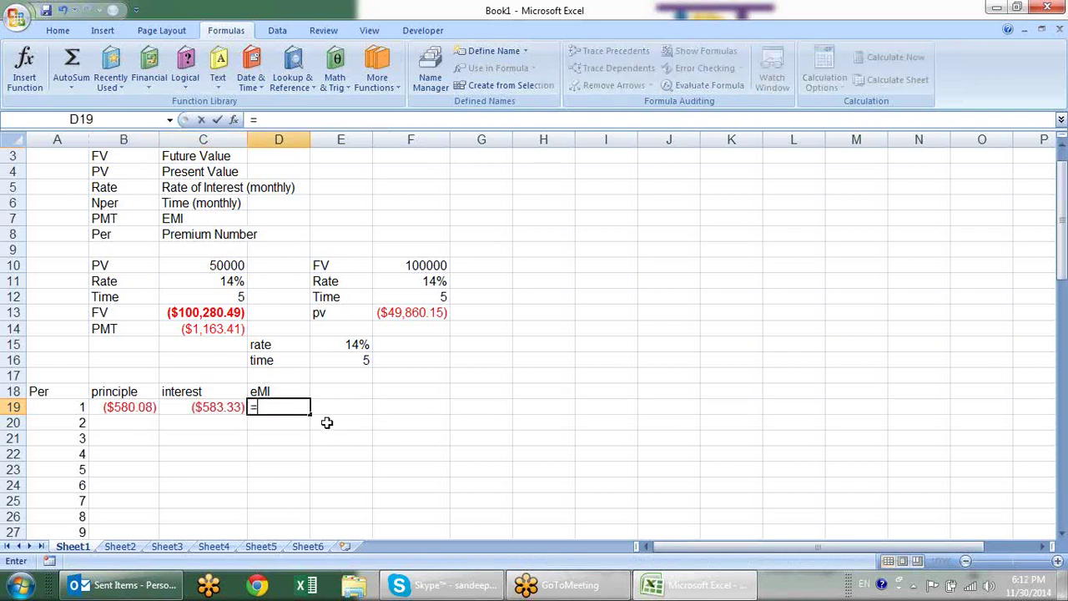
{"action": "key", "text": "Left"}
{"action": "key", "text": "Left"}
{"action": "type", "text": "+"}
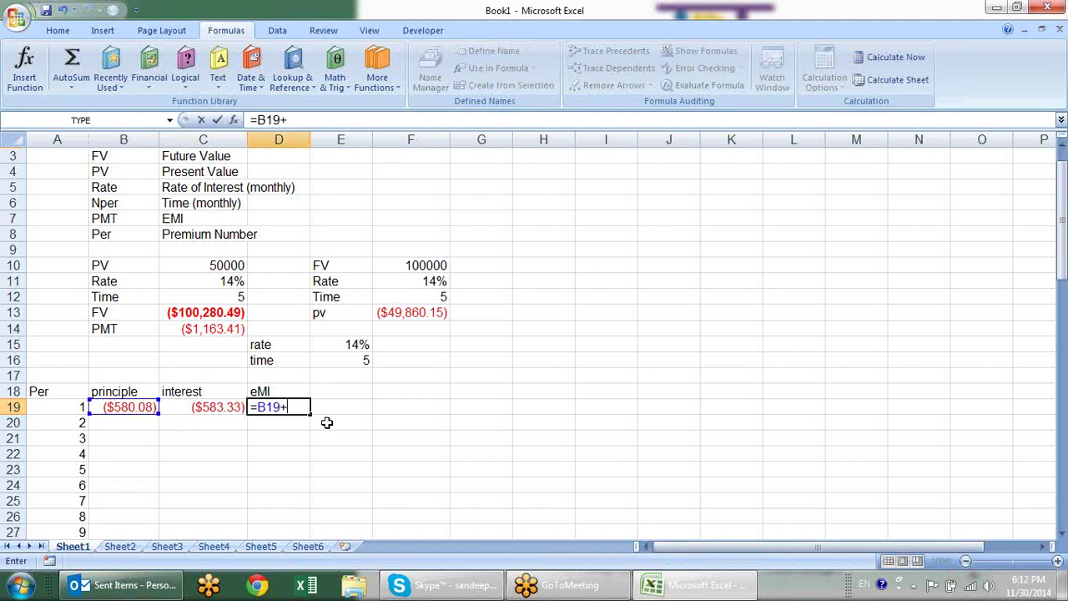
{"action": "key", "text": "Left"}
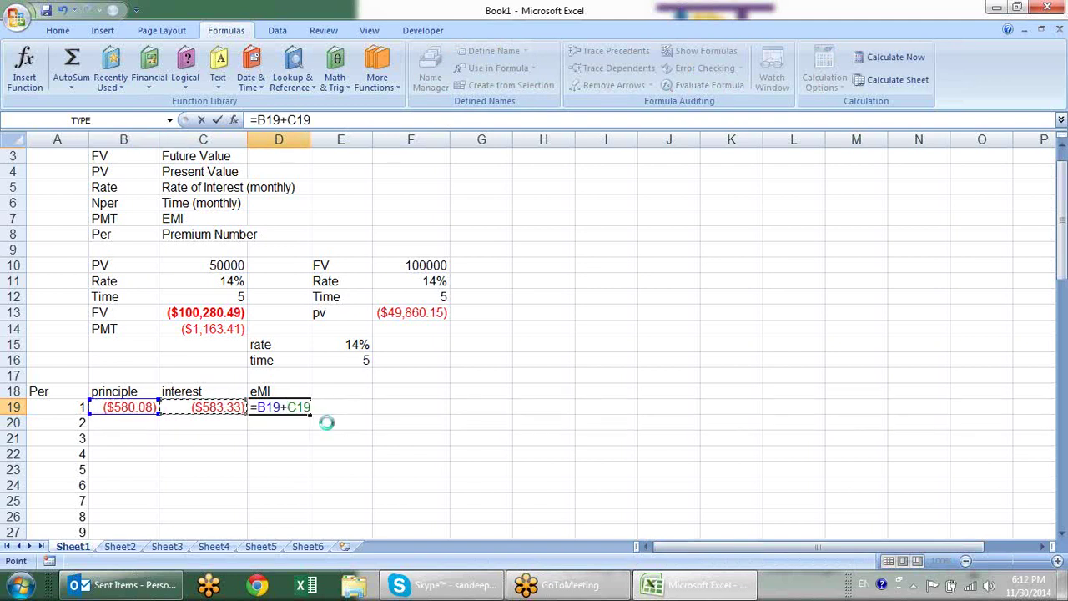
{"action": "key", "text": "Return"}
{"action": "left_click", "coordinate": [316, 407]}
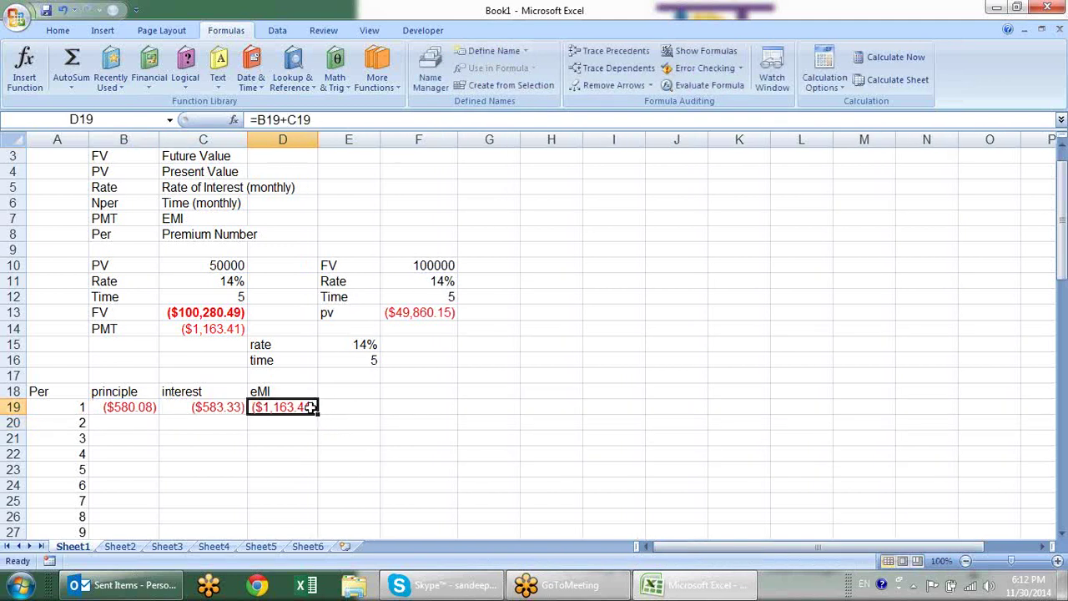
{"action": "left_click", "coordinate": [118, 406]}
{"action": "left_click_drag", "start_coordinate": [119, 406], "coordinate": [309, 422]}
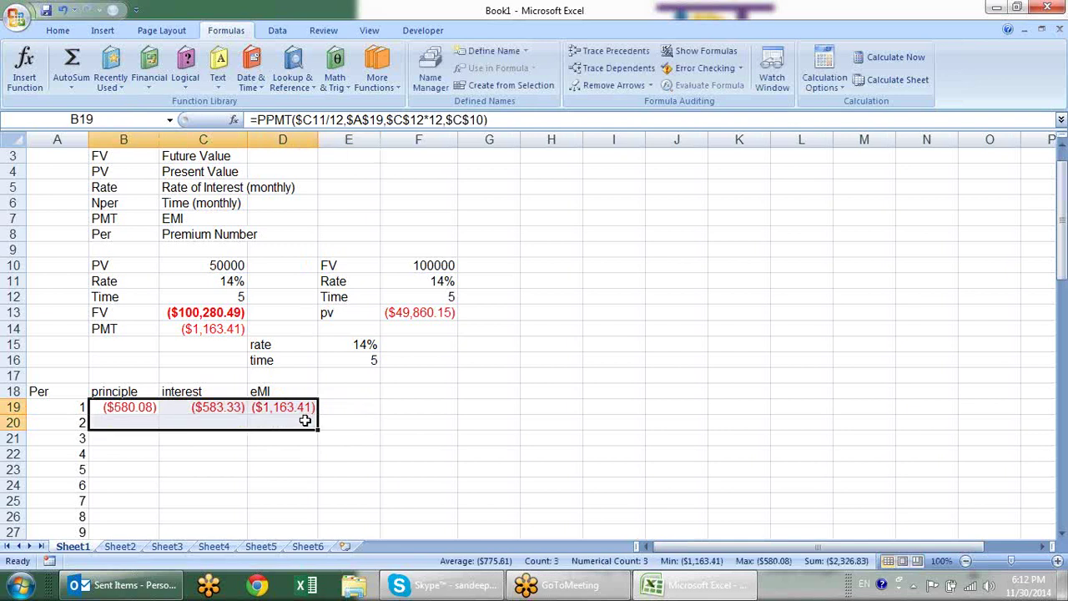
{"action": "left_click_drag", "start_coordinate": [129, 413], "coordinate": [316, 409]}
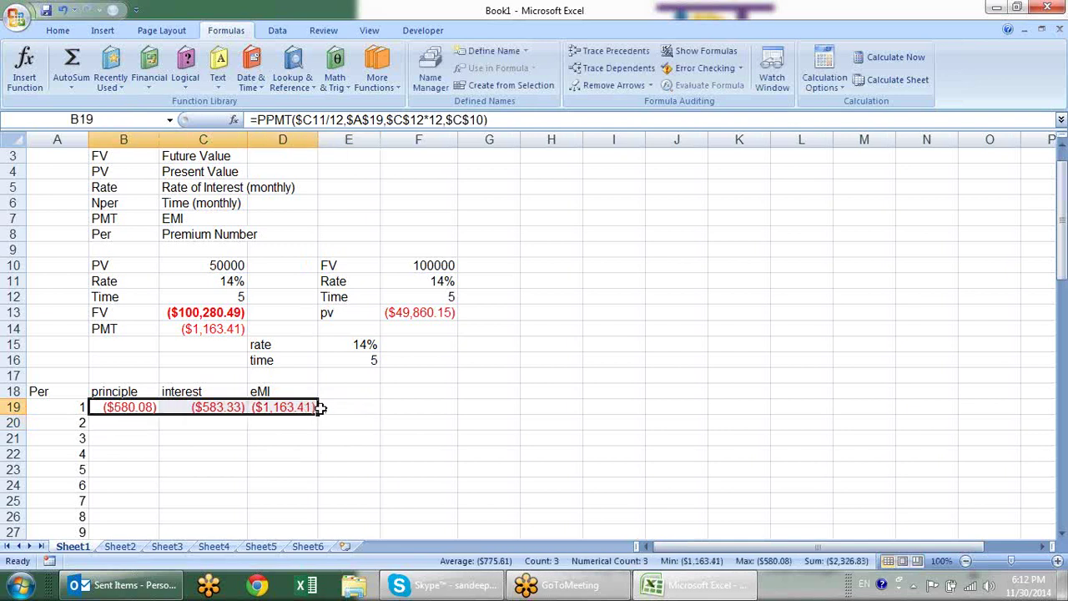
- Fill the row-19 formulas down to row 78 and reopen B19's formula for editing
{"action": "double_click", "coordinate": [316, 409]}
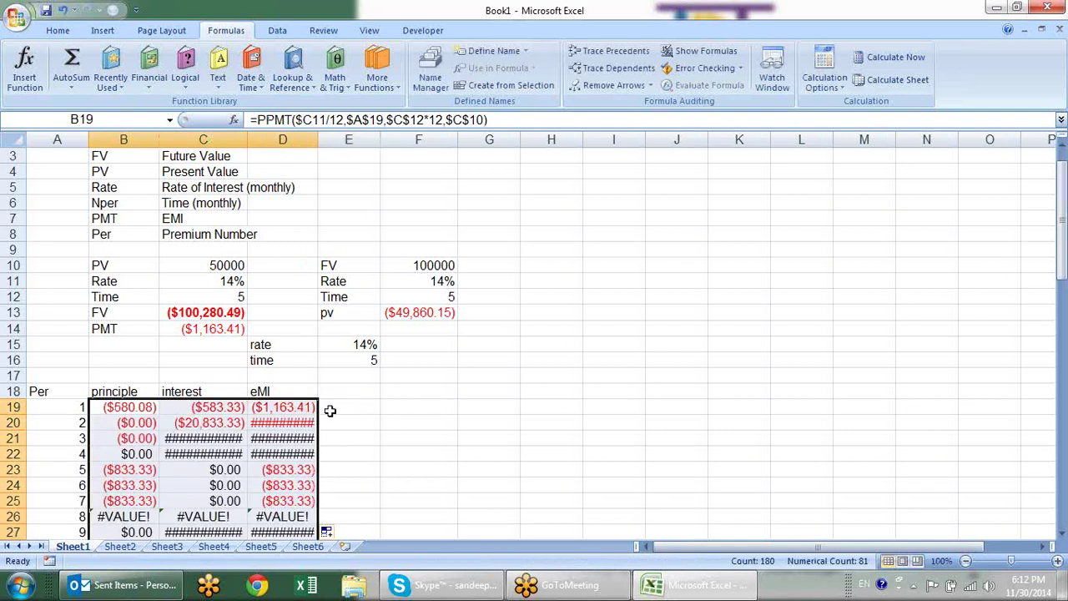
{"action": "left_click", "coordinate": [144, 406]}
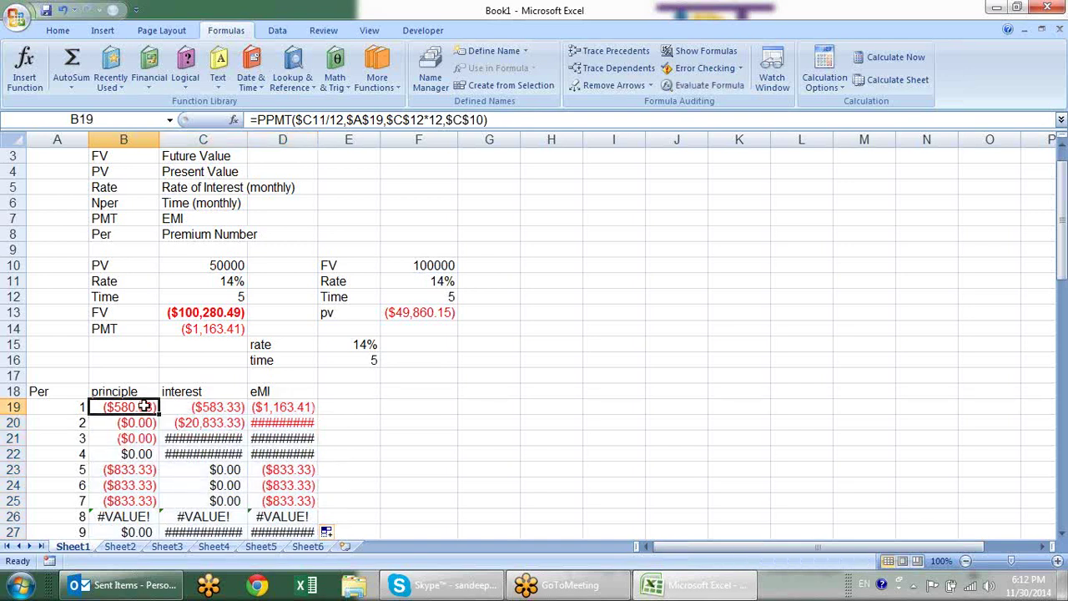
{"action": "key", "text": "F2"}
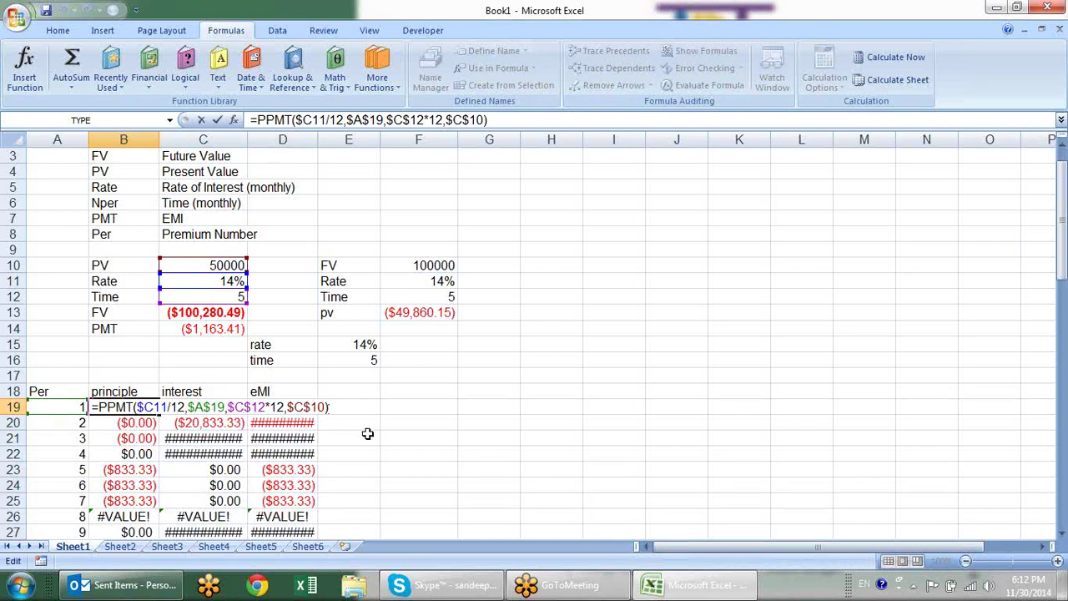
- Compare the B19 and B20 principal formulas to see how their references shift
{"action": "key", "text": "ctrl+Return"}
{"action": "double_click", "coordinate": [146, 424]}
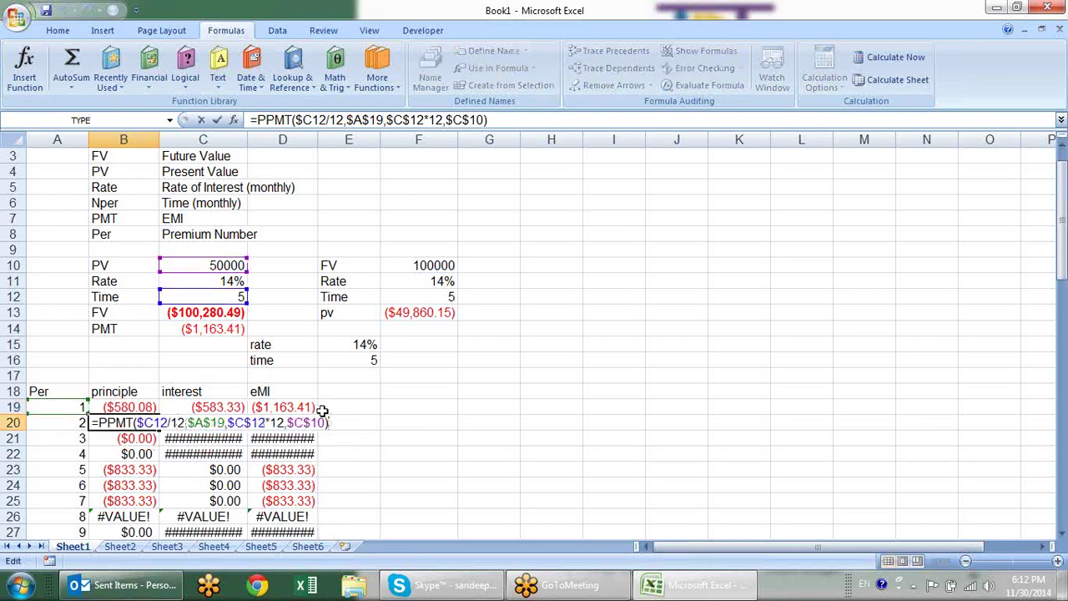
{"action": "key", "text": "ctrl+Return"}
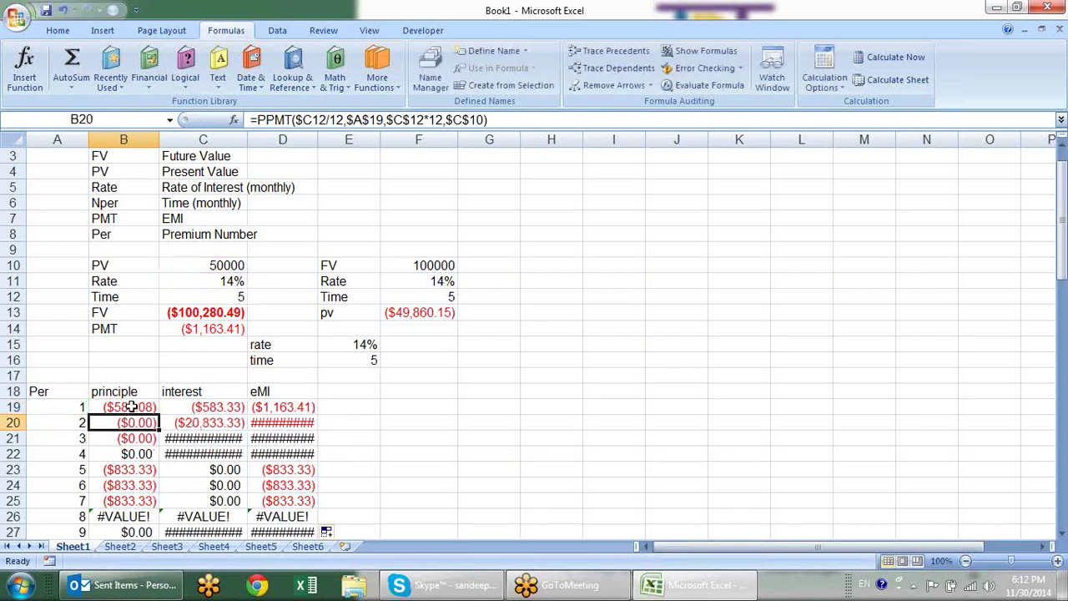
{"action": "double_click", "coordinate": [131, 407]}
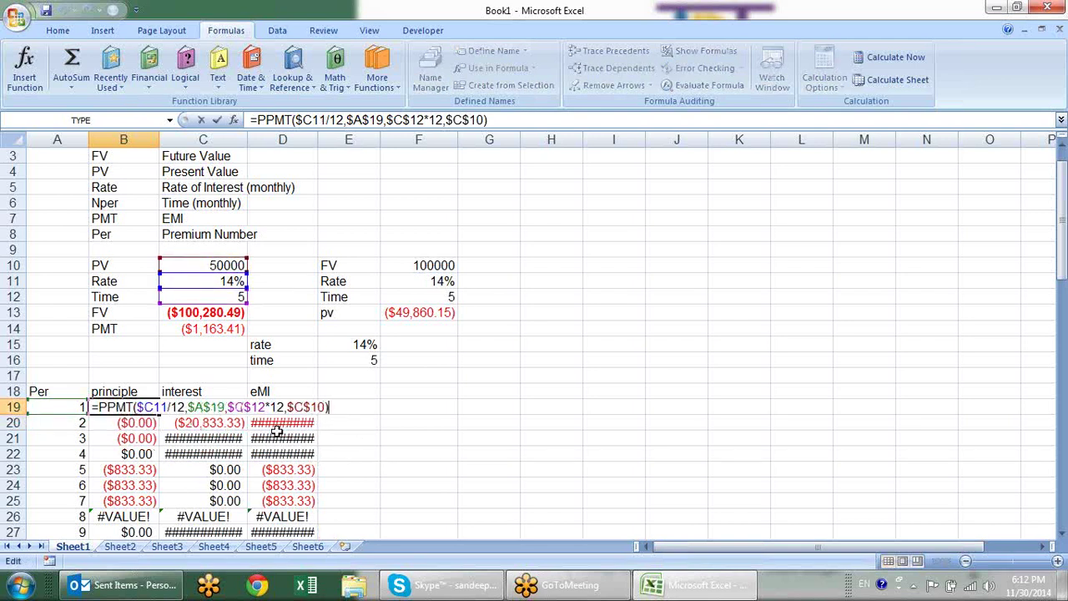
{"action": "left_click", "coordinate": [202, 406]}
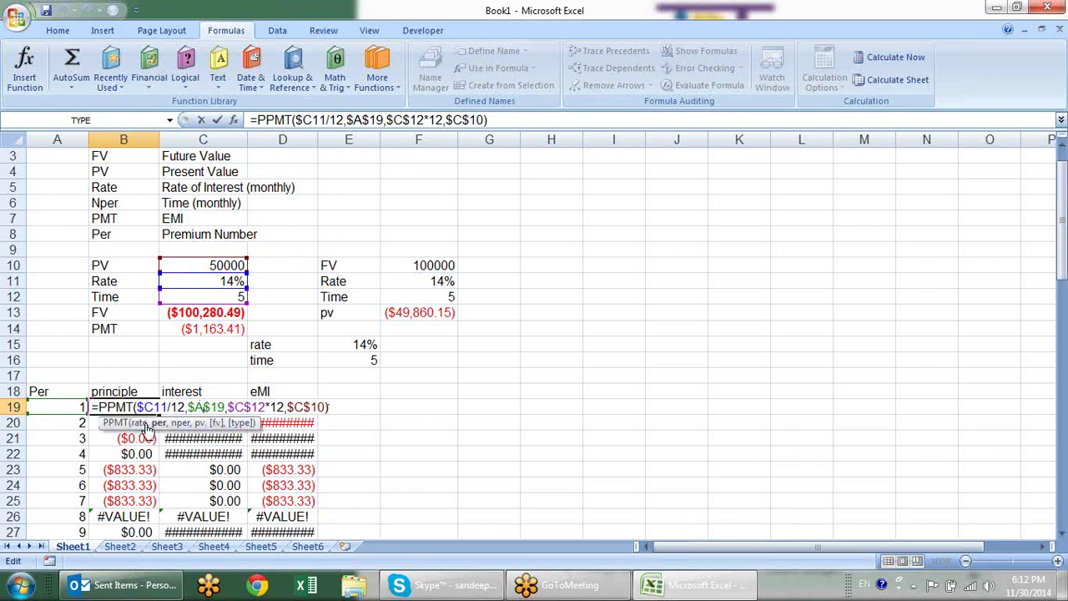
- In B19's PPMT formula, anchor the rate as $C$11 and the period as $A19
{"action": "left_click", "coordinate": [143, 427]}
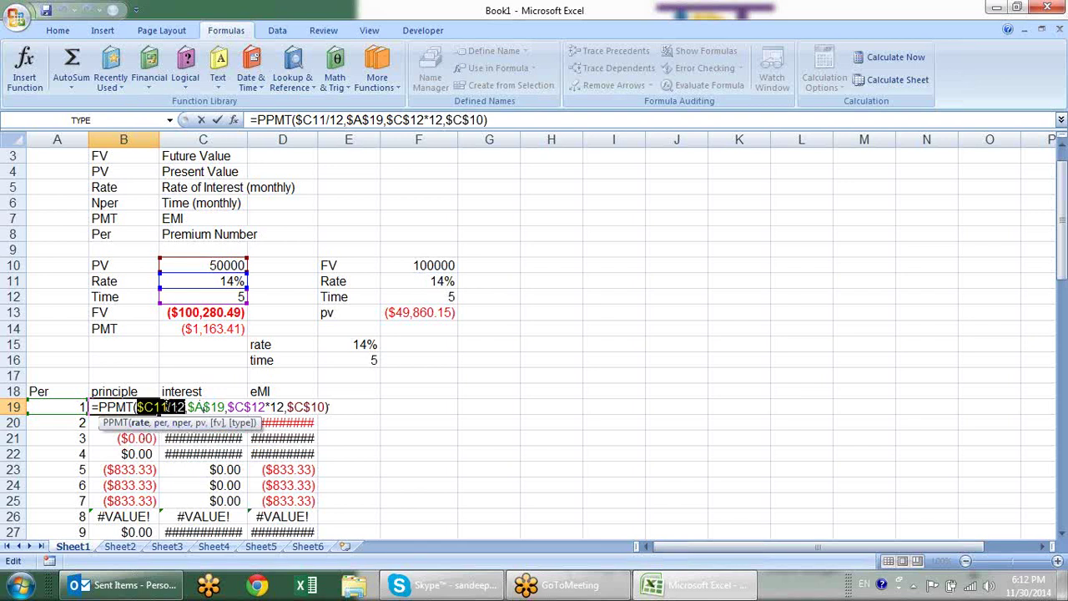
{"action": "left_click", "coordinate": [167, 407]}
{"action": "left_click_drag", "start_coordinate": [167, 407], "coordinate": [144, 408]}
{"action": "key", "text": "F4"}
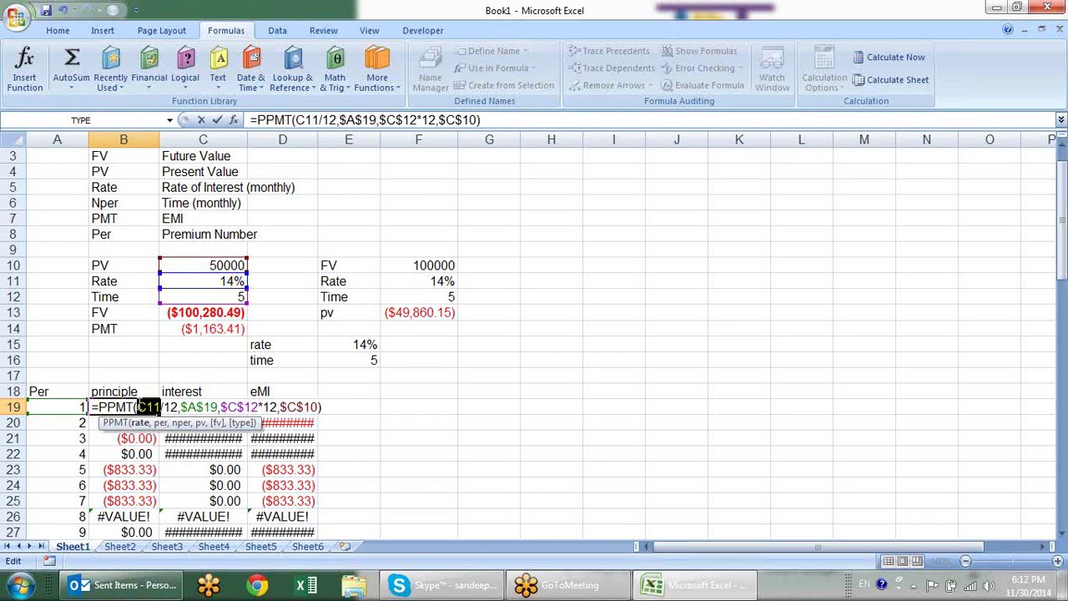
{"action": "key", "text": "F4"}
{"action": "left_click", "coordinate": [207, 407]}
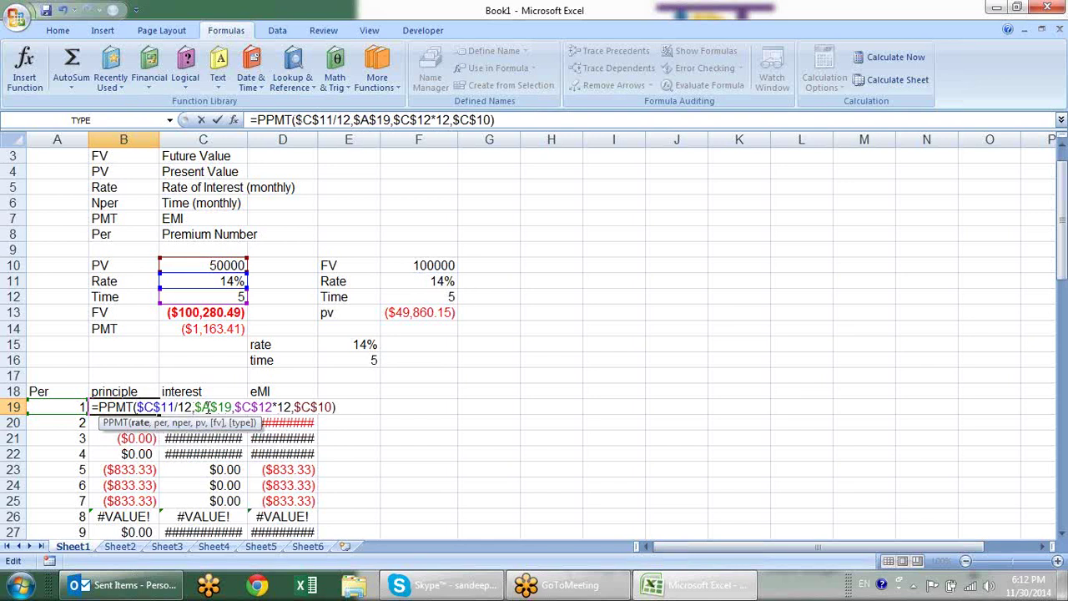
{"action": "key", "text": "F4"}
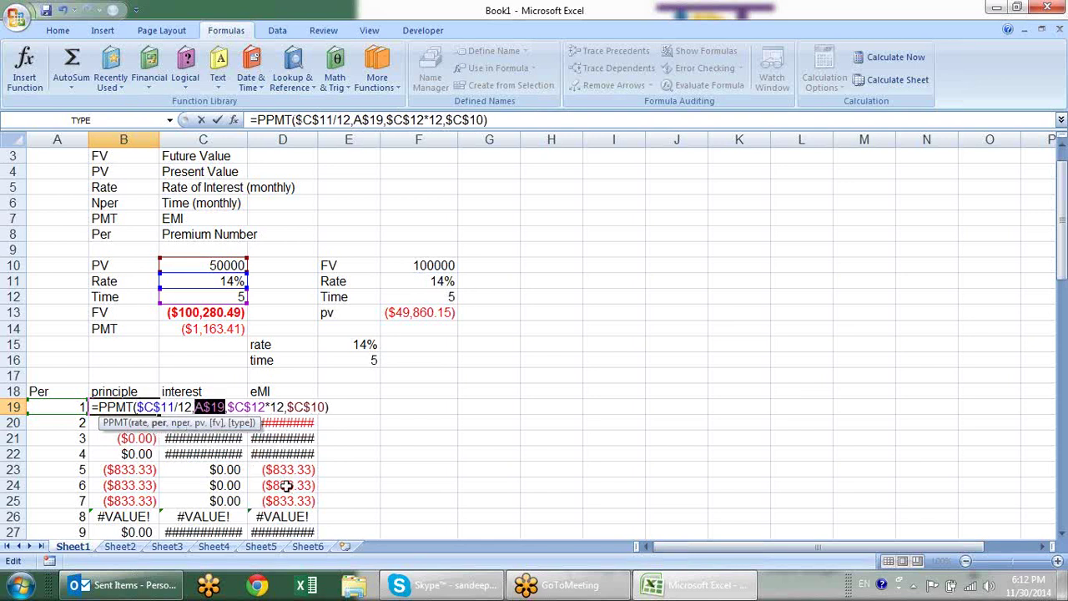
{"action": "key", "text": "F4"}
{"action": "key", "text": "Return"}
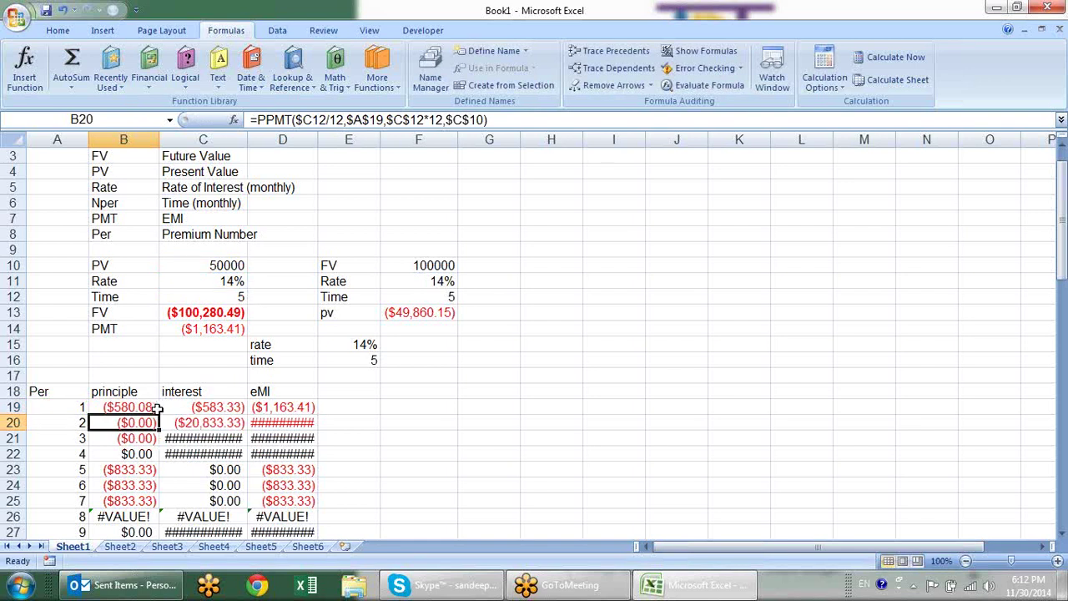
- Copy the principal formula into C19 and change PPMT to IPMT for interest
{"action": "left_click", "coordinate": [154, 405]}
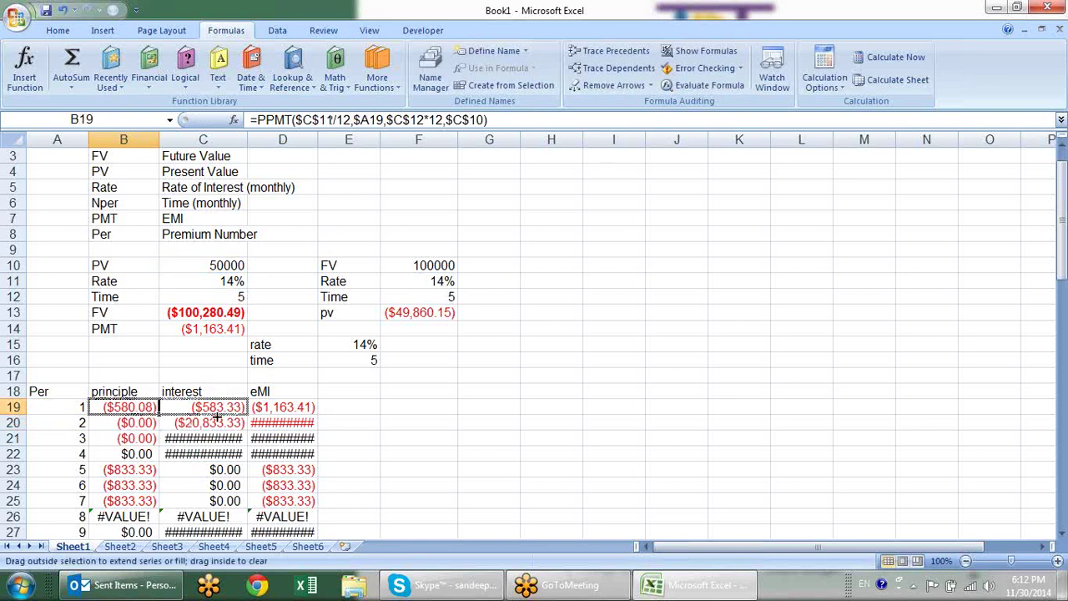
{"action": "left_click_drag", "start_coordinate": [158, 410], "coordinate": [288, 411]}
{"action": "left_click", "coordinate": [211, 407]}
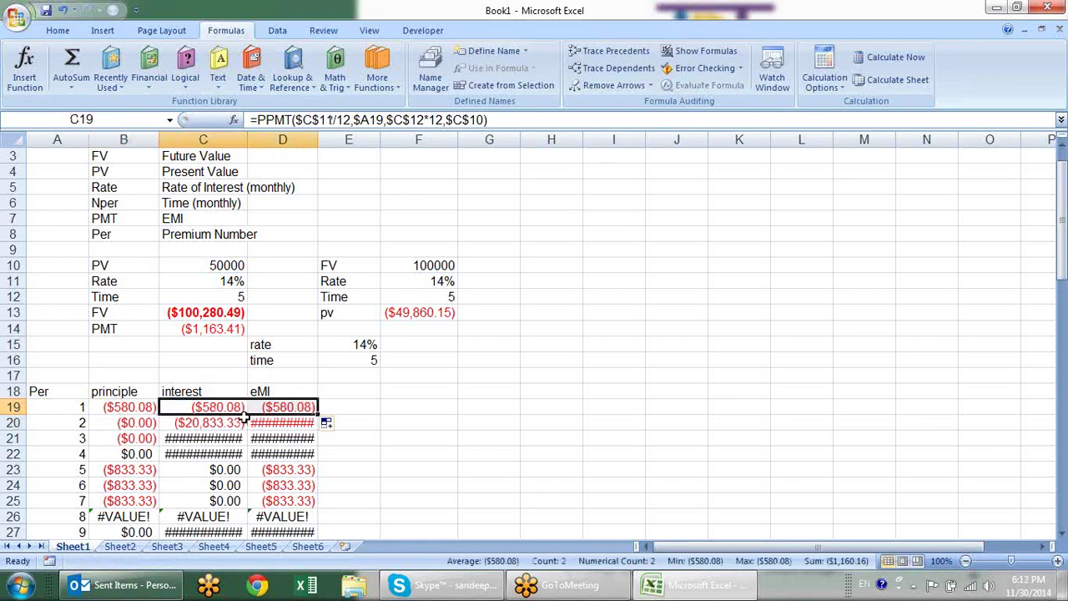
{"action": "left_click", "coordinate": [219, 409]}
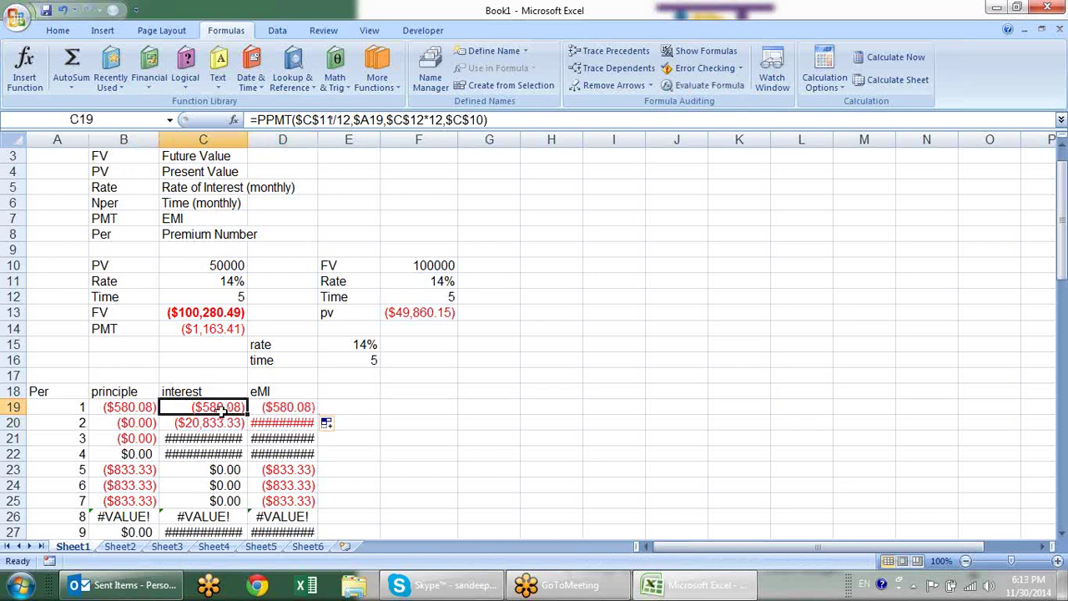
{"action": "double_click", "coordinate": [219, 409]}
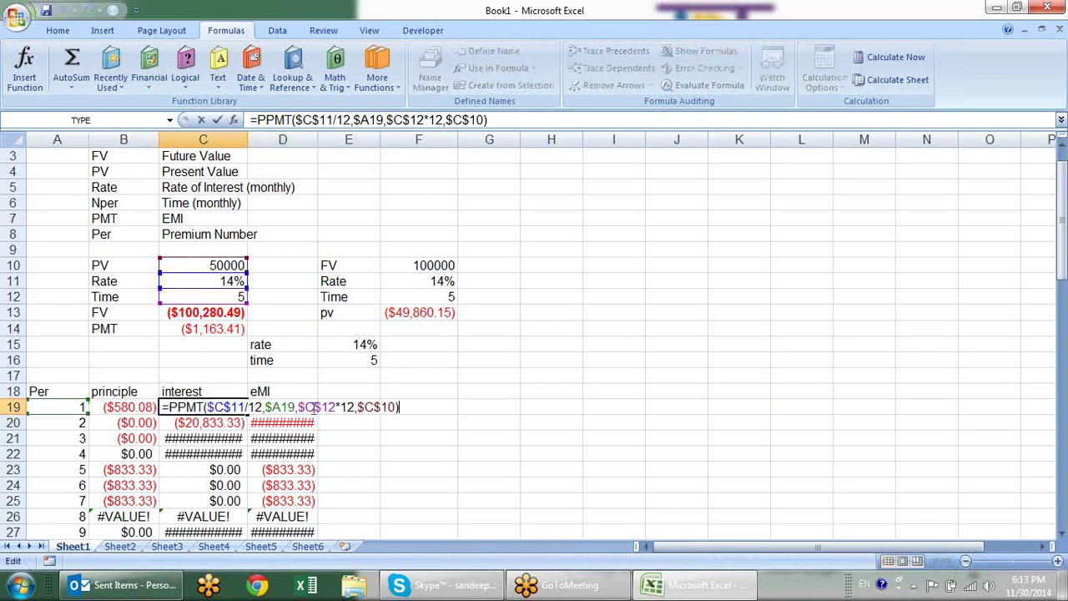
{"action": "left_click", "coordinate": [179, 406]}
{"action": "key", "text": "BackSpace"}
{"action": "type", "text": "I"}
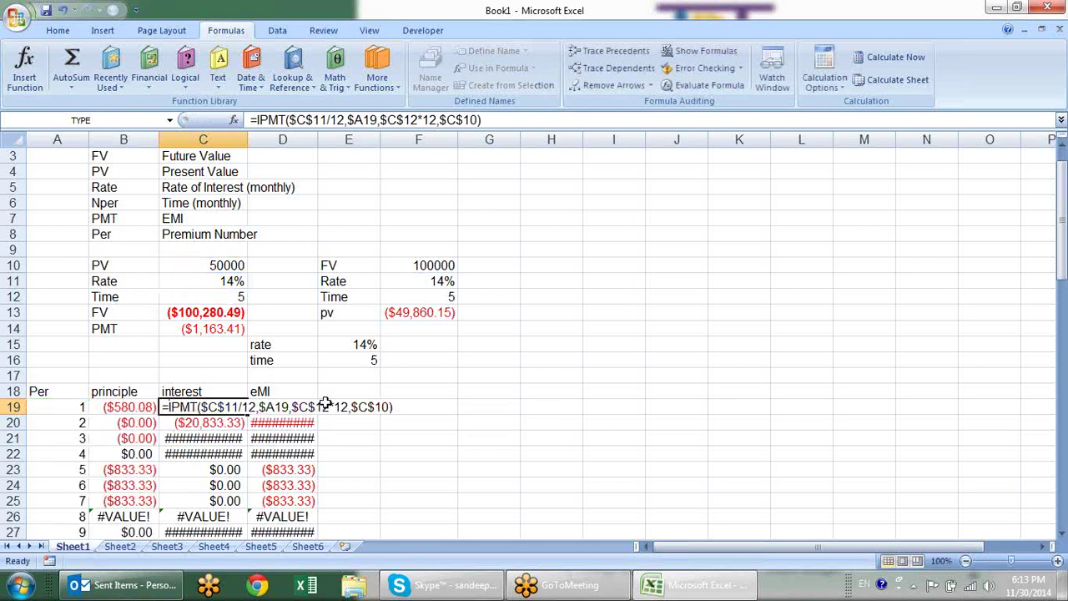
{"action": "key", "text": "Return"}
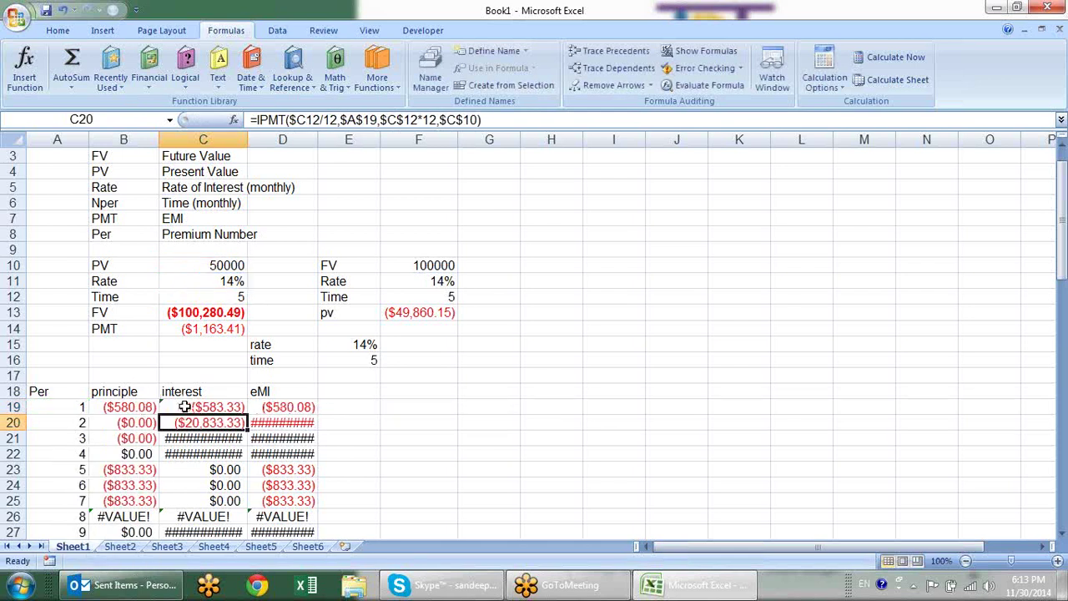
- Fill B19:C19 down the whole table and verify the C19 IPMT formula
{"action": "left_click_drag", "start_coordinate": [138, 409], "coordinate": [288, 407]}
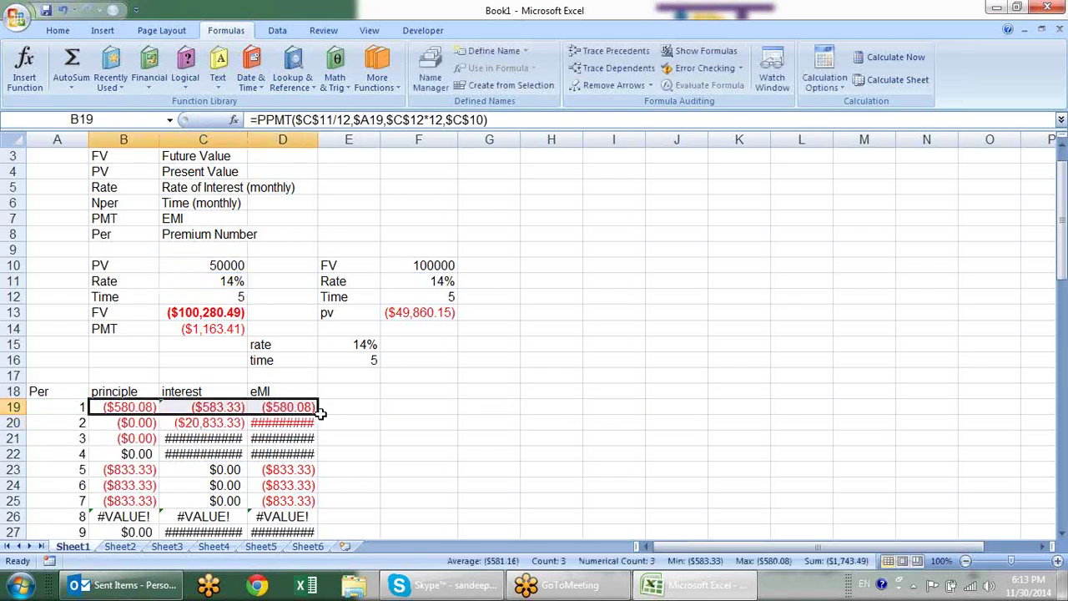
{"action": "double_click", "coordinate": [317, 415]}
{"action": "left_click", "coordinate": [404, 391]}
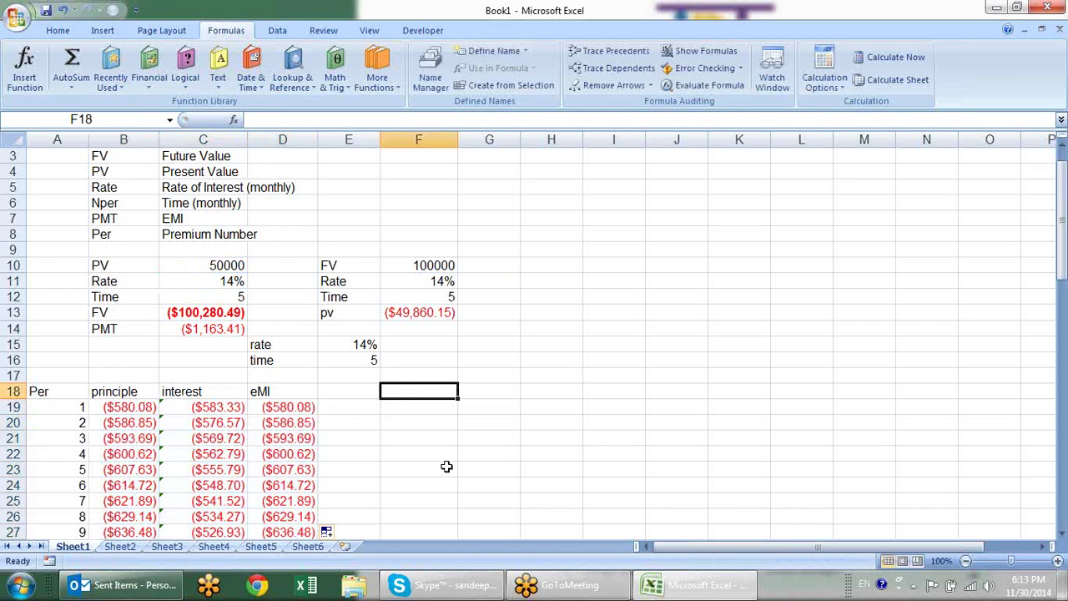
{"action": "left_click", "coordinate": [203, 407]}
{"action": "double_click", "coordinate": [204, 407]}
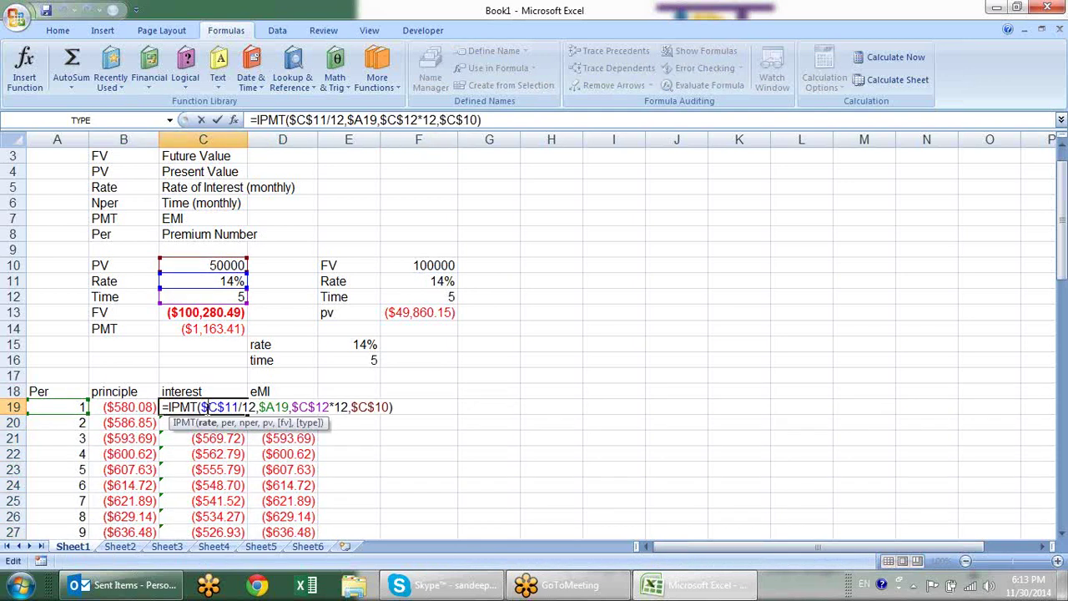
{"action": "key", "text": "Return"}
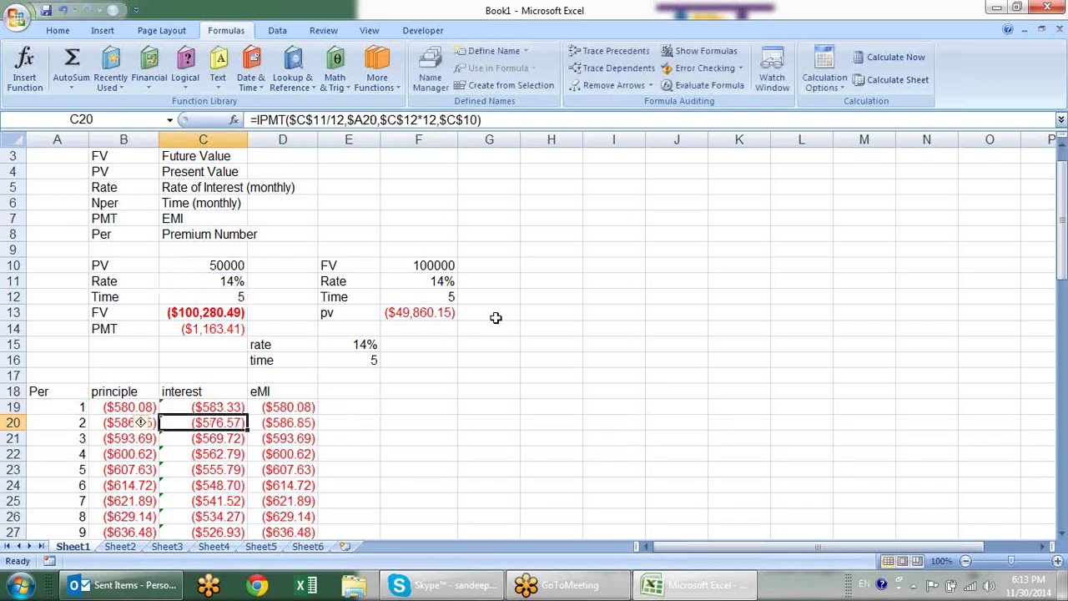
{"action": "left_click", "coordinate": [276, 405]}
{"action": "type", "text": "="}
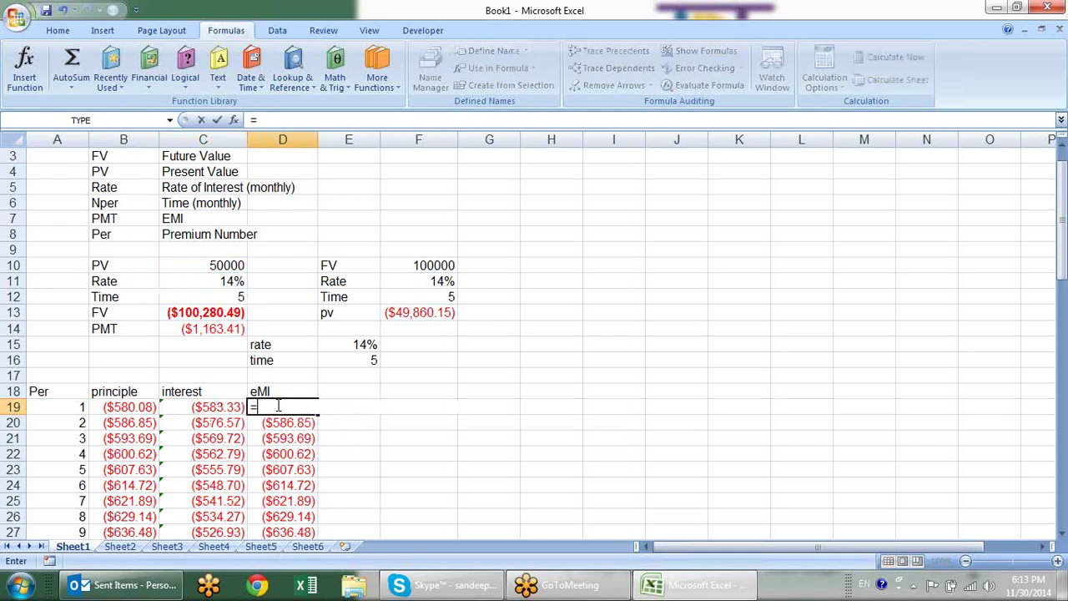
{"action": "key", "text": "Left"}
{"action": "key", "text": "Left"}
{"action": "type", "text": "+"}
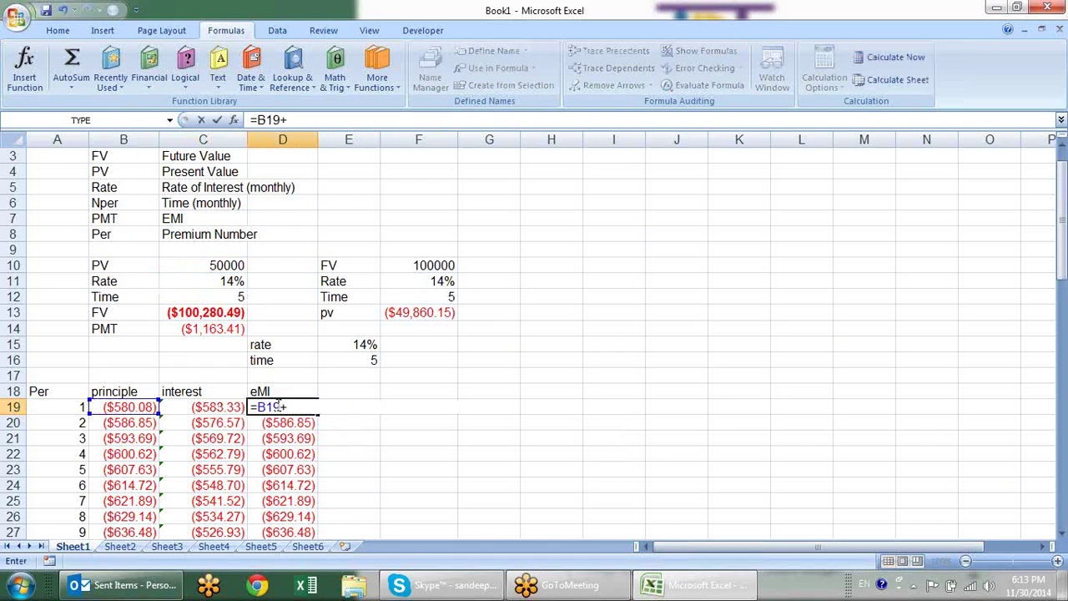
{"action": "key", "text": "Left"}
{"action": "key", "text": "Return"}
{"action": "left_click", "coordinate": [296, 406]}
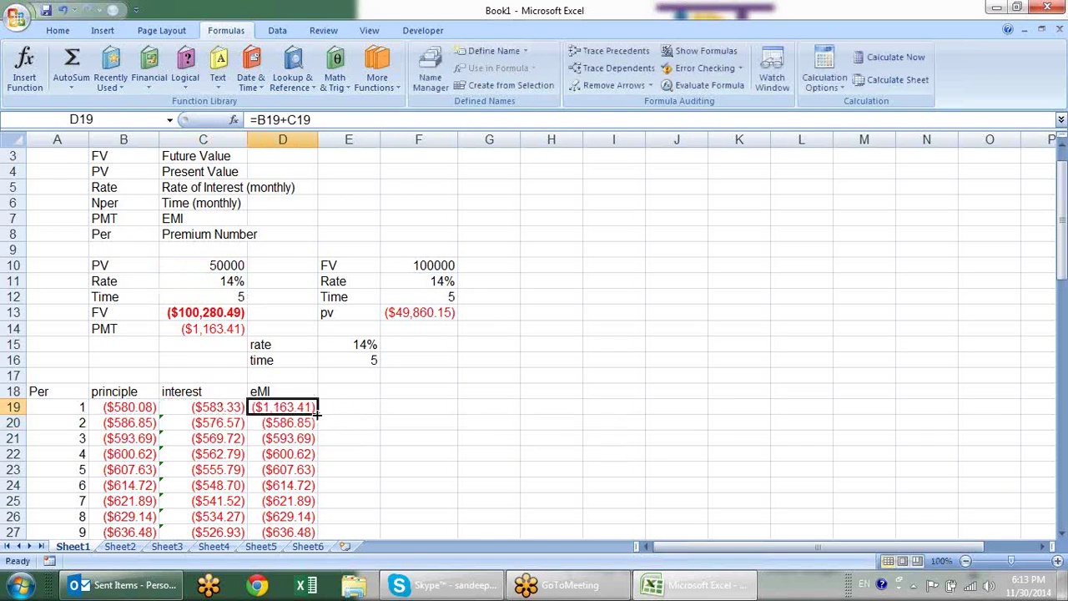
{"action": "double_click", "coordinate": [318, 413]}
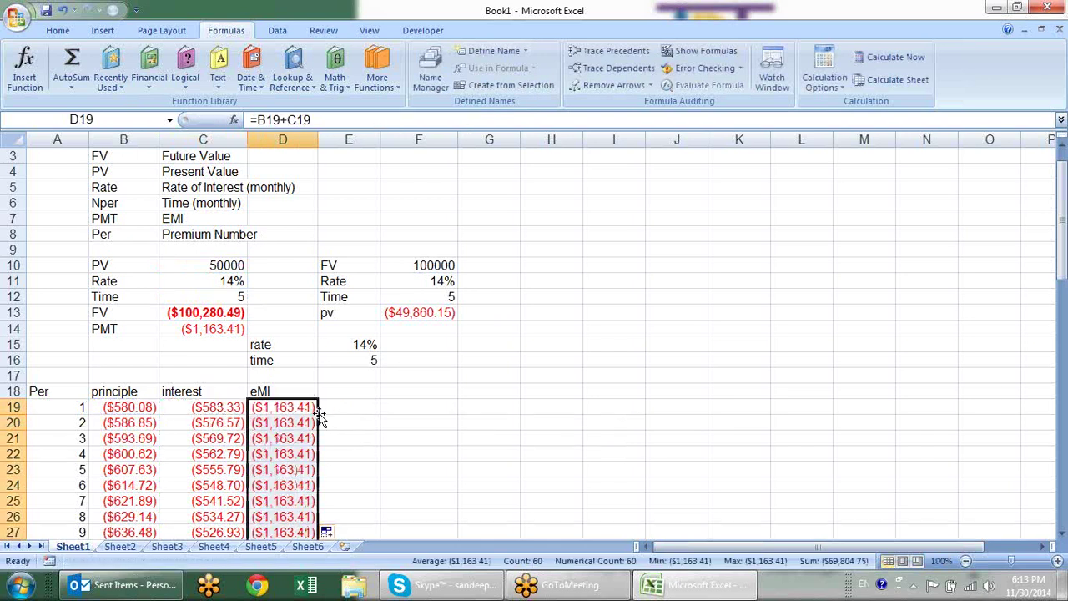
{"action": "left_click", "coordinate": [370, 403]}
{"action": "left_click", "coordinate": [273, 411]}
{"action": "left_click", "coordinate": [276, 423]}
{"action": "left_click", "coordinate": [271, 469]}
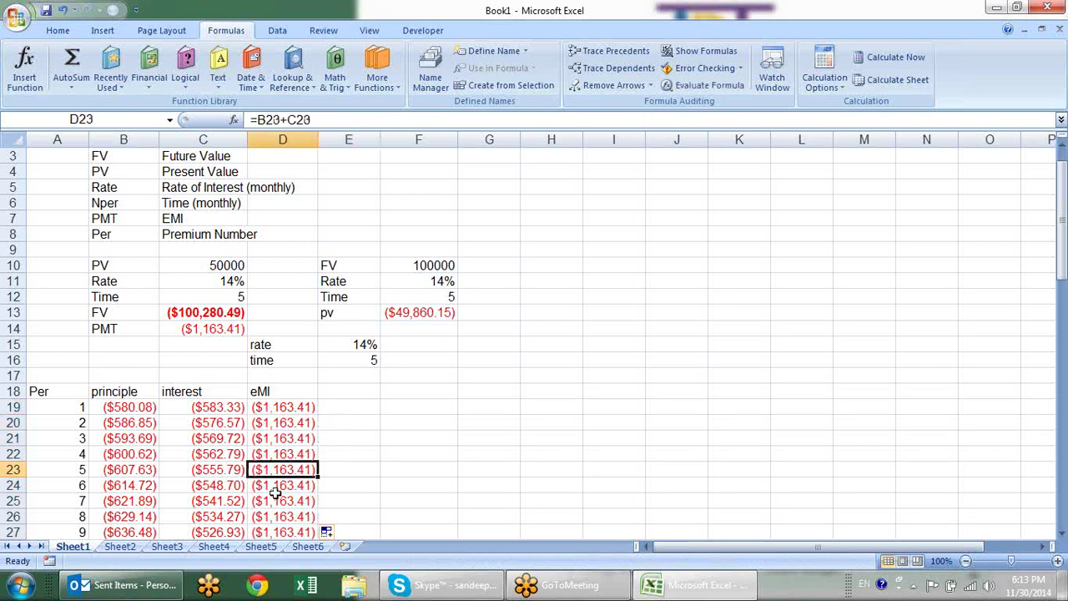
{"action": "left_click", "coordinate": [276, 496]}
{"action": "left_click", "coordinate": [142, 421]}
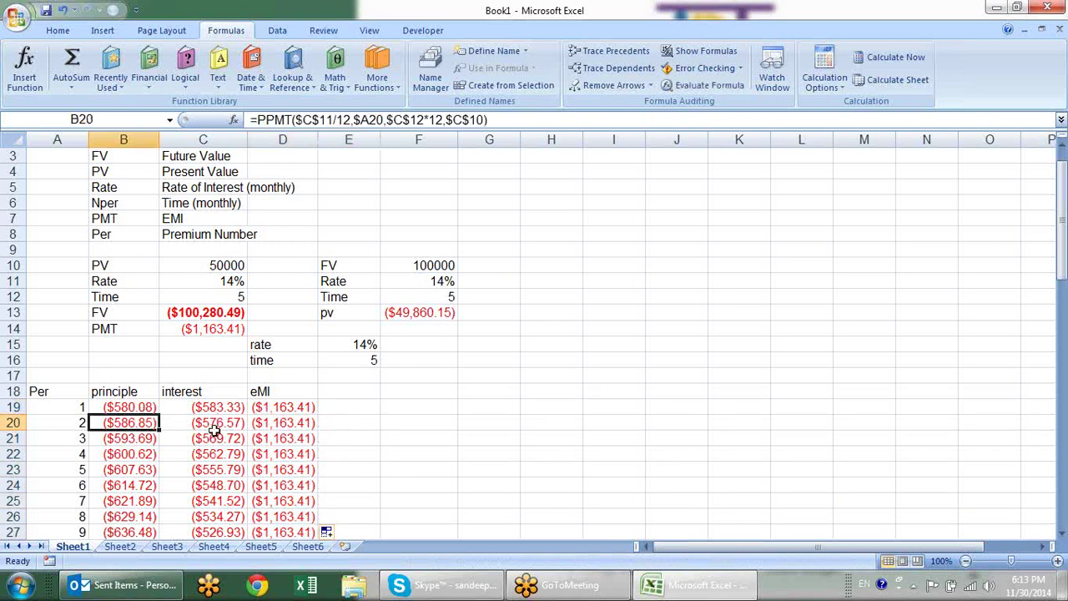
{"action": "left_click", "coordinate": [216, 435]}
{"action": "left_click", "coordinate": [210, 454]}
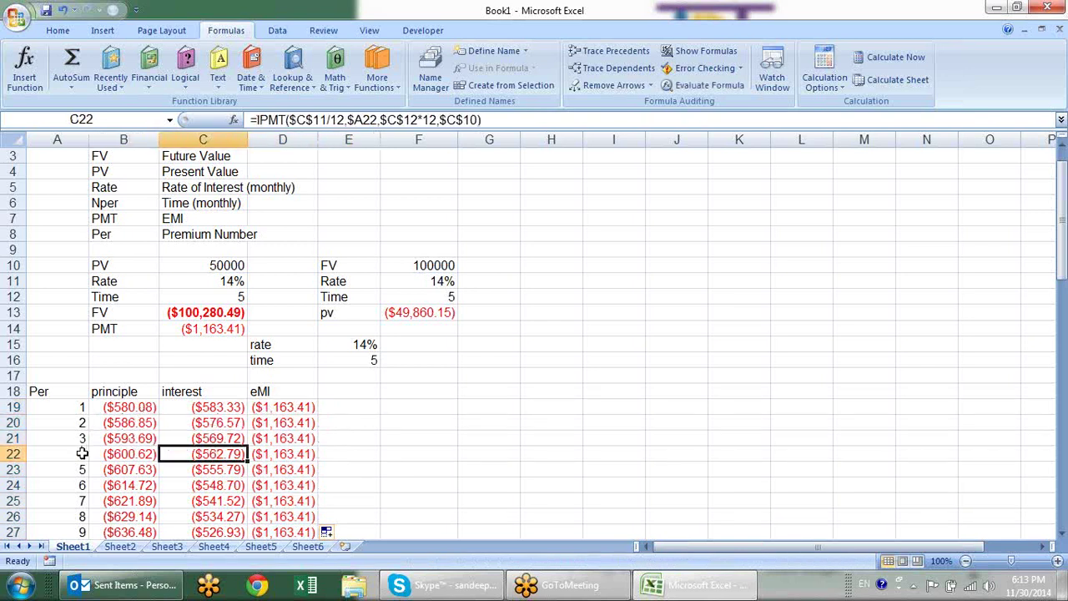
{"action": "left_click", "coordinate": [136, 468]}
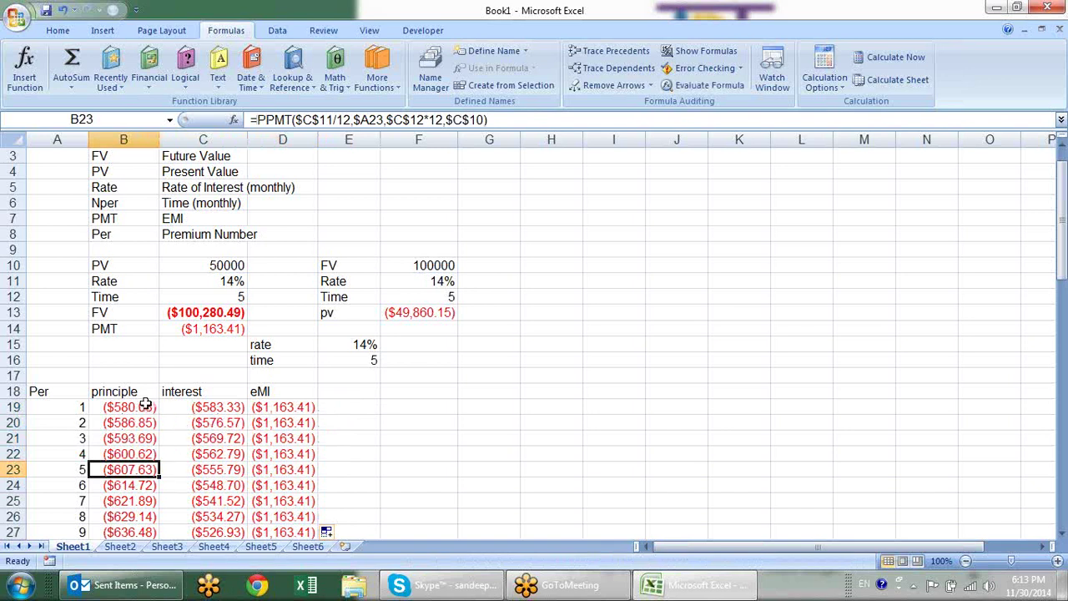
{"action": "left_click", "coordinate": [214, 408]}
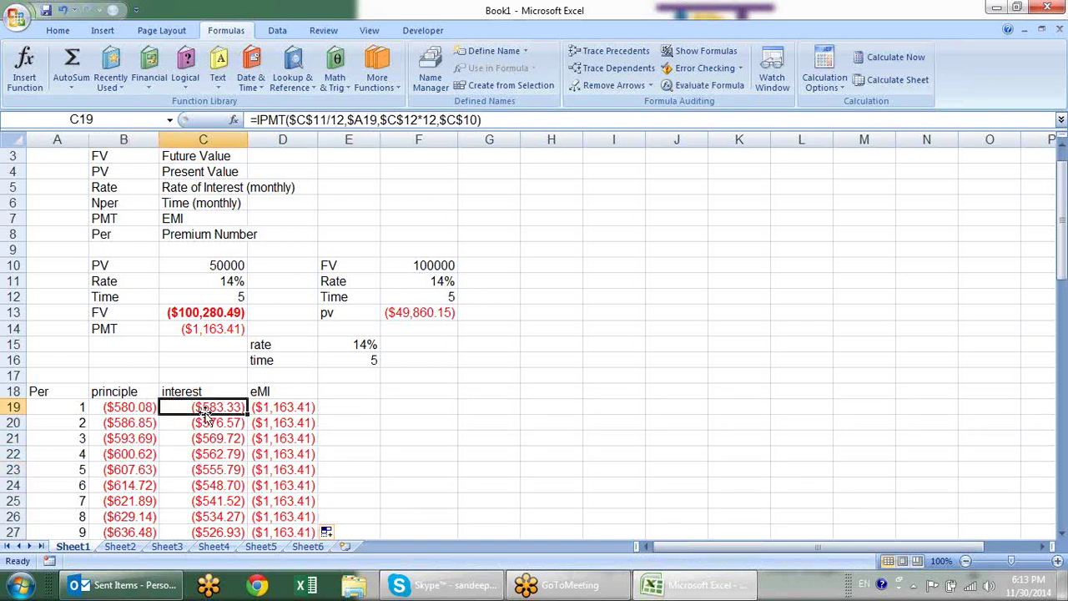
{"action": "left_click", "coordinate": [130, 407]}
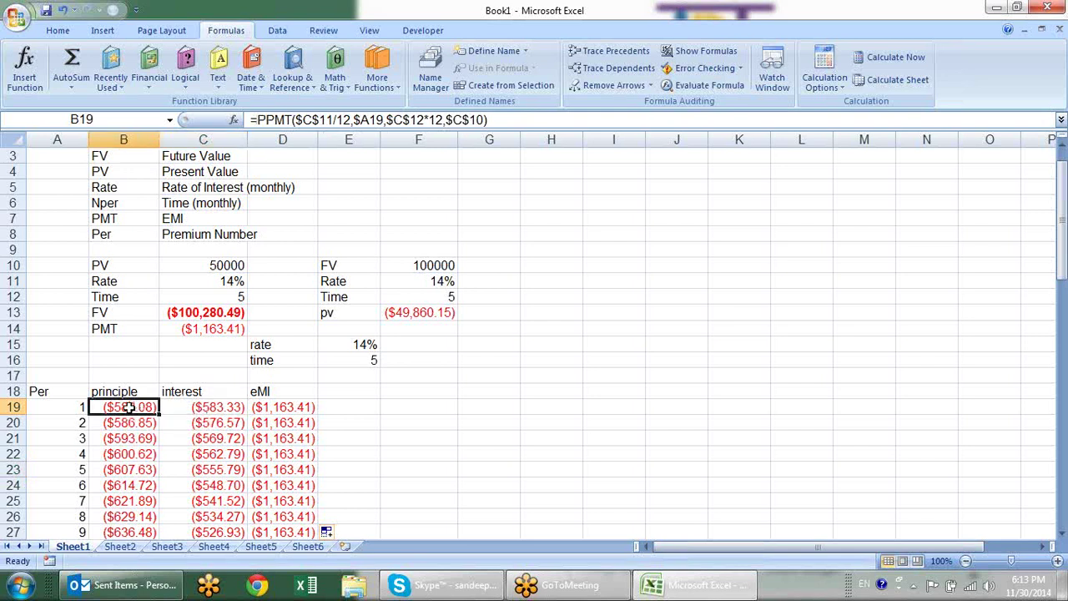
{"action": "left_click", "coordinate": [210, 406]}
{"action": "scroll", "coordinate": [213, 422], "scroll_direction": "down", "scroll_amount": 2}
{"action": "scroll", "coordinate": [250, 413], "scroll_direction": "down", "scroll_amount": 2}
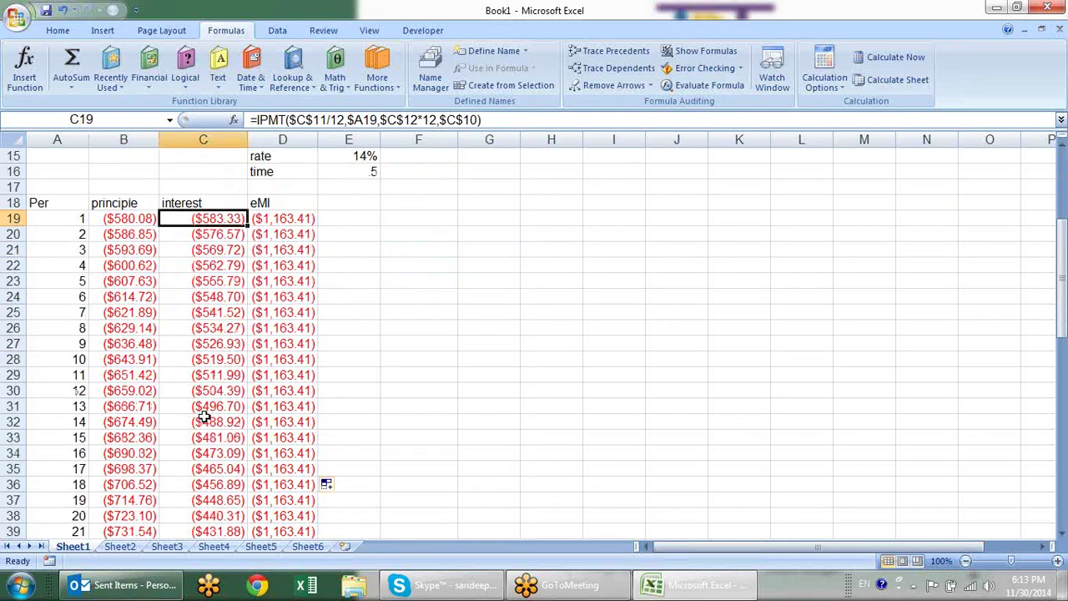
{"action": "scroll", "coordinate": [201, 411], "scroll_direction": "down", "scroll_amount": 3}
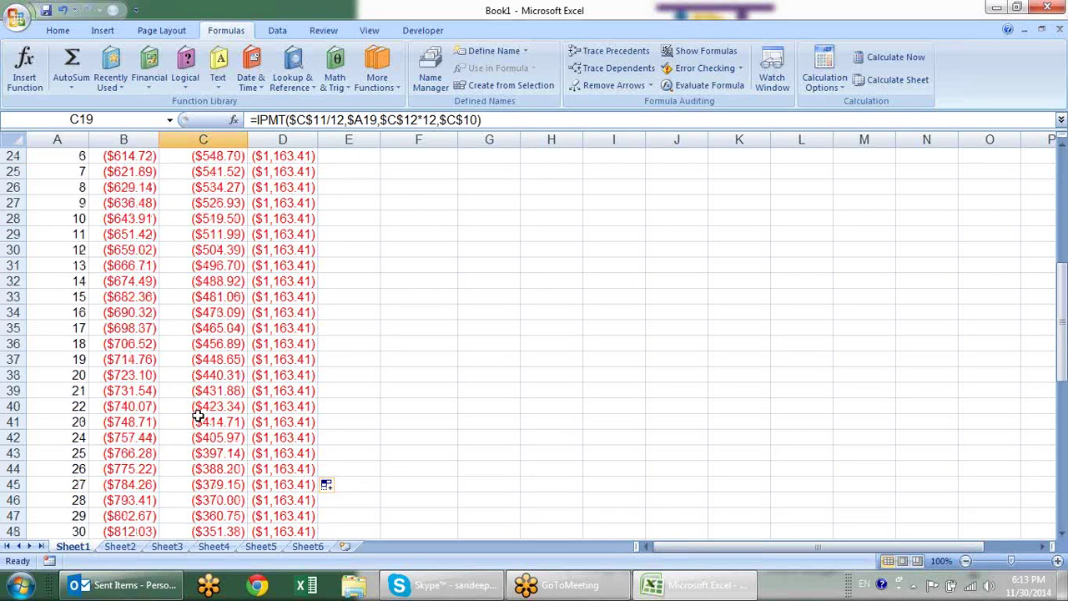
{"action": "left_click", "coordinate": [7, 438]}
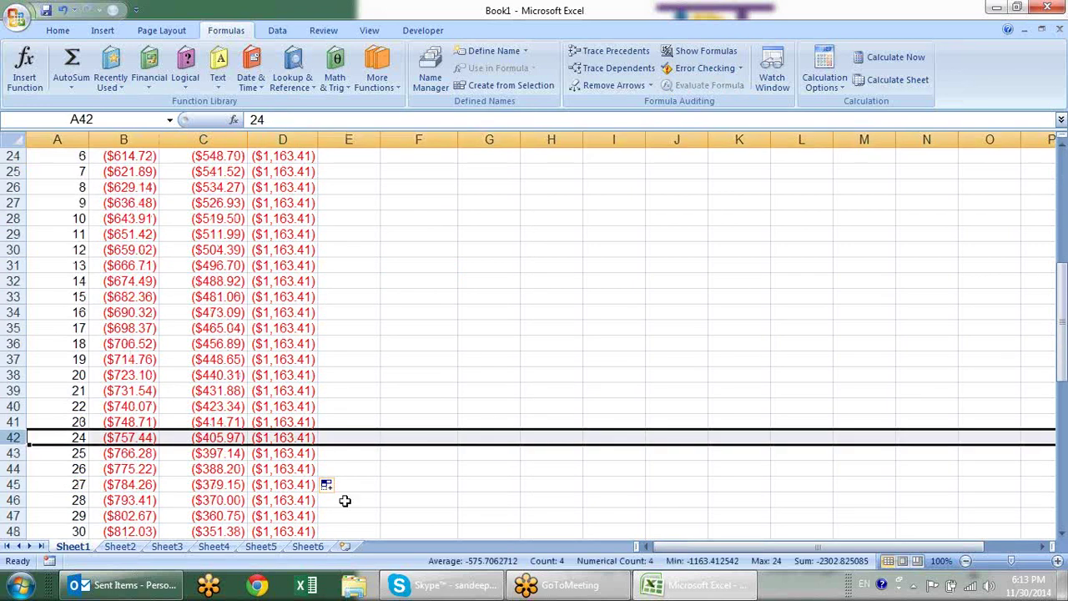
{"action": "left_click", "coordinate": [300, 436]}
{"action": "left_click_drag", "start_coordinate": [301, 437], "coordinate": [125, 392]}
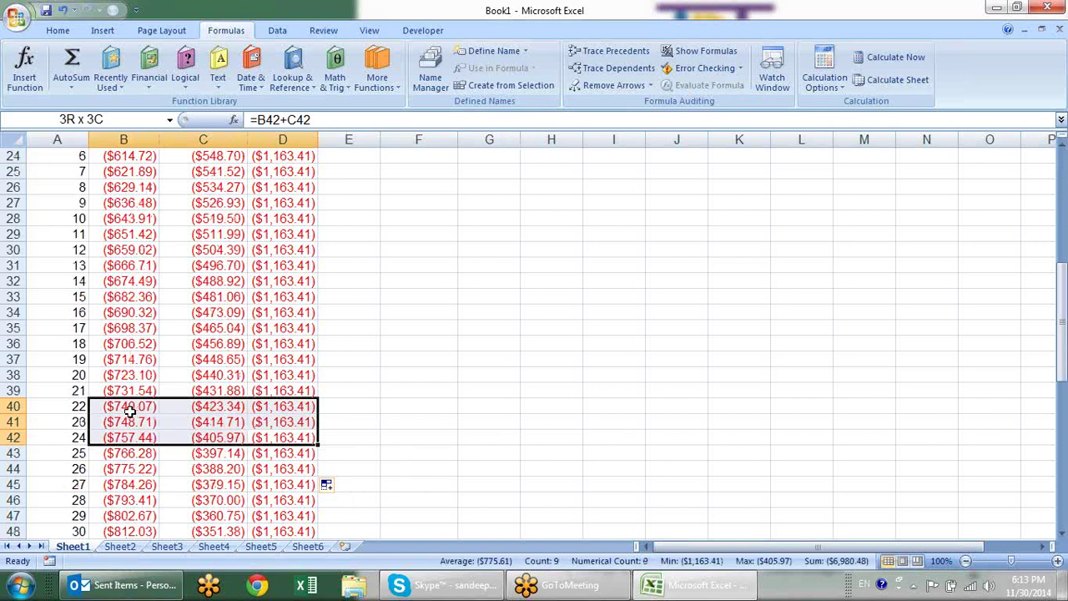
{"action": "left_click_drag", "start_coordinate": [219, 436], "coordinate": [214, 312]}
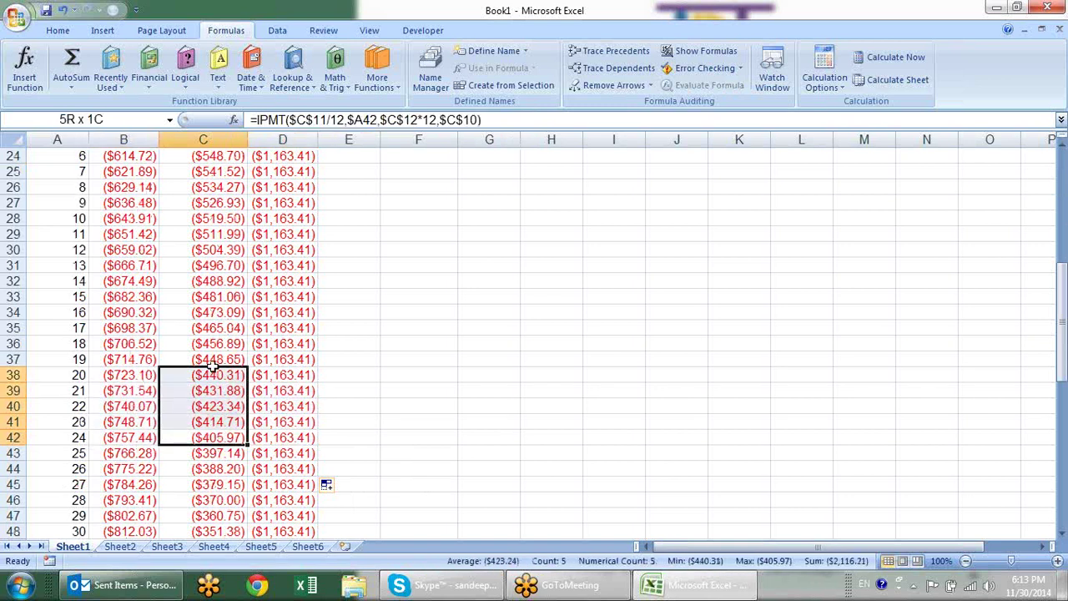
{"action": "left_click_drag", "start_coordinate": [146, 435], "coordinate": [136, 334]}
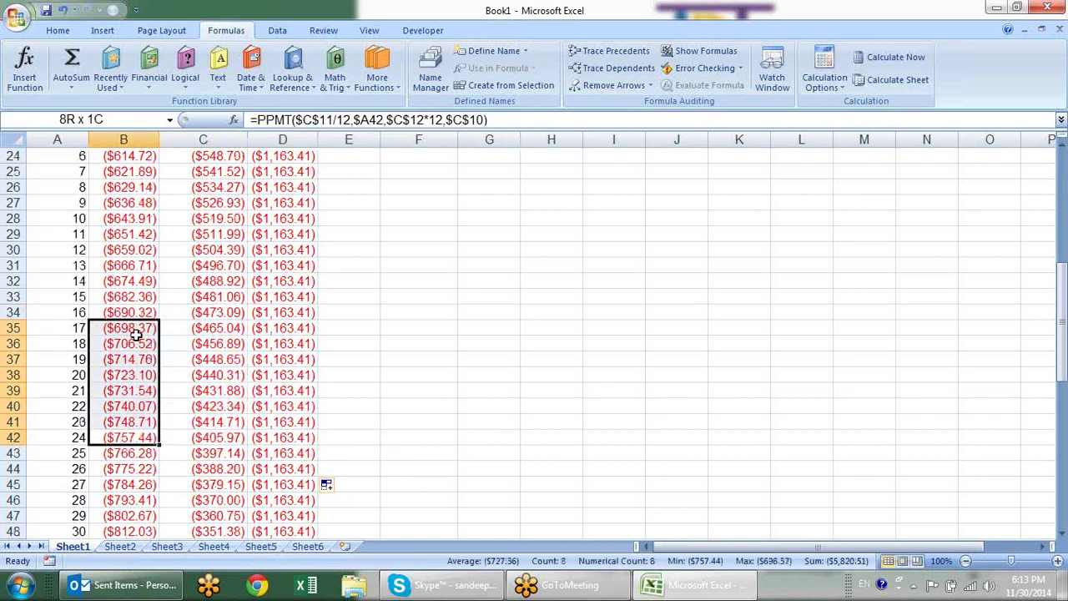
{"action": "left_click", "coordinate": [282, 421]}
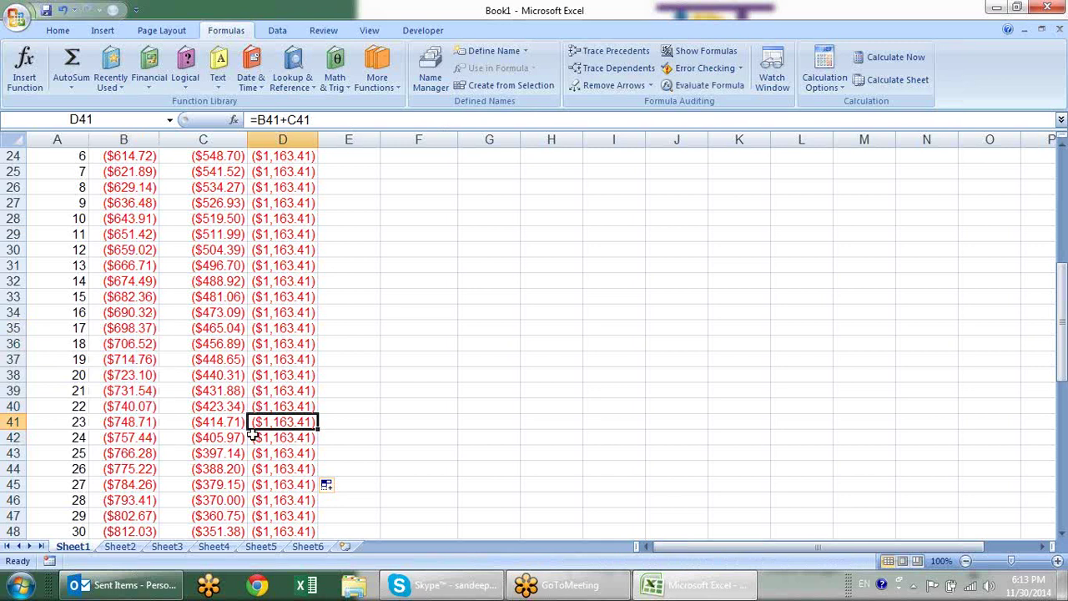
{"action": "scroll", "coordinate": [251, 405], "scroll_direction": "down", "scroll_amount": 7}
{"action": "scroll", "coordinate": [252, 404], "scroll_direction": "down", "scroll_amount": 7}
{"action": "scroll", "coordinate": [240, 325], "scroll_direction": "up", "scroll_amount": 1}
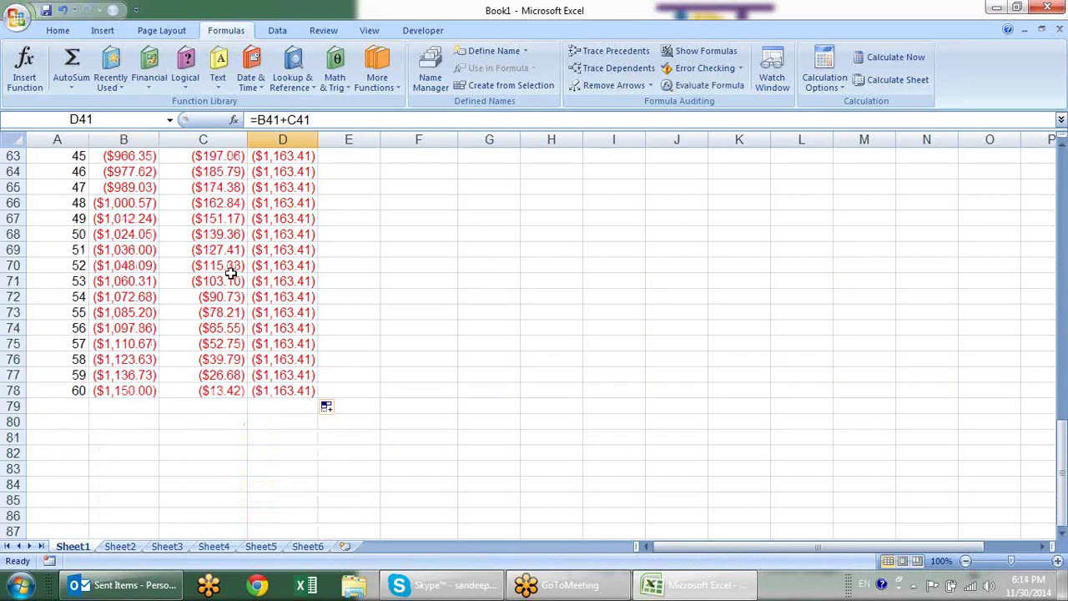
{"action": "left_click", "coordinate": [231, 266]}
{"action": "left_click", "coordinate": [218, 297]}
{"action": "left_click", "coordinate": [217, 328]}
{"action": "left_click", "coordinate": [222, 374]}
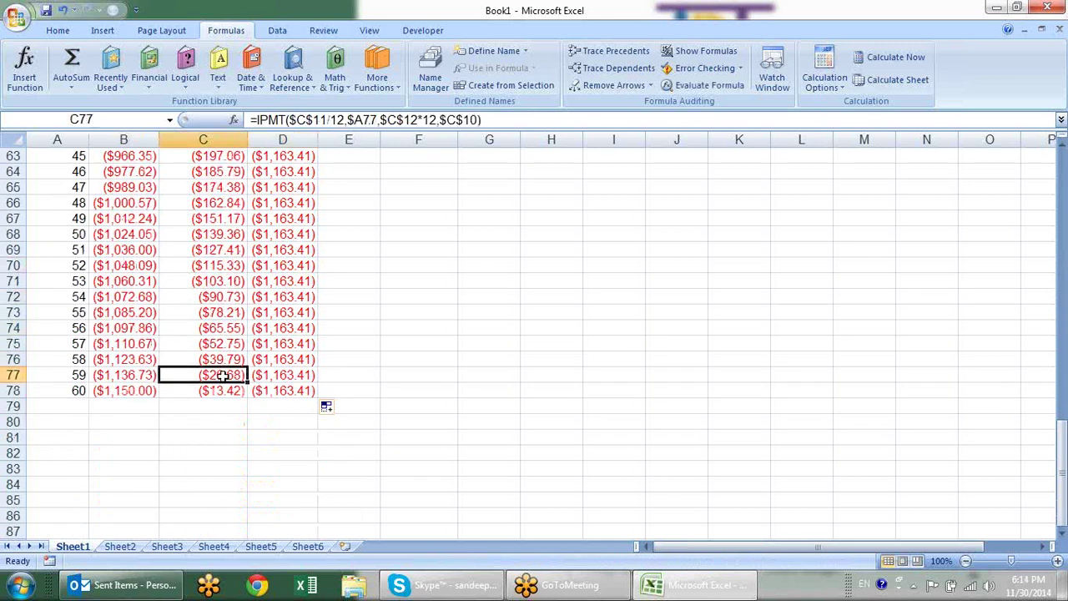
{"action": "left_click", "coordinate": [139, 315]}
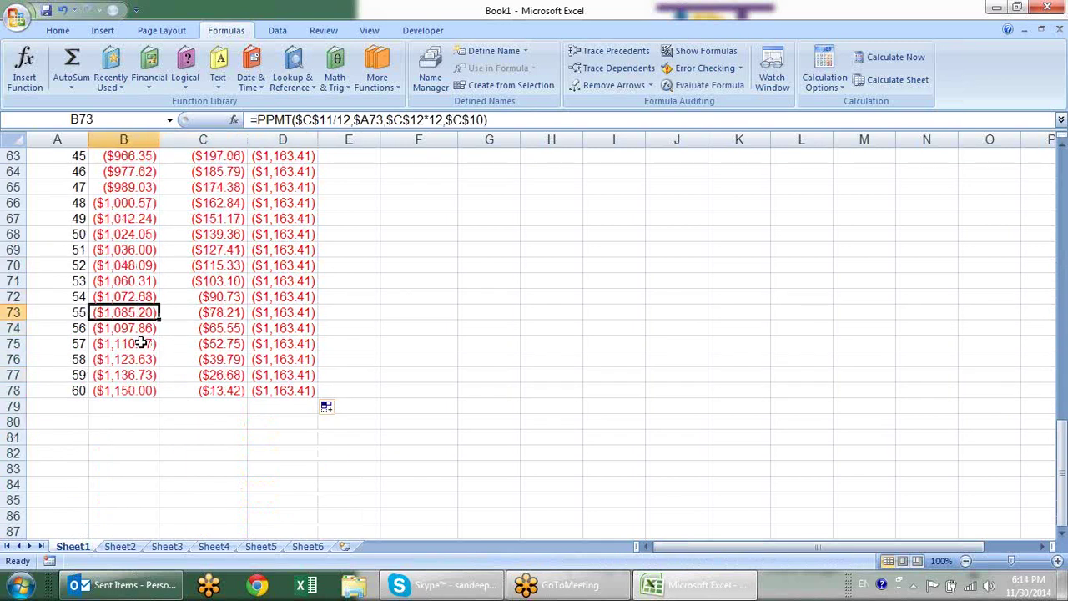
{"action": "left_click", "coordinate": [141, 343]}
{"action": "left_click", "coordinate": [129, 361]}
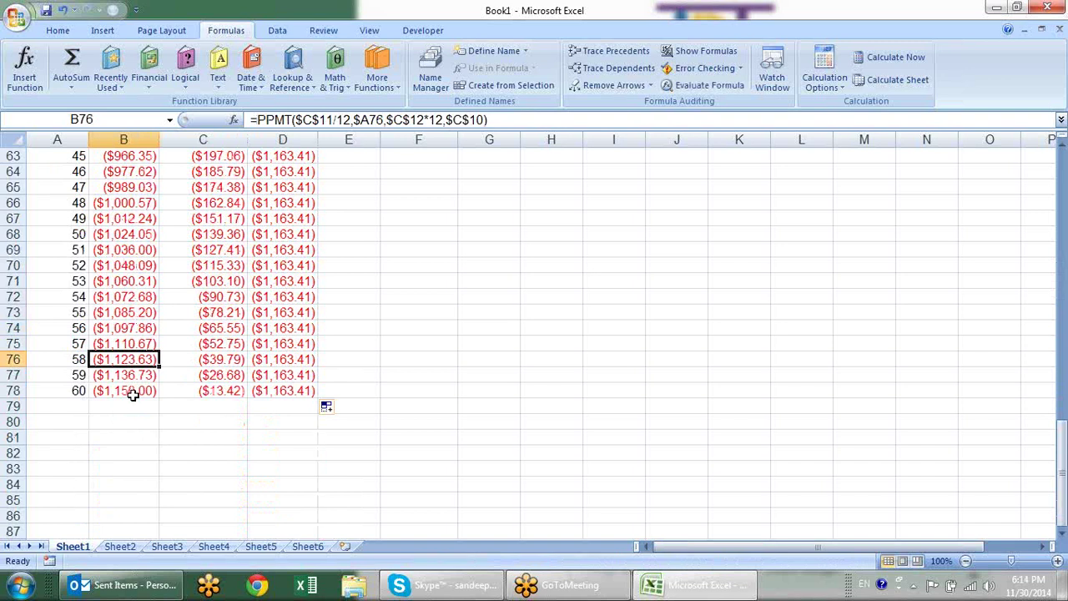
{"action": "left_click", "coordinate": [133, 389]}
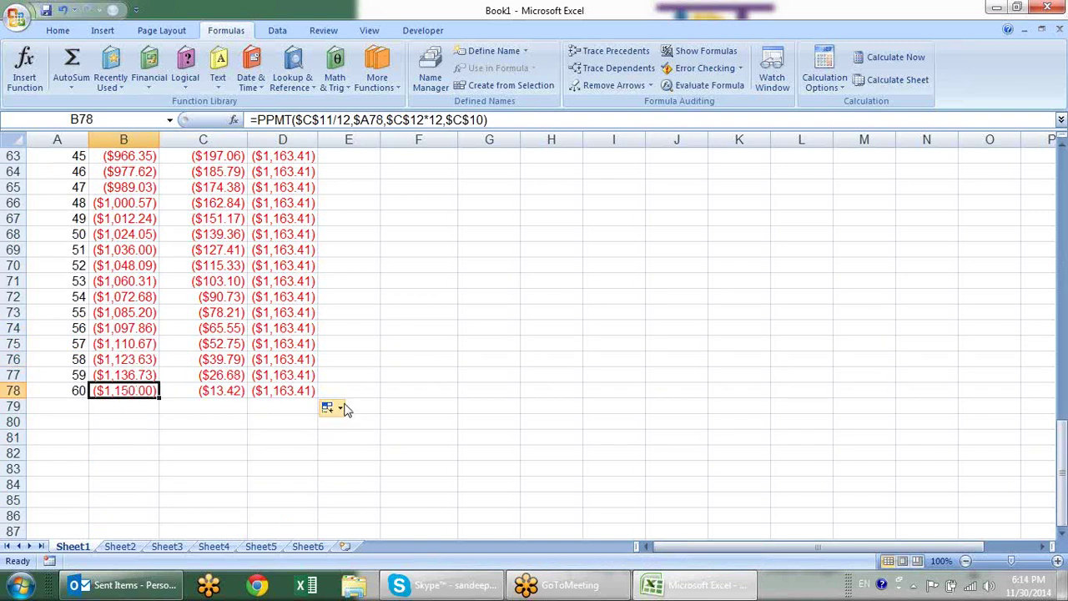
{"action": "scroll", "coordinate": [387, 401], "scroll_direction": "up", "scroll_amount": 8}
{"action": "scroll", "coordinate": [387, 402], "scroll_direction": "up", "scroll_amount": 9}
{"action": "scroll", "coordinate": [186, 384], "scroll_direction": "up", "scroll_amount": 4}
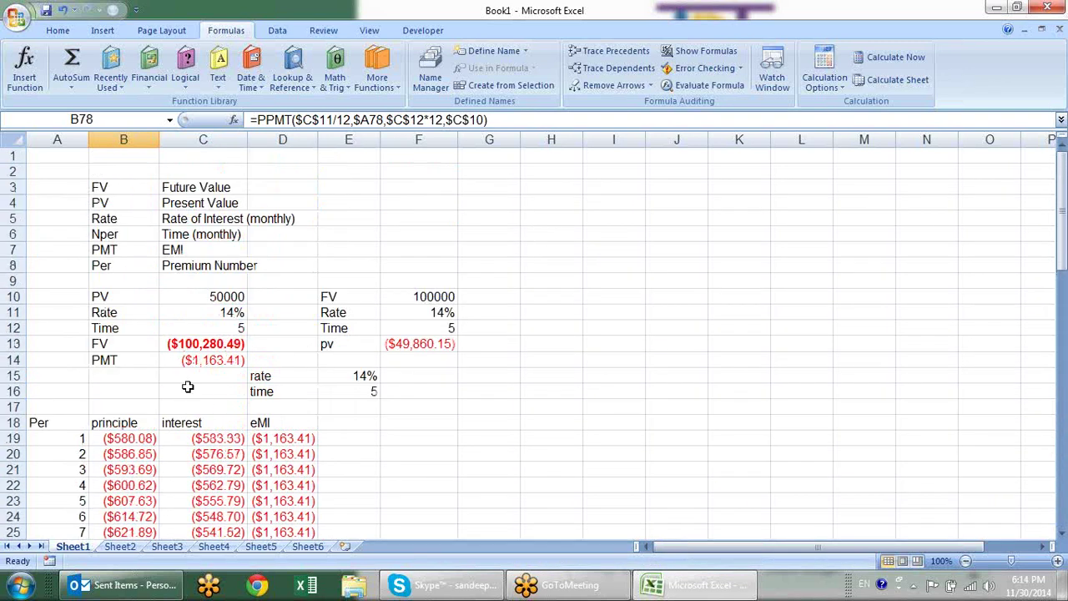
{"action": "scroll", "coordinate": [258, 384], "scroll_direction": "down", "scroll_amount": 3}
{"action": "left_click", "coordinate": [142, 267]}
{"action": "scroll", "coordinate": [530, 394], "scroll_direction": "up", "scroll_amount": 1}
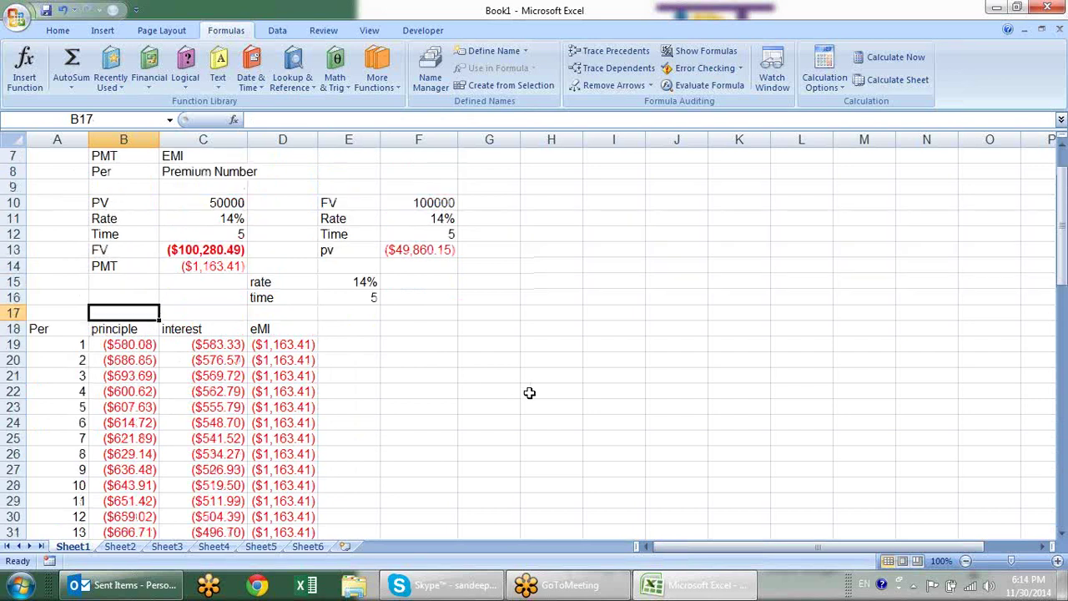
{"action": "scroll", "coordinate": [529, 405], "scroll_direction": "up", "scroll_amount": 2}
- Enter =SUM(B19:B78) in B17 to total the principal column
{"action": "type", "text": "sum"}
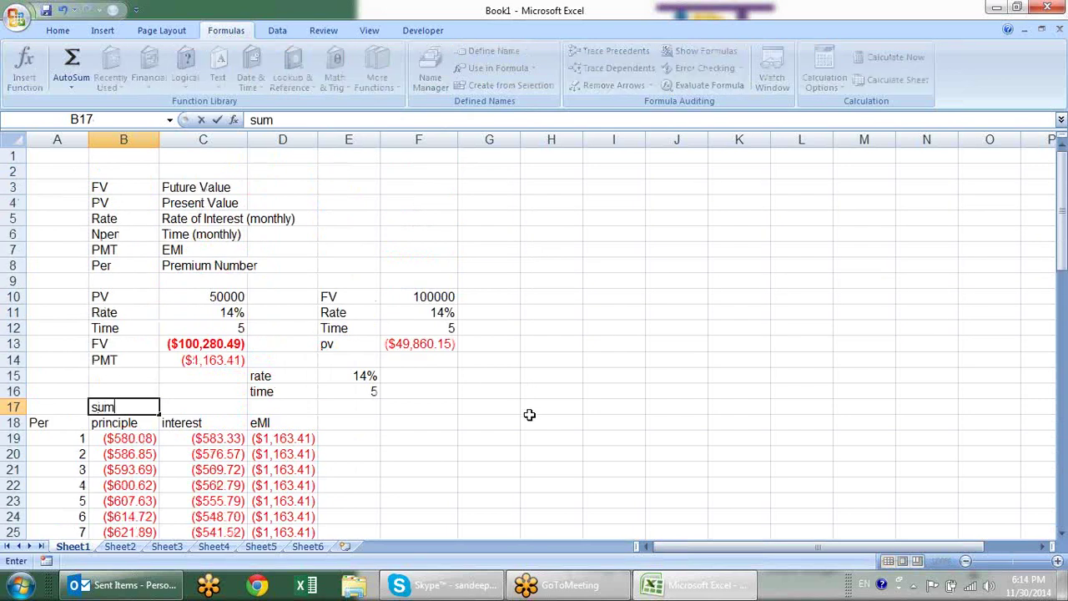
{"action": "key", "text": "BackSpace"}
{"action": "key", "text": "BackSpace"}
{"action": "type", "text": "-"}
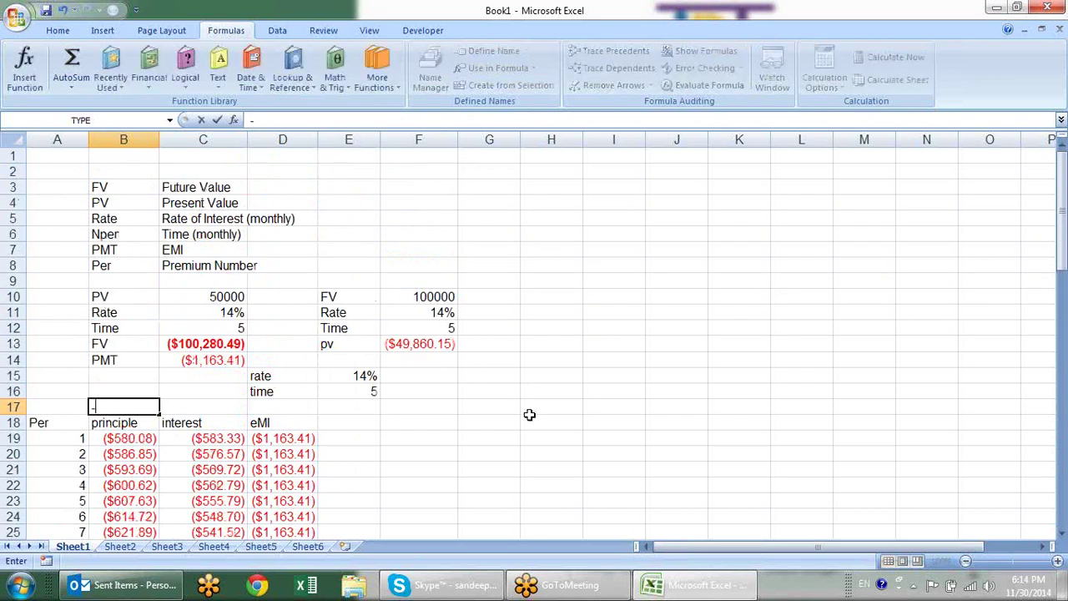
{"action": "key", "text": "BackSpace"}
{"action": "type", "text": "=su"}
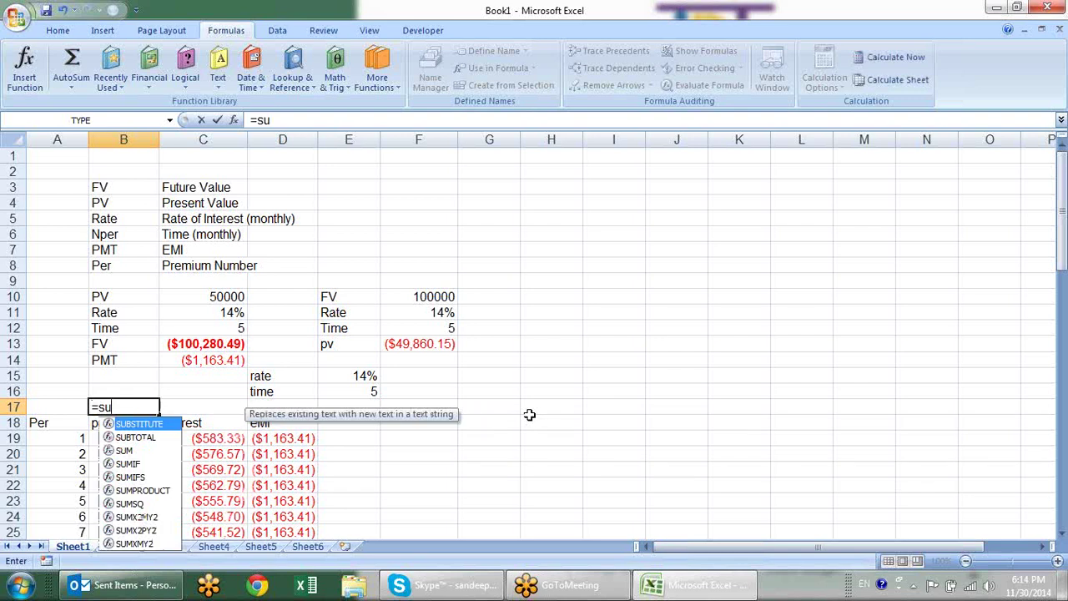
{"action": "type", "text": "m"}
{"action": "key", "text": "Tab"}
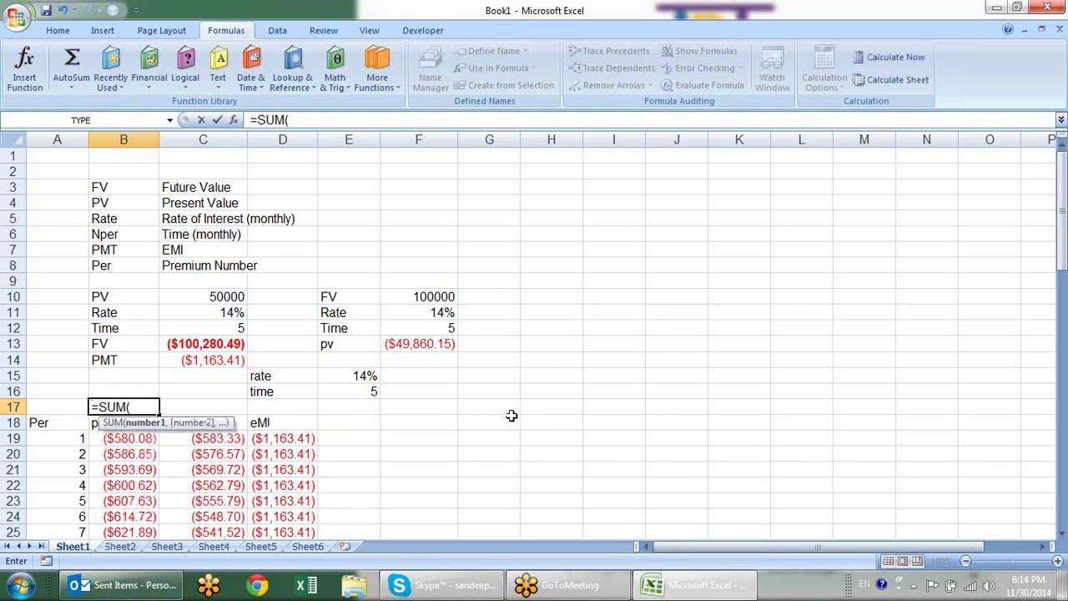
{"action": "left_click", "coordinate": [151, 442]}
{"action": "key", "text": "ctrl+shift+Down"}
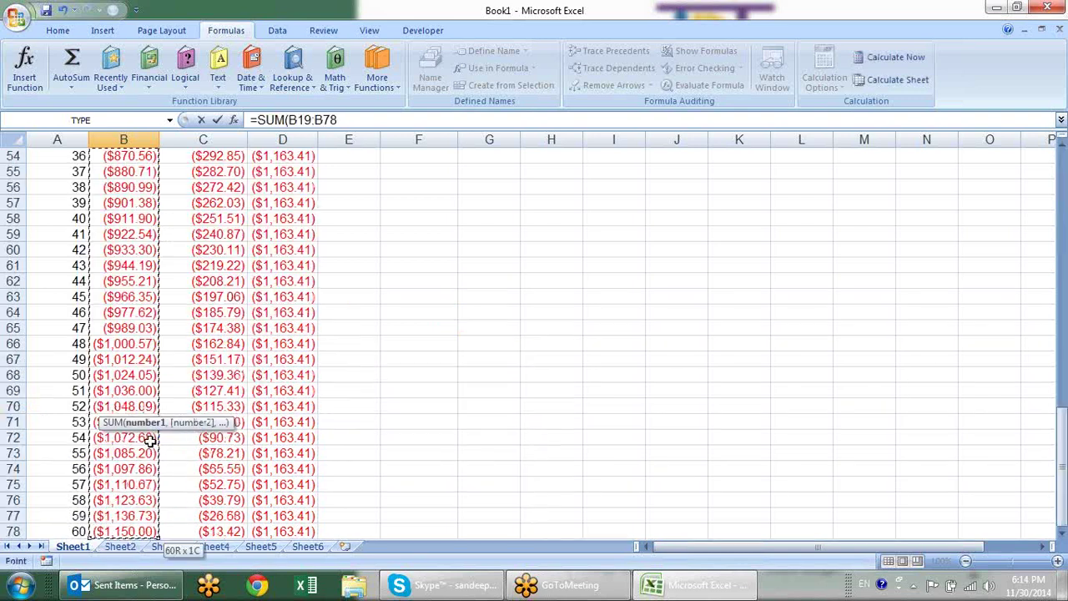
{"action": "key", "text": "Return"}
- Copy the total across to C17:D17, autofit column D, and check the totals
{"action": "scroll", "coordinate": [142, 401], "scroll_direction": "up", "scroll_amount": 1}
{"action": "scroll", "coordinate": [142, 384], "scroll_direction": "up", "scroll_amount": 4}
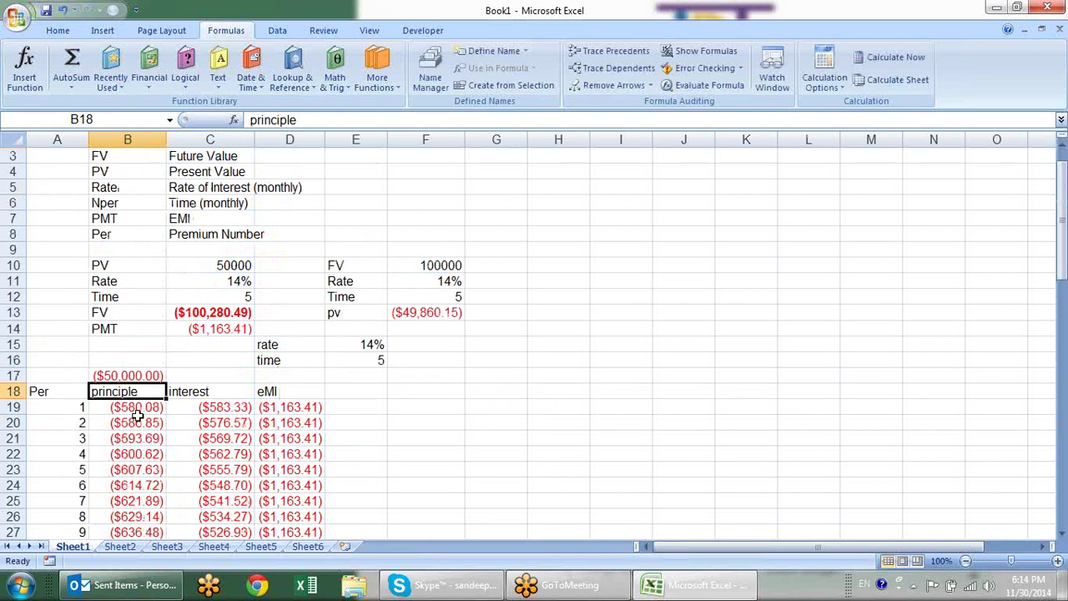
{"action": "left_click", "coordinate": [143, 375]}
{"action": "left_click_drag", "start_coordinate": [166, 383], "coordinate": [349, 391]}
{"action": "left_click", "coordinate": [419, 420]}
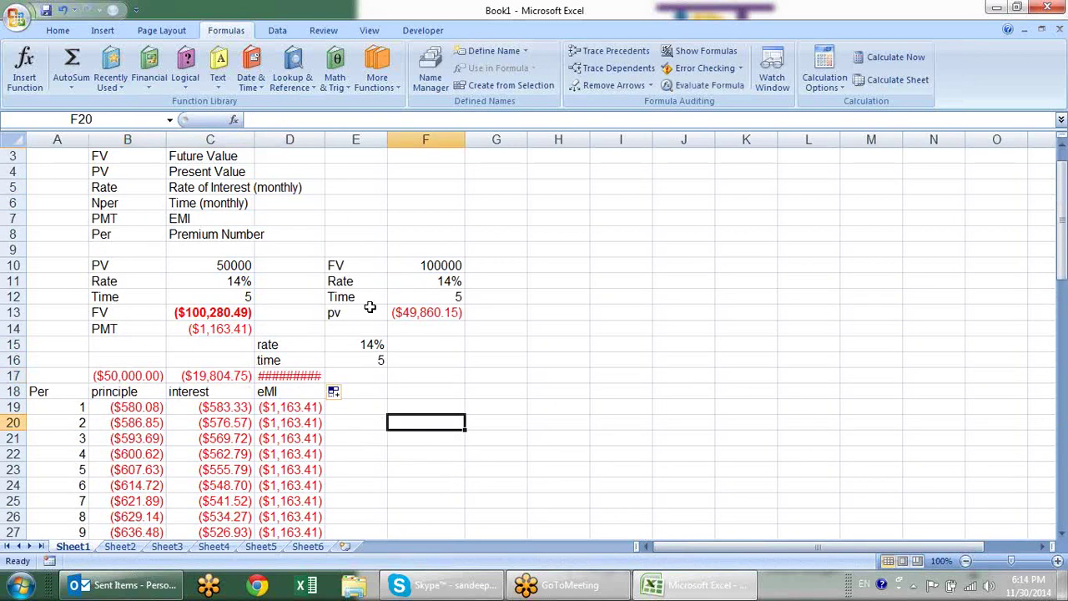
{"action": "double_click", "coordinate": [326, 138]}
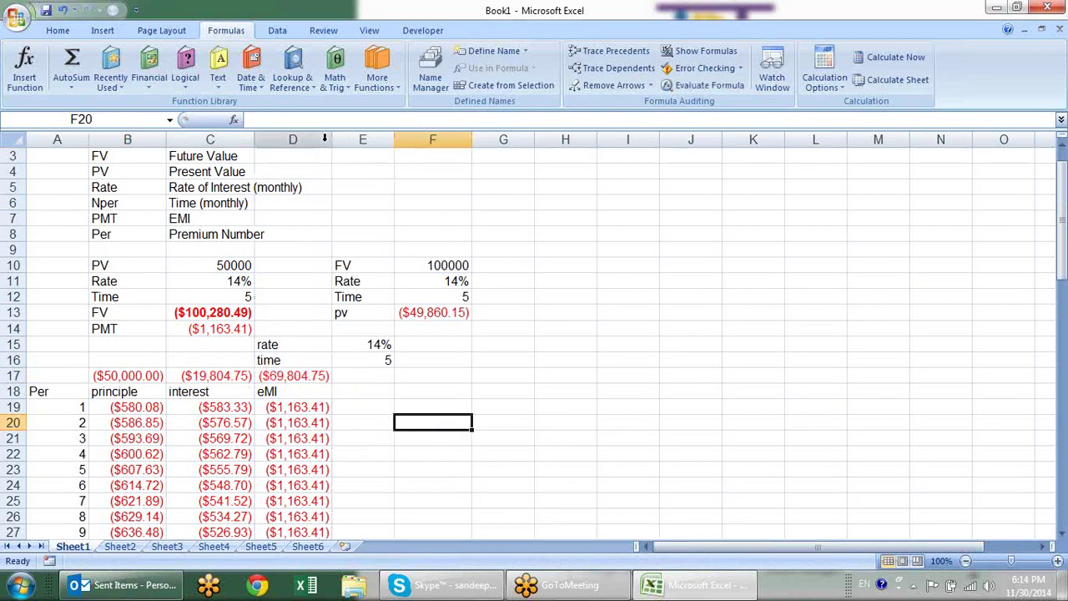
{"action": "left_click", "coordinate": [237, 373]}
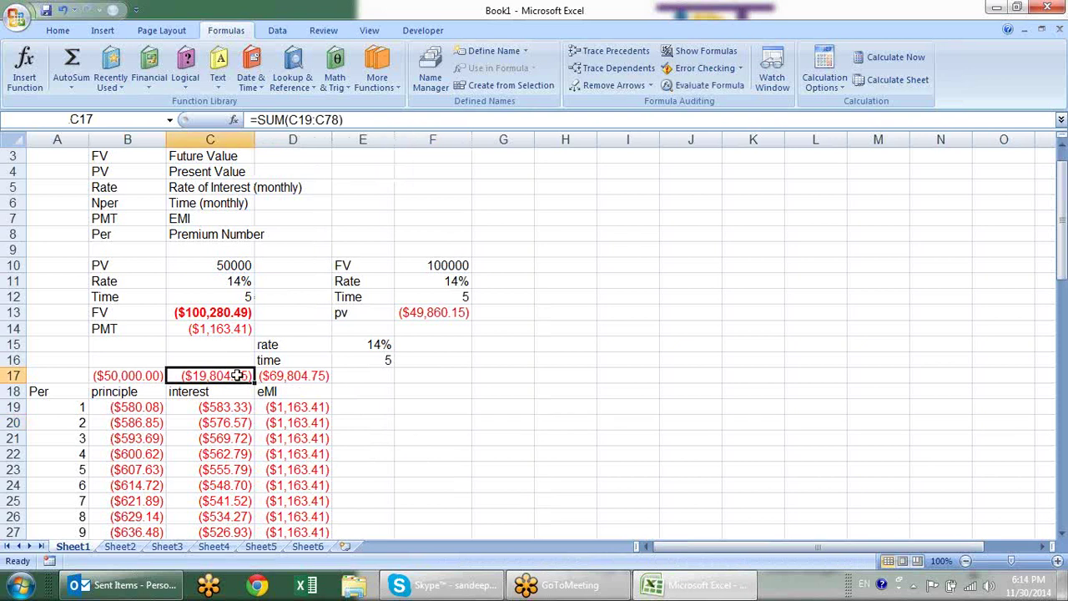
{"action": "left_click", "coordinate": [309, 374]}
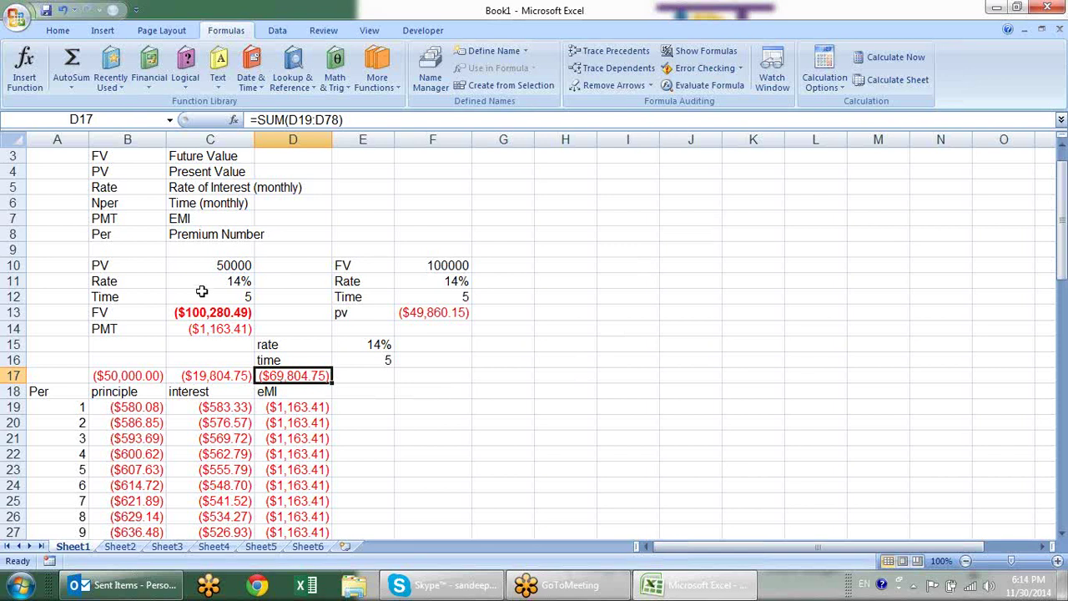
- Review the PV in C10, the total interest in C17 and the per-period IPMT formulas
{"action": "left_click", "coordinate": [221, 265]}
{"action": "left_click", "coordinate": [225, 377]}
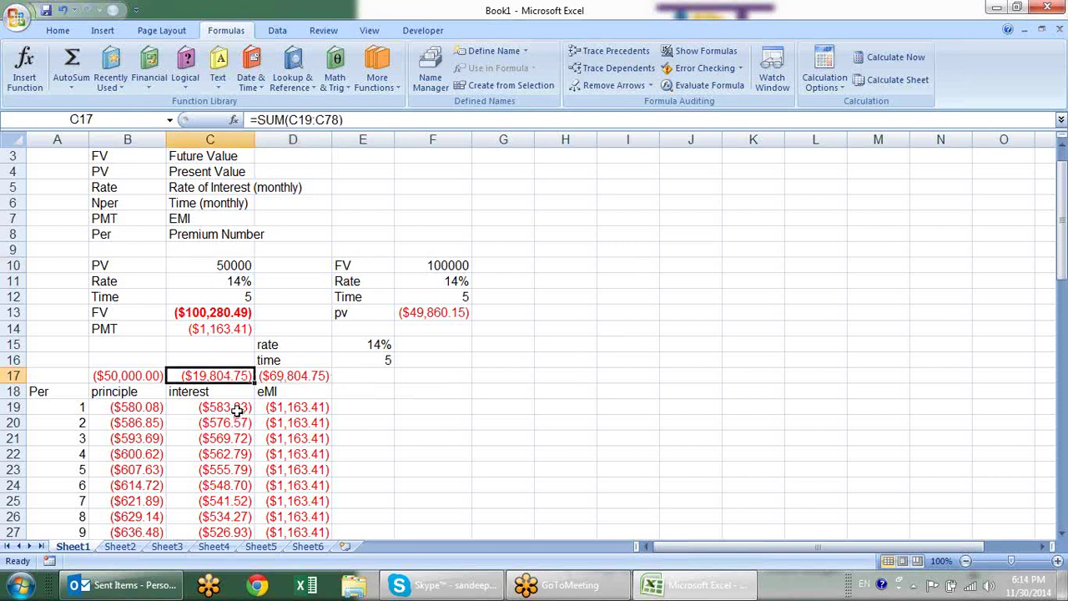
{"action": "left_click", "coordinate": [235, 408]}
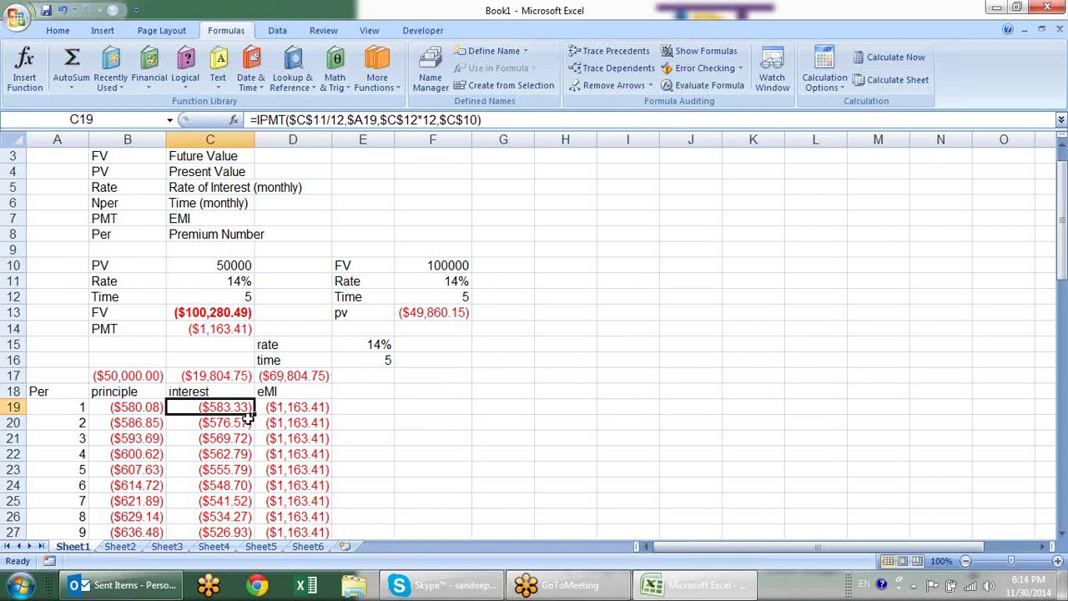
{"action": "scroll", "coordinate": [249, 418], "scroll_direction": "down", "scroll_amount": 4}
{"action": "scroll", "coordinate": [234, 421], "scroll_direction": "down", "scroll_amount": 6}
{"action": "scroll", "coordinate": [219, 424], "scroll_direction": "up", "scroll_amount": 9}
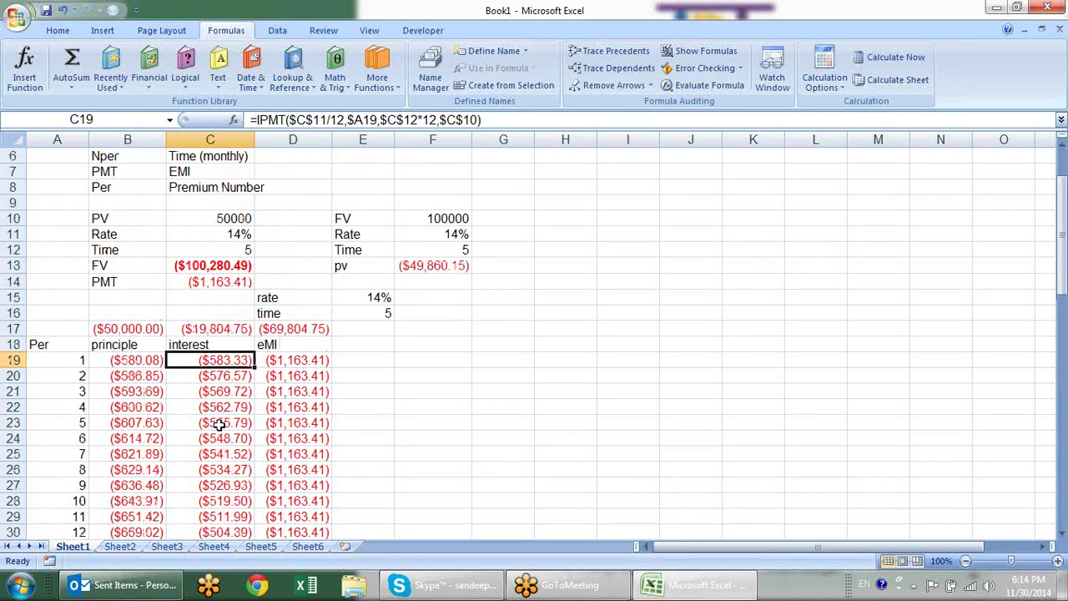
{"action": "scroll", "coordinate": [218, 424], "scroll_direction": "up", "scroll_amount": 2}
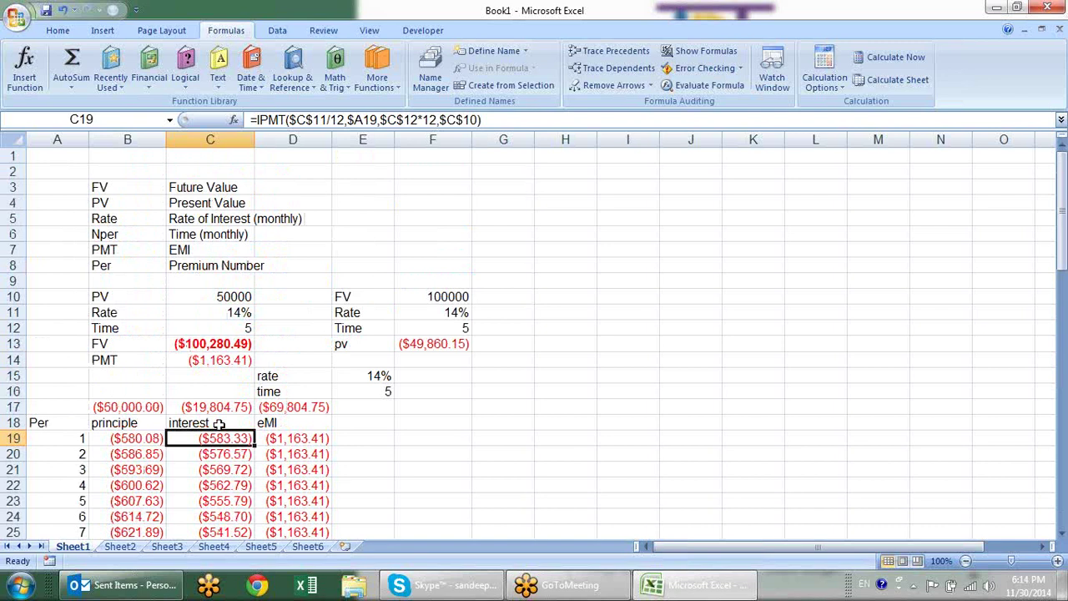
{"action": "left_click", "coordinate": [532, 376]}
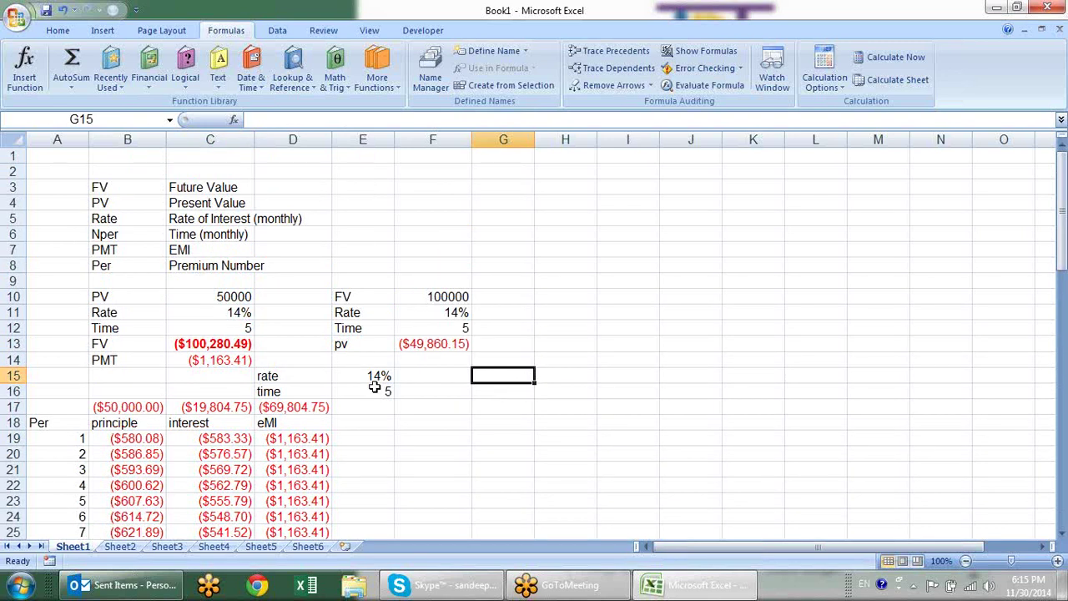
{"action": "left_click", "coordinate": [246, 437]}
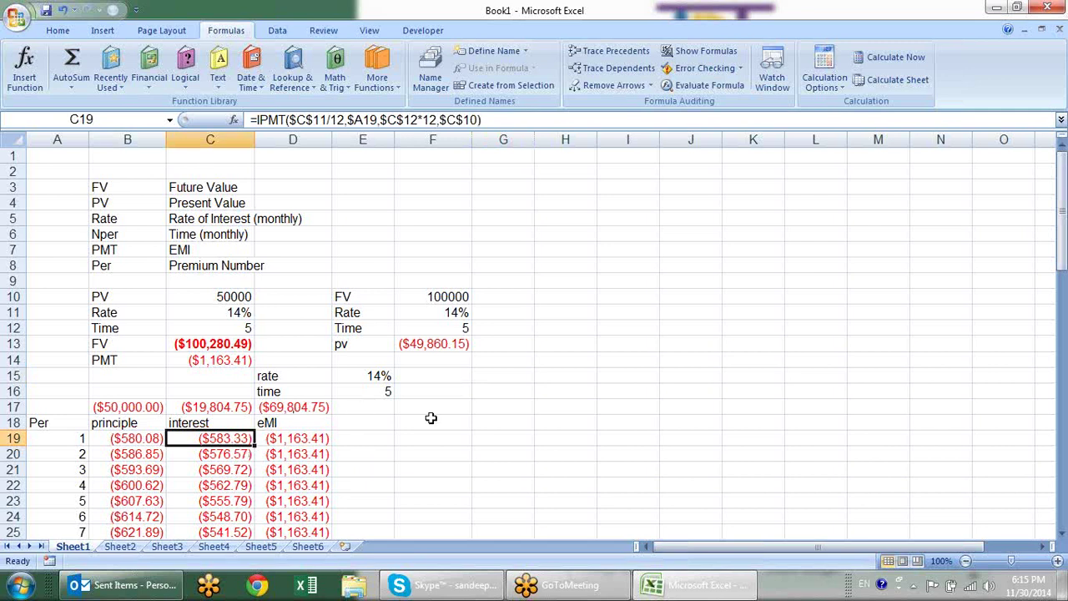
{"action": "scroll", "coordinate": [371, 437], "scroll_direction": "down", "scroll_amount": 1}
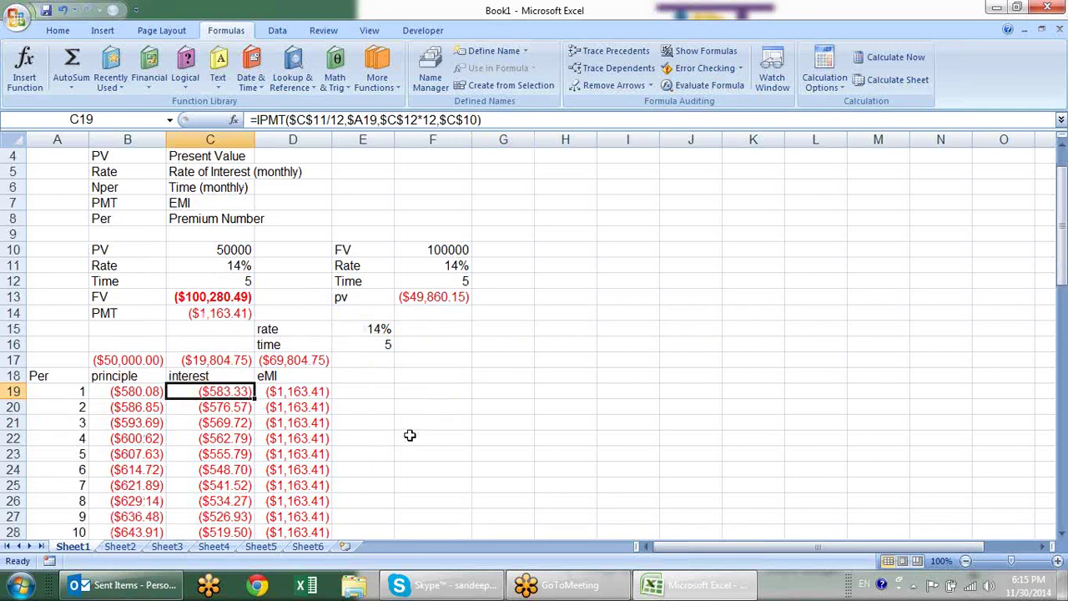
{"action": "left_click", "coordinate": [247, 434]}
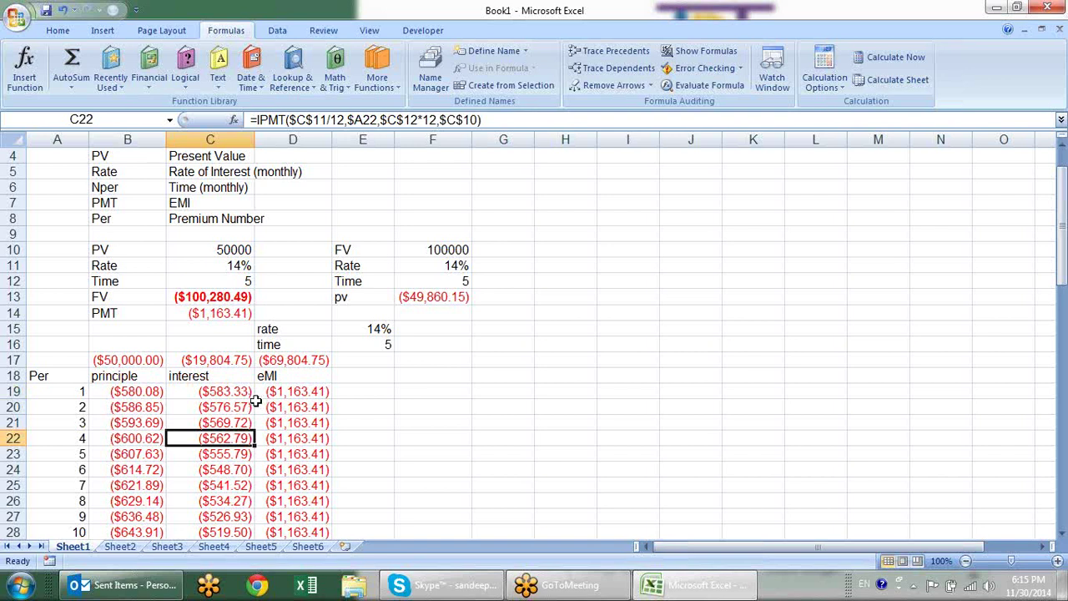
{"action": "left_click", "coordinate": [247, 392]}
{"action": "left_click", "coordinate": [243, 408]}
{"action": "left_click", "coordinate": [239, 436]}
{"action": "left_click", "coordinate": [240, 458]}
{"action": "left_click", "coordinate": [230, 484]}
{"action": "left_click", "coordinate": [228, 440]}
{"action": "left_click", "coordinate": [235, 392]}
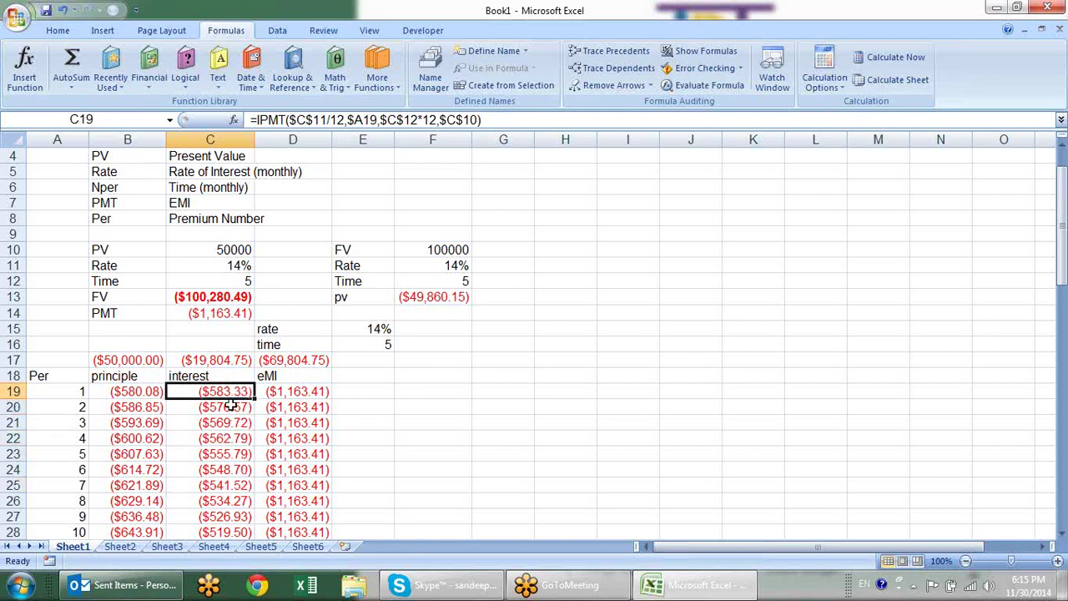
{"action": "left_click", "coordinate": [230, 422]}
{"action": "left_click", "coordinate": [231, 438]}
{"action": "left_click", "coordinate": [230, 388]}
{"action": "scroll", "coordinate": [242, 436], "scroll_direction": "down", "scroll_amount": 1}
{"action": "scroll", "coordinate": [249, 436], "scroll_direction": "down", "scroll_amount": 4}
{"action": "scroll", "coordinate": [249, 438], "scroll_direction": "up", "scroll_amount": 6}
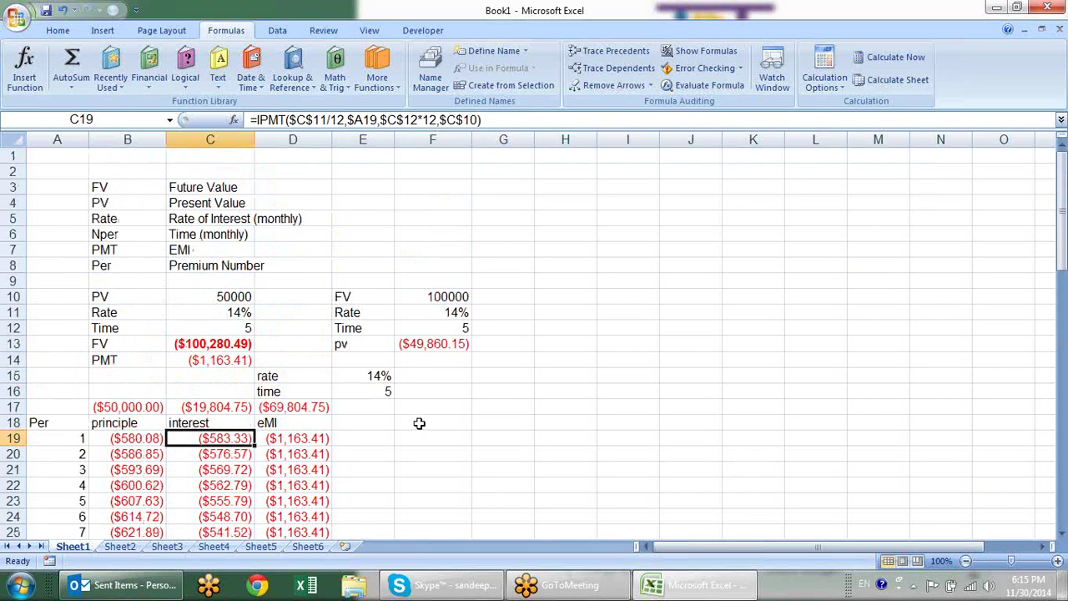
{"action": "left_click", "coordinate": [208, 407]}
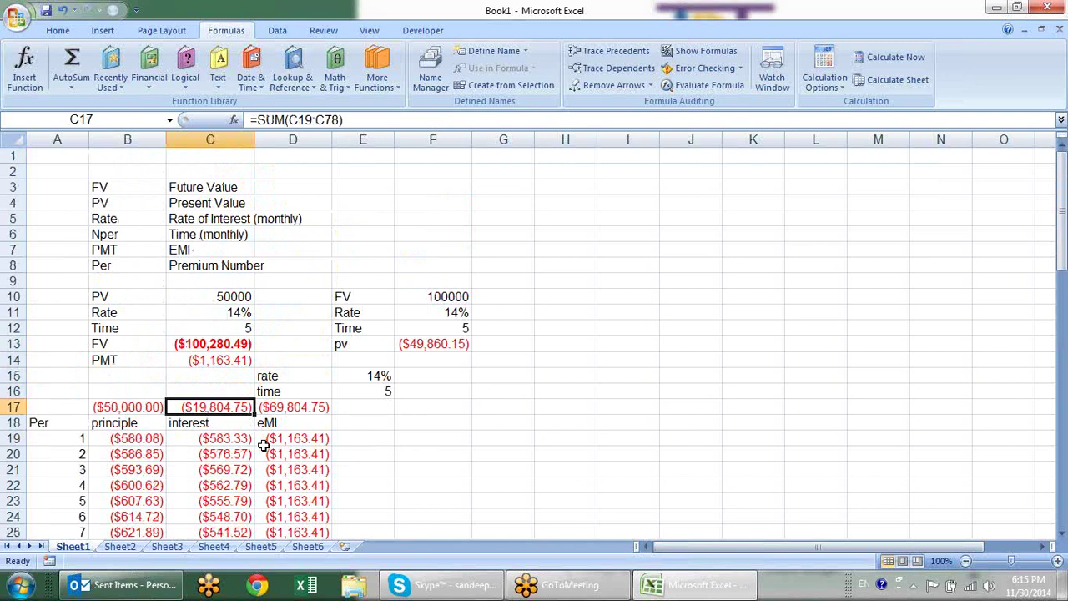
- Enter =SUM(IPMT(C11/12,ROW(1:60),C12*12,C10)) in F16, returning ($583.33)
{"action": "left_click", "coordinate": [497, 385]}
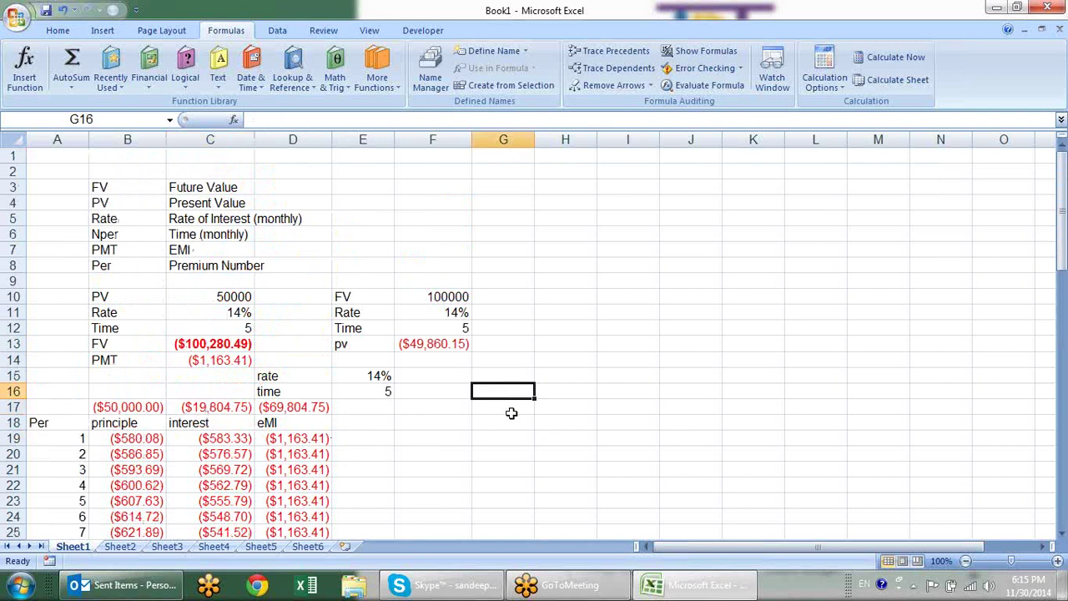
{"action": "left_click", "coordinate": [469, 393]}
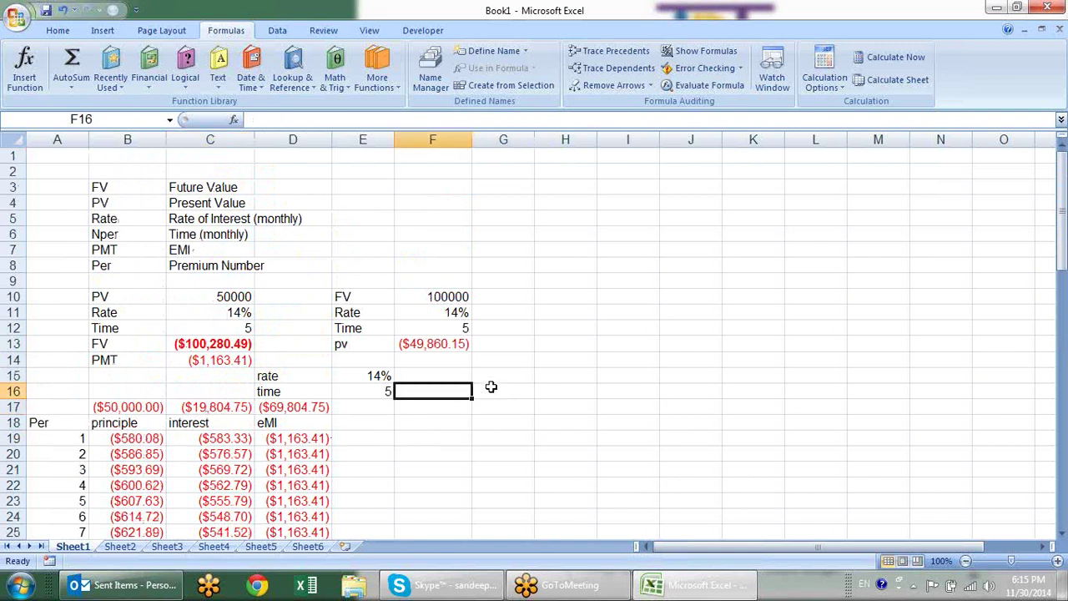
{"action": "left_click", "coordinate": [491, 386]}
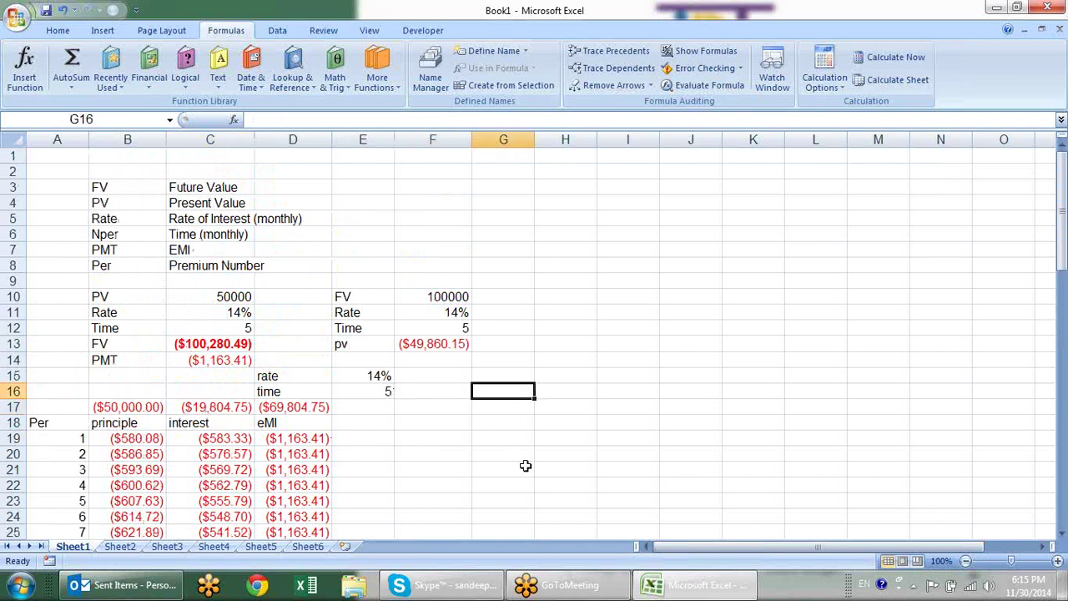
{"action": "left_click", "coordinate": [445, 395]}
{"action": "type", "text": "="}
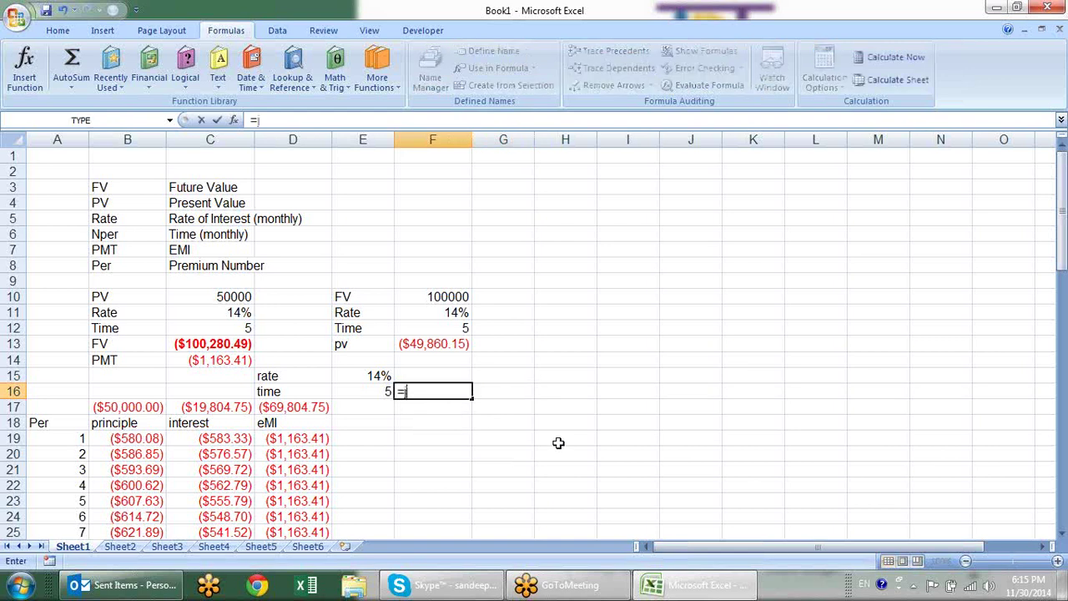
{"action": "type", "text": "sum"}
{"action": "key", "text": "Tab"}
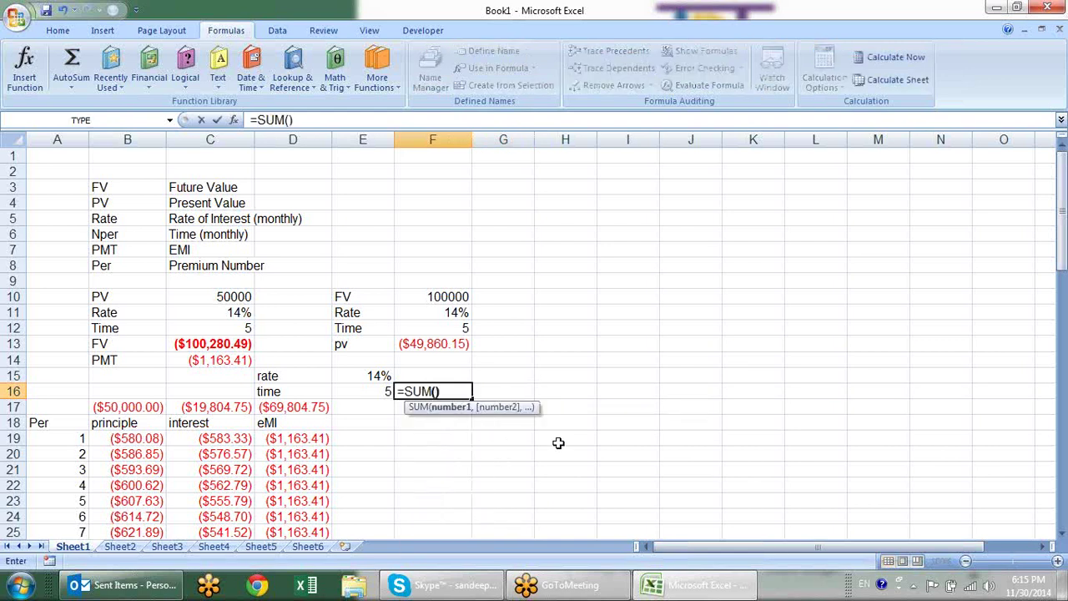
{"action": "left_click", "coordinate": [437, 390]}
{"action": "type", "text": "i"}
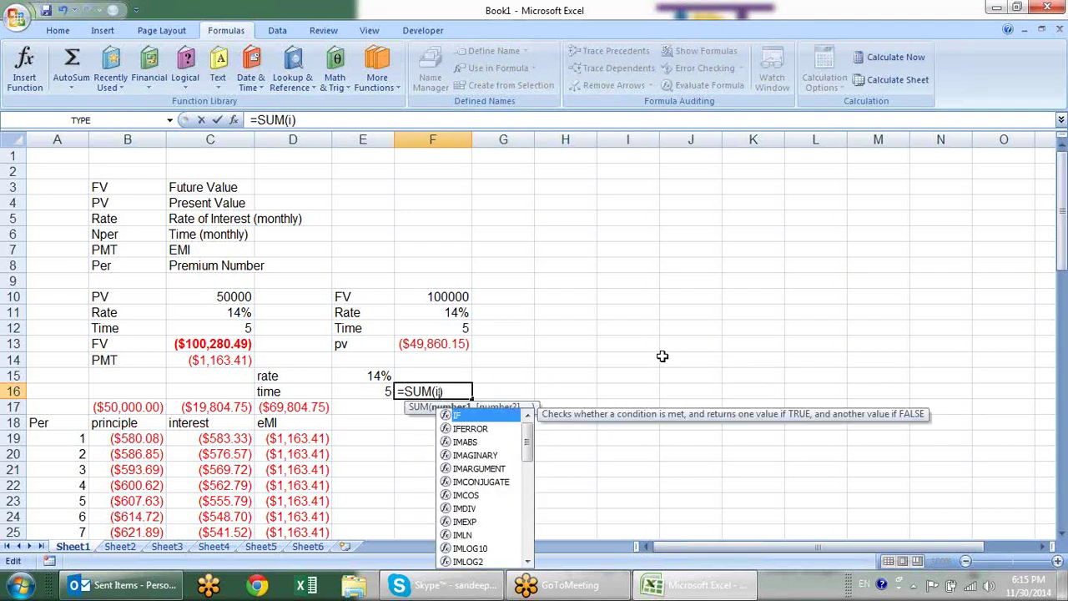
{"action": "type", "text": "p"}
{"action": "key", "text": "Tab"}
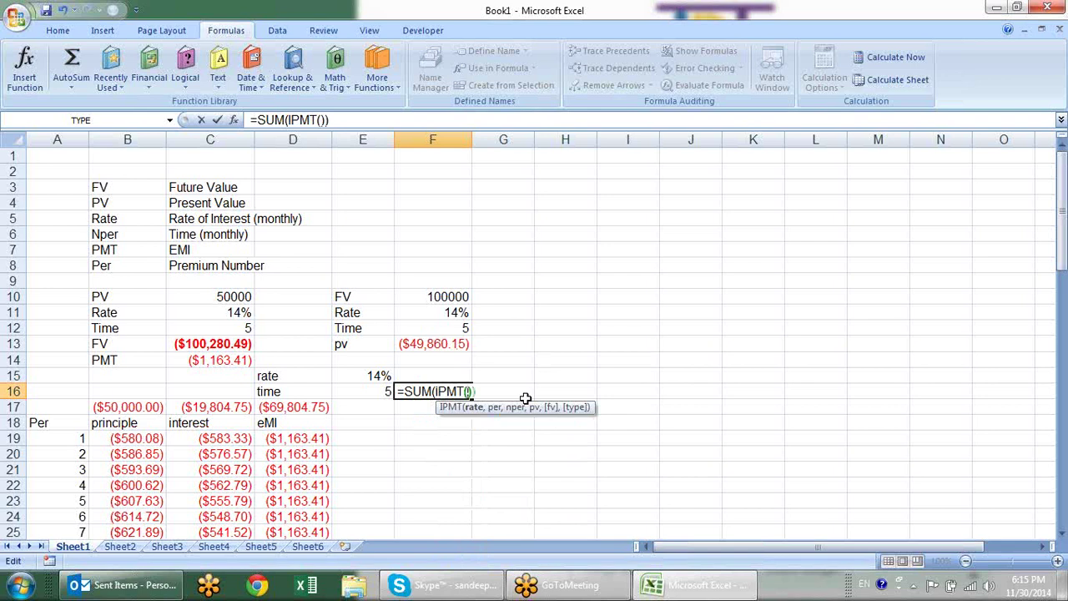
{"action": "left_click", "coordinate": [465, 391]}
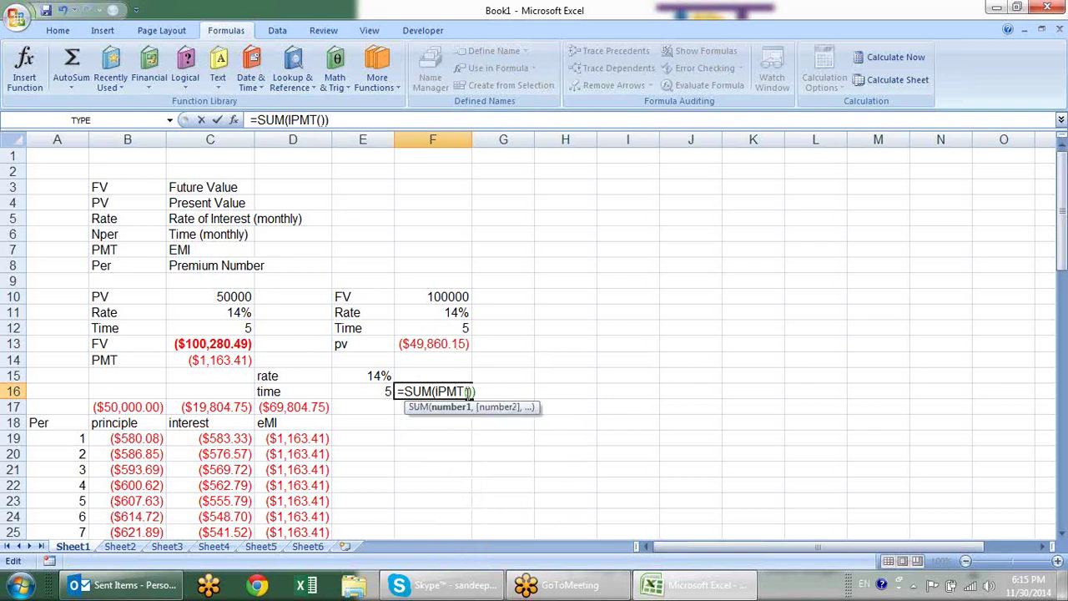
{"action": "left_click", "coordinate": [224, 314]}
{"action": "type", "text": "/"}
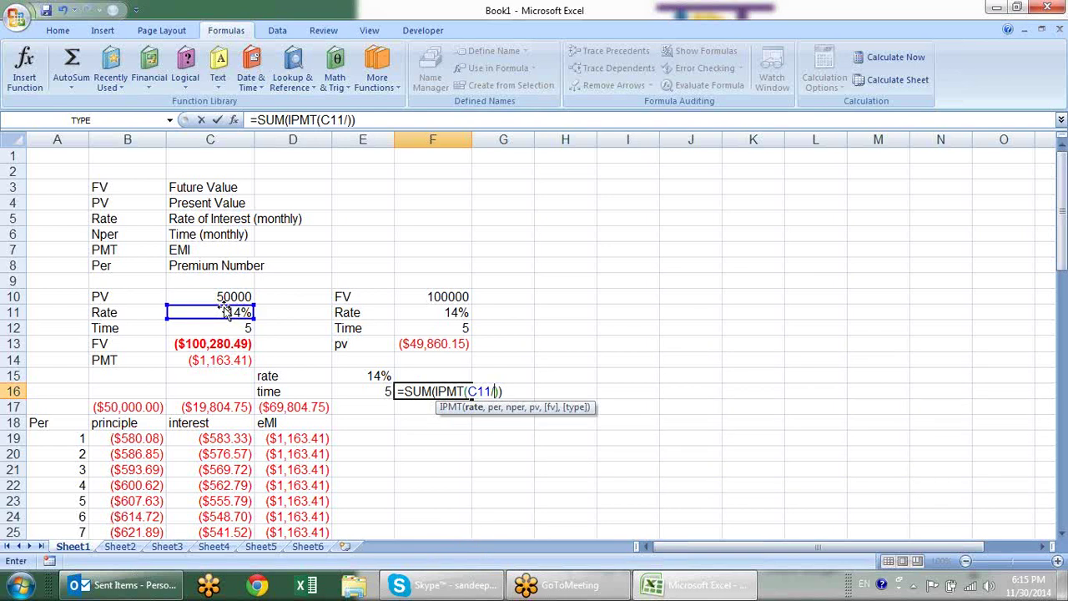
{"action": "type", "text": "12"}
{"action": "type", "text": ","}
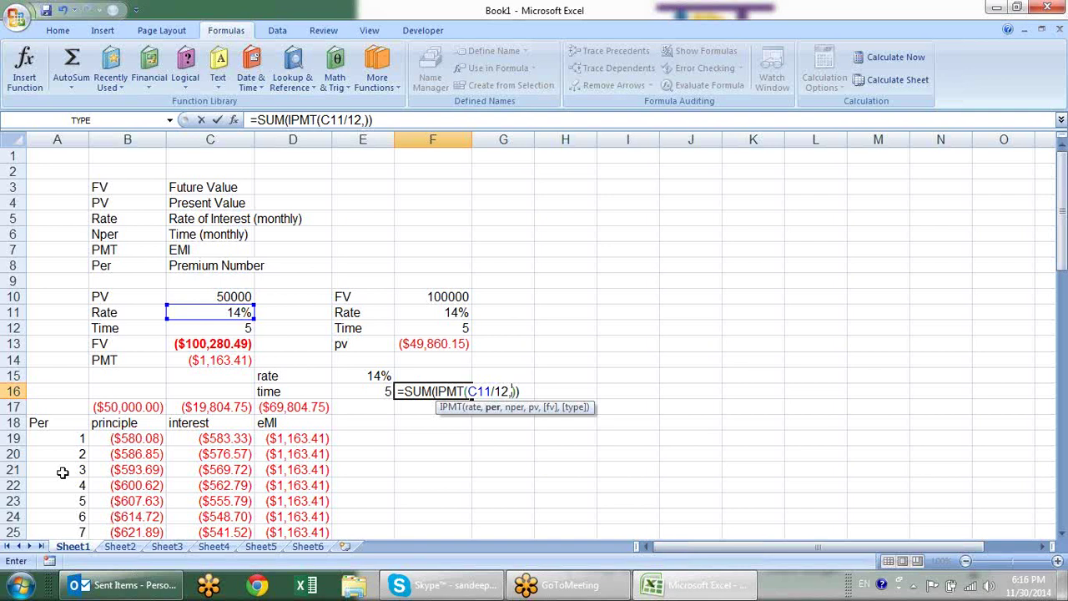
{"action": "type", "text": "ro"}
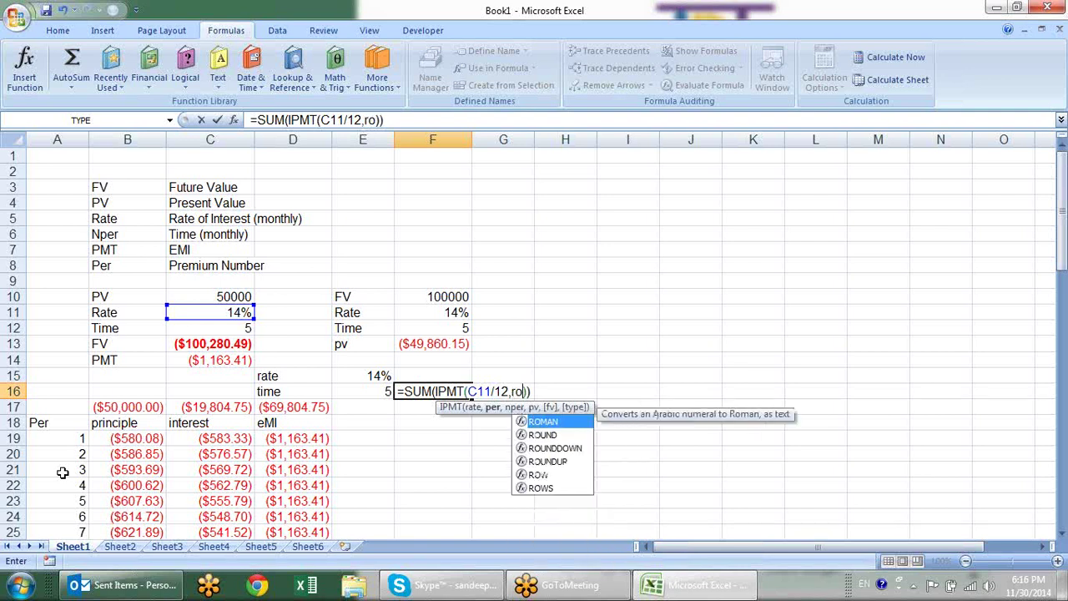
{"action": "type", "text": "w("}
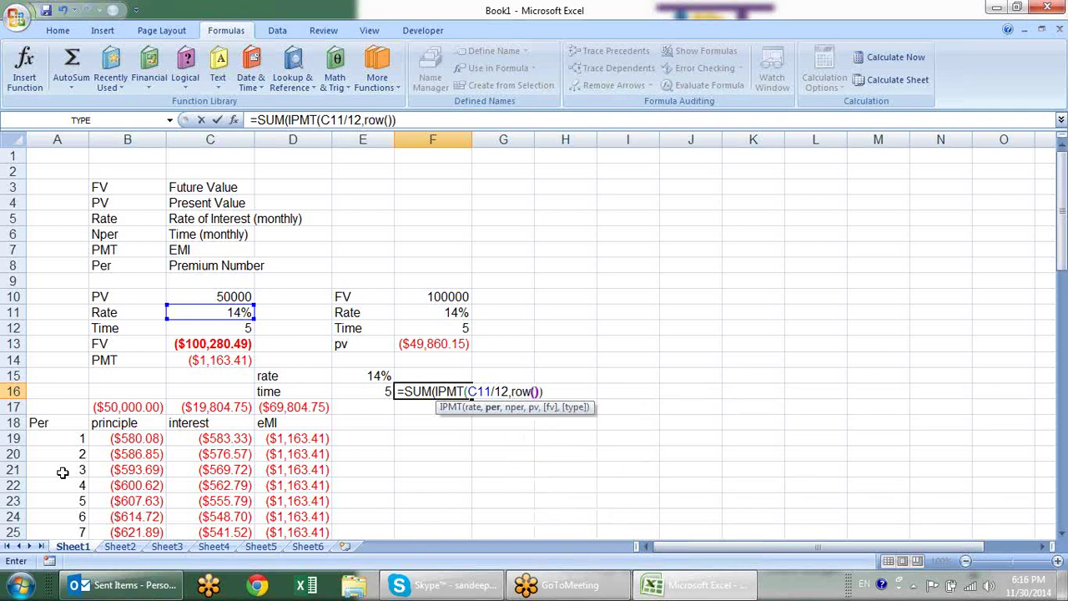
{"action": "type", "text": "1"}
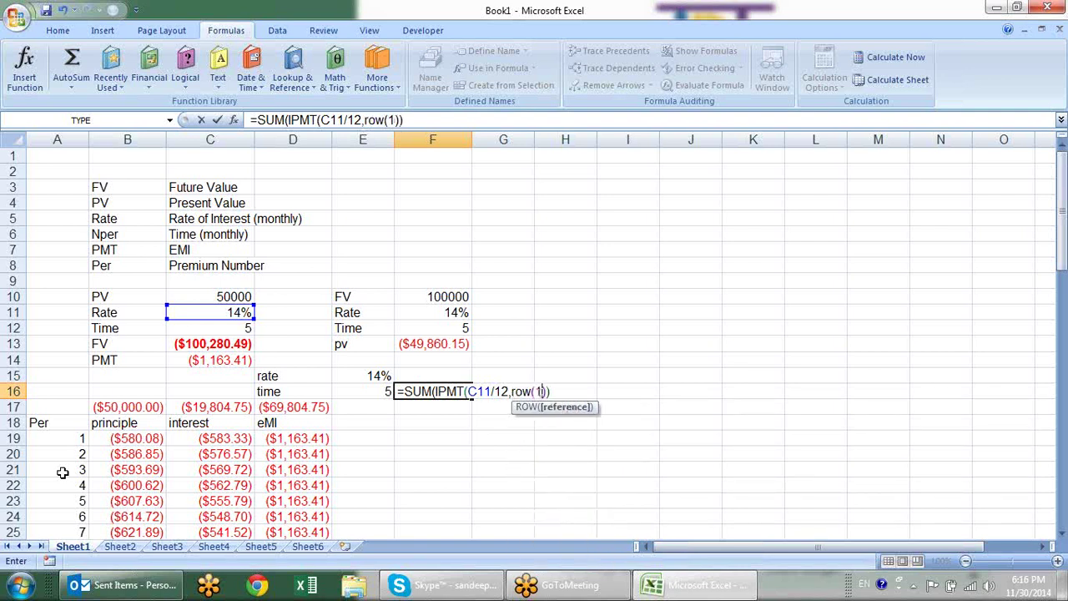
{"action": "type", "text": ":60"}
{"action": "type", "text": ")"}
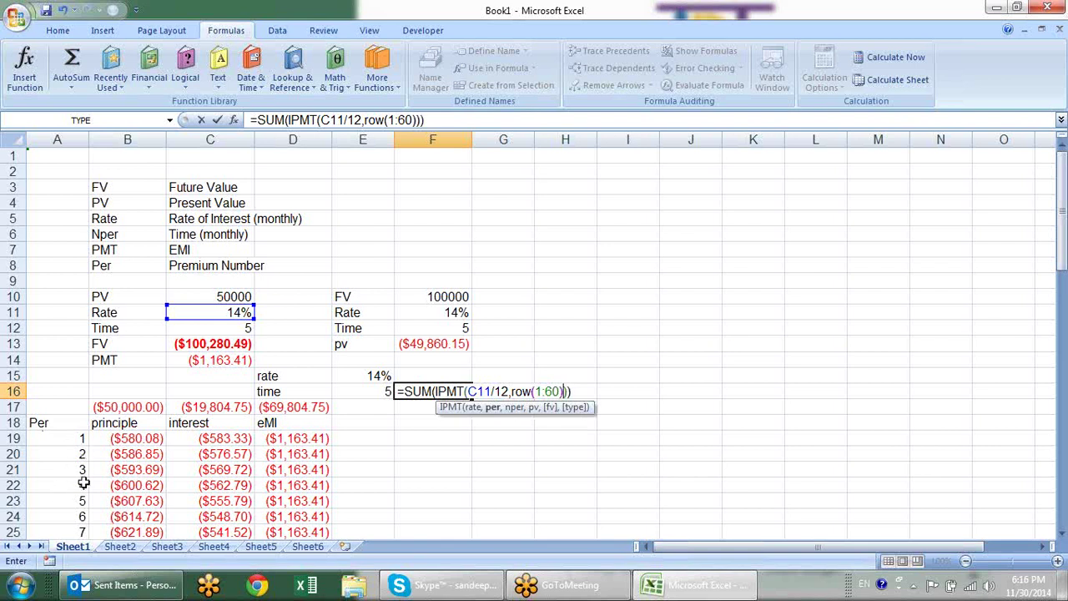
{"action": "type", "text": ","}
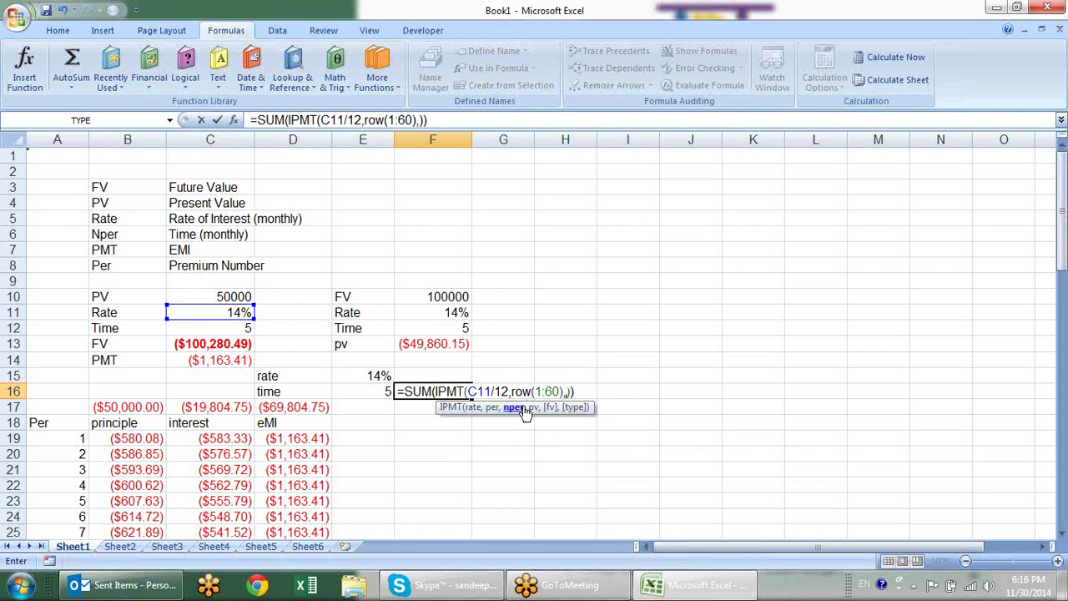
{"action": "left_click", "coordinate": [228, 328]}
{"action": "type", "text": "*"}
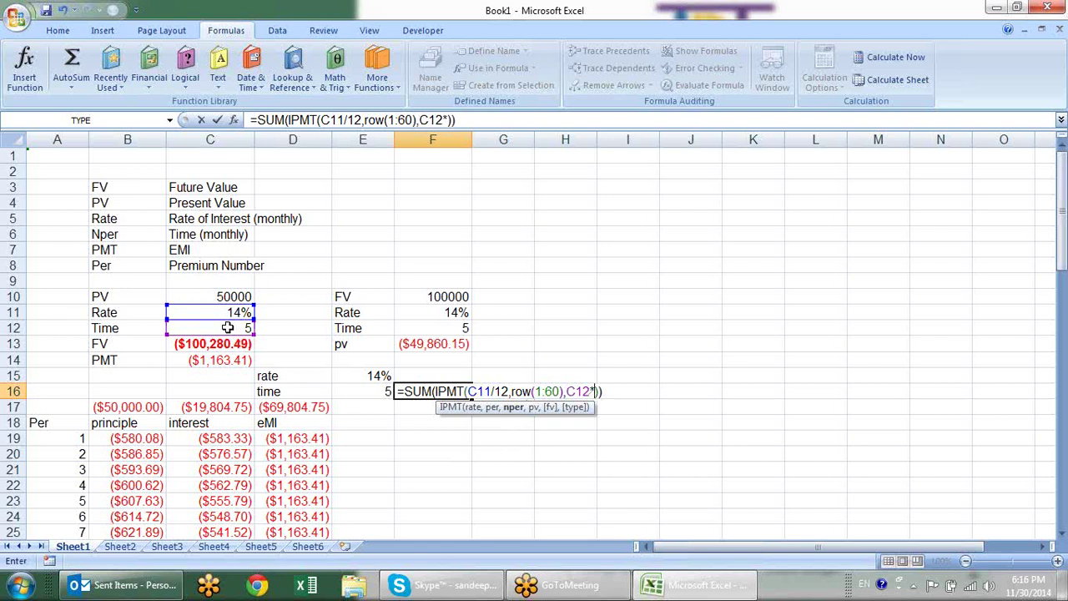
{"action": "type", "text": "12"}
{"action": "type", "text": ","}
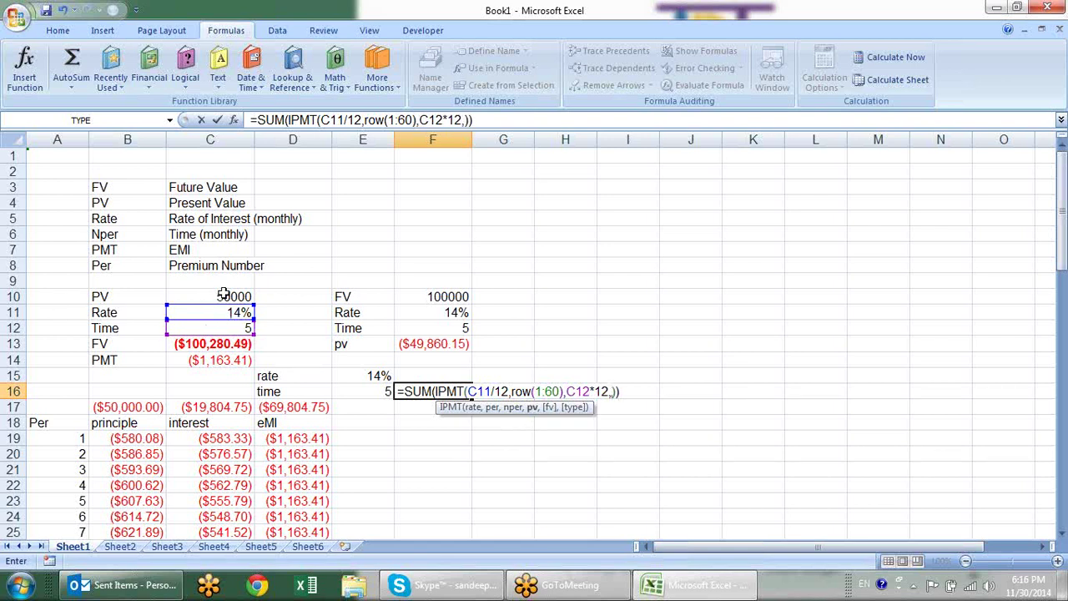
{"action": "left_click", "coordinate": [224, 295]}
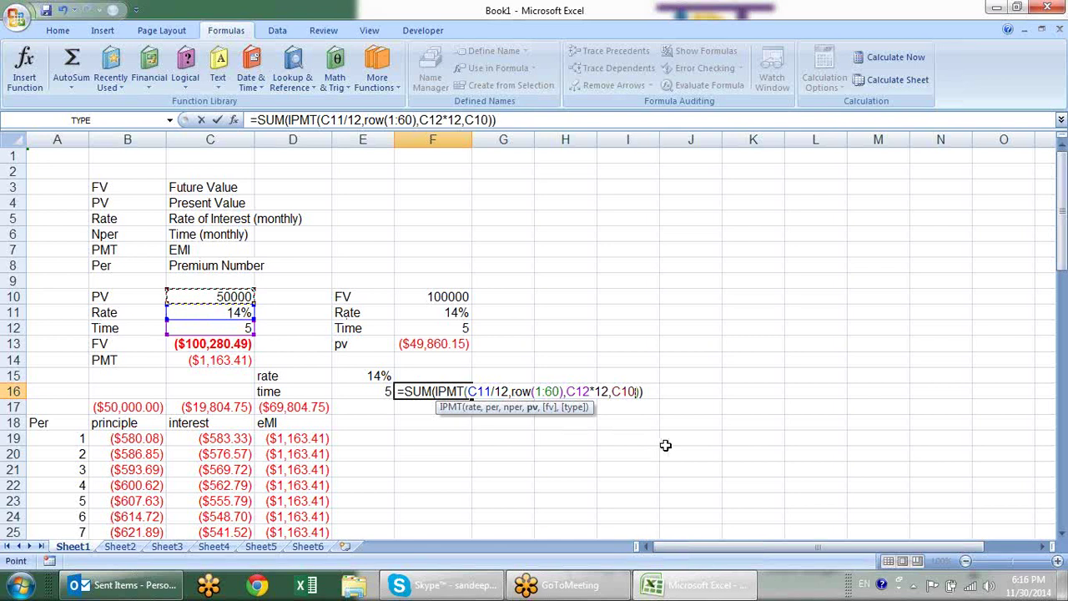
{"action": "key", "text": "Return"}
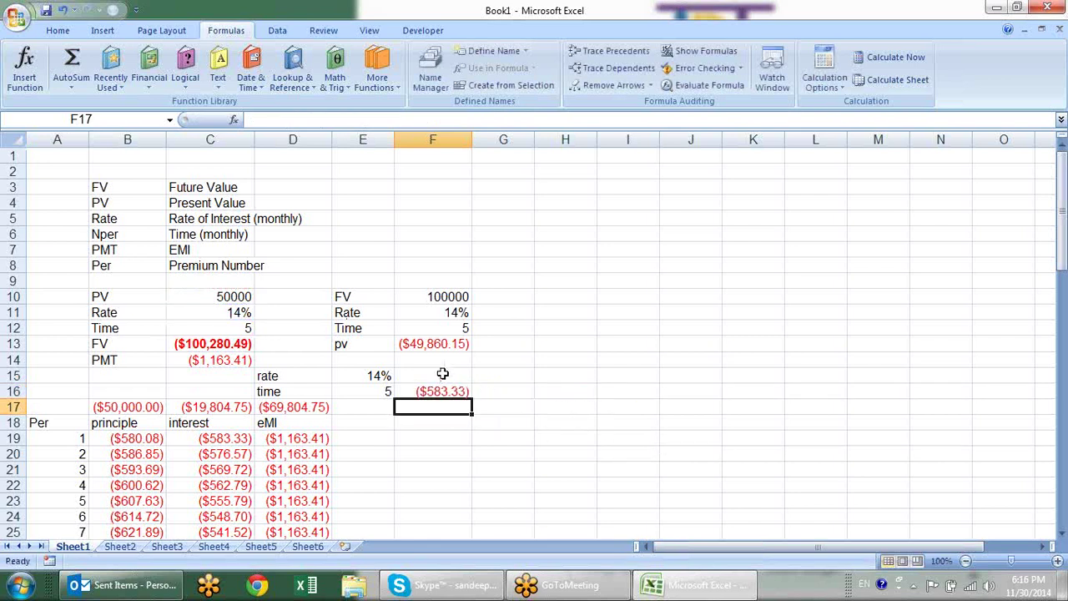
- Re-enter the F16 formula as an array formula so it returns ($19,804.75), matching C17
{"action": "left_click", "coordinate": [442, 389]}
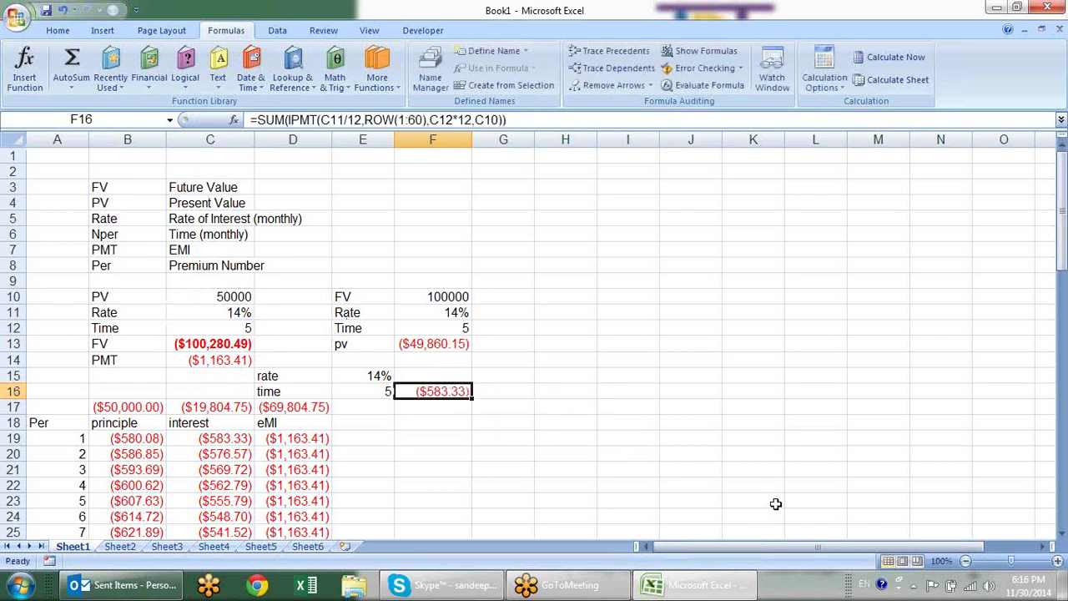
{"action": "key", "text": "F2"}
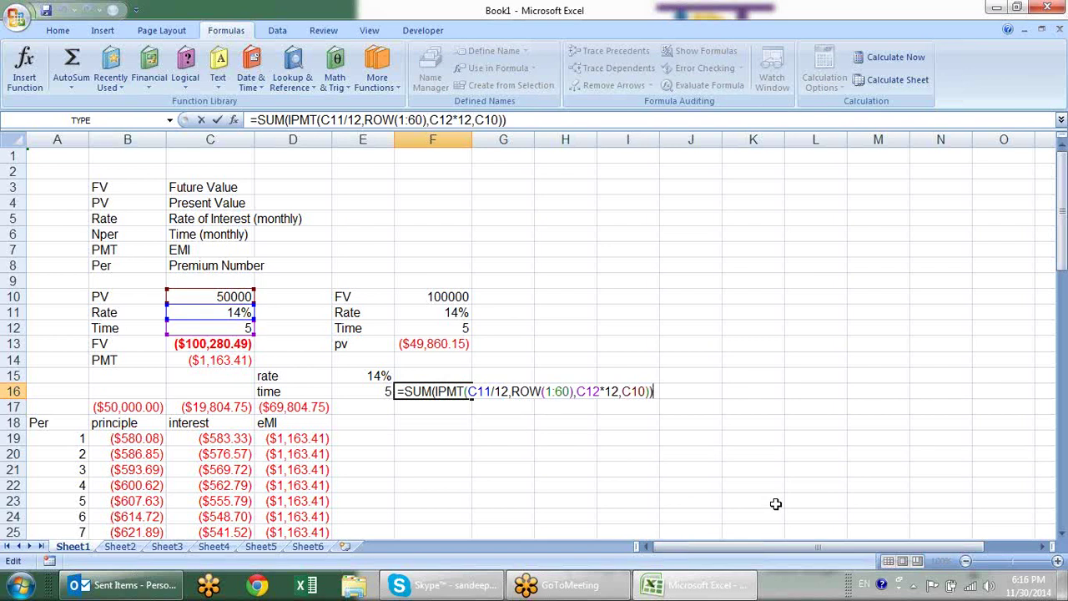
{"action": "key", "text": "ctrl+shift+Return"}
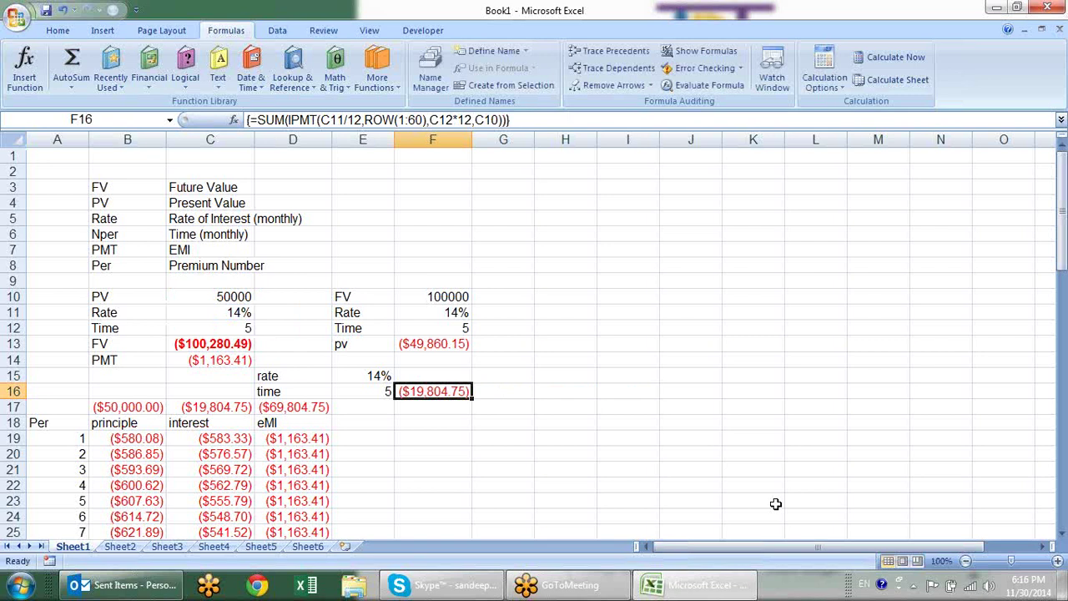
{"action": "left_click", "coordinate": [226, 407]}
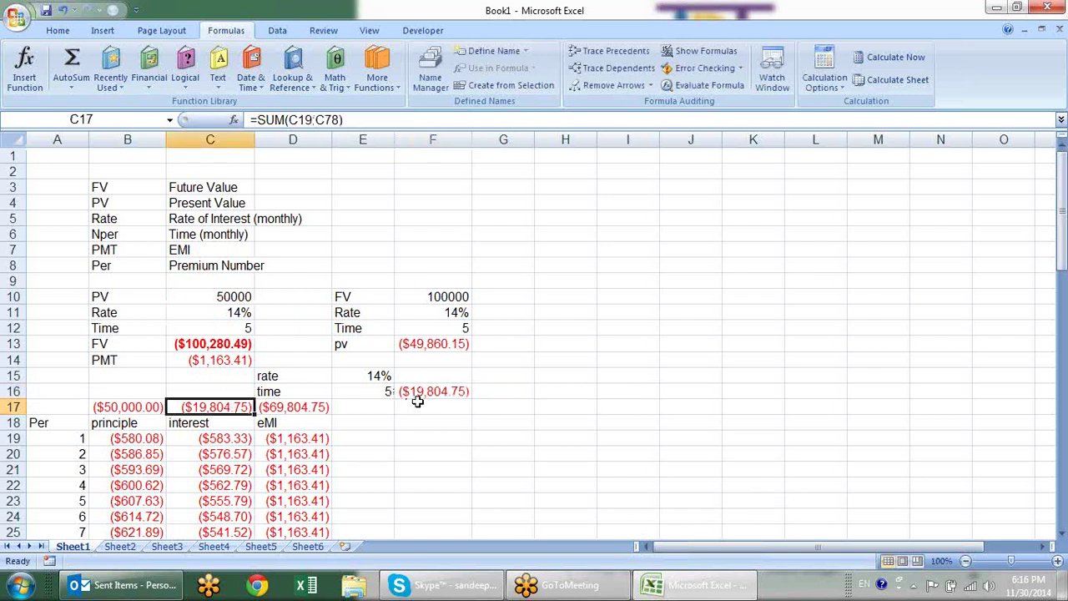
{"action": "left_click", "coordinate": [456, 388]}
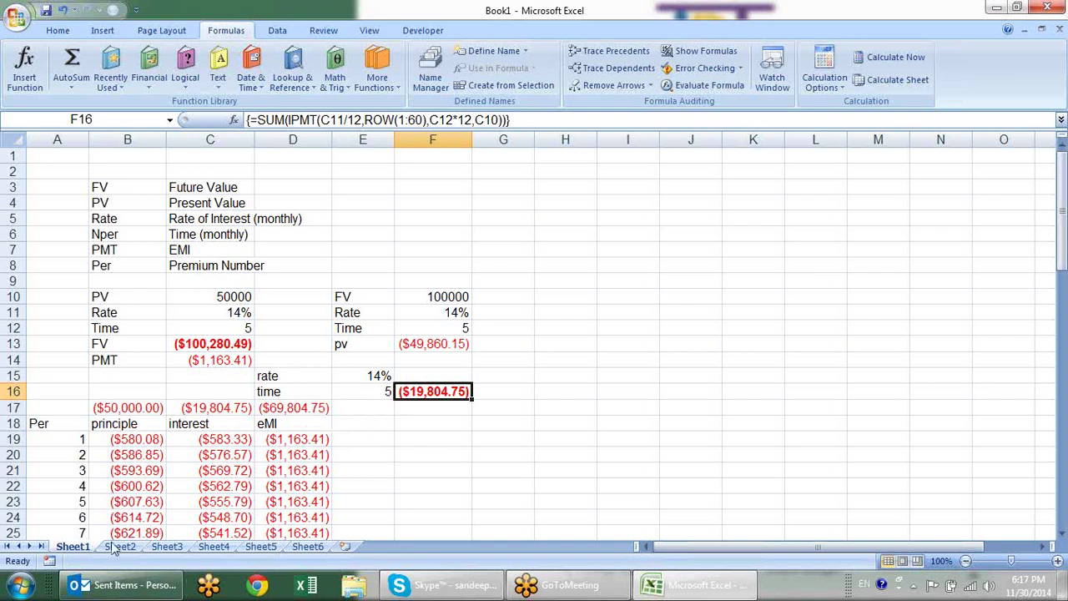
- Highlight the loan inputs block and the first five payment periods of the schedule
{"action": "mouse_move", "coordinate": [175, 313]}
{"action": "left_mouse_down"}
{"action": "mouse_move", "coordinate": [521, 422]}
{"action": "mouse_move", "coordinate": [436, 473]}
{"action": "mouse_move", "coordinate": [107, 309]}
{"action": "left_mouse_up"}
{"action": "left_click", "coordinate": [436, 513]}
{"action": "left_click", "coordinate": [459, 472]}
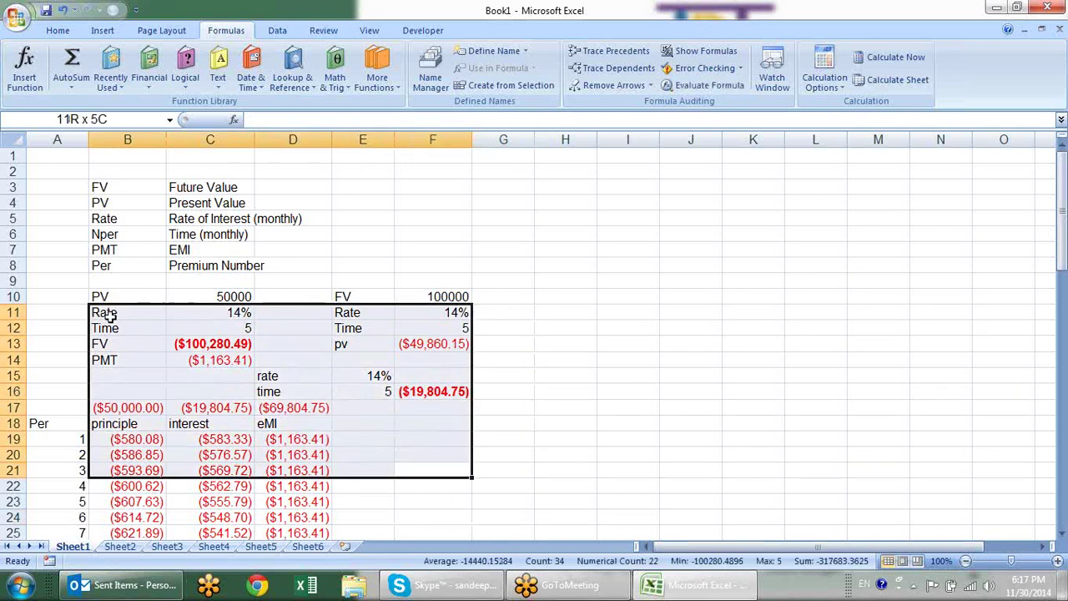
{"action": "left_click", "coordinate": [585, 325]}
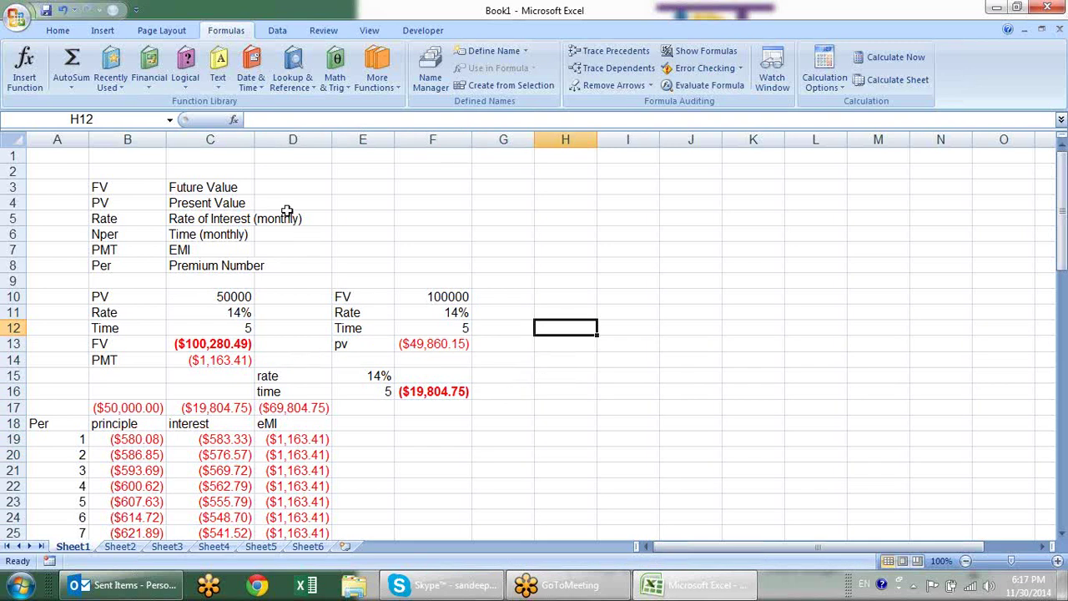
{"action": "left_click", "coordinate": [386, 276]}
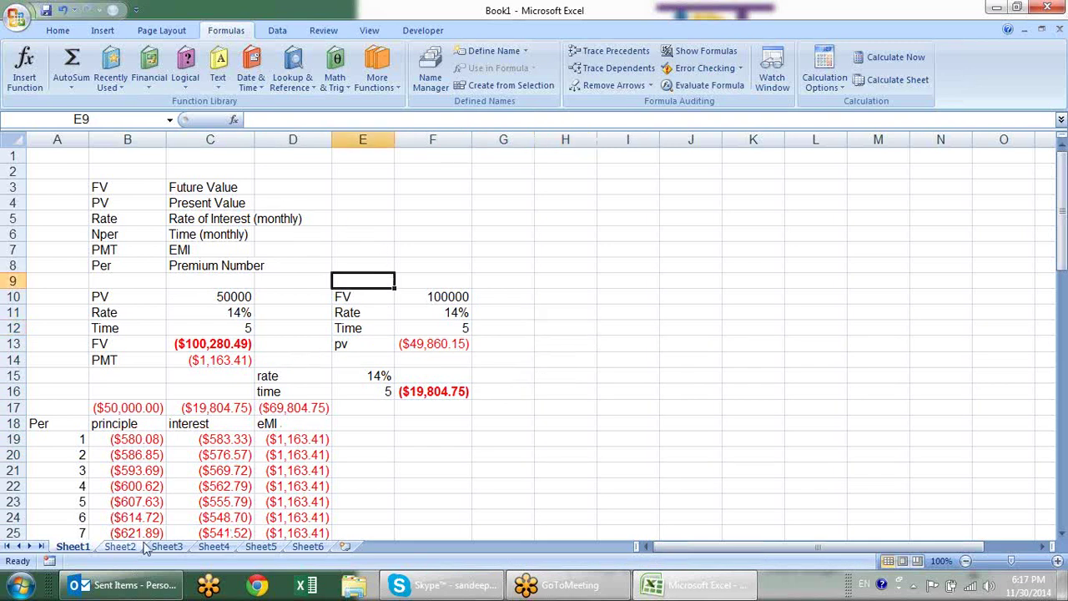
{"action": "mouse_move", "coordinate": [133, 276]}
{"action": "left_mouse_down"}
{"action": "mouse_move", "coordinate": [412, 340]}
{"action": "mouse_move", "coordinate": [400, 406]}
{"action": "left_mouse_up"}
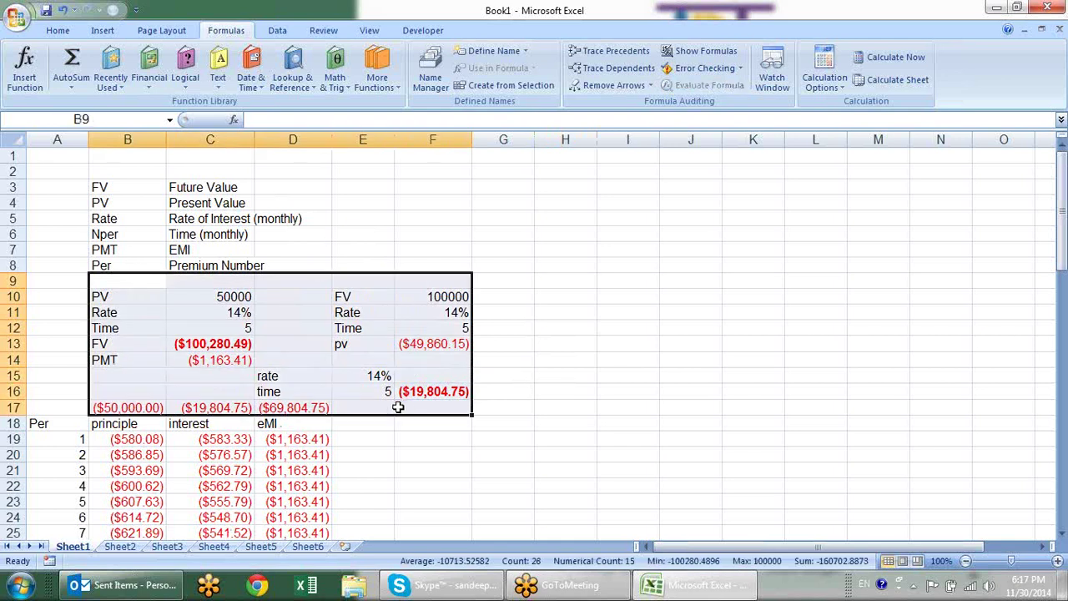
{"action": "left_click", "coordinate": [370, 451]}
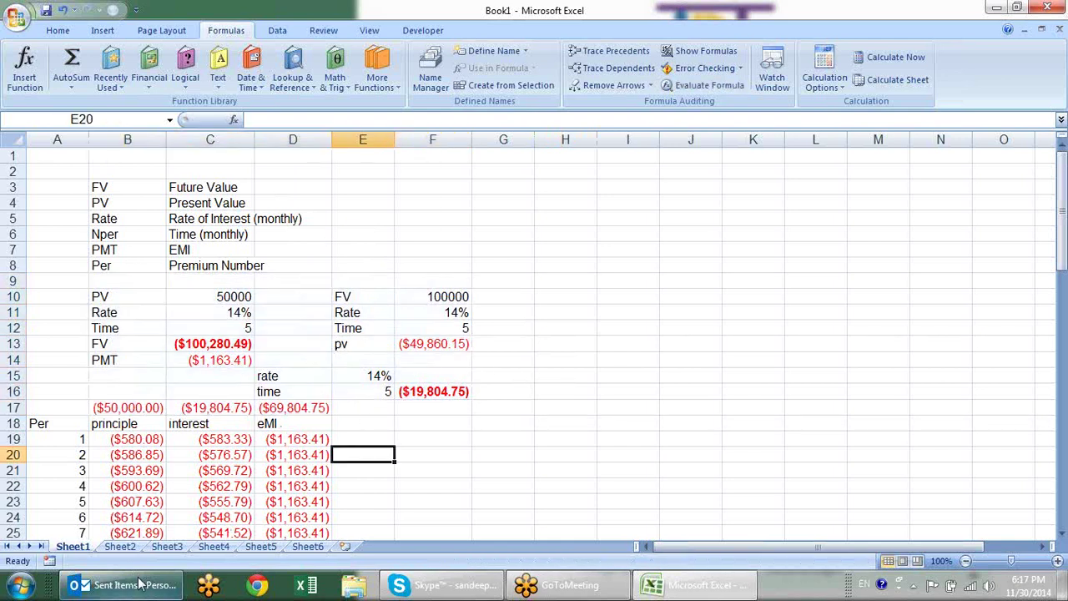
{"action": "left_click_drag", "start_coordinate": [133, 438], "coordinate": [304, 481]}
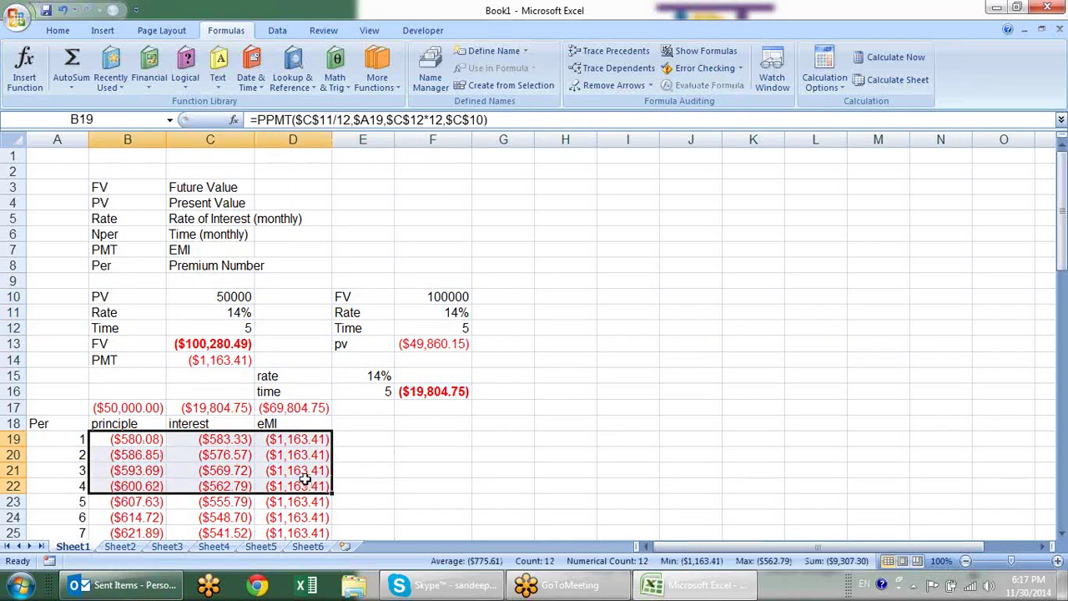
{"action": "left_click", "coordinate": [348, 465]}
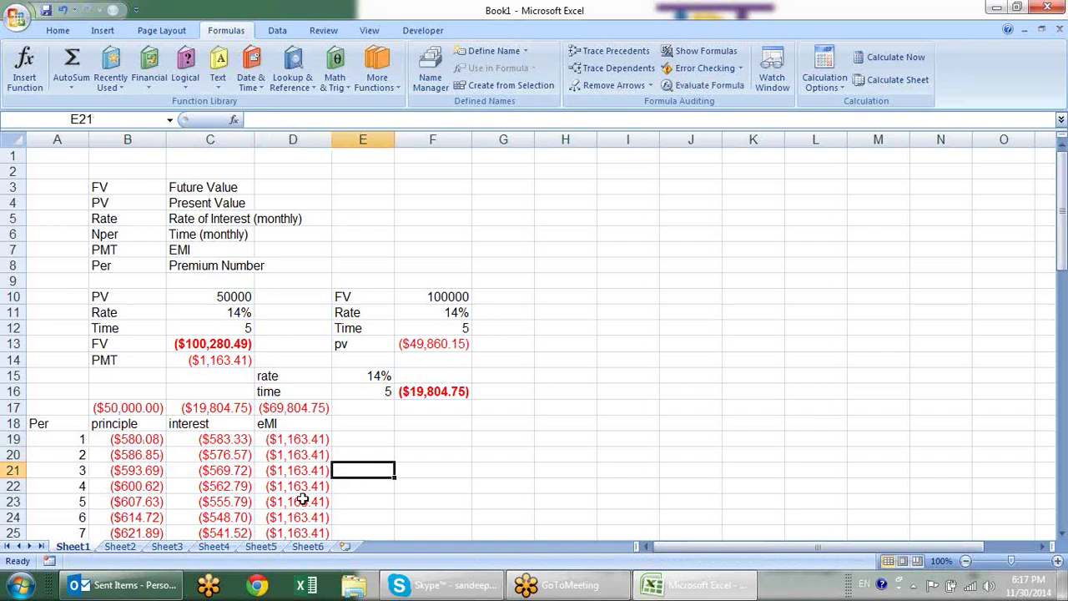
{"action": "left_click_drag", "start_coordinate": [294, 501], "coordinate": [139, 440]}
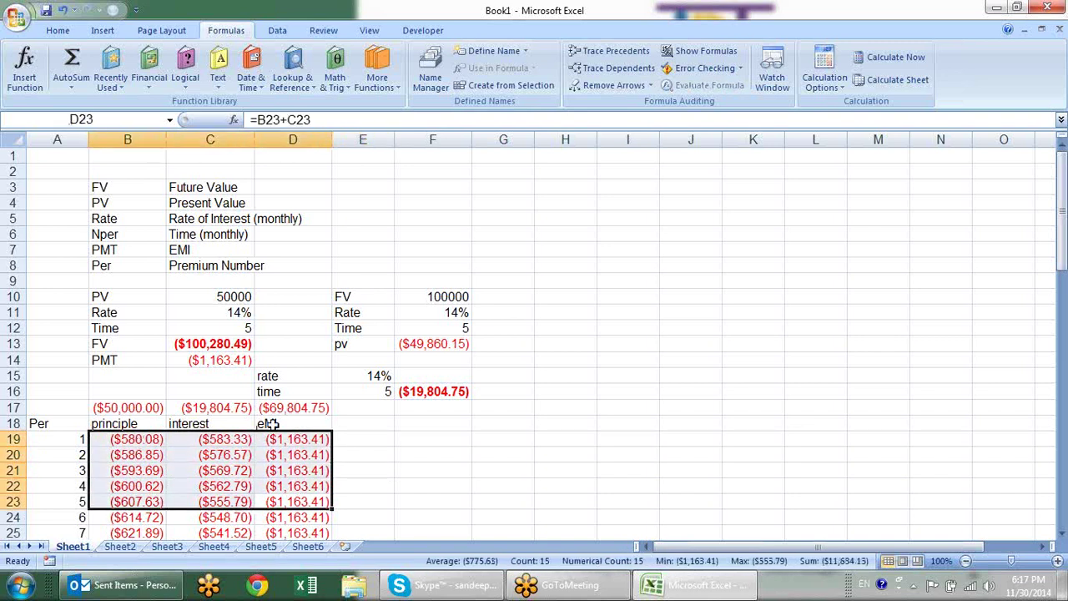
{"action": "left_click", "coordinate": [397, 439]}
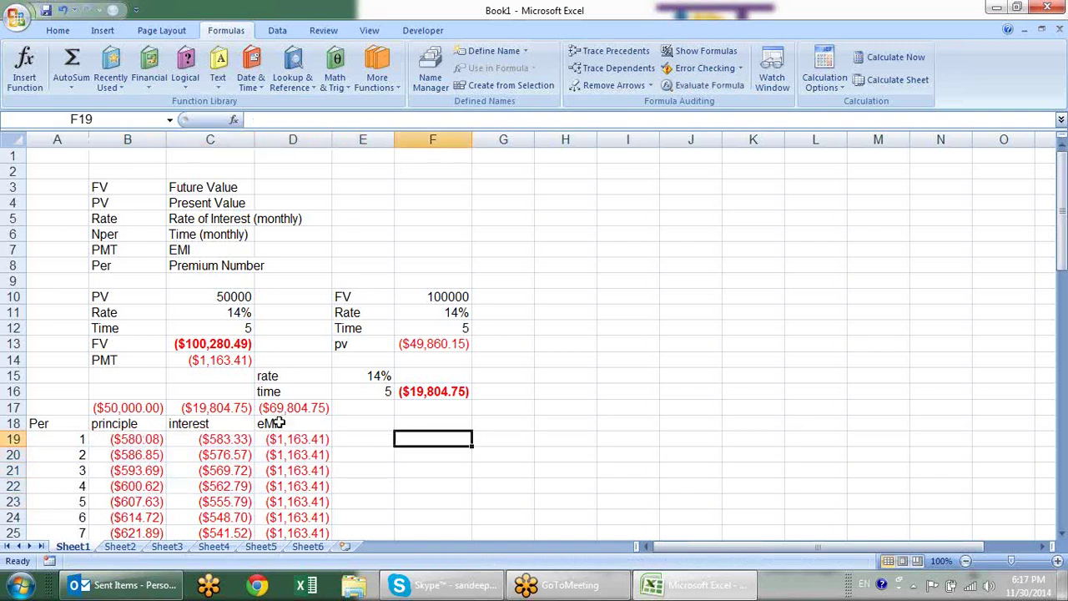
- Inspect the Time in C12, the 14% rate in C11 and the interest formula in C20
{"action": "left_click", "coordinate": [228, 328]}
{"action": "left_click", "coordinate": [234, 314]}
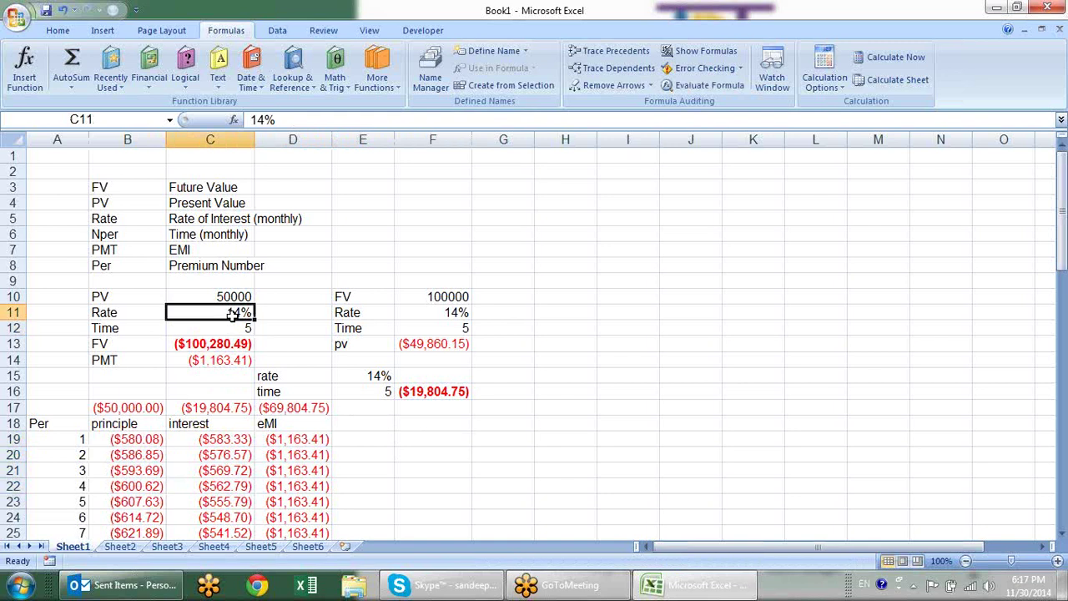
{"action": "left_click", "coordinate": [238, 333]}
{"action": "left_click", "coordinate": [249, 457]}
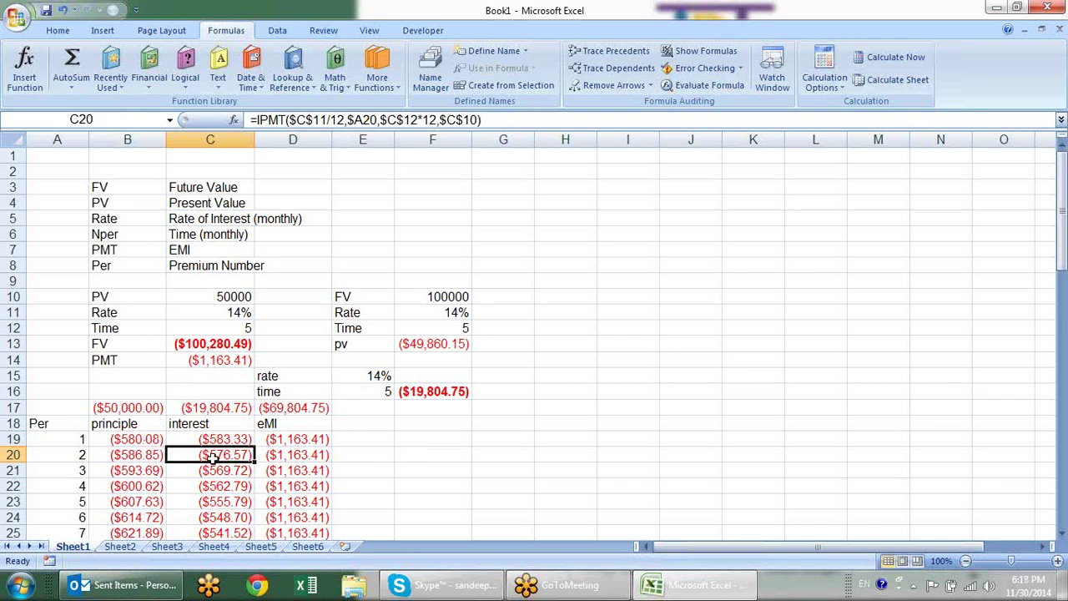
{"action": "left_click", "coordinate": [125, 548]}
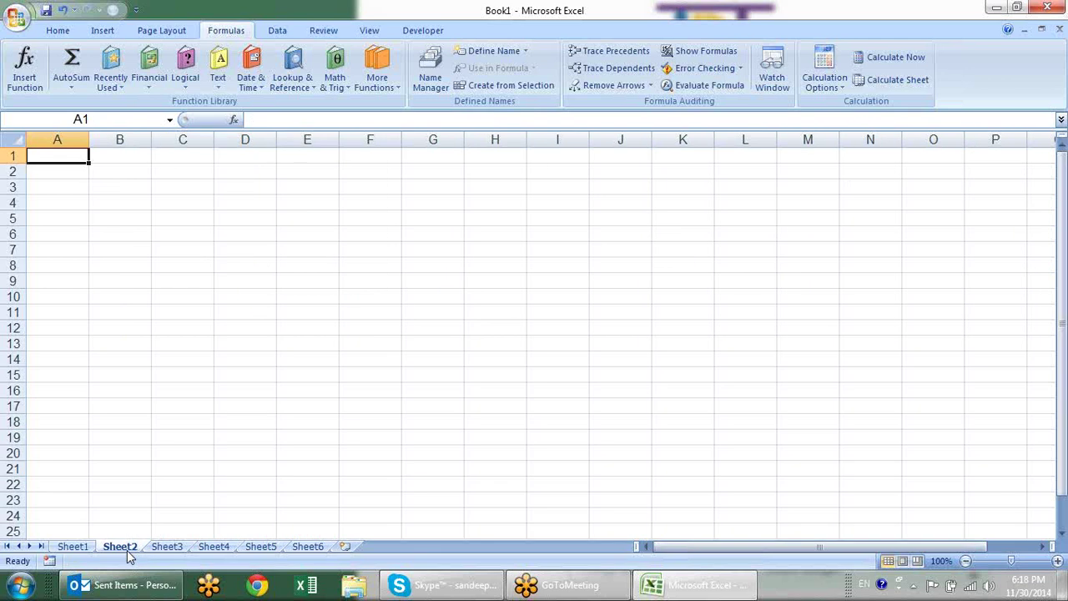
{"action": "left_click", "coordinate": [80, 203]}
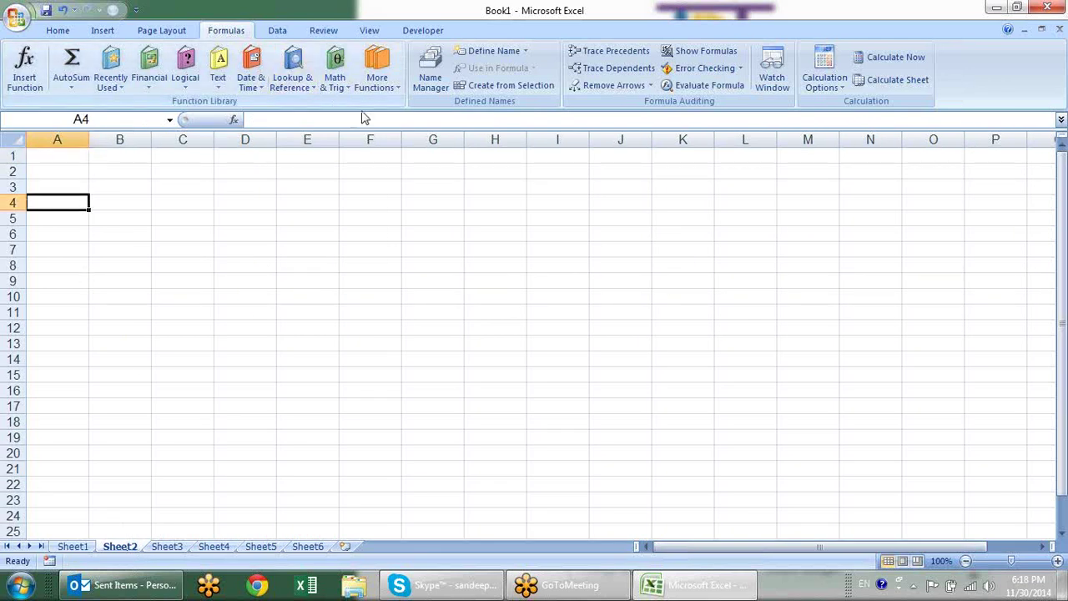
{"action": "left_click", "coordinate": [377, 68]}
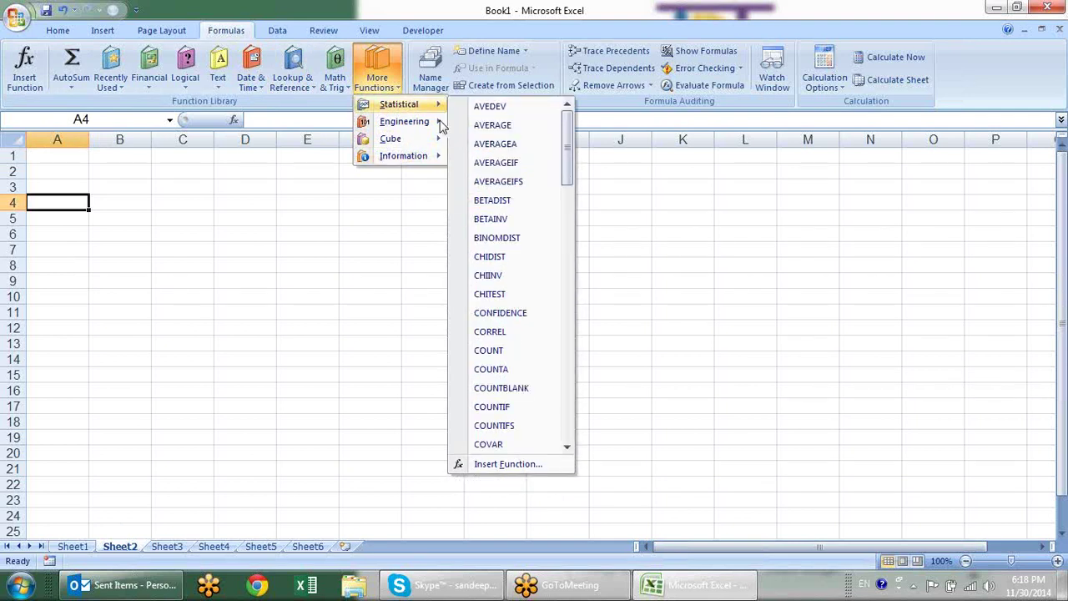
{"action": "mouse_move", "coordinate": [399, 104]}
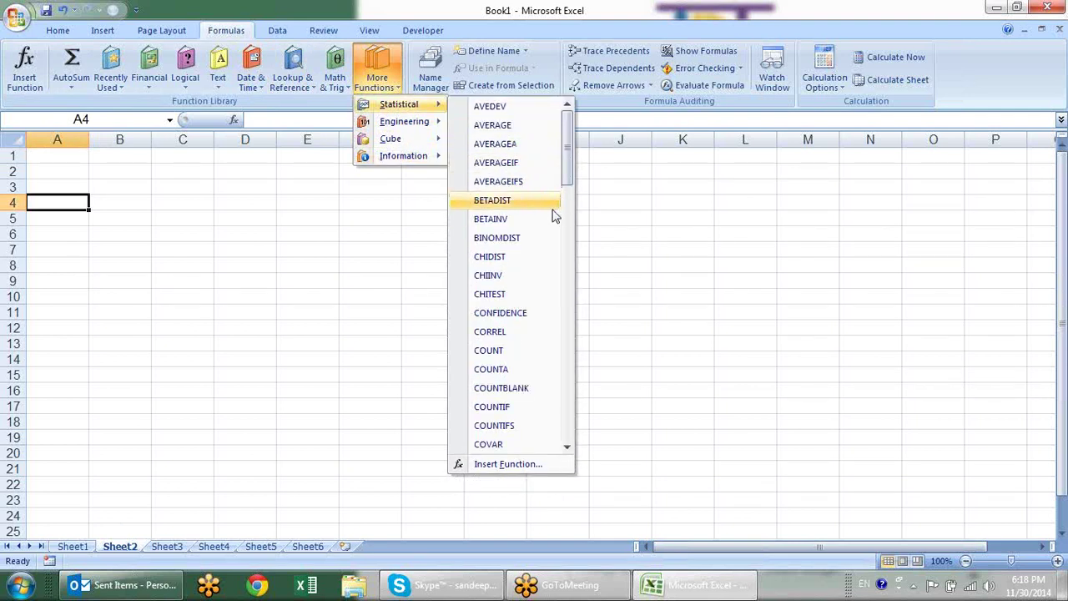
{"action": "mouse_move", "coordinate": [567, 148]}
{"action": "left_mouse_down"}
{"action": "mouse_move", "coordinate": [591, 281]}
{"action": "mouse_move", "coordinate": [631, 190]}
{"action": "left_mouse_up"}
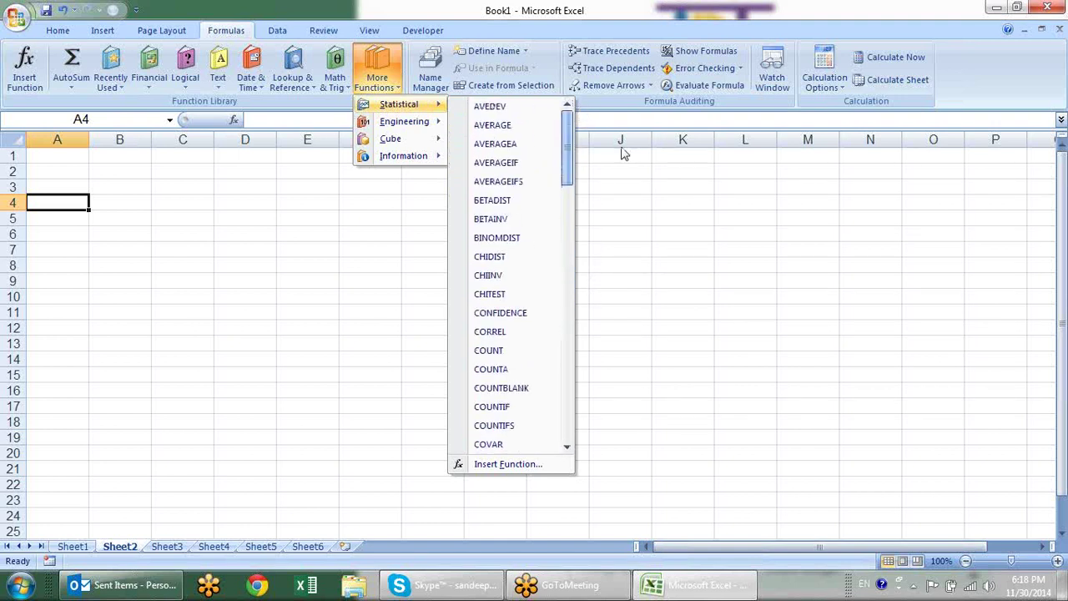
{"action": "left_click", "coordinate": [632, 190]}
{"action": "left_click", "coordinate": [79, 168]}
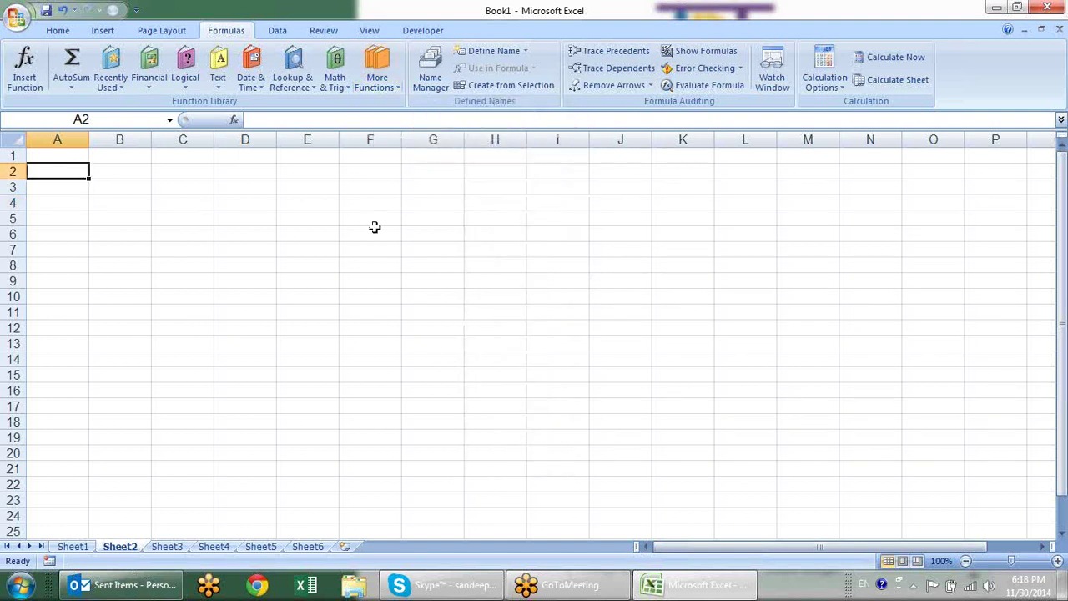
- Enter a RANDBETWEEN(10,90) random number formula in A2
{"action": "key", "text": "shift+Down"}
{"action": "key", "text": "shift+Down"}
{"action": "key", "text": "shift+Down"}
{"action": "key", "text": "shift+Down"}
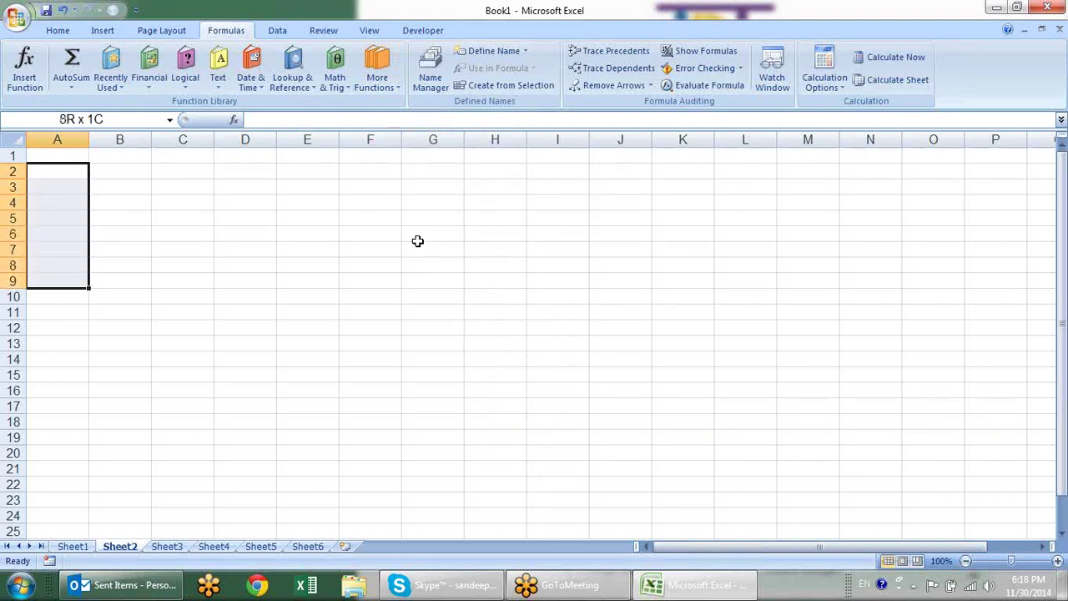
{"action": "key", "text": "shift+Down"}
{"action": "key", "text": "shift+Down"}
{"action": "key", "text": "shift+Down"}
{"action": "type", "text": "=ra"}
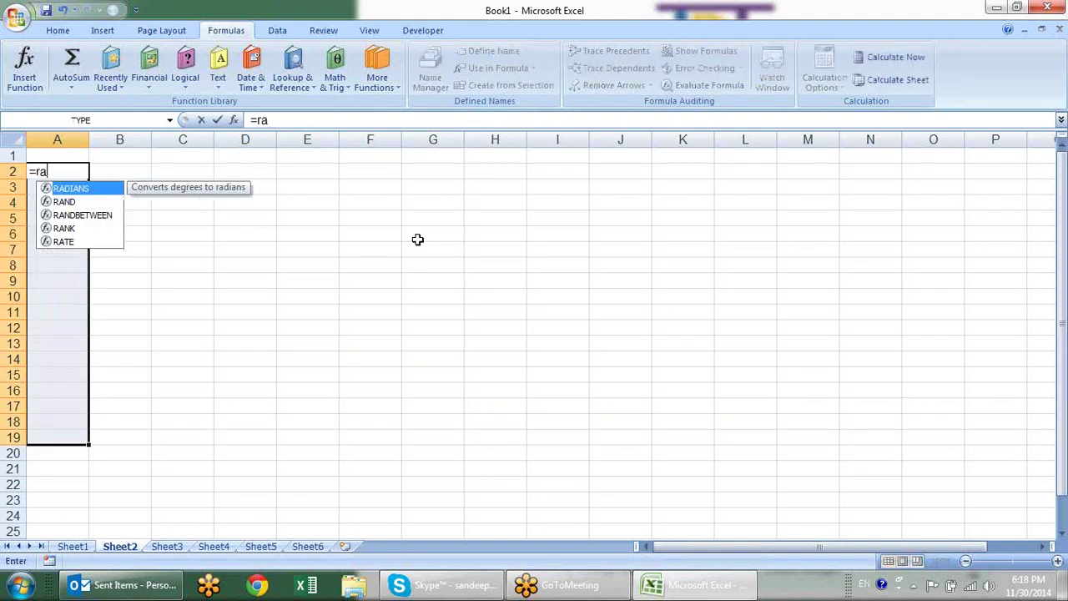
{"action": "key", "text": "Right"}
{"action": "key", "text": "Right"}
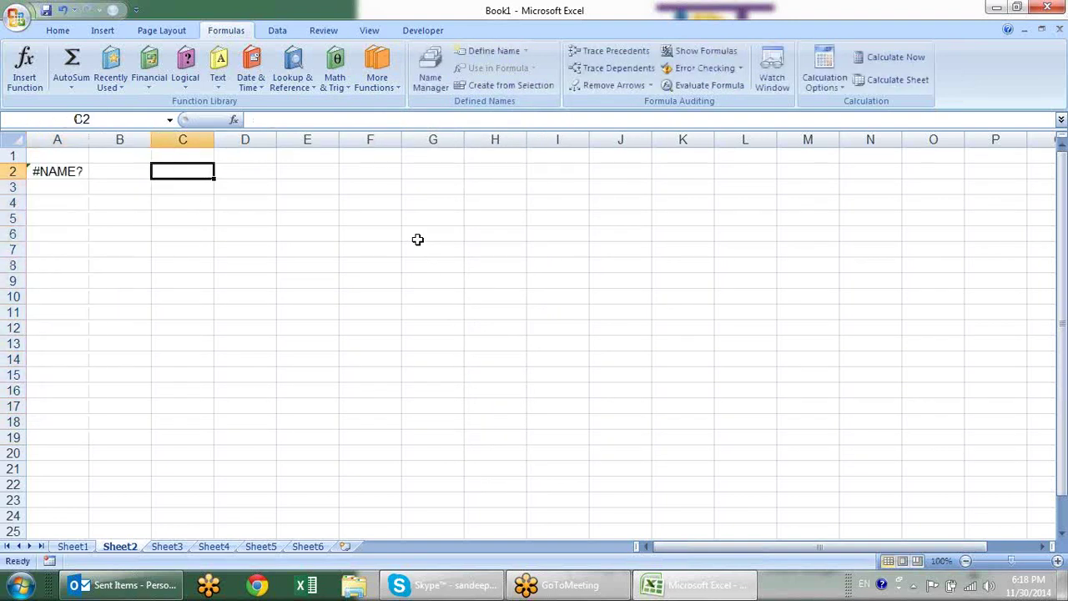
{"action": "key", "text": "Left"}
{"action": "key", "text": "Left"}
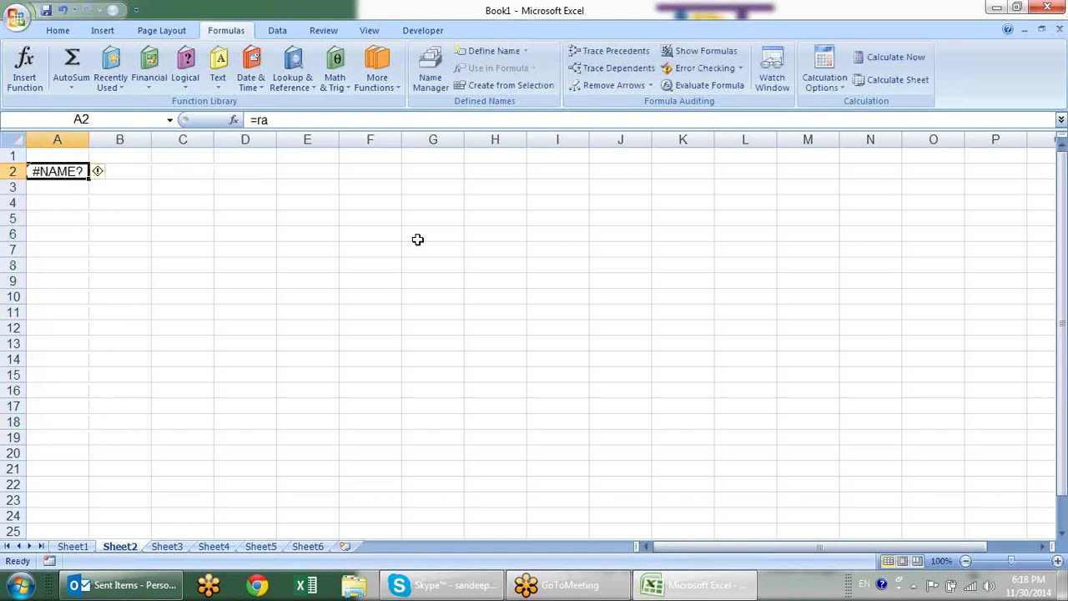
{"action": "key", "text": "F2"}
{"action": "type", "text": "n"}
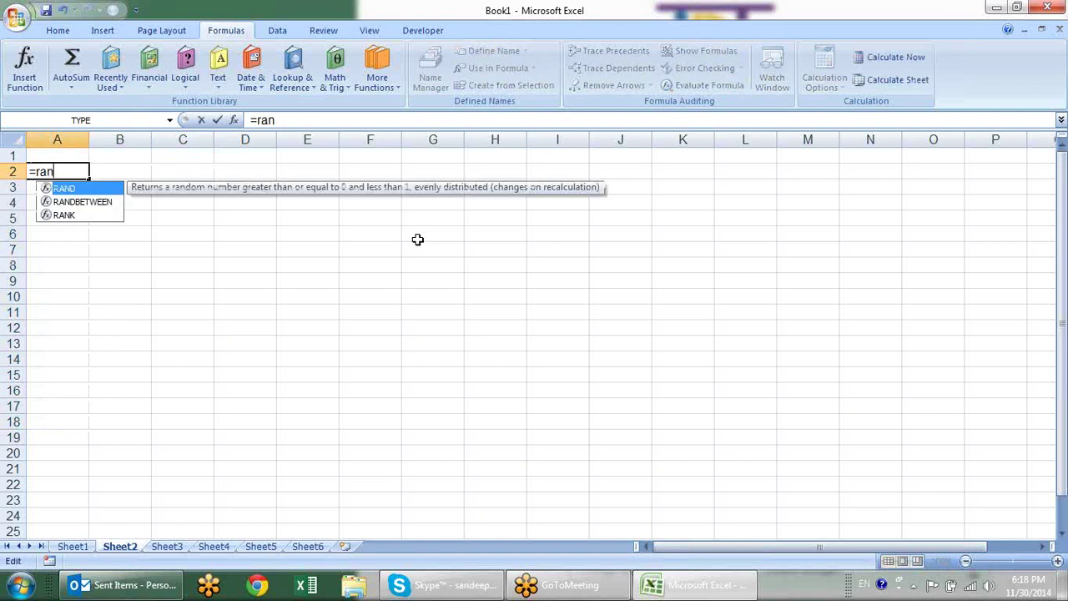
{"action": "key", "text": "Down"}
{"action": "key", "text": "Tab"}
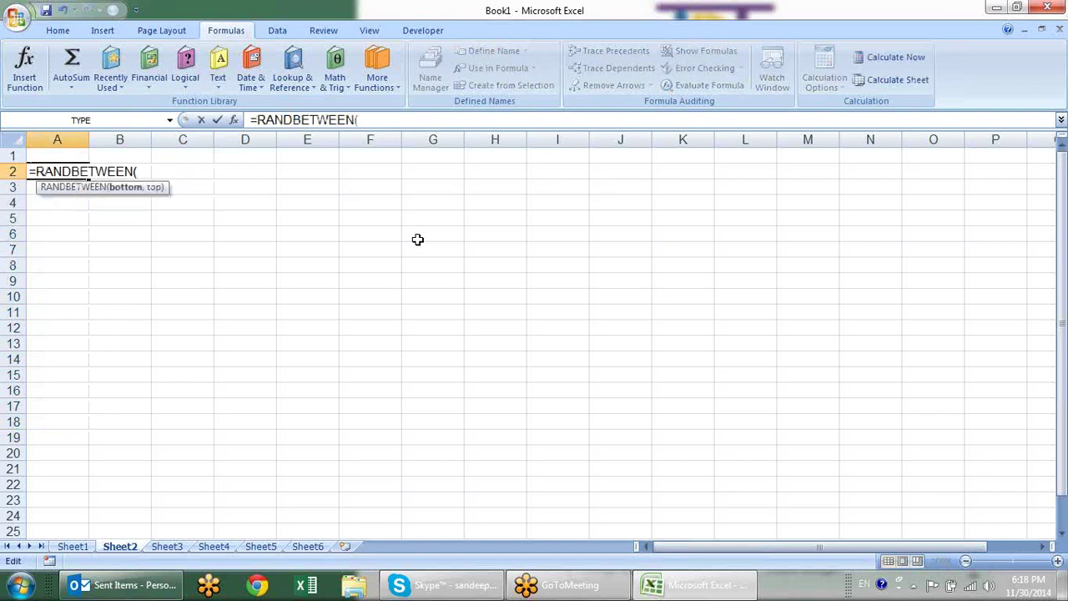
{"action": "type", "text": "10.90"}
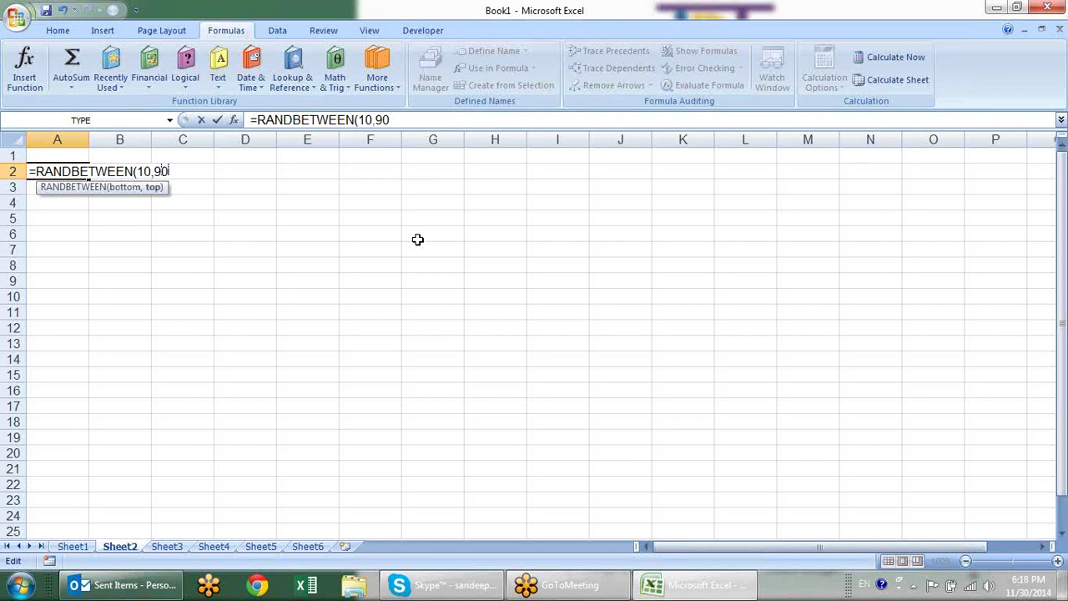
{"action": "type", "text": ")"}
{"action": "key", "text": "Return"}
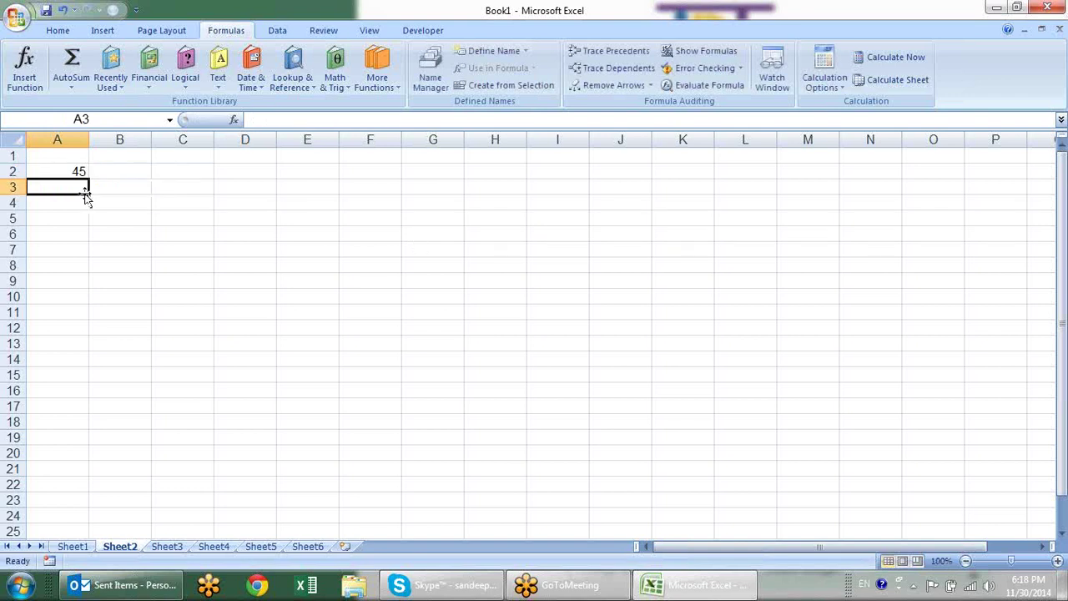
- Fill the formula down to A22 and paste A2:A22 back over itself as values
{"action": "left_click", "coordinate": [68, 171]}
{"action": "left_click_drag", "start_coordinate": [88, 178], "coordinate": [48, 484]}
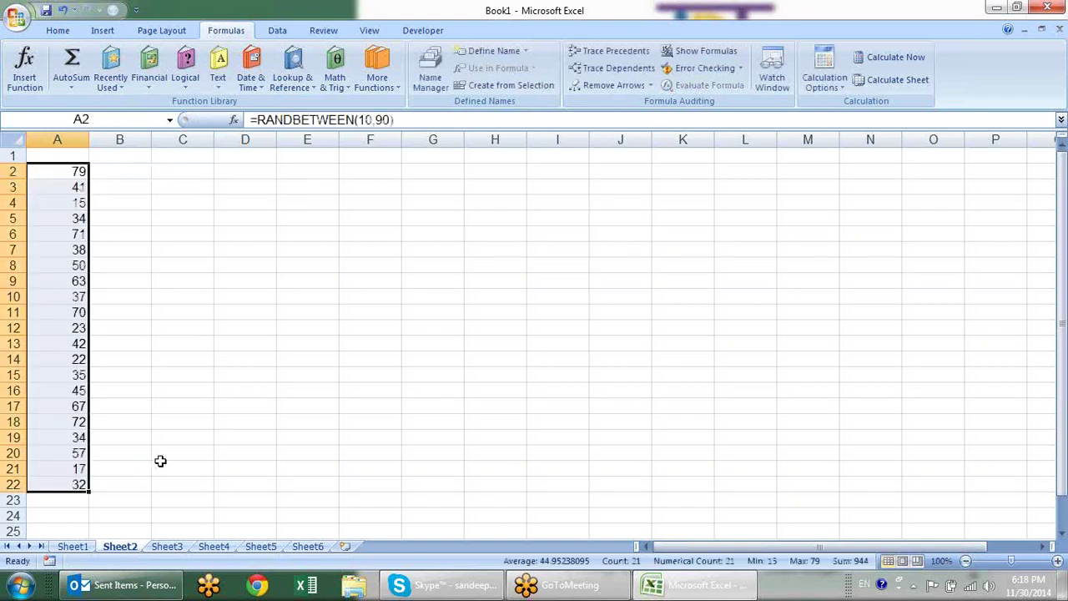
{"action": "key", "text": "ctrl+c"}
{"action": "key", "text": "ctrl+alt+v"}
{"action": "key", "text": "v"}
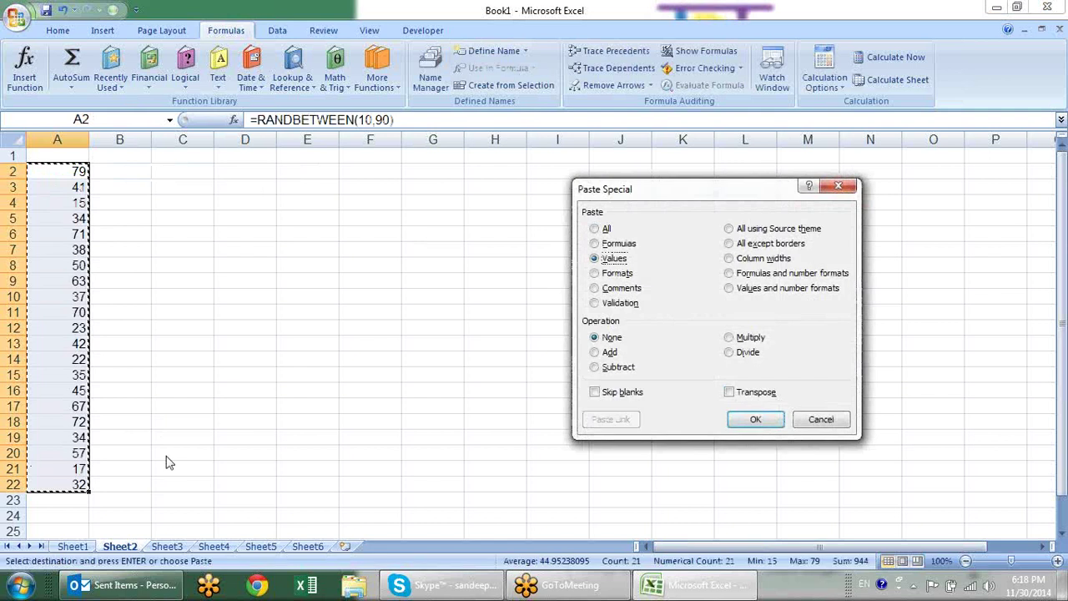
{"action": "key", "text": "Return"}
{"action": "key", "text": "Escape"}
{"action": "left_click", "coordinate": [79, 499]}
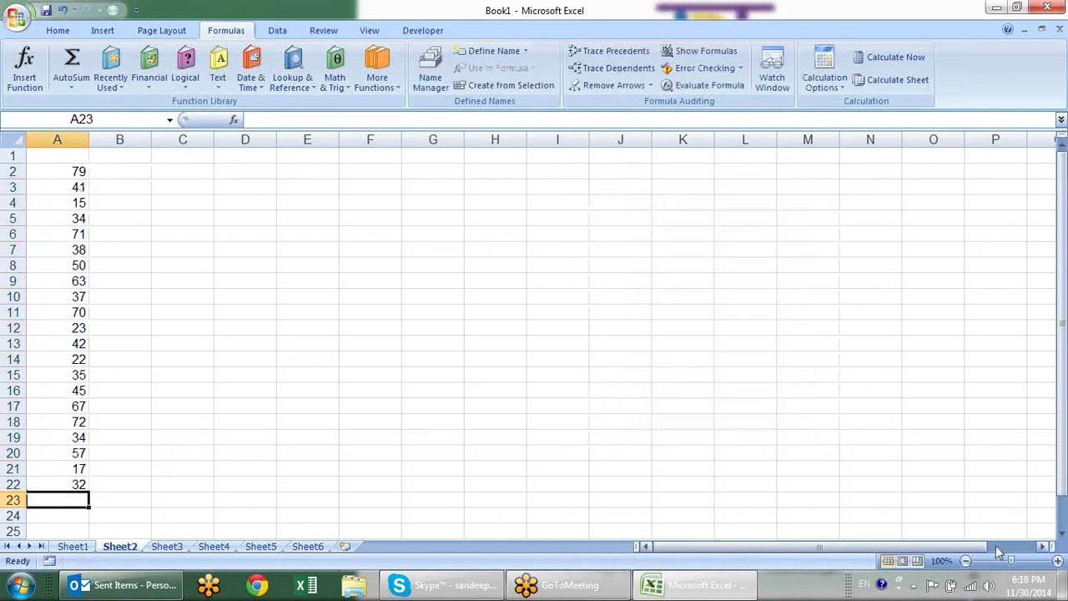
- Enter =AVERAGE(A2:A22) in A23, returning 44.95238, then move up to A1
{"action": "type", "text": "=av"}
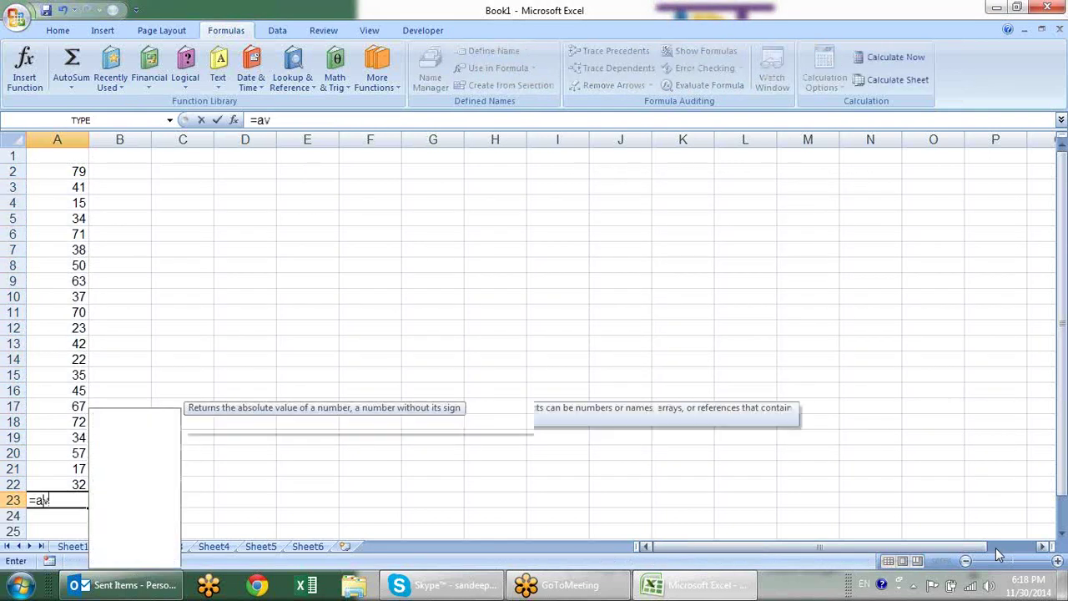
{"action": "type", "text": "er"}
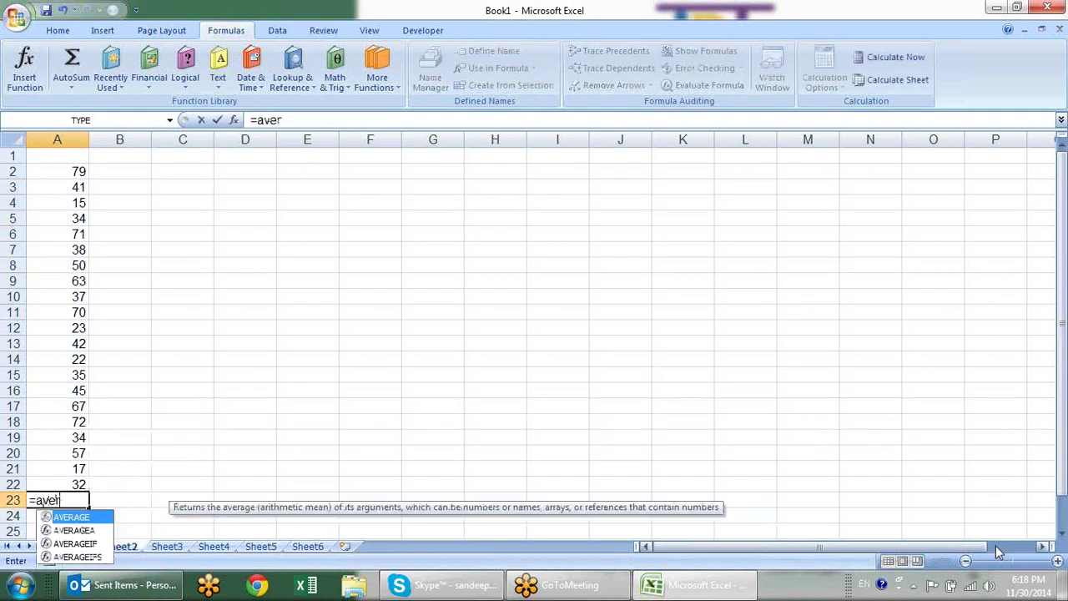
{"action": "key", "text": "Tab"}
{"action": "key", "text": "Up"}
{"action": "key", "text": "ctrl+shift+Up"}
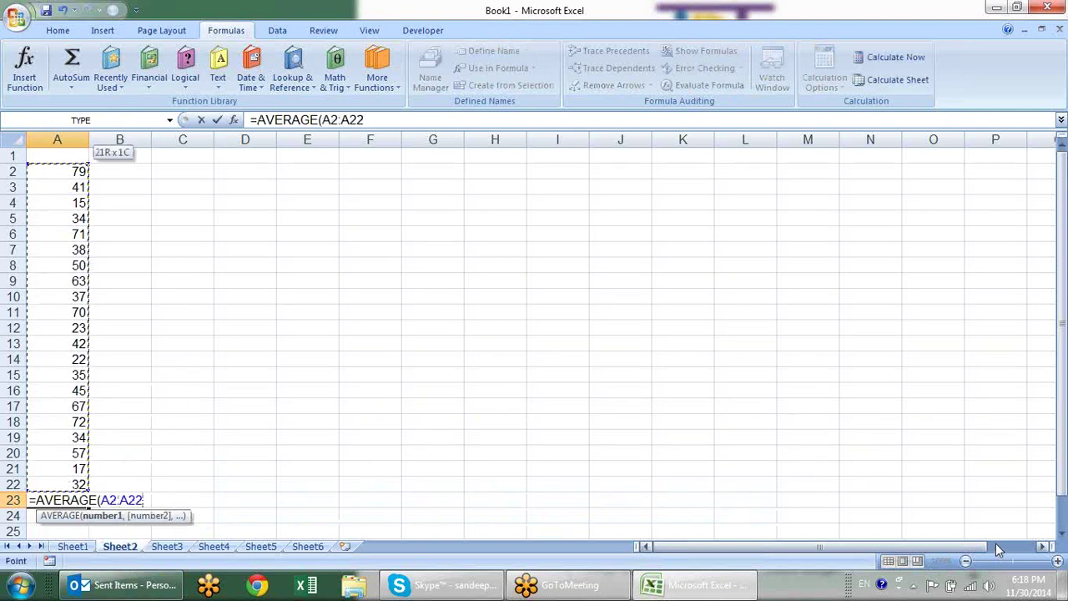
{"action": "key", "text": "Return"}
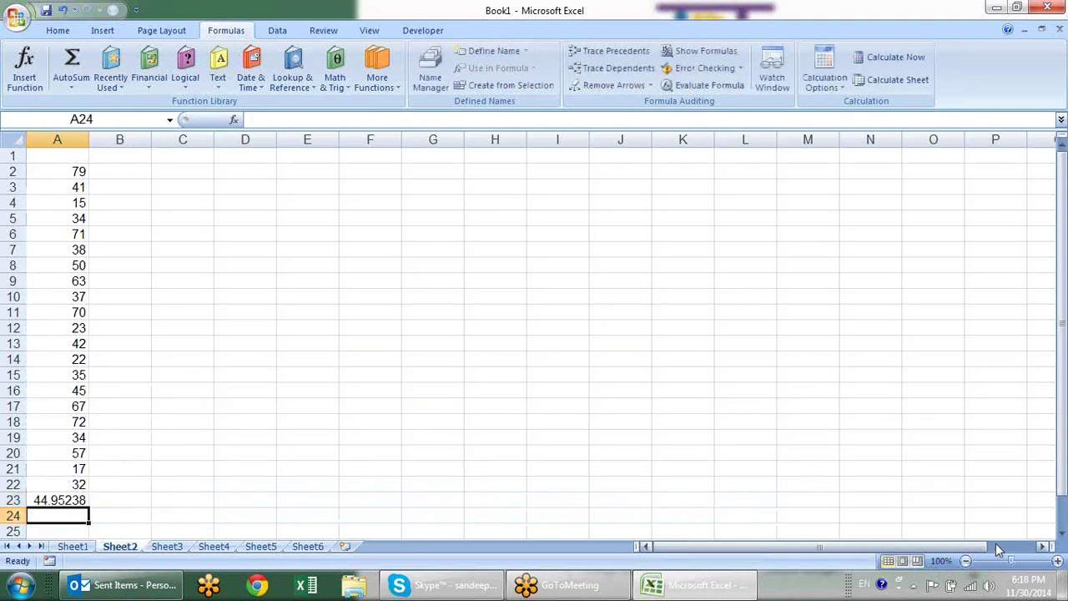
{"action": "key", "text": "Up"}
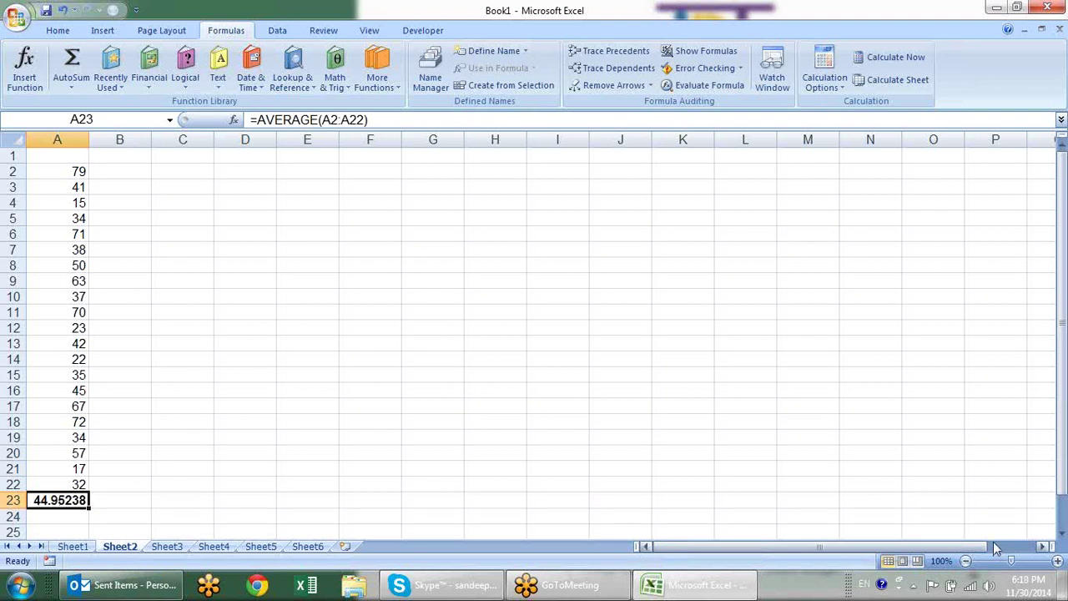
{"action": "key", "text": "Up"}
{"action": "key", "text": "Up"}
{"action": "key", "text": "Up"}
{"action": "key", "text": "Up"}
{"action": "key", "text": "Up"}
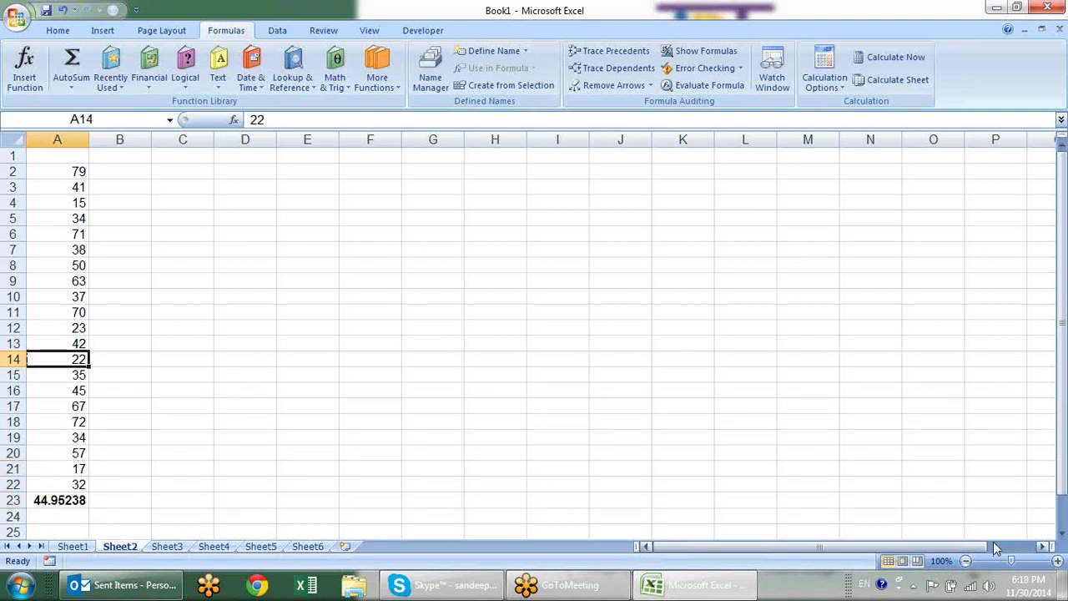
{"action": "key", "text": "Up"}
{"action": "key", "text": "Up"}
{"action": "key", "text": "Up"}
- Put TRUE in A1 and enter =AVERAGEA(A1:A22) in D7, returning 42.95455
{"action": "type", "text": "t"}
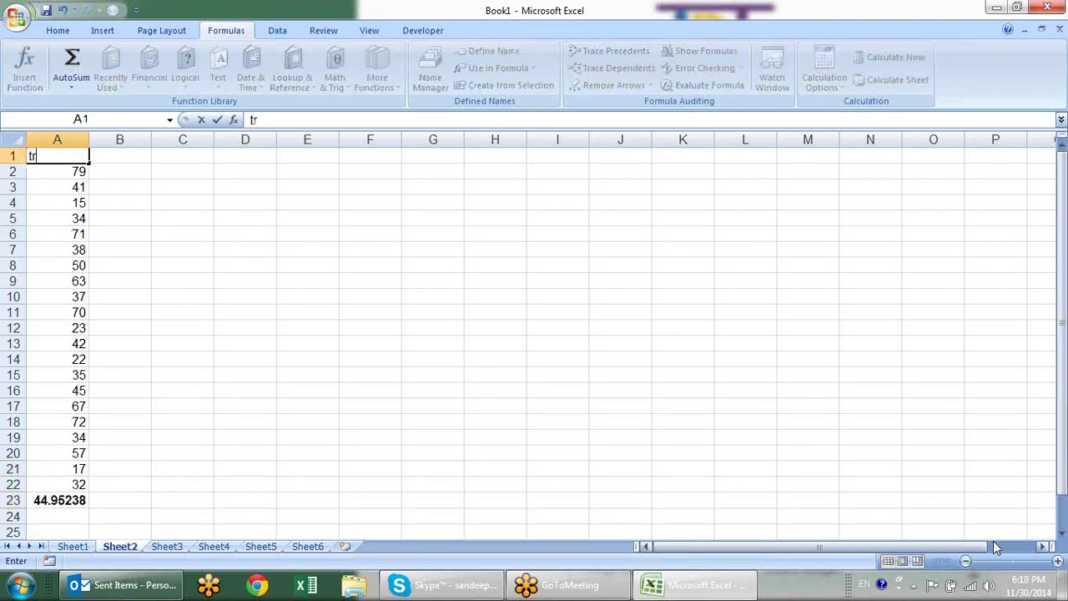
{"action": "type", "text": "rue"}
{"action": "key", "text": "Return"}
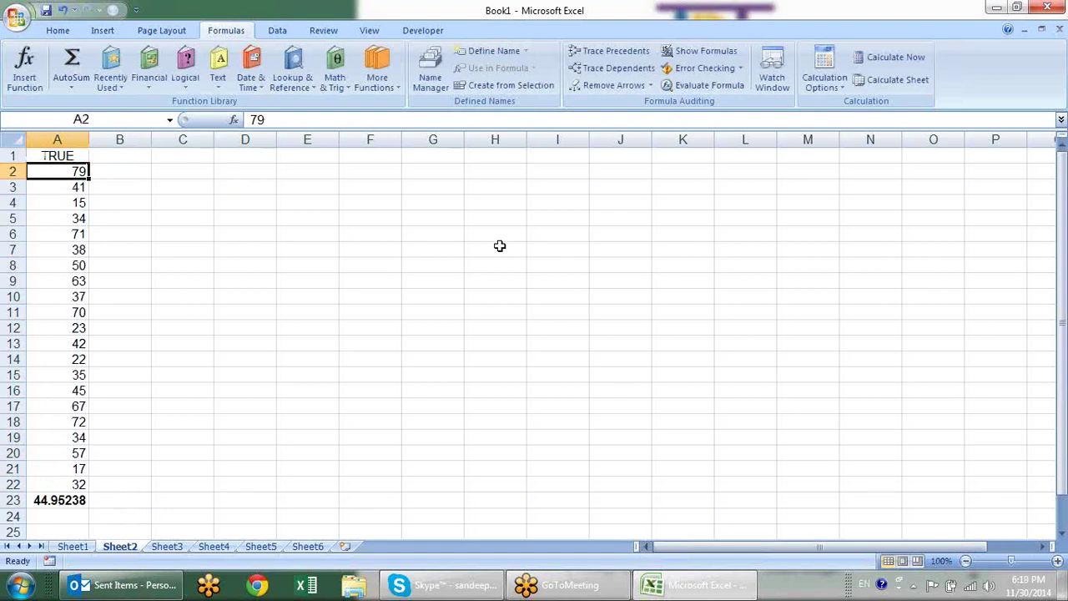
{"action": "left_click", "coordinate": [234, 242]}
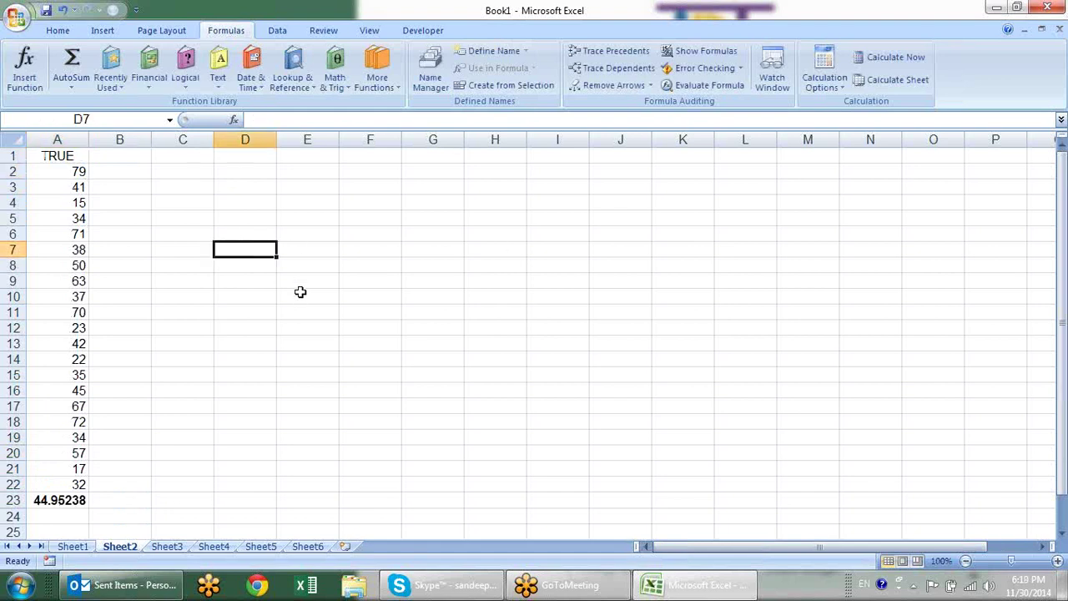
{"action": "type", "text": "=aver"}
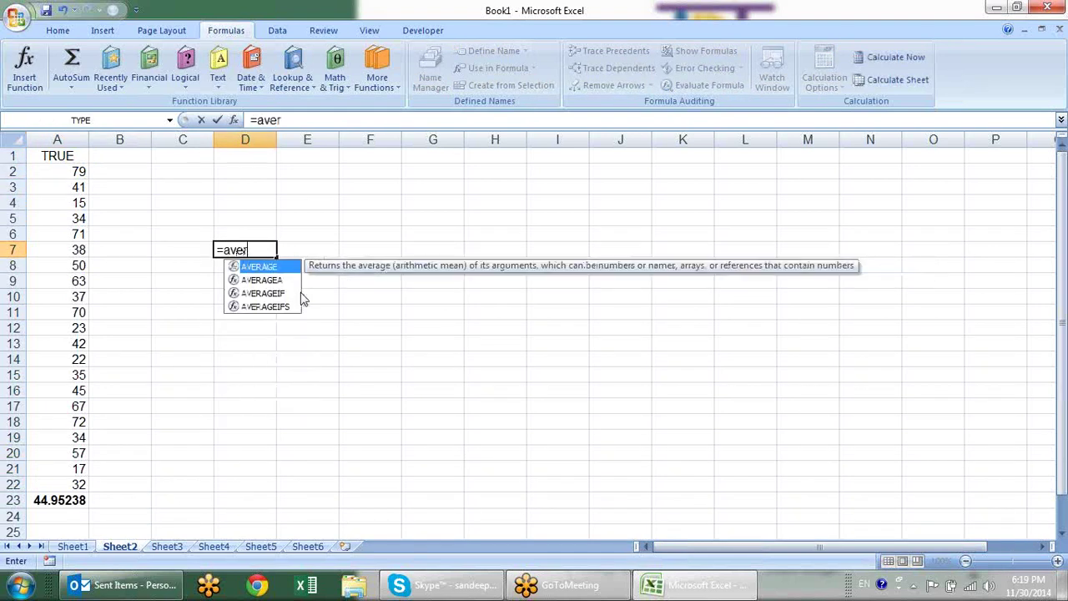
{"action": "double_click", "coordinate": [299, 282]}
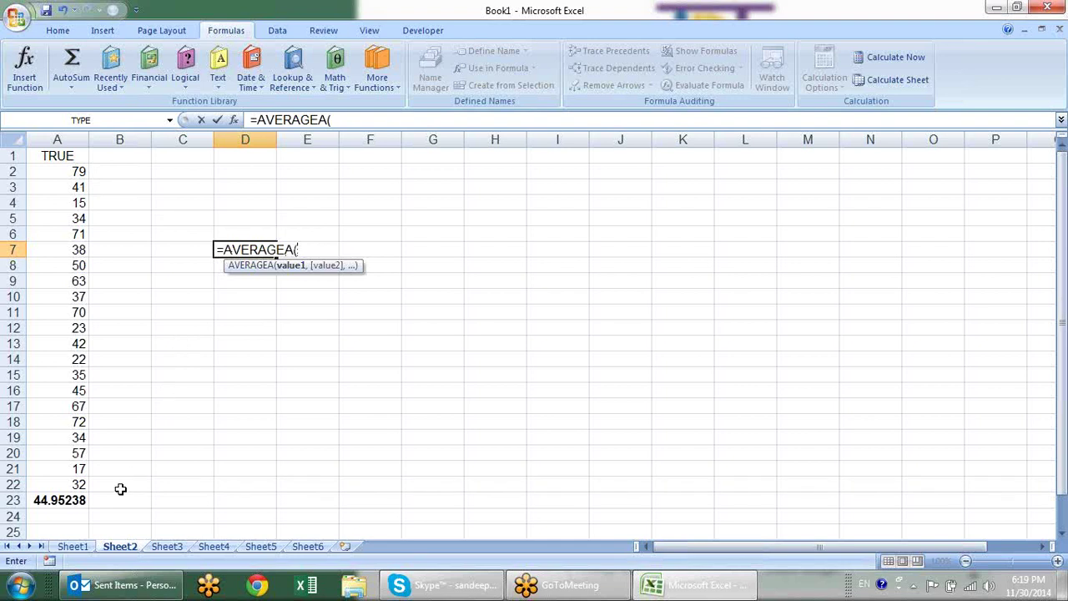
{"action": "left_click_drag", "start_coordinate": [84, 481], "coordinate": [64, 155]}
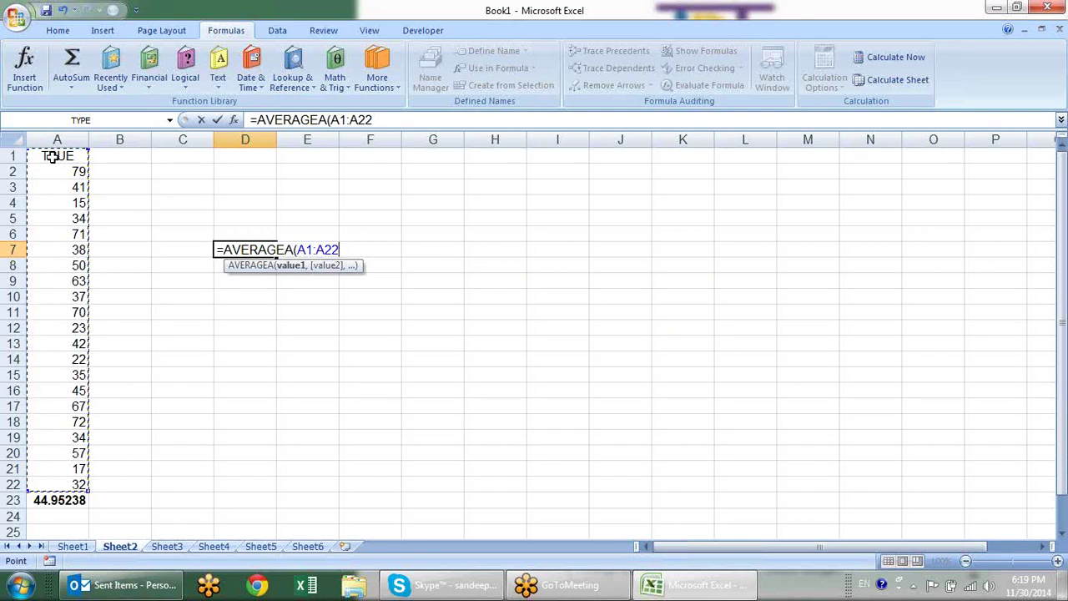
{"action": "type", "text": ")"}
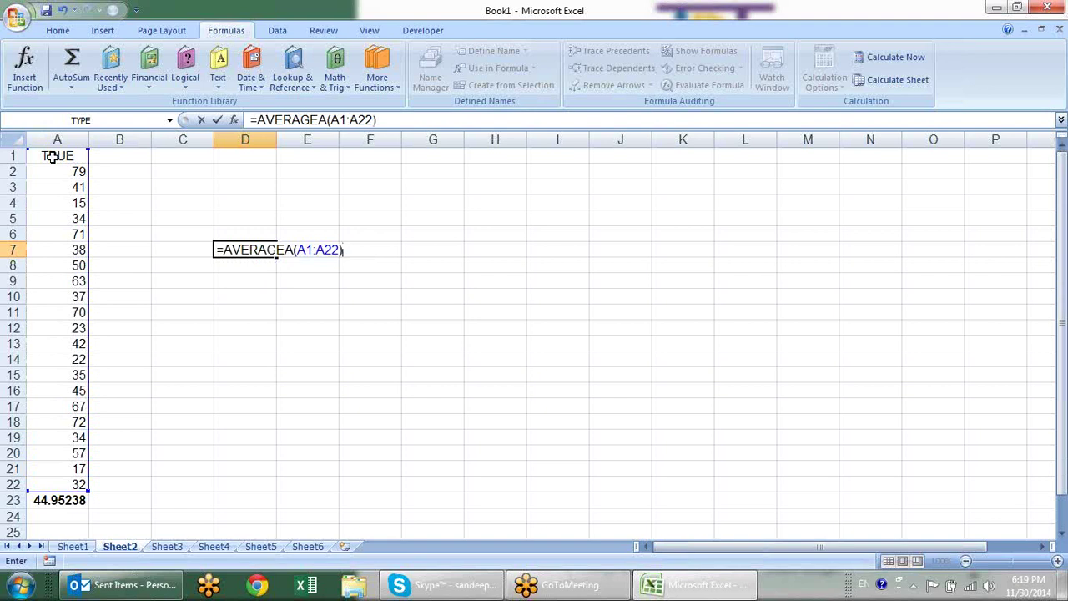
{"action": "key", "text": "Return"}
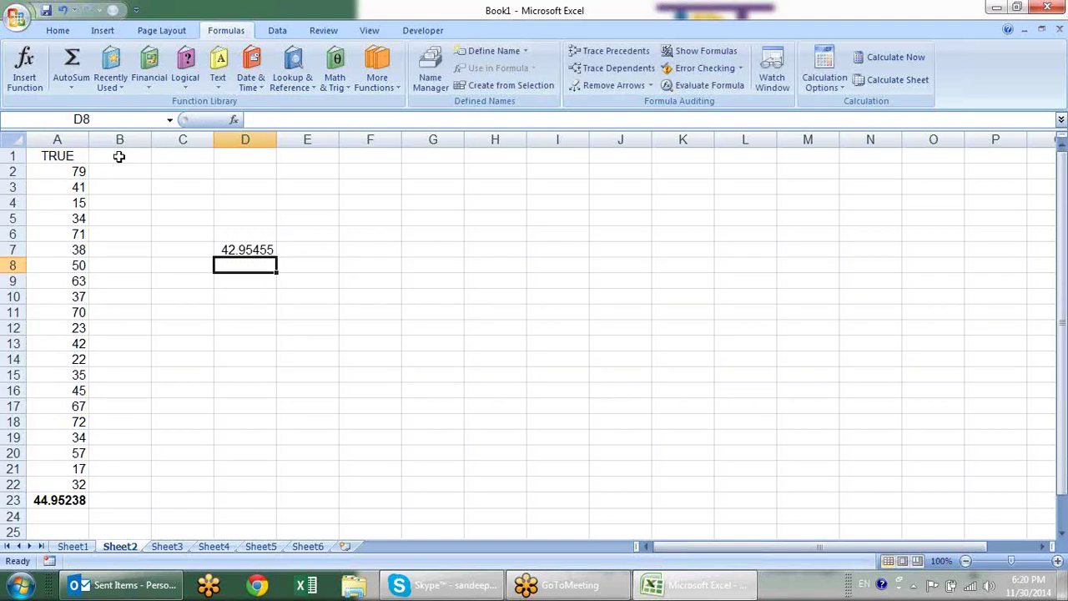
- Fill column A's values into B1:B22 and replace TRUE in B1 with 1
{"action": "left_click_drag", "start_coordinate": [127, 158], "coordinate": [132, 485]}
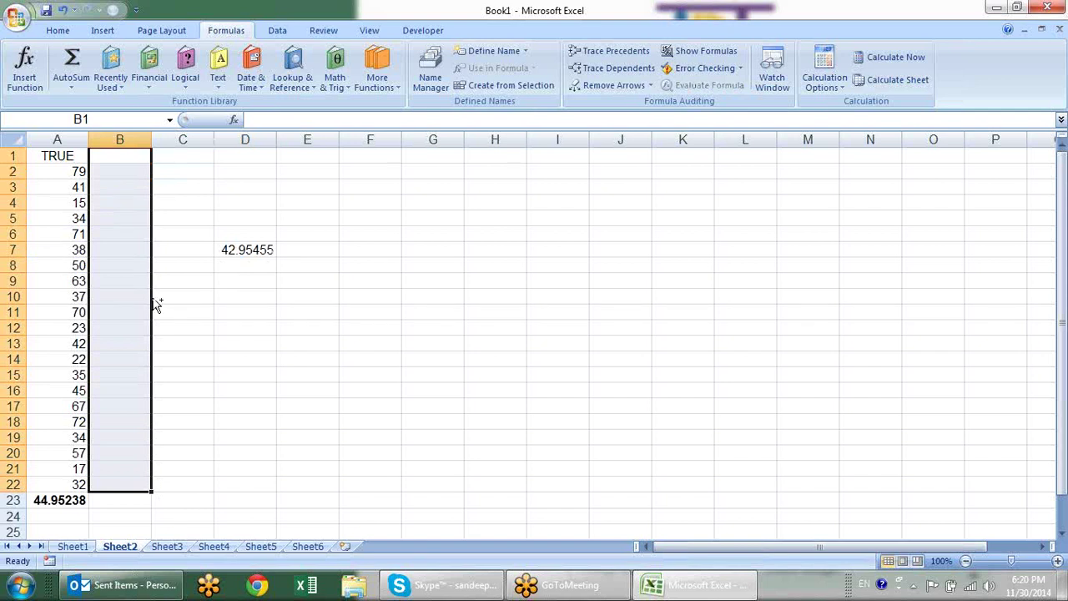
{"action": "key", "text": "ctrl+r"}
{"action": "left_click", "coordinate": [131, 152]}
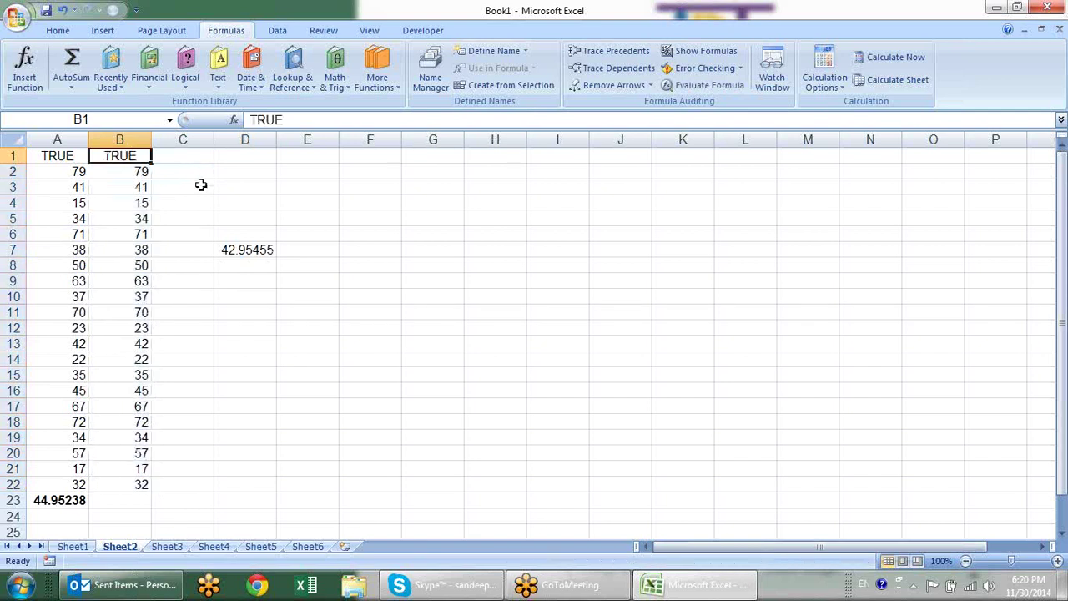
{"action": "type", "text": "1"}
{"action": "key", "text": "Return"}
- Fill the average formula into B23 and compare it with the AVERAGEA result in D7
{"action": "left_click", "coordinate": [123, 498]}
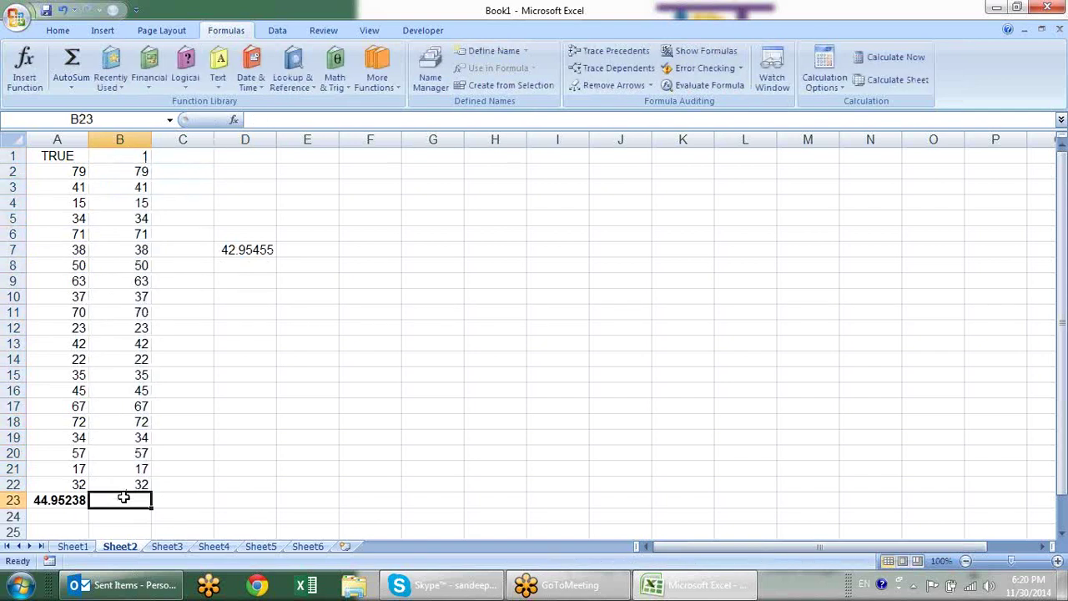
{"action": "key", "text": "ctrl+r"}
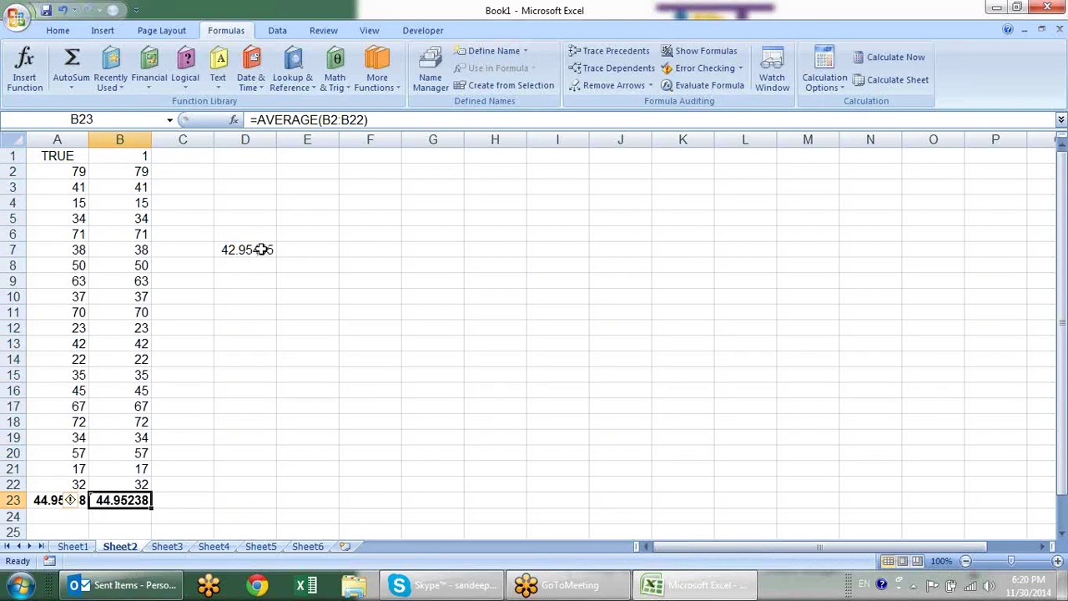
{"action": "left_click", "coordinate": [260, 250]}
{"action": "left_click", "coordinate": [143, 499]}
{"action": "left_click", "coordinate": [308, 263]}
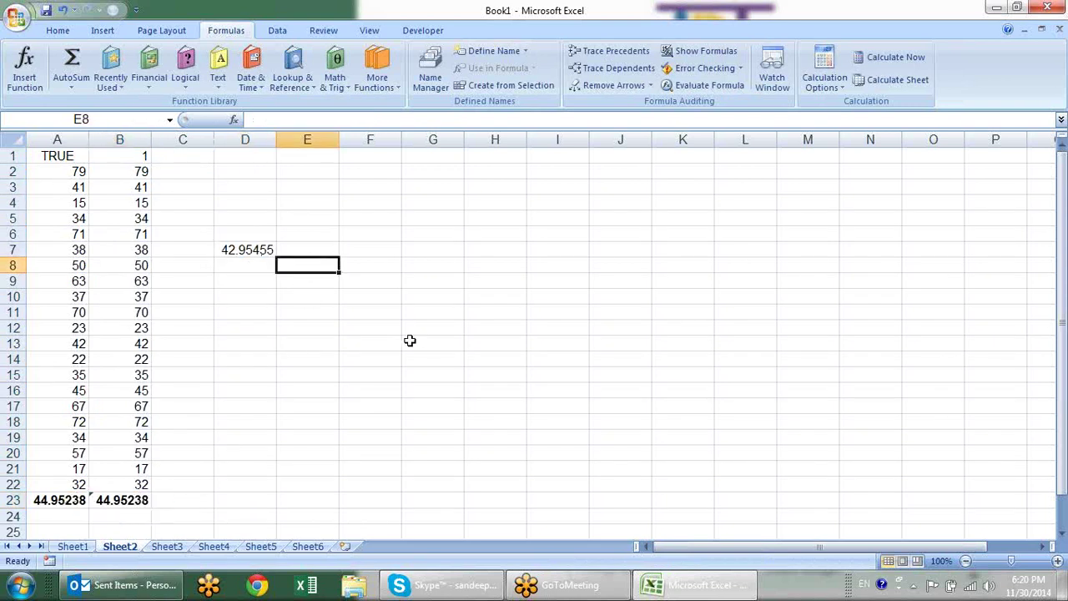
- Enter =AVERAGEIF(A2:A22,">50") in E8, returning 68.42857
{"action": "type", "text": "=aver"}
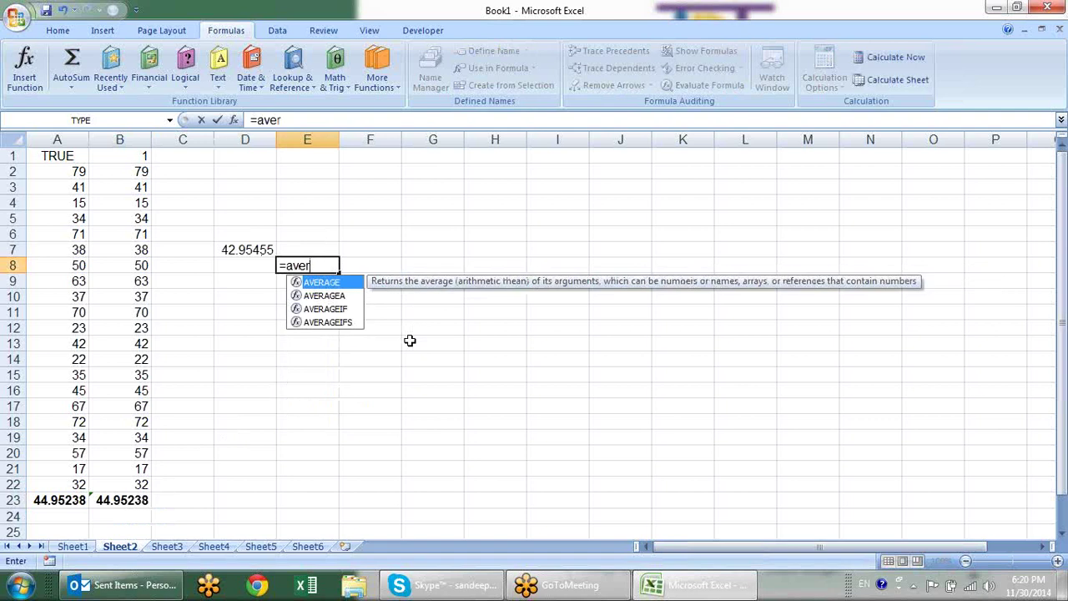
{"action": "key", "text": "Down"}
{"action": "key", "text": "Down"}
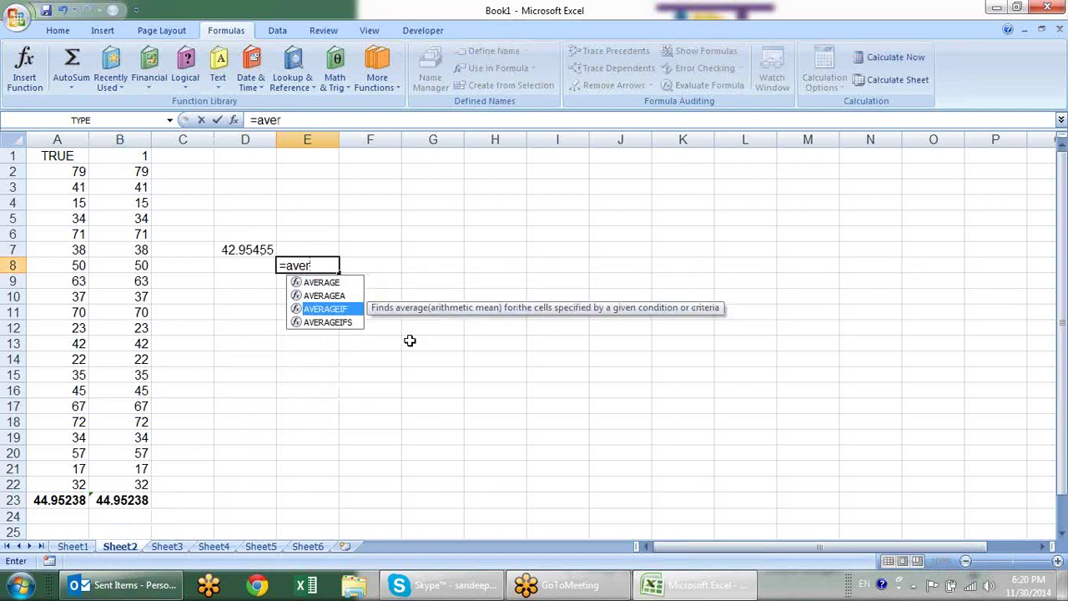
{"action": "key", "text": "Tab"}
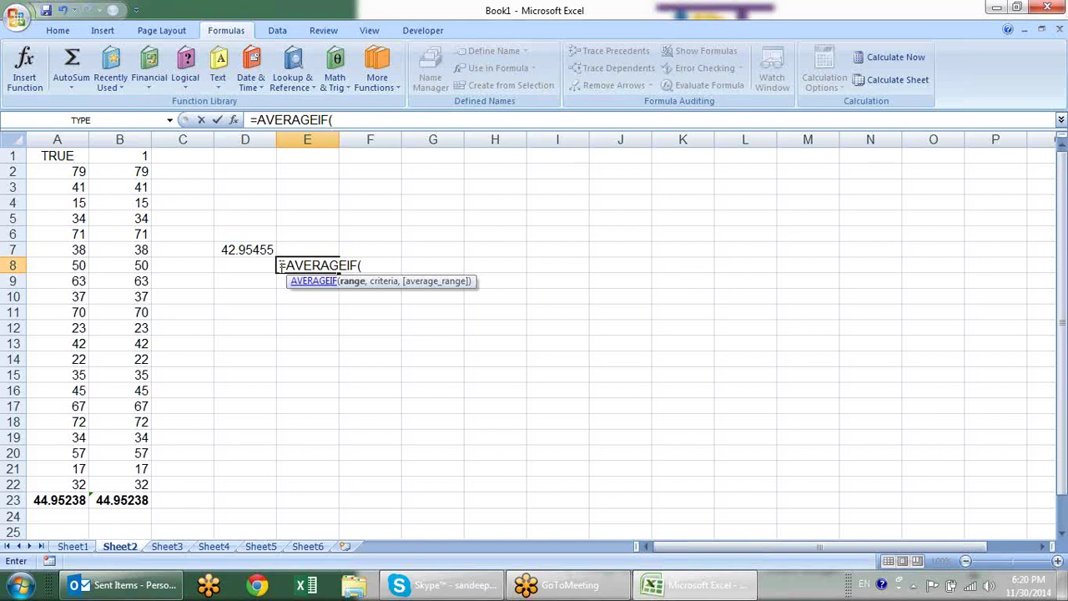
{"action": "left_click_drag", "start_coordinate": [82, 171], "coordinate": [50, 484]}
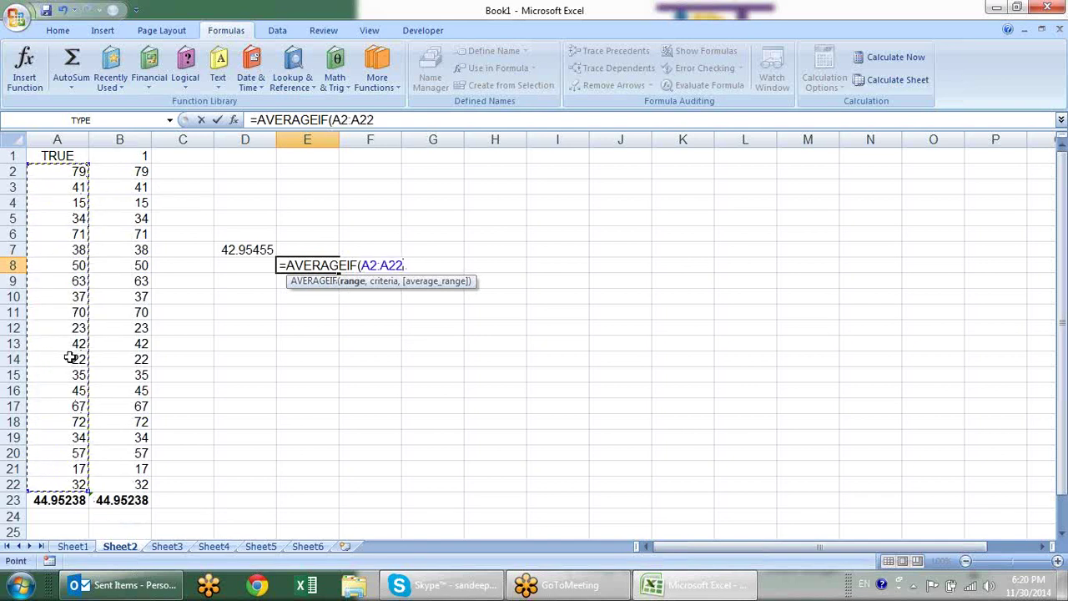
{"action": "type", "text": ",\">"}
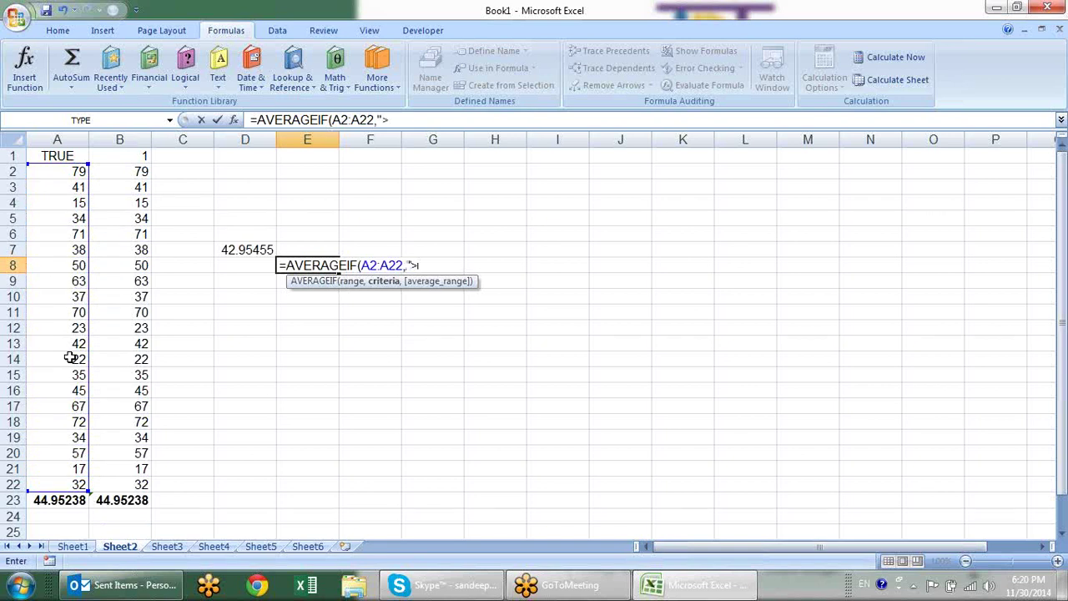
{"action": "type", "text": "50"}
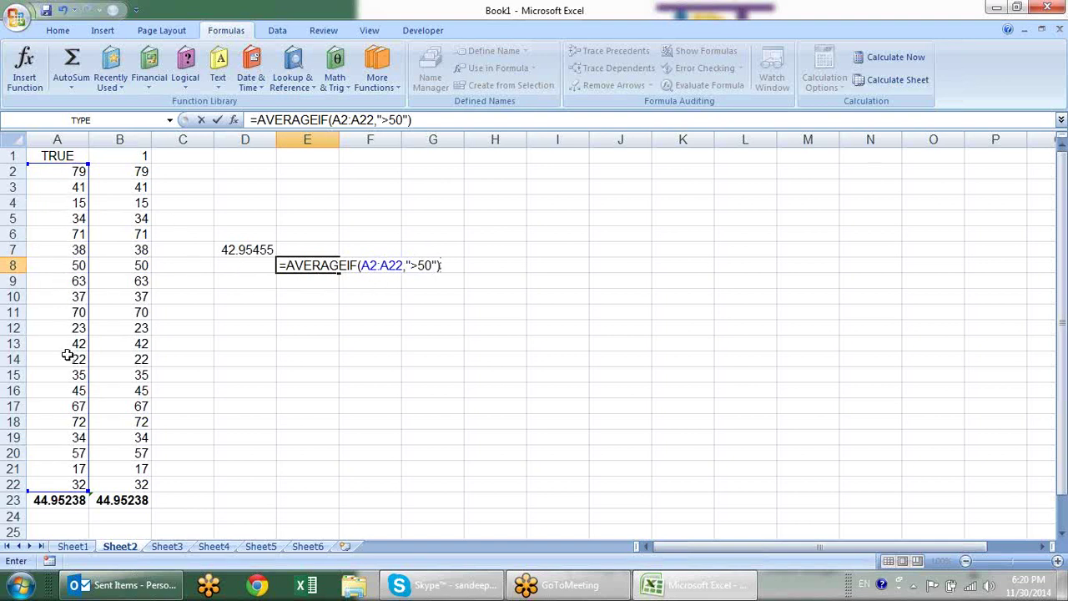
{"action": "key", "text": "Return"}
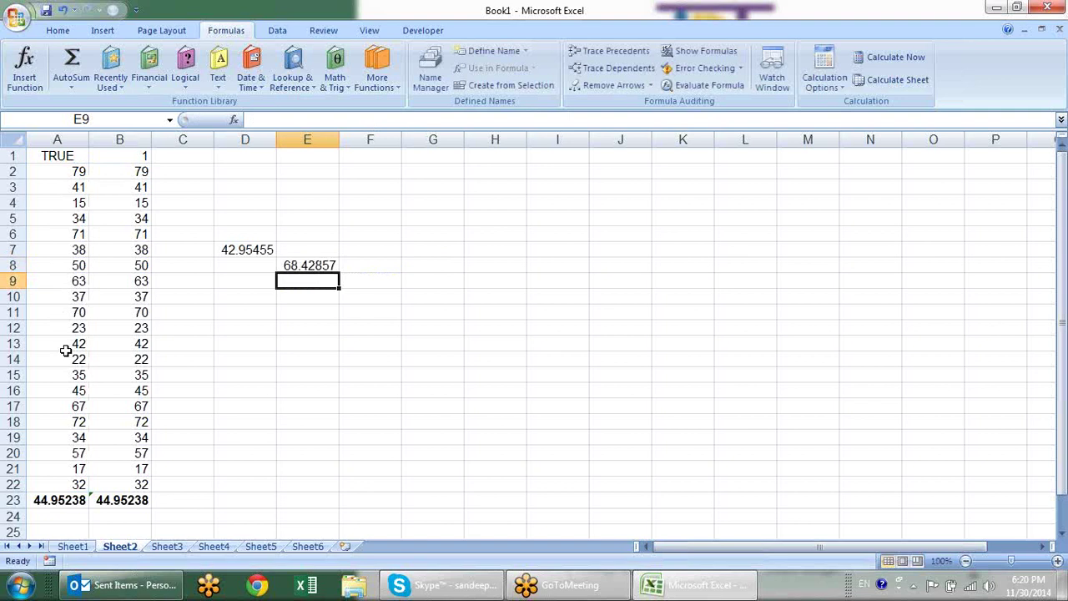
- Insert a new empty column A before the numbers
{"action": "key", "text": "Up"}
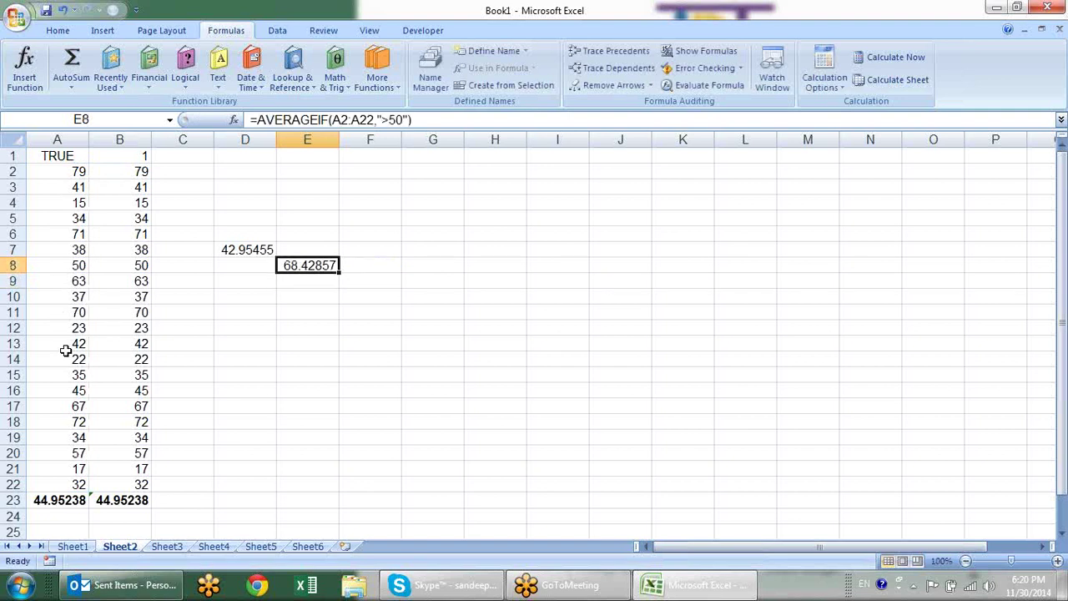
{"action": "right_click", "coordinate": [71, 133]}
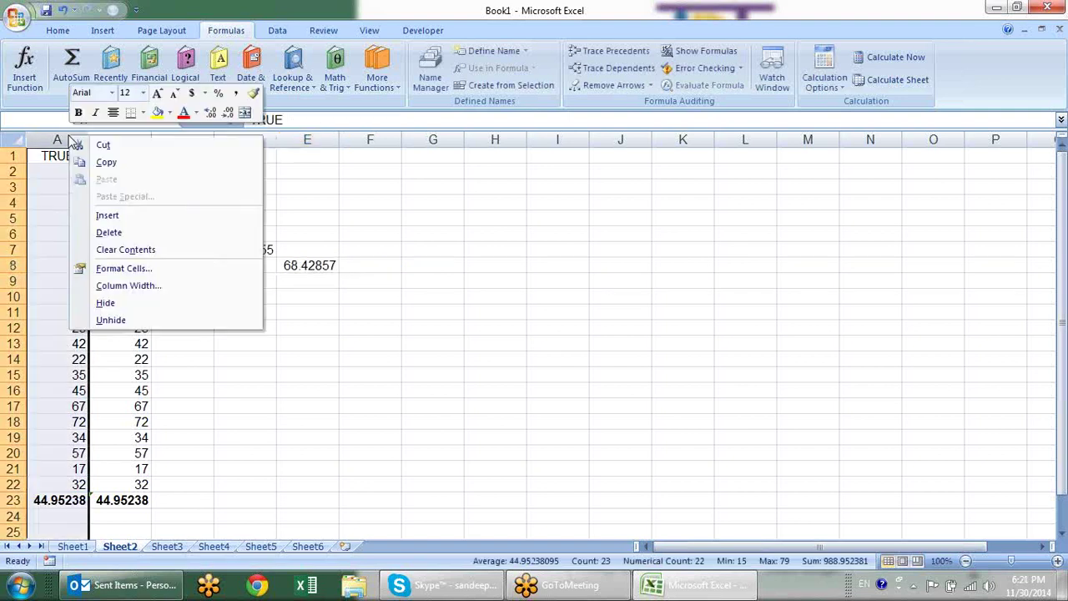
{"action": "left_click", "coordinate": [125, 215]}
{"action": "left_click", "coordinate": [75, 171]}
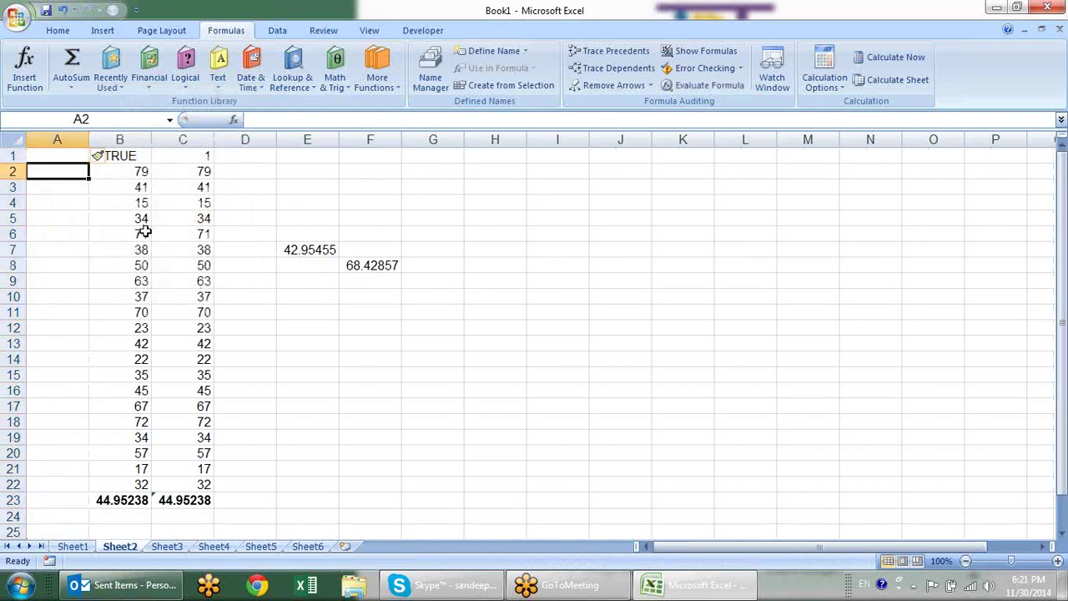
- Type a person's name in A2, fill names down to A22, and start an =av formula in F9
{"action": "type", "text": "sandeep"}
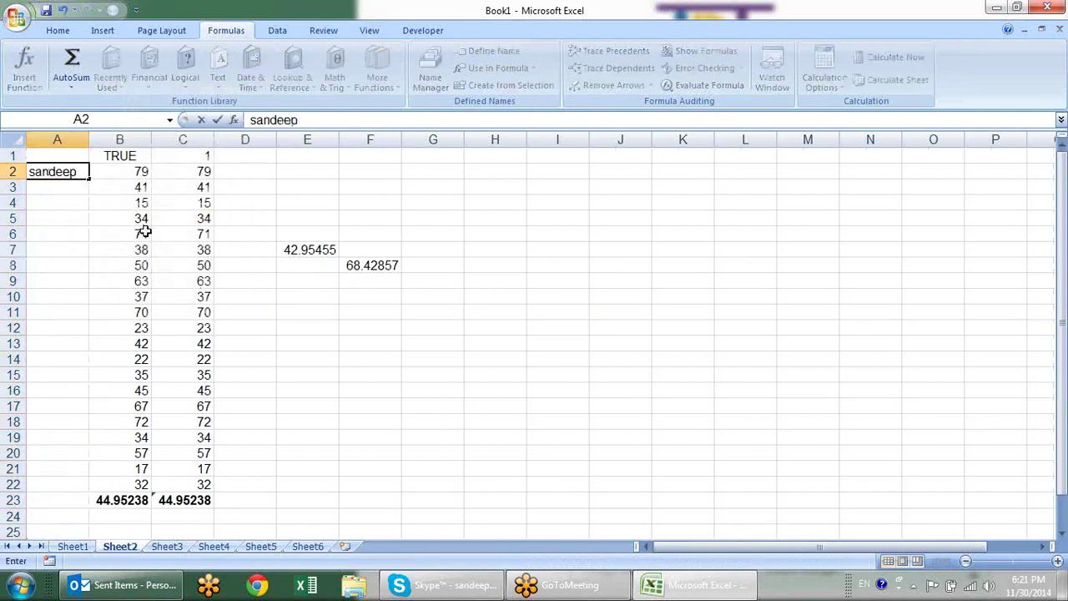
{"action": "key", "text": "Return"}
{"action": "left_click", "coordinate": [75, 172]}
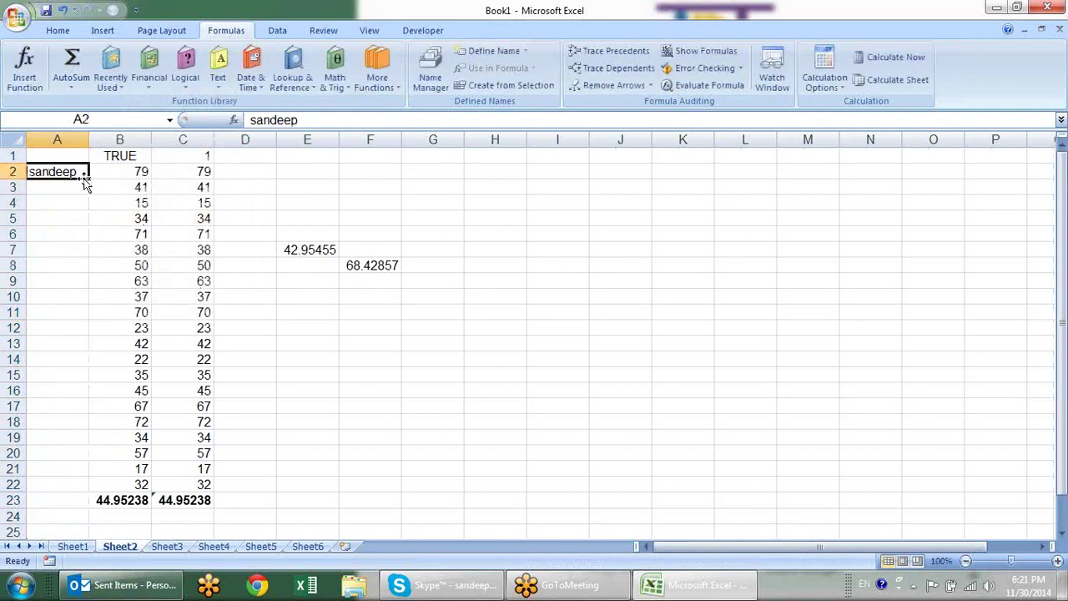
{"action": "left_click_drag", "start_coordinate": [87, 178], "coordinate": [84, 490]}
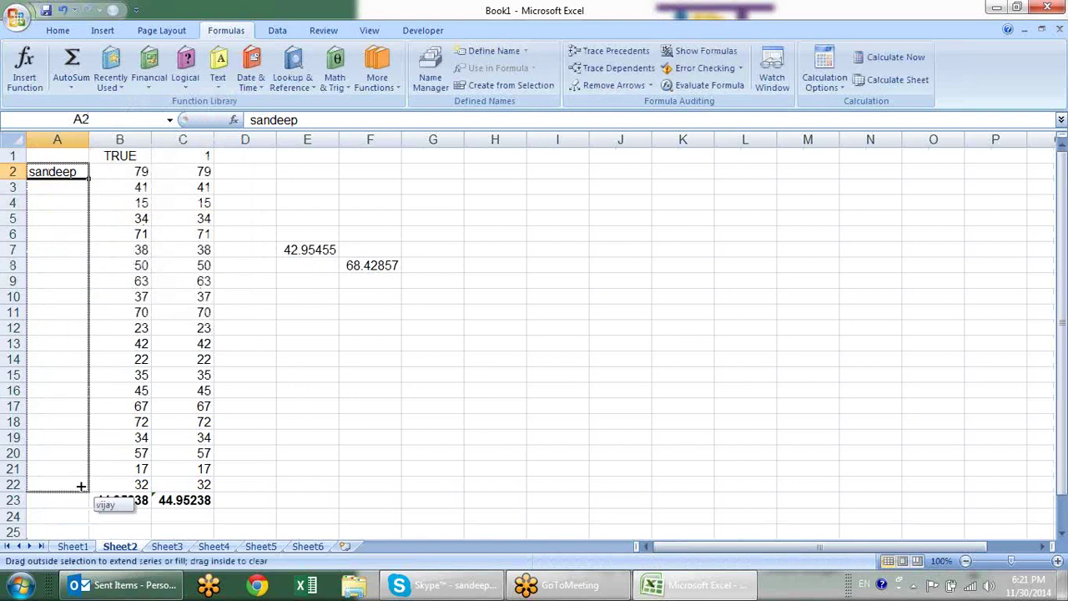
{"action": "left_click", "coordinate": [381, 281]}
{"action": "type", "text": "="}
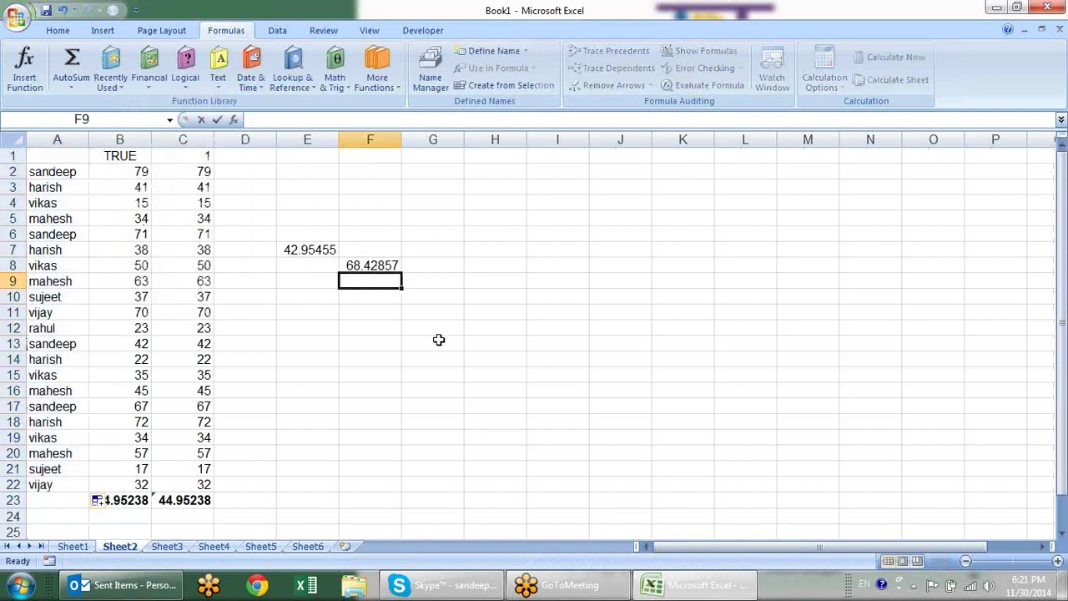
{"action": "type", "text": "av"}
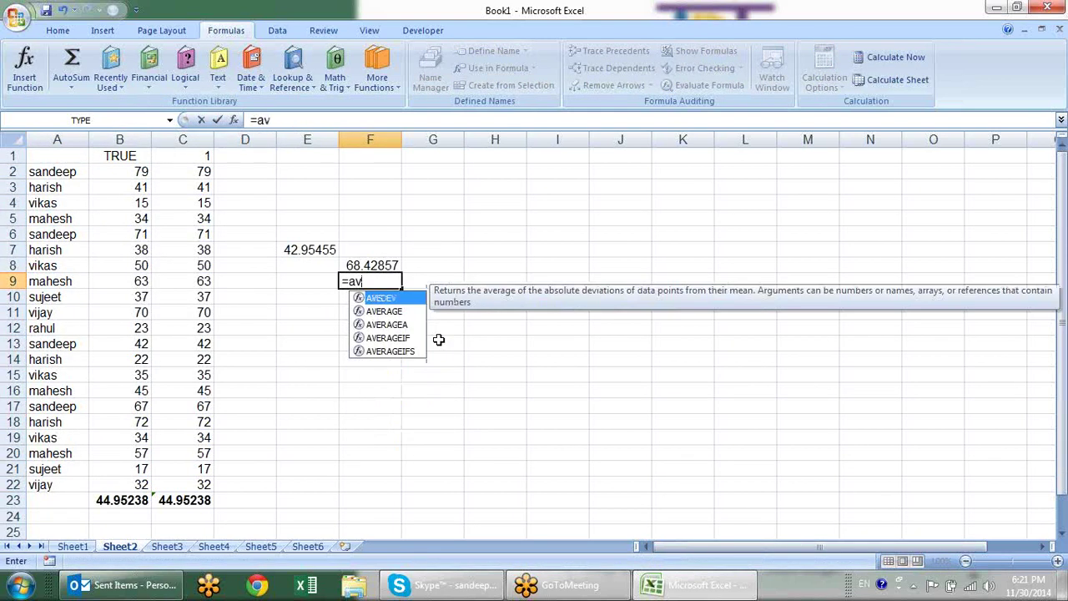
- Enter an AVERAGEIFS in F9 averaging B2:B22 values above 50 for one named person, returning 72
{"action": "key", "text": "Down"}
{"action": "key", "text": "Down"}
{"action": "key", "text": "Down"}
{"action": "key", "text": "Down"}
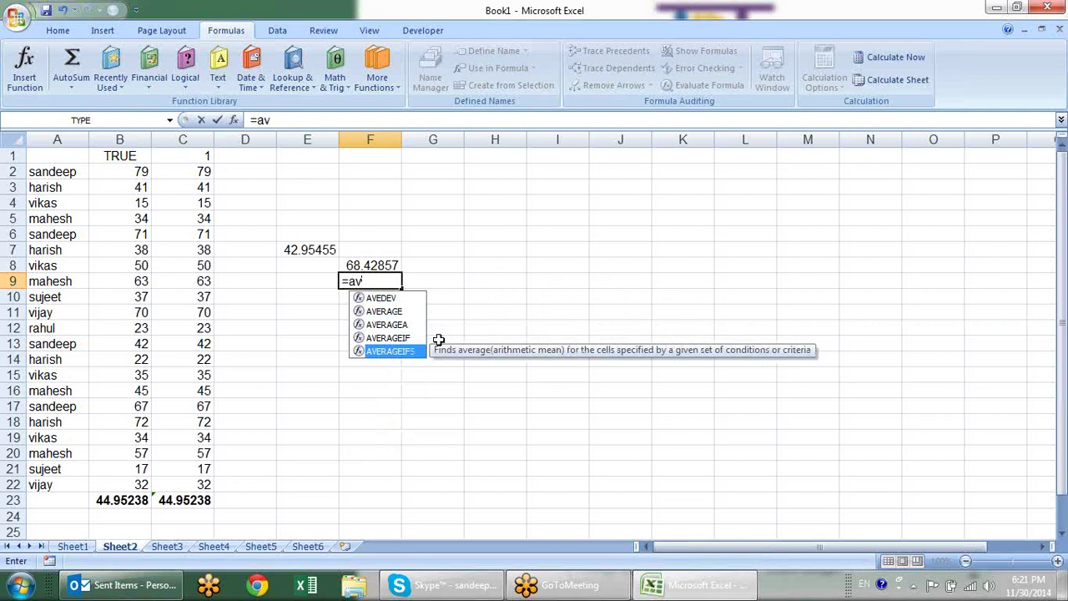
{"action": "key", "text": "Tab"}
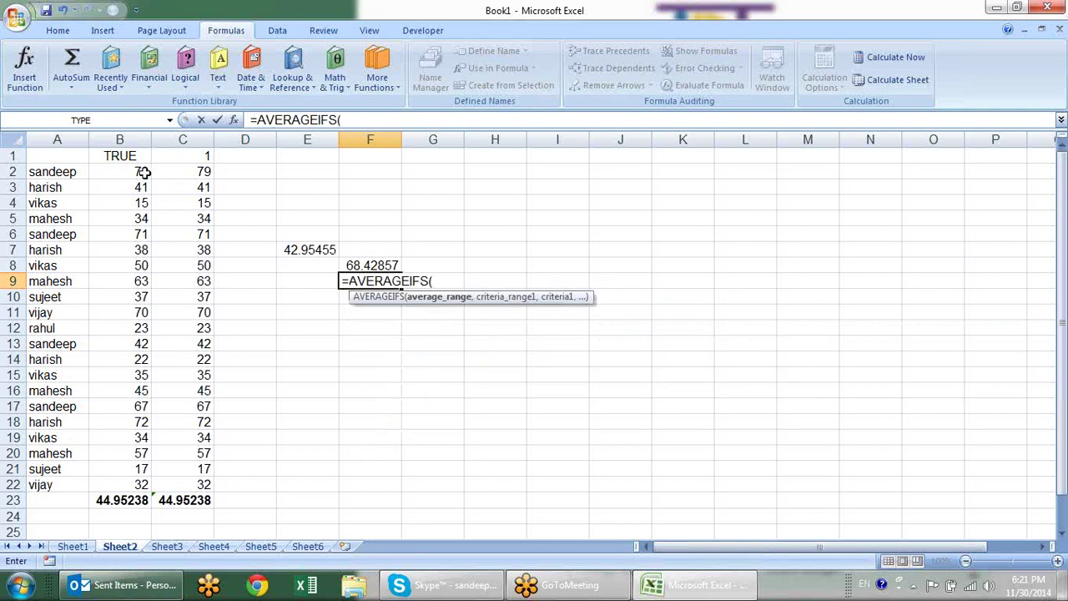
{"action": "left_click_drag", "start_coordinate": [142, 172], "coordinate": [99, 488]}
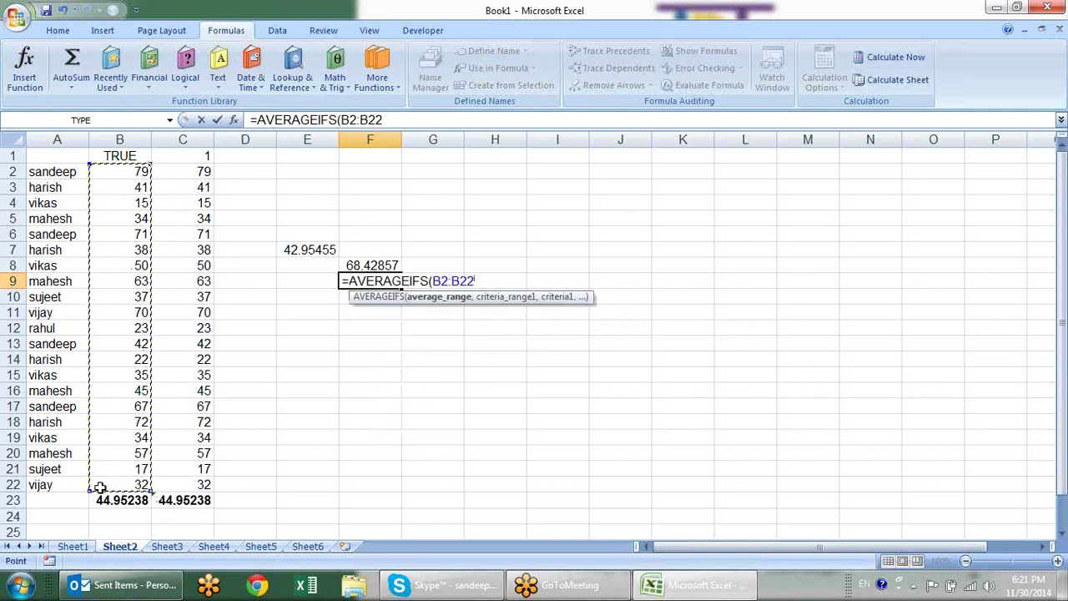
{"action": "type", "text": ","}
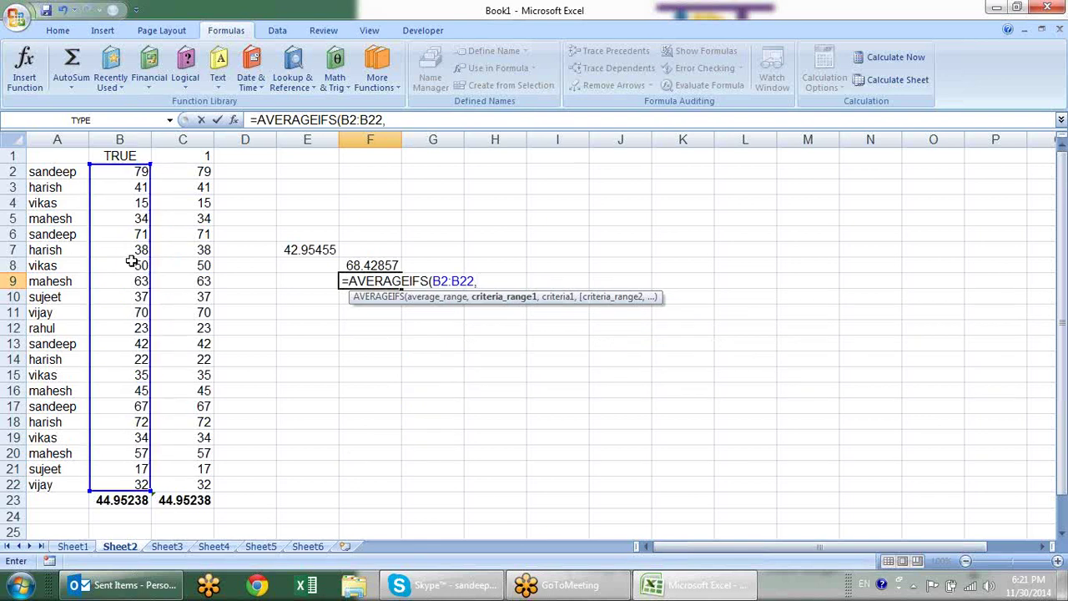
{"action": "left_click_drag", "start_coordinate": [60, 172], "coordinate": [50, 489]}
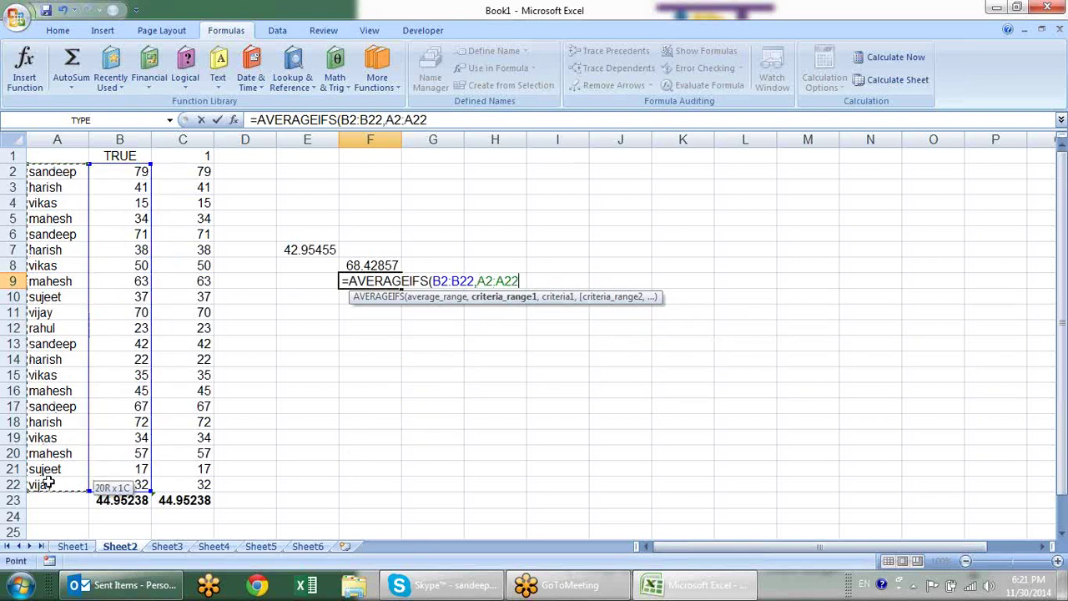
{"action": "type", "text": ","}
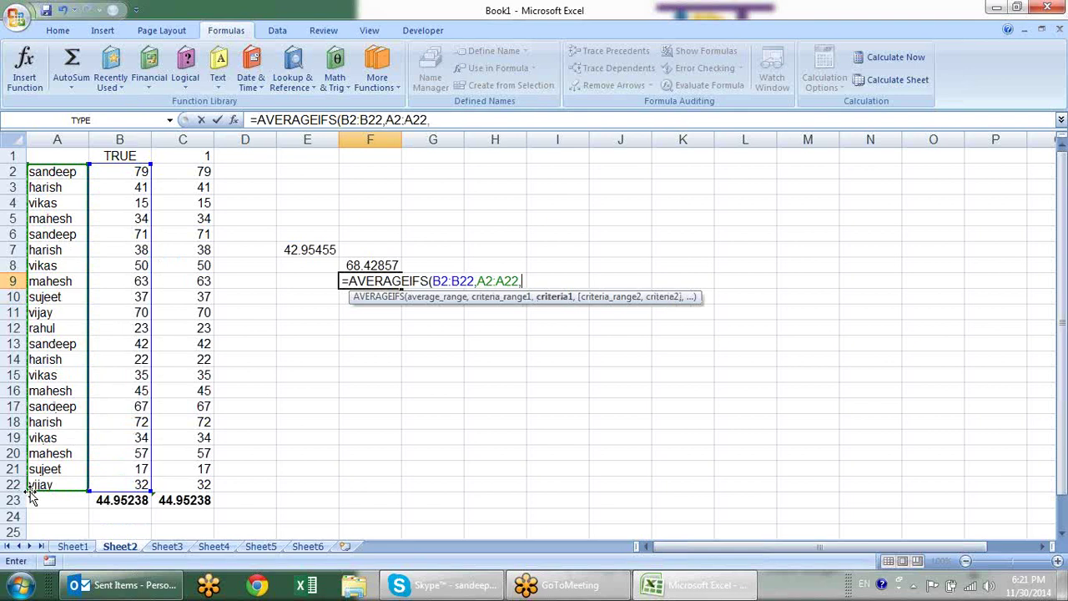
{"action": "type", "text": "\"Hari"}
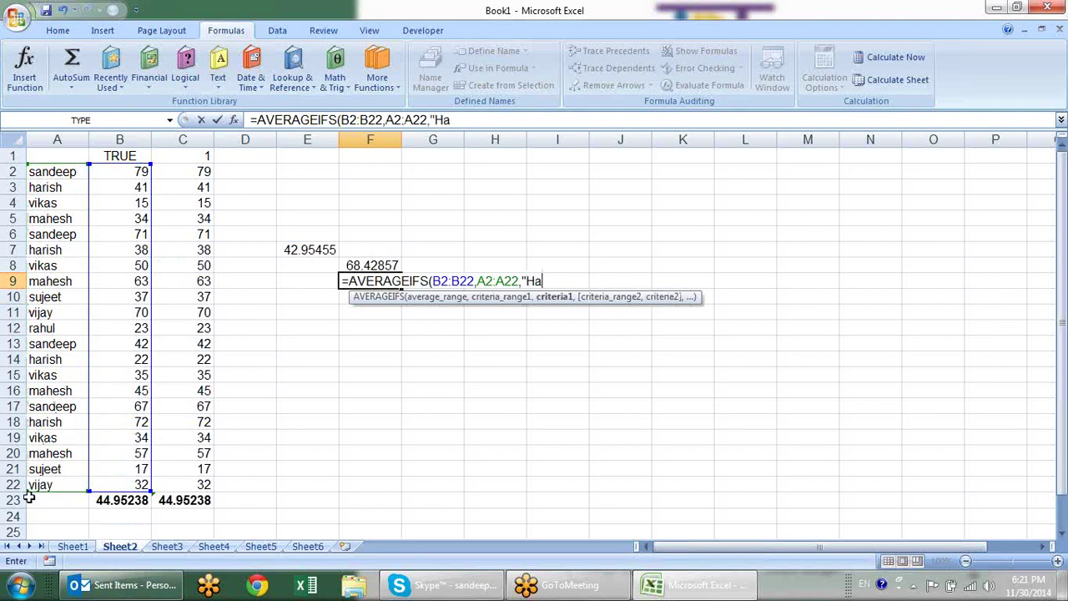
{"action": "type", "text": "sh\""}
{"action": "type", "text": ","}
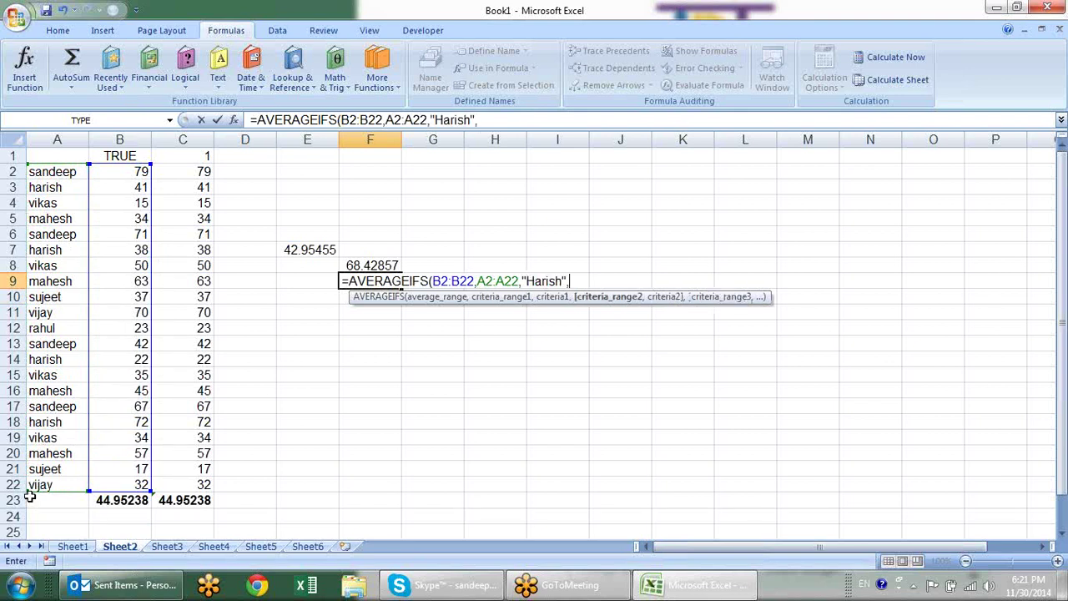
{"action": "left_click_drag", "start_coordinate": [109, 171], "coordinate": [108, 485]}
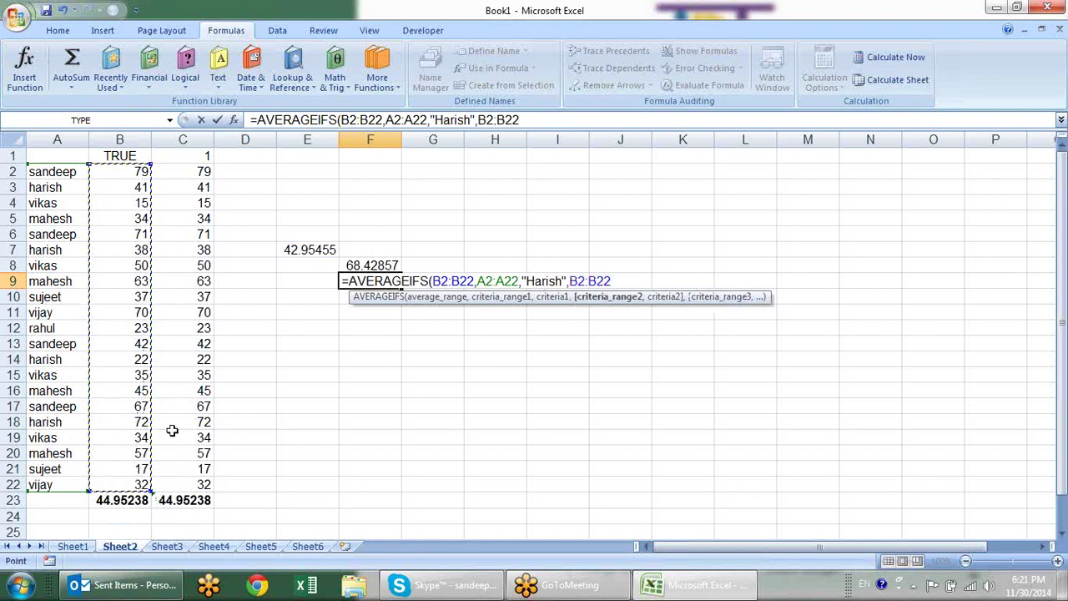
{"action": "type", "text": ","}
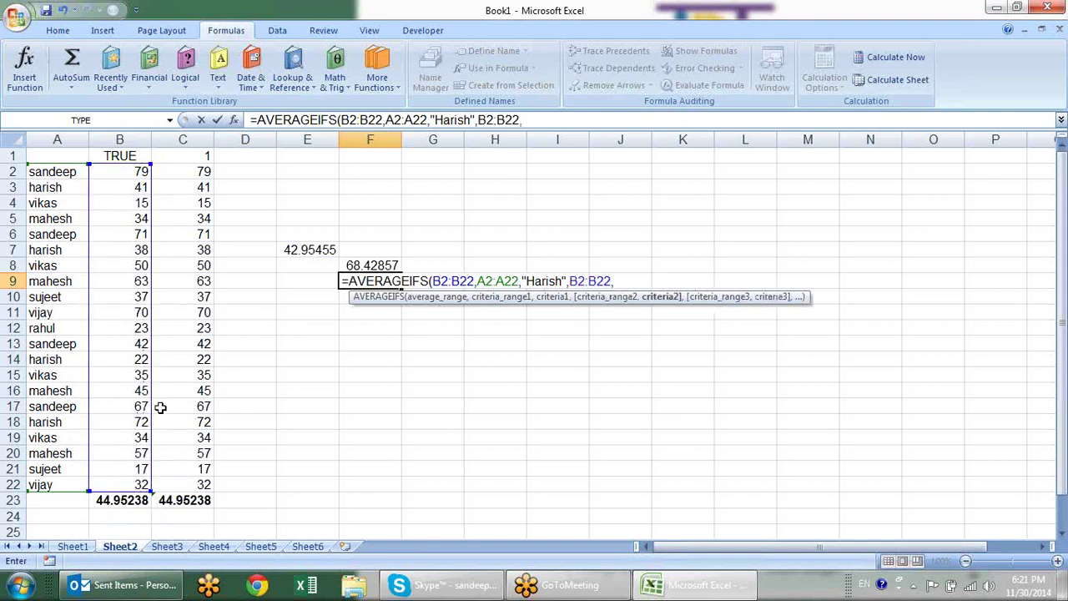
{"action": "type", "text": "\">50\""}
{"action": "type", "text": ")"}
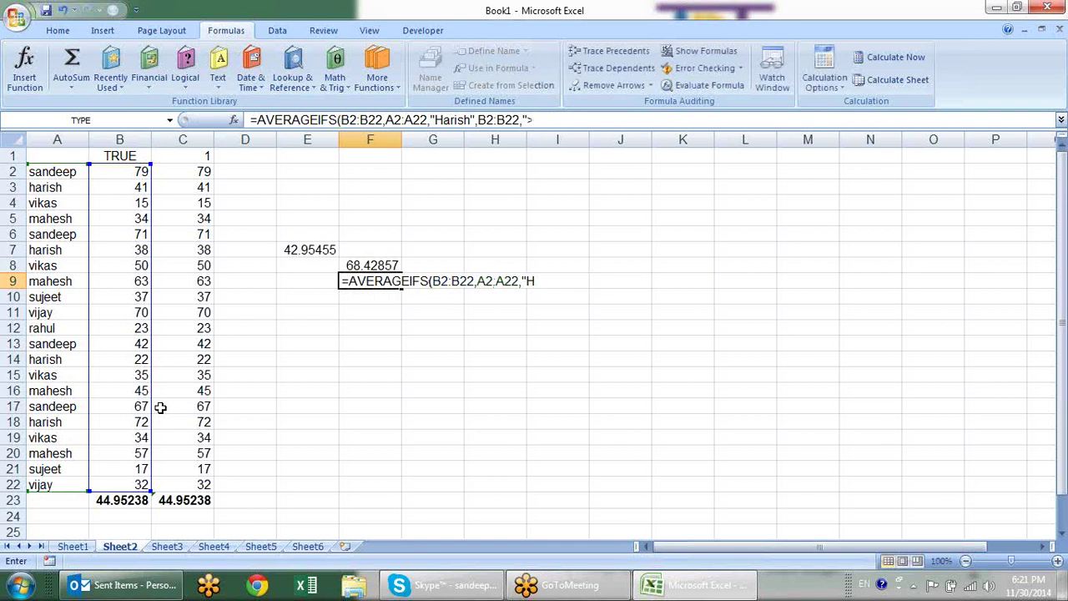
{"action": "key", "text": "Return"}
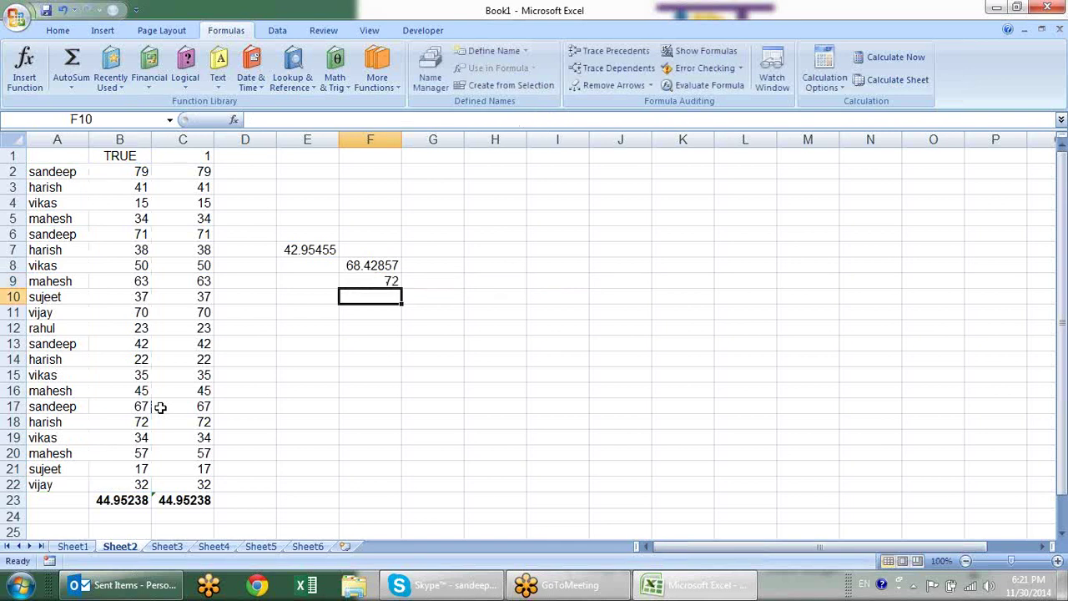
- Check the matching names in column A and compare F9 with the AVERAGEIF formula in F8
{"action": "left_click", "coordinate": [70, 244]}
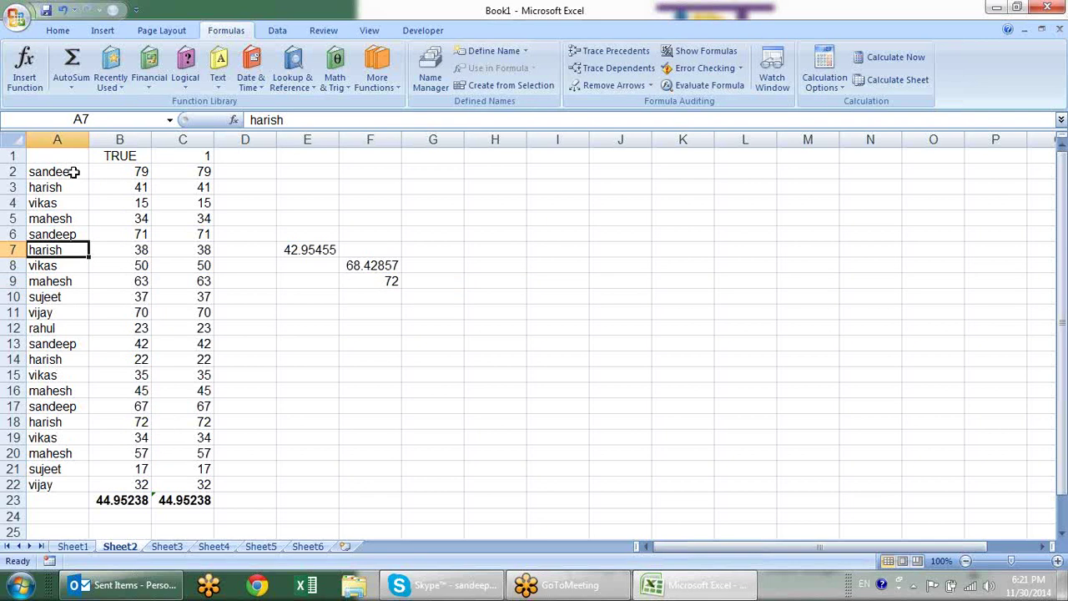
{"action": "left_click", "coordinate": [73, 187]}
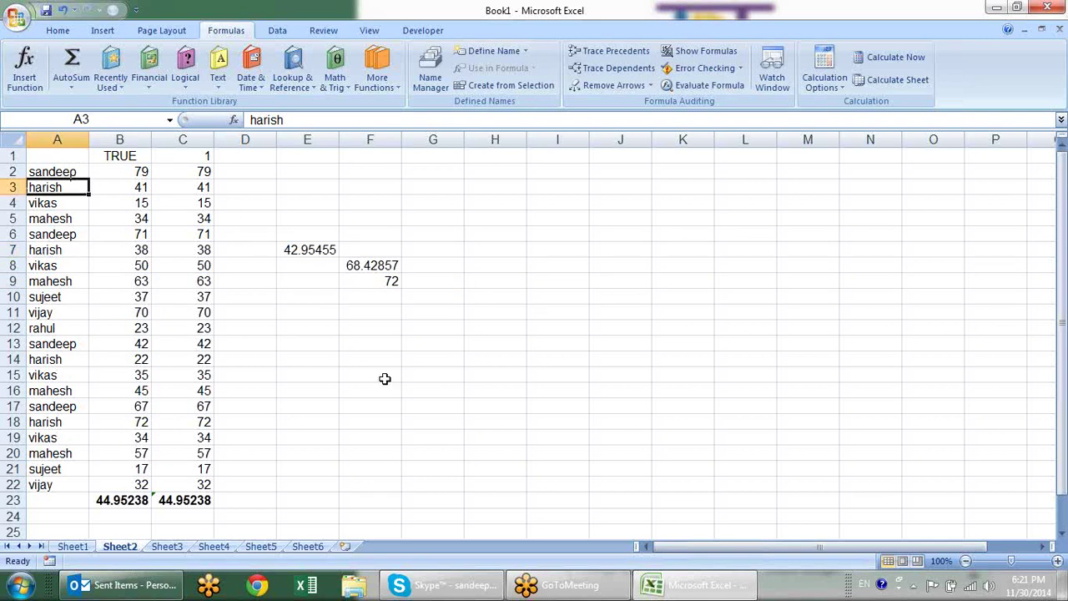
{"action": "left_click", "coordinate": [390, 281]}
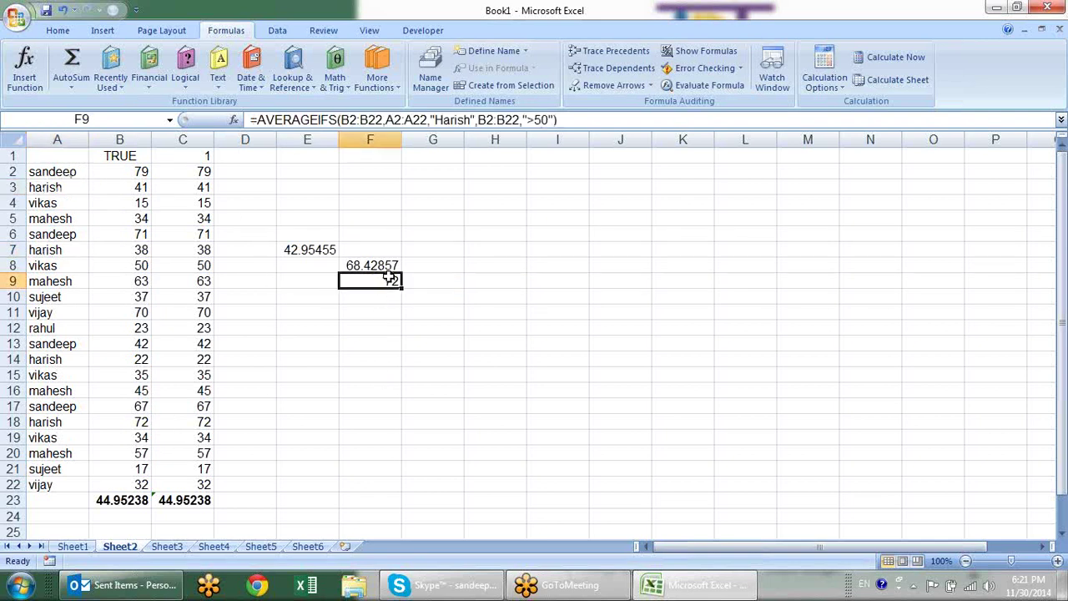
{"action": "left_click", "coordinate": [399, 263]}
{"action": "left_click", "coordinate": [396, 282]}
{"action": "left_click", "coordinate": [390, 81]}
{"action": "mouse_move", "coordinate": [401, 105]}
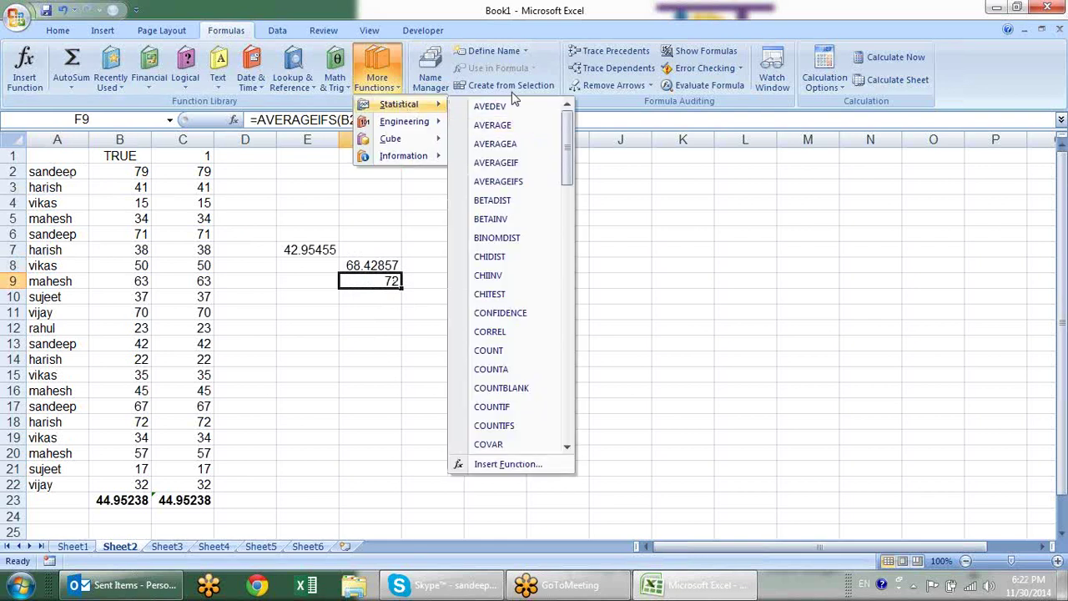
{"action": "left_click_drag", "start_coordinate": [567, 156], "coordinate": [571, 186]}
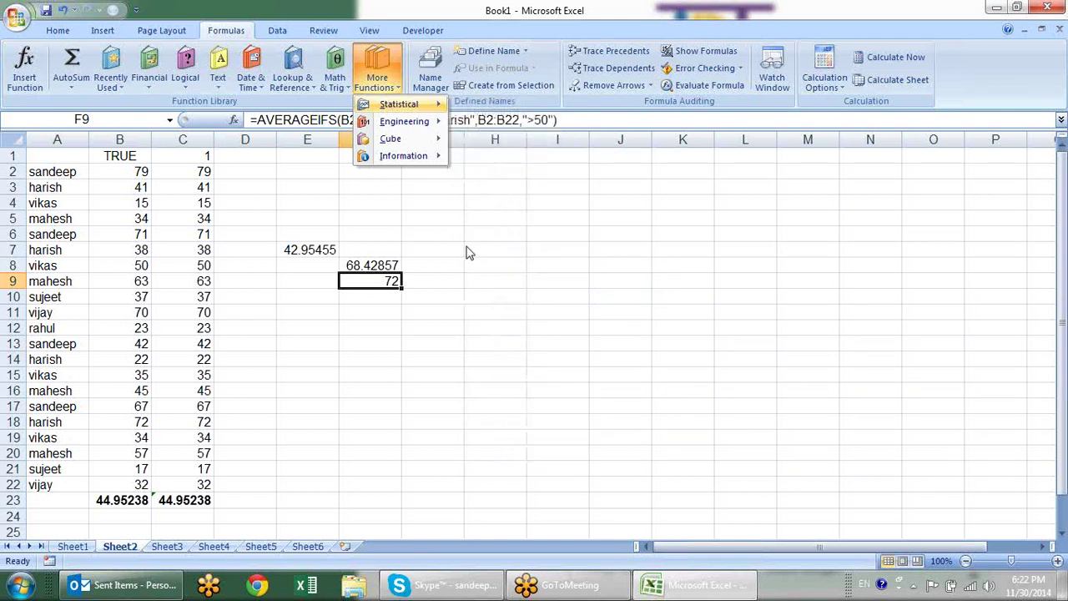
{"action": "left_click", "coordinate": [450, 247]}
{"action": "left_click", "coordinate": [450, 247]}
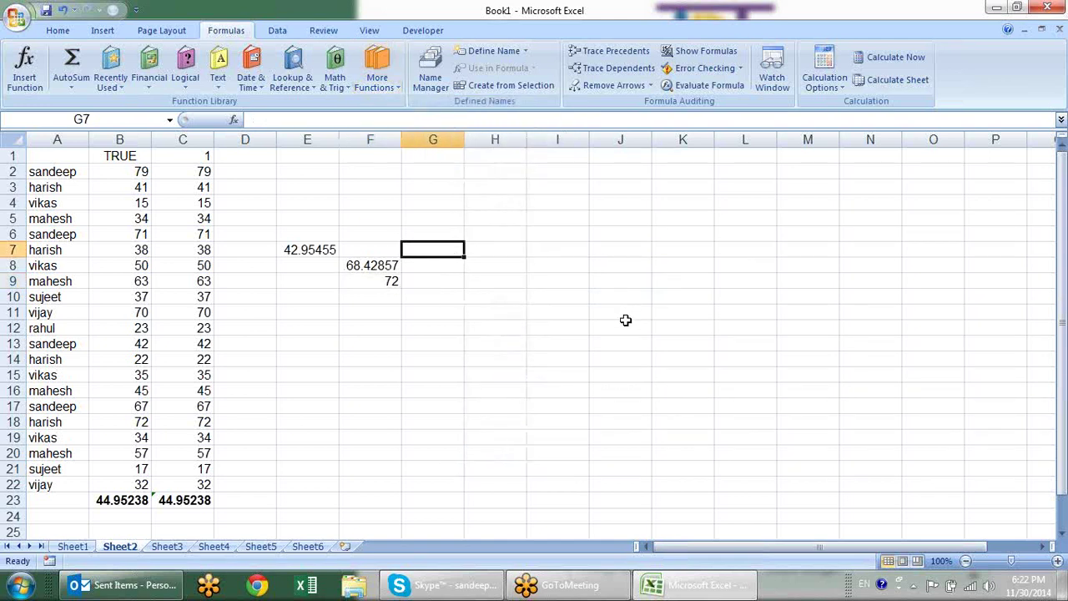
- Enter a whole-column COUNT formula in G7, ending as =COUNT(C:C) returning 22
{"action": "type", "text": "=con"}
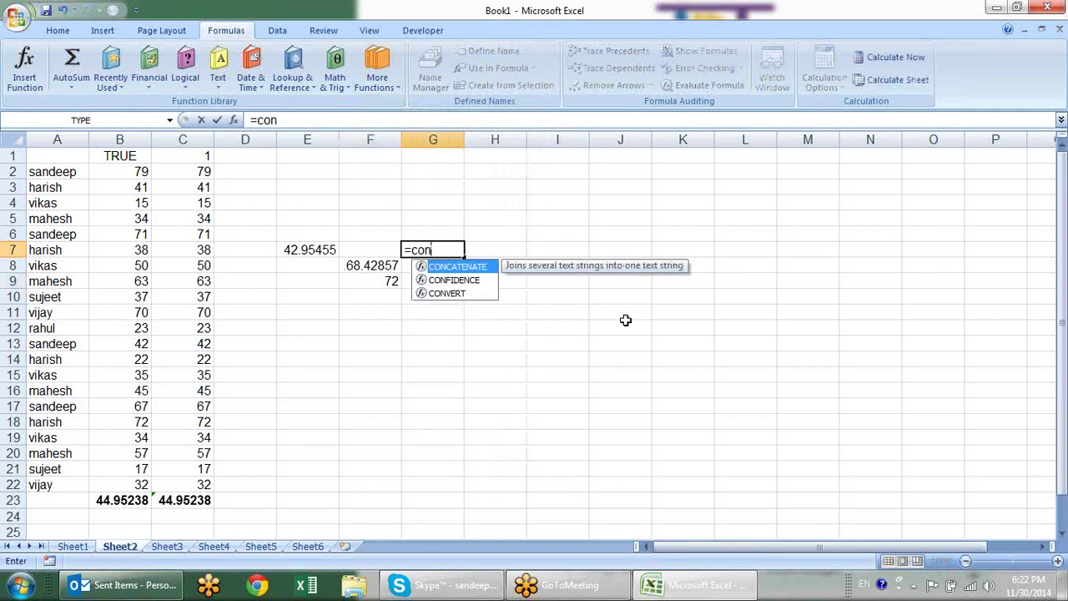
{"action": "key", "text": "BackSpace"}
{"action": "type", "text": "unt"}
{"action": "key", "text": "Tab"}
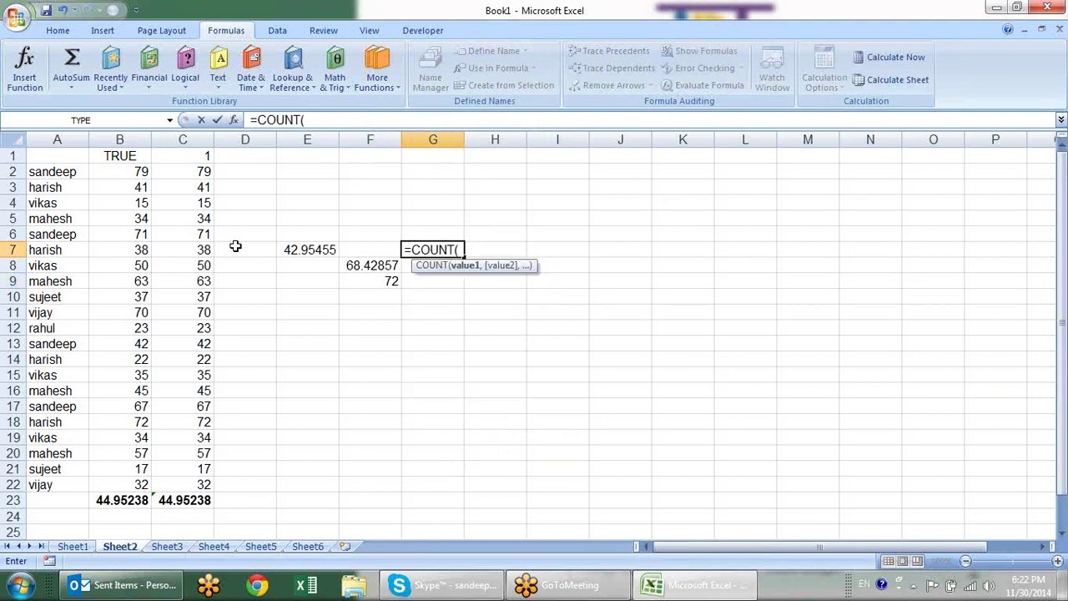
{"action": "left_click", "coordinate": [62, 141]}
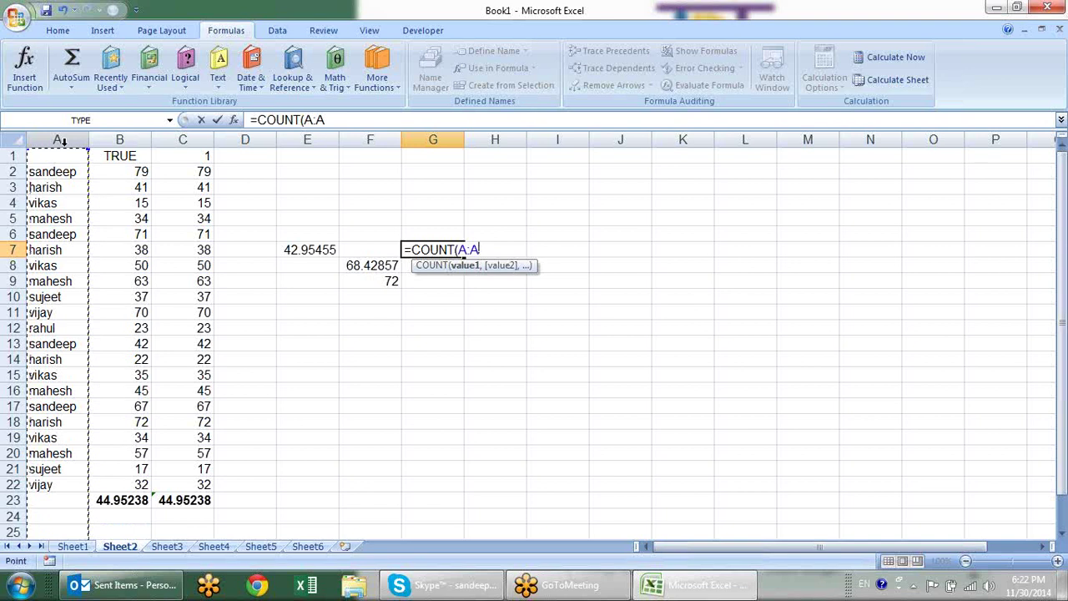
{"action": "type", "text": ")"}
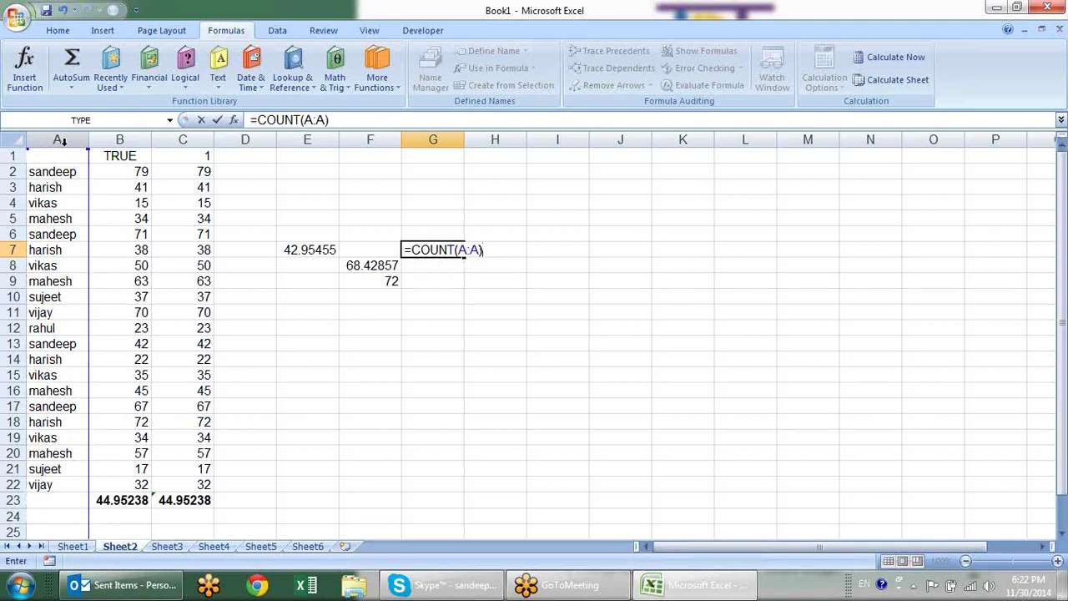
{"action": "key", "text": "Return"}
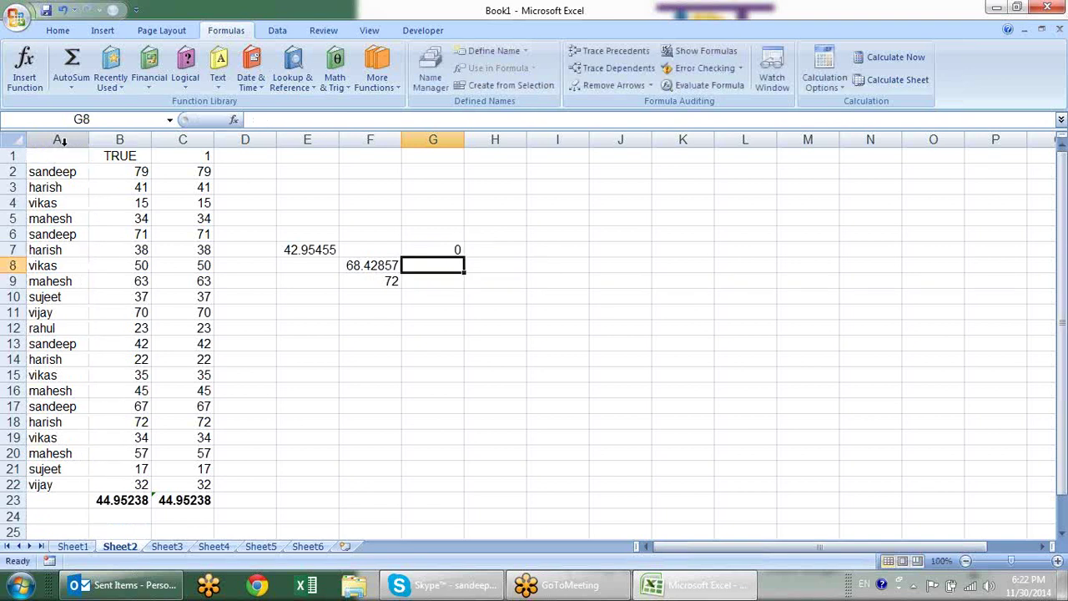
{"action": "left_click", "coordinate": [426, 254]}
{"action": "key", "text": "F2"}
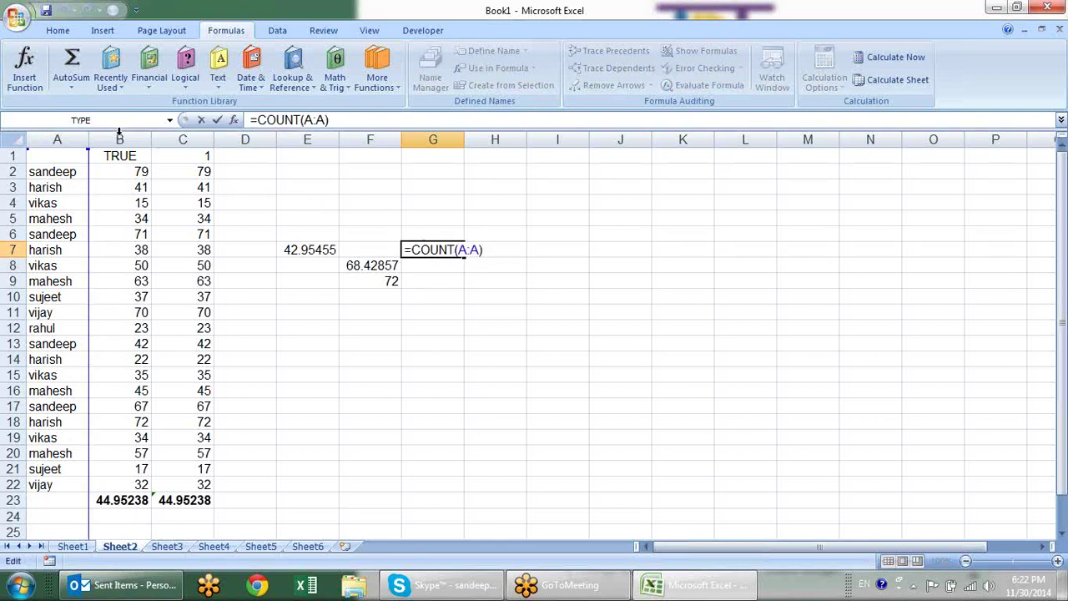
{"action": "mouse_move", "coordinate": [89, 173]}
{"action": "left_mouse_down"}
{"action": "mouse_move", "coordinate": [203, 185]}
{"action": "mouse_move", "coordinate": [138, 197]}
{"action": "left_mouse_up"}
{"action": "key", "text": "Return"}
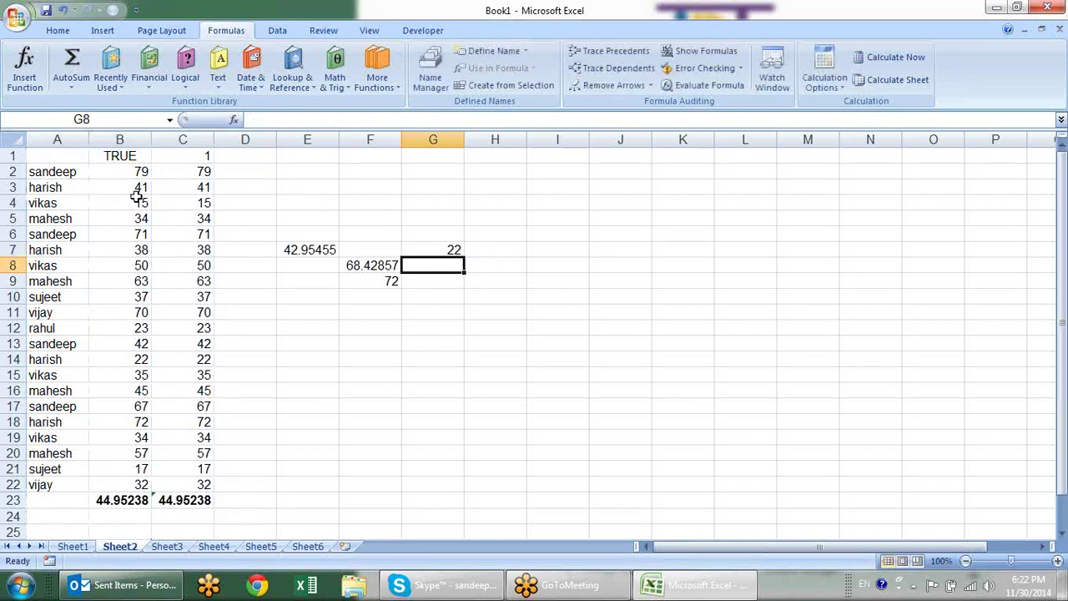
- Enter =COUNTA(B:B) in G8 to count all non-empty cells in column B (23)
{"action": "type", "text": "=c"}
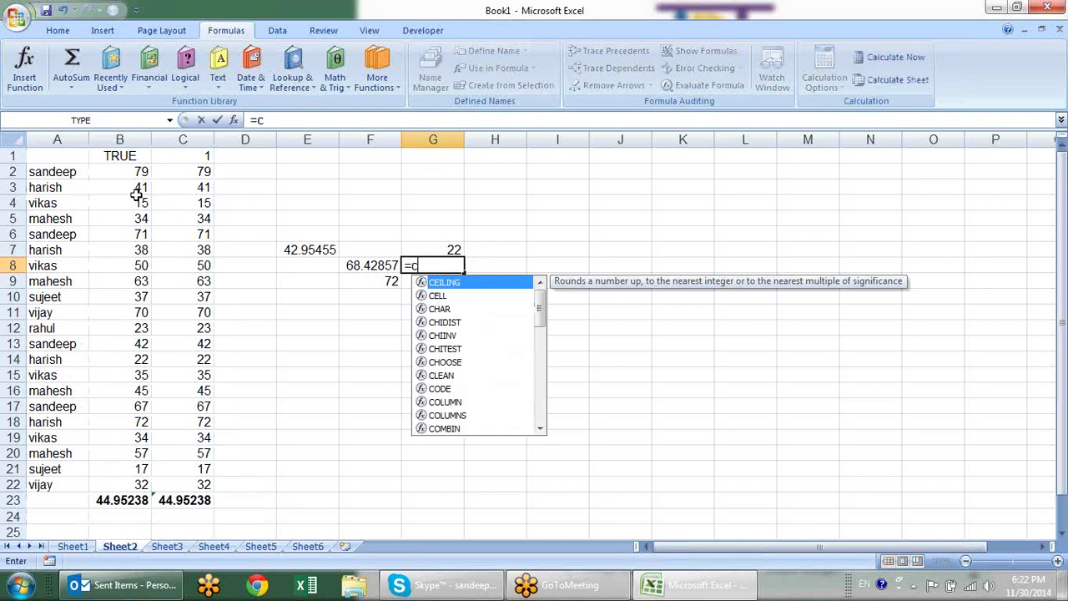
{"action": "type", "text": "onu"}
{"action": "key", "text": "BackSpace"}
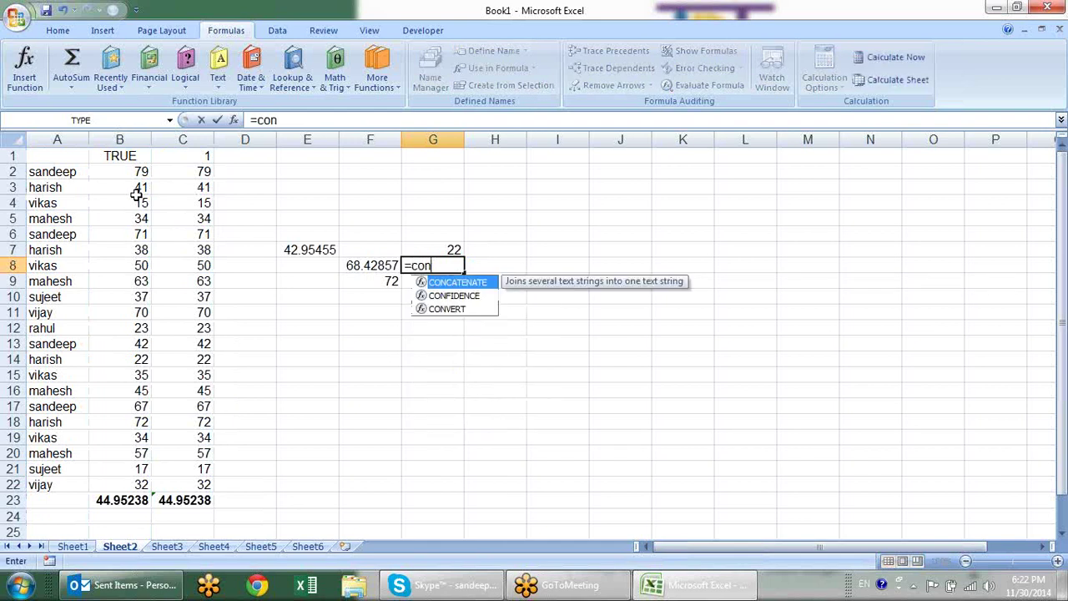
{"action": "key", "text": "BackSpace"}
{"action": "type", "text": "un"}
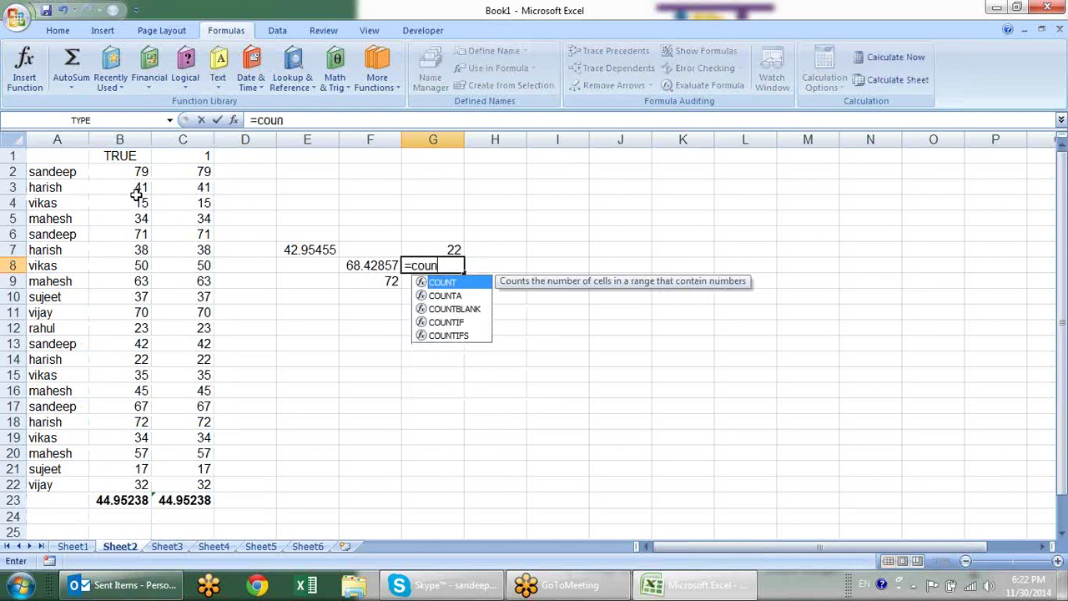
{"action": "key", "text": "Down"}
{"action": "key", "text": "Tab"}
{"action": "left_click", "coordinate": [131, 139]}
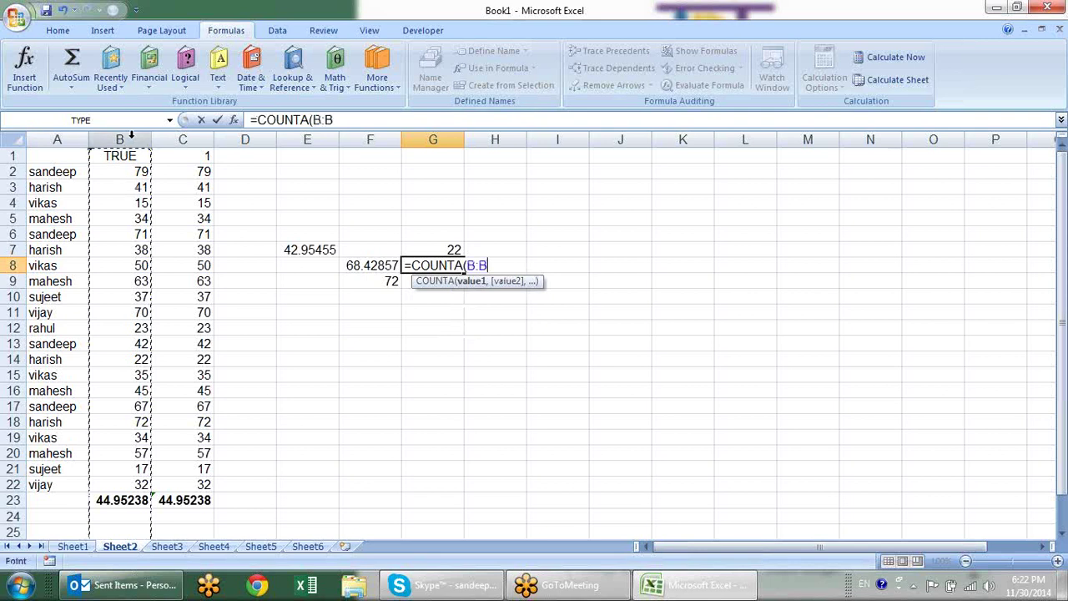
{"action": "key", "text": "Return"}
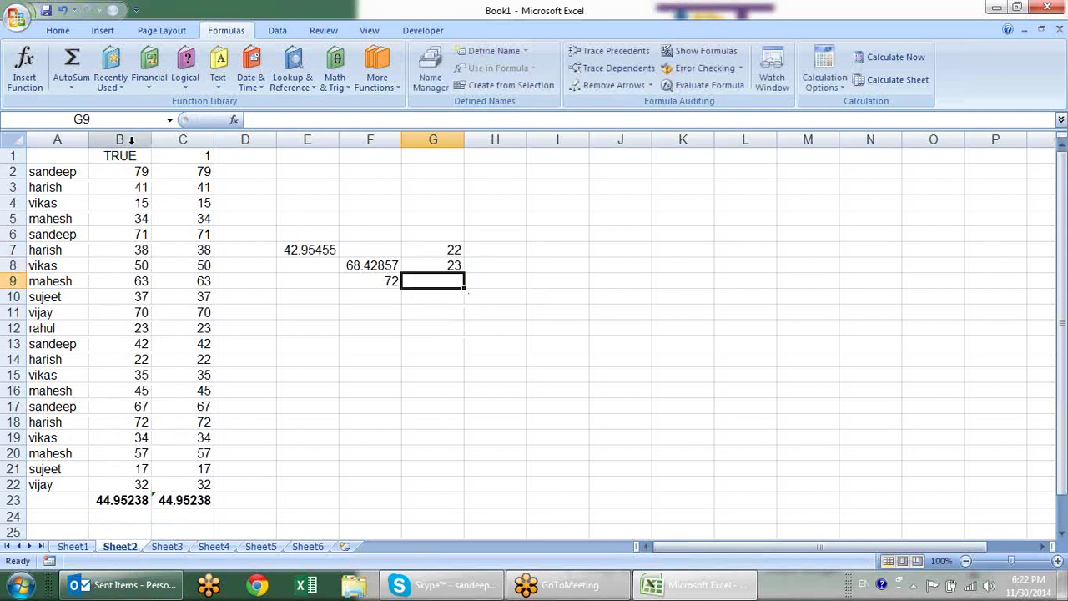
- Start =COUNTBLANK(A1:A23) in G9 to count the empty cells in column A
{"action": "type", "text": "="}
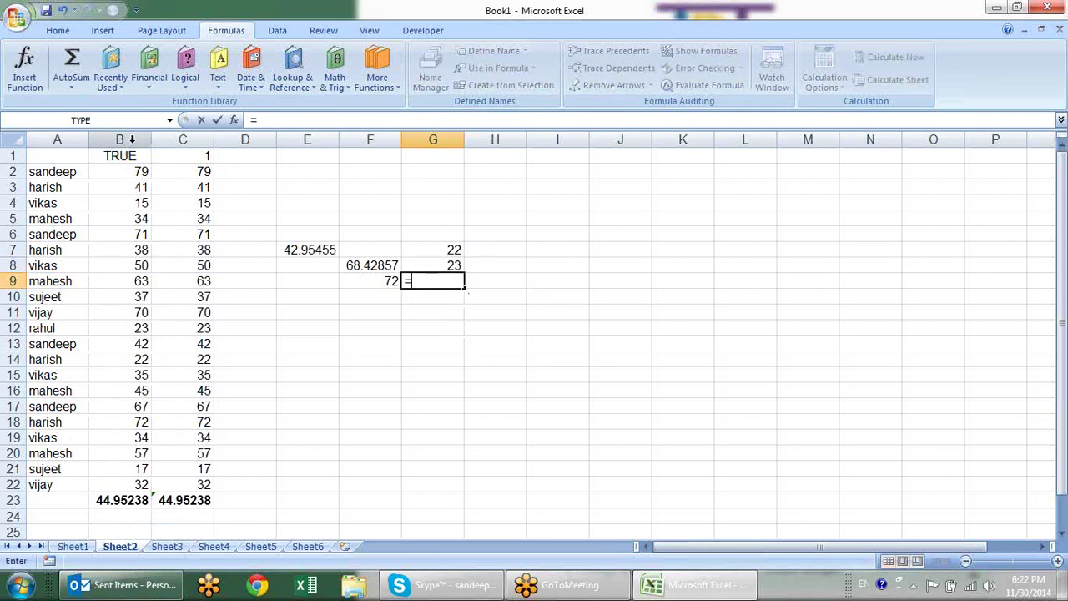
{"action": "type", "text": "coun"}
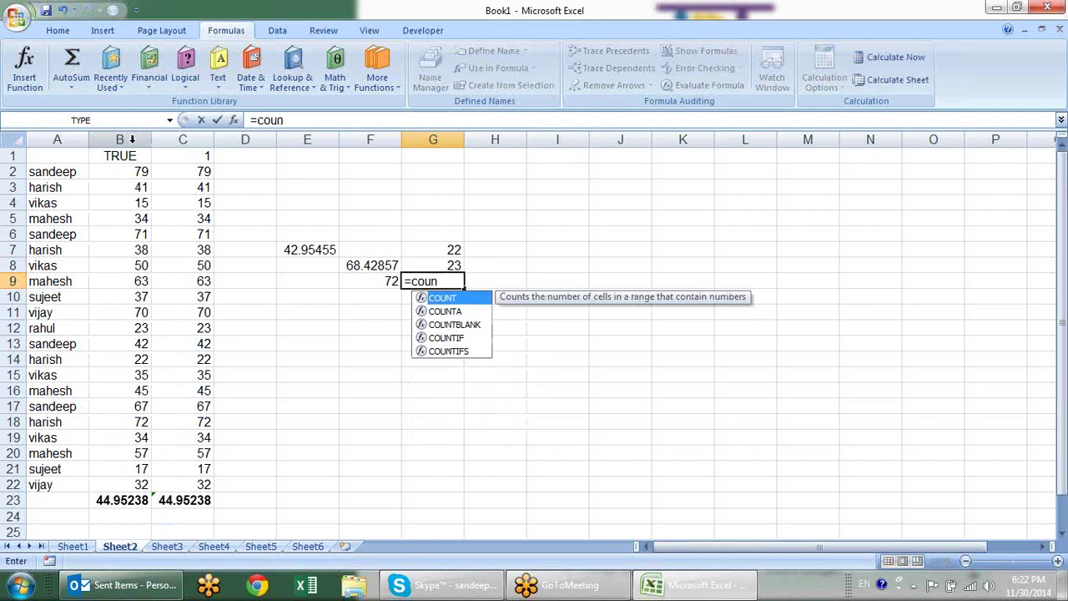
{"action": "key", "text": "Down"}
{"action": "key", "text": "Down"}
{"action": "key", "text": "Tab"}
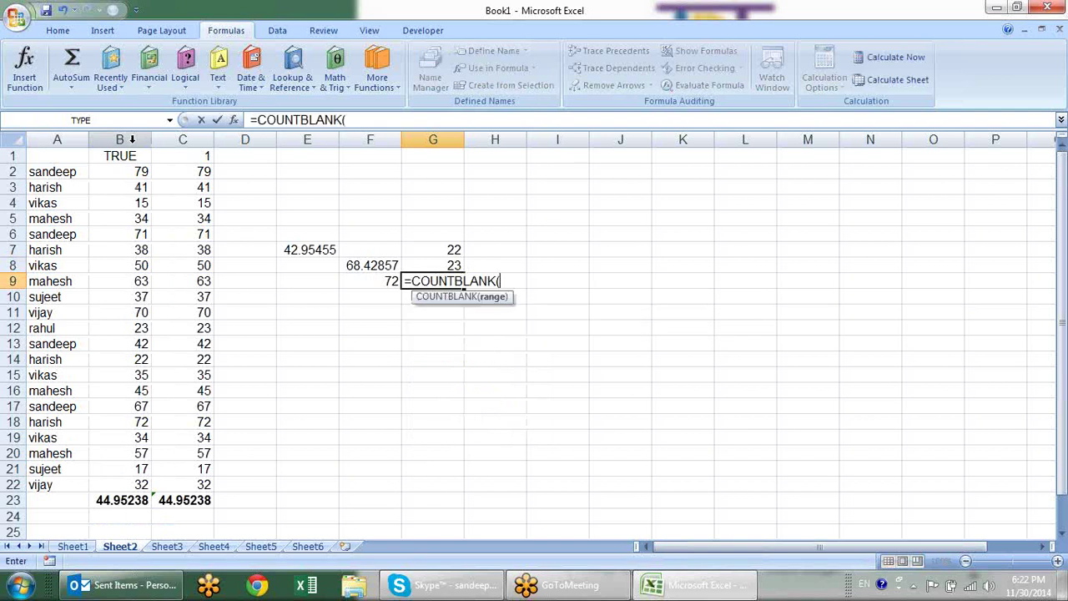
{"action": "left_click", "coordinate": [74, 139]}
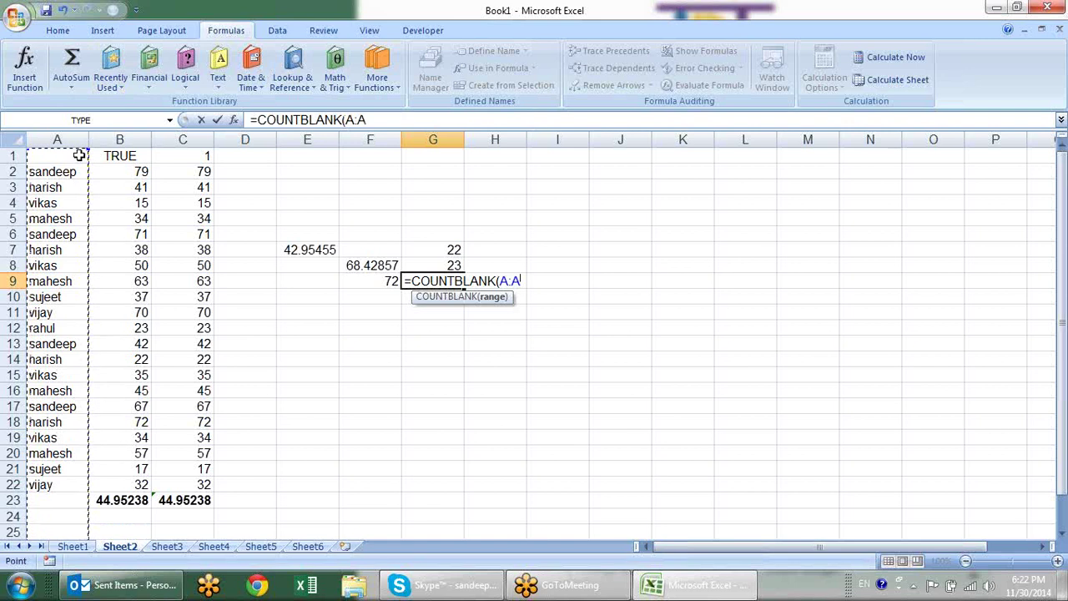
{"action": "left_click_drag", "start_coordinate": [59, 151], "coordinate": [44, 498]}
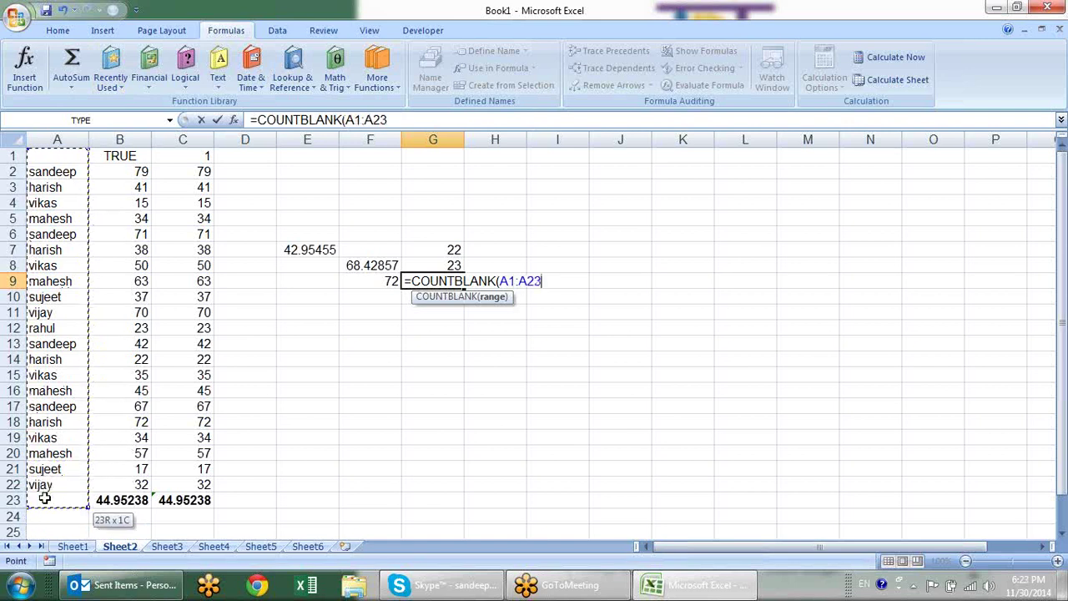
- Finish G9's COUNTBLANK formula, then enter =COUNTIF(B2:B22,">60") in G10, returning 6
{"action": "type", "text": ")"}
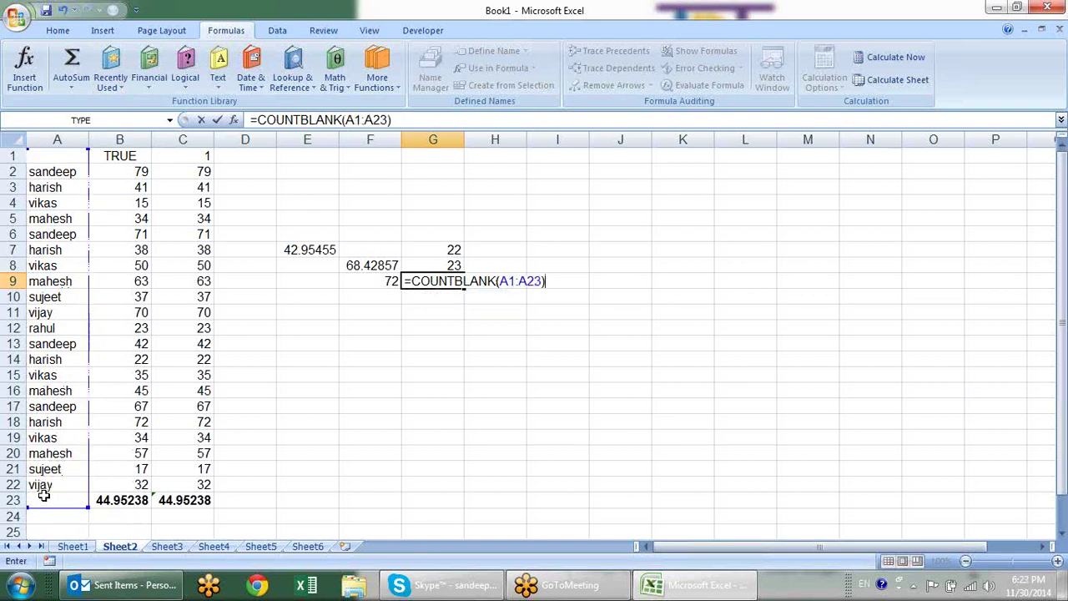
{"action": "key", "text": "Return"}
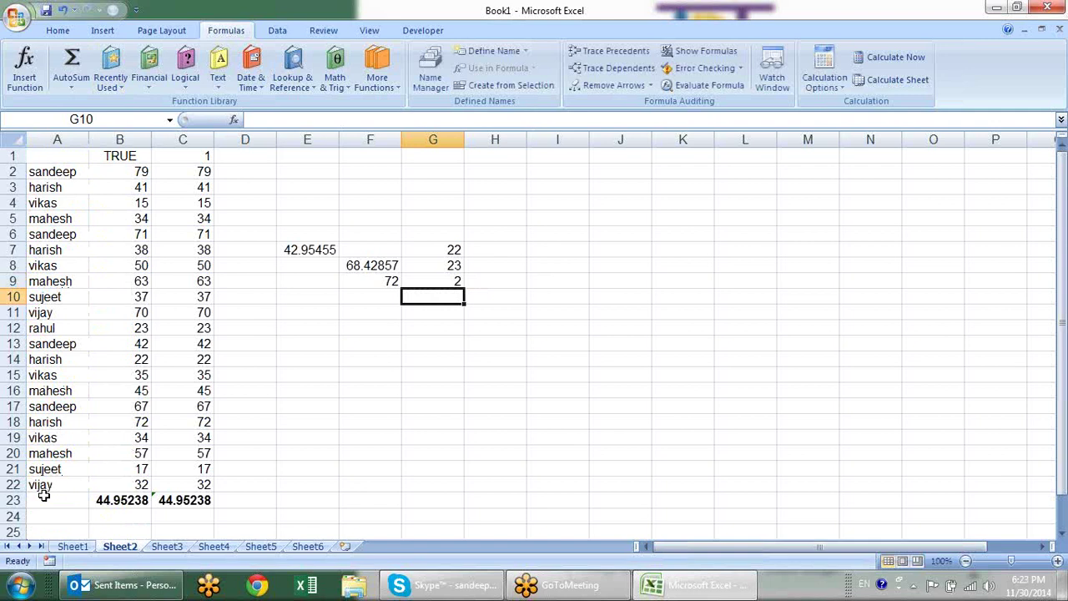
{"action": "type", "text": "="}
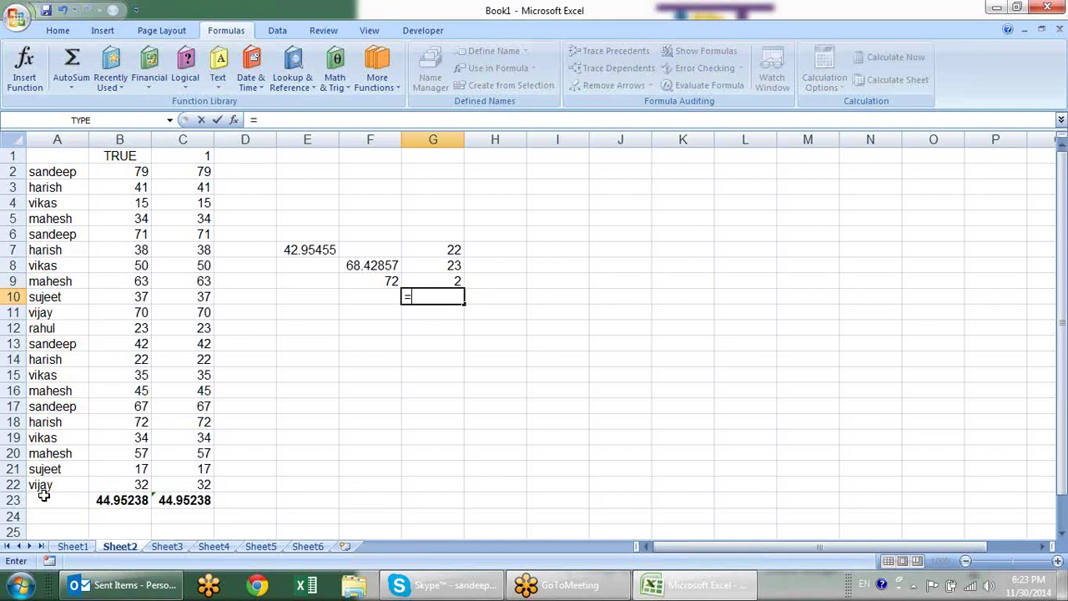
{"action": "type", "text": "coun"}
{"action": "key", "text": "Down"}
{"action": "key", "text": "Down"}
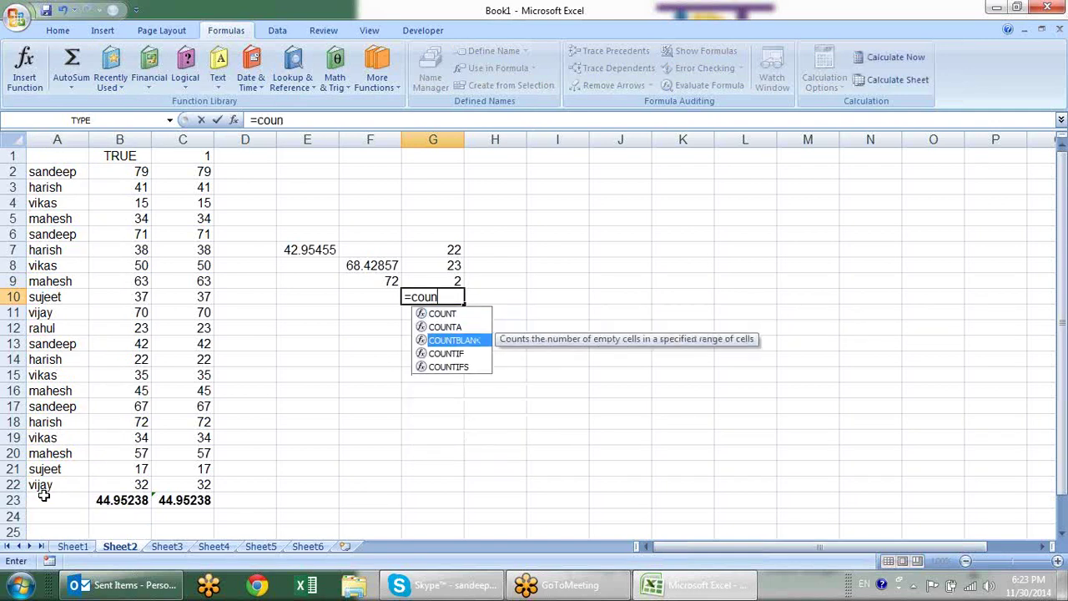
{"action": "key", "text": "Down"}
{"action": "key", "text": "Tab"}
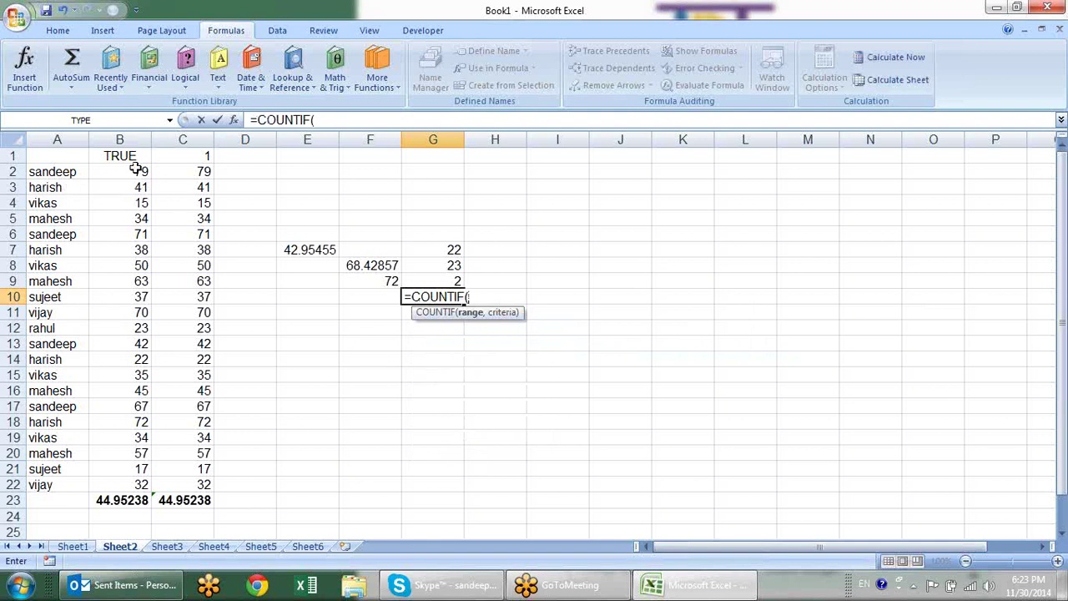
{"action": "left_click_drag", "start_coordinate": [135, 170], "coordinate": [134, 485]}
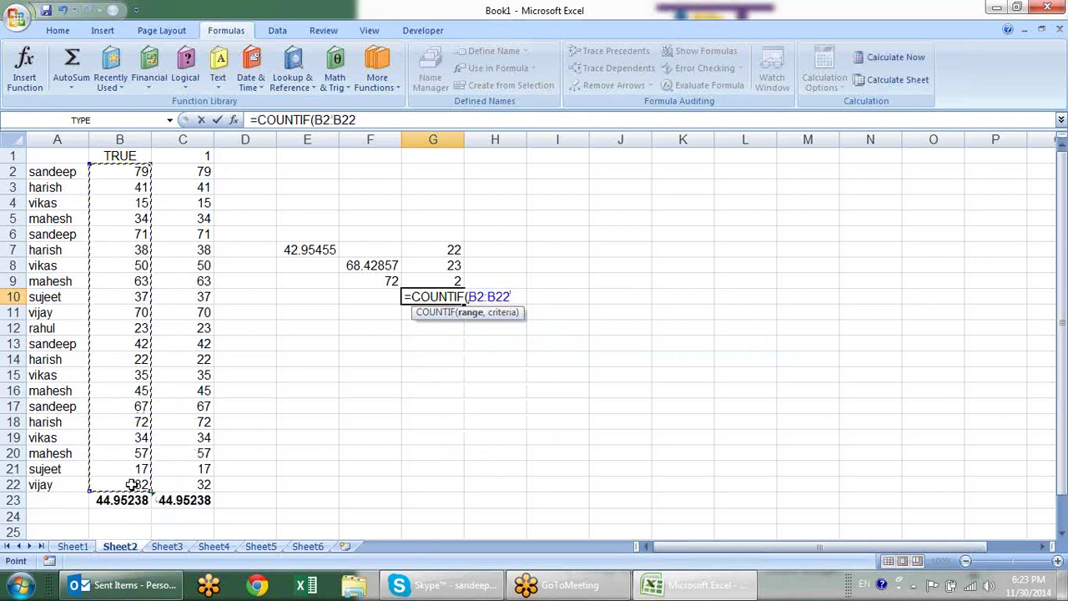
{"action": "type", "text": ",\">"}
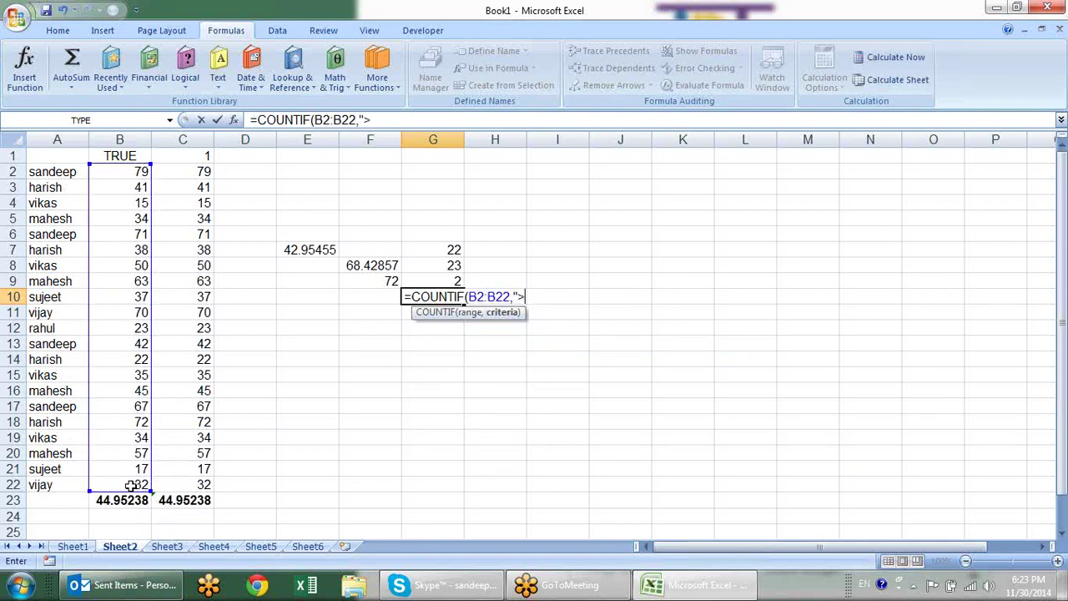
{"action": "type", "text": "60"}
{"action": "key", "text": "Return"}
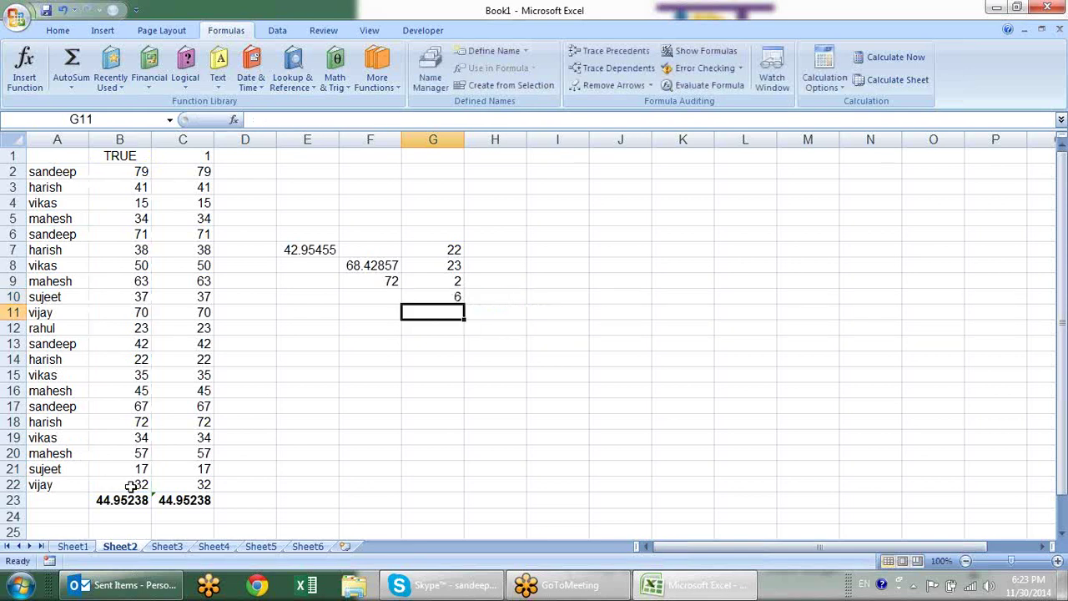
- In G11, COUNTIFS rows where A2:A22 matches the chosen name and B2:B22 exceeds 40, returning 3
{"action": "type", "text": "=C"}
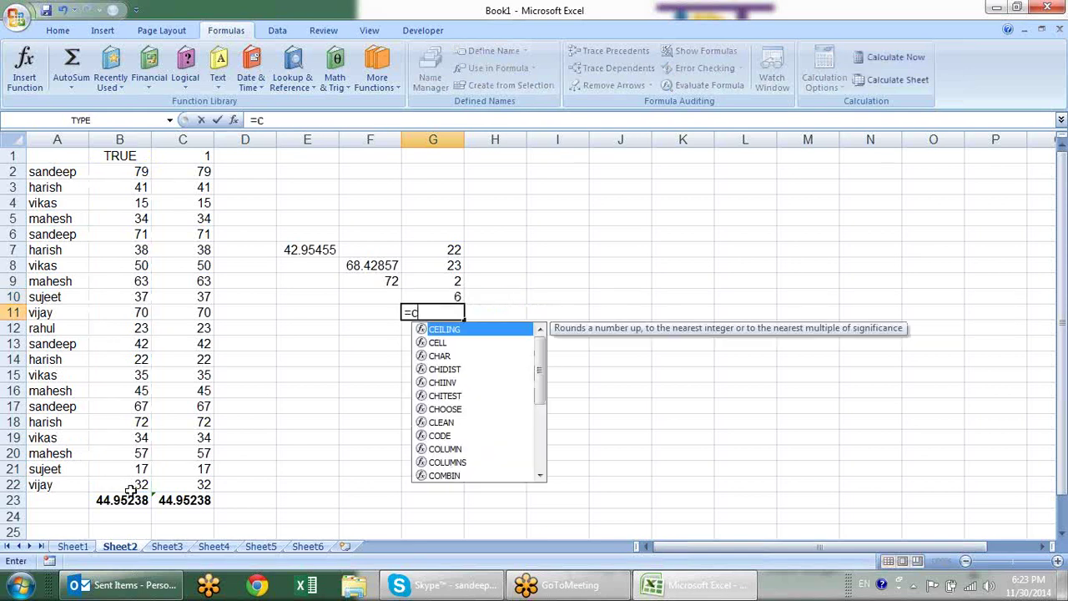
{"action": "type", "text": "OU"}
{"action": "key", "text": "Down"}
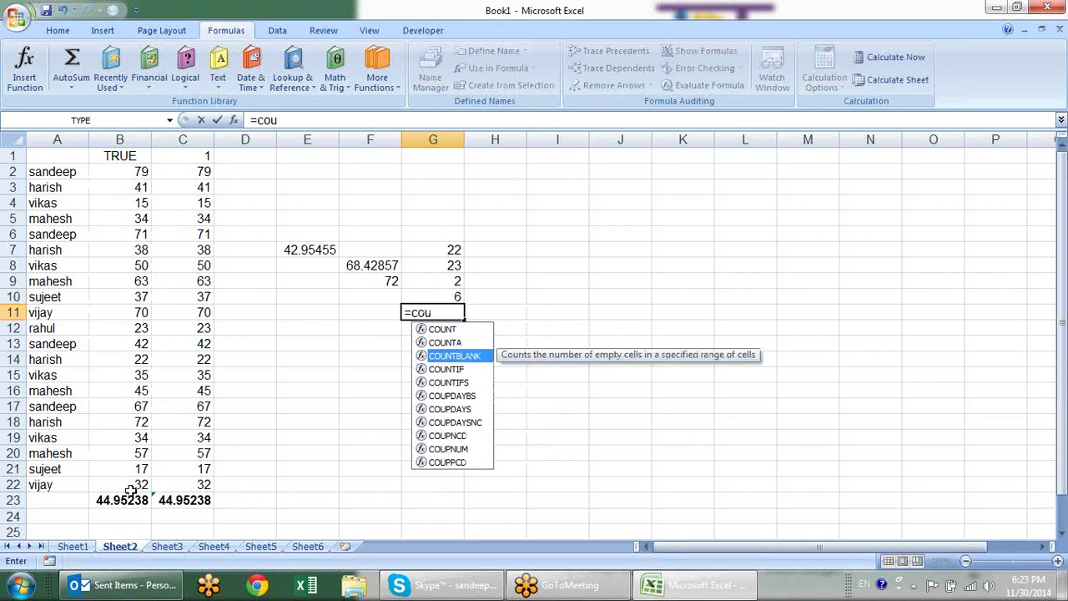
{"action": "key", "text": "Down"}
{"action": "key", "text": "Down"}
{"action": "key", "text": "Down"}
{"action": "key", "text": "Tab"}
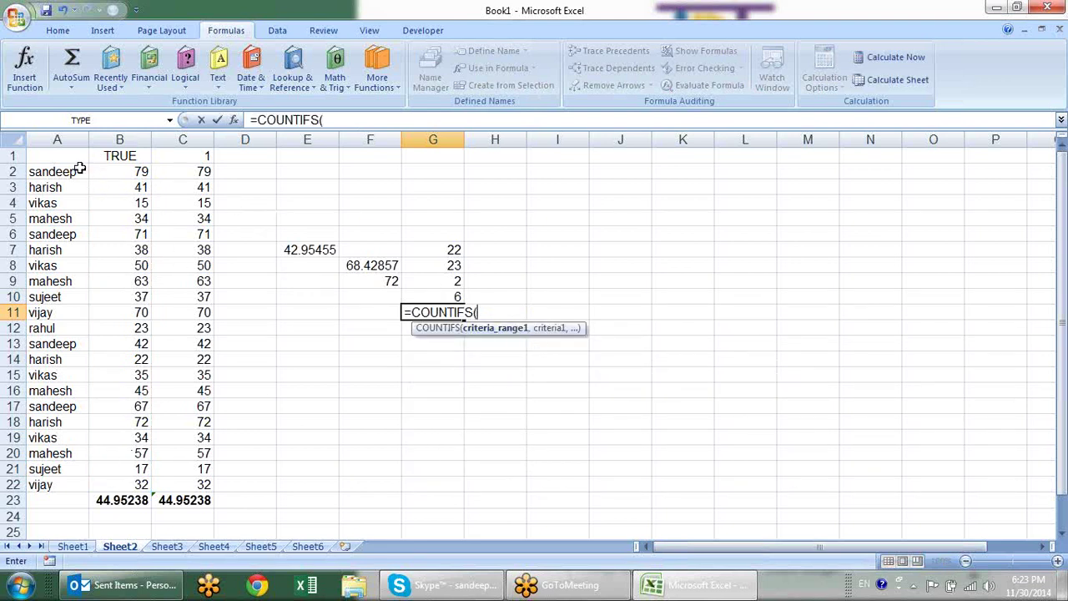
{"action": "left_click_drag", "start_coordinate": [79, 169], "coordinate": [52, 486]}
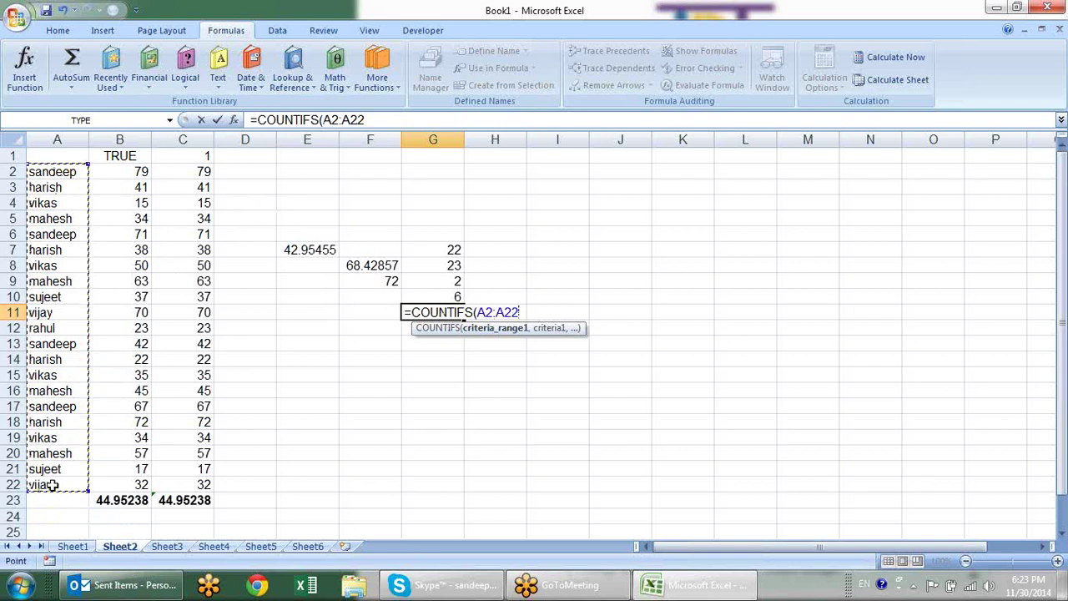
{"action": "type", "text": ",\""}
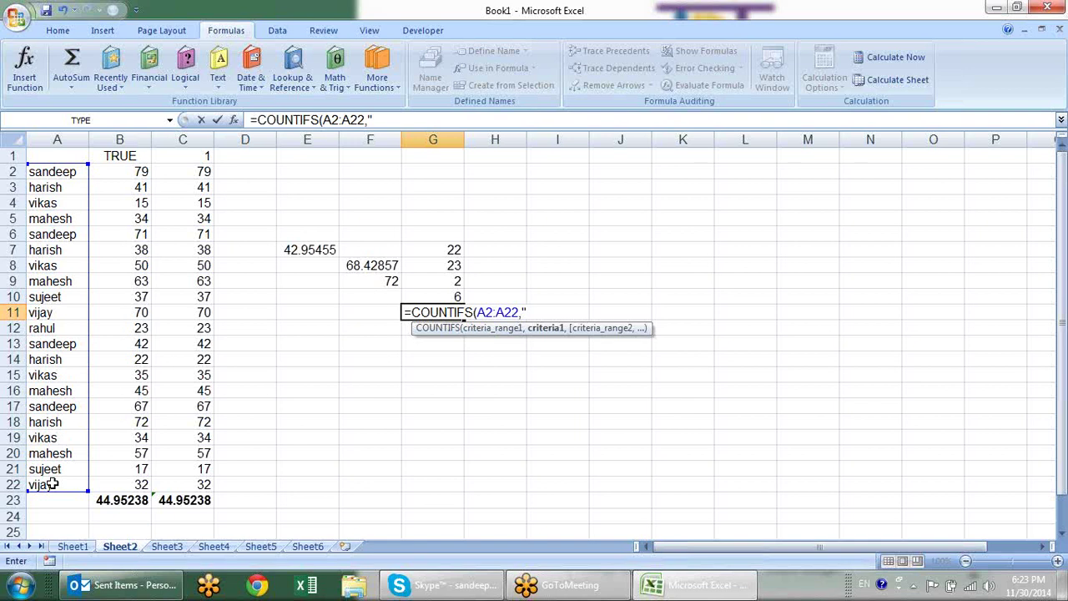
{"action": "type", "text": "ma"}
{"action": "type", "text": "hesh\""}
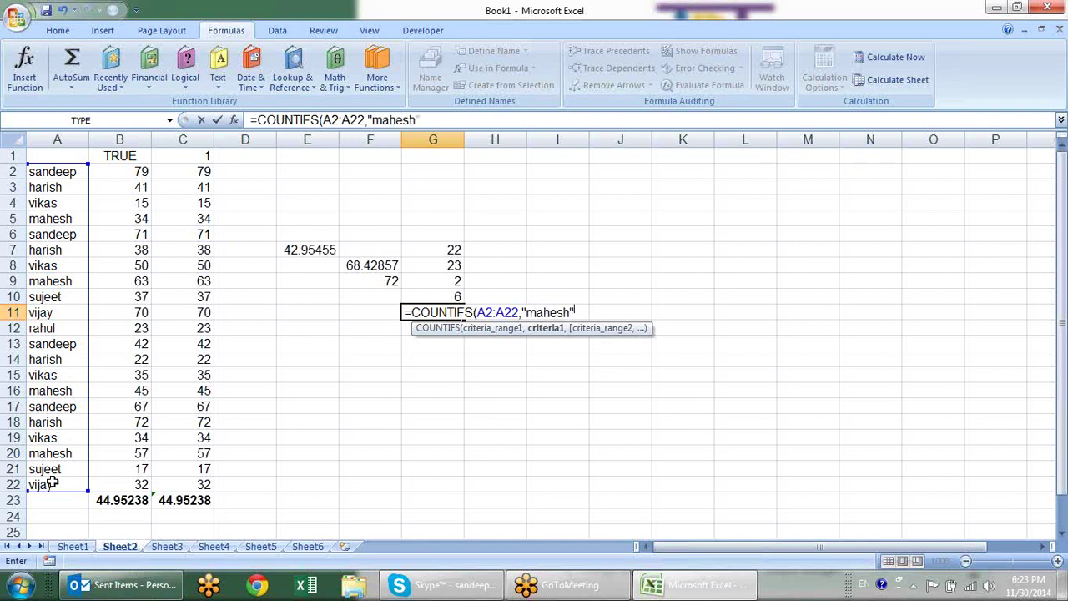
{"action": "type", "text": ","}
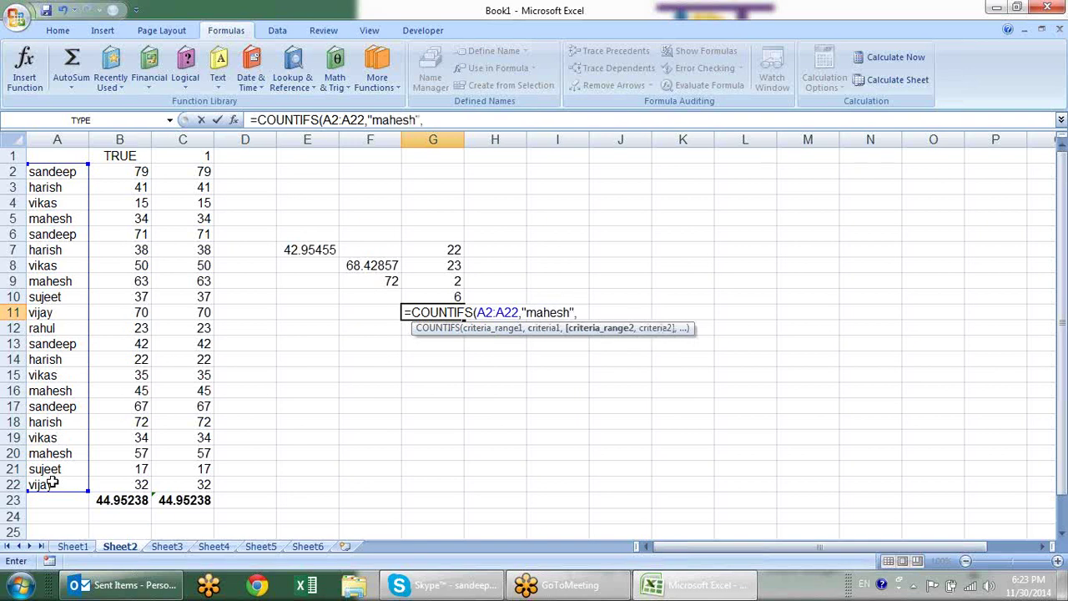
{"action": "left_click_drag", "start_coordinate": [138, 171], "coordinate": [136, 489]}
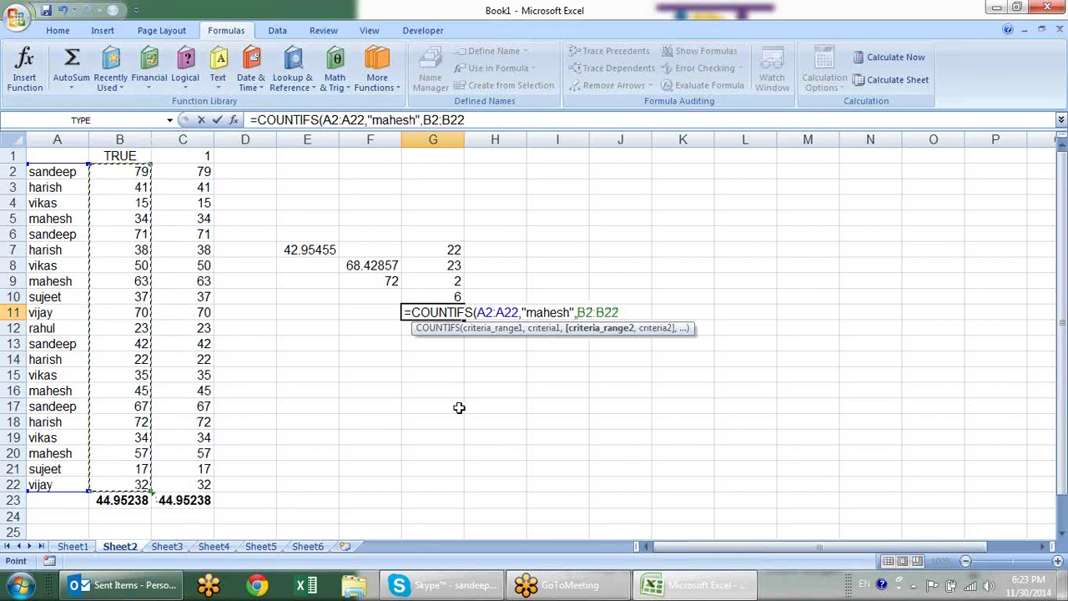
{"action": "type", "text": ",\">"}
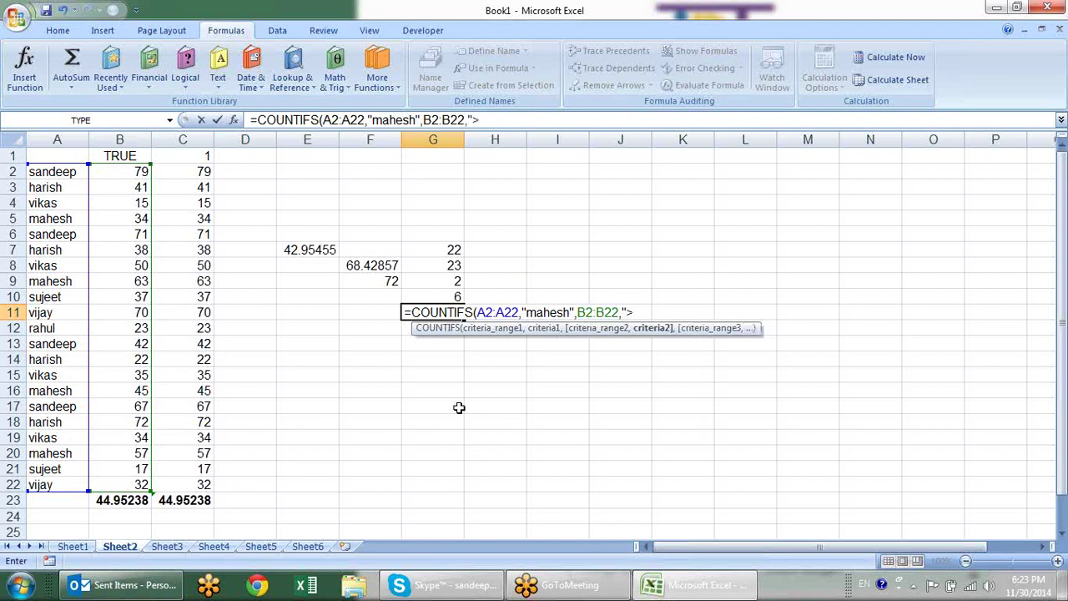
{"action": "type", "text": "40"}
{"action": "key", "text": "Return"}
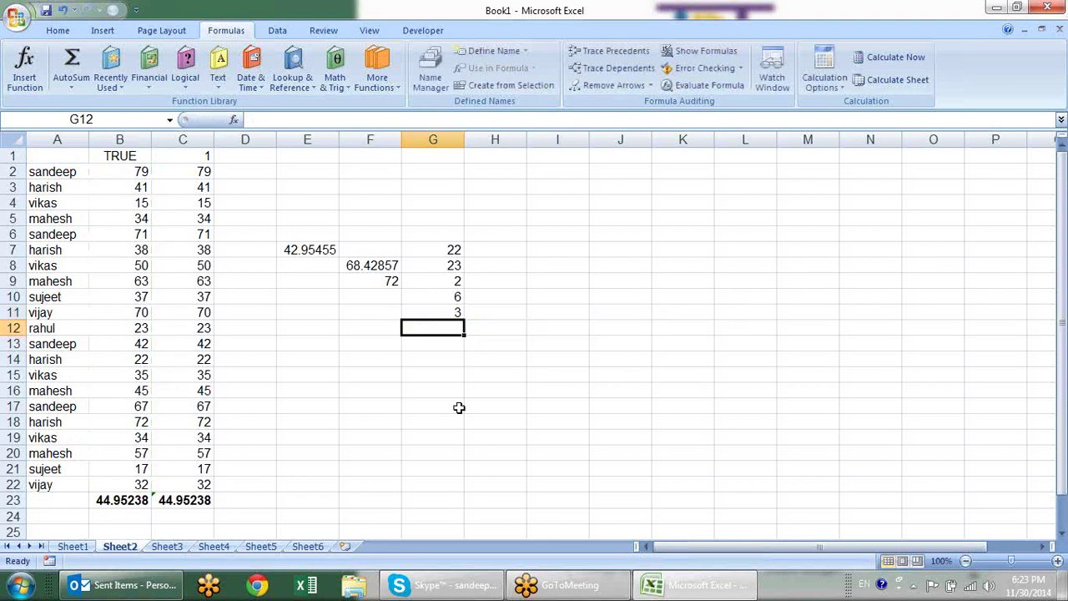
{"action": "left_click", "coordinate": [440, 312]}
{"action": "left_click", "coordinate": [441, 330]}
{"action": "left_click", "coordinate": [375, 75]}
{"action": "mouse_move", "coordinate": [399, 105]}
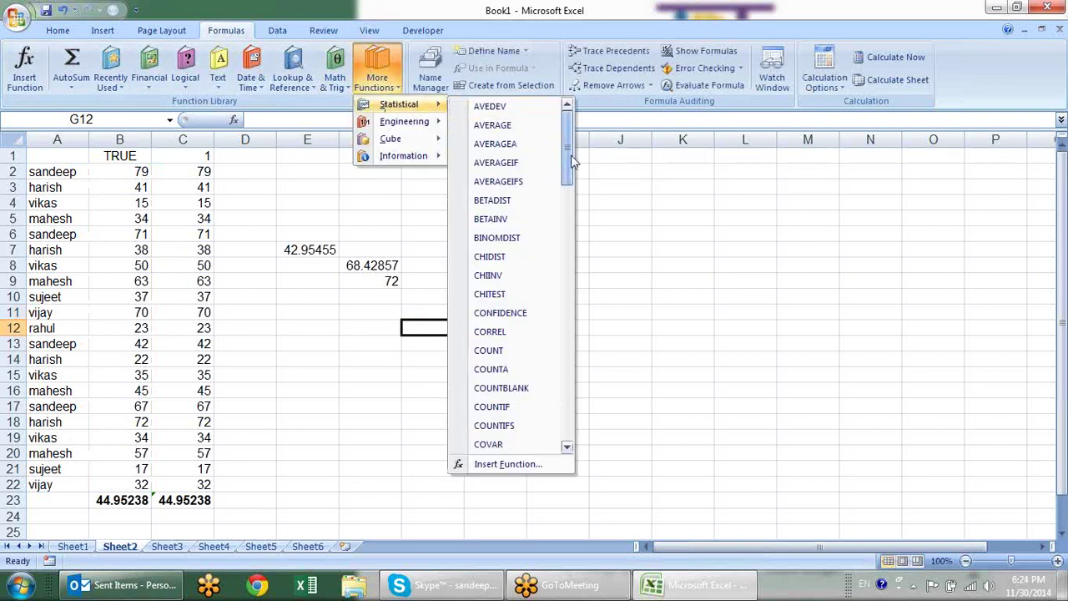
{"action": "mouse_move", "coordinate": [567, 167]}
{"action": "left_mouse_down"}
{"action": "mouse_move", "coordinate": [595, 212]}
{"action": "mouse_move", "coordinate": [587, 278]}
{"action": "left_mouse_up"}
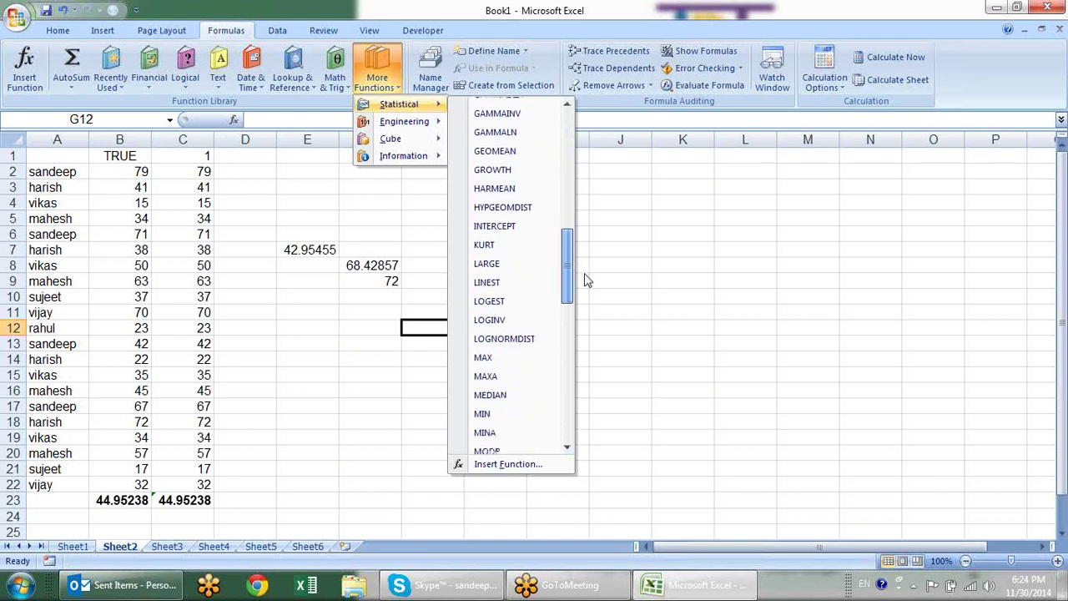
{"action": "key", "text": "Escape"}
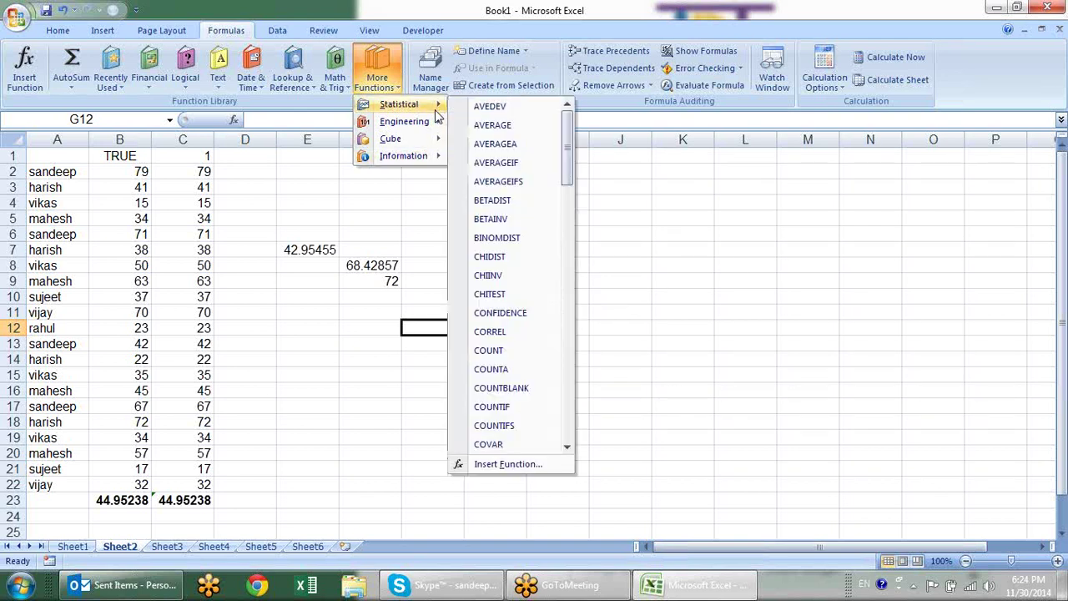
{"action": "left_click_drag", "start_coordinate": [568, 171], "coordinate": [570, 173]}
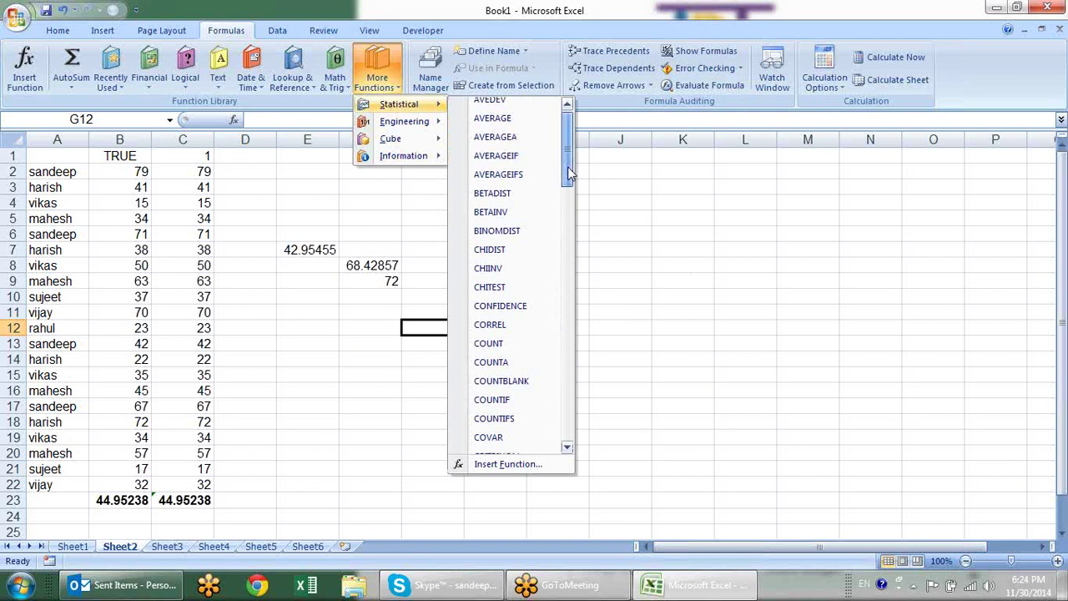
{"action": "left_click", "coordinate": [615, 281]}
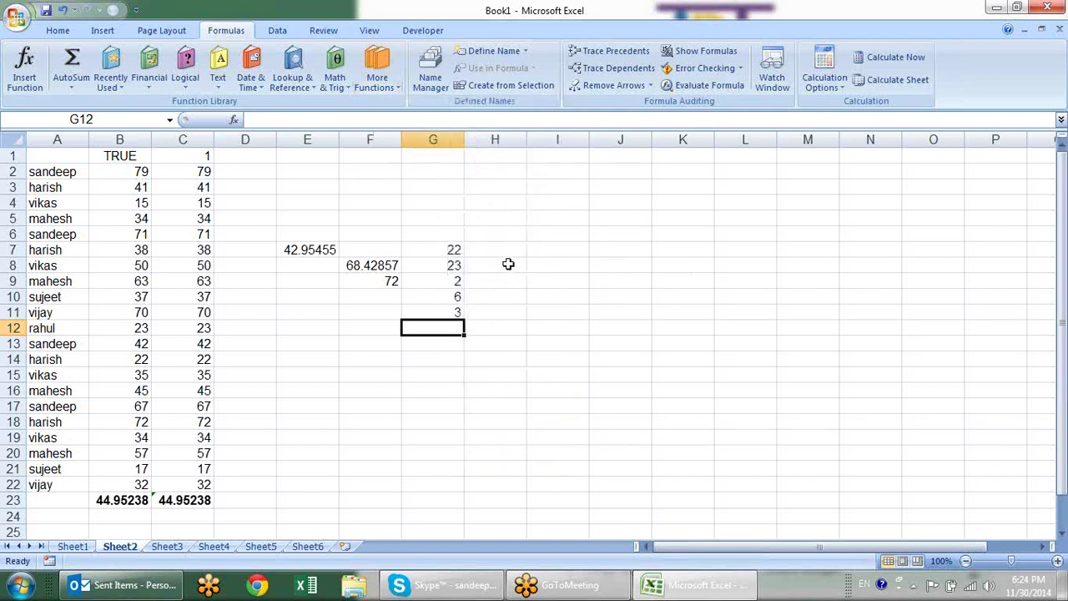
- Enter =MAX(B2:B22) in F13, showing the highest score 79
{"action": "left_click", "coordinate": [134, 156]}
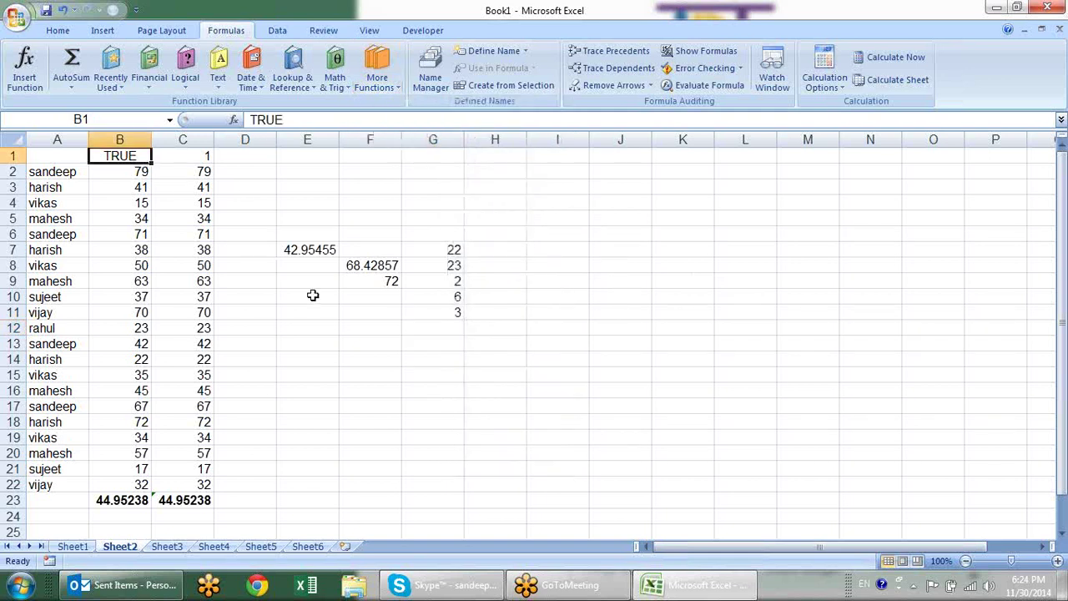
{"action": "left_click", "coordinate": [353, 341]}
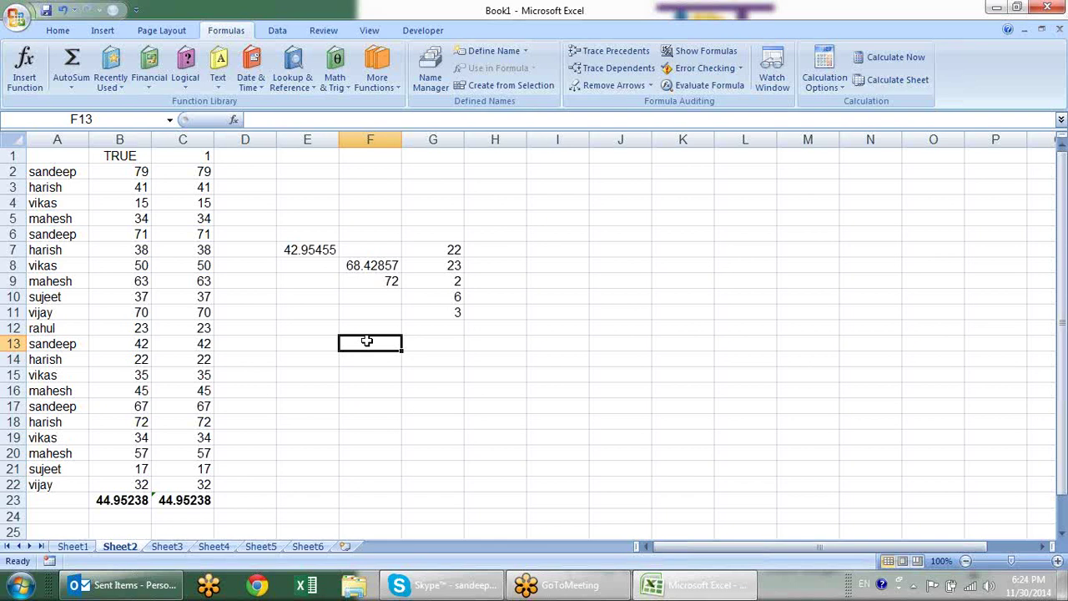
{"action": "type", "text": "=max"}
{"action": "key", "text": "Tab"}
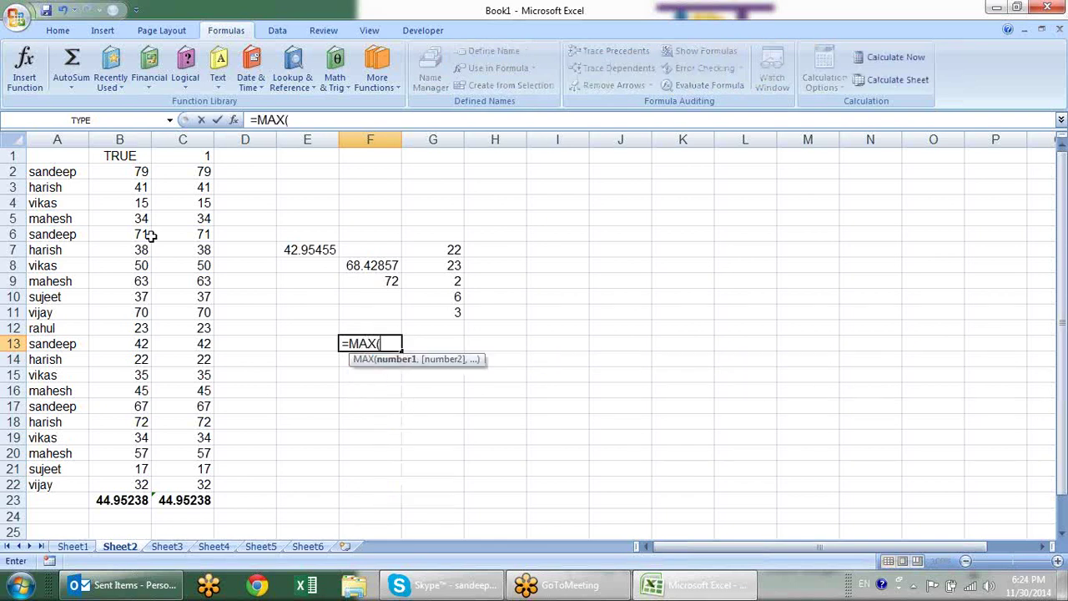
{"action": "left_click_drag", "start_coordinate": [137, 171], "coordinate": [127, 489]}
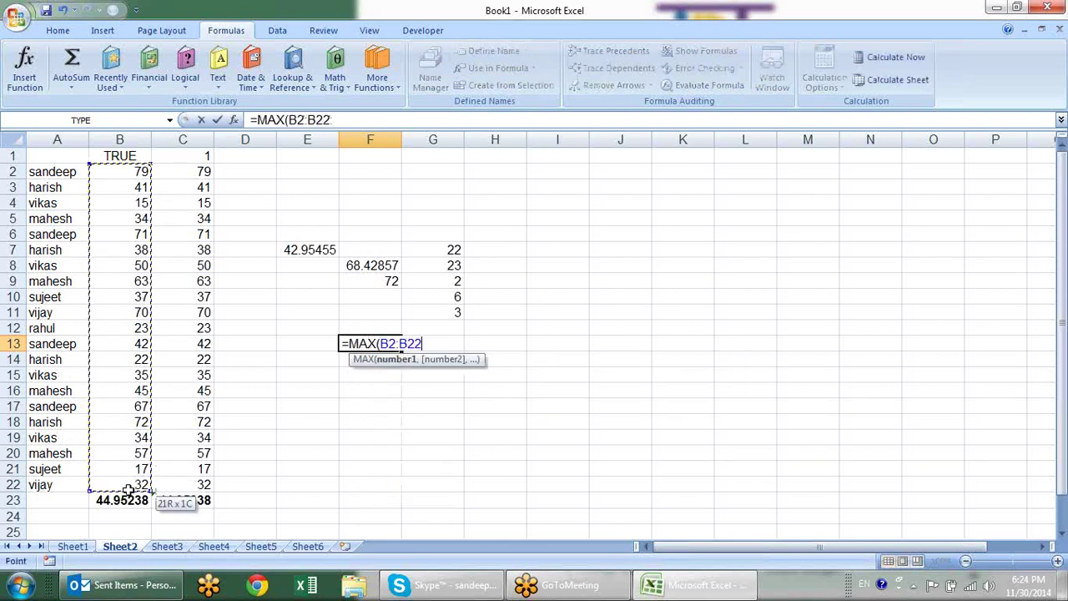
{"action": "type", "text": ")"}
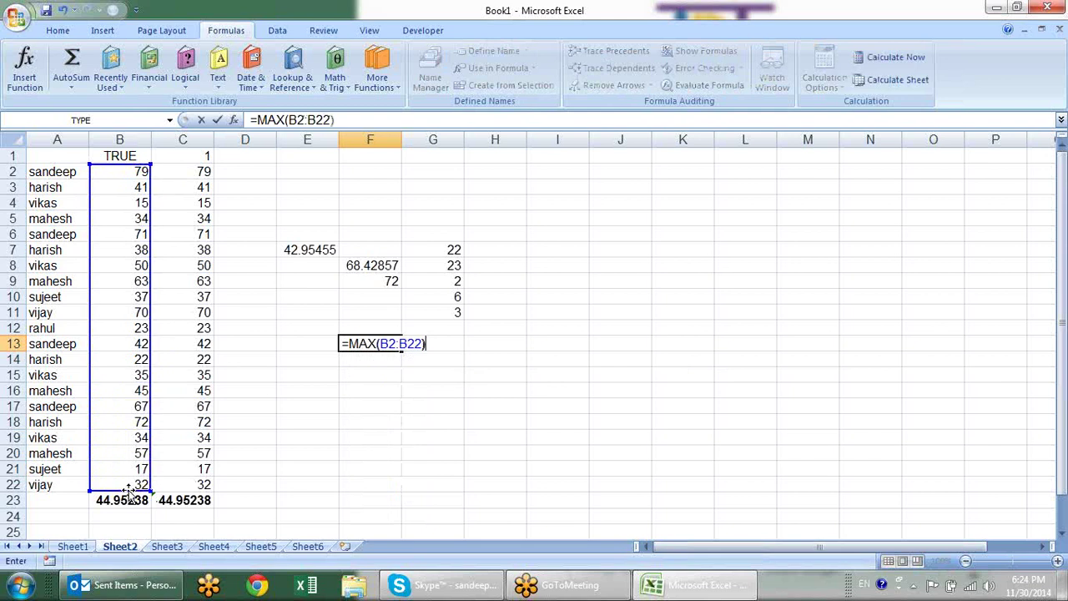
{"action": "key", "text": "Return"}
- Enter =MIN(B2:B21) in F14, showing the lowest score 15
{"action": "type", "text": "="}
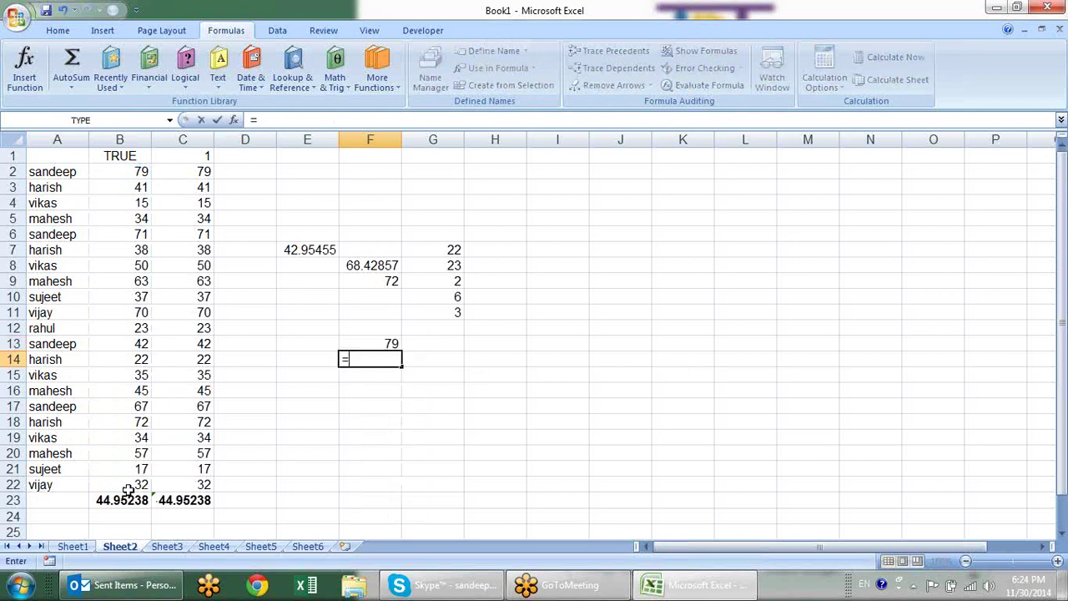
{"action": "type", "text": "min("}
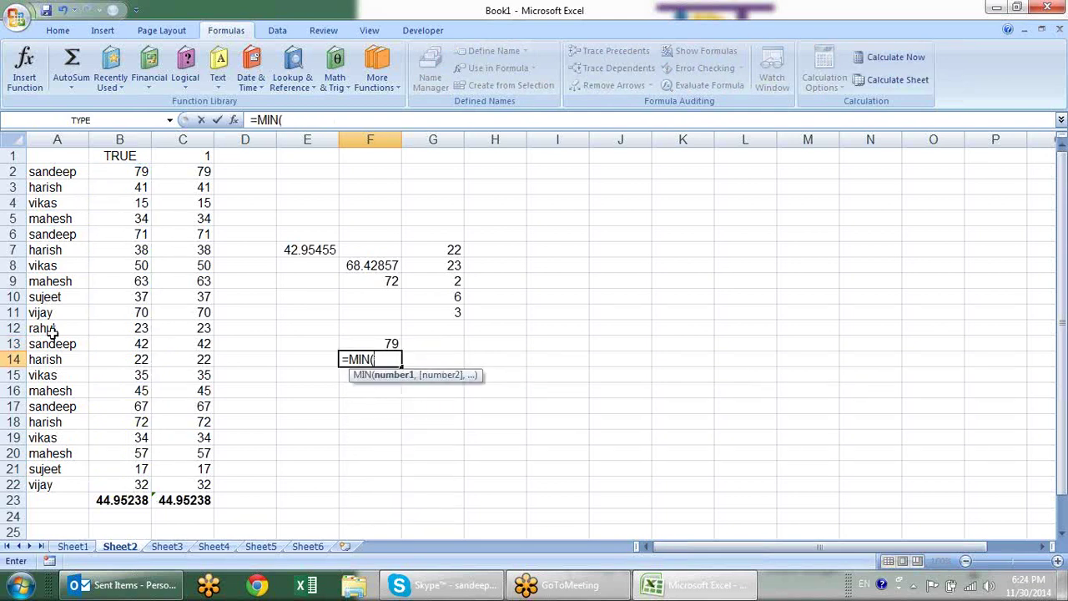
{"action": "mouse_move", "coordinate": [134, 171]}
{"action": "left_mouse_down"}
{"action": "mouse_move", "coordinate": [107, 462]}
{"action": "mouse_move", "coordinate": [118, 479]}
{"action": "left_mouse_up"}
{"action": "key", "text": "Return"}
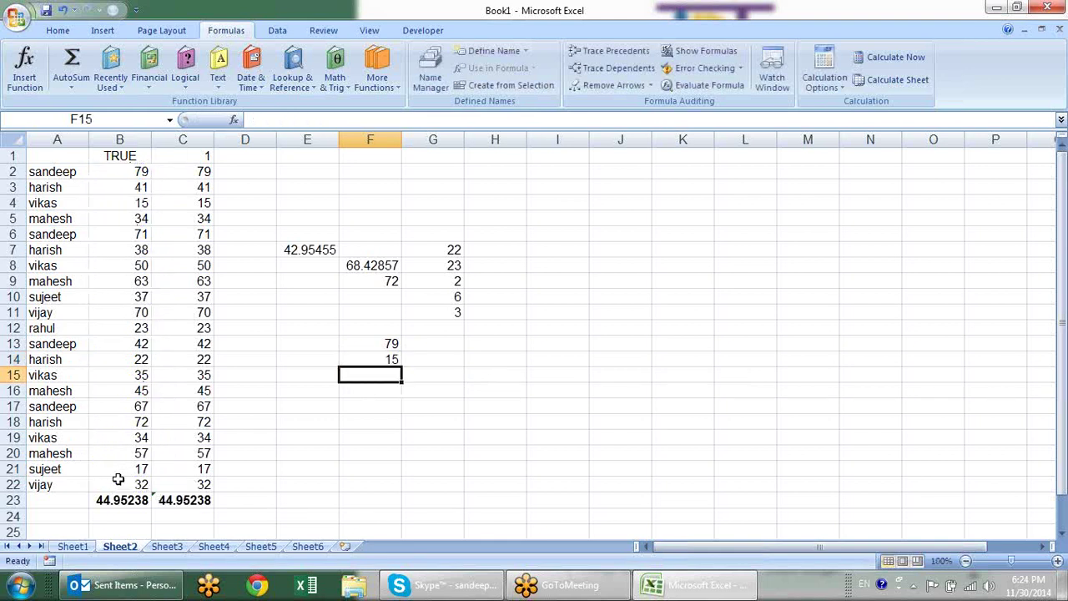
{"action": "left_click", "coordinate": [419, 349]}
- Enter =MAXA(B1:B22) in G13, returning 79
{"action": "type", "text": "="}
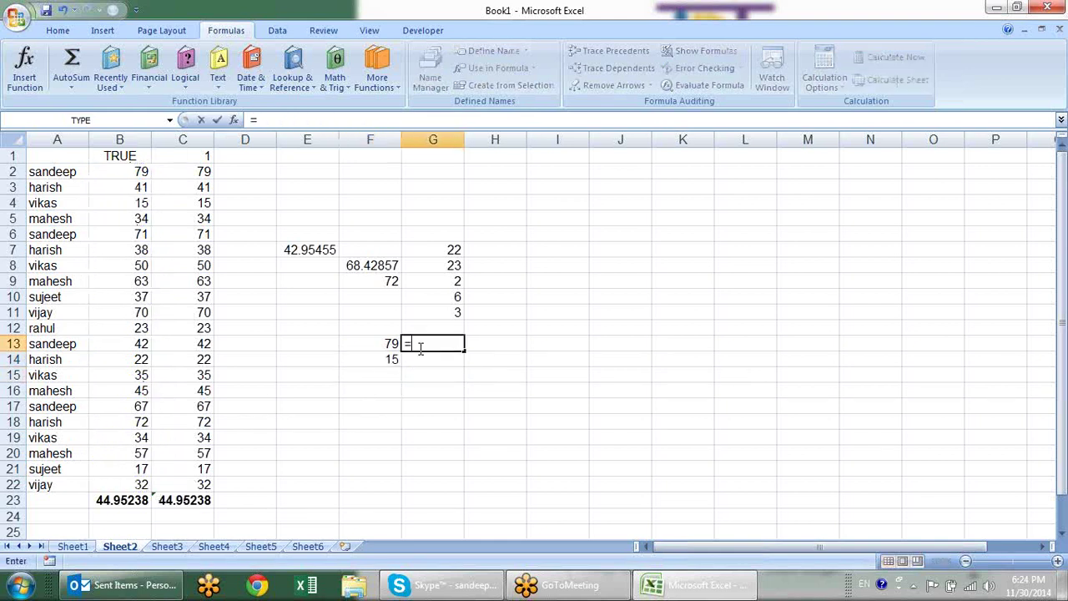
{"action": "type", "text": "max"}
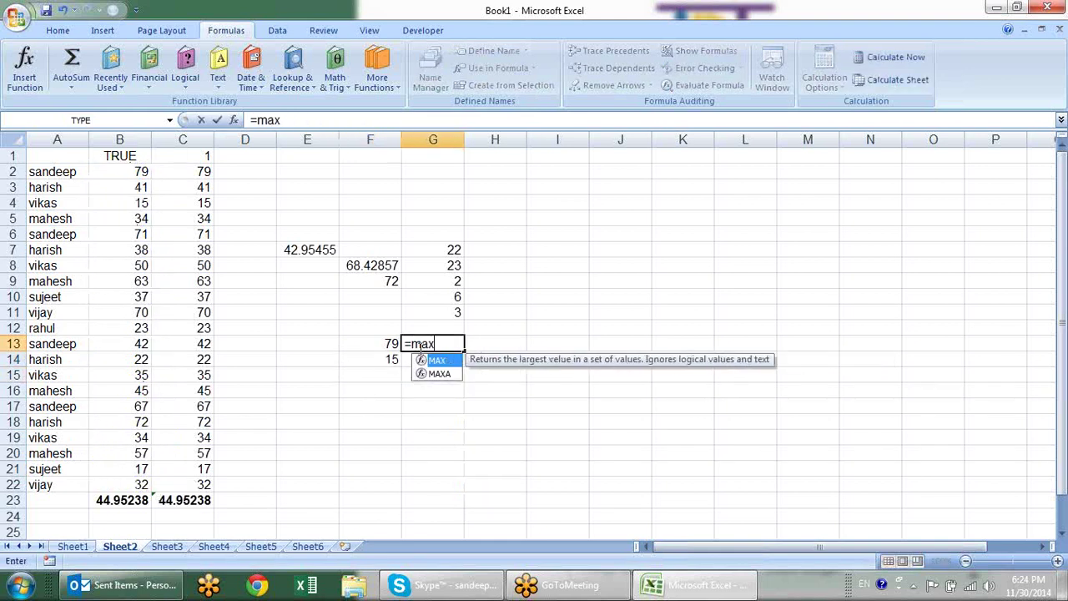
{"action": "key", "text": "Down"}
{"action": "key", "text": "Tab"}
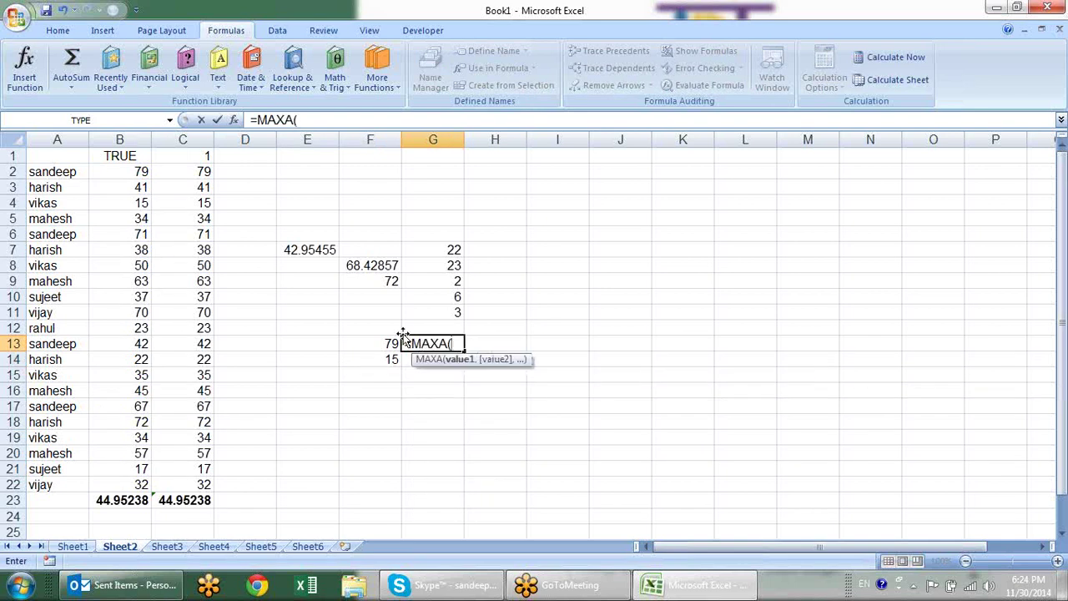
{"action": "left_click", "coordinate": [138, 159]}
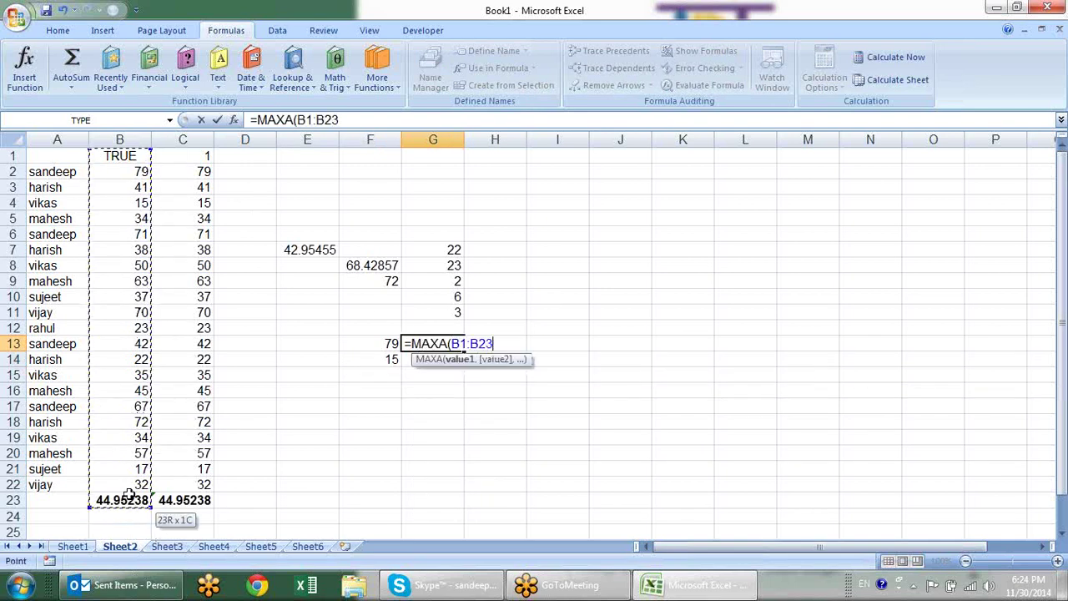
{"action": "left_click_drag", "start_coordinate": [138, 157], "coordinate": [140, 484]}
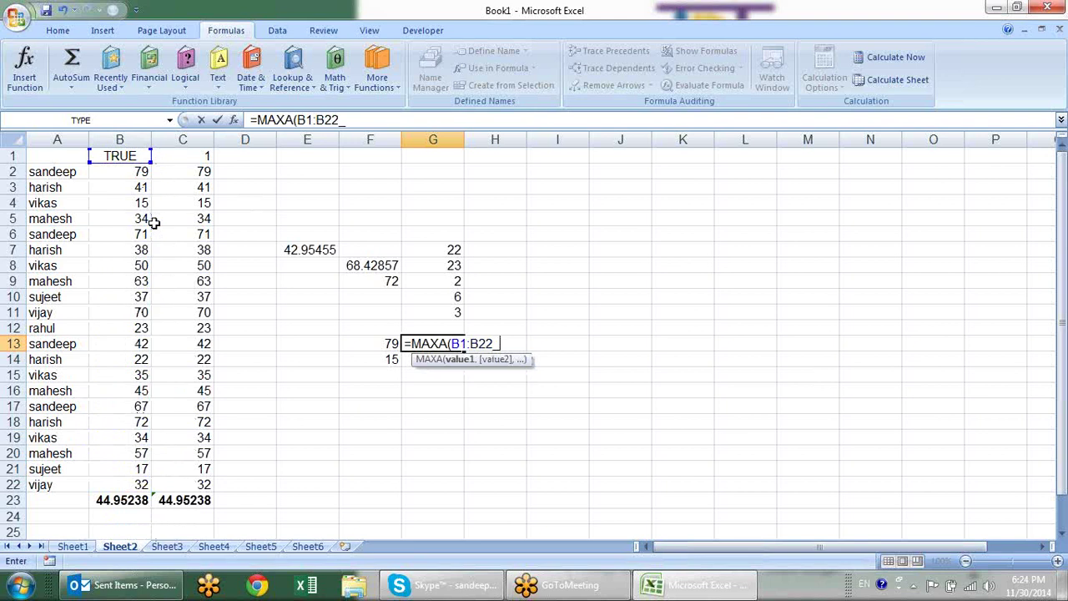
{"action": "type", "text": ")"}
{"action": "key", "text": "Return"}
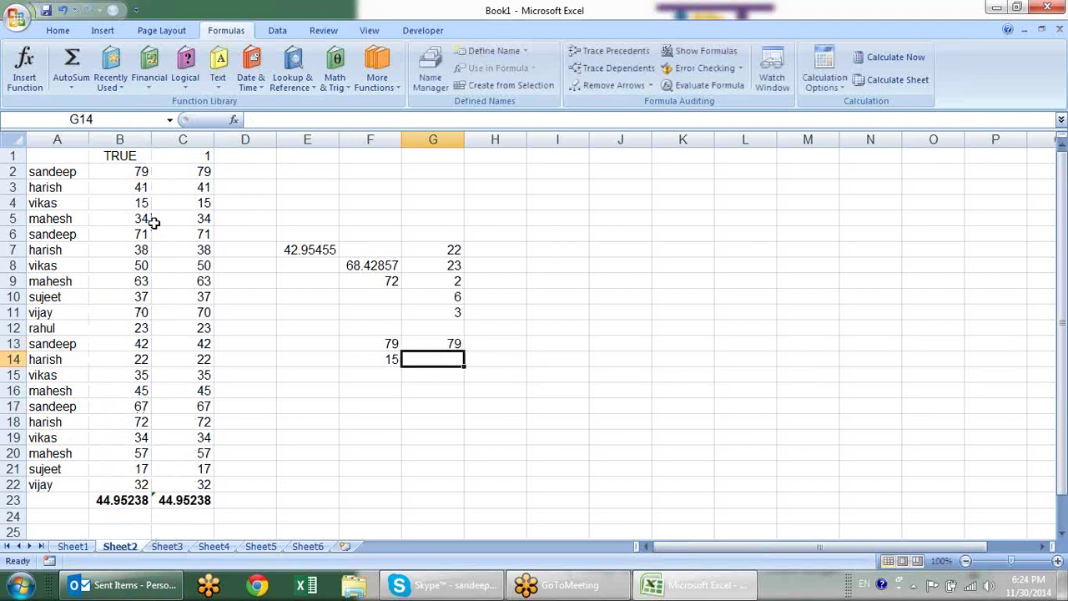
- Enter =MINA(B1:B22) in G14, returning 1
{"action": "type", "text": "=min"}
{"action": "key", "text": "Down"}
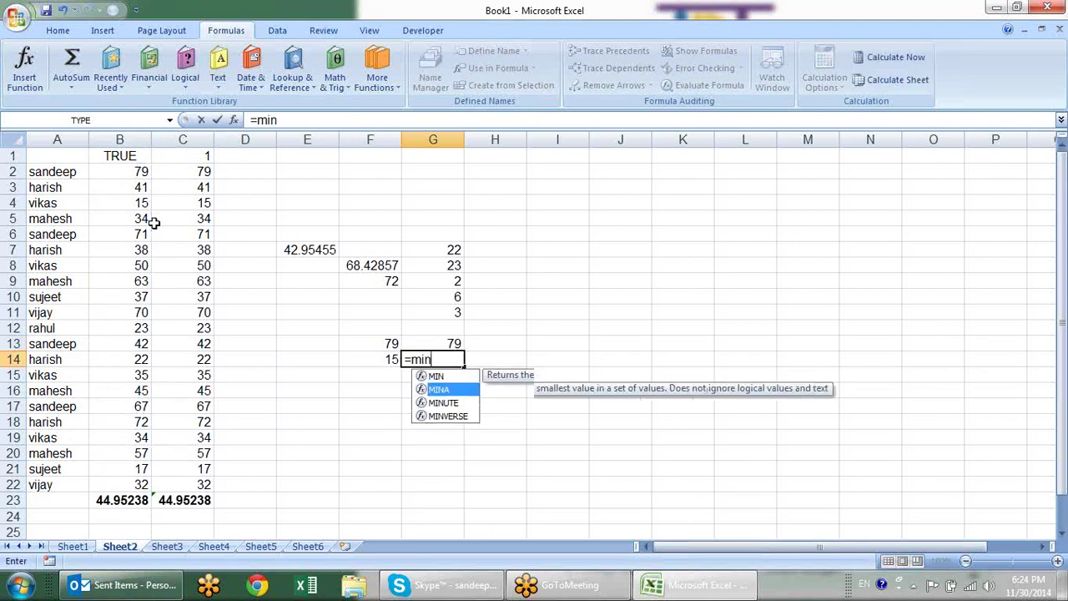
{"action": "key", "text": "Tab"}
{"action": "left_click_drag", "start_coordinate": [133, 159], "coordinate": [146, 483]}
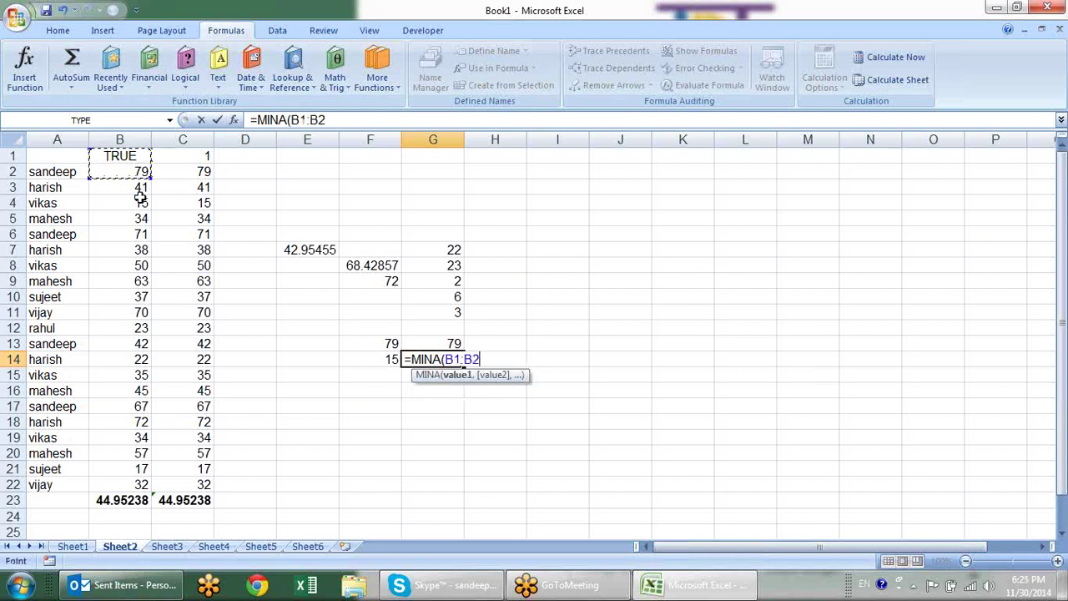
{"action": "type", "text": ")"}
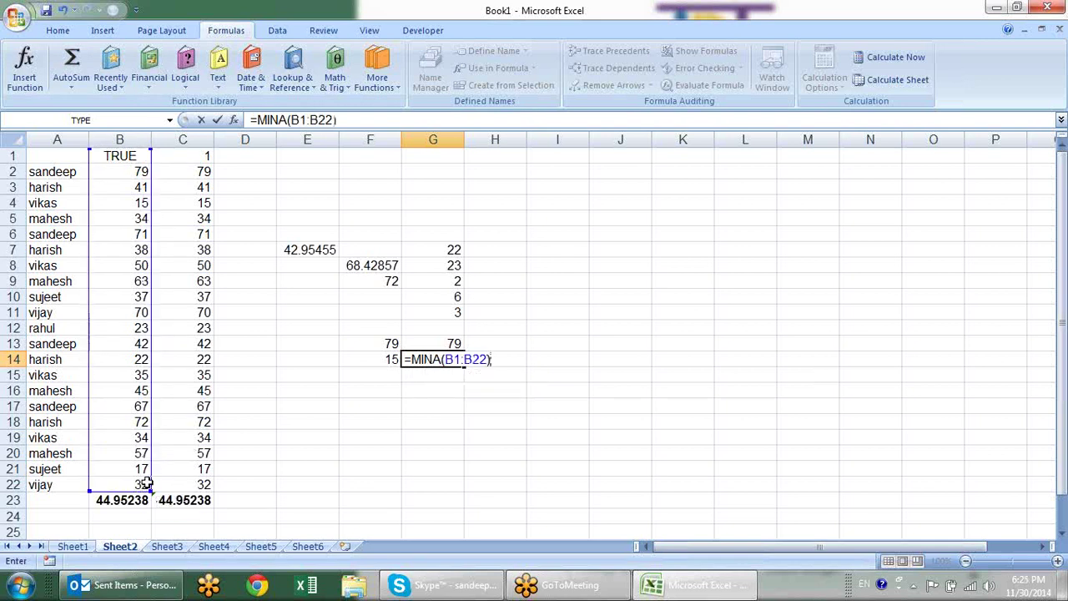
{"action": "key", "text": "Return"}
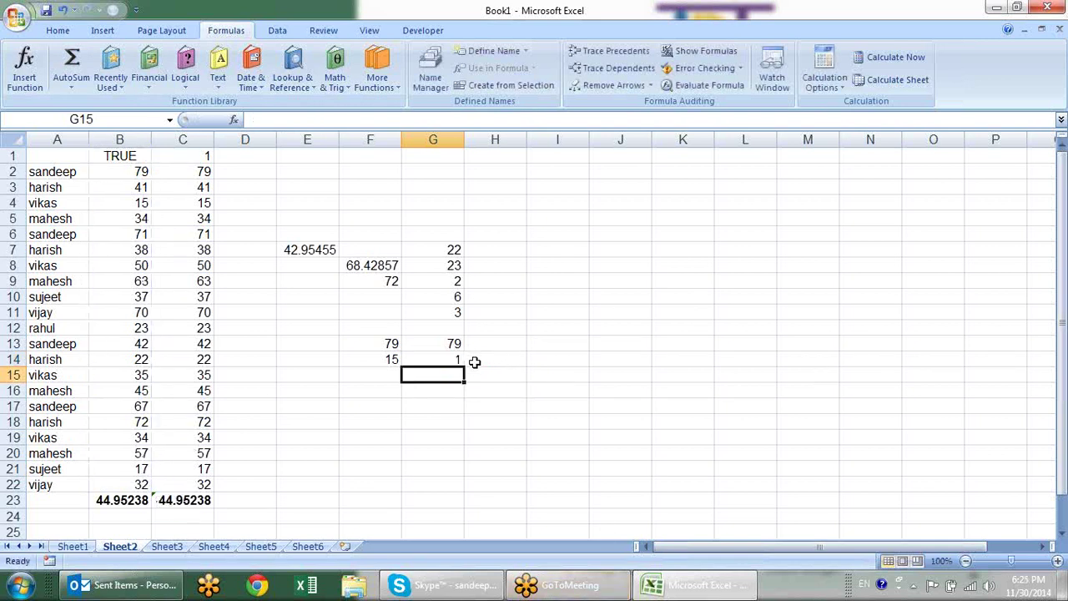
{"action": "left_click", "coordinate": [456, 361]}
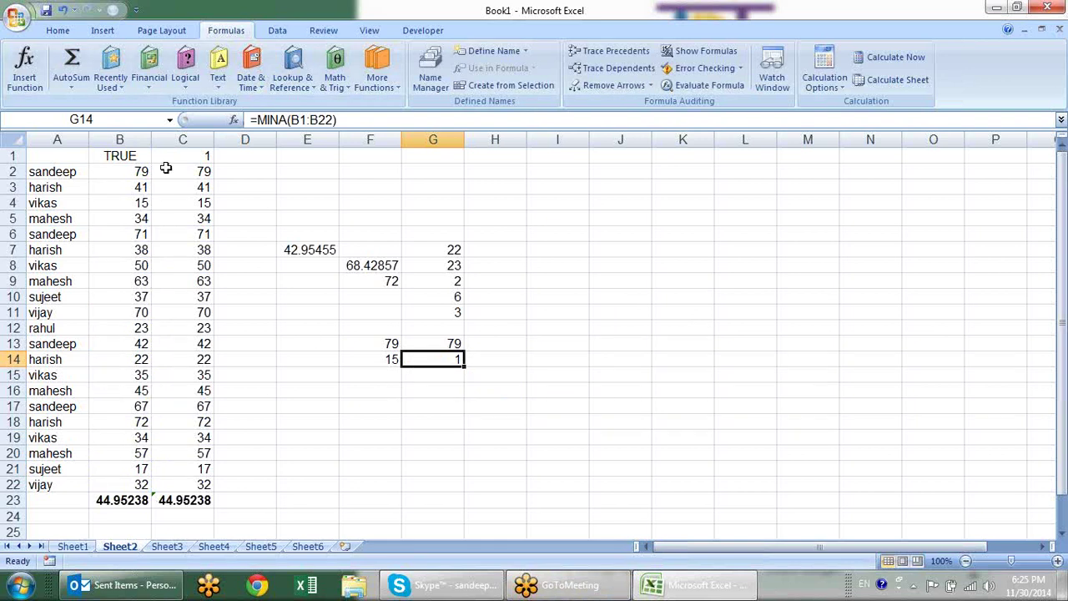
{"action": "left_click_drag", "start_coordinate": [140, 173], "coordinate": [135, 482]}
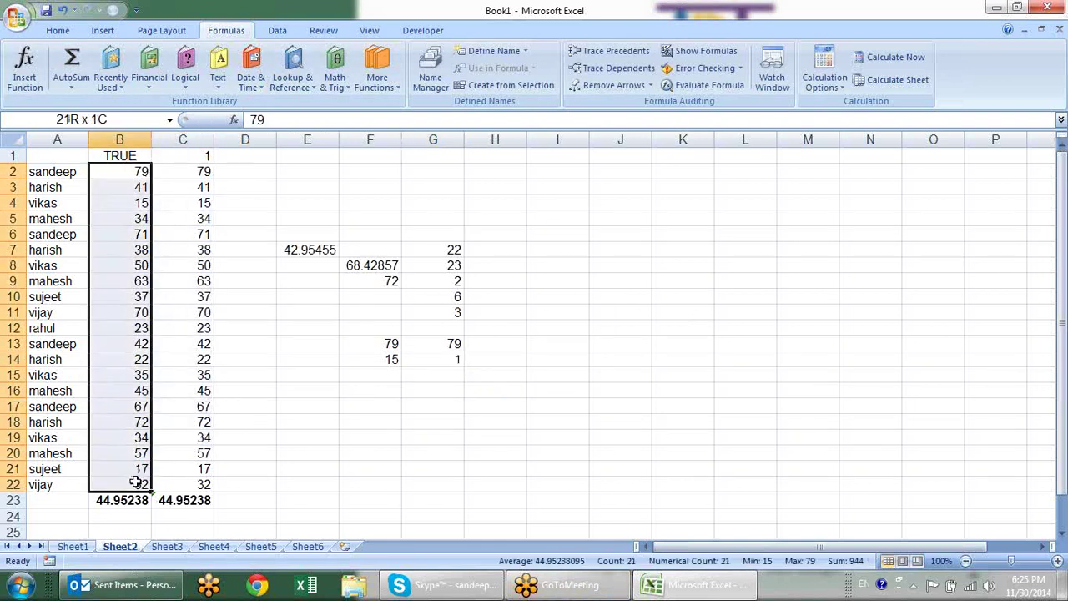
{"action": "left_click", "coordinate": [396, 389]}
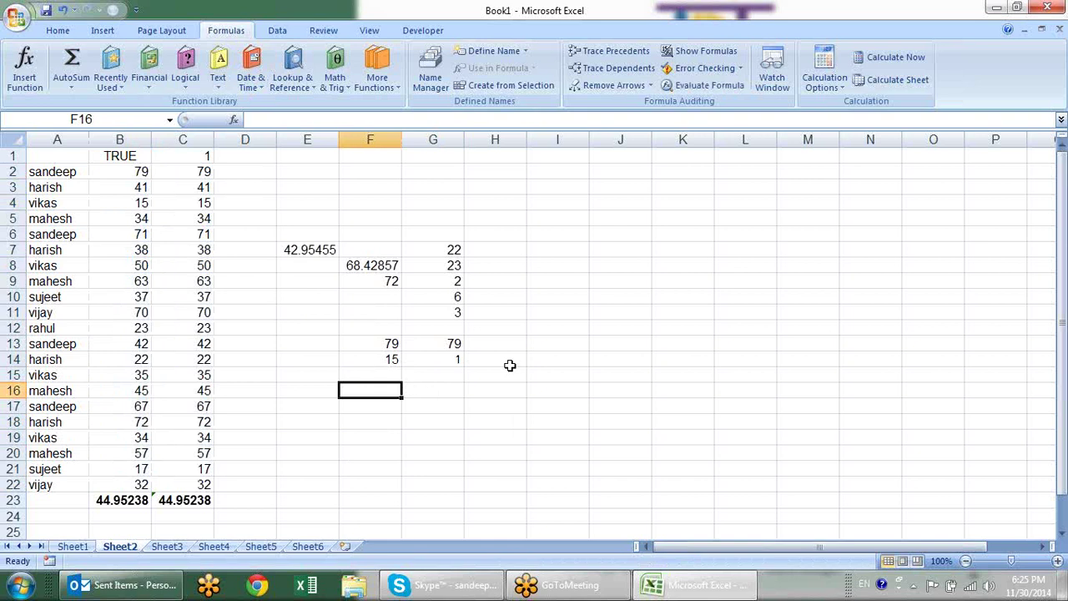
{"action": "type", "text": "="}
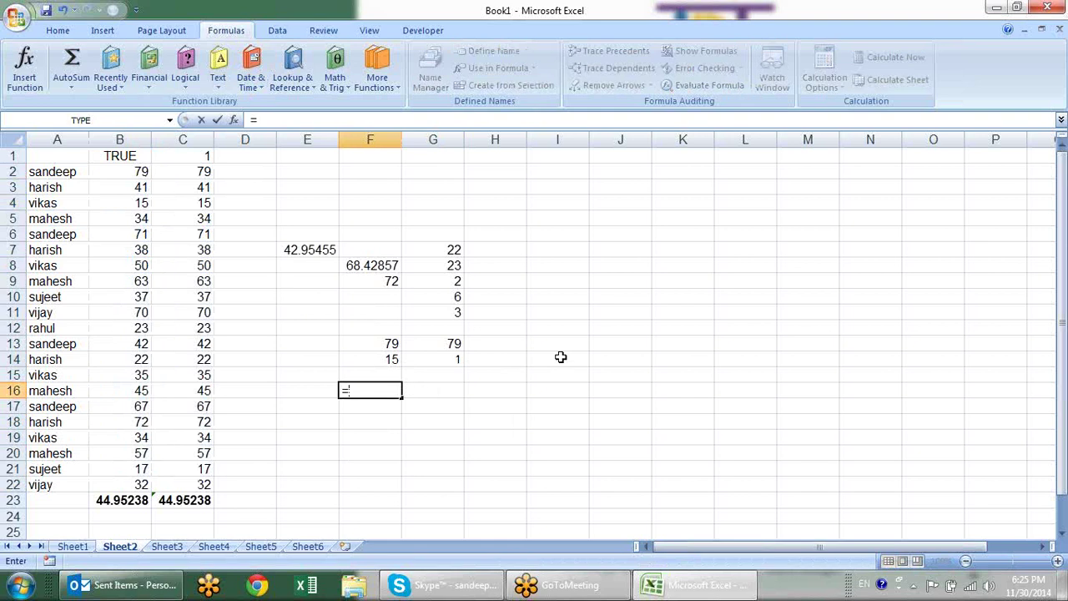
{"action": "type", "text": "med"}
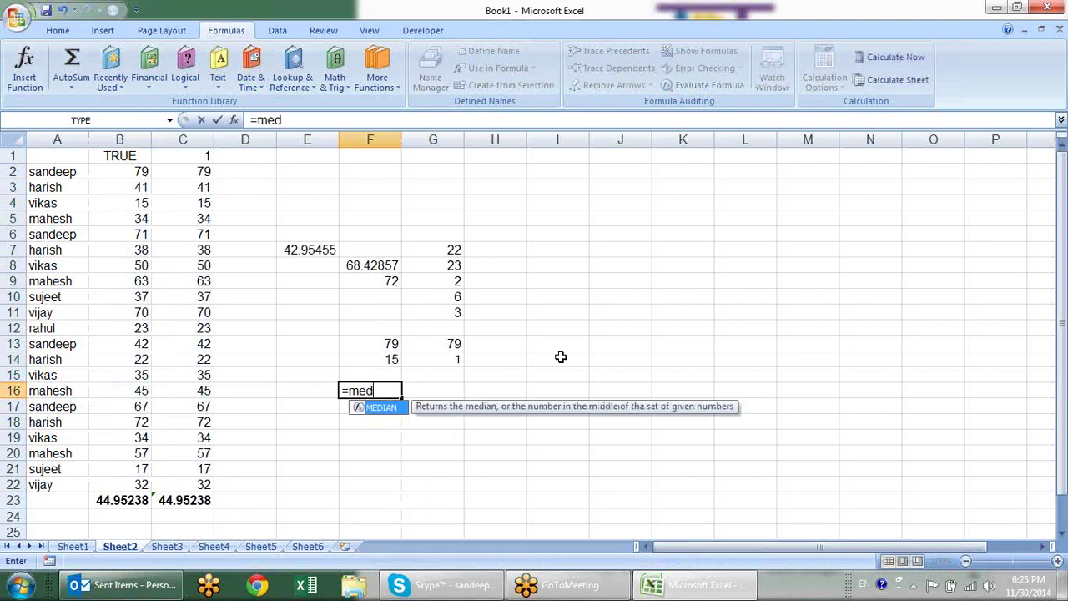
{"action": "key", "text": "Tab"}
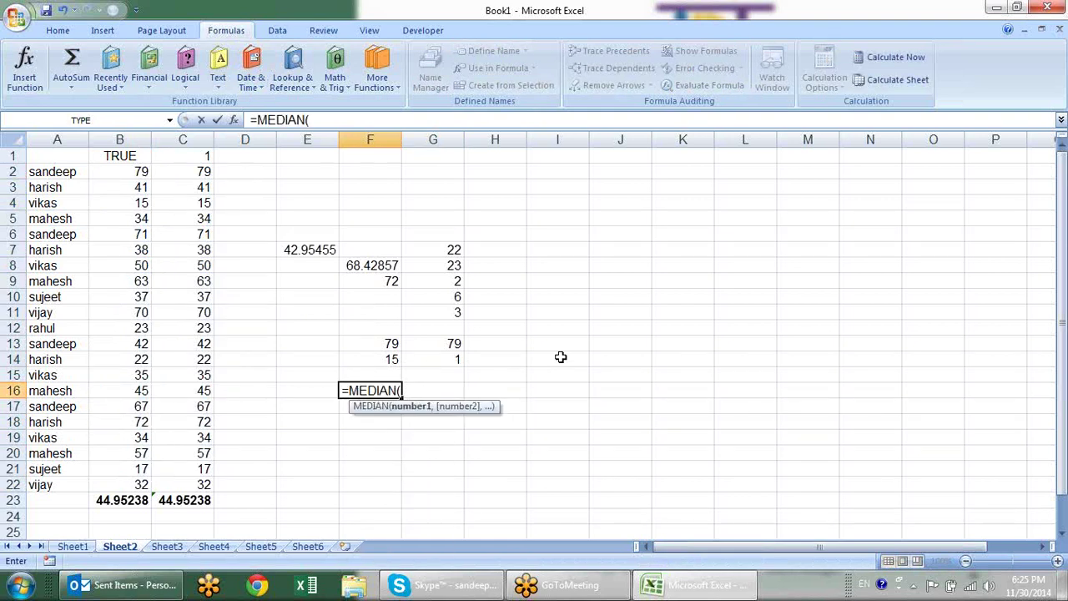
{"action": "left_click", "coordinate": [125, 174]}
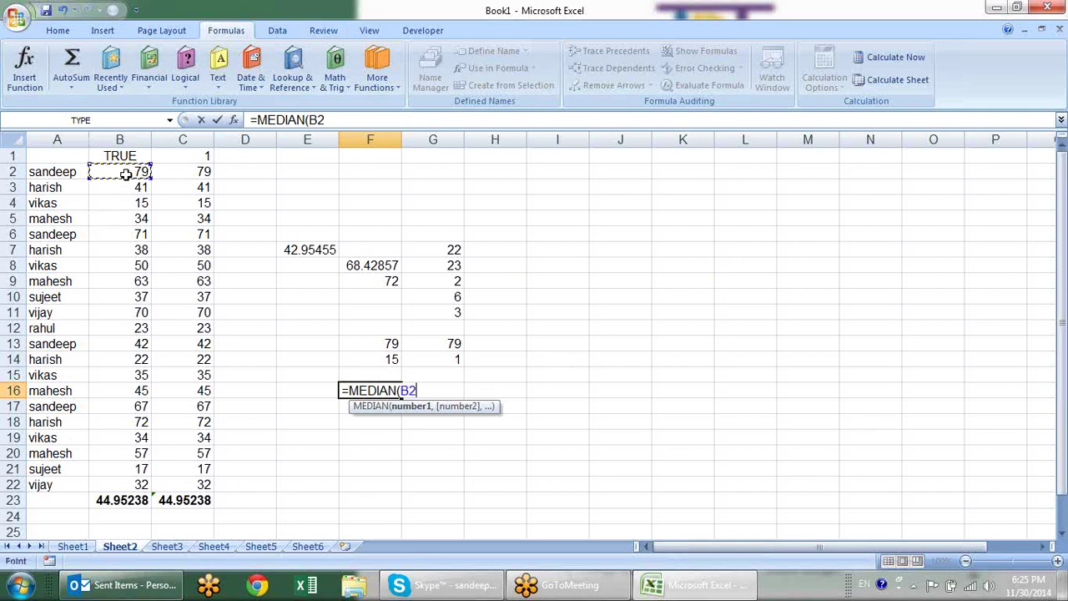
{"action": "left_click_drag", "start_coordinate": [125, 173], "coordinate": [140, 493]}
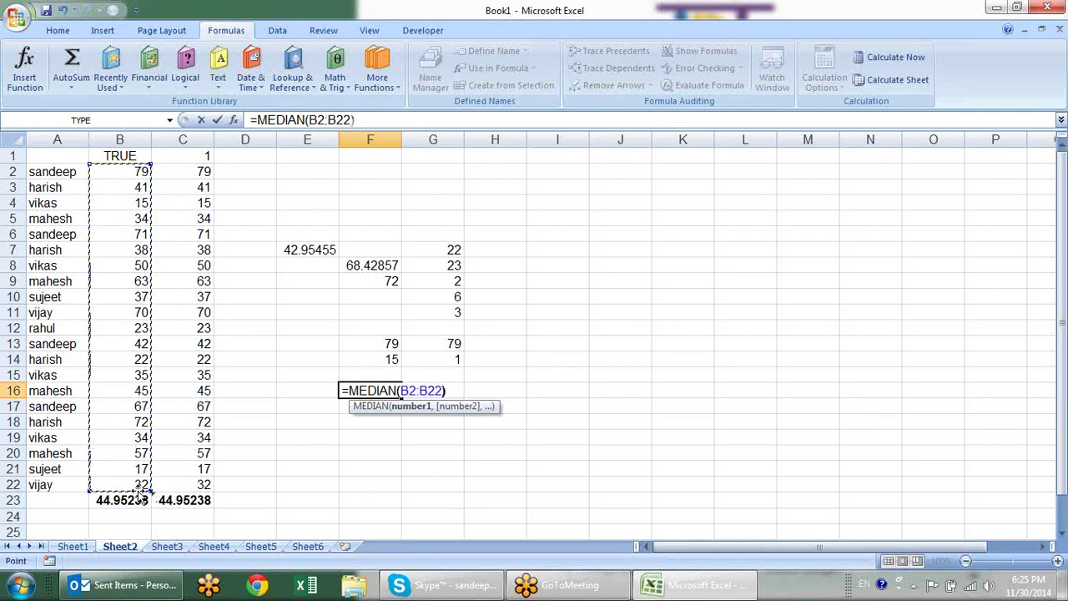
{"action": "key", "text": "Return"}
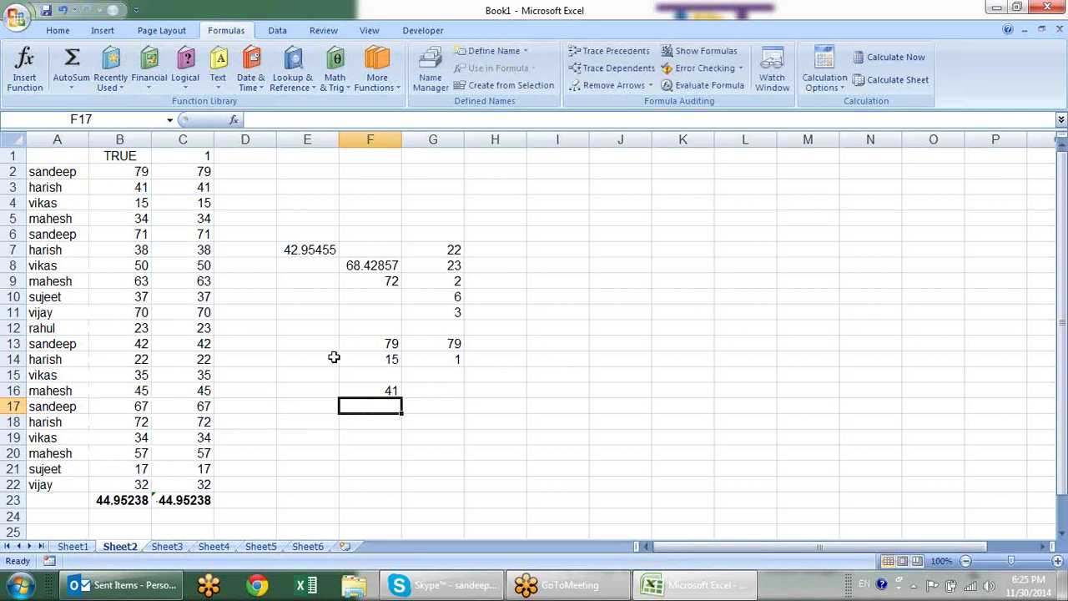
{"action": "left_click", "coordinate": [444, 388]}
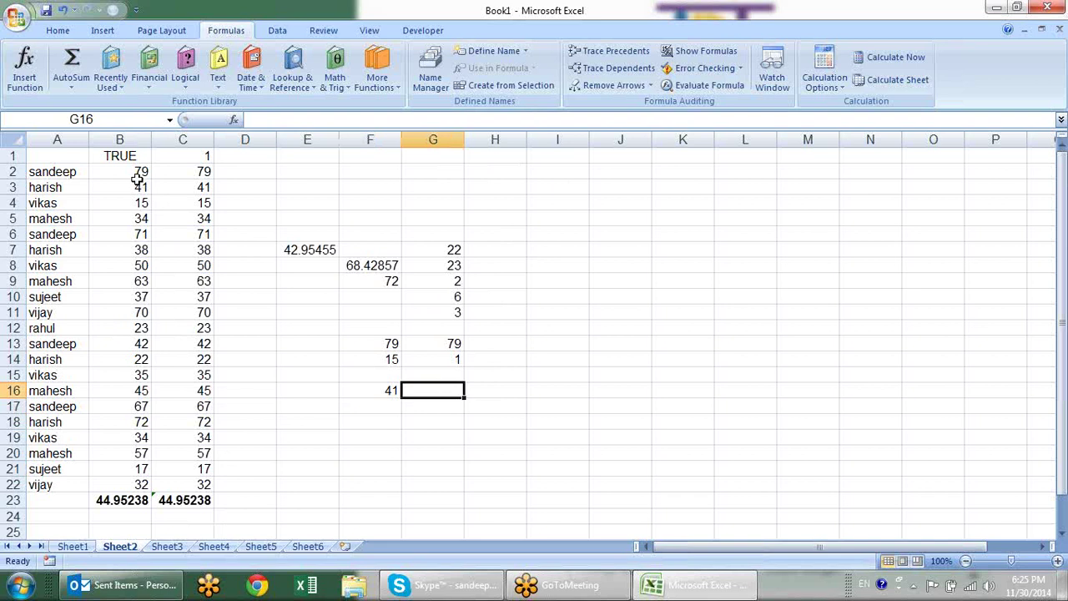
{"action": "left_click_drag", "start_coordinate": [134, 185], "coordinate": [134, 472]}
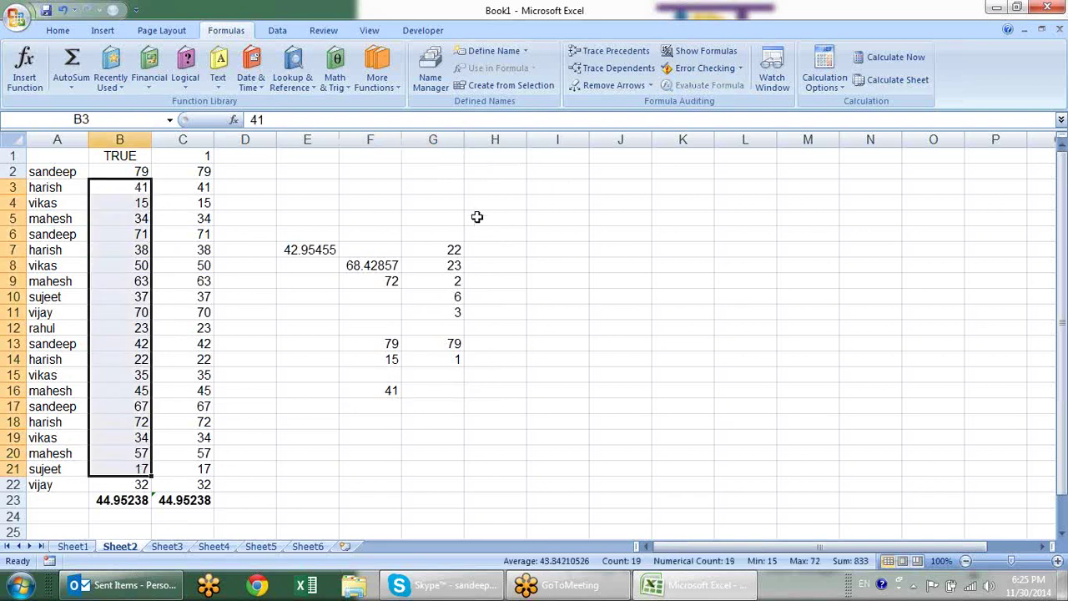
- Type the headings Large in I3 and Small in J3
{"action": "left_click", "coordinate": [519, 171]}
{"action": "left_click", "coordinate": [544, 175]}
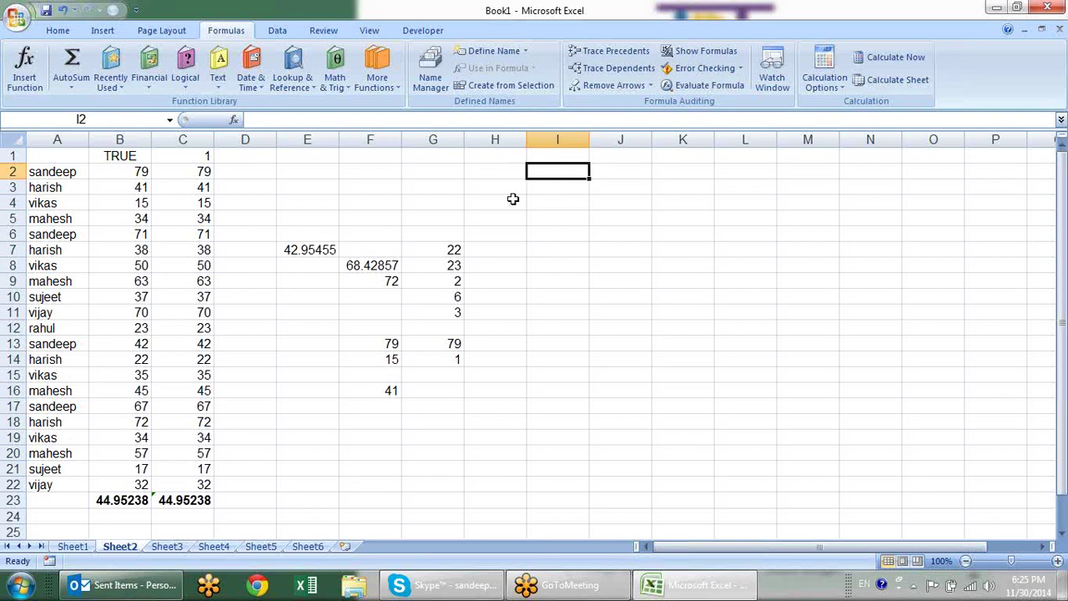
{"action": "left_click", "coordinate": [518, 176]}
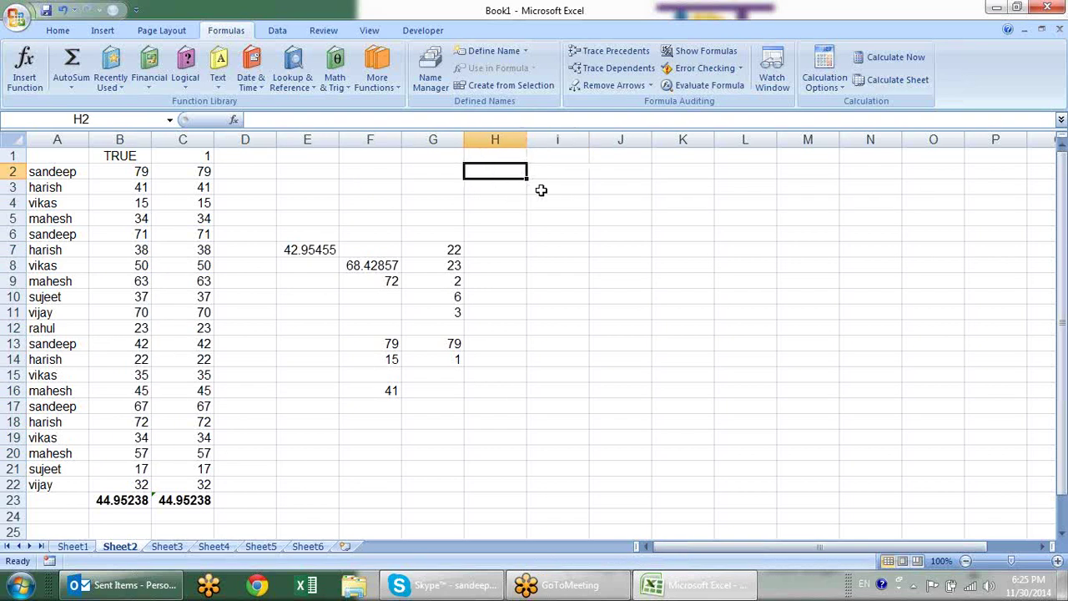
{"action": "left_click", "coordinate": [541, 190]}
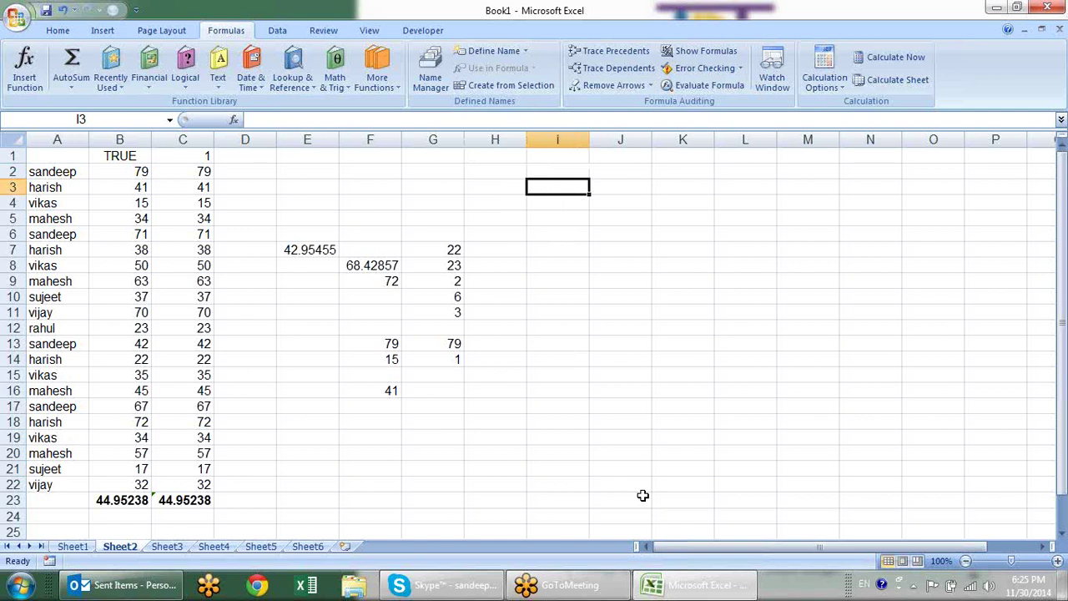
{"action": "type", "text": "Large"}
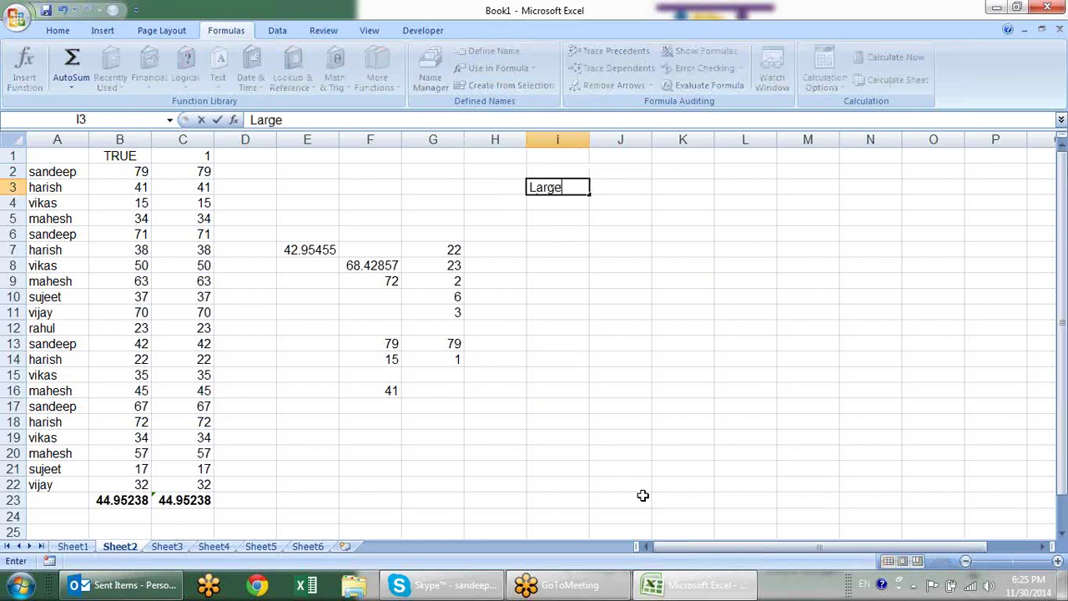
{"action": "key", "text": "Tab"}
{"action": "type", "text": "S"}
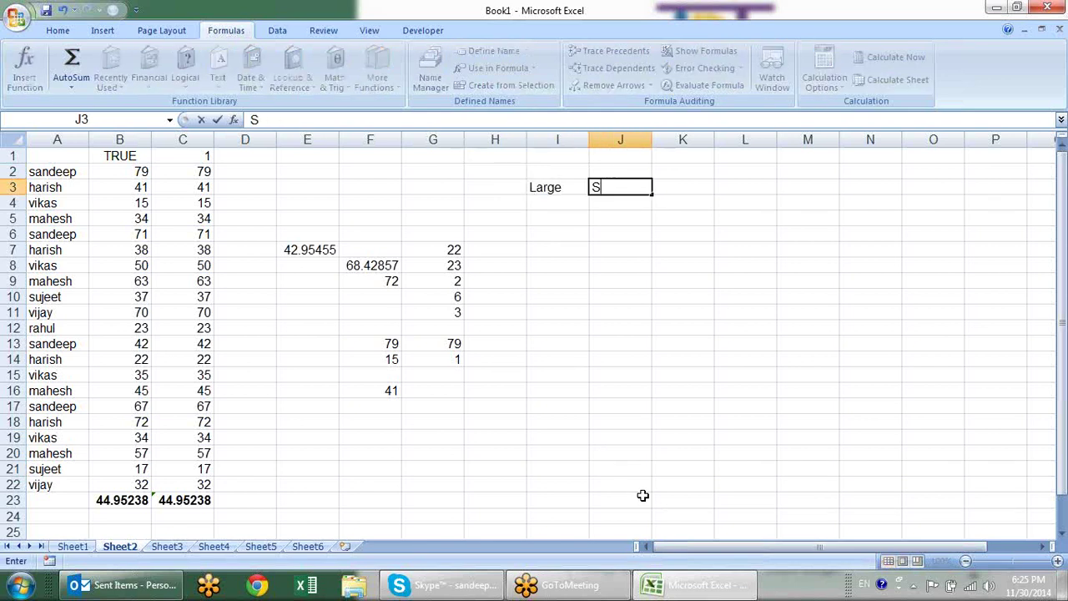
{"action": "type", "text": "mall"}
{"action": "key", "text": "Return"}
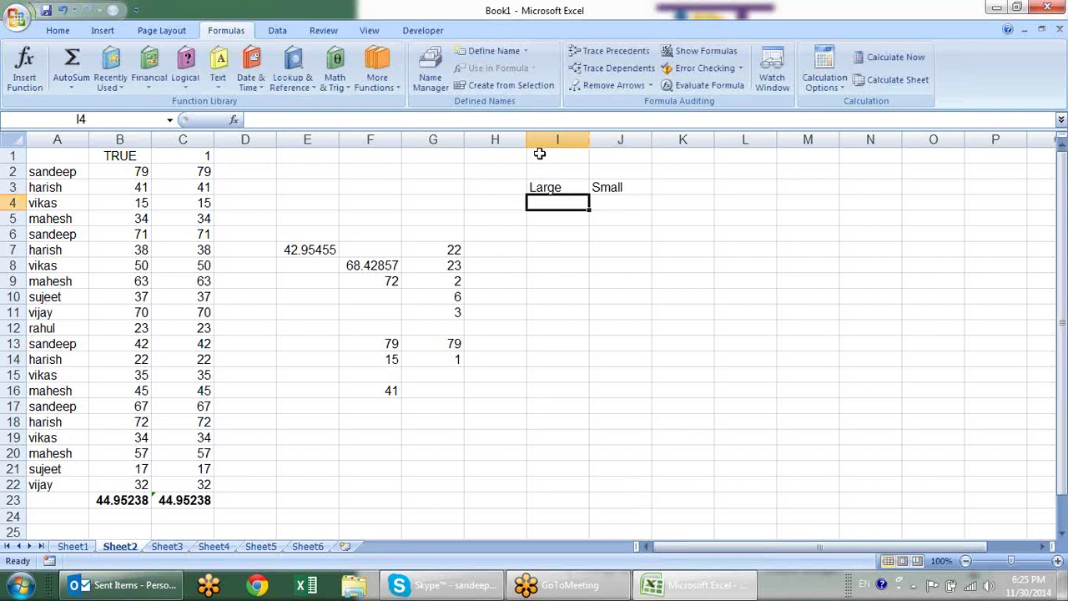
- Number H4:H24 from 1 to 21 with a filled series, clearing the extra 22
{"action": "left_click", "coordinate": [516, 207]}
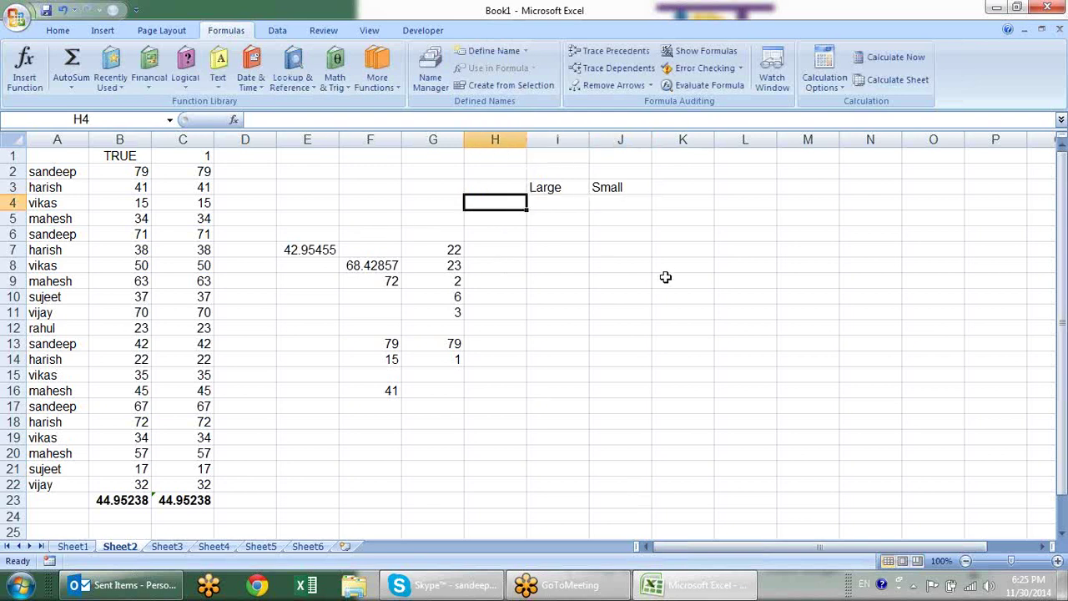
{"action": "type", "text": "1"}
{"action": "key", "text": "Return"}
{"action": "type", "text": "2"}
{"action": "key", "text": "Return"}
{"action": "type", "text": "3"}
{"action": "key", "text": "Return"}
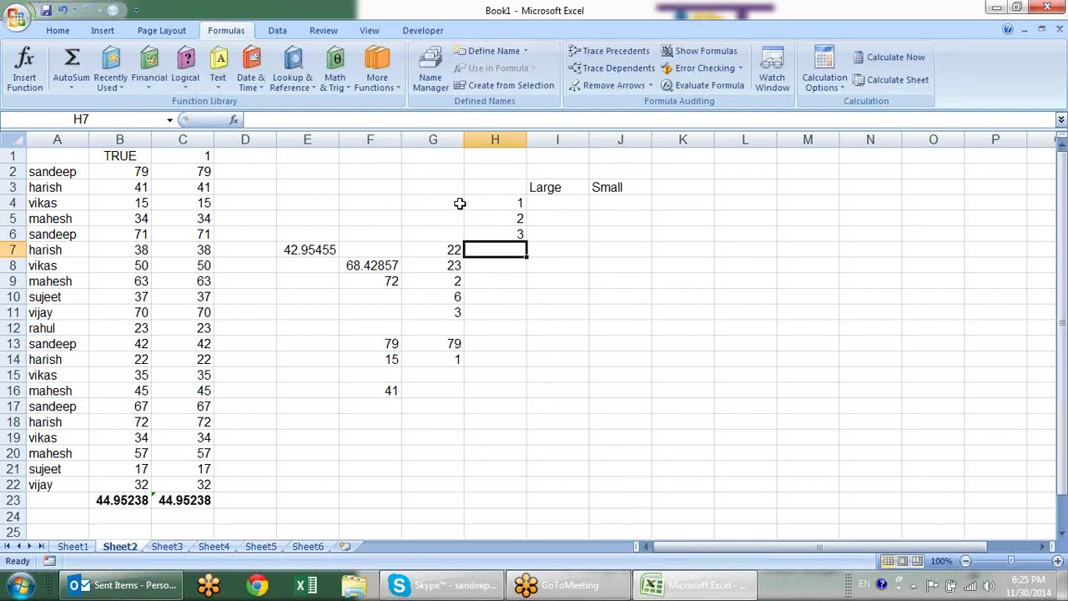
{"action": "left_click_drag", "start_coordinate": [496, 208], "coordinate": [510, 461]}
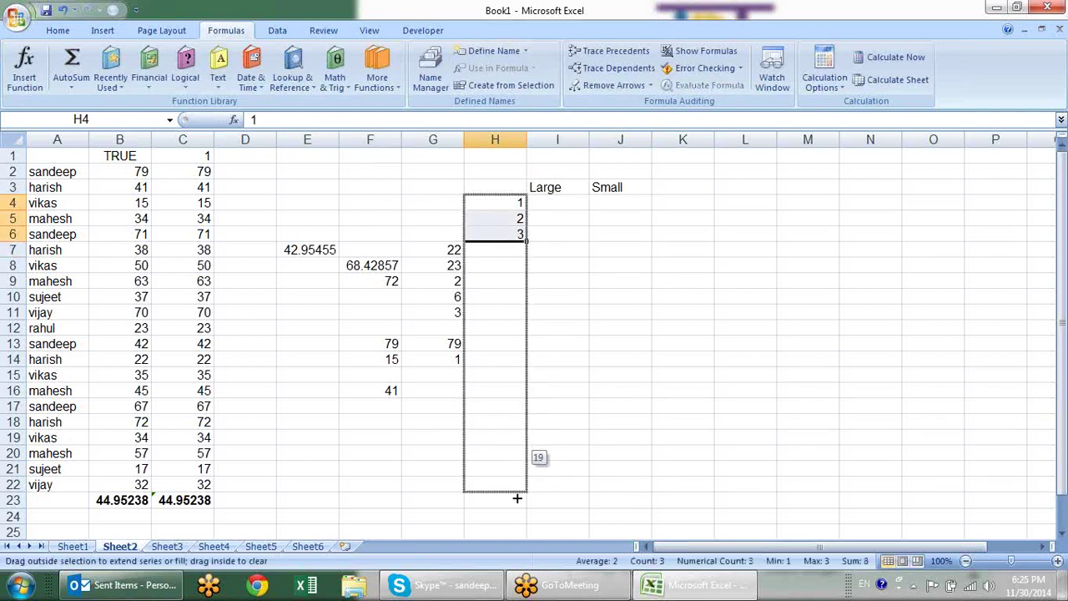
{"action": "left_click_drag", "start_coordinate": [517, 498], "coordinate": [516, 507]}
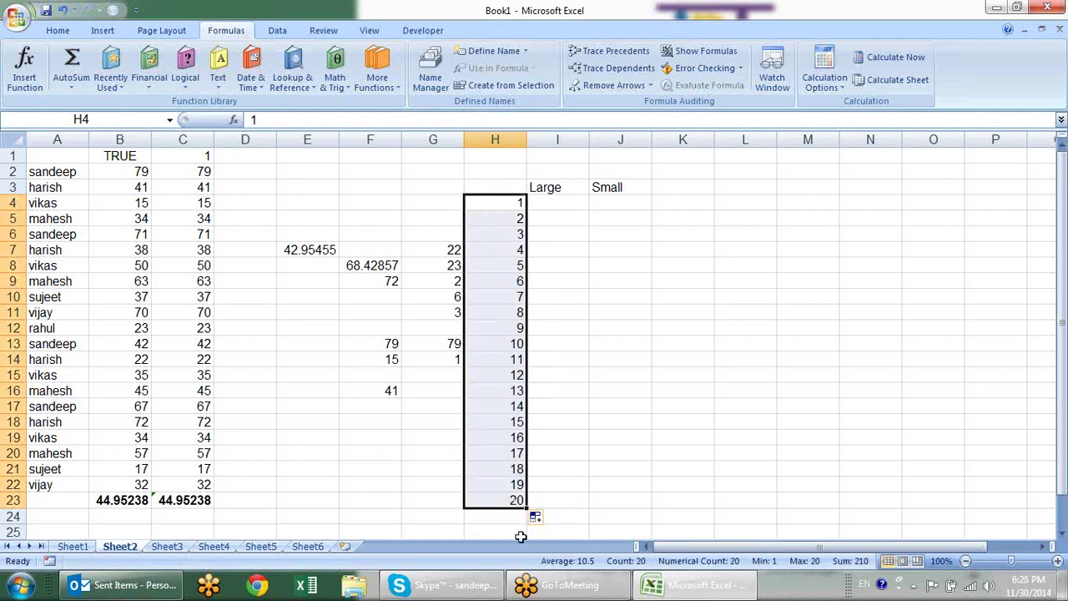
{"action": "left_click_drag", "start_coordinate": [527, 507], "coordinate": [524, 540]}
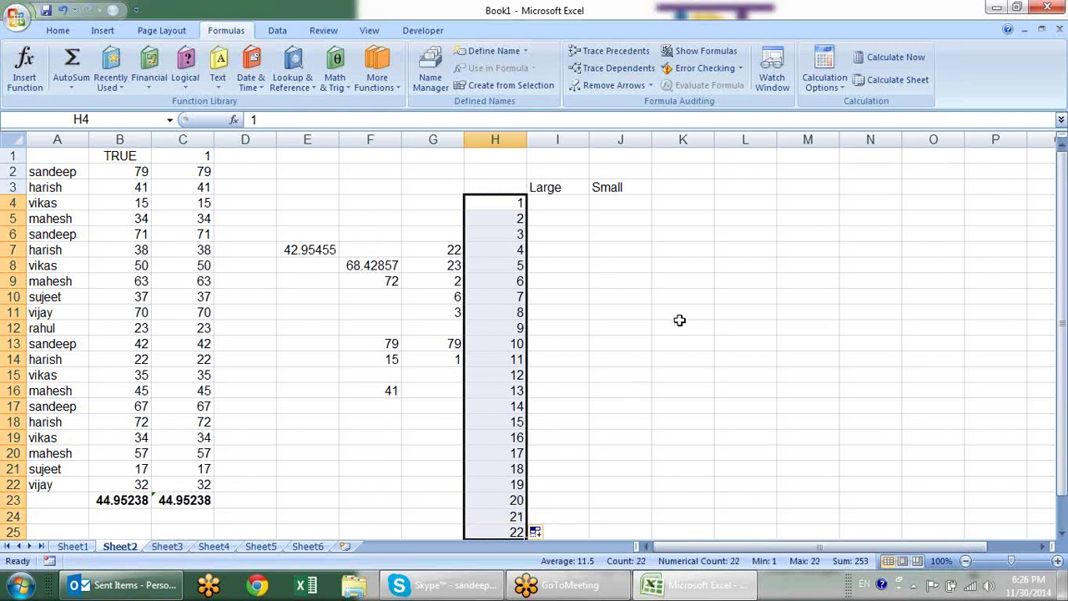
{"action": "scroll", "coordinate": [680, 320], "scroll_direction": "down", "scroll_amount": 1}
{"action": "left_click", "coordinate": [511, 485]}
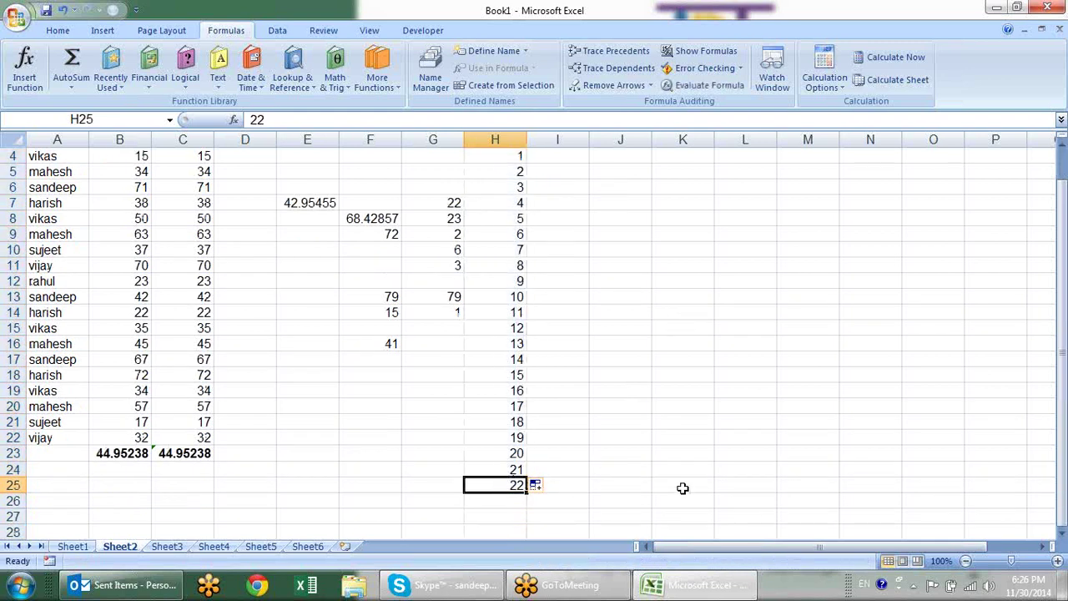
{"action": "key", "text": "Delete"}
{"action": "scroll", "coordinate": [693, 351], "scroll_direction": "up", "scroll_amount": 1}
{"action": "left_click", "coordinate": [568, 234]}
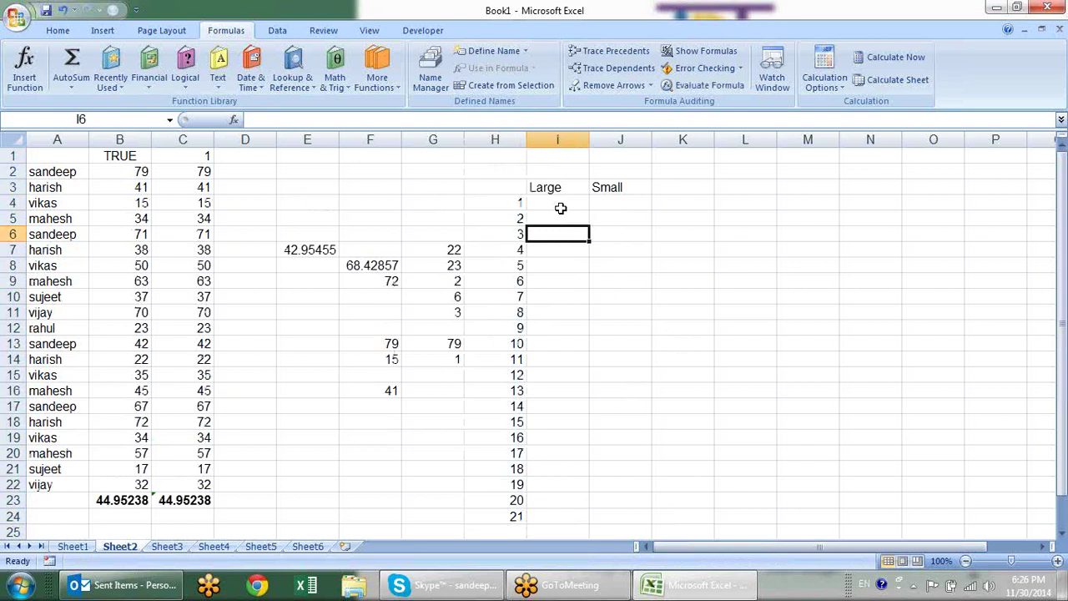
- Enter =LARGE($B$2:$B$22,$H4) in I4
{"action": "left_click", "coordinate": [561, 208]}
{"action": "type", "text": "="}
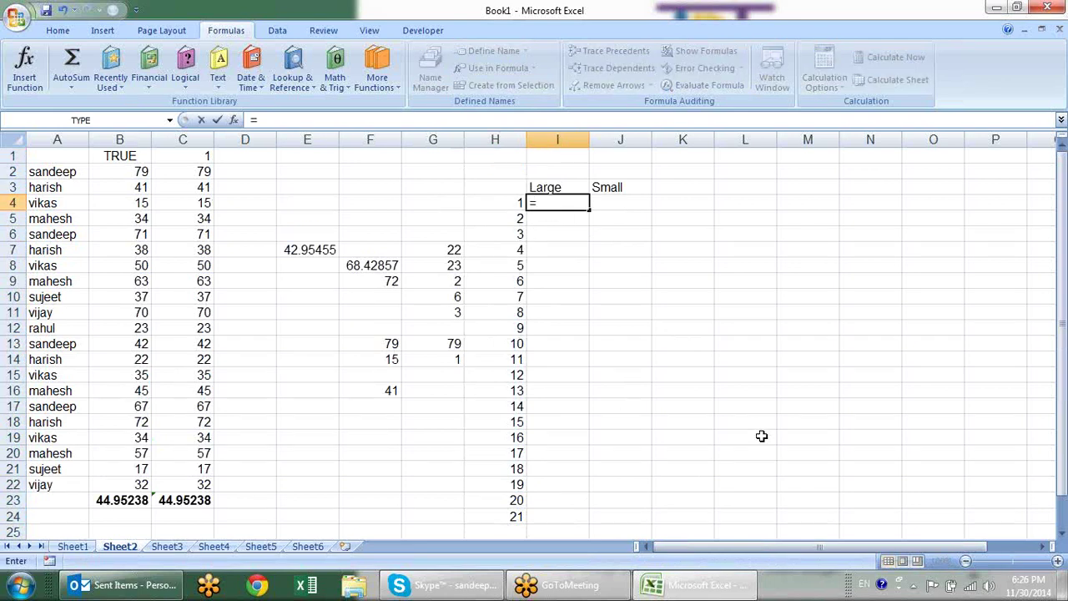
{"action": "type", "text": "r"}
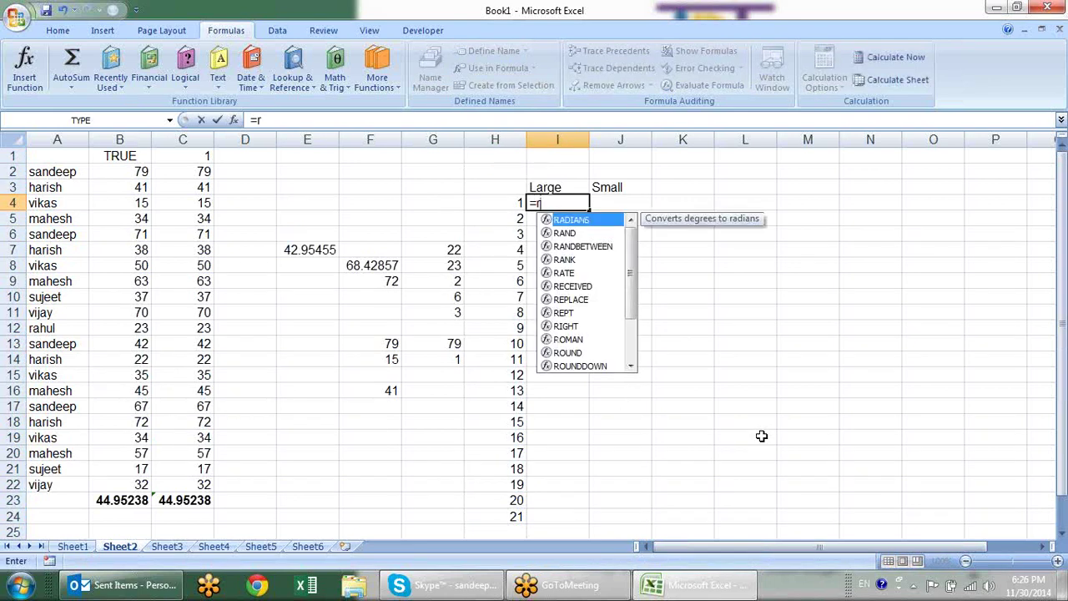
{"action": "key", "text": "BackSpace"}
{"action": "type", "text": "lar"}
{"action": "key", "text": "Tab"}
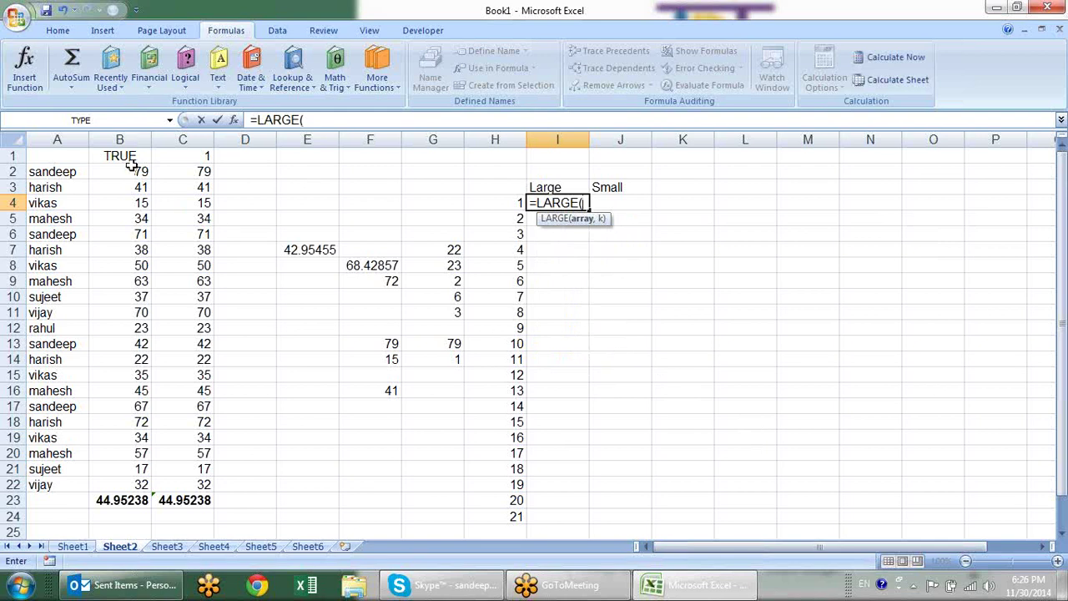
{"action": "left_click_drag", "start_coordinate": [131, 169], "coordinate": [132, 485]}
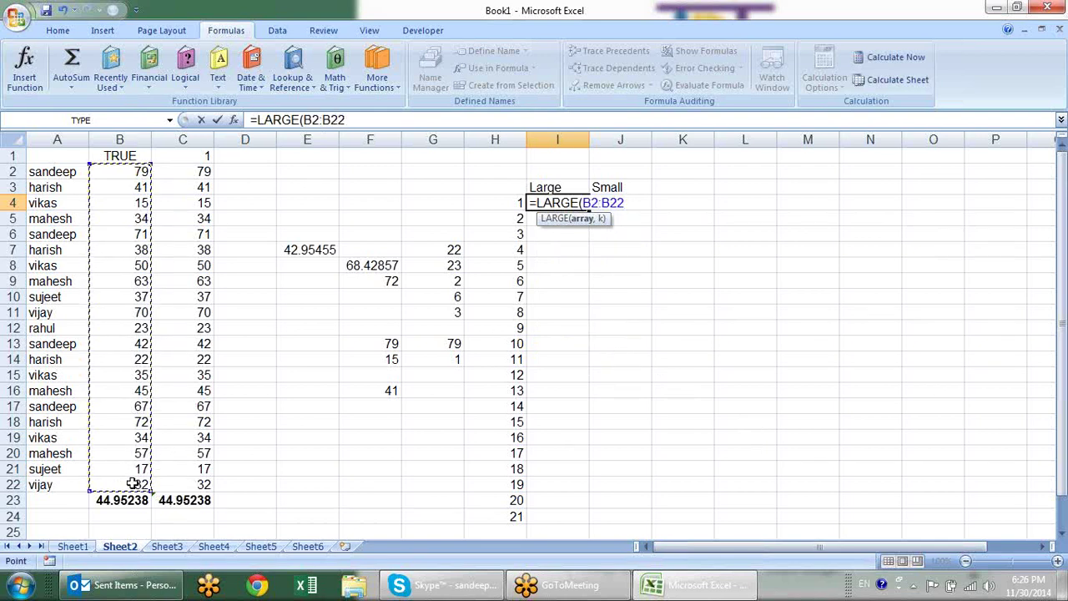
{"action": "key", "text": "F4"}
{"action": "type", "text": "$B$22,"}
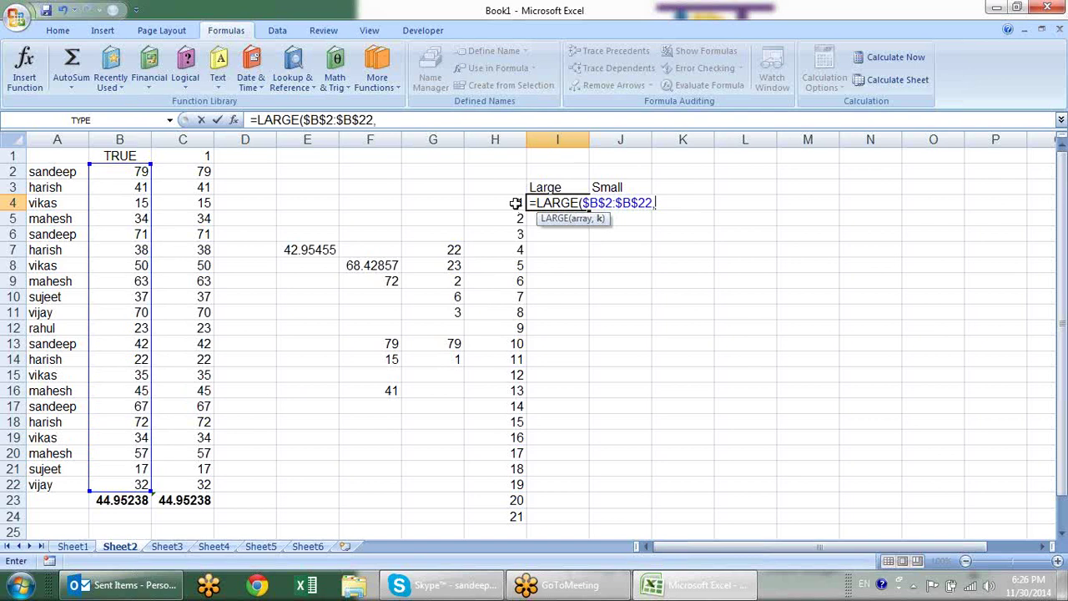
{"action": "left_click", "coordinate": [516, 203]}
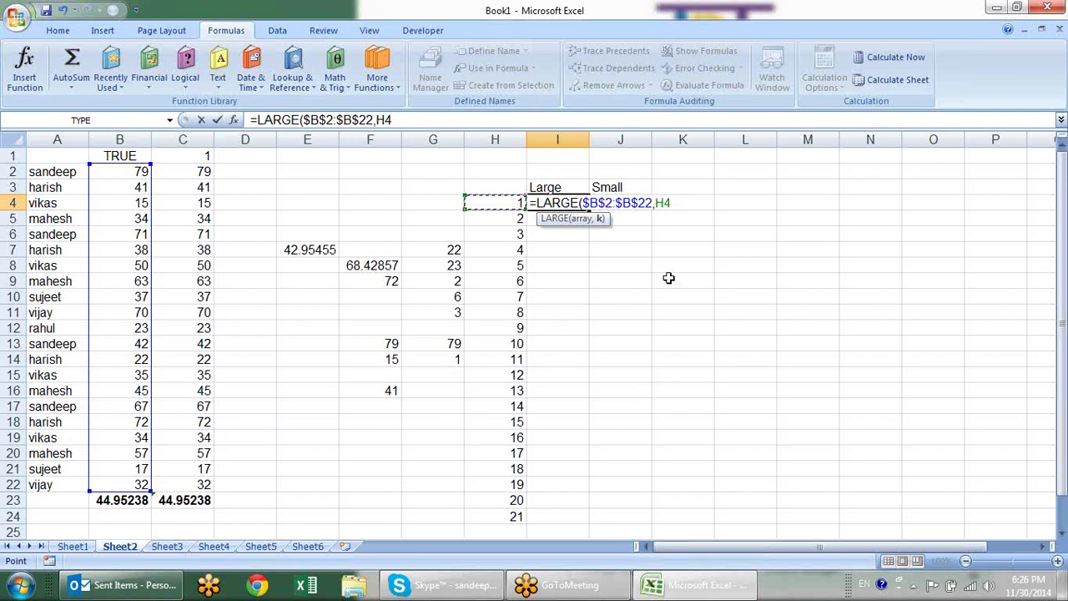
{"action": "key", "text": "F4"}
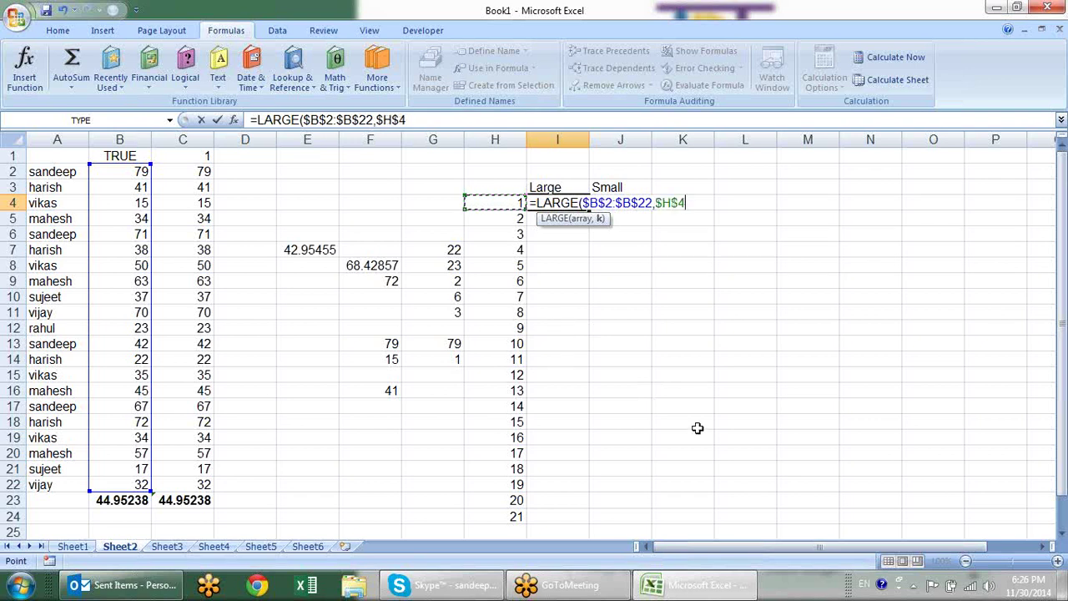
{"action": "key", "text": "F4"}
{"action": "key", "text": "F4"}
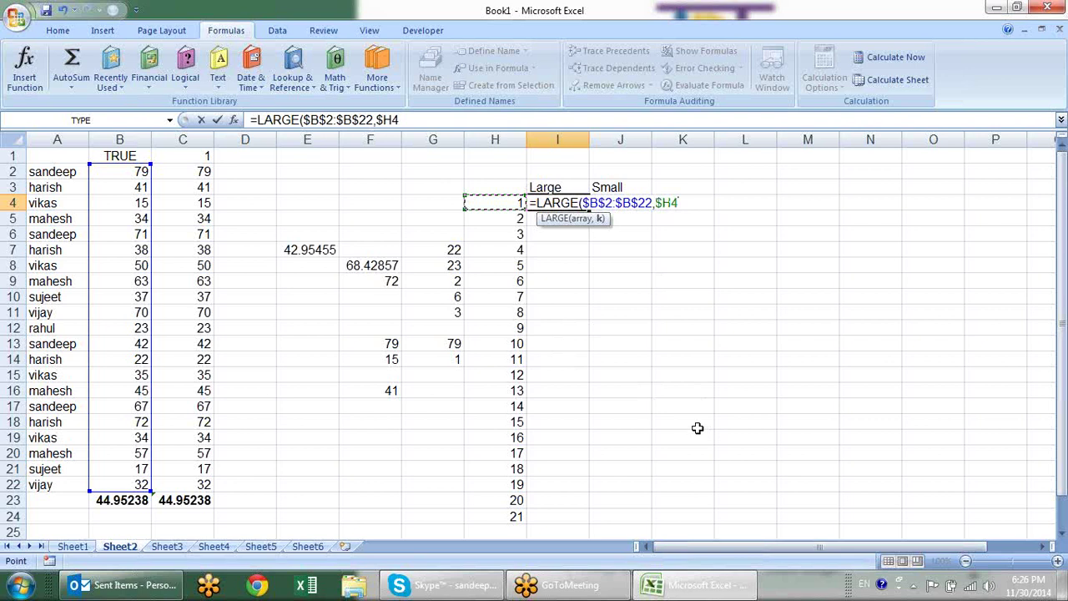
{"action": "key", "text": "Return"}
- Fill the LARGE formula down to I24 and spot-check the copied formulas
{"action": "left_click", "coordinate": [564, 203]}
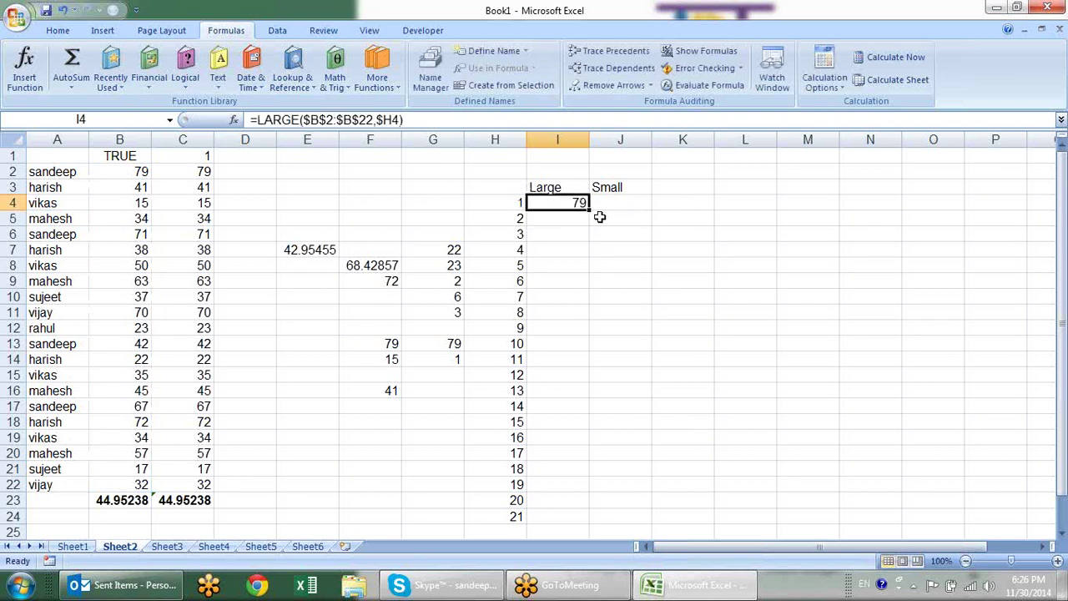
{"action": "left_click_drag", "start_coordinate": [589, 210], "coordinate": [589, 519]}
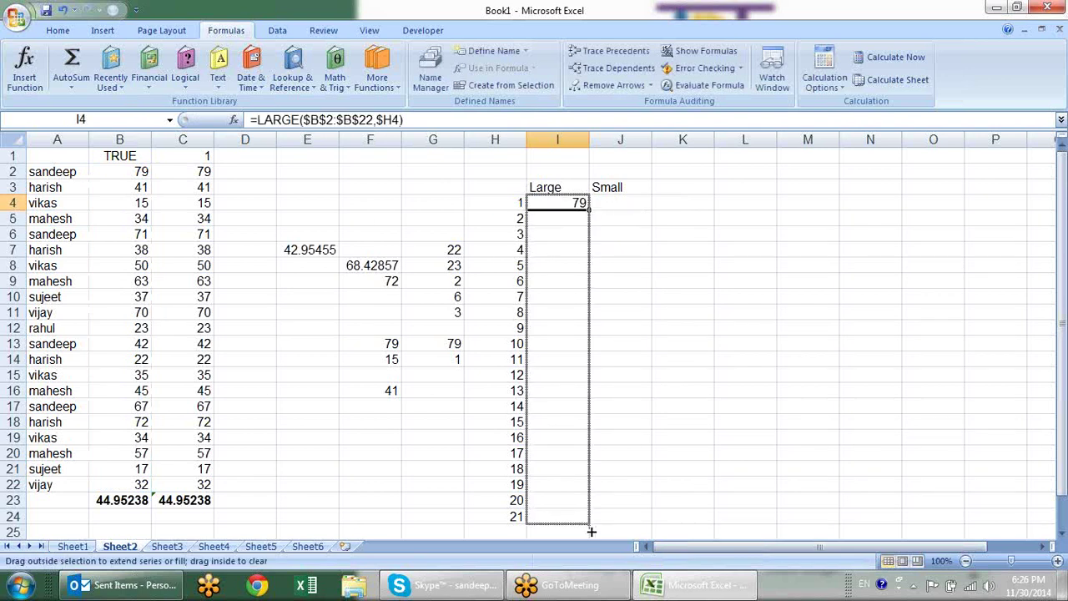
{"action": "left_click", "coordinate": [611, 248]}
{"action": "left_click", "coordinate": [581, 202]}
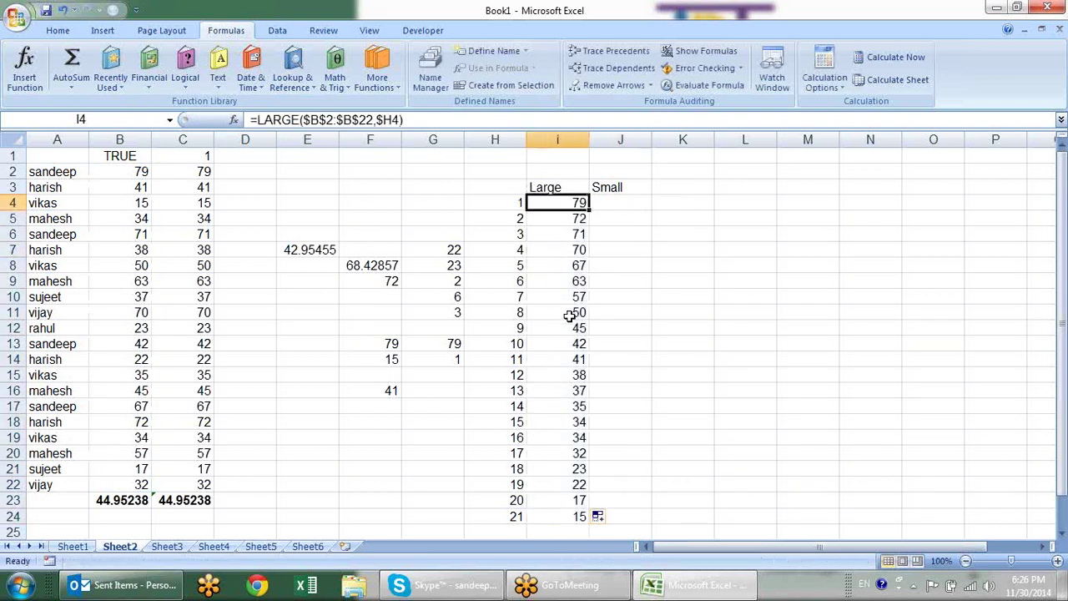
{"action": "left_click", "coordinate": [566, 235]}
{"action": "left_click", "coordinate": [573, 312]}
{"action": "left_click", "coordinate": [584, 396]}
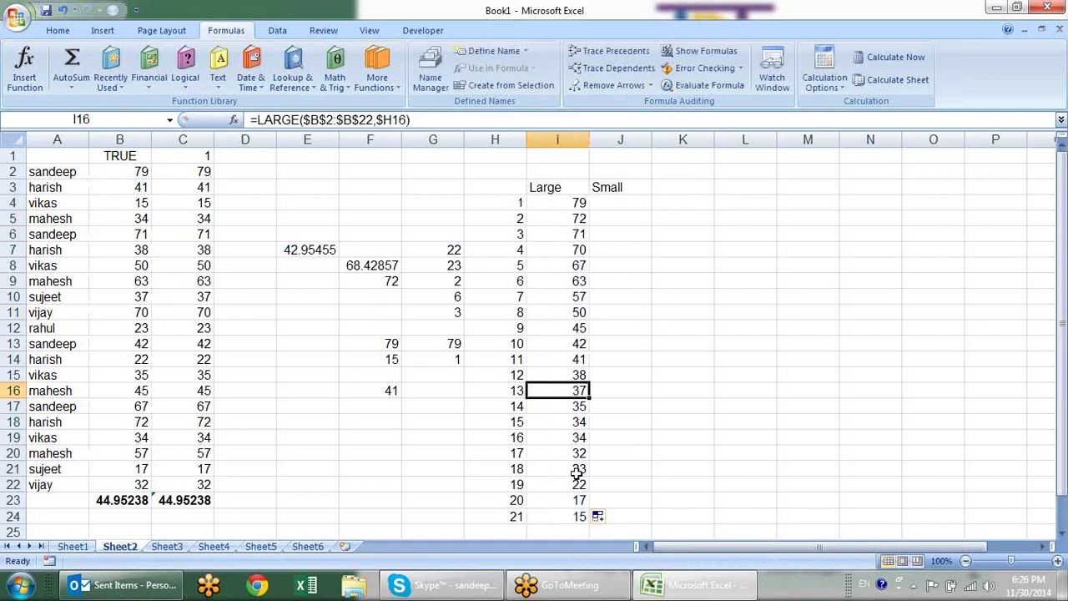
{"action": "left_click", "coordinate": [578, 474]}
{"action": "left_click", "coordinate": [586, 529]}
{"action": "left_click", "coordinate": [576, 423]}
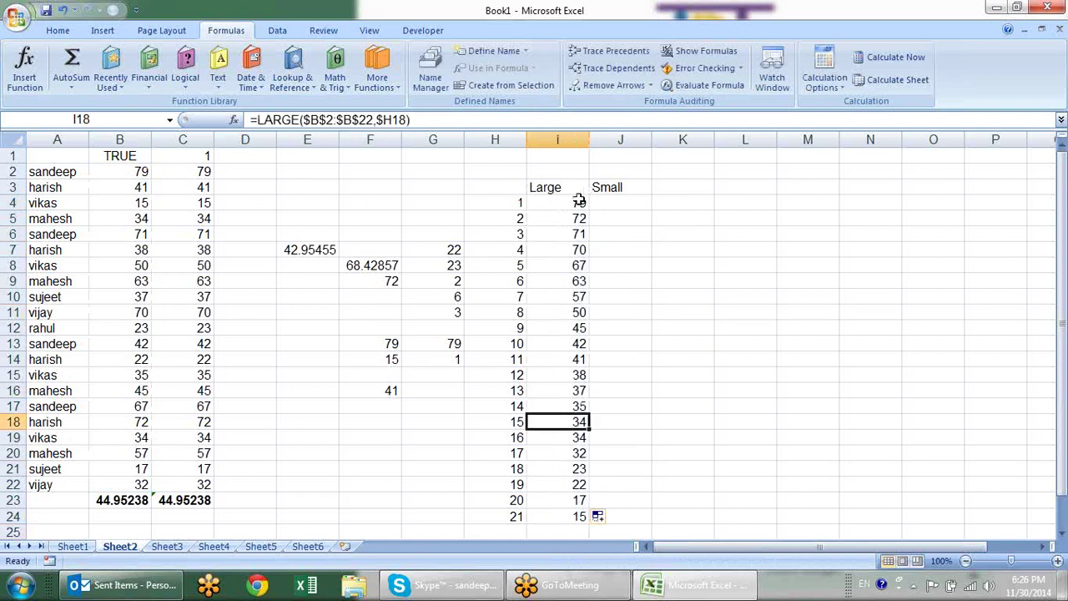
{"action": "left_click", "coordinate": [582, 205]}
- Copy the formula into J4, change LARGE to SMALL, and fill it down to J24
{"action": "left_click_drag", "start_coordinate": [618, 215], "coordinate": [640, 210]}
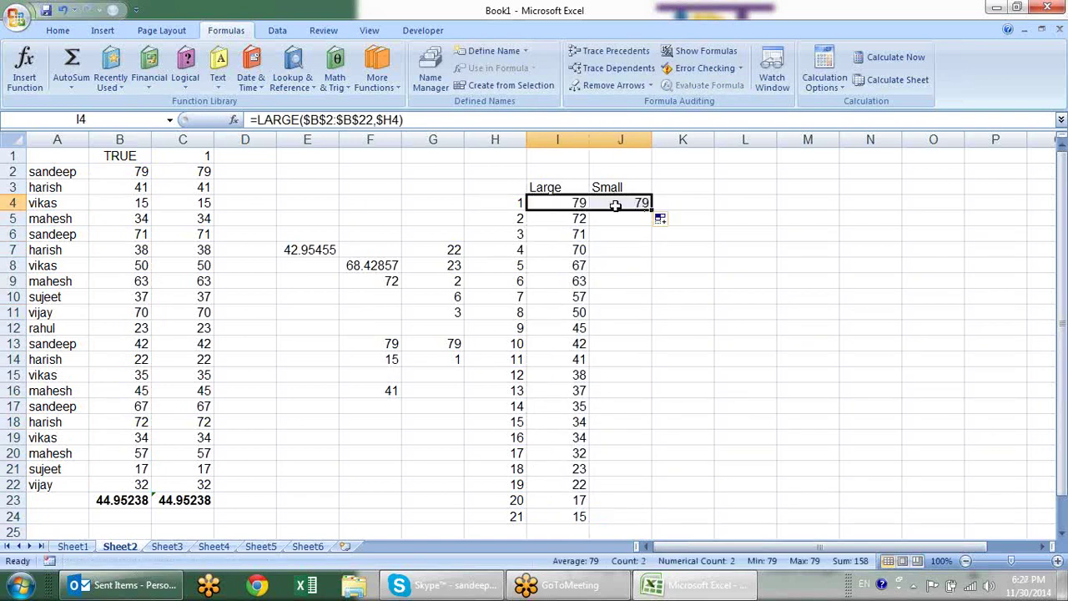
{"action": "left_click", "coordinate": [630, 208]}
{"action": "double_click", "coordinate": [628, 208]}
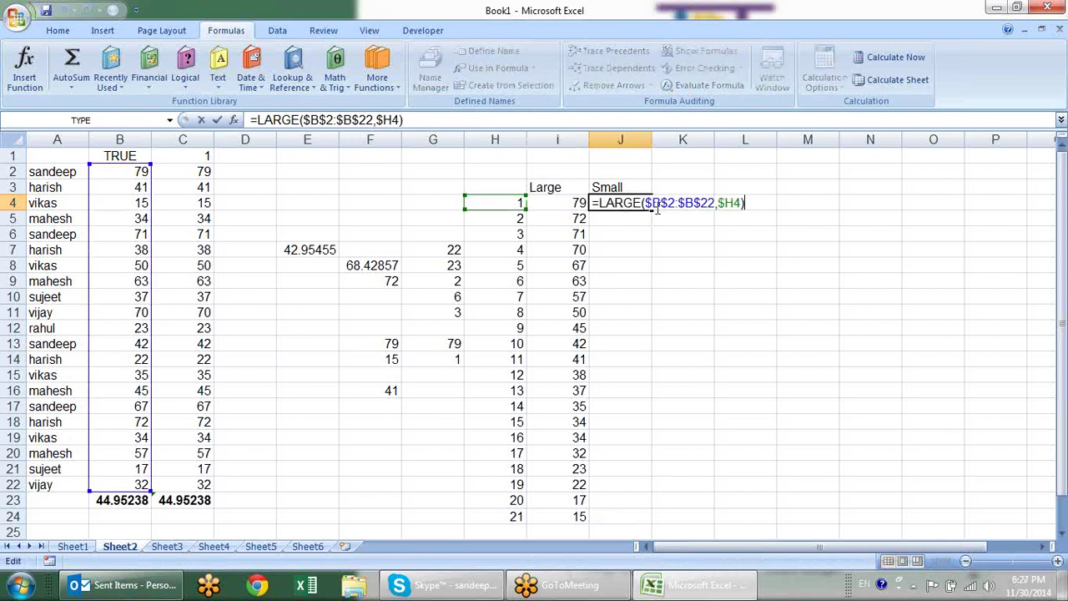
{"action": "left_click_drag", "start_coordinate": [643, 203], "coordinate": [601, 203]}
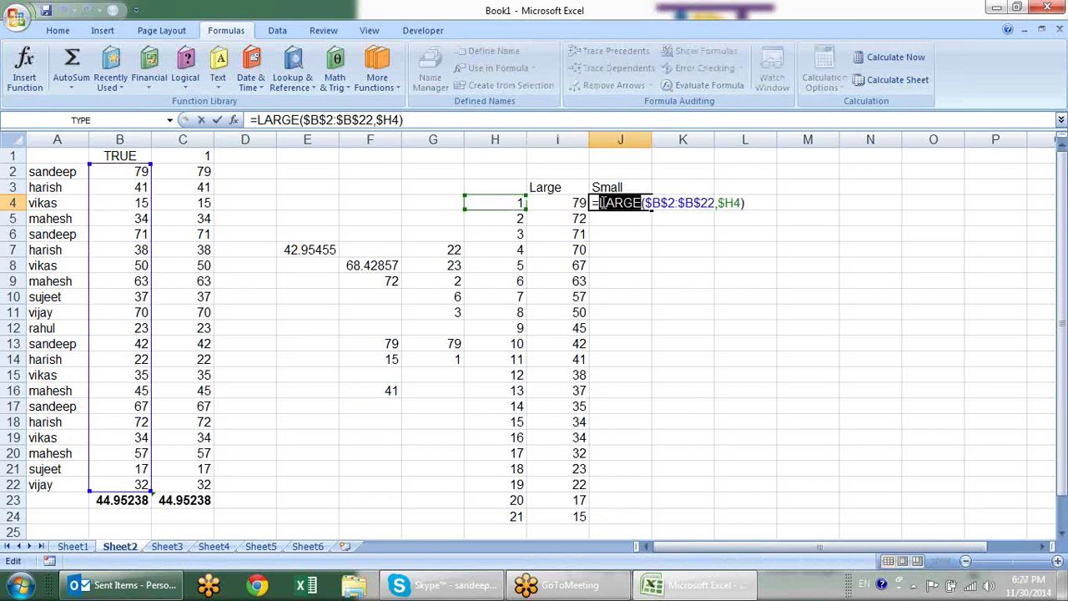
{"action": "type", "text": "small"}
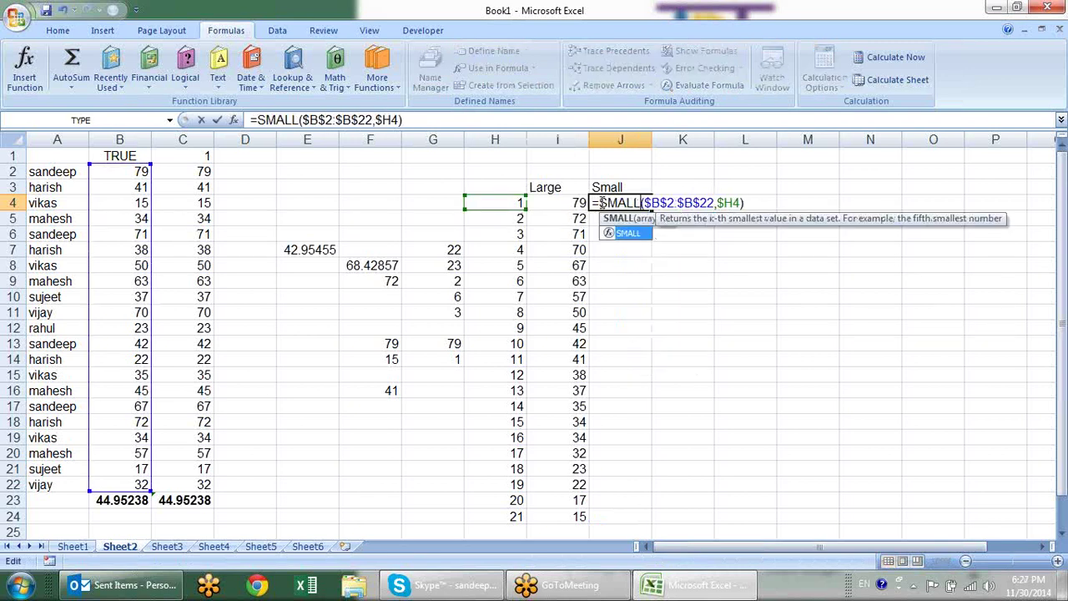
{"action": "key", "text": "Return"}
{"action": "left_click", "coordinate": [634, 205]}
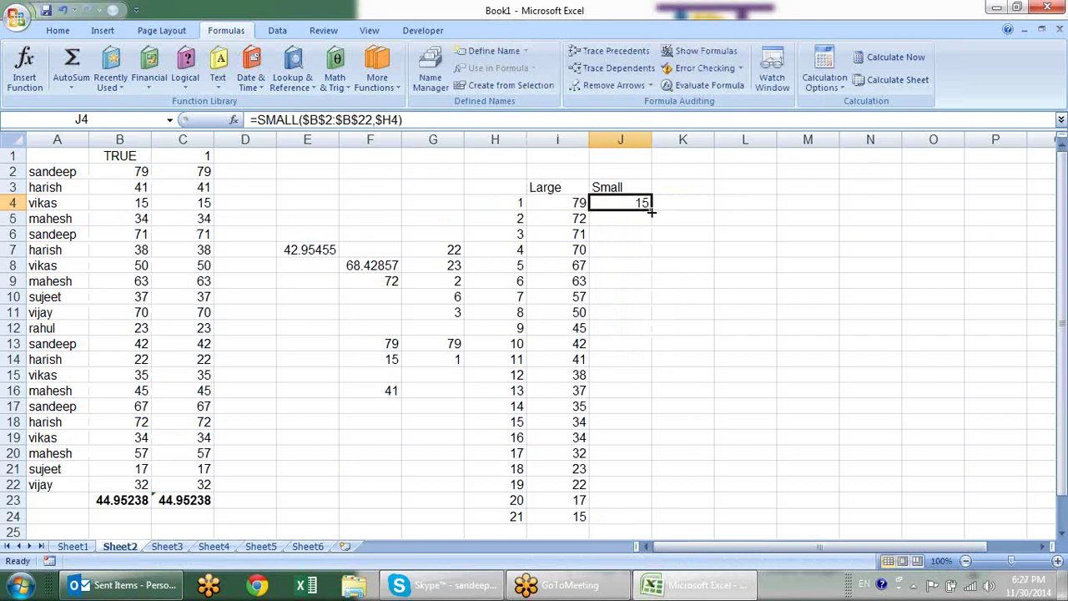
{"action": "left_click_drag", "start_coordinate": [651, 212], "coordinate": [653, 519]}
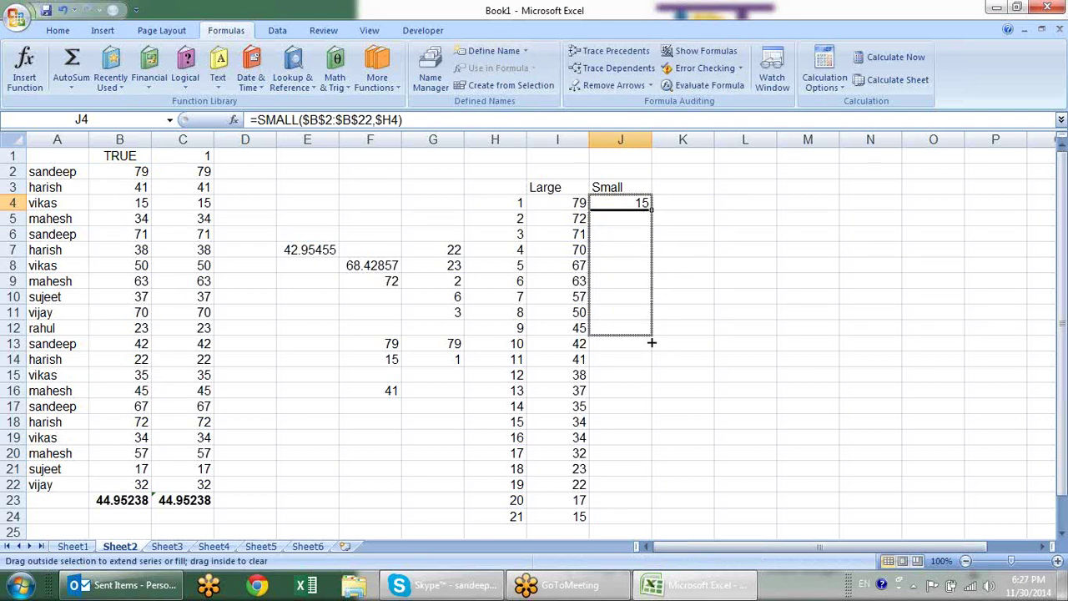
- Review the LARGE and SMALL formulas against the position numbers in column H
{"action": "left_click", "coordinate": [752, 266]}
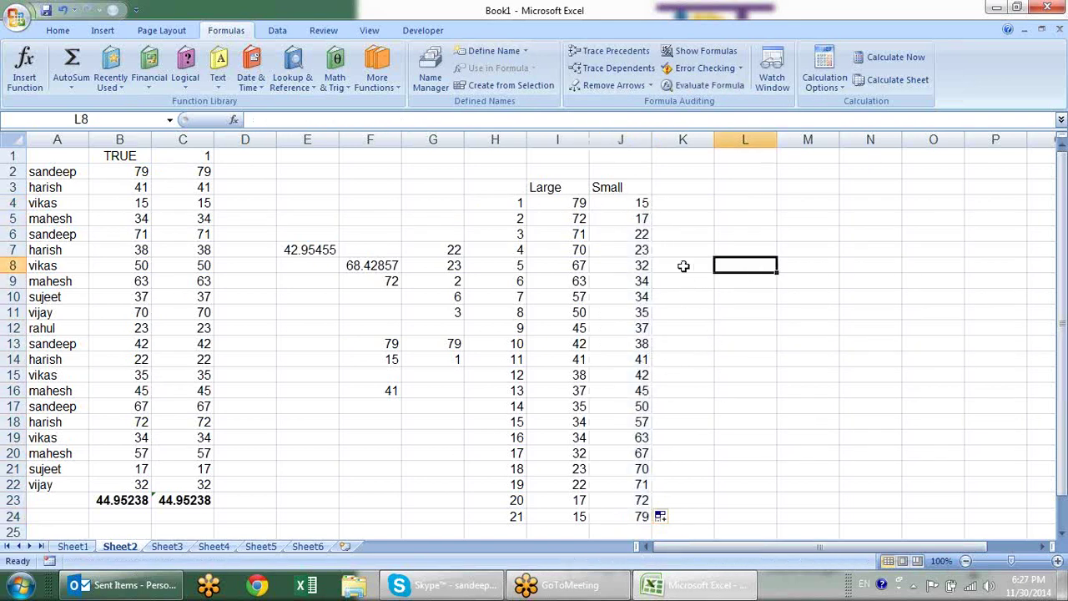
{"action": "left_click", "coordinate": [524, 265]}
{"action": "left_click", "coordinate": [576, 267]}
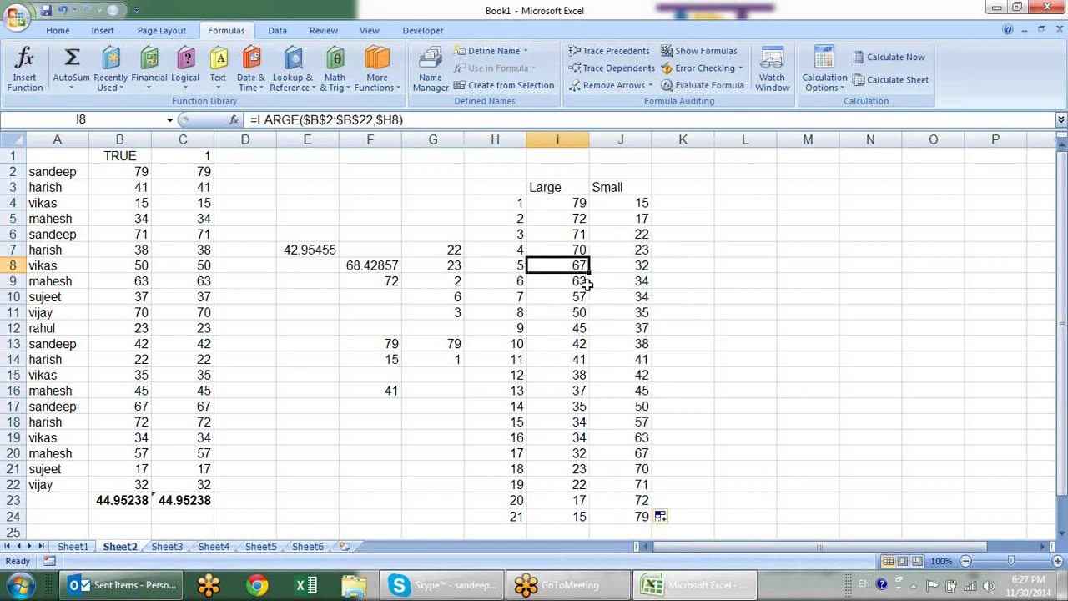
{"action": "left_click", "coordinate": [622, 201]}
{"action": "left_click_drag", "start_coordinate": [576, 201], "coordinate": [583, 263]}
{"action": "left_click", "coordinate": [632, 198]}
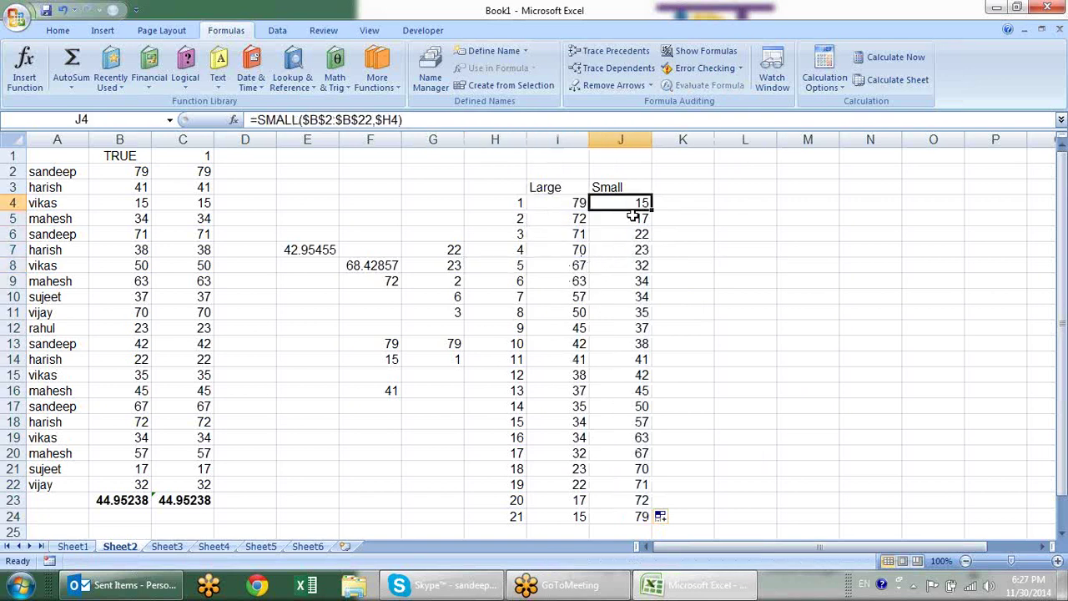
{"action": "left_click_drag", "start_coordinate": [634, 208], "coordinate": [634, 309]}
{"action": "left_click", "coordinate": [529, 270]}
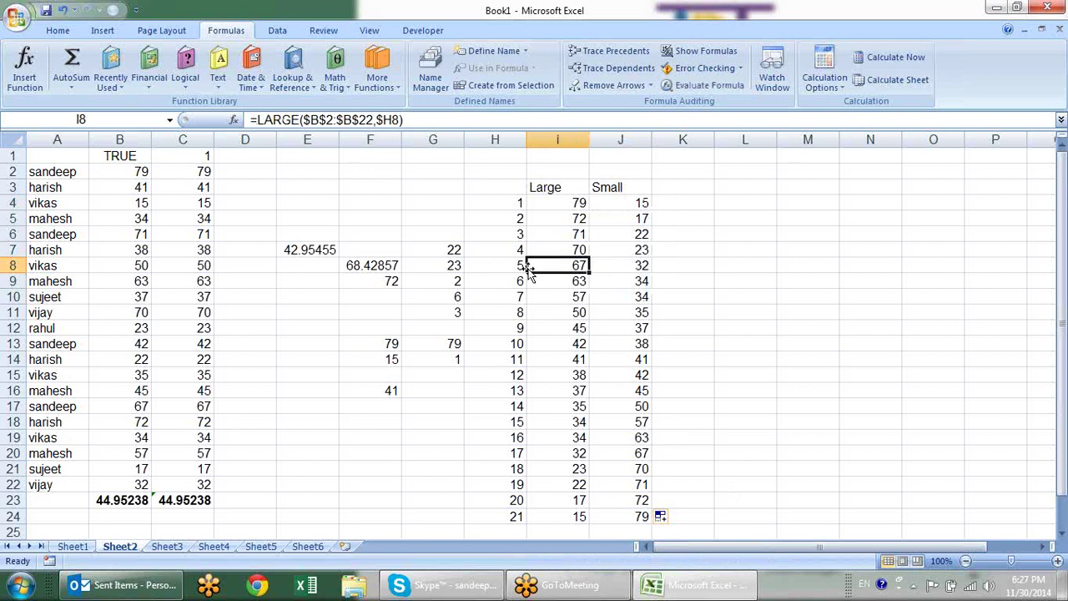
{"action": "left_click", "coordinate": [519, 326]}
{"action": "left_click", "coordinate": [514, 372]}
{"action": "left_click", "coordinate": [521, 302]}
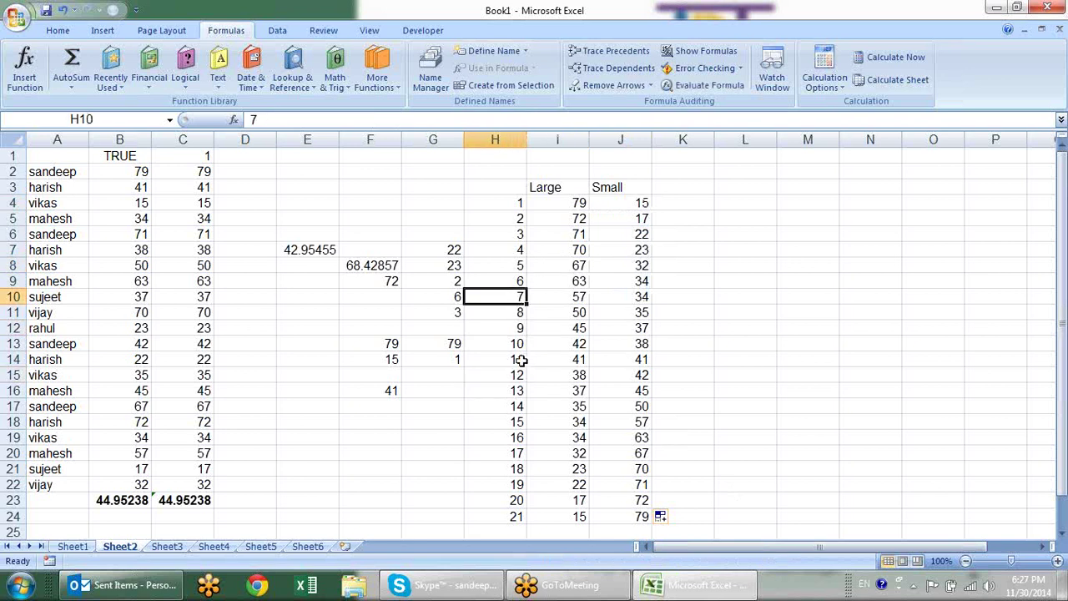
{"action": "left_click", "coordinate": [511, 331]}
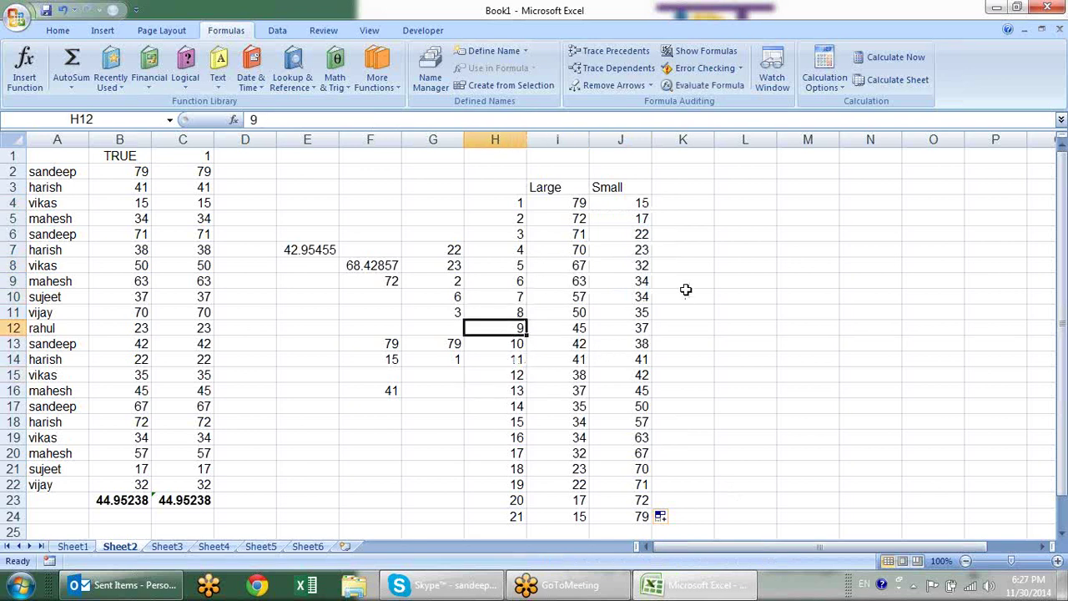
- Copy the LARGE formula from I12 into L9 so it shows 63
{"action": "left_click", "coordinate": [558, 328]}
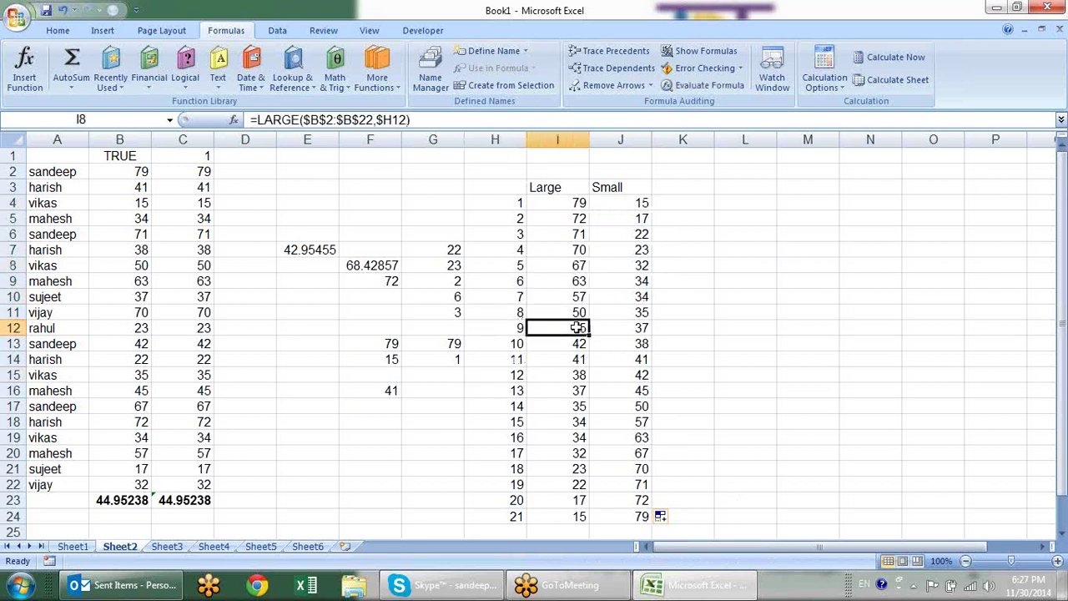
{"action": "left_click", "coordinate": [573, 390]}
{"action": "left_click", "coordinate": [587, 313]}
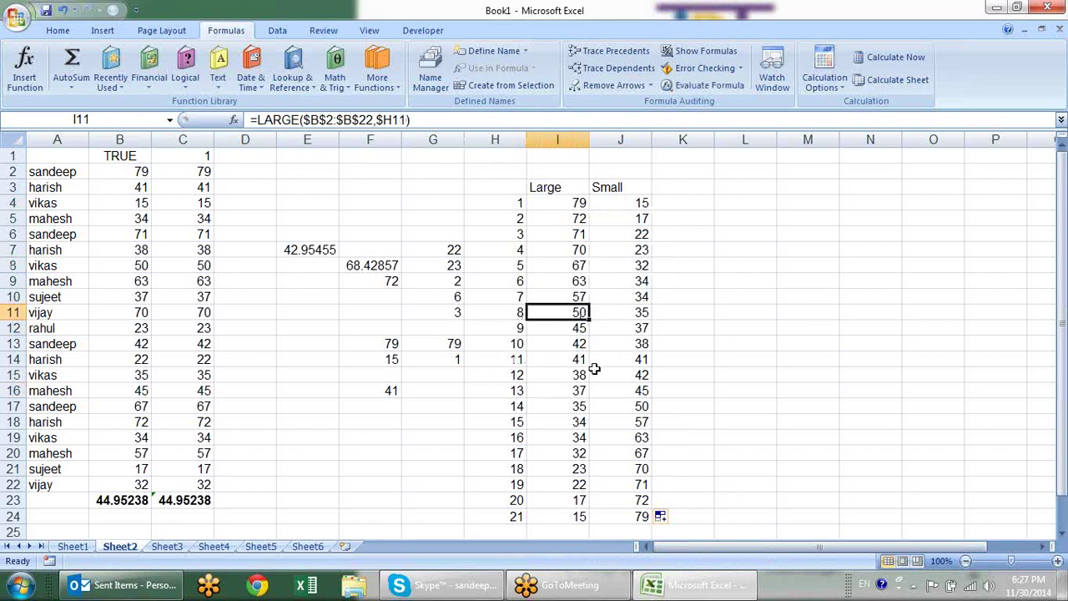
{"action": "left_click", "coordinate": [579, 331]}
{"action": "key", "text": "ctrl+c"}
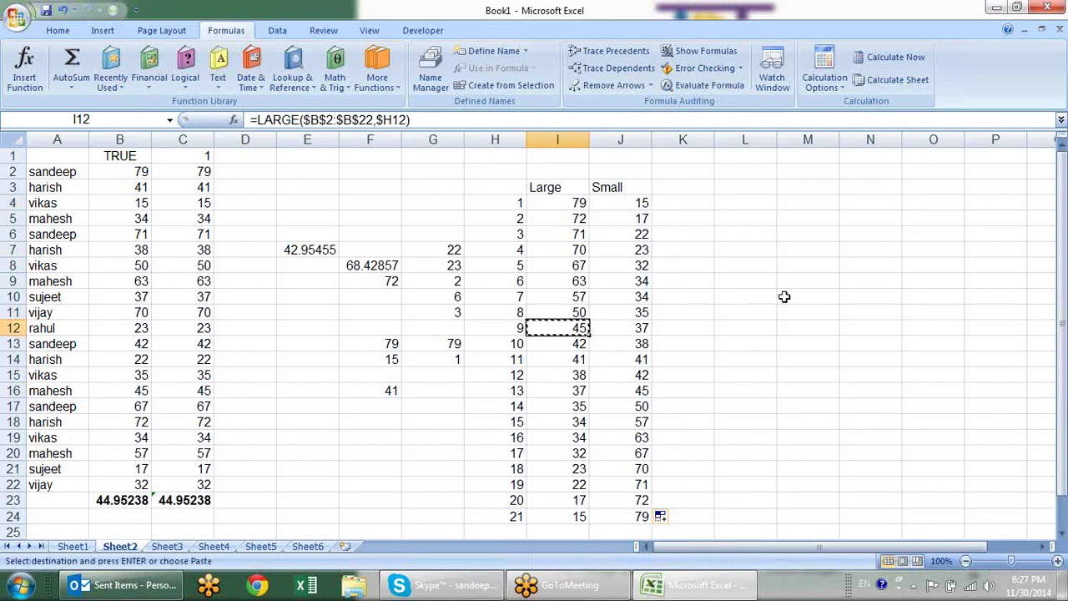
{"action": "left_click", "coordinate": [762, 282]}
{"action": "key", "text": "ctrl+v"}
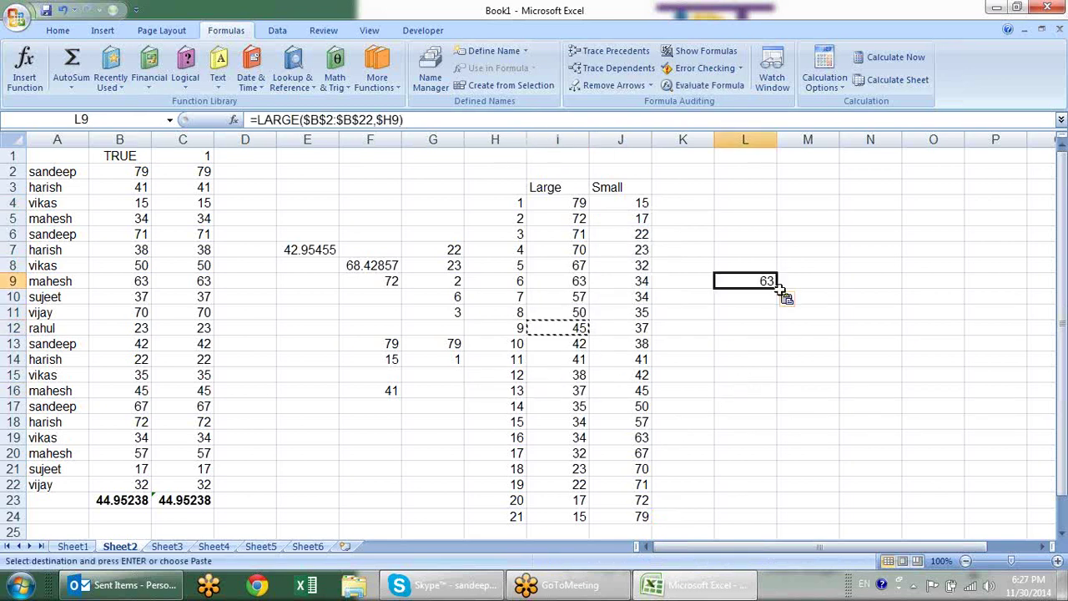
{"action": "left_click", "coordinate": [814, 281]}
{"action": "key", "text": "Escape"}
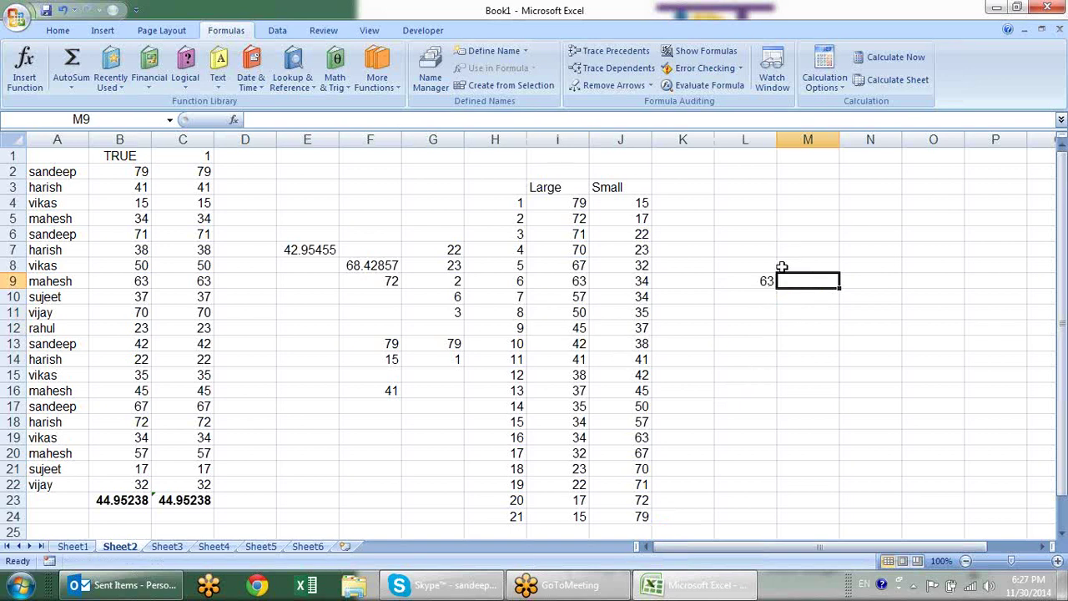
- Add the headings Desc in M8 and Asc in N8
{"action": "left_click", "coordinate": [791, 268]}
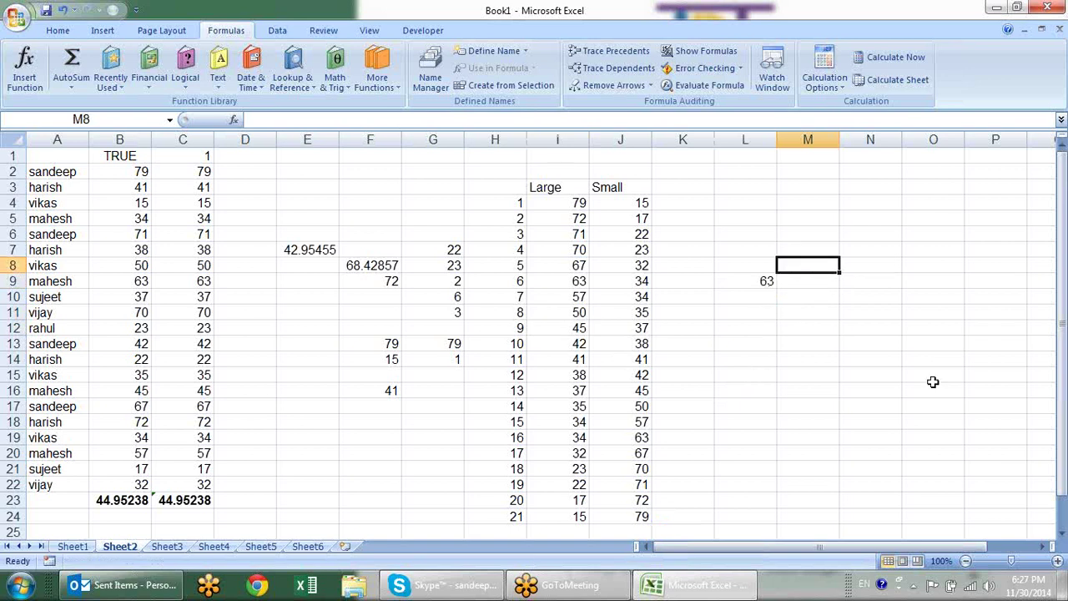
{"action": "type", "text": "Desc"}
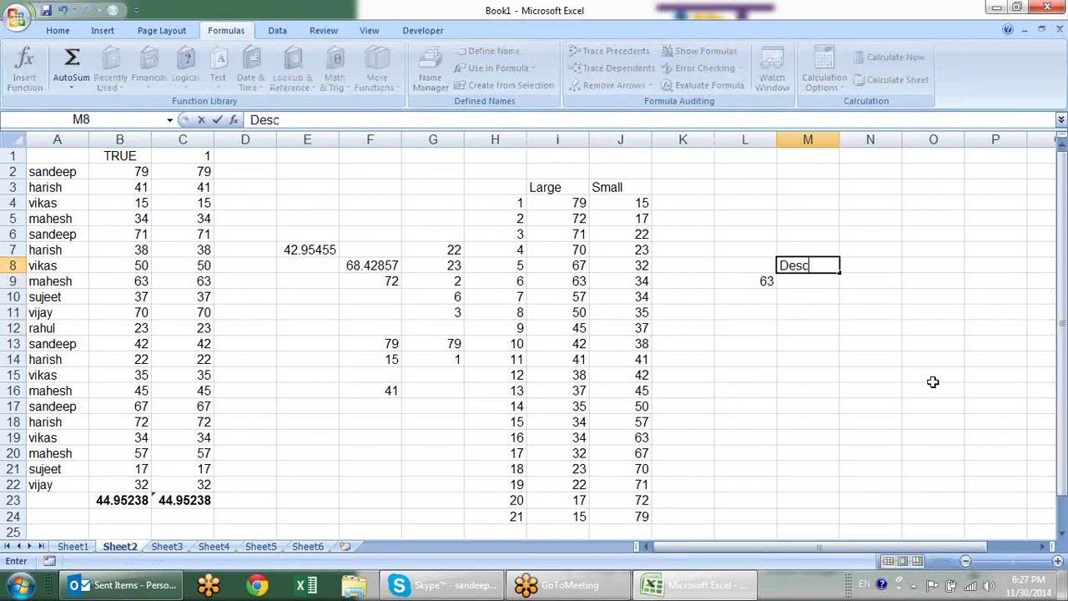
{"action": "key", "text": "Tab"}
{"action": "type", "text": "As"}
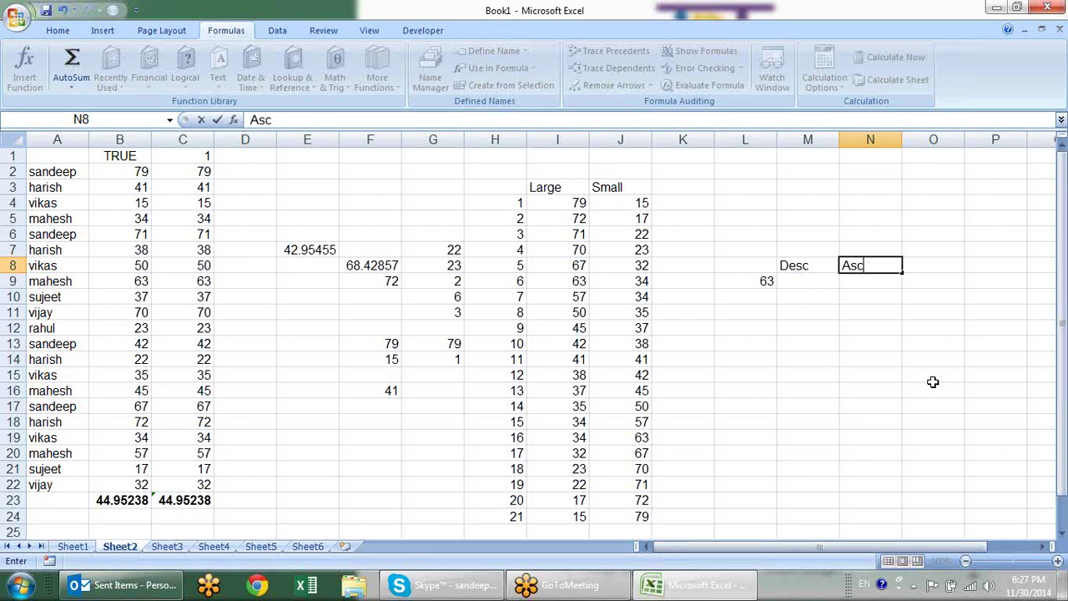
{"action": "key", "text": "Return"}
- Enter =RANK(L9,B2:B22,0) in M9, giving a descending rank of 6
{"action": "type", "text": "="}
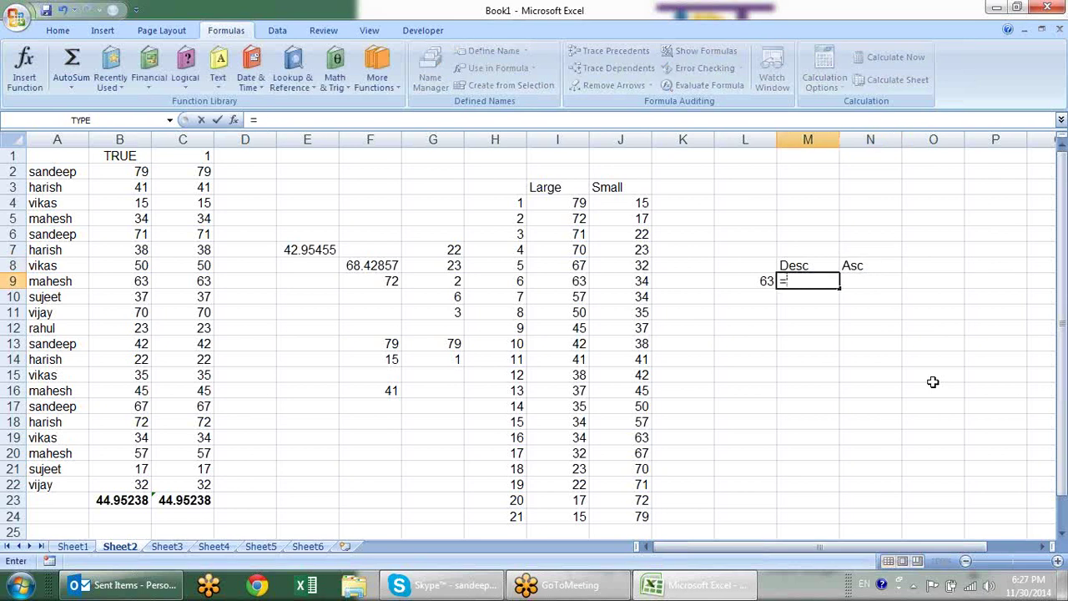
{"action": "type", "text": "rank"}
{"action": "key", "text": "Tab"}
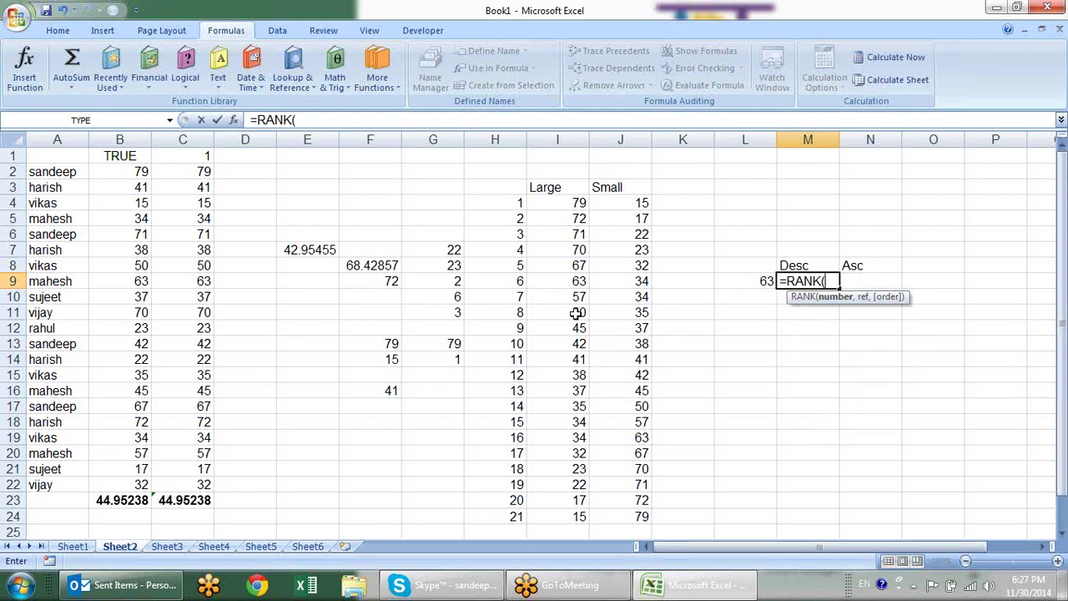
{"action": "left_click", "coordinate": [762, 282]}
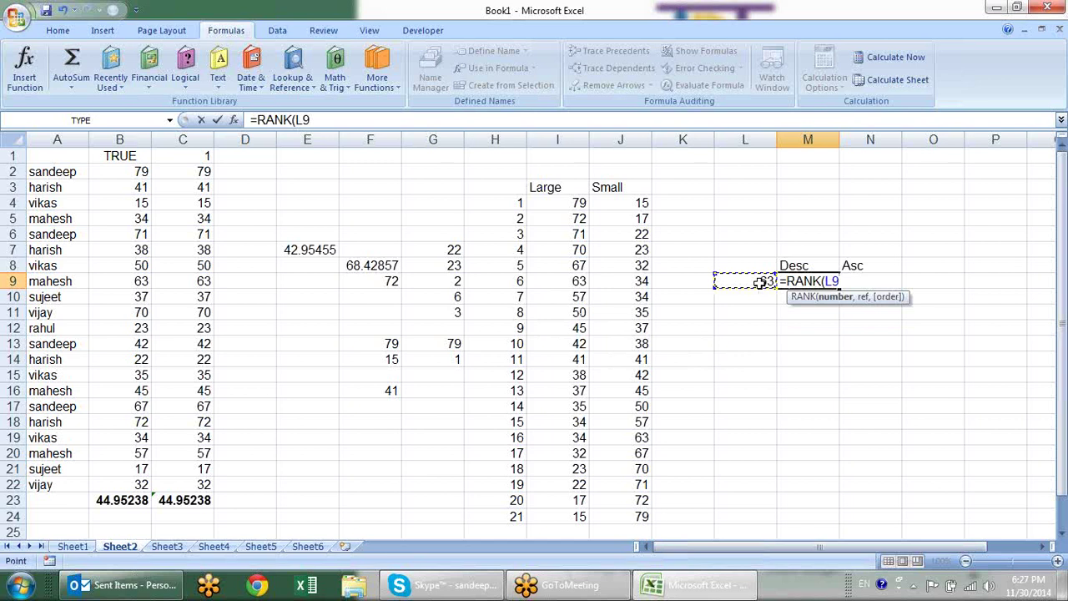
{"action": "type", "text": ","}
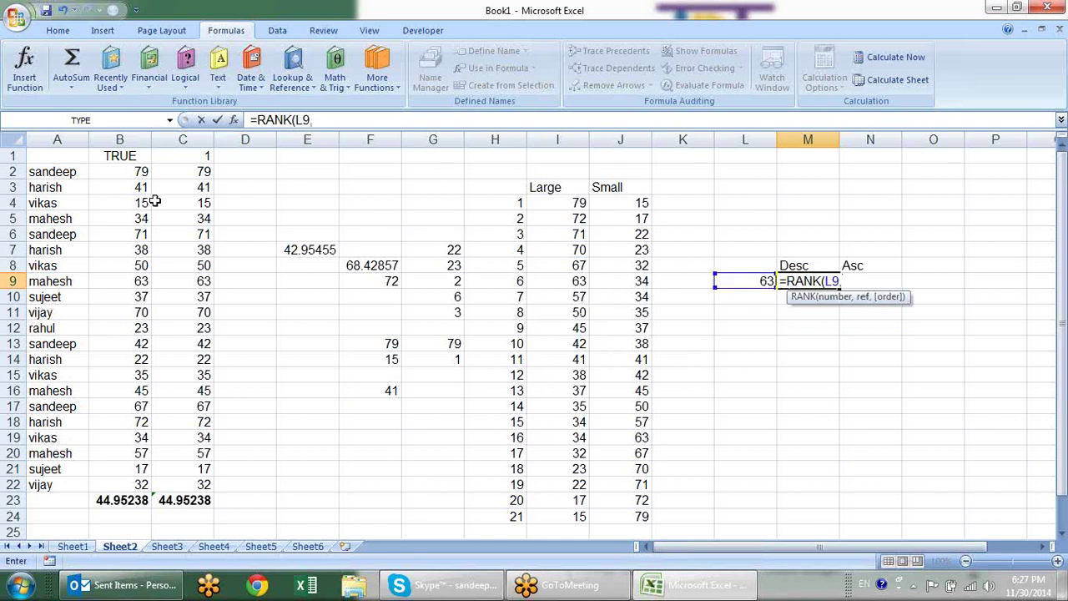
{"action": "left_click_drag", "start_coordinate": [138, 171], "coordinate": [140, 488]}
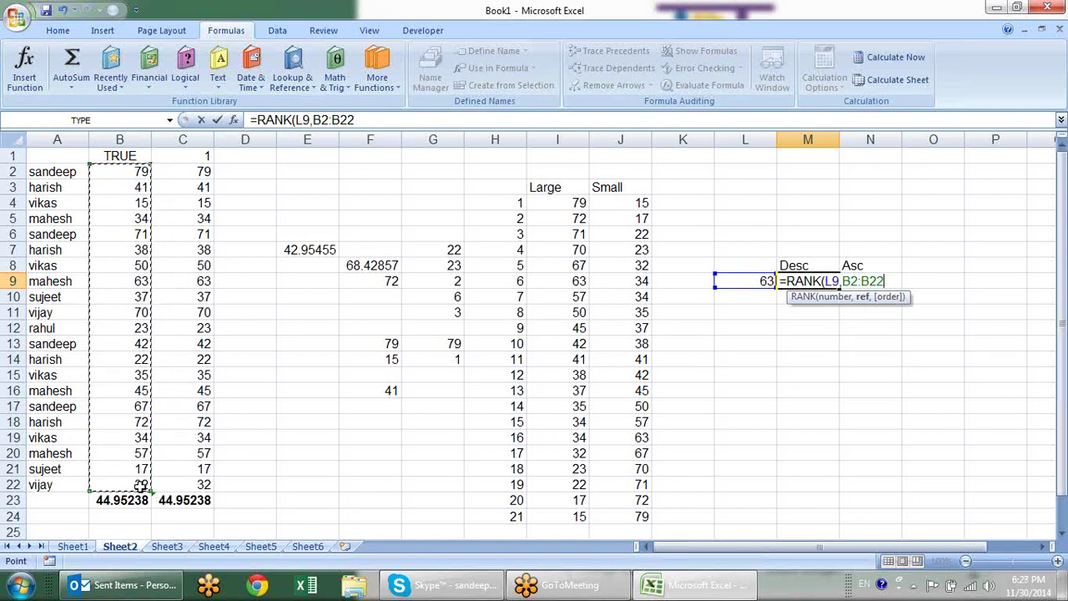
{"action": "type", "text": ",0"}
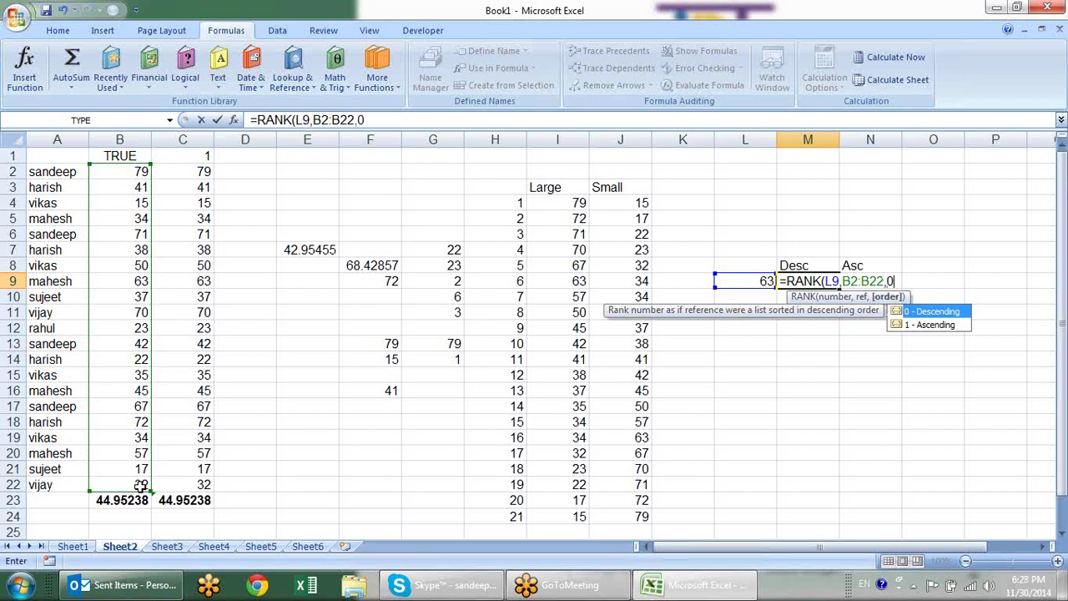
{"action": "type", "text": ")"}
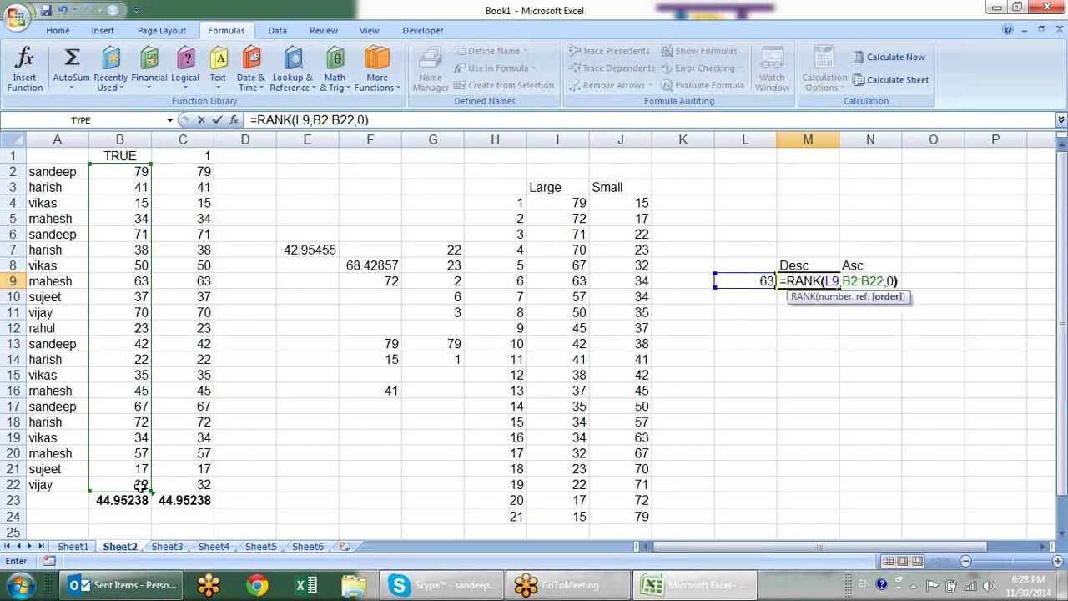
{"action": "key", "text": "Return"}
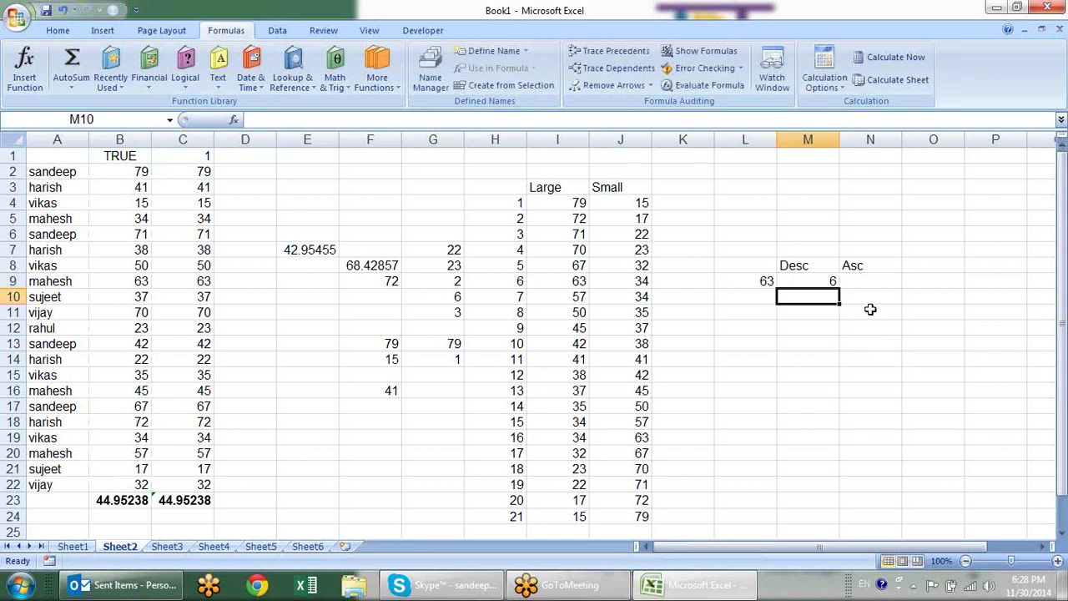
{"action": "left_click", "coordinate": [815, 282]}
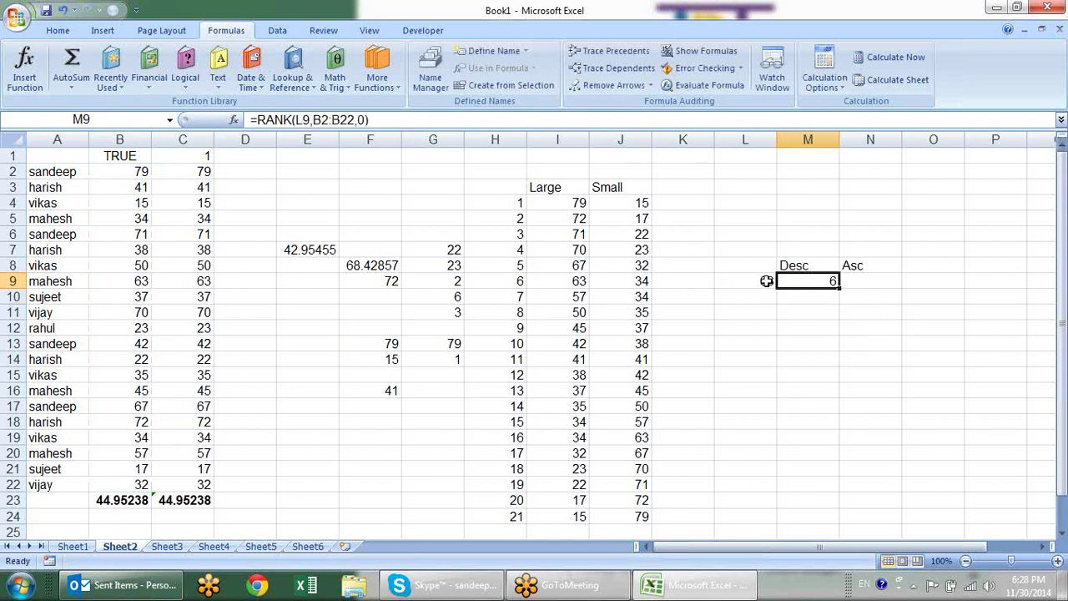
{"action": "left_click", "coordinate": [767, 281]}
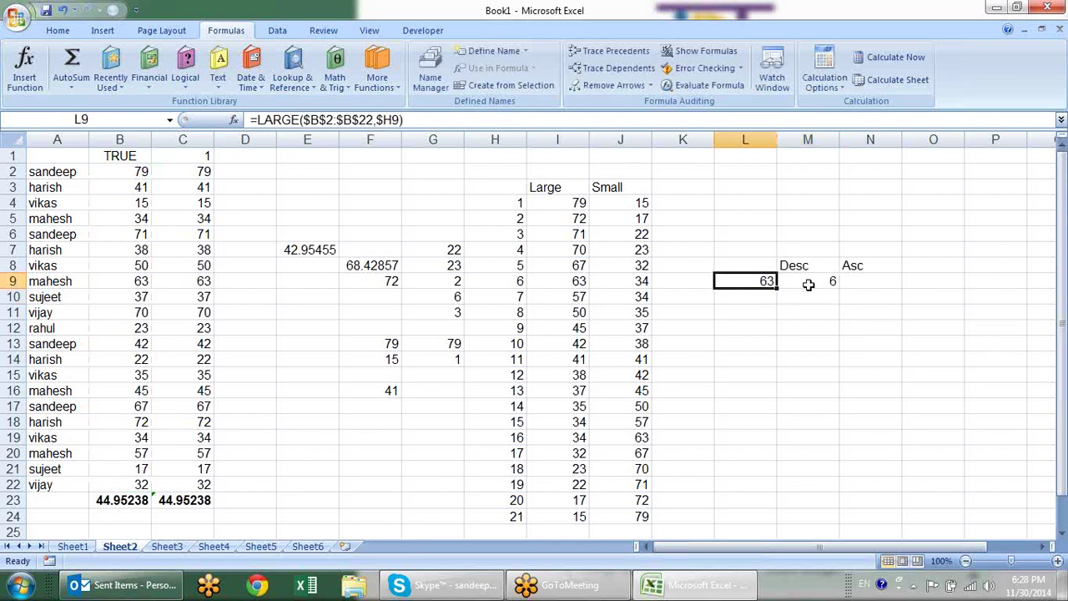
{"action": "left_click", "coordinate": [808, 285]}
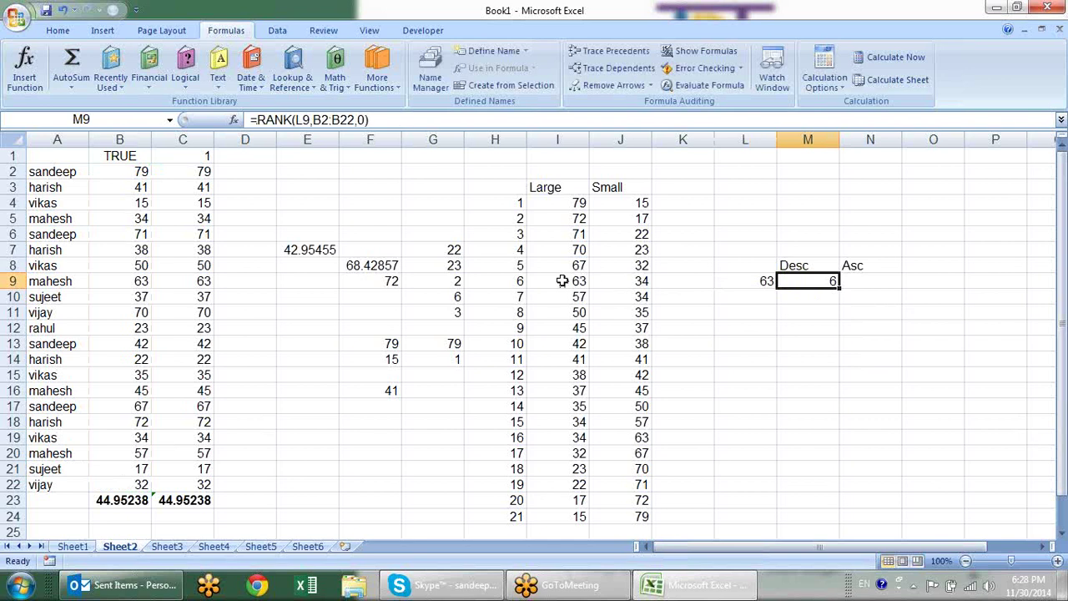
{"action": "left_click", "coordinate": [121, 229]}
{"action": "left_click", "coordinate": [140, 174]}
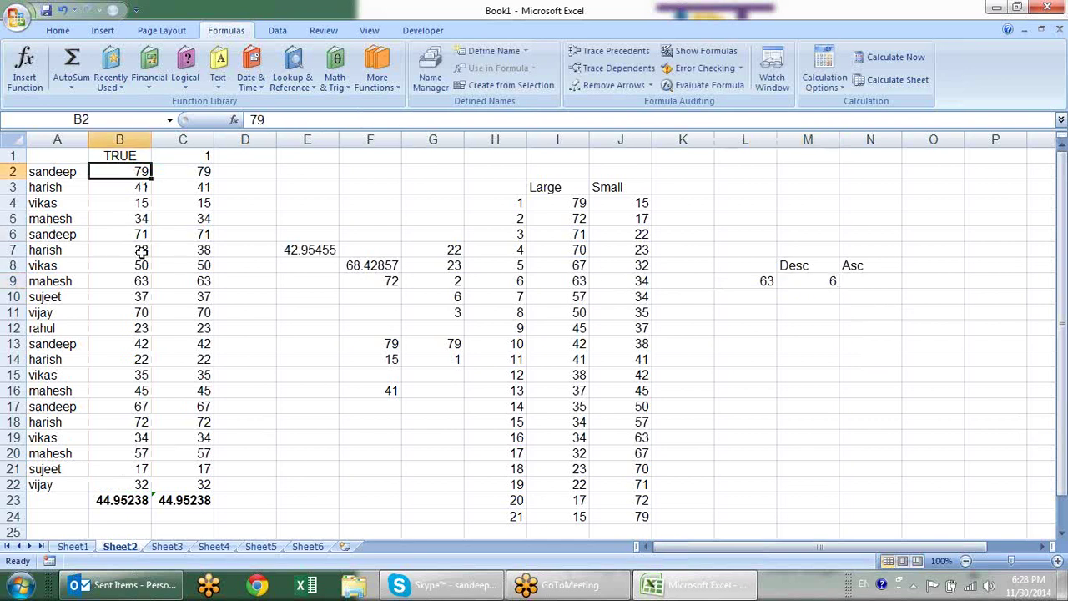
{"action": "left_click", "coordinate": [178, 245]}
{"action": "left_click", "coordinate": [579, 282]}
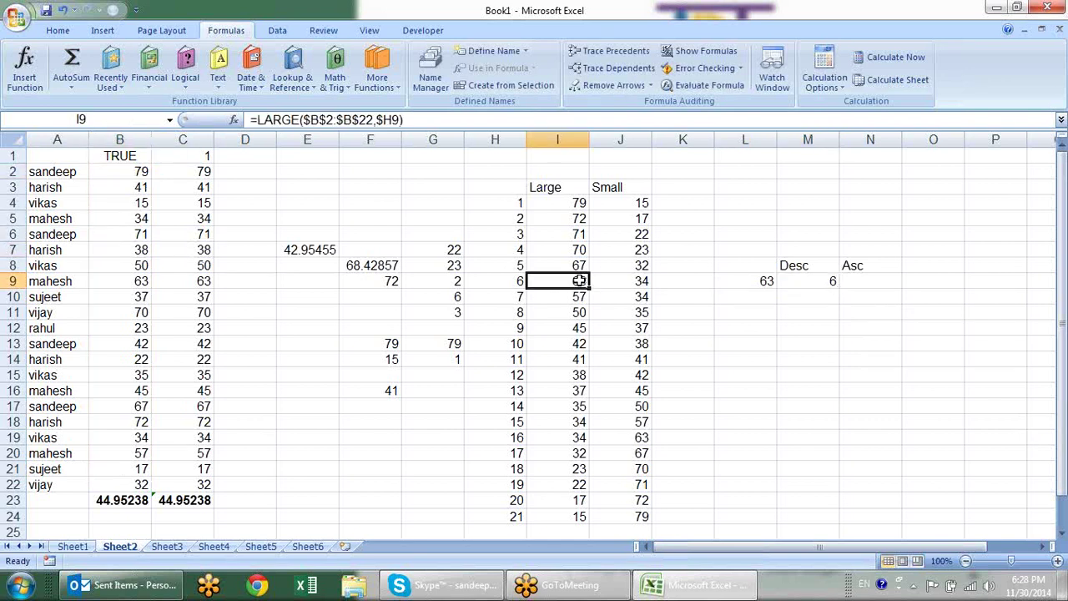
{"action": "left_click", "coordinate": [833, 282]}
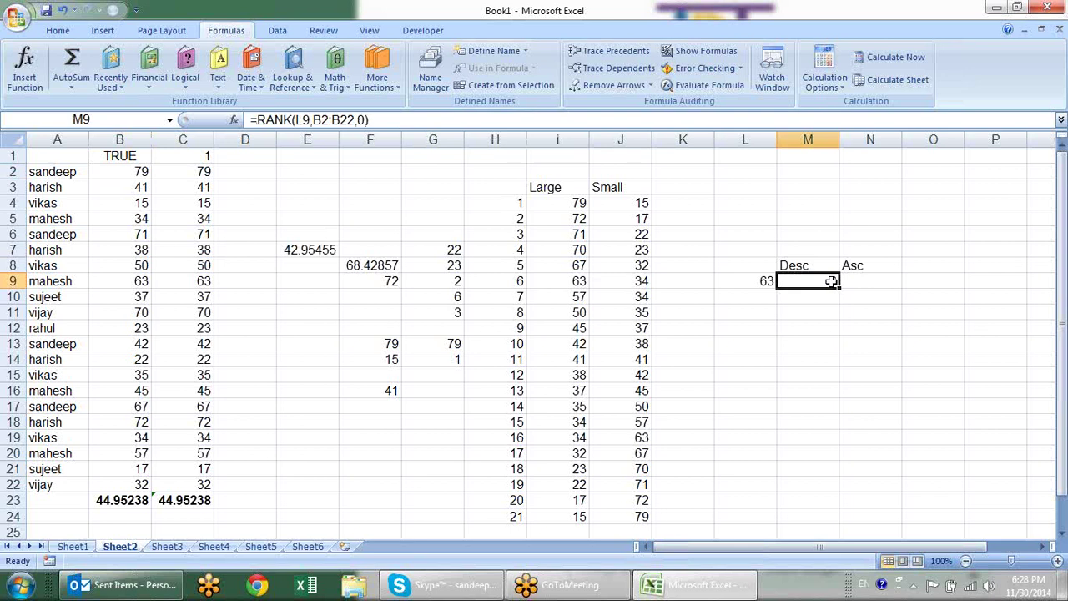
{"action": "left_click", "coordinate": [582, 285]}
{"action": "left_click", "coordinate": [595, 328]}
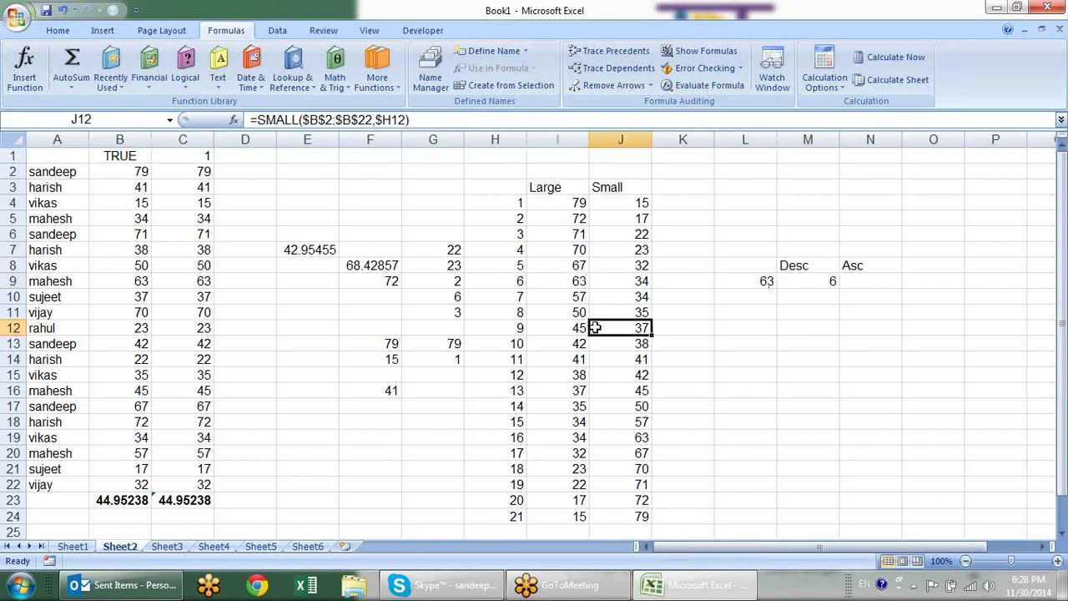
{"action": "left_click", "coordinate": [126, 371]}
{"action": "left_click", "coordinate": [139, 281]}
{"action": "left_click", "coordinate": [139, 215]}
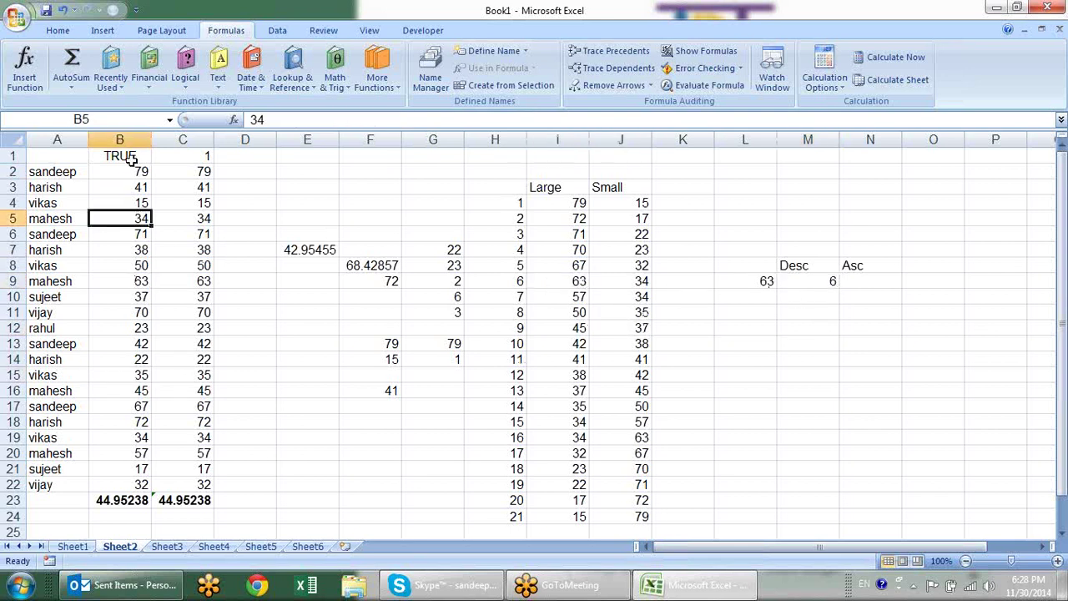
{"action": "left_click_drag", "start_coordinate": [131, 172], "coordinate": [138, 484]}
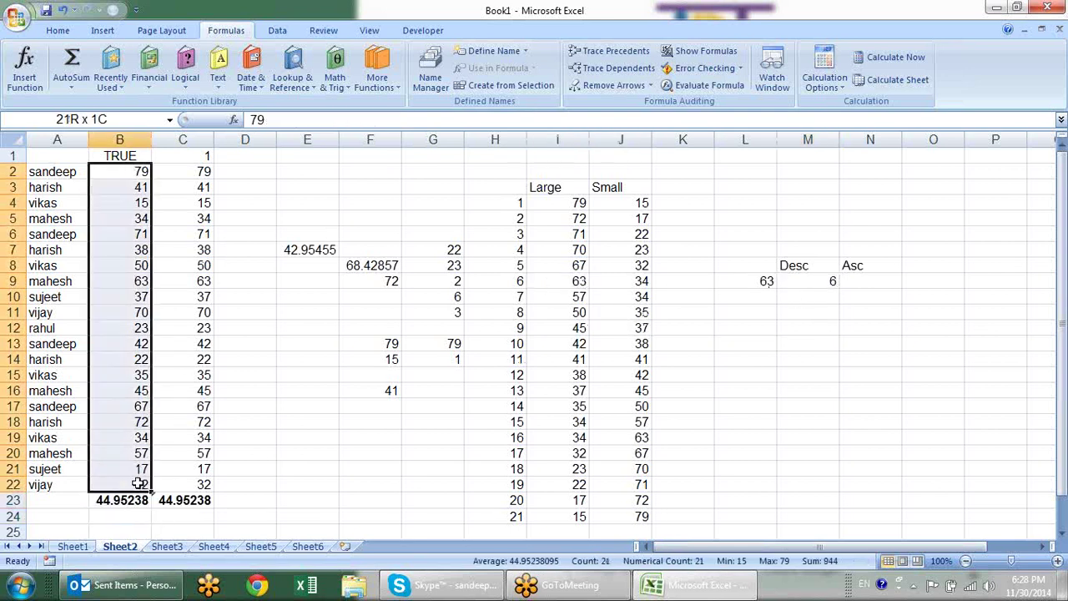
{"action": "key", "text": "ctrl+c"}
{"action": "key", "text": "ctrl+alt+v"}
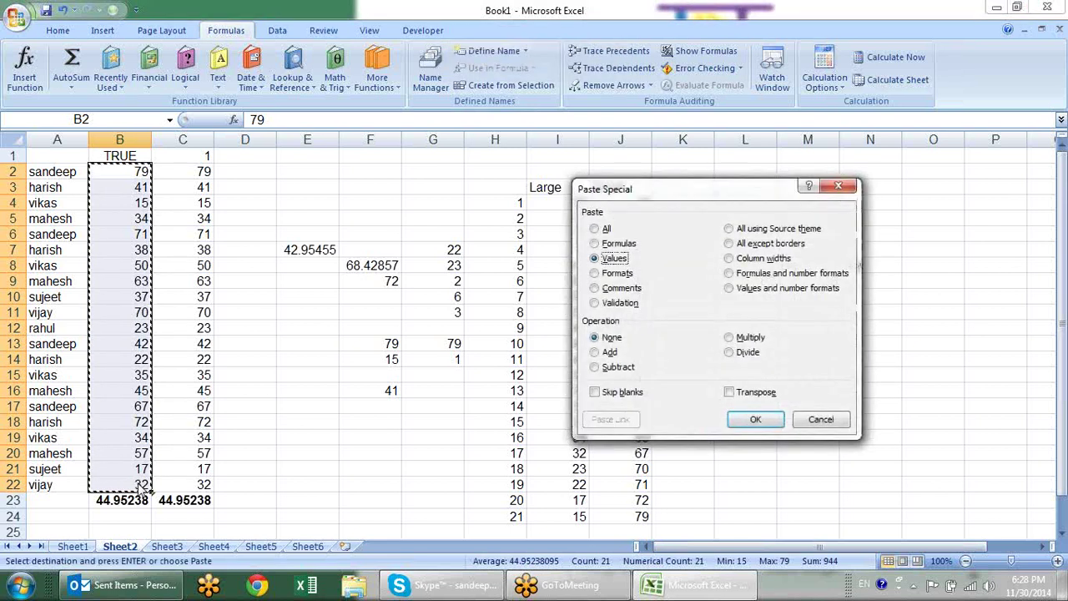
{"action": "key", "text": "Return"}
{"action": "key", "text": "Escape"}
{"action": "left_click", "coordinate": [870, 281]}
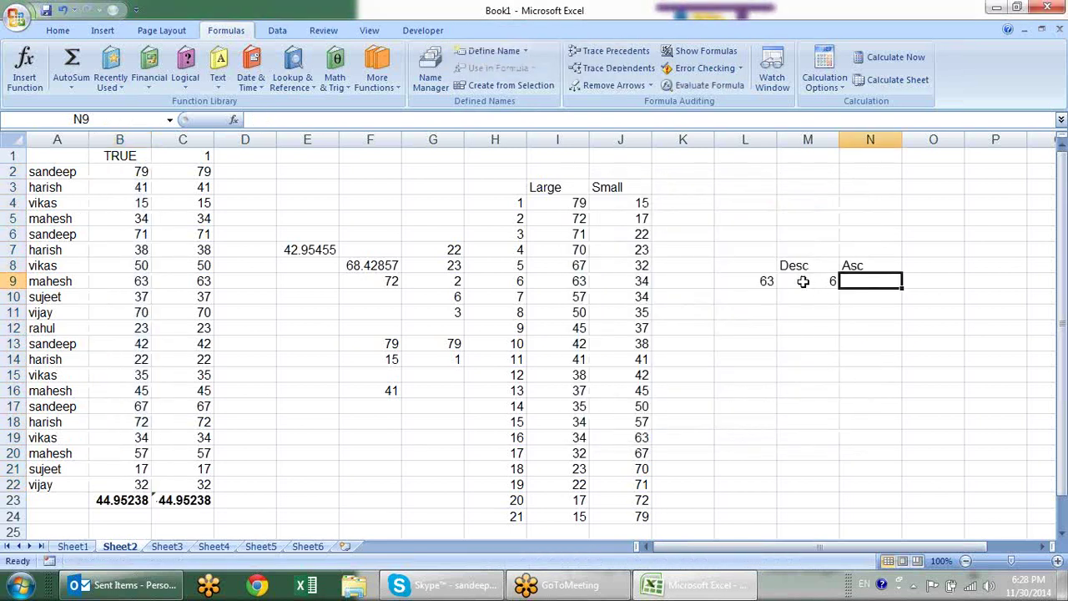
{"action": "left_click", "coordinate": [801, 283]}
{"action": "left_click", "coordinate": [526, 283]}
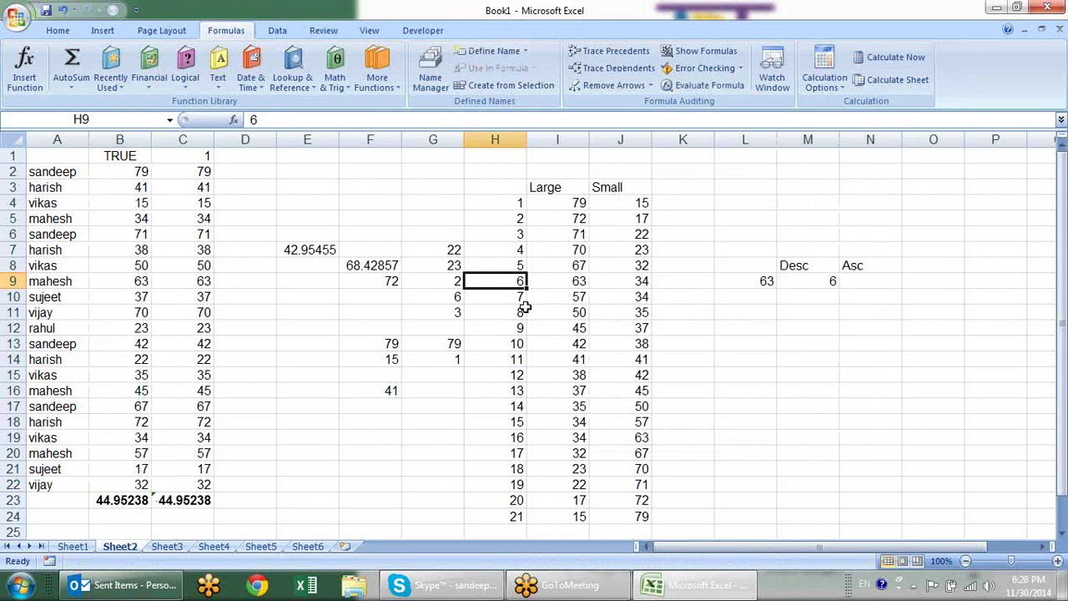
{"action": "left_click", "coordinate": [866, 281]}
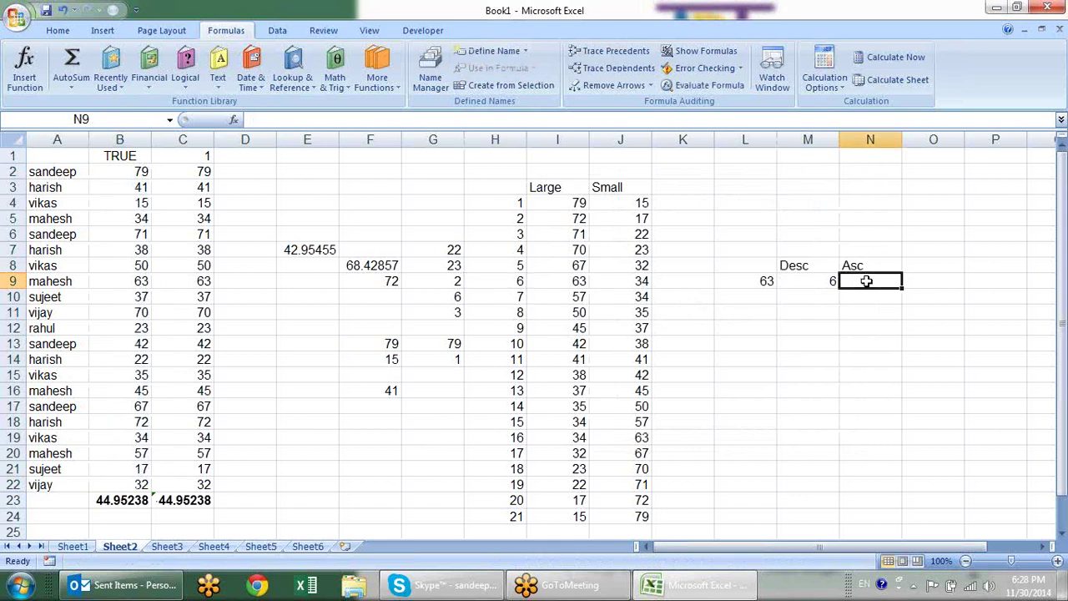
{"action": "left_click_drag", "start_coordinate": [549, 185], "coordinate": [552, 264]}
{"action": "left_click", "coordinate": [565, 282]}
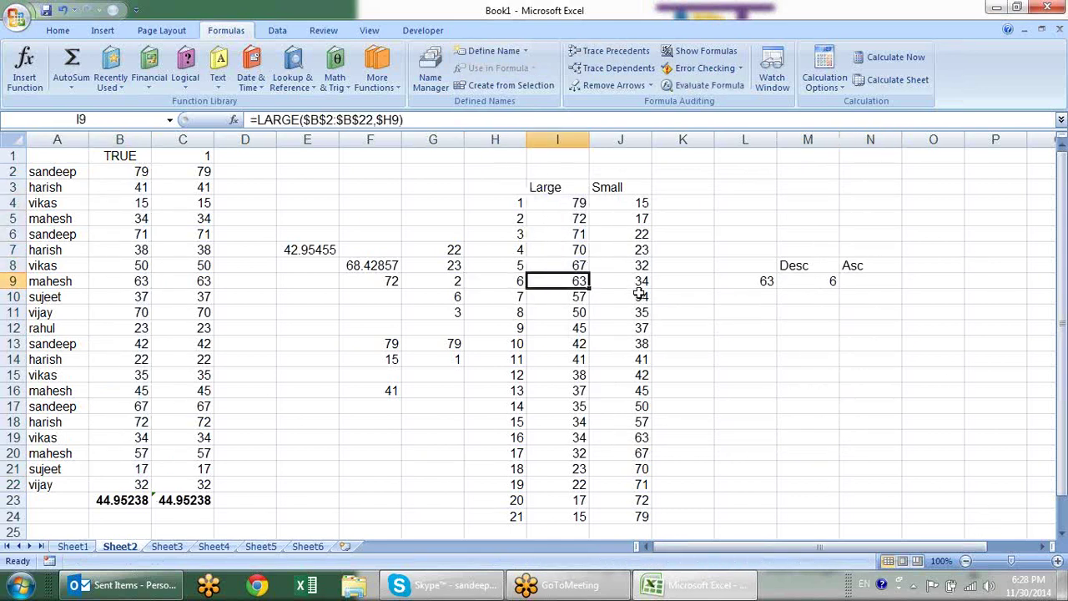
{"action": "left_click", "coordinate": [639, 270]}
{"action": "left_click", "coordinate": [636, 328]}
{"action": "left_click", "coordinate": [636, 375]}
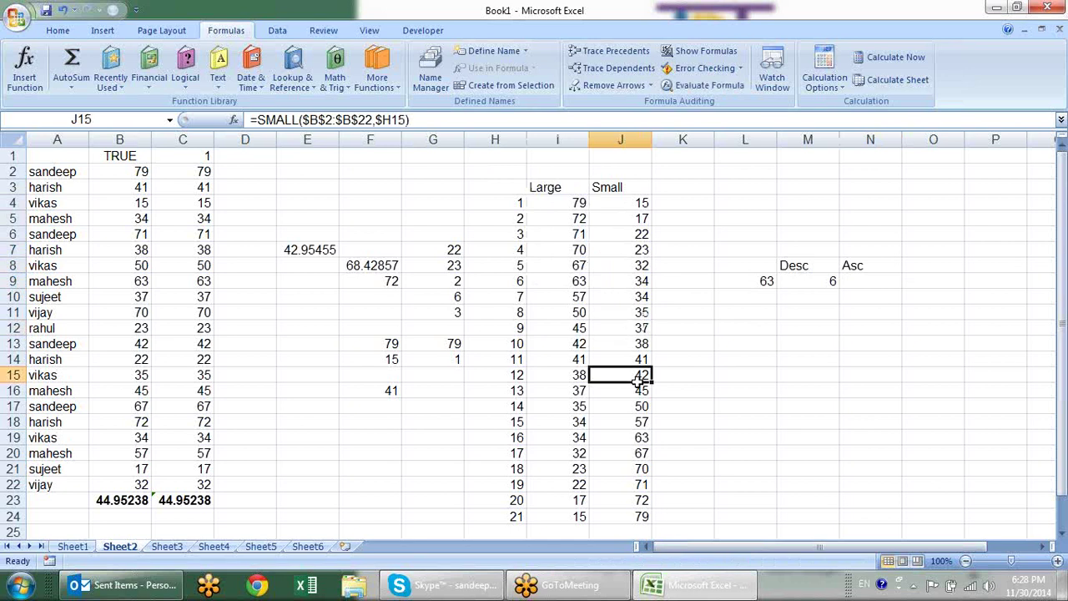
{"action": "left_click", "coordinate": [641, 441]}
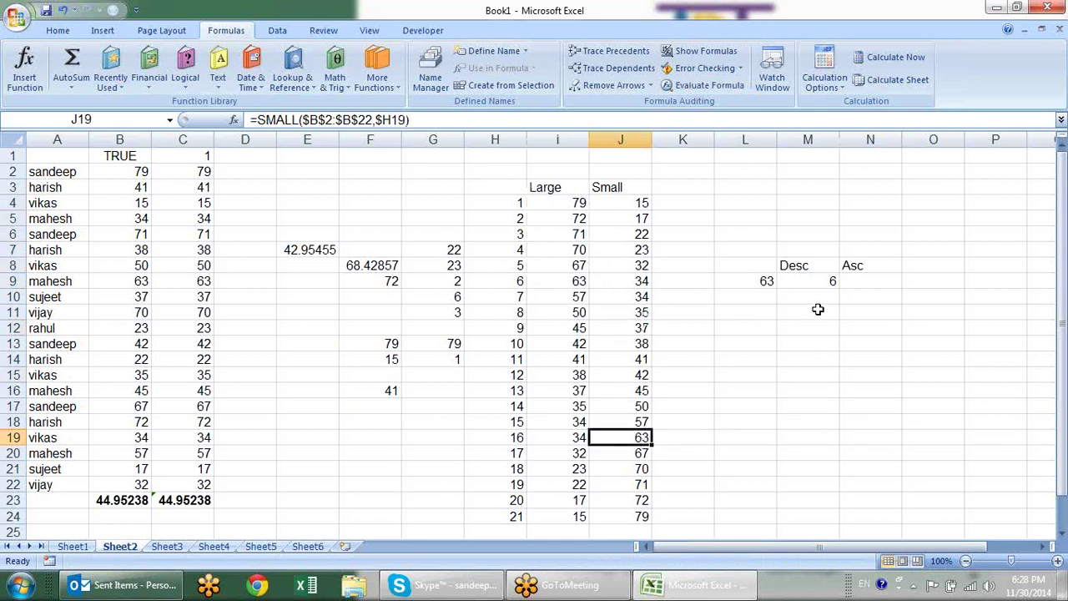
{"action": "left_click", "coordinate": [866, 280]}
- Enter =RANK(L9,B2:B22,1) in N9, giving an ascending rank of 16
{"action": "type", "text": "=ra"}
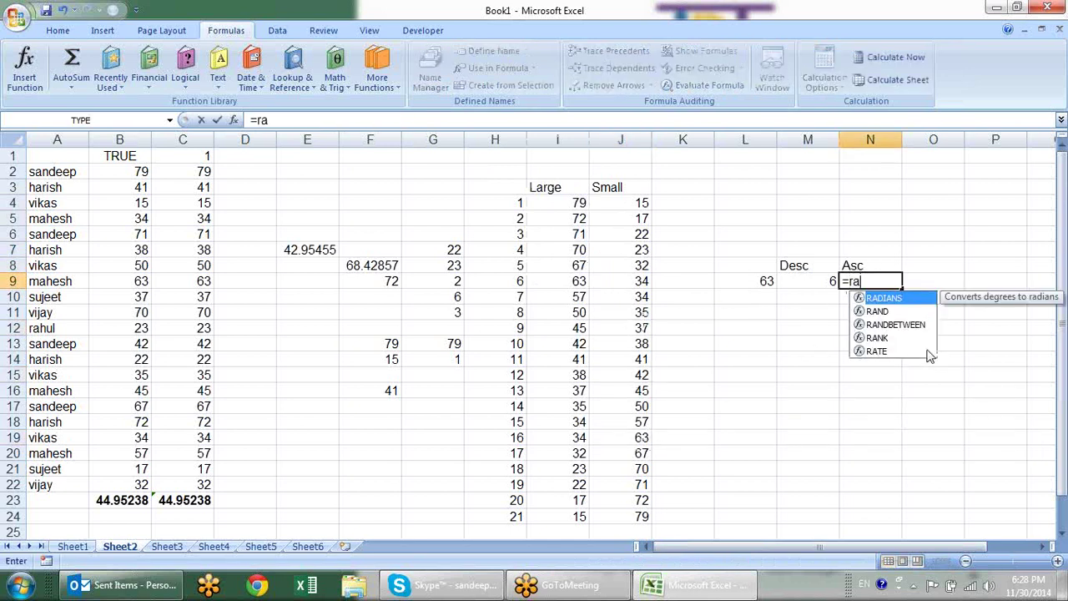
{"action": "key", "text": "Down"}
{"action": "key", "text": "Down"}
{"action": "key", "text": "Down"}
{"action": "key", "text": "Tab"}
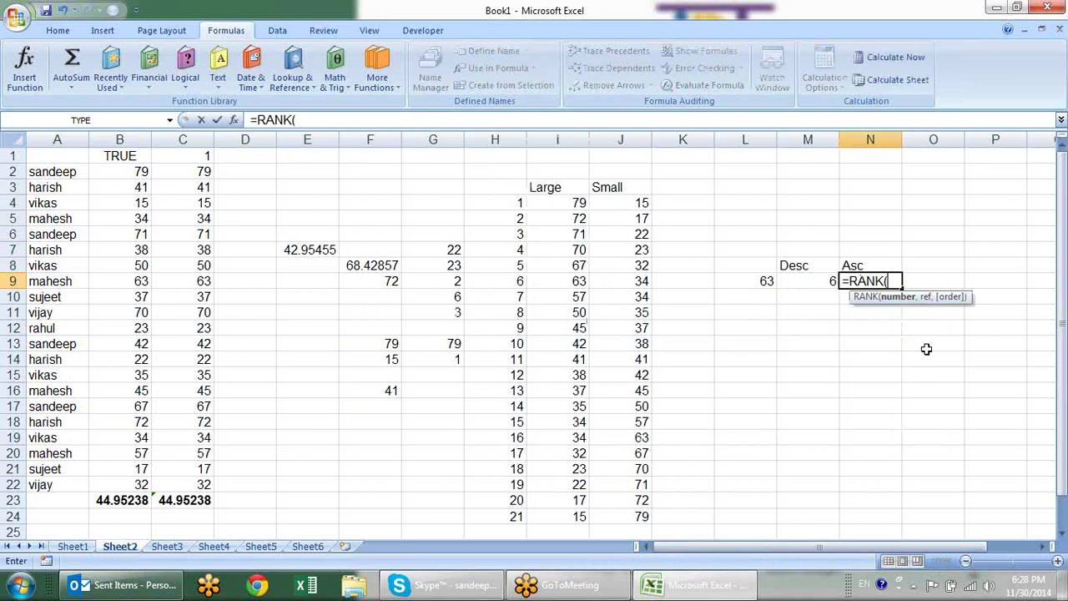
{"action": "left_click", "coordinate": [760, 282]}
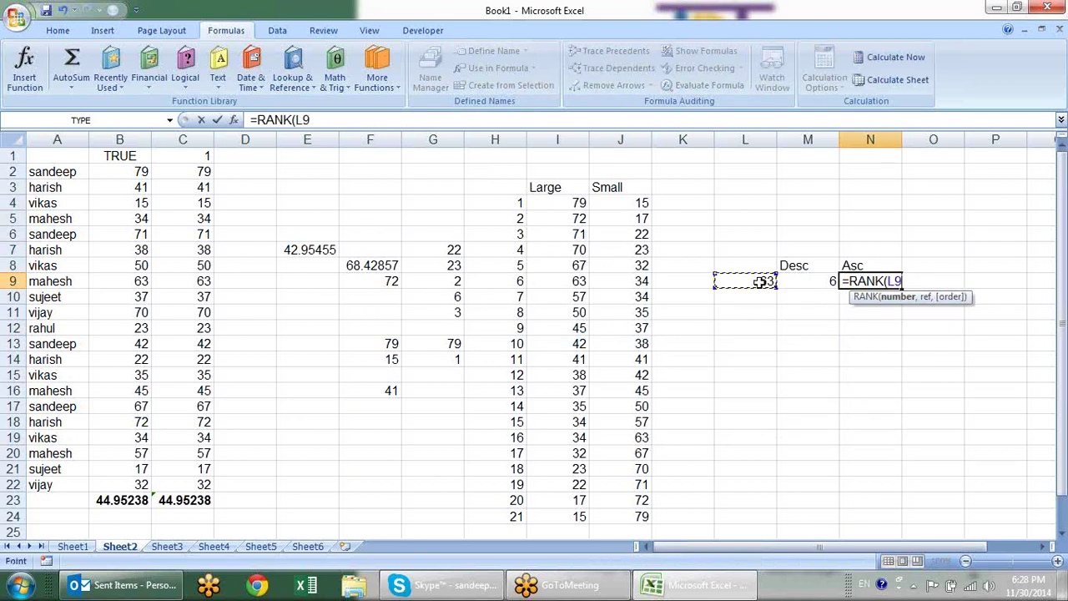
{"action": "type", "text": ","}
{"action": "left_click_drag", "start_coordinate": [142, 171], "coordinate": [131, 478]}
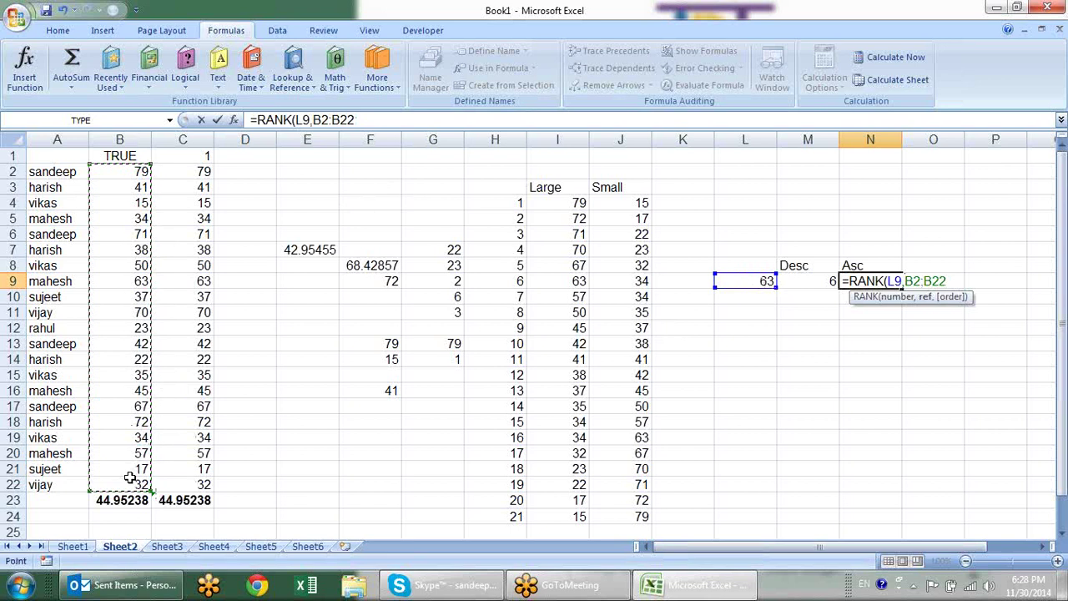
{"action": "type", "text": ",1"}
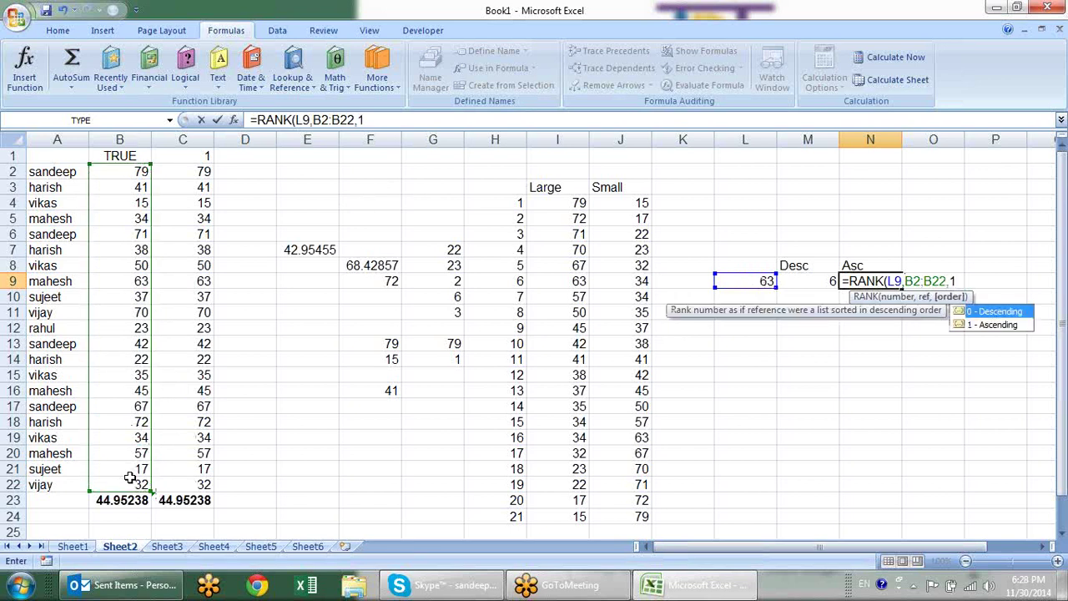
{"action": "key", "text": "Return"}
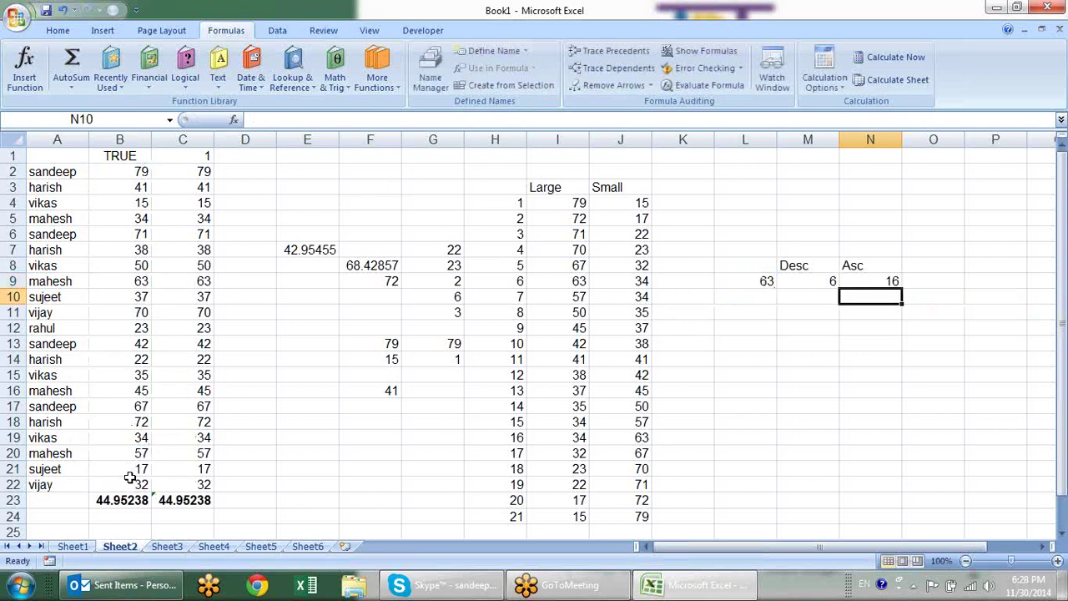
- Make the rank results 6 and 16 in M9:N9 bold
{"action": "key", "text": "Up"}
{"action": "key", "text": "Left"}
{"action": "key", "text": "shift+Right"}
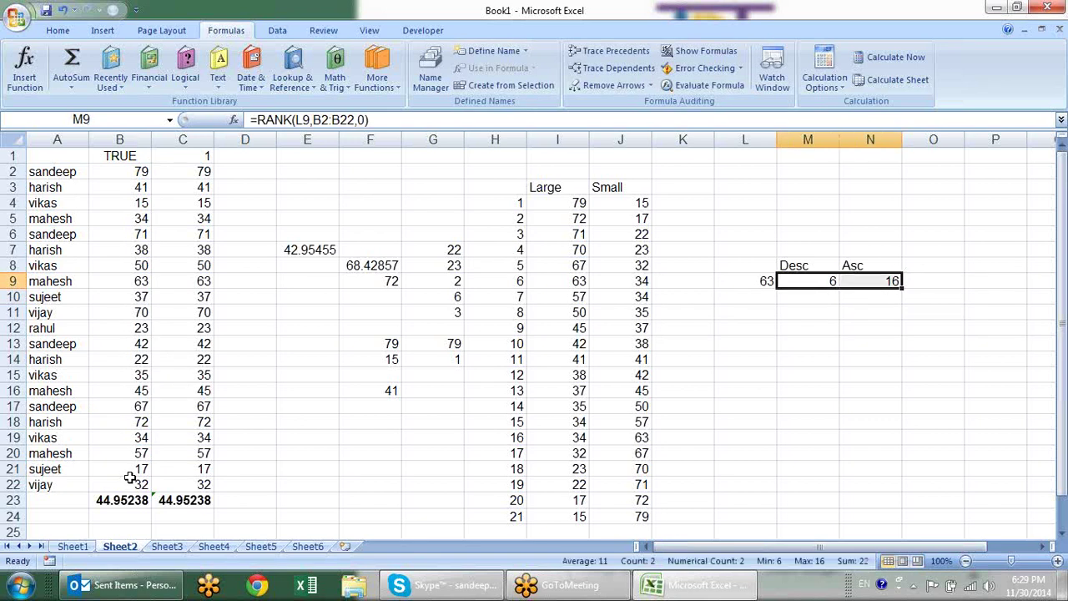
{"action": "key", "text": "ctrl+b"}
{"action": "key", "text": "Down"}
{"action": "key", "text": "Down"}
{"action": "key", "text": "Down"}
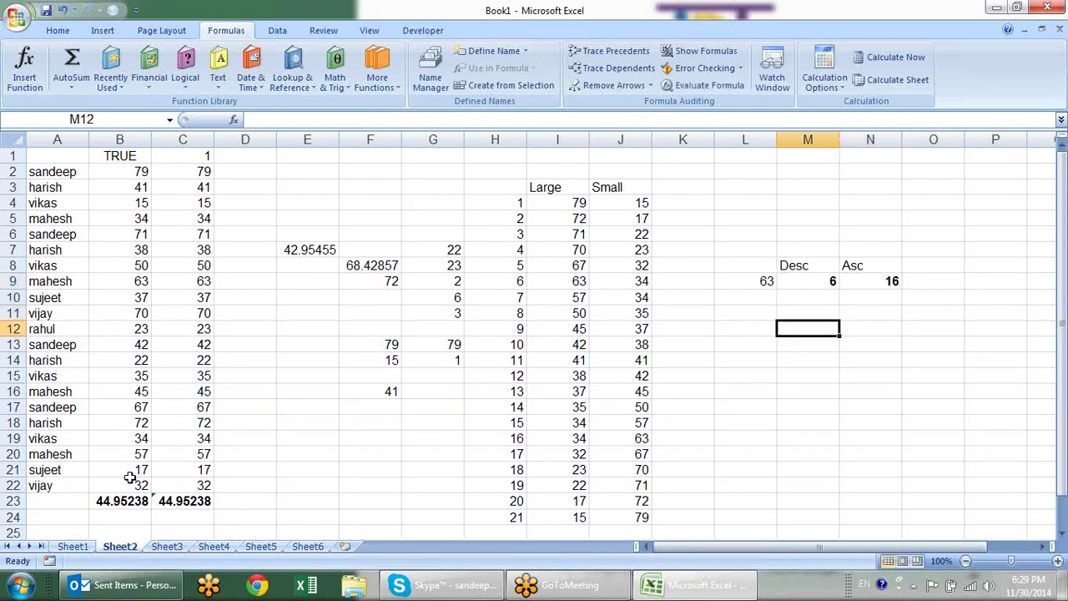
{"action": "key", "text": "Up"}
{"action": "key", "text": "Up"}
{"action": "key", "text": "Up"}
{"action": "key", "text": "Up"}
{"action": "key", "text": "Down"}
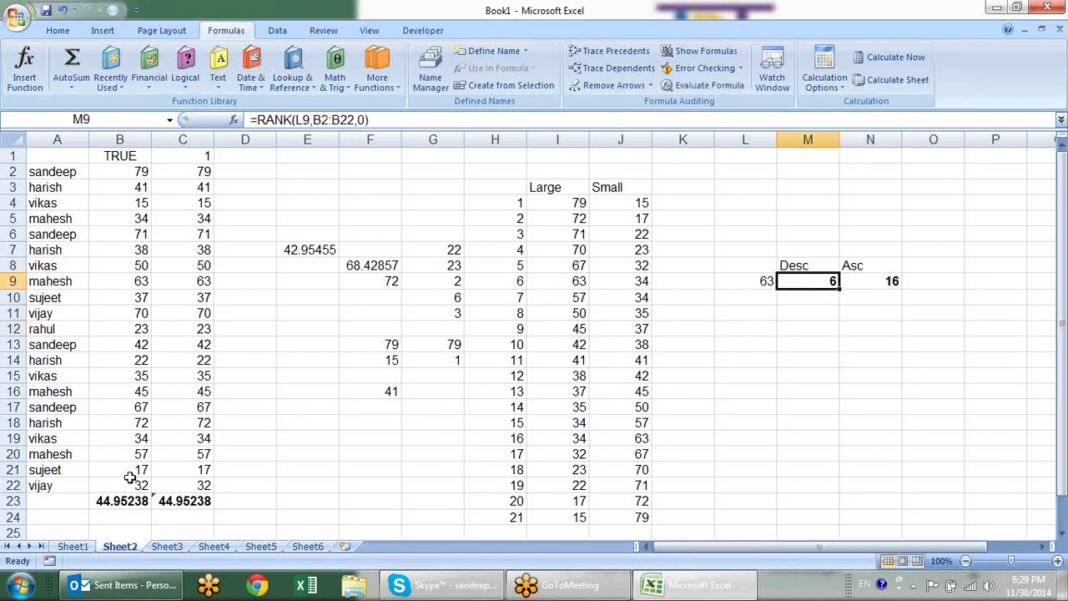
{"action": "key", "text": "Down"}
{"action": "key", "text": "Up"}
{"action": "key", "text": "Up"}
{"action": "key", "text": "Down"}
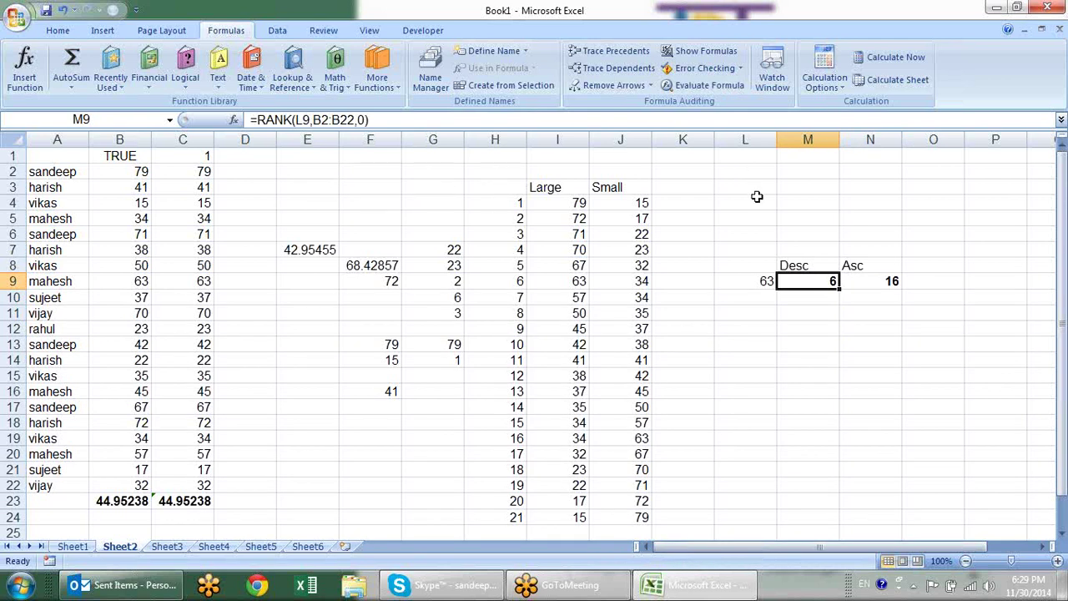
- Insert a blank column at L to shift the Desc/Asc ranking block right, then select L3
{"action": "right_click", "coordinate": [739, 140]}
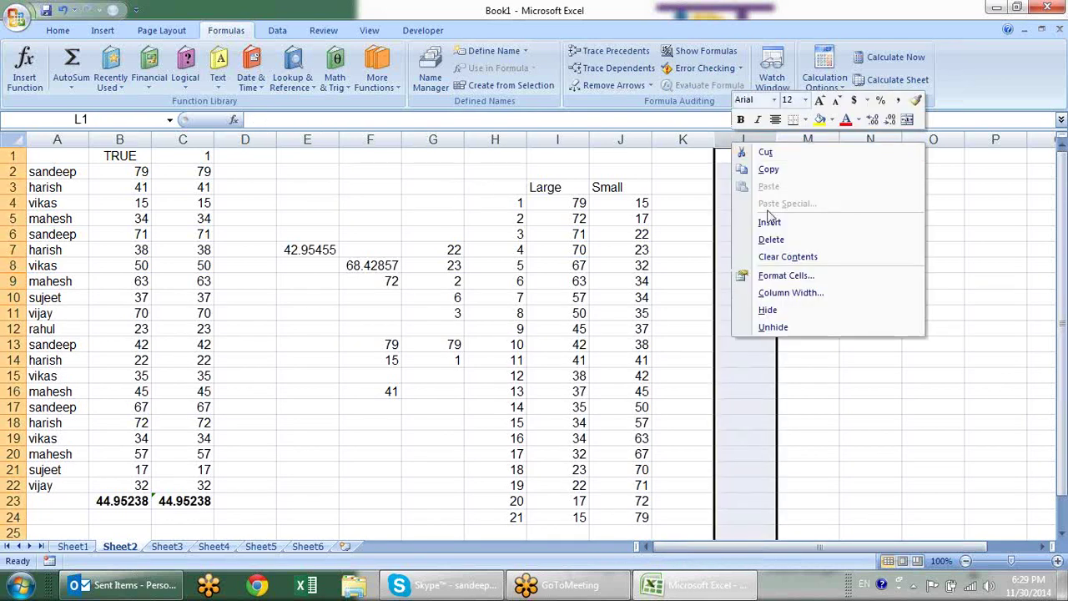
{"action": "left_click", "coordinate": [793, 221]}
{"action": "left_click", "coordinate": [739, 218]}
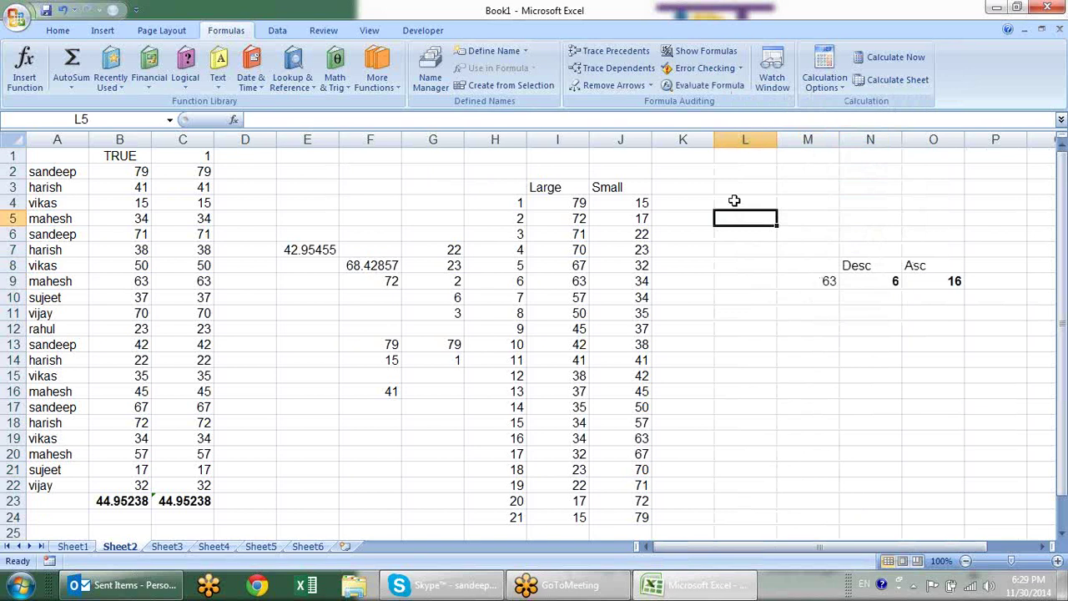
{"action": "left_click", "coordinate": [739, 202]}
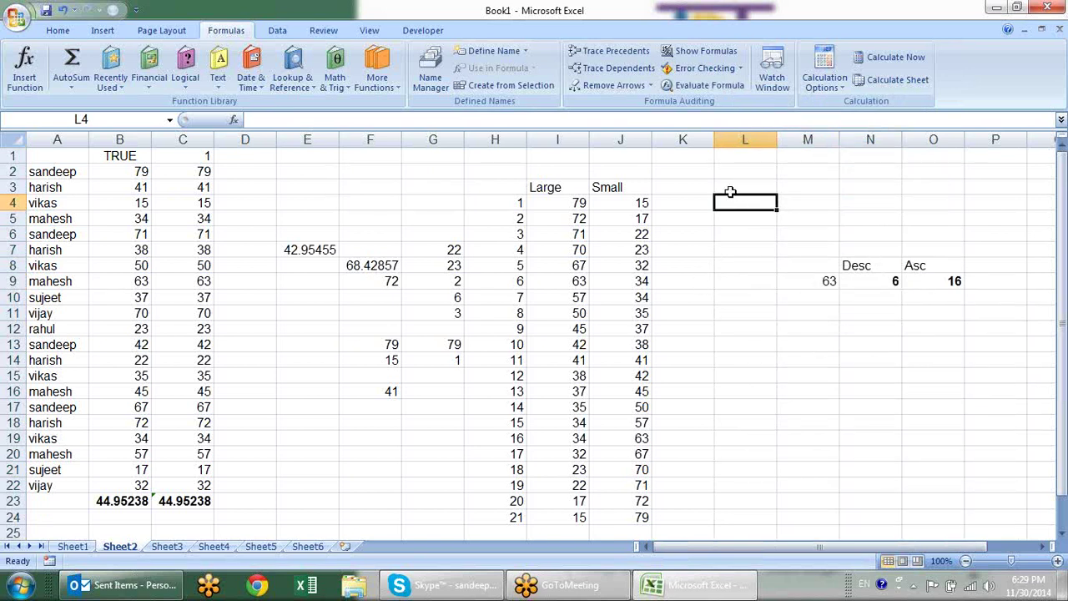
{"action": "left_click", "coordinate": [732, 188]}
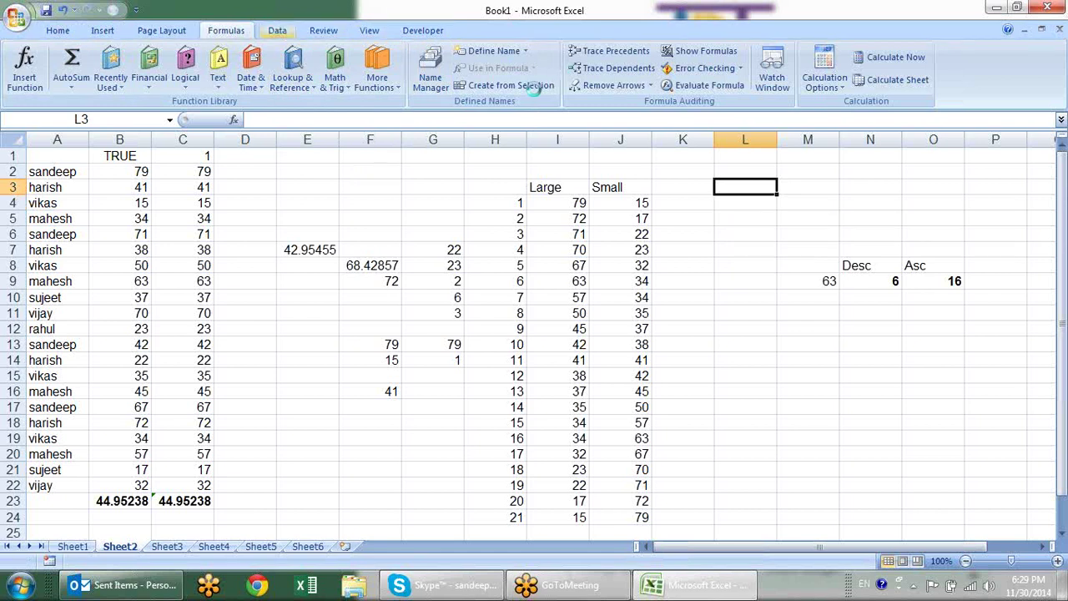
- Give L3 a List data validation rule and begin entering dsc,asc as its source
{"action": "scroll", "coordinate": [512, 88], "scroll_direction": "down", "scroll_amount": 1}
{"action": "left_click", "coordinate": [605, 65]}
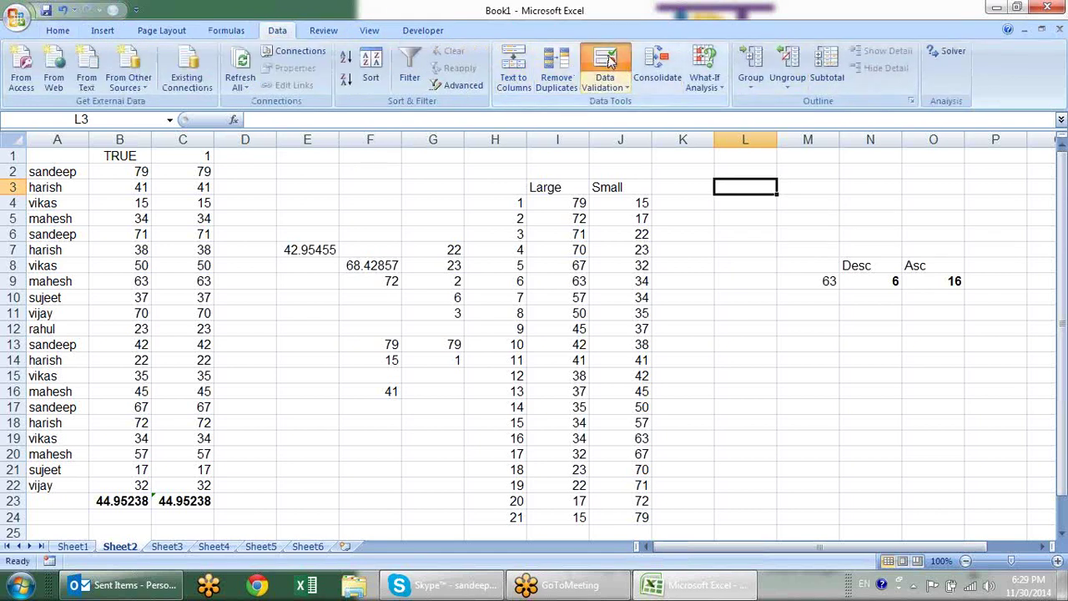
{"action": "left_click", "coordinate": [691, 271]}
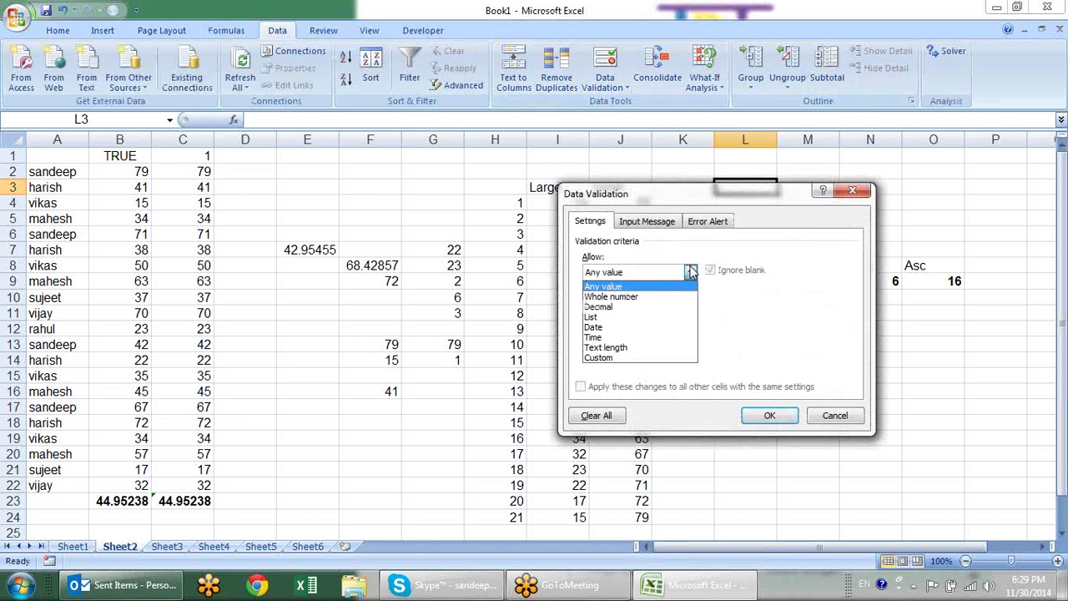
{"action": "left_click", "coordinate": [662, 318]}
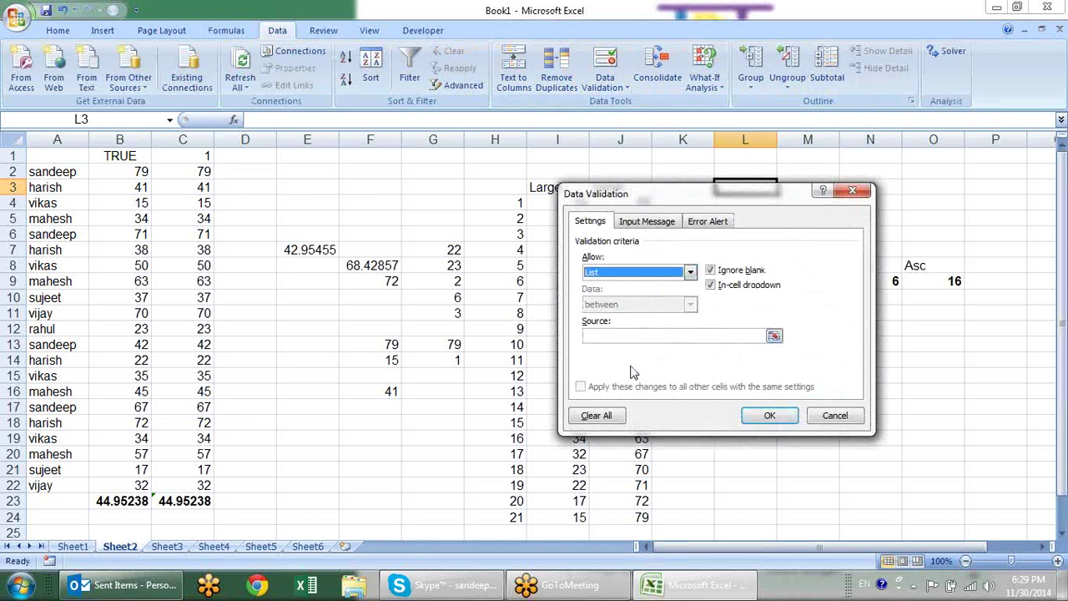
{"action": "left_click", "coordinate": [632, 337]}
{"action": "type", "text": "dsc,asc"}
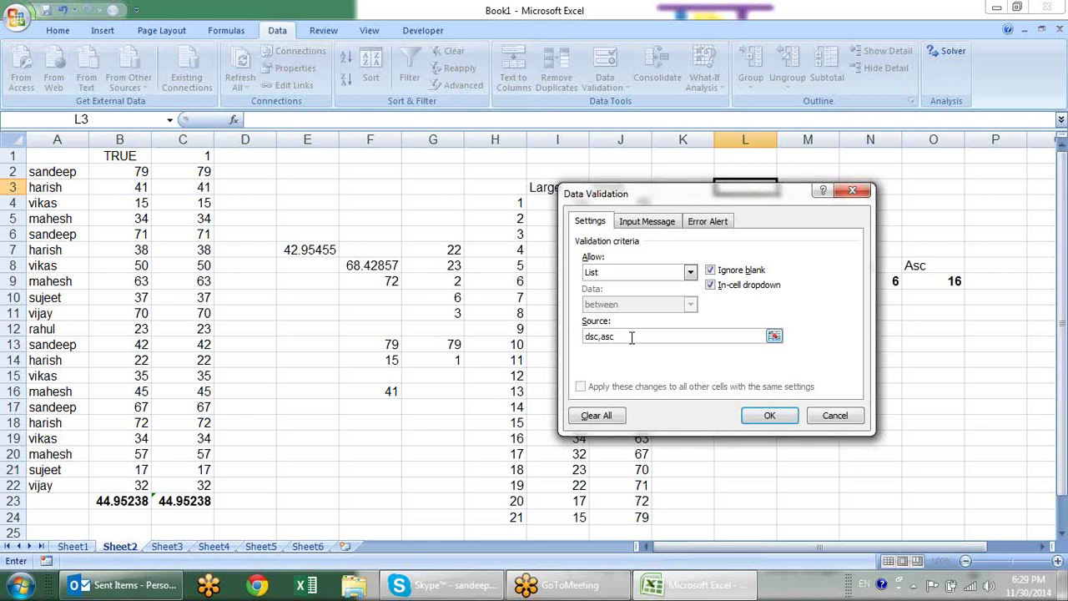
- Confirm the dsc,asc list rule and test L3's dropdown, switching to asc and back to dsc
{"action": "key", "text": "Return"}
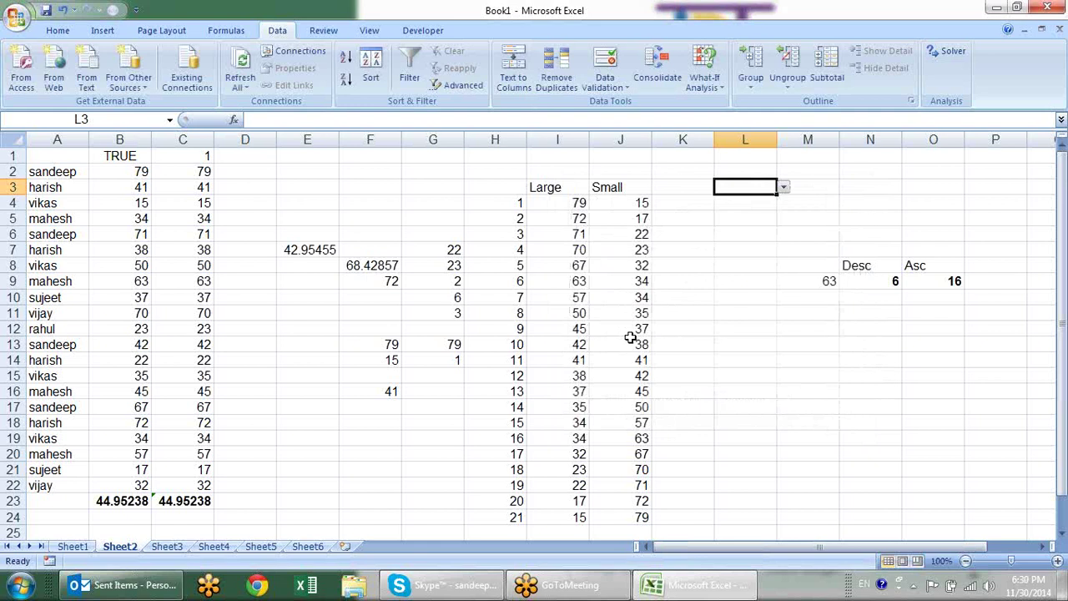
{"action": "left_click", "coordinate": [784, 187]}
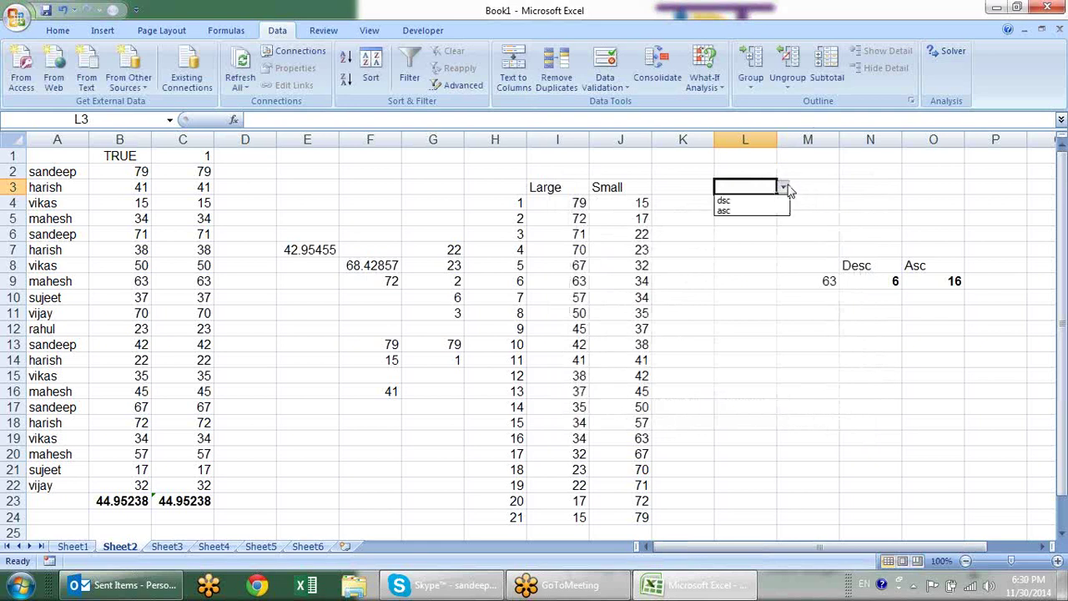
{"action": "left_click", "coordinate": [773, 203]}
{"action": "left_click", "coordinate": [769, 209]}
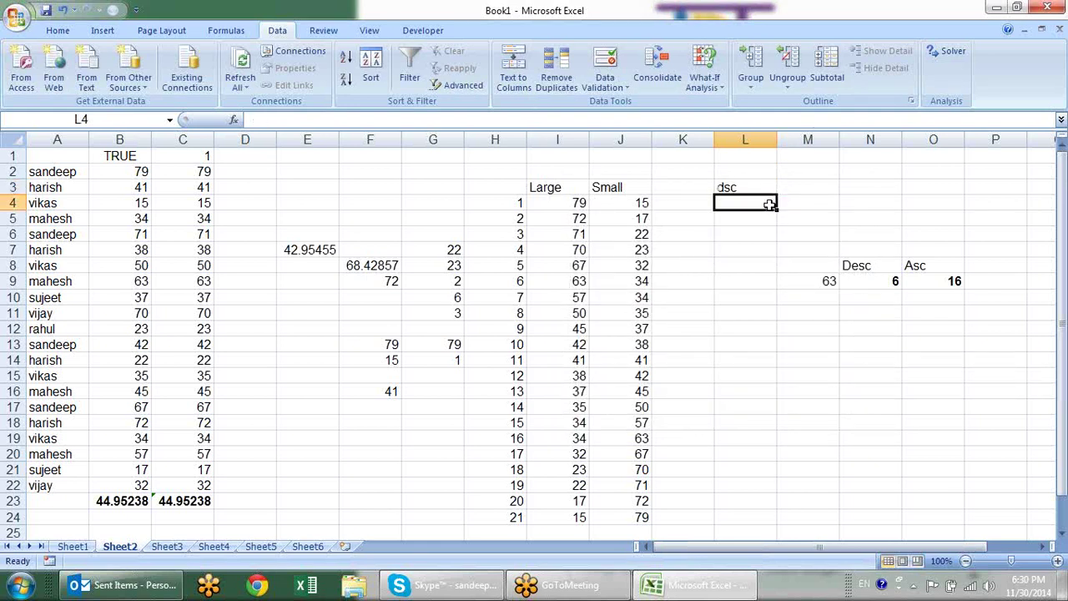
{"action": "left_click", "coordinate": [754, 188]}
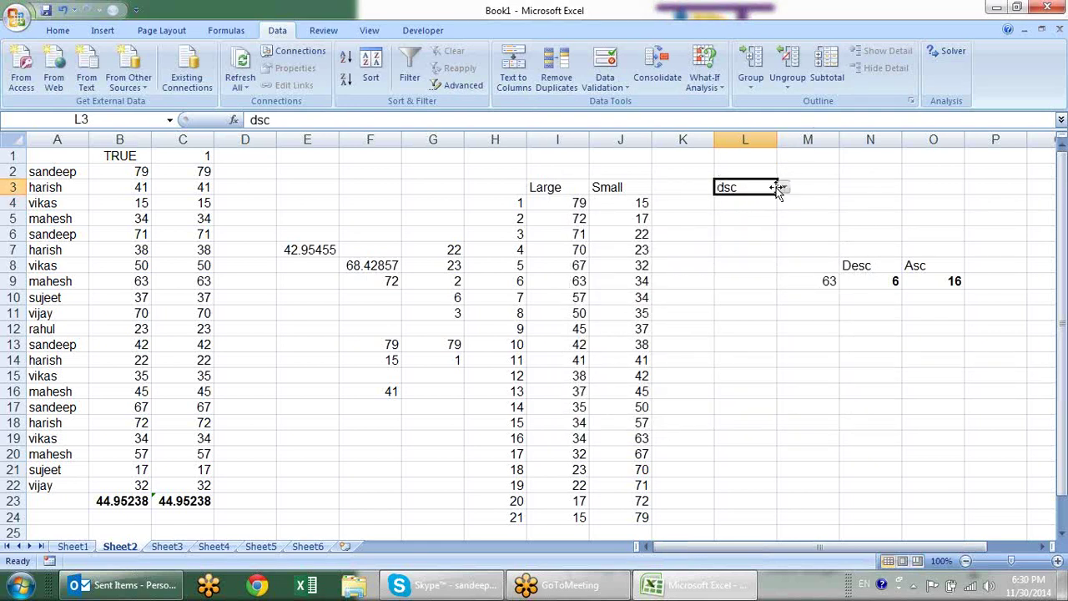
{"action": "left_click", "coordinate": [784, 188]}
{"action": "left_click", "coordinate": [759, 210]}
{"action": "left_click", "coordinate": [783, 187]}
{"action": "left_click", "coordinate": [755, 201]}
- Select I10:I17, then start a CHOOSE formula in L4 and cancel it
{"action": "left_click_drag", "start_coordinate": [751, 204], "coordinate": [737, 439]}
{"action": "scroll", "coordinate": [737, 439], "scroll_direction": "up", "scroll_amount": 1}
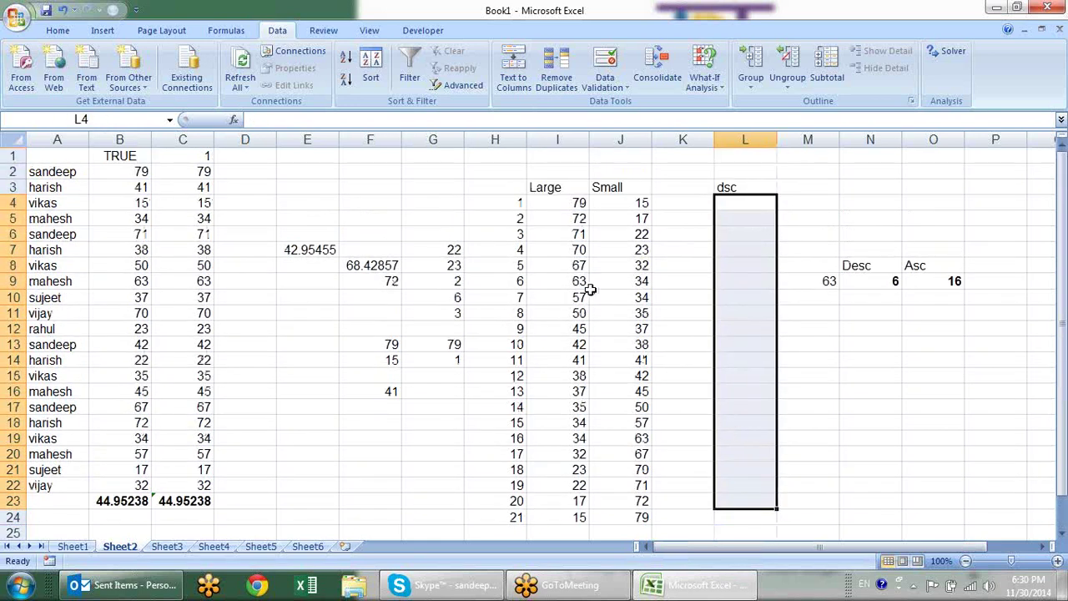
{"action": "left_click_drag", "start_coordinate": [576, 297], "coordinate": [576, 408]}
{"action": "left_click", "coordinate": [727, 207]}
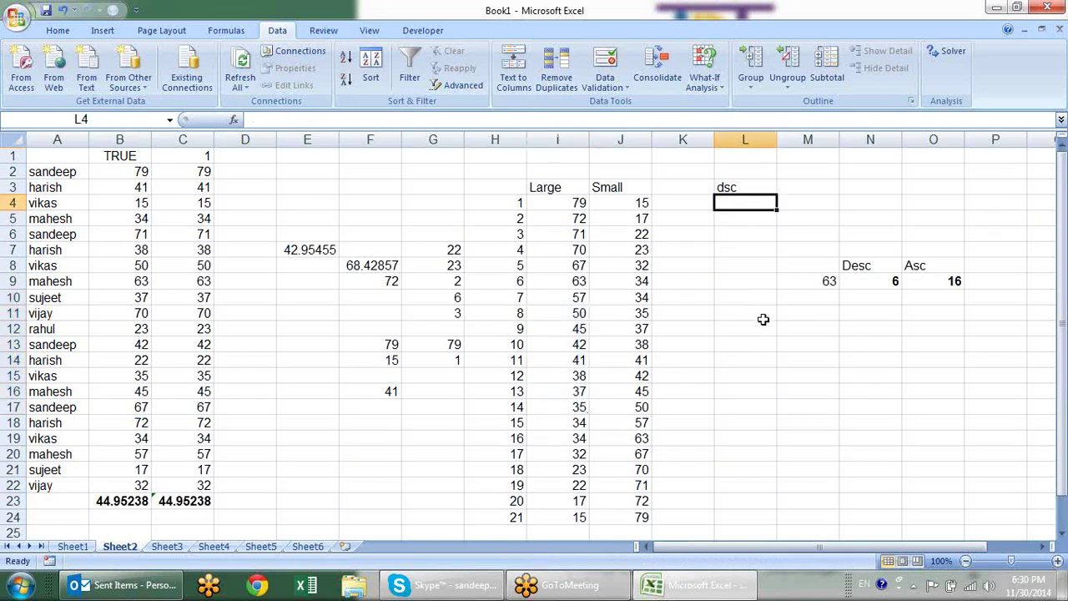
{"action": "type", "text": "="}
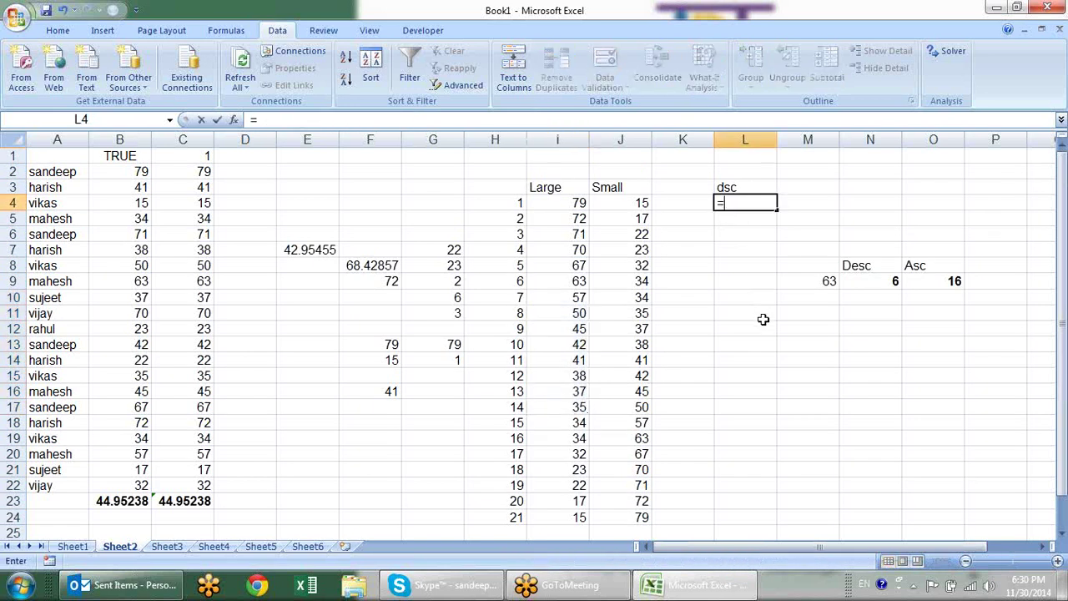
{"action": "type", "text": "cho"}
{"action": "key", "text": "Tab"}
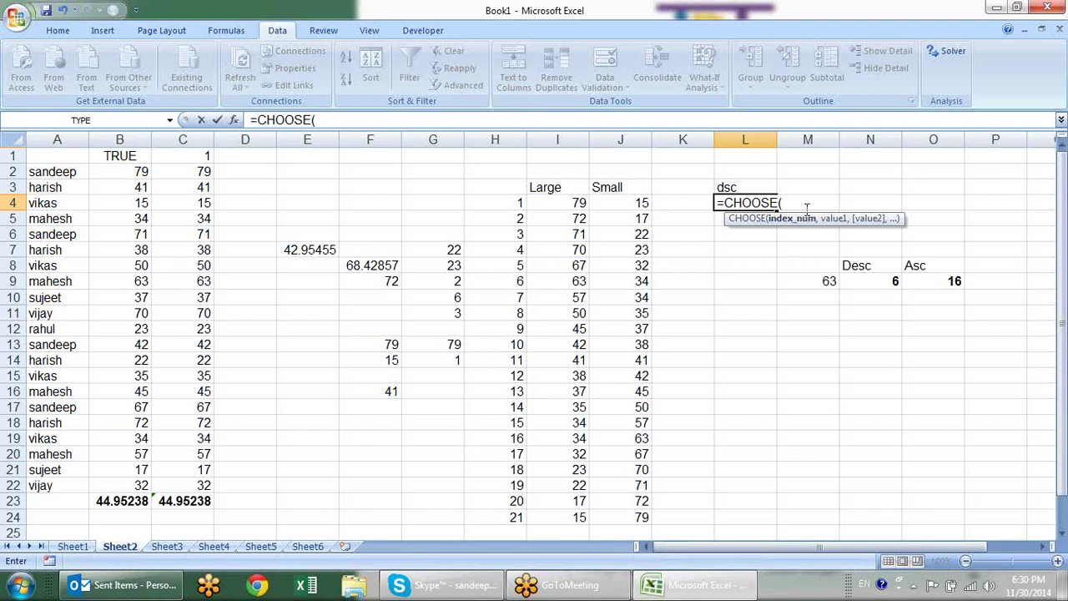
{"action": "key", "text": "Escape"}
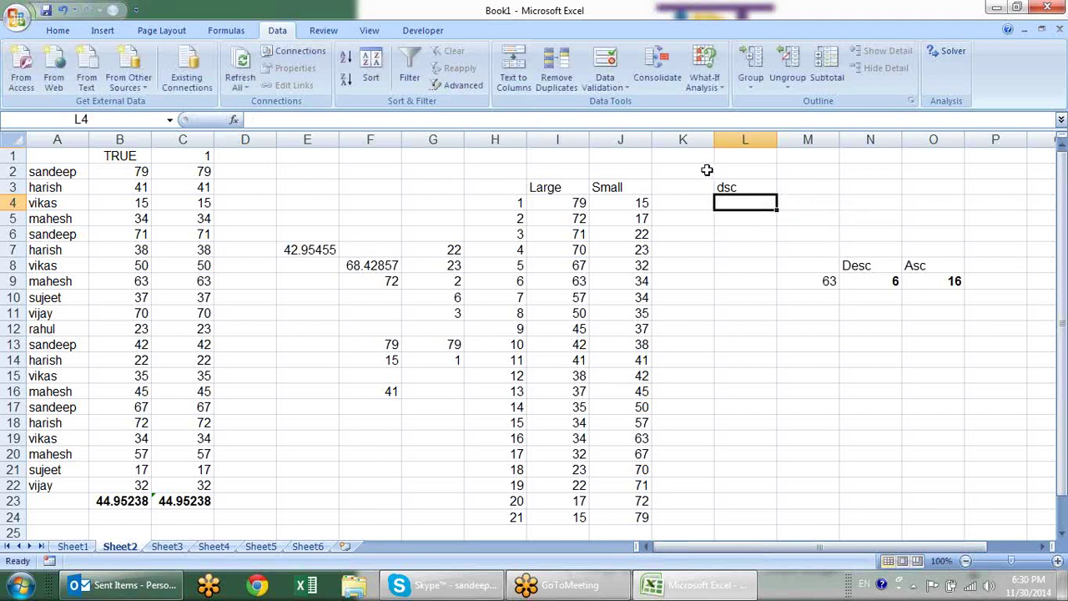
- Confirm L3 stays on dsc and select K1 for a new formula
{"action": "left_click", "coordinate": [705, 157]}
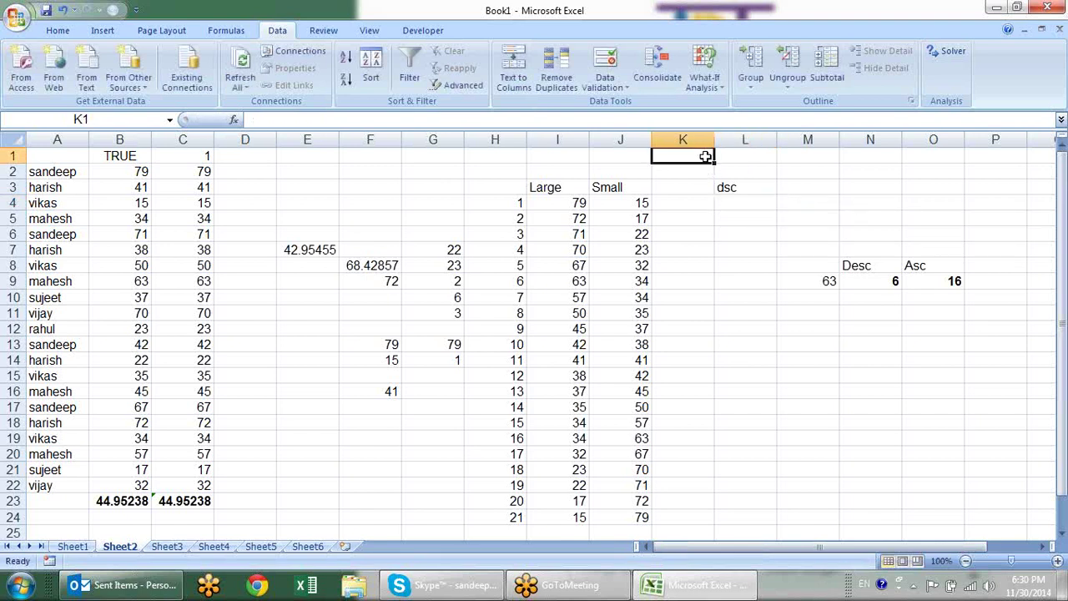
{"action": "left_click", "coordinate": [740, 187]}
{"action": "left_click", "coordinate": [783, 187]}
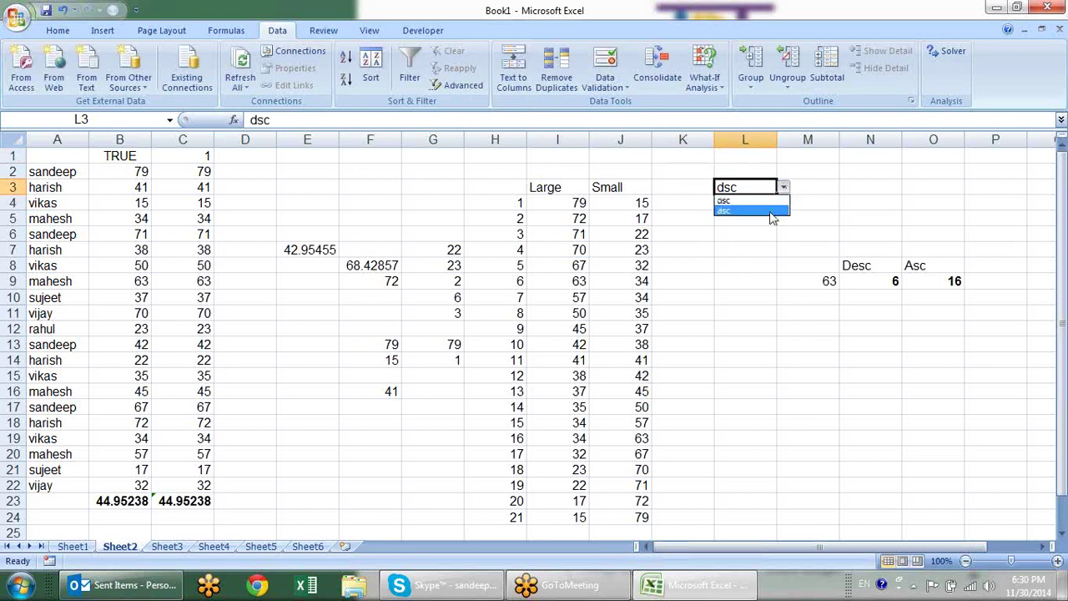
{"action": "left_click", "coordinate": [770, 205]}
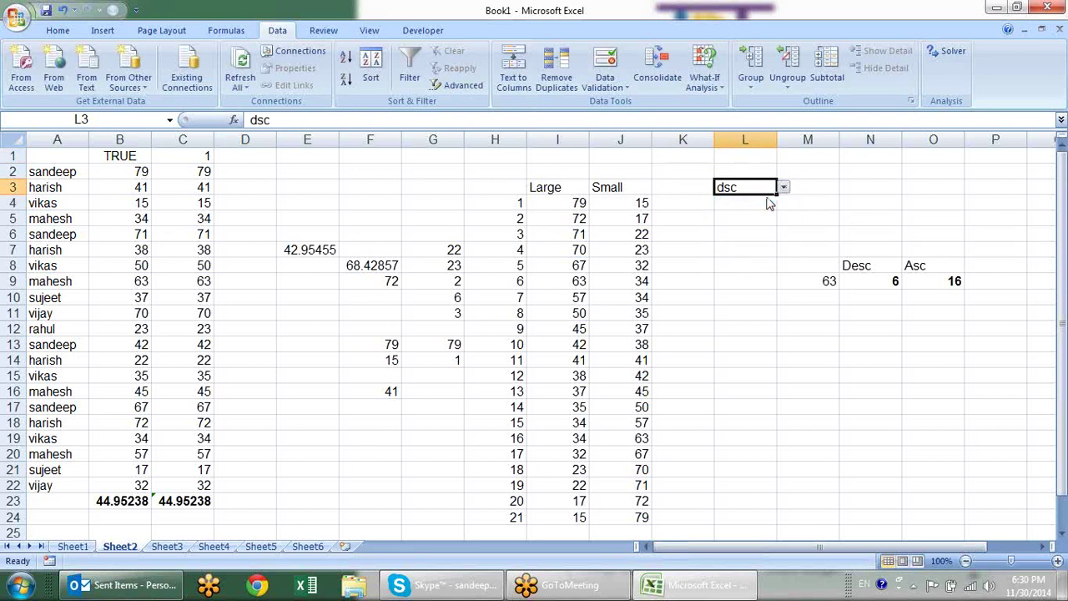
{"action": "left_click", "coordinate": [687, 159]}
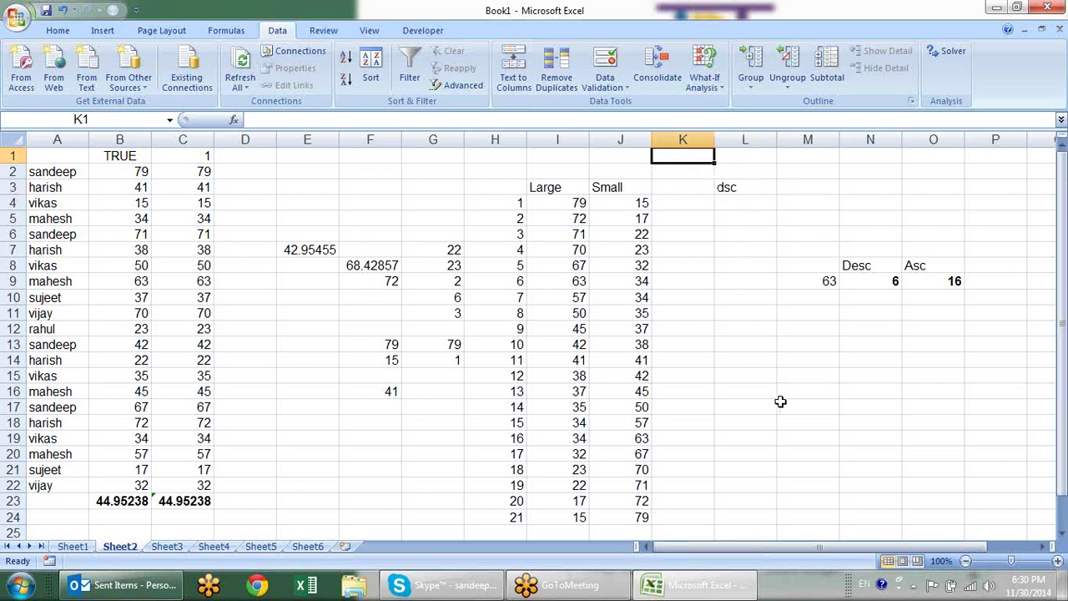
- Enter an IF formula in K1 returning 1 when L3 is "dsc", otherwise "2"
{"action": "type", "text": "=if"}
{"action": "key", "text": "Tab"}
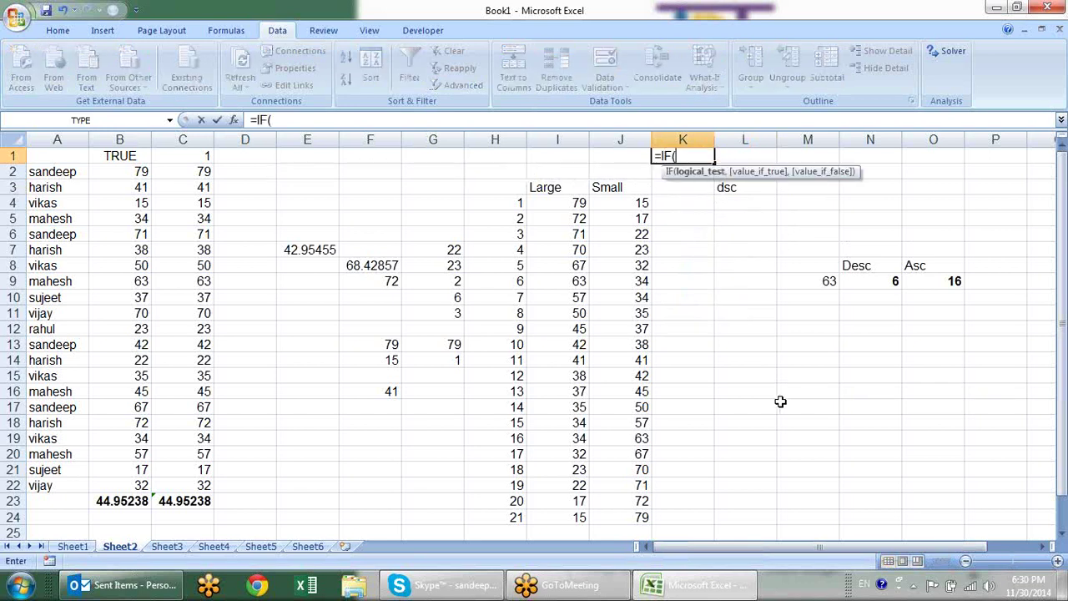
{"action": "left_click", "coordinate": [746, 191]}
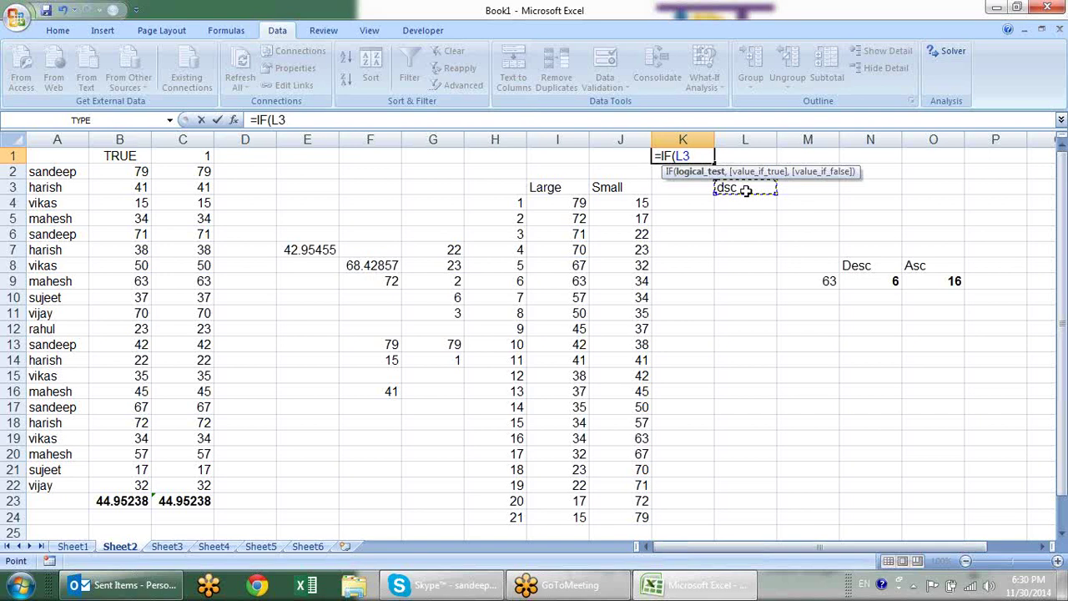
{"action": "type", "text": "="}
{"action": "type", "text": "\"dsc\""}
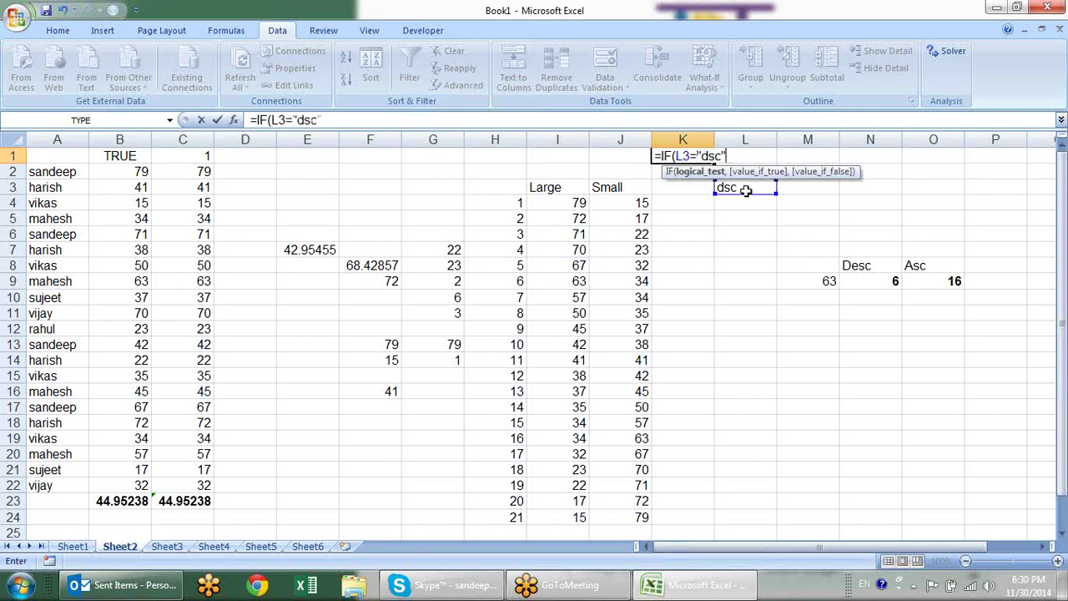
{"action": "type", "text": ",1"}
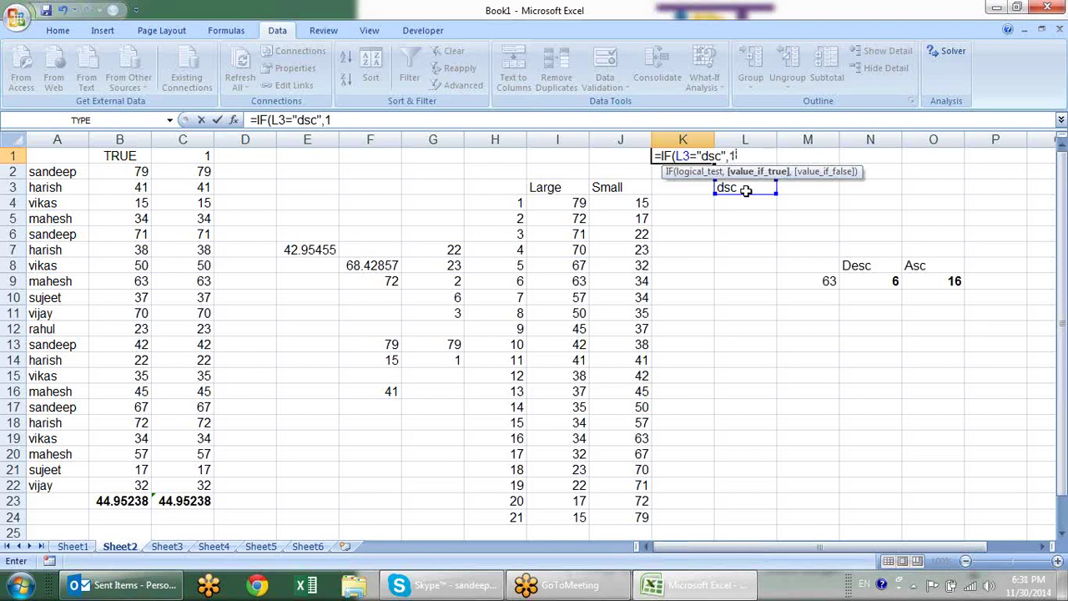
{"action": "type", "text": ",\""}
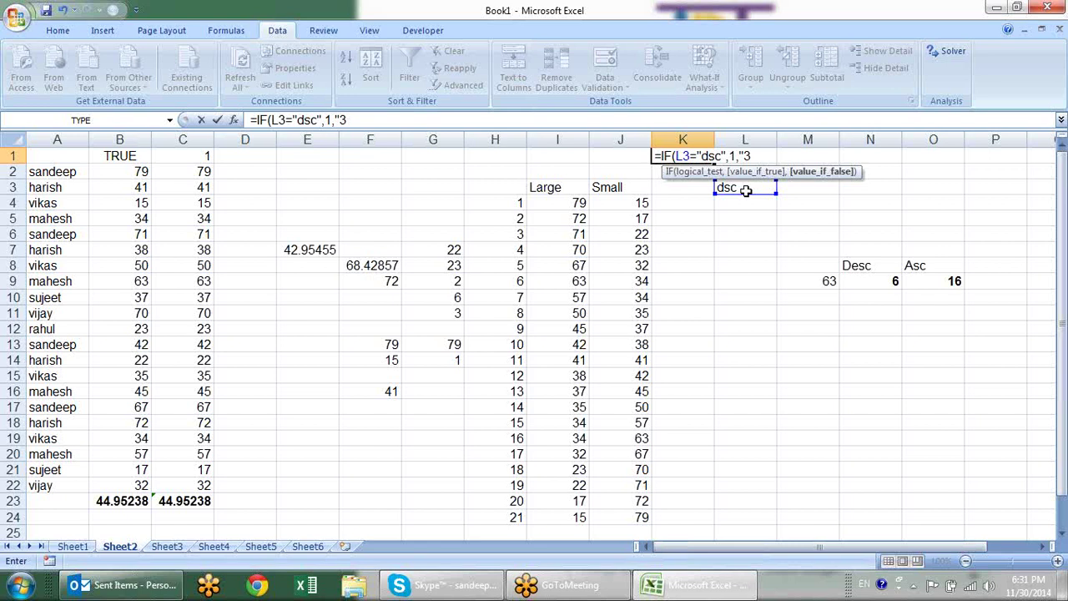
{"action": "type", "text": "2"}
{"action": "key", "text": "Return"}
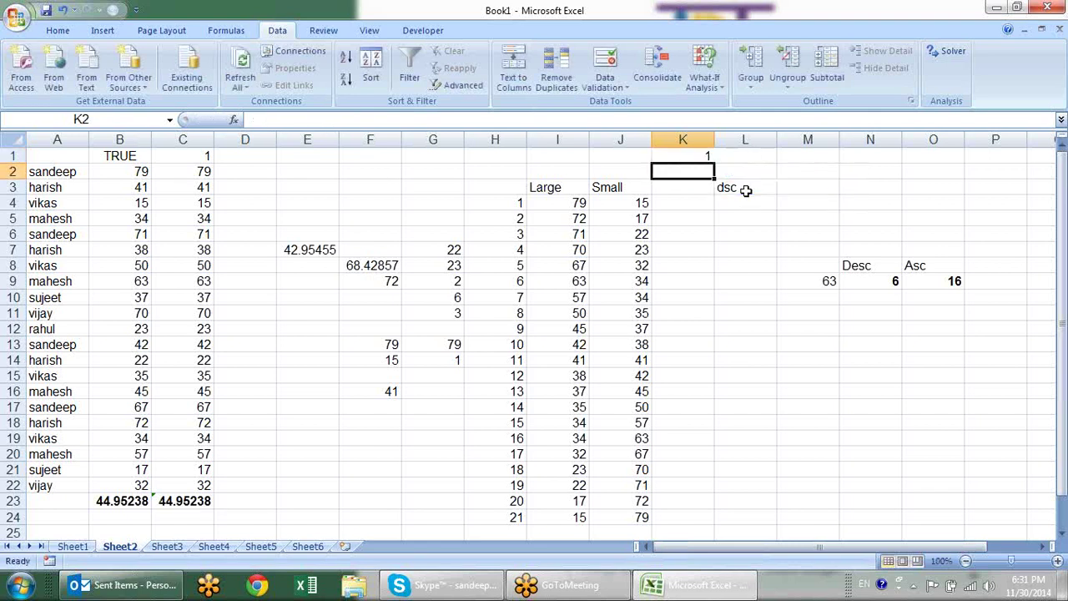
- Toggle L3 between asc and dsc, leaving it on asc so K1 shows 2
{"action": "left_click", "coordinate": [745, 190]}
{"action": "left_click", "coordinate": [783, 187]}
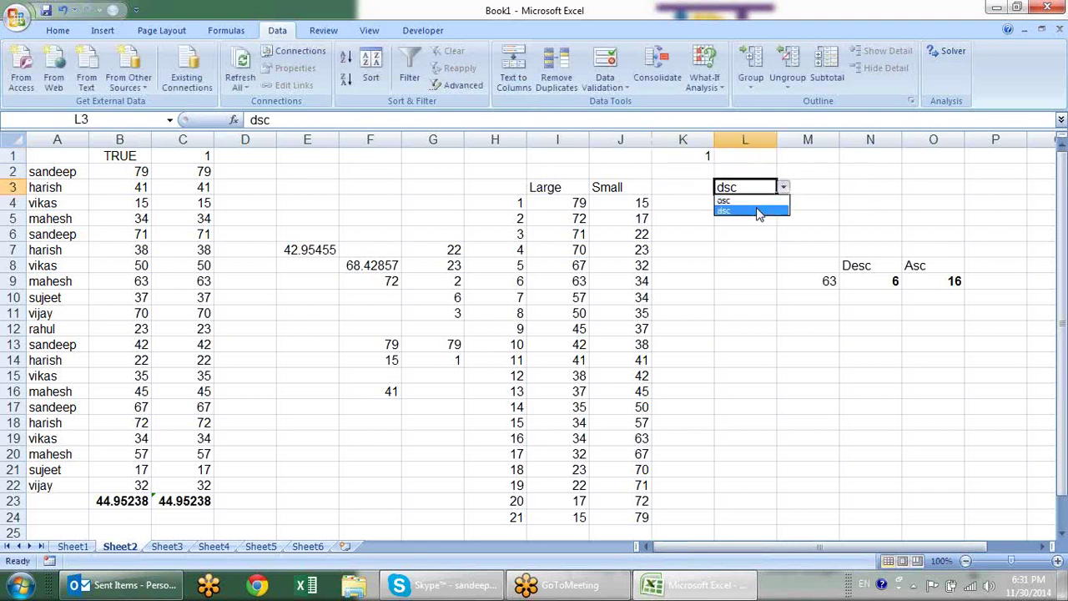
{"action": "left_click", "coordinate": [760, 208]}
{"action": "left_click", "coordinate": [784, 187]}
{"action": "left_click", "coordinate": [769, 205]}
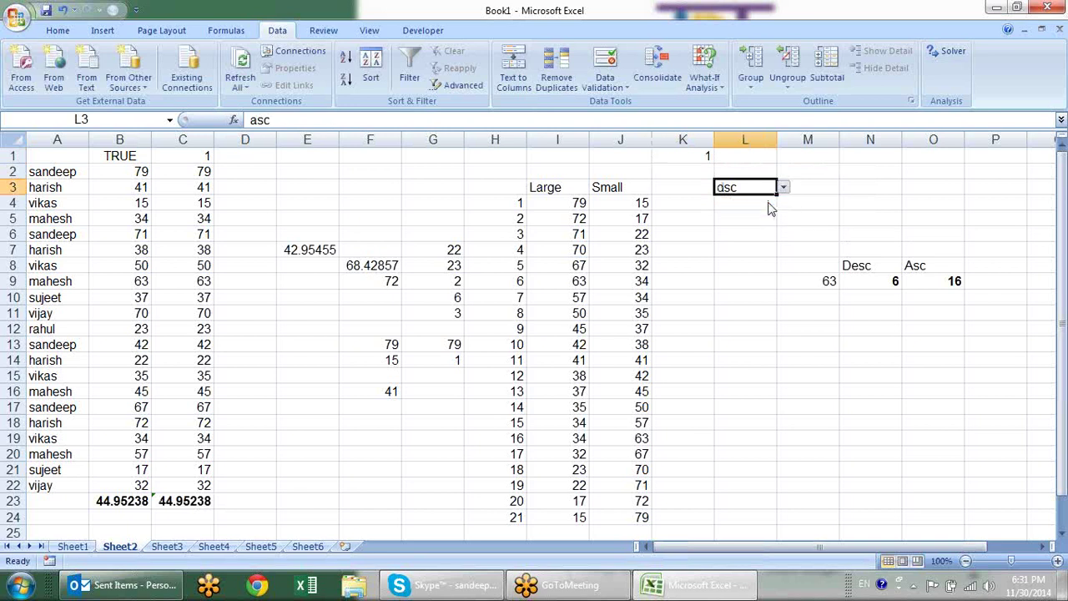
{"action": "left_click", "coordinate": [784, 189]}
{"action": "left_click", "coordinate": [756, 208]}
- Centre K1's value both vertically and horizontally
{"action": "left_click", "coordinate": [693, 156]}
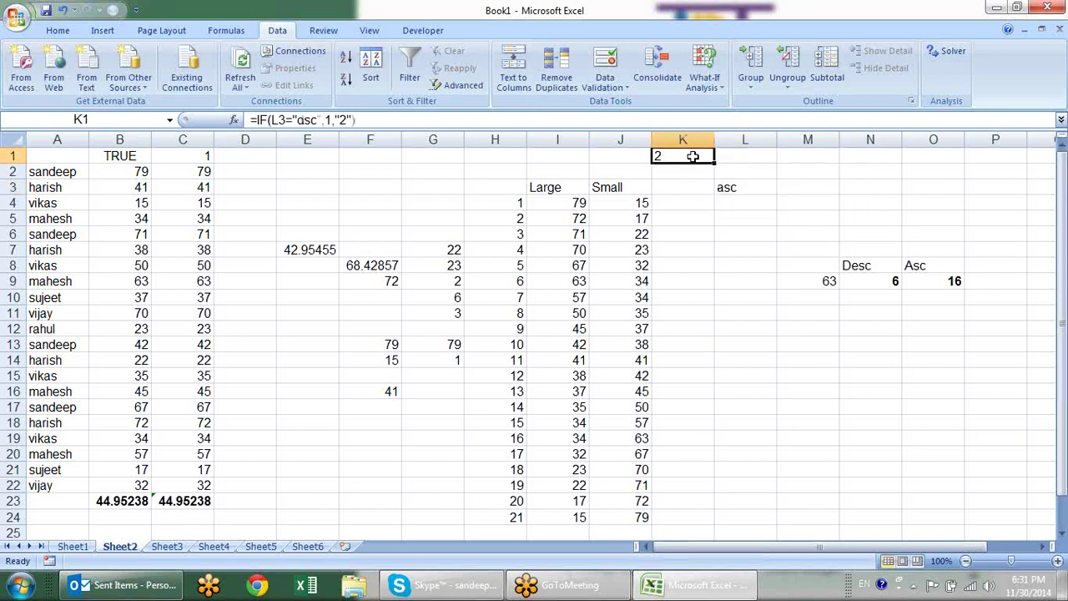
{"action": "left_click", "coordinate": [59, 30]}
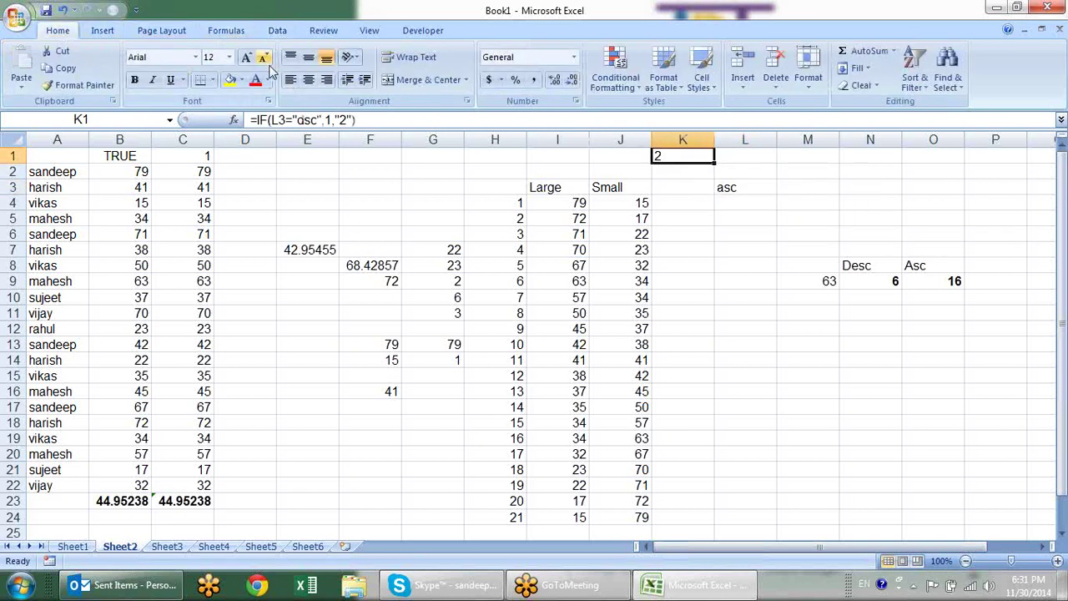
{"action": "left_click", "coordinate": [307, 63]}
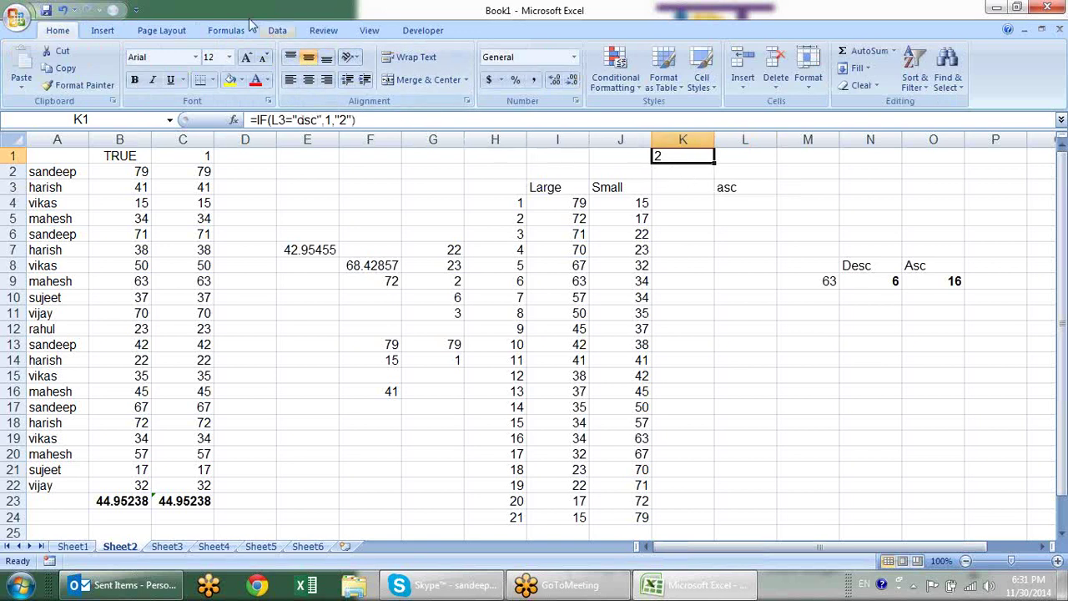
{"action": "left_click", "coordinate": [309, 81]}
- Start L4's CHOOSE formula indexed by $K$1 with LARGE($B$2:$B$22,H4) as the first choice
{"action": "left_click", "coordinate": [745, 204]}
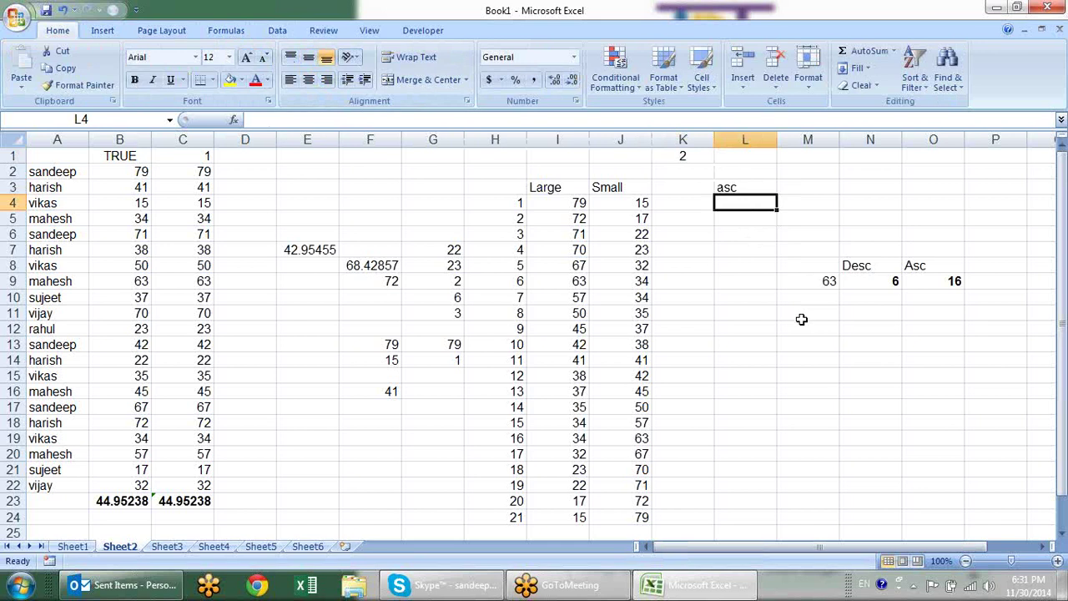
{"action": "type", "text": "=cho"}
{"action": "key", "text": "Tab"}
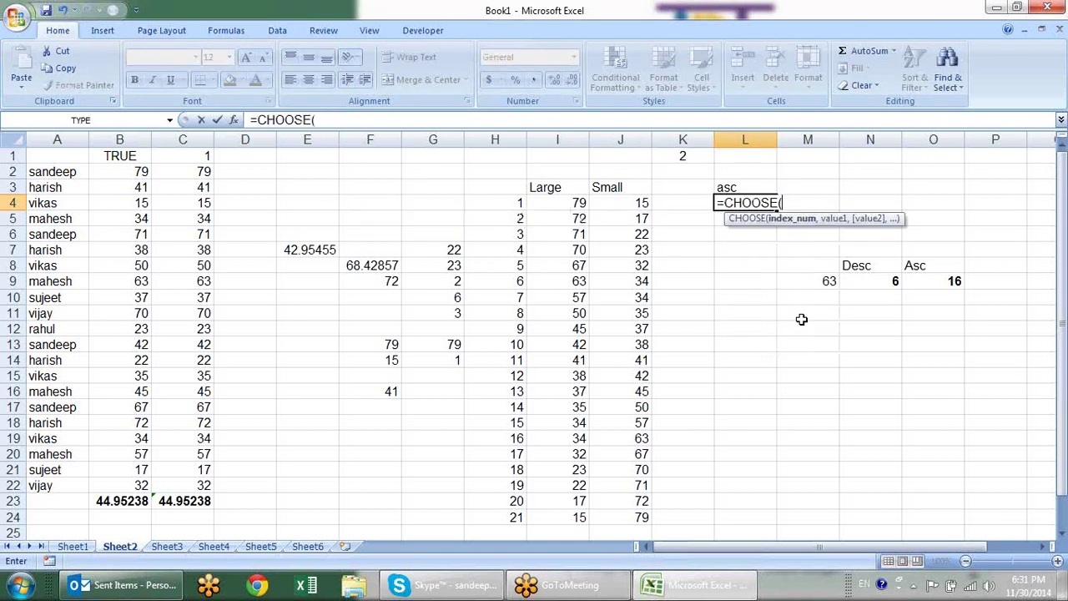
{"action": "left_click", "coordinate": [697, 160]}
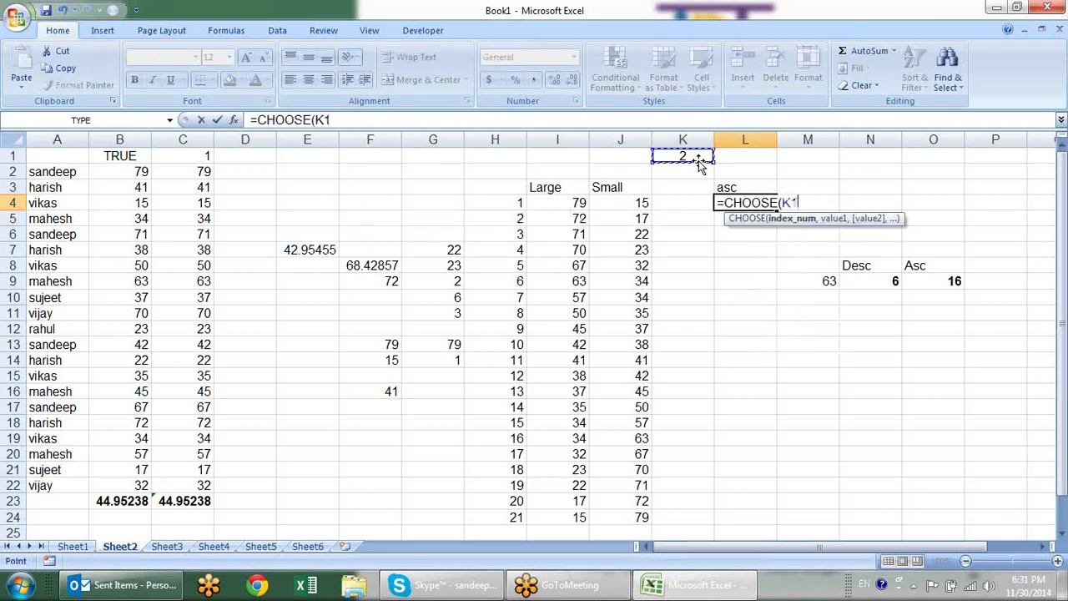
{"action": "key", "text": "F4"}
{"action": "type", "text": "$K$1,"}
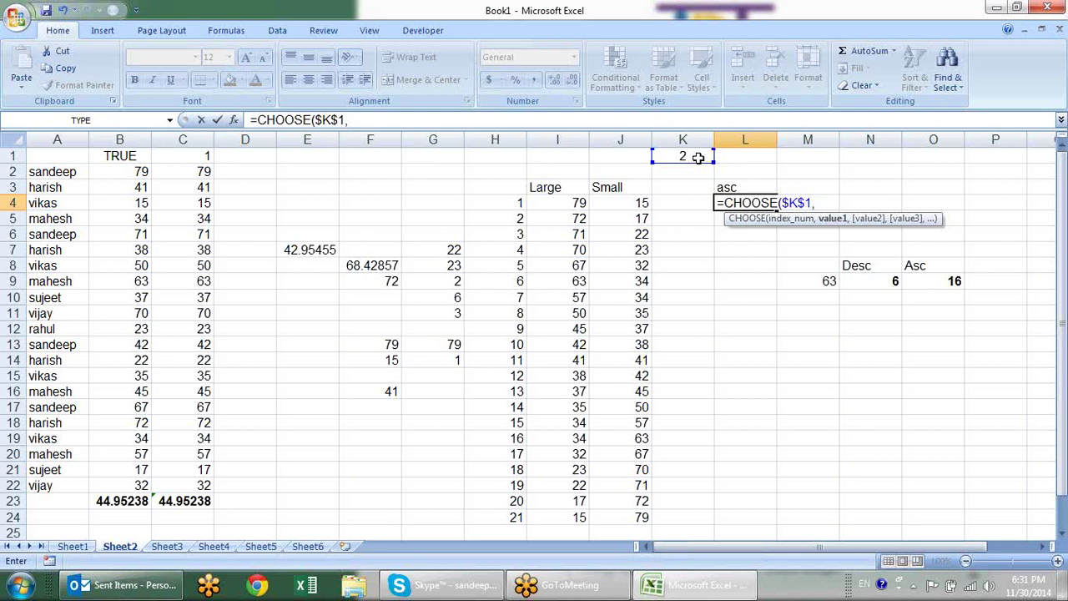
{"action": "type", "text": "lar"}
{"action": "key", "text": "Tab"}
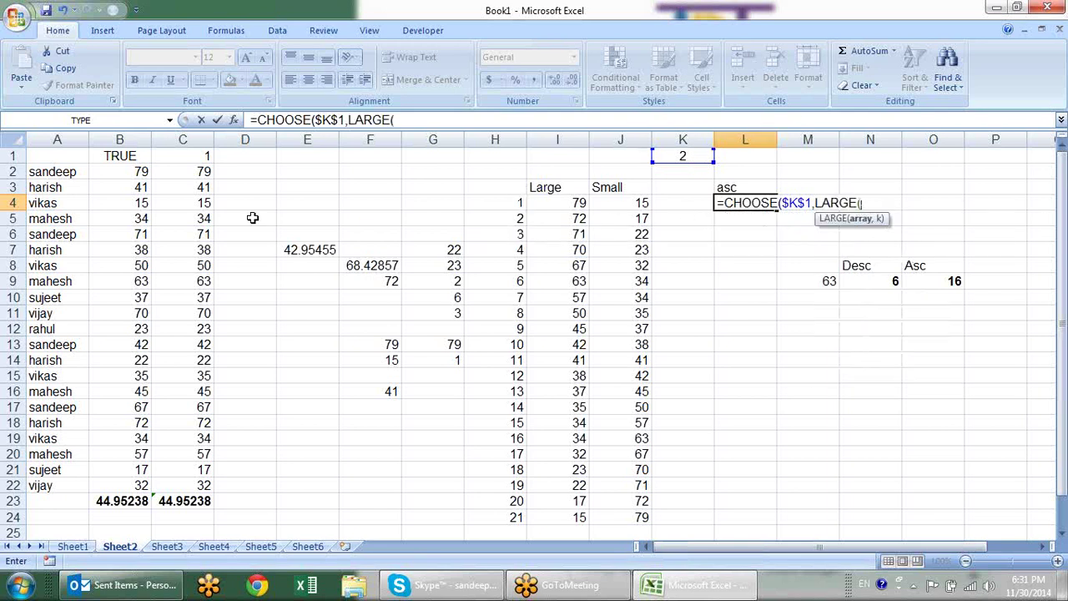
{"action": "mouse_move", "coordinate": [146, 171]}
{"action": "left_mouse_down"}
{"action": "mouse_move", "coordinate": [119, 331]}
{"action": "mouse_move", "coordinate": [120, 488]}
{"action": "mouse_move", "coordinate": [120, 479]}
{"action": "left_mouse_up"}
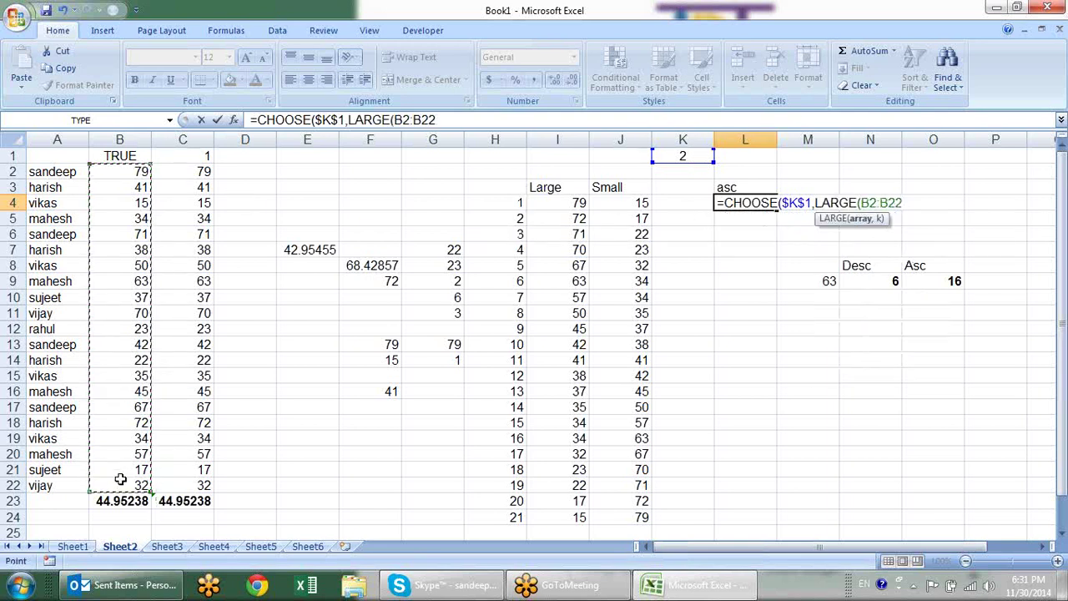
{"action": "key", "text": "F4"}
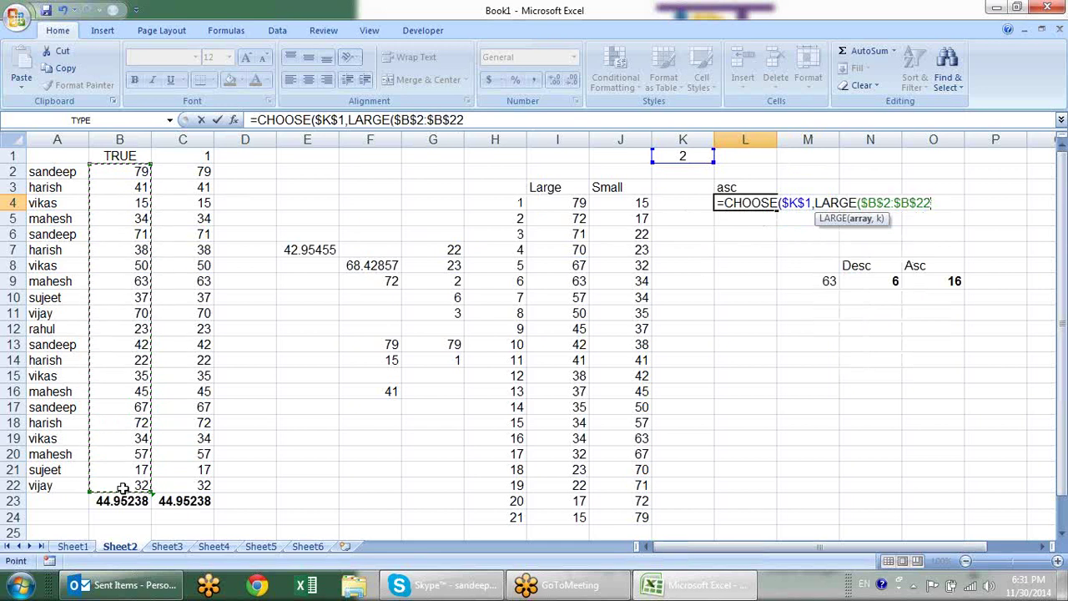
{"action": "type", "text": ","}
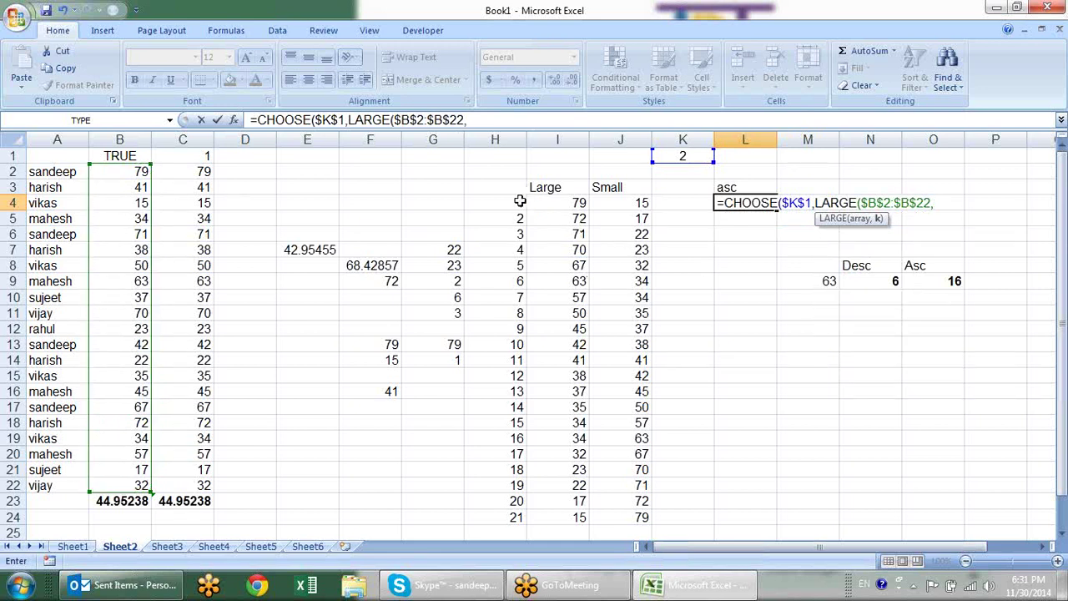
{"action": "left_click", "coordinate": [520, 201]}
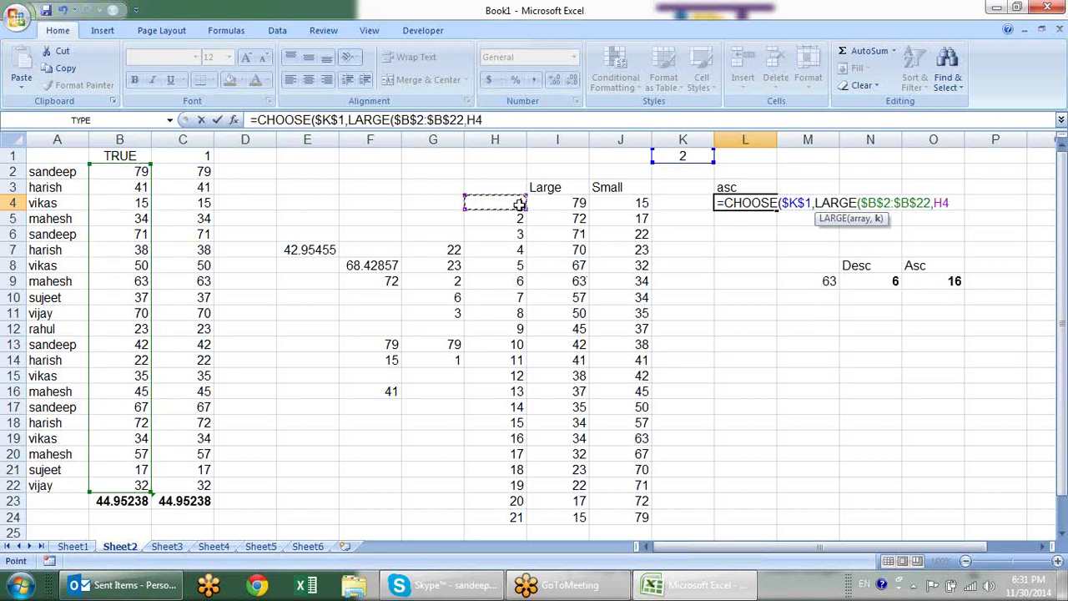
- Add SMALL($B$2:$B$22,H4) as the second choice and commit the formula, showing 15
{"action": "type", "text": ","}
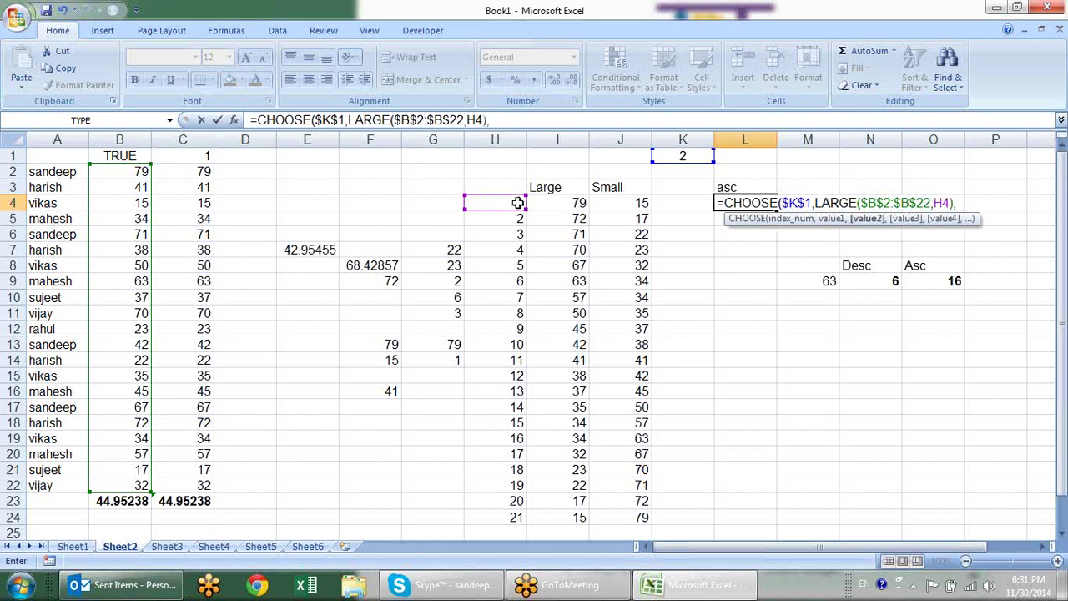
{"action": "type", "text": "sm"}
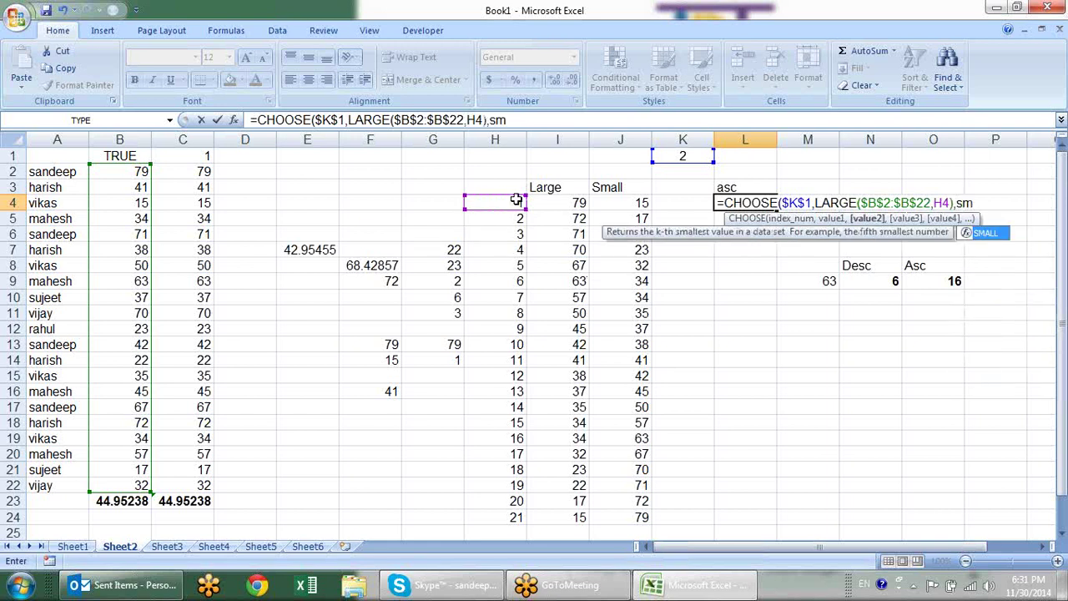
{"action": "key", "text": "Tab"}
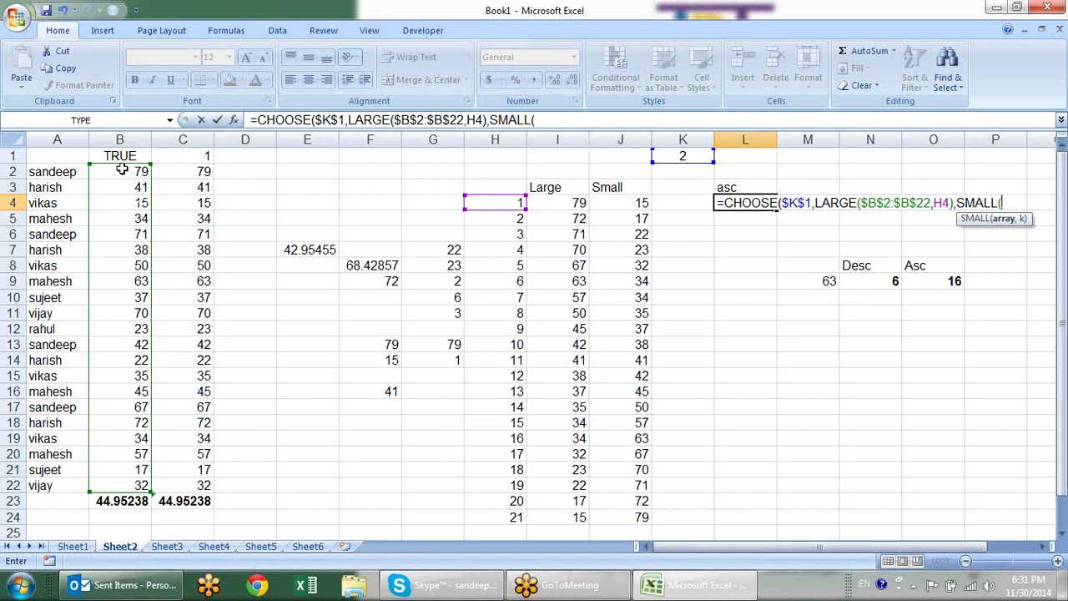
{"action": "mouse_move", "coordinate": [119, 171]}
{"action": "left_mouse_down"}
{"action": "mouse_move", "coordinate": [115, 461]}
{"action": "mouse_move", "coordinate": [124, 483]}
{"action": "left_mouse_up"}
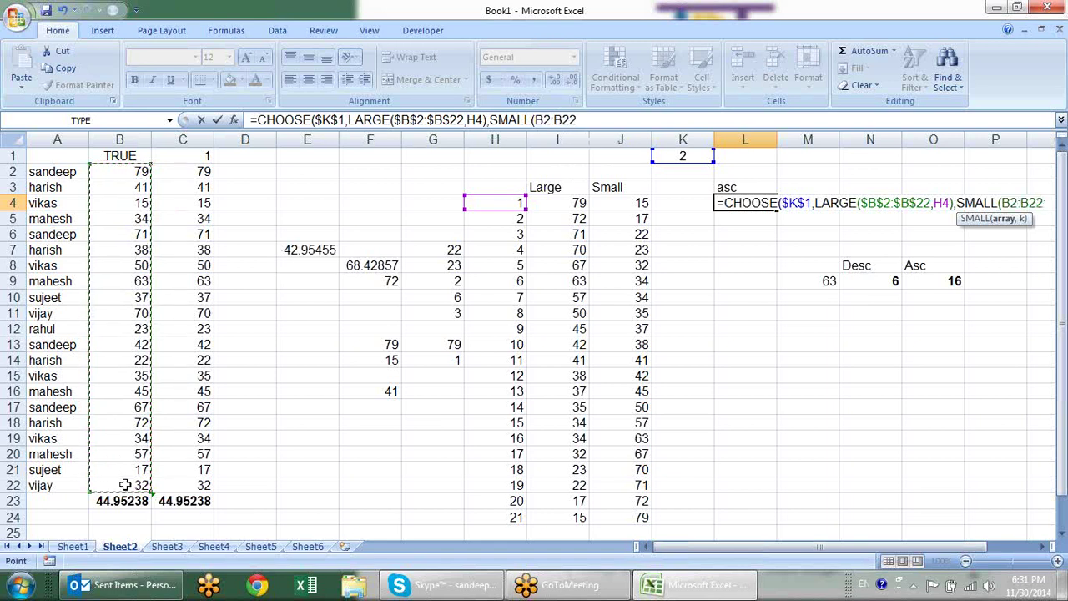
{"action": "key", "text": "F4"}
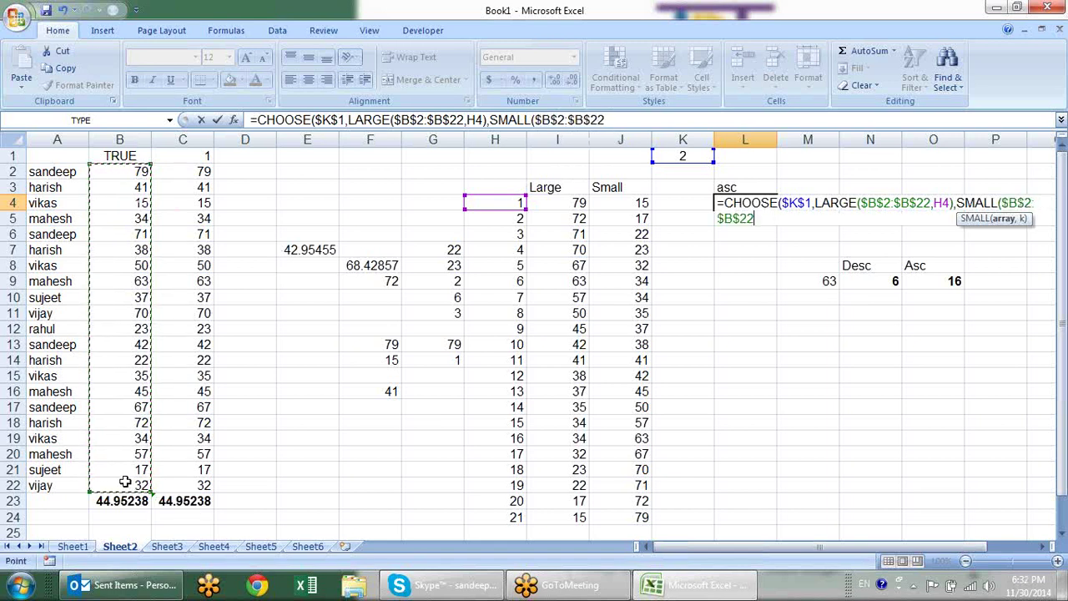
{"action": "type", "text": ","}
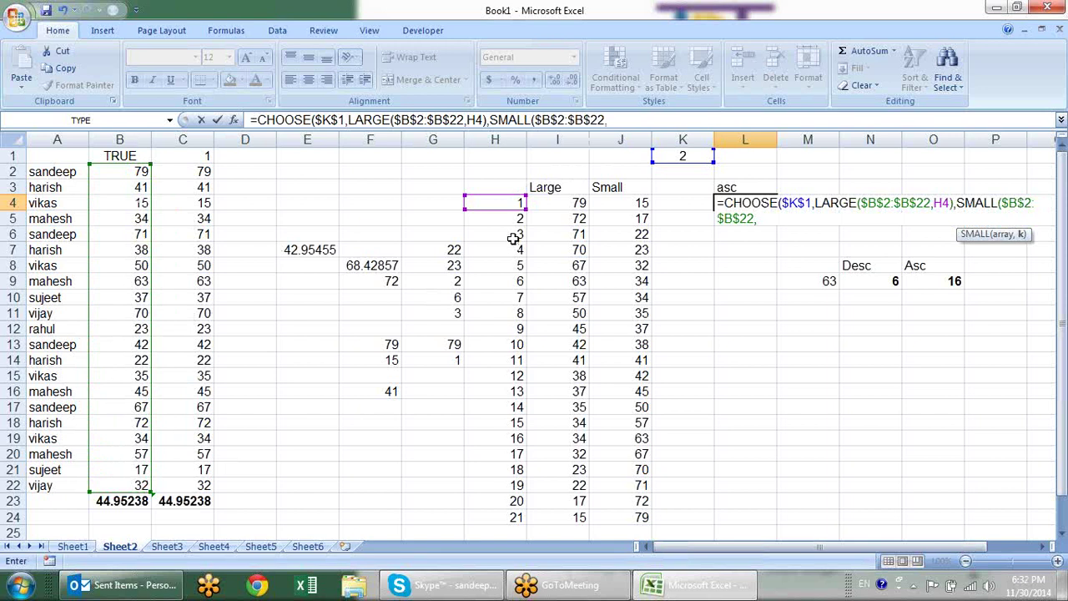
{"action": "left_click", "coordinate": [504, 202]}
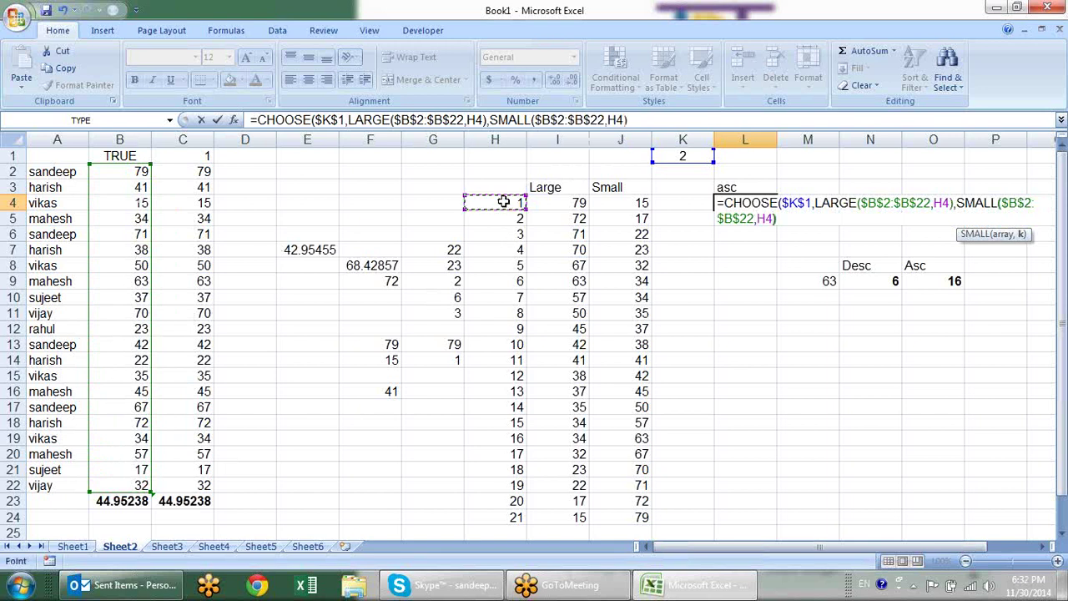
{"action": "type", "text": "))"}
{"action": "key", "text": "Return"}
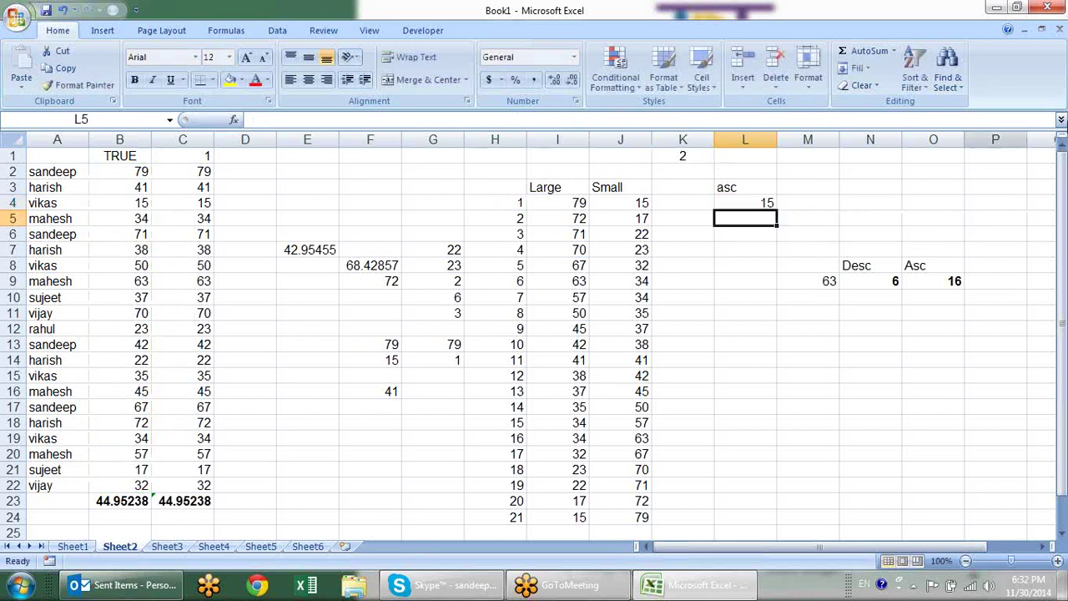
{"action": "left_click", "coordinate": [765, 204]}
{"action": "left_click_drag", "start_coordinate": [777, 209], "coordinate": [780, 519]}
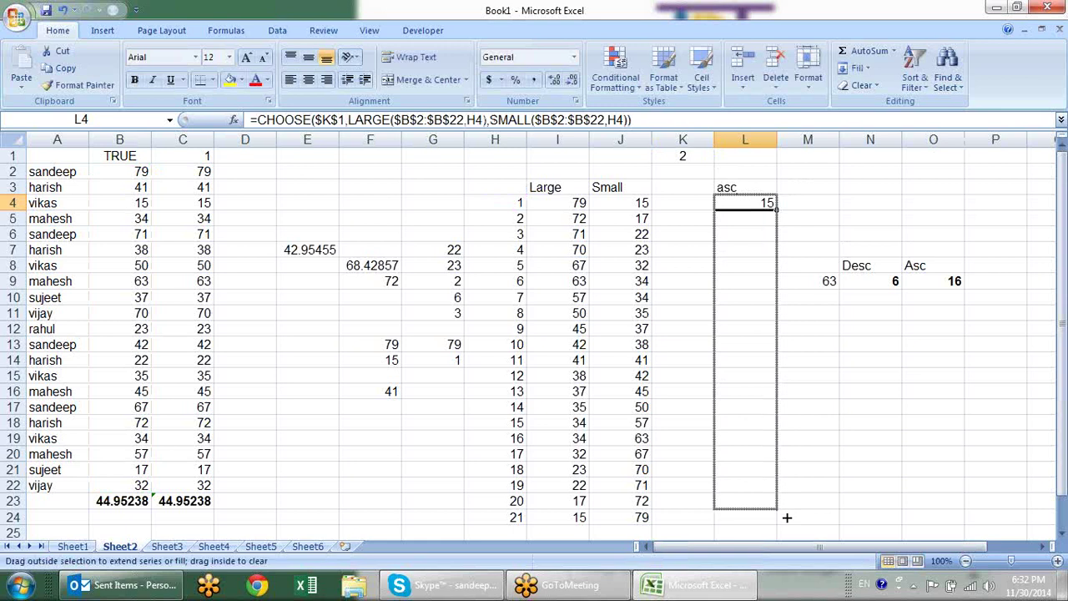
{"action": "left_click", "coordinate": [873, 420]}
{"action": "left_click", "coordinate": [763, 185]}
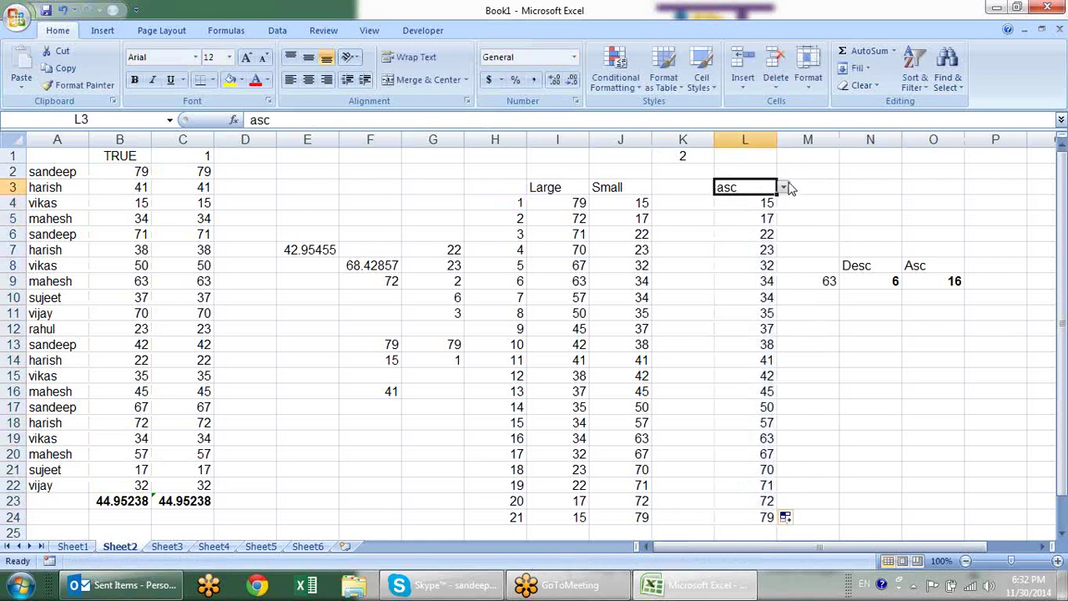
{"action": "left_click", "coordinate": [784, 189]}
{"action": "left_click", "coordinate": [777, 201]}
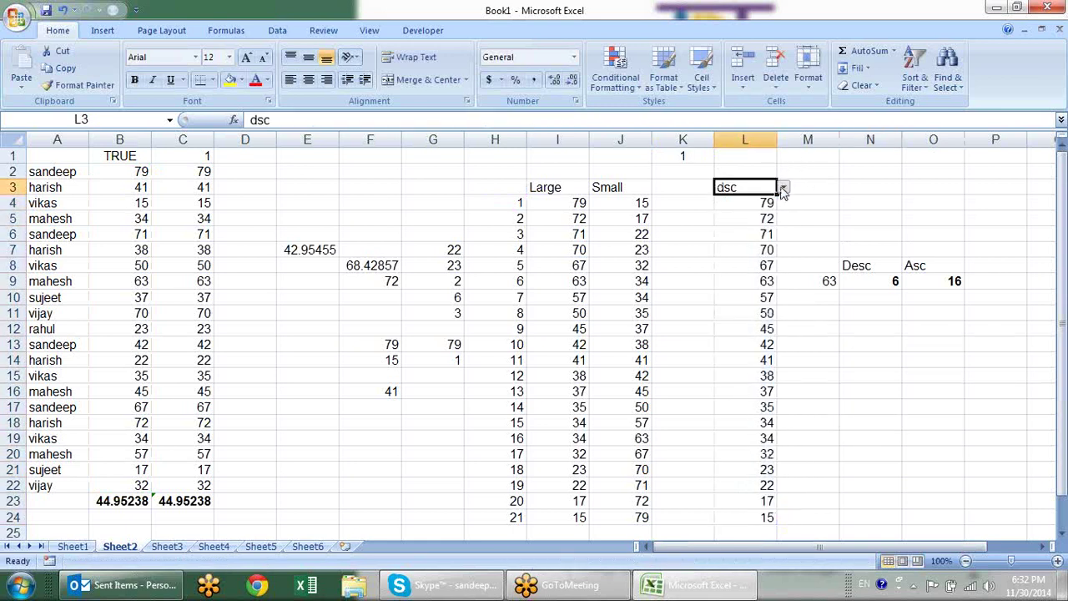
{"action": "left_click", "coordinate": [784, 188]}
{"action": "left_click", "coordinate": [779, 211]}
{"action": "left_click", "coordinate": [783, 187]}
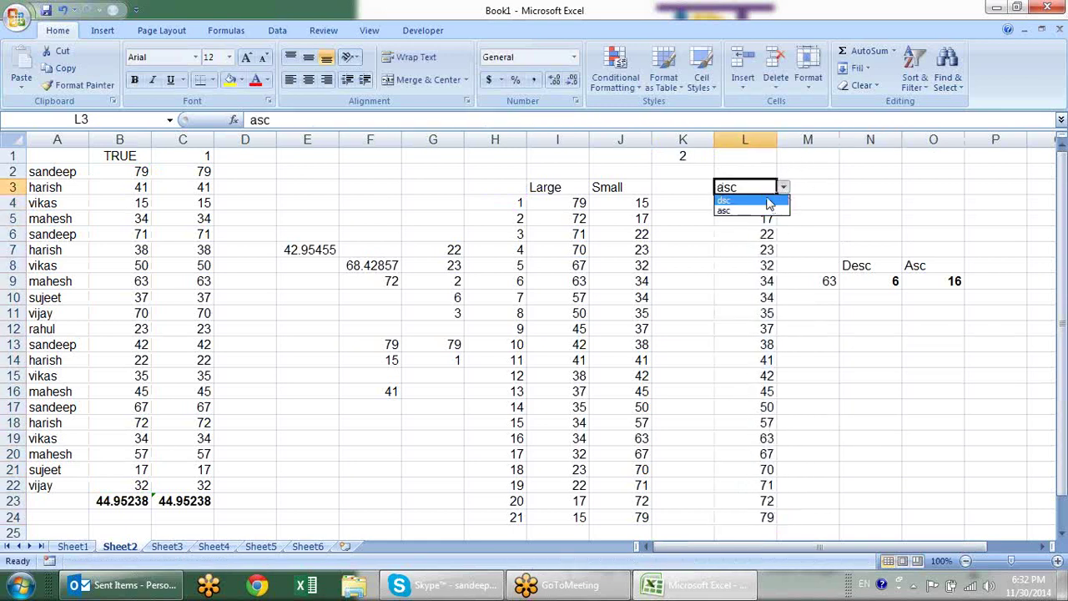
{"action": "left_click", "coordinate": [777, 200]}
{"action": "left_click", "coordinate": [784, 189]}
{"action": "left_click", "coordinate": [777, 210]}
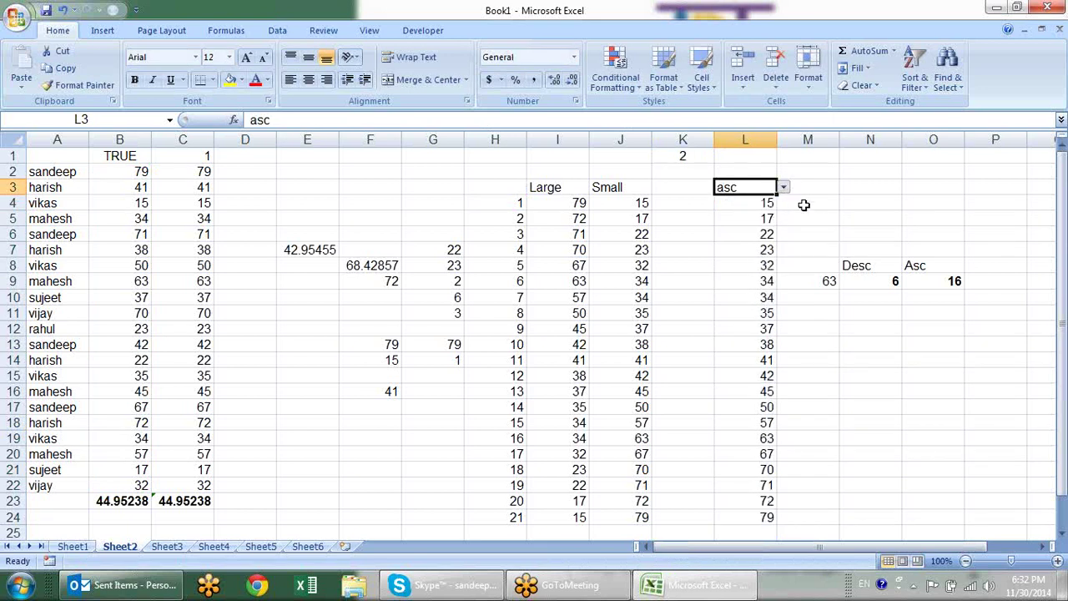
{"action": "left_click", "coordinate": [785, 189]}
{"action": "left_click", "coordinate": [763, 210]}
{"action": "left_click", "coordinate": [784, 188]}
{"action": "left_click", "coordinate": [776, 202]}
{"action": "left_click", "coordinate": [784, 188]}
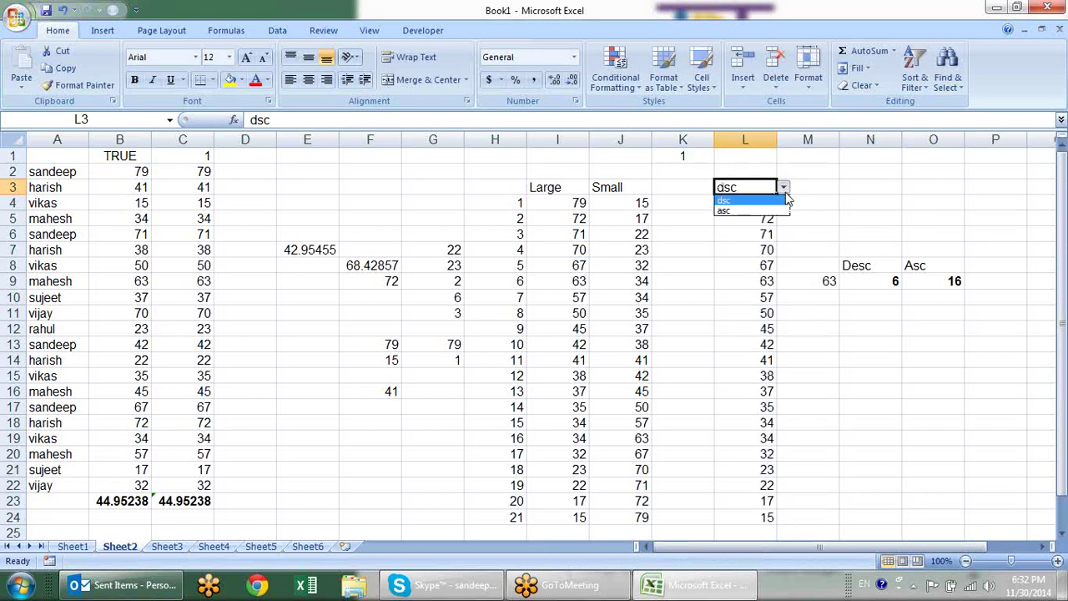
{"action": "left_click", "coordinate": [776, 211]}
{"action": "left_click", "coordinate": [784, 188]}
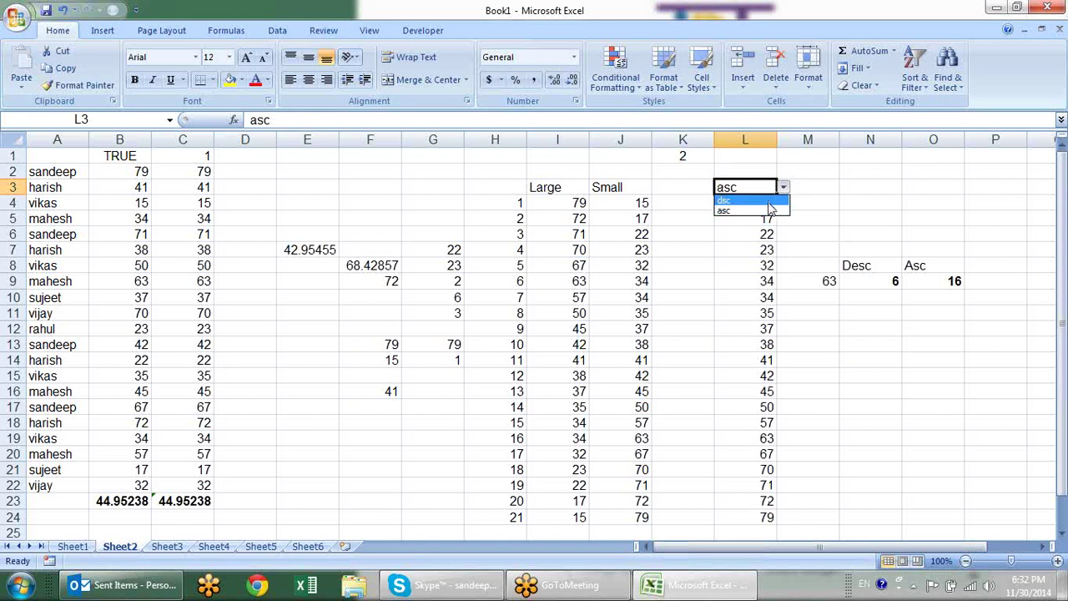
{"action": "left_click", "coordinate": [773, 210]}
{"action": "left_click", "coordinate": [875, 355]}
{"action": "left_click", "coordinate": [765, 187]}
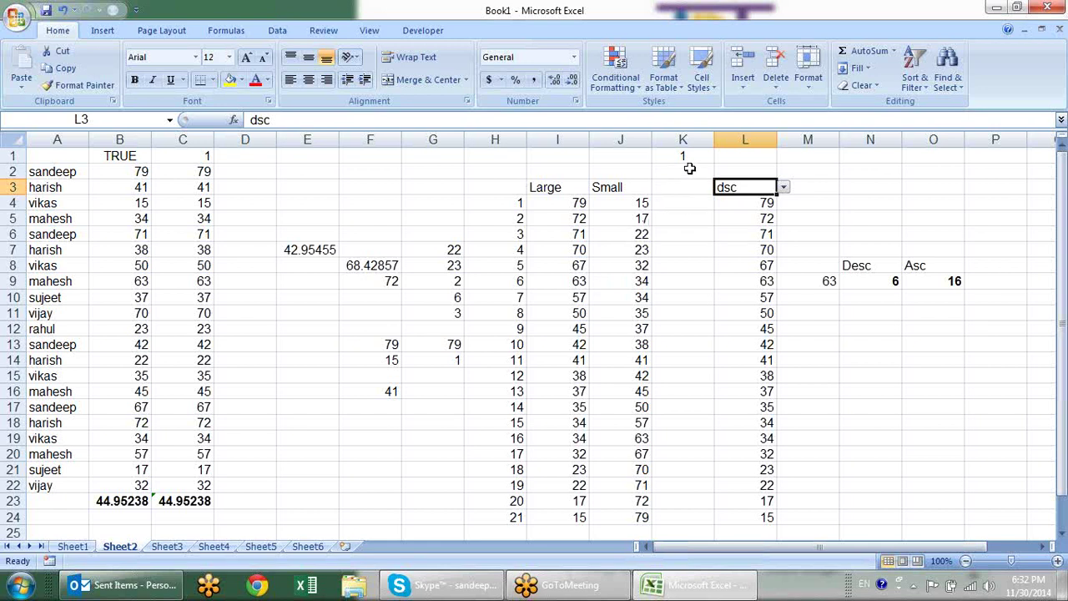
{"action": "left_click", "coordinate": [722, 161]}
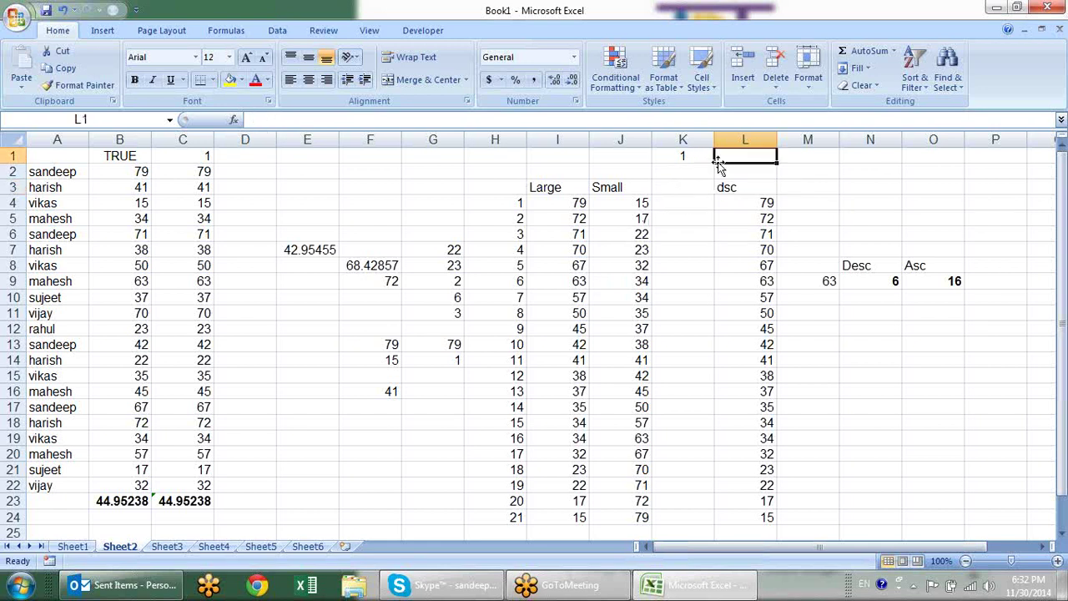
{"action": "left_click", "coordinate": [703, 170]}
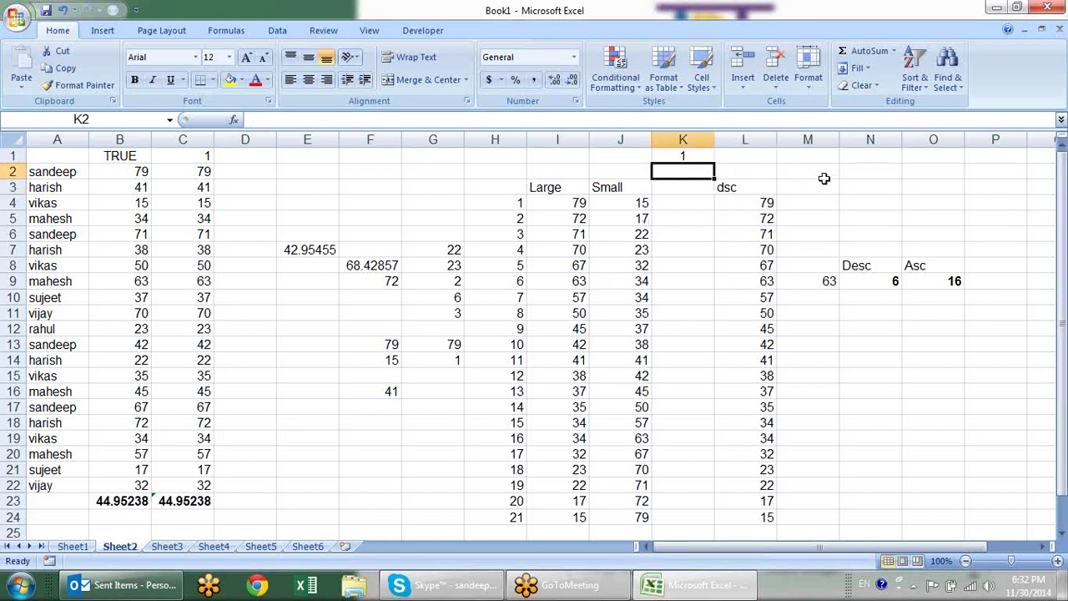
{"action": "left_click", "coordinate": [672, 158]}
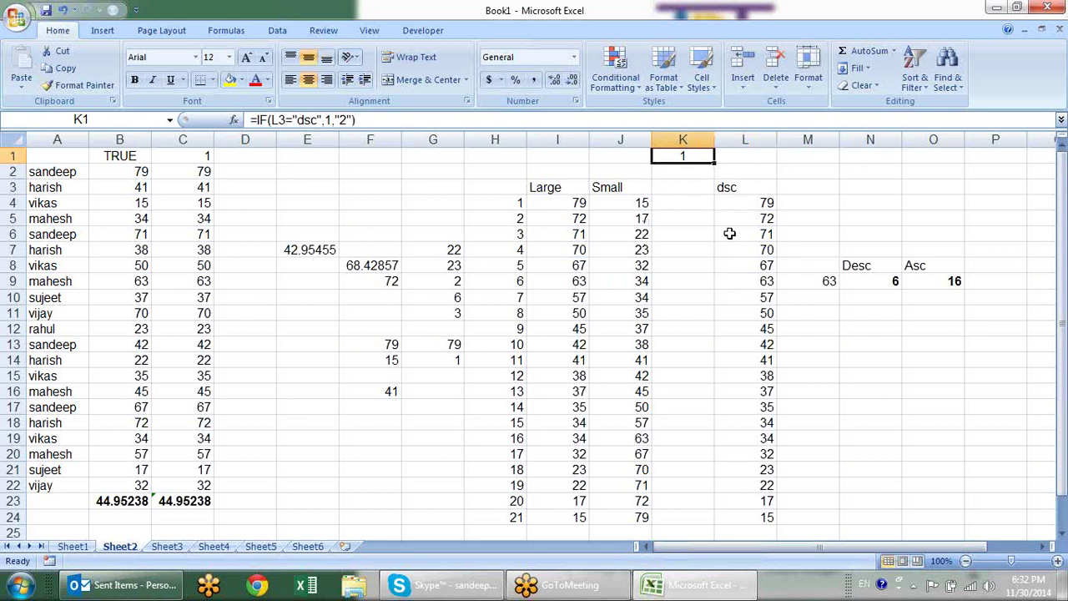
{"action": "left_click", "coordinate": [728, 232]}
{"action": "left_click_drag", "start_coordinate": [745, 328], "coordinate": [746, 339]}
{"action": "left_click", "coordinate": [751, 406]}
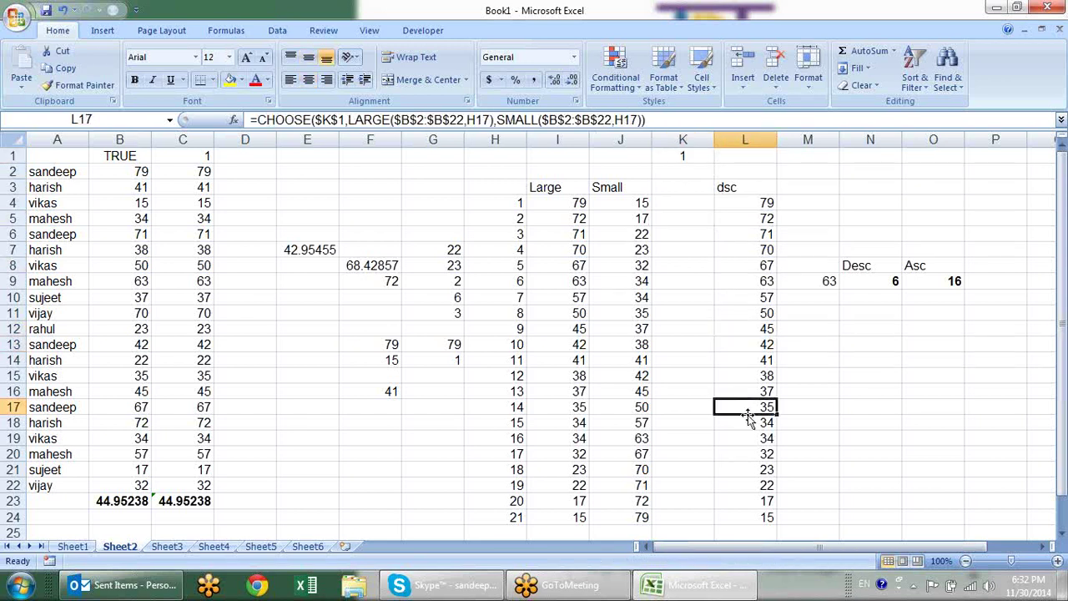
{"action": "left_click", "coordinate": [754, 501]}
{"action": "left_click", "coordinate": [753, 282]}
{"action": "left_click", "coordinate": [755, 235]}
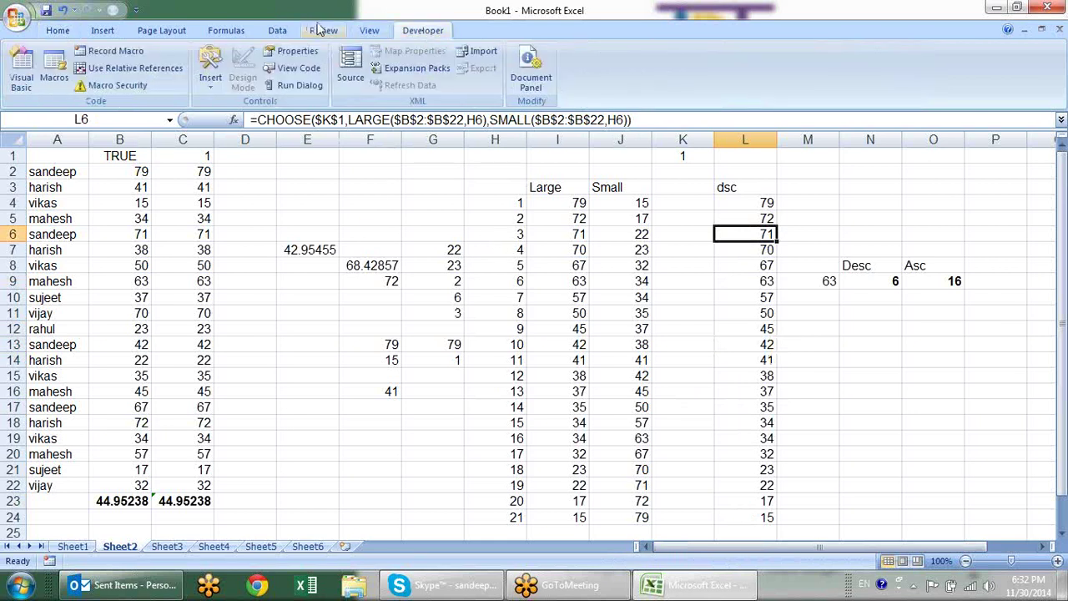
- Browse the Statistical functions list under More Functions on the Formulas ribbon
{"action": "left_click", "coordinate": [225, 30]}
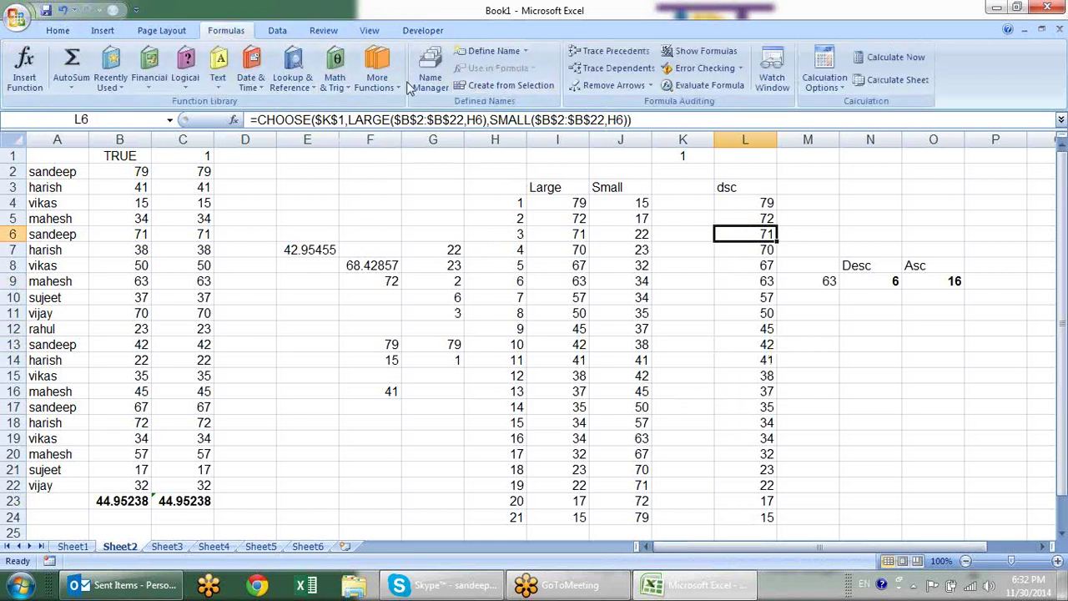
{"action": "left_click", "coordinate": [376, 71]}
{"action": "mouse_move", "coordinate": [399, 104]}
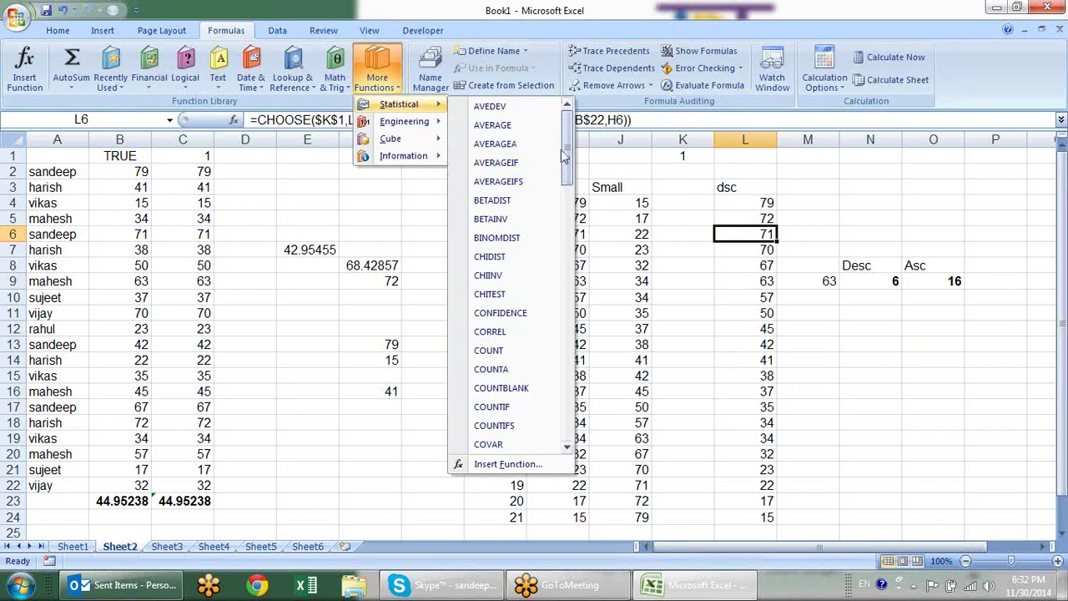
{"action": "mouse_move", "coordinate": [568, 159]}
{"action": "left_mouse_down"}
{"action": "mouse_move", "coordinate": [565, 380]}
{"action": "mouse_move", "coordinate": [576, 421]}
{"action": "left_mouse_up"}
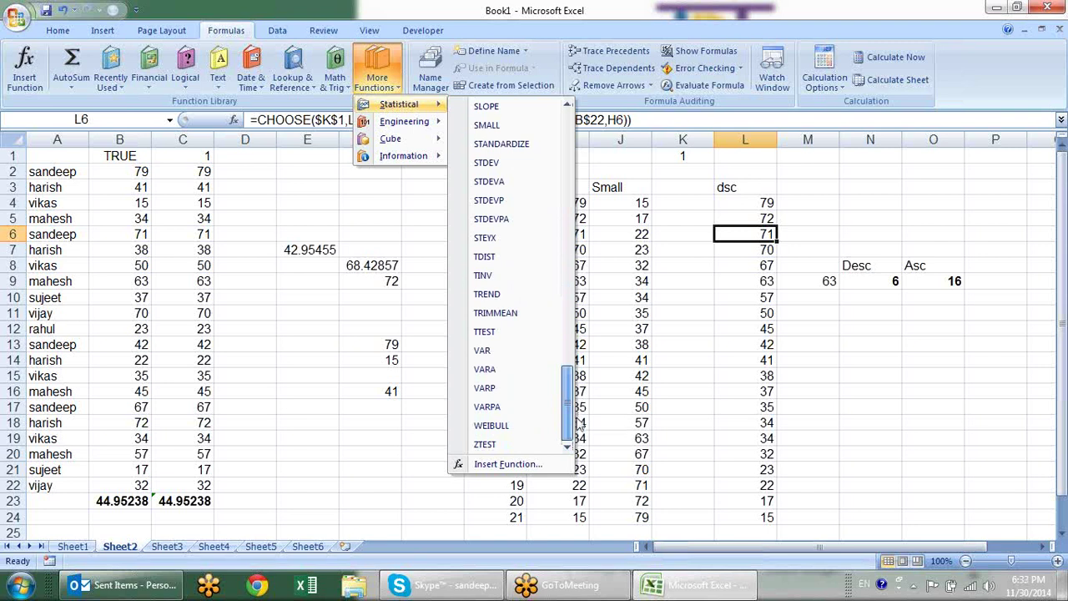
{"action": "left_click_drag", "start_coordinate": [578, 424], "coordinate": [576, 329]}
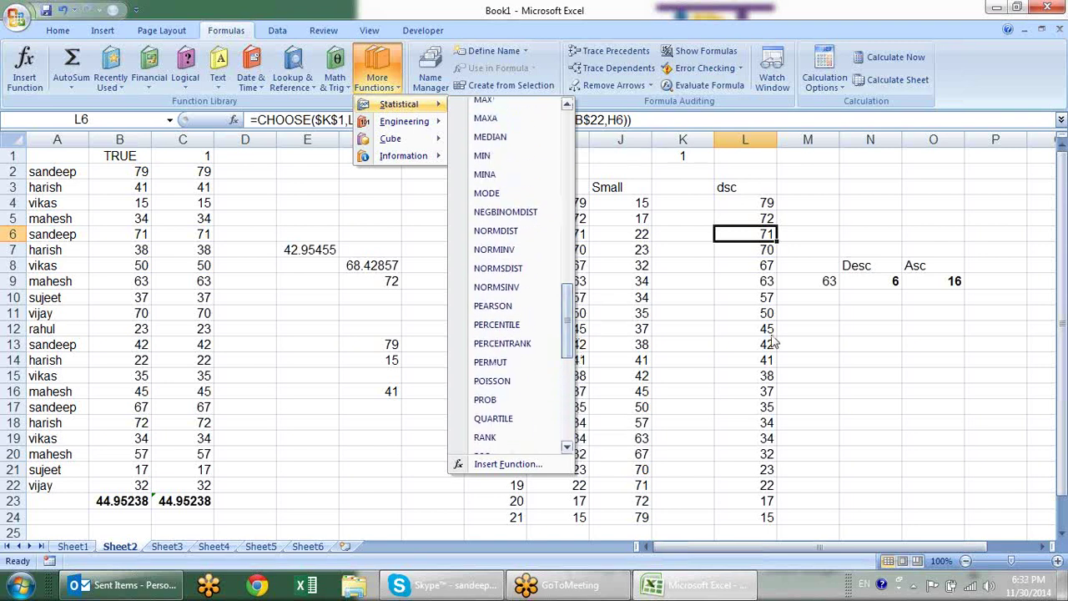
{"action": "key", "text": "Escape"}
{"action": "key", "text": "Escape"}
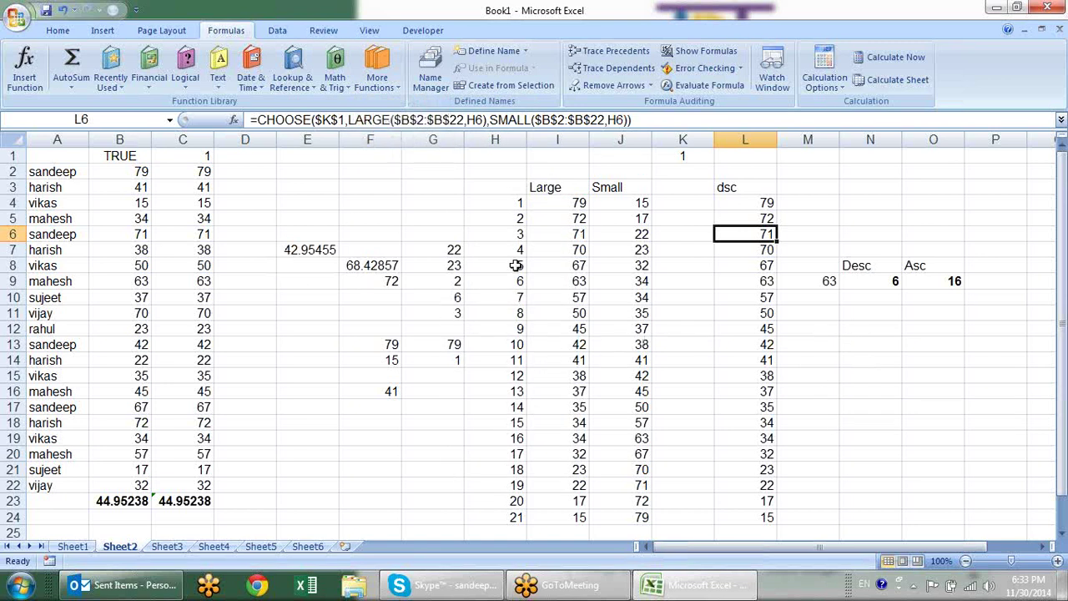
{"action": "scroll", "coordinate": [516, 254], "scroll_direction": "down", "scroll_amount": 2}
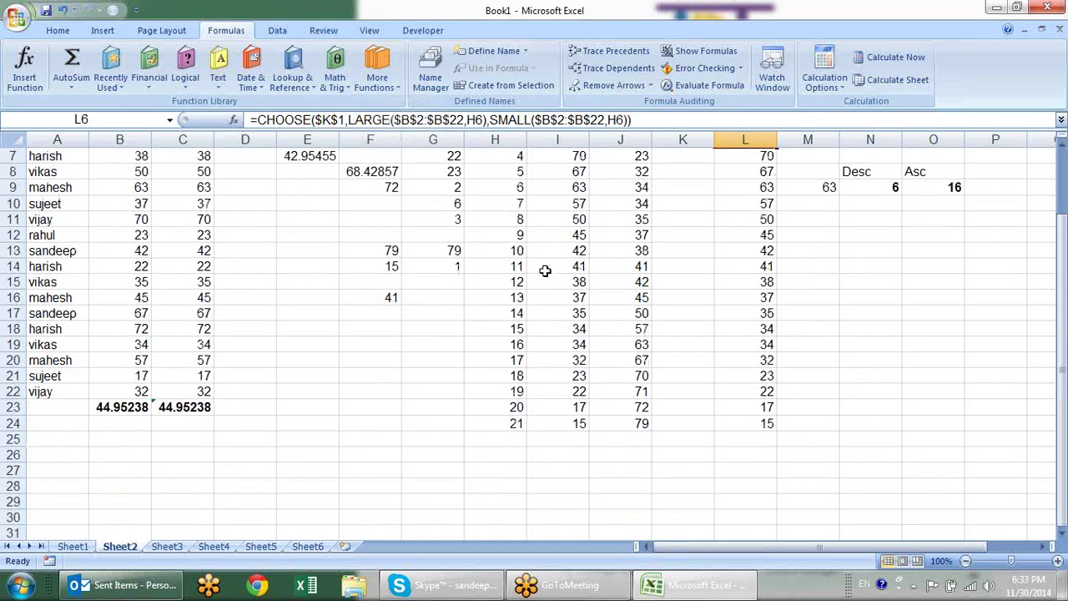
{"action": "scroll", "coordinate": [544, 270], "scroll_direction": "up", "scroll_amount": 2}
- Look through the other function categories, then move to the empty Sheet3
{"action": "left_click", "coordinate": [390, 80]}
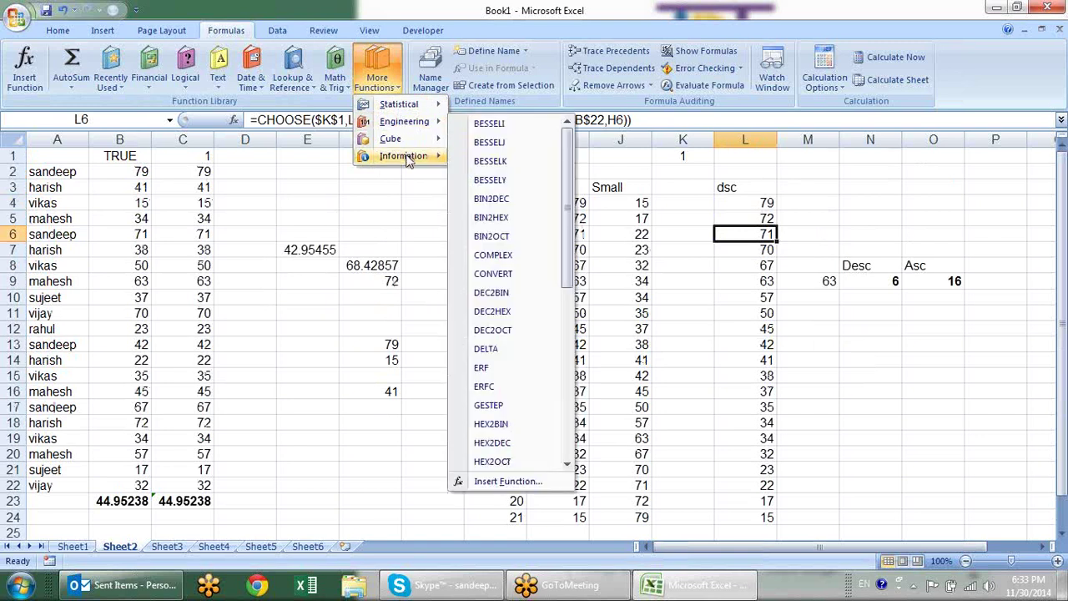
{"action": "mouse_move", "coordinate": [404, 157]}
{"action": "left_click", "coordinate": [312, 376]}
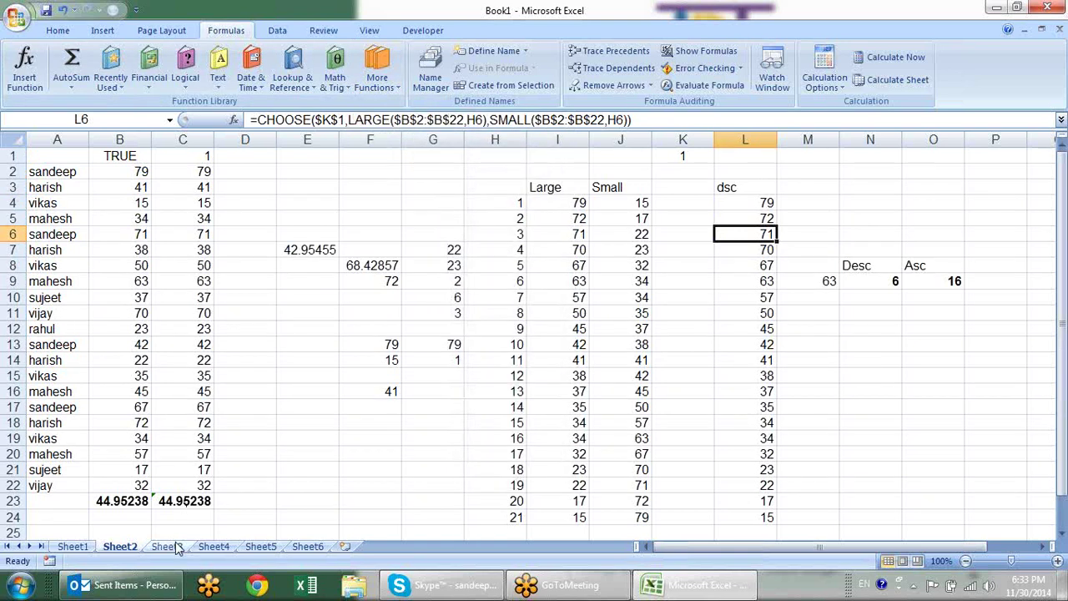
{"action": "left_click", "coordinate": [167, 546]}
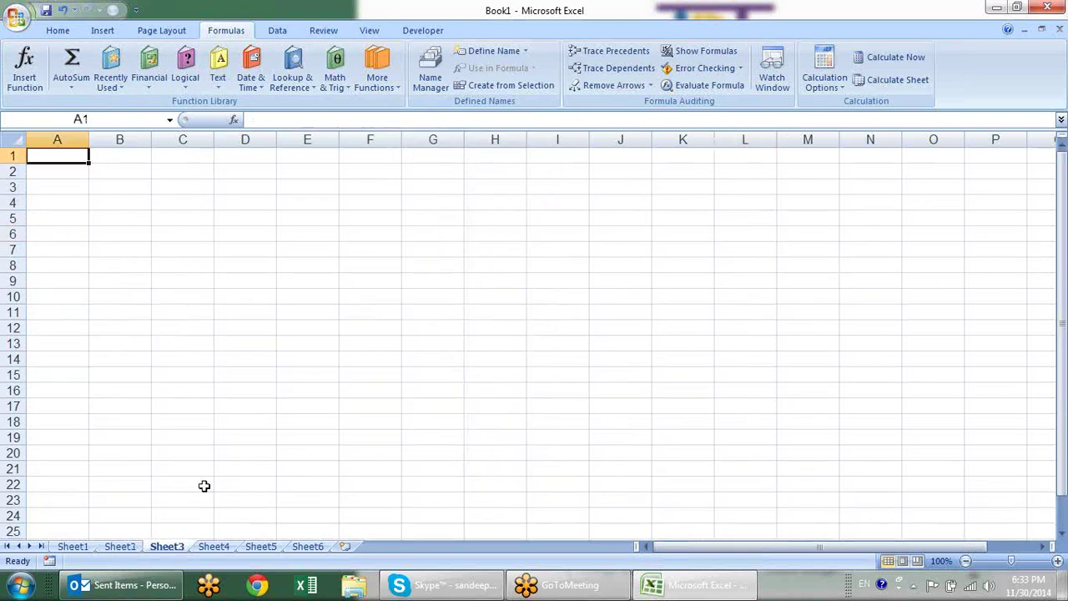
- Enter =CELL("address",E2) in B2 so it displays $E$2
{"action": "left_click", "coordinate": [115, 168]}
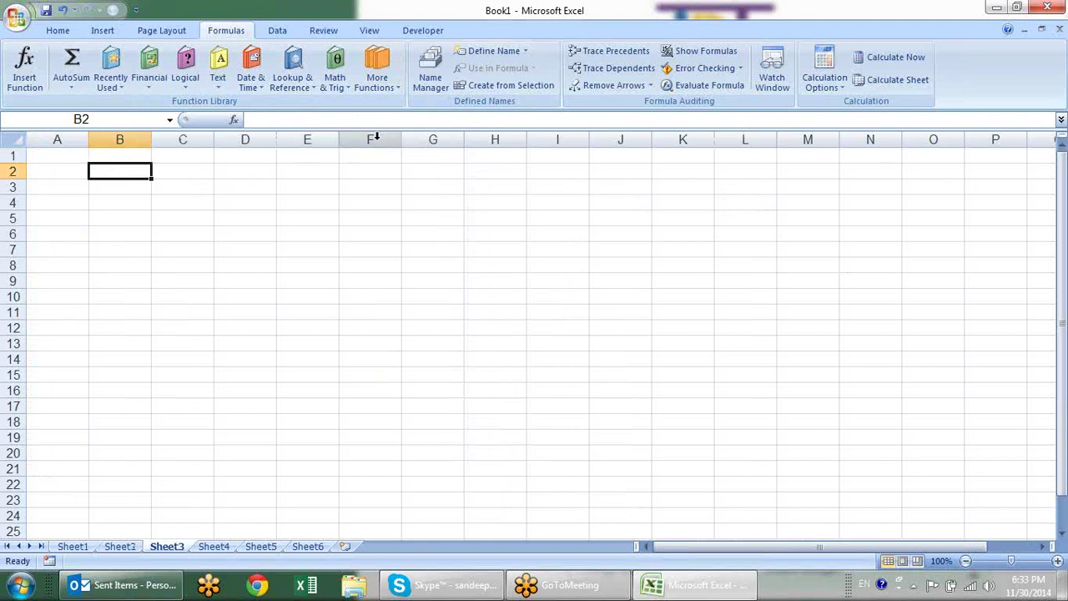
{"action": "left_click", "coordinate": [376, 83]}
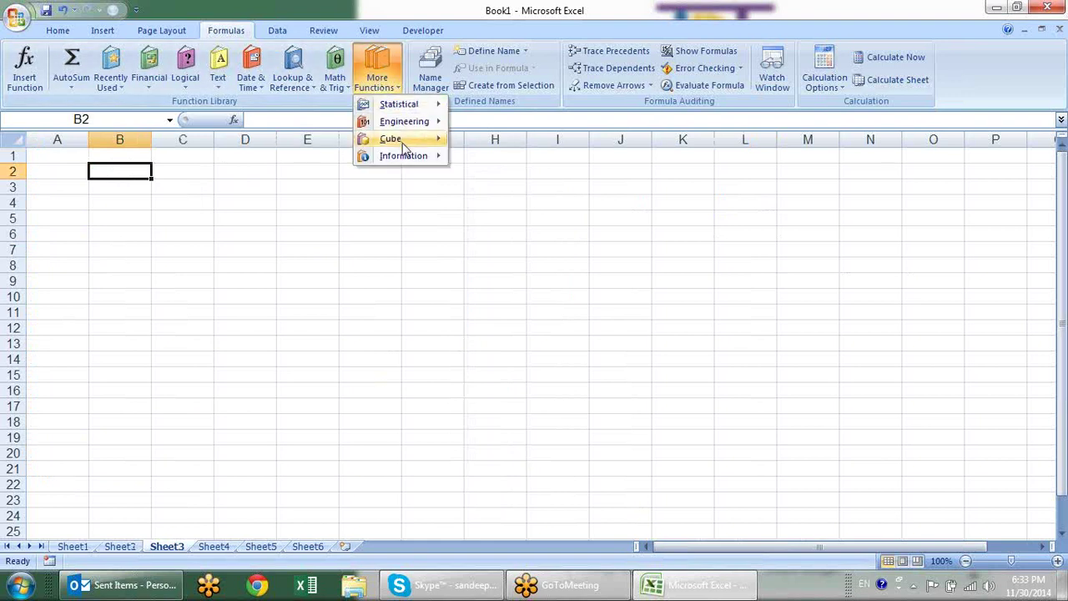
{"action": "mouse_move", "coordinate": [403, 156]}
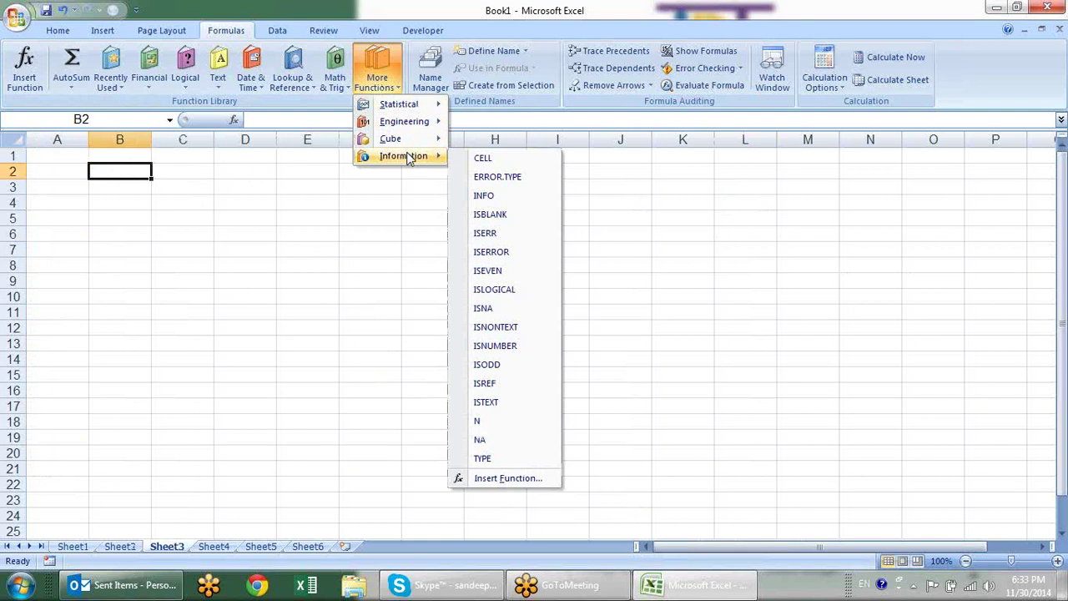
{"action": "left_click", "coordinate": [173, 167]}
{"action": "type", "text": "=ce"}
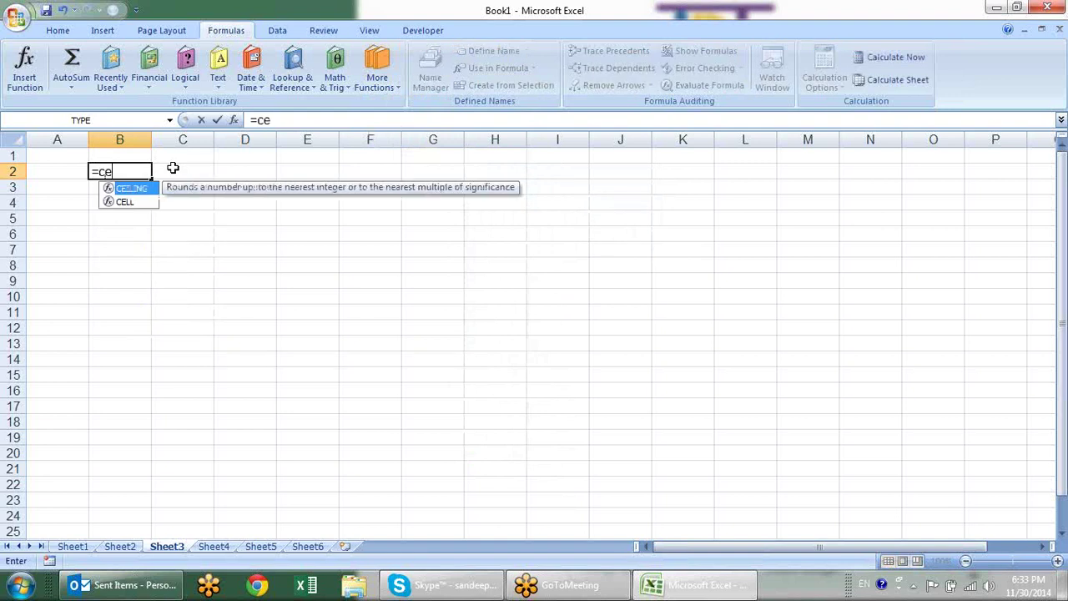
{"action": "type", "text": "l"}
{"action": "key", "text": "Tab"}
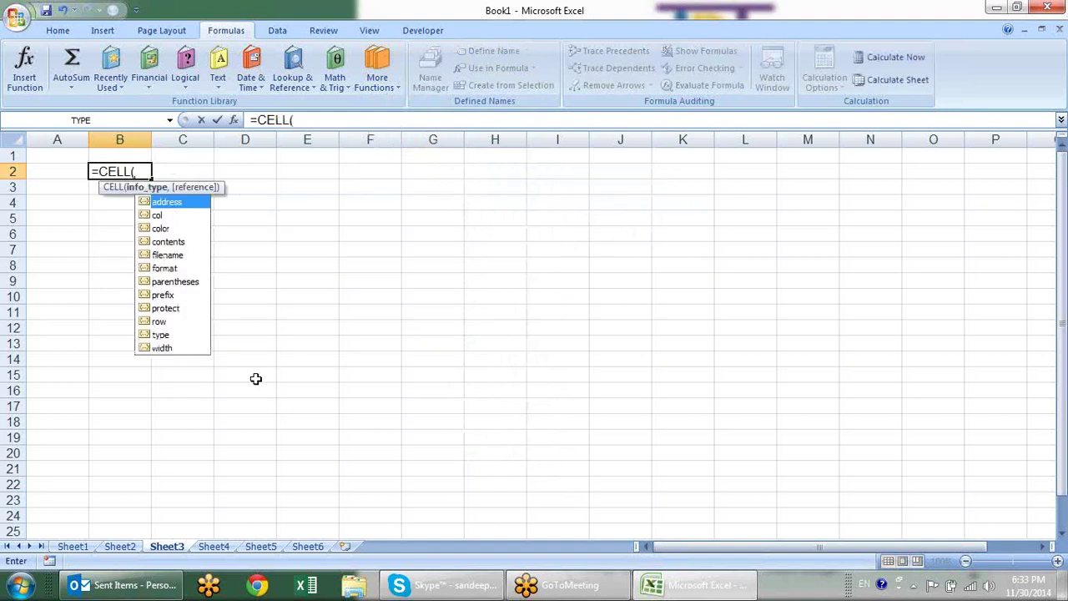
{"action": "key", "text": "Tab"}
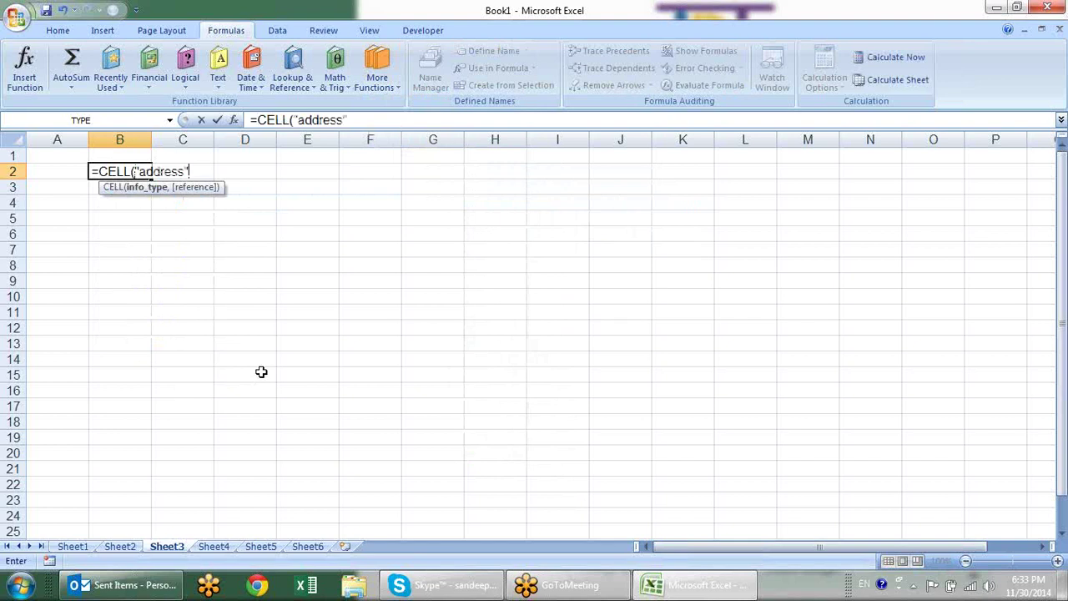
{"action": "type", "text": ","}
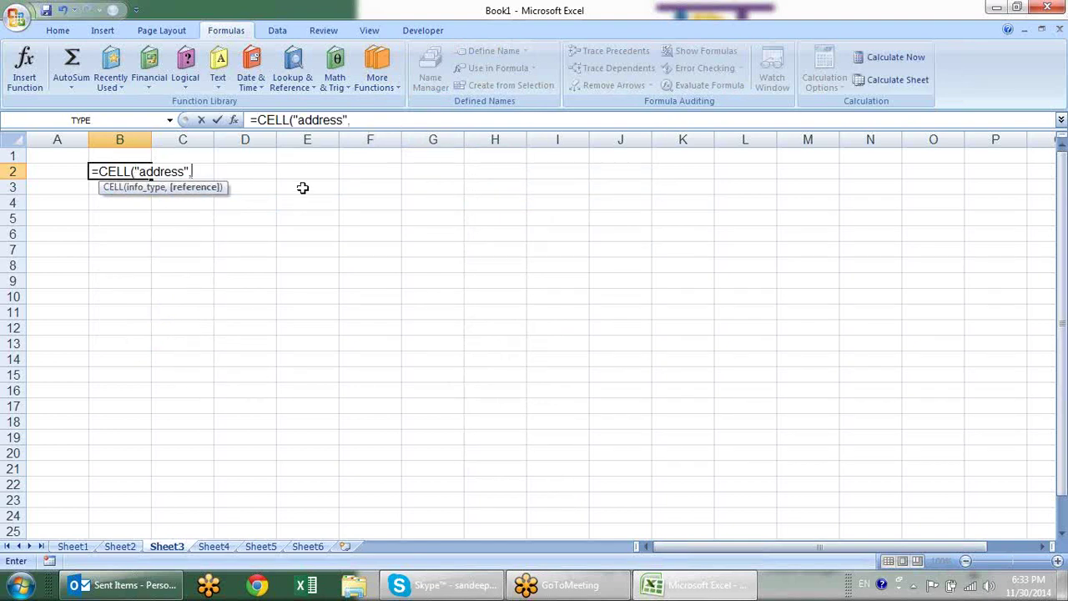
{"action": "left_click", "coordinate": [307, 171]}
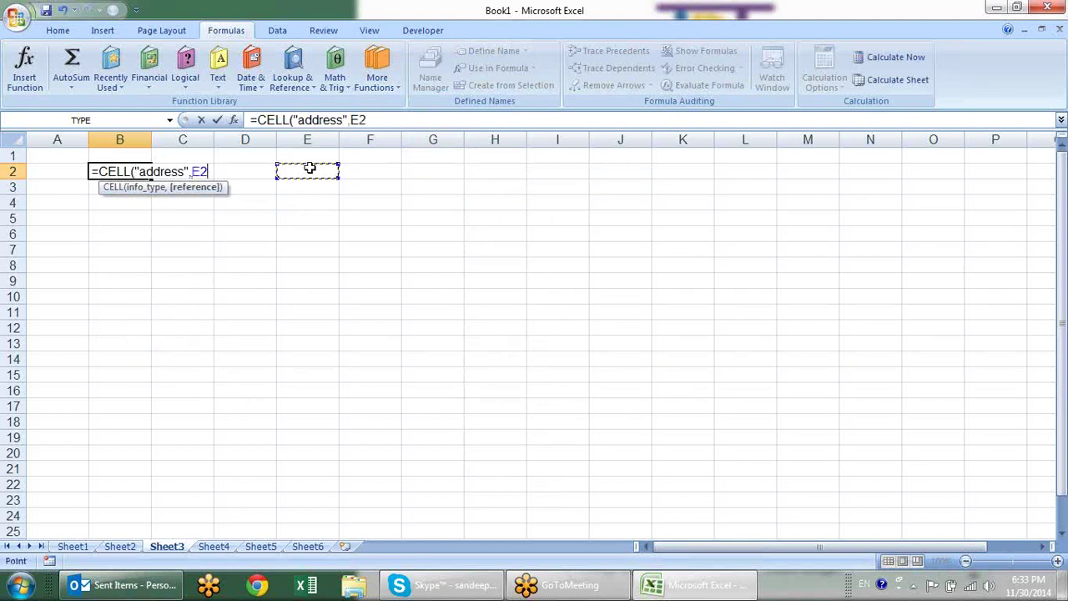
{"action": "type", "text": ")"}
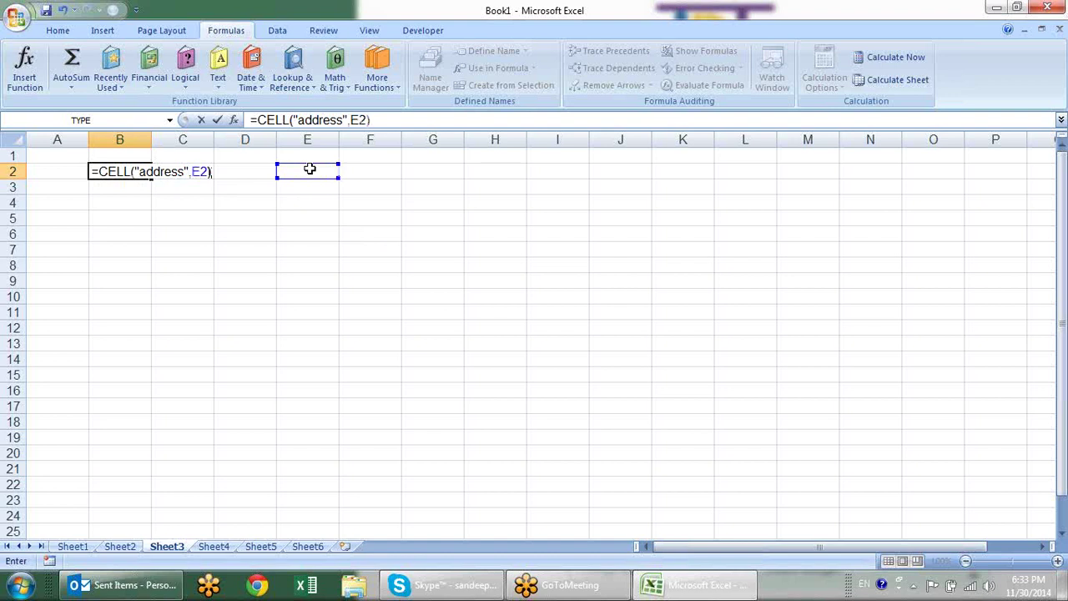
{"action": "key", "text": "Return"}
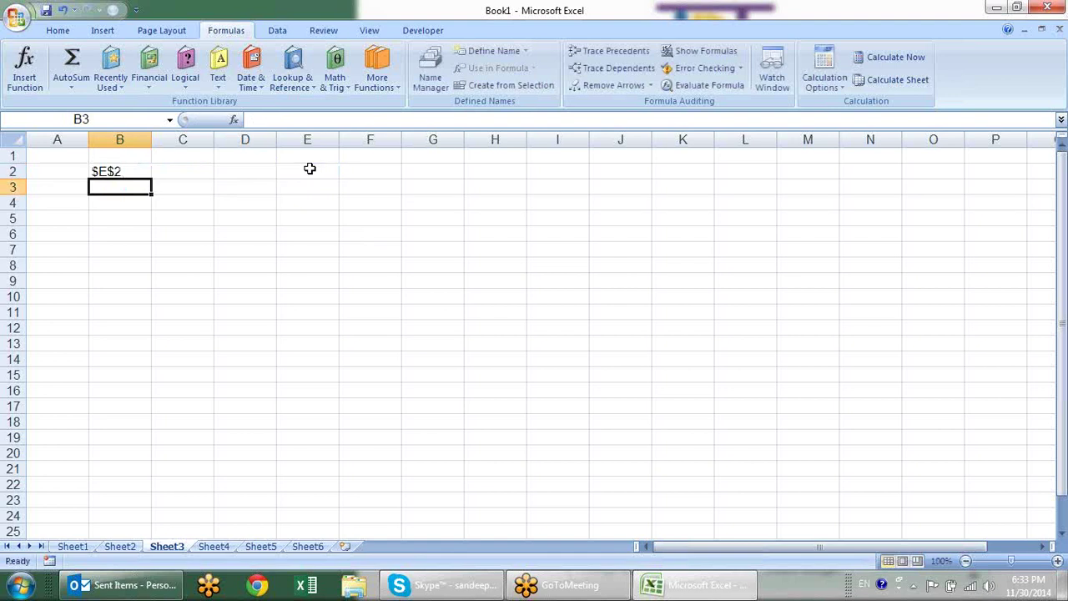
- Enter =CELL("col",E2) in B3, returning 5
{"action": "type", "text": "="}
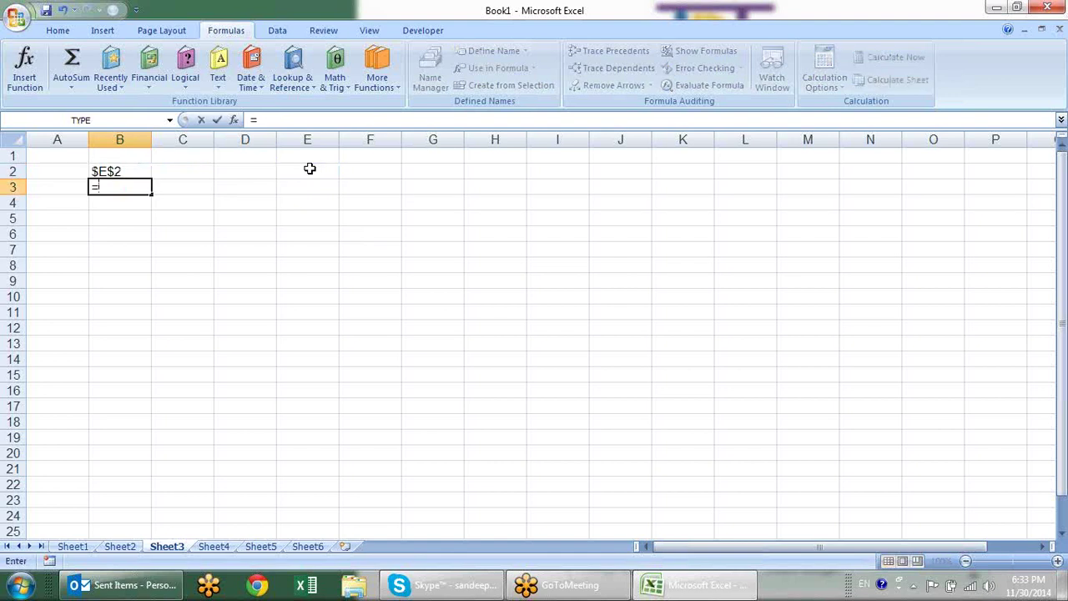
{"action": "type", "text": "cell"}
{"action": "key", "text": "Tab"}
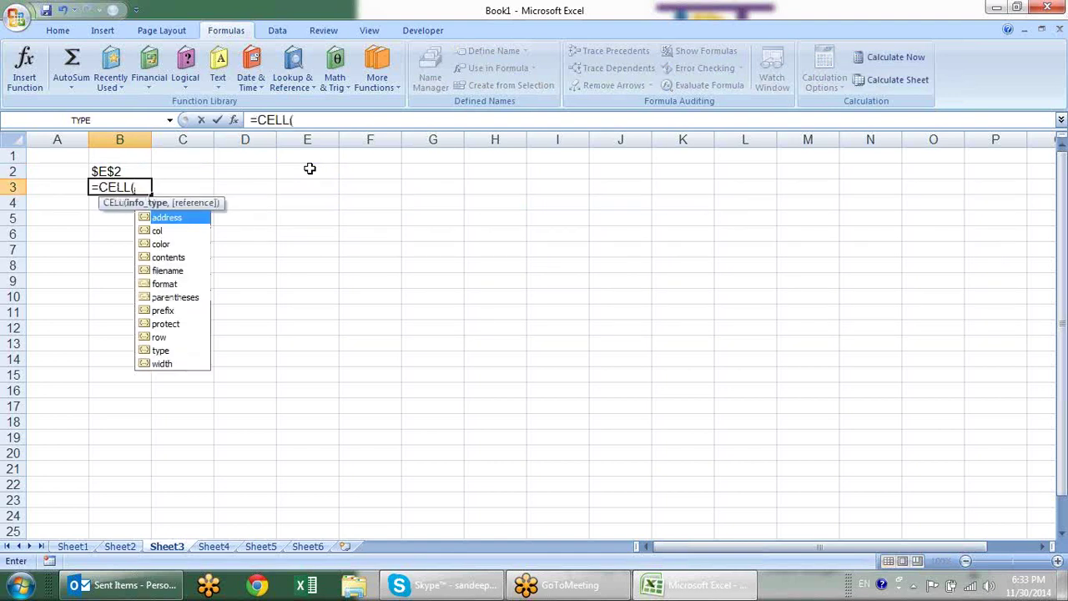
{"action": "key", "text": "Down"}
{"action": "key", "text": "Tab"}
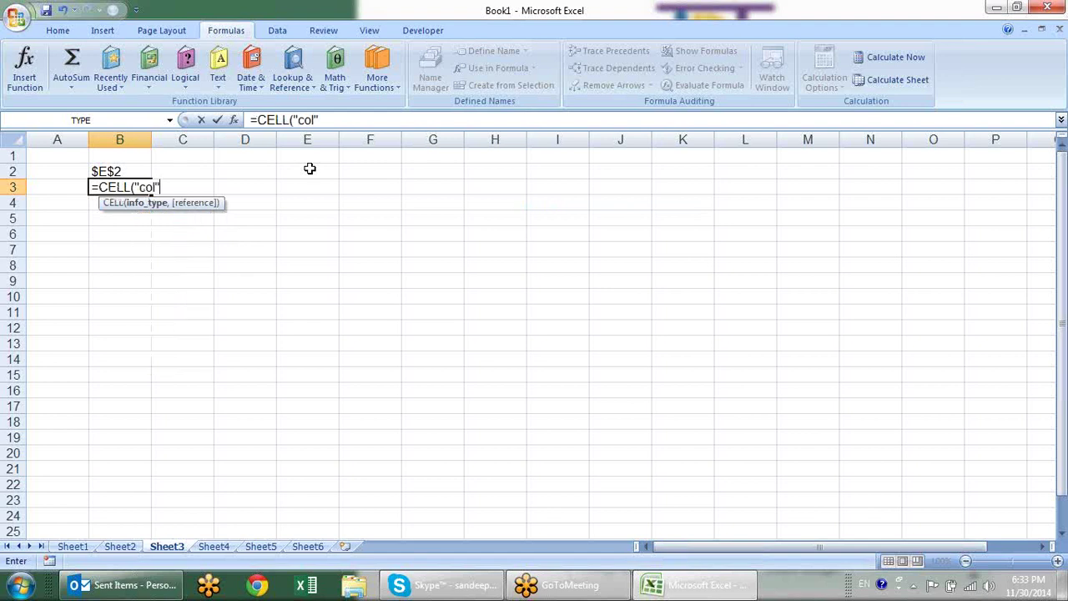
{"action": "type", "text": ","}
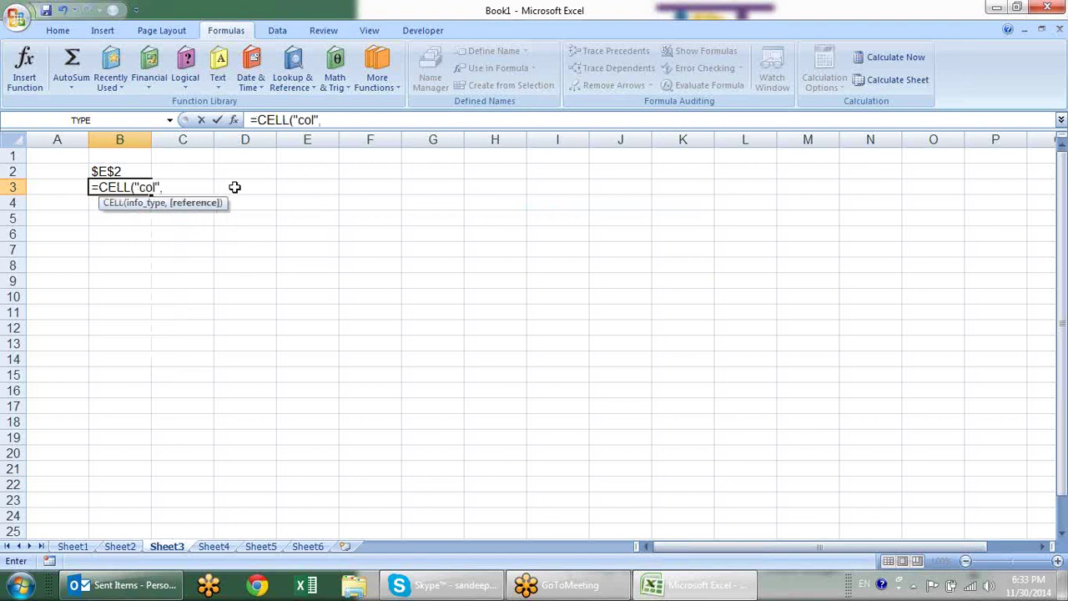
{"action": "left_click", "coordinate": [294, 174]}
{"action": "key", "text": "Return"}
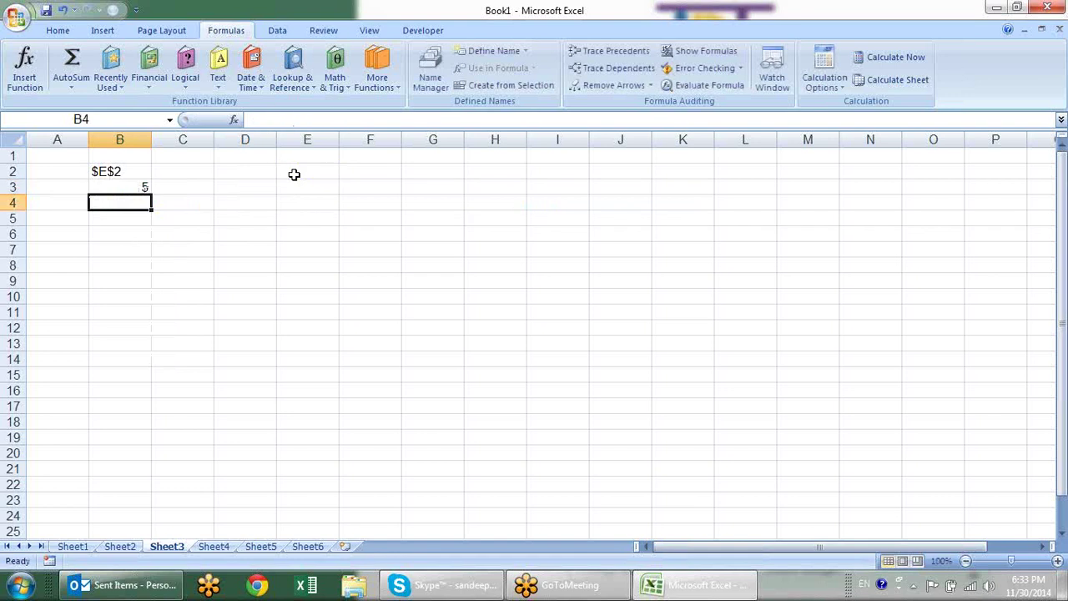
- Enter =CELL("color",Sheet1!B19) in B4, returning 1
{"action": "type", "text": "=ce"}
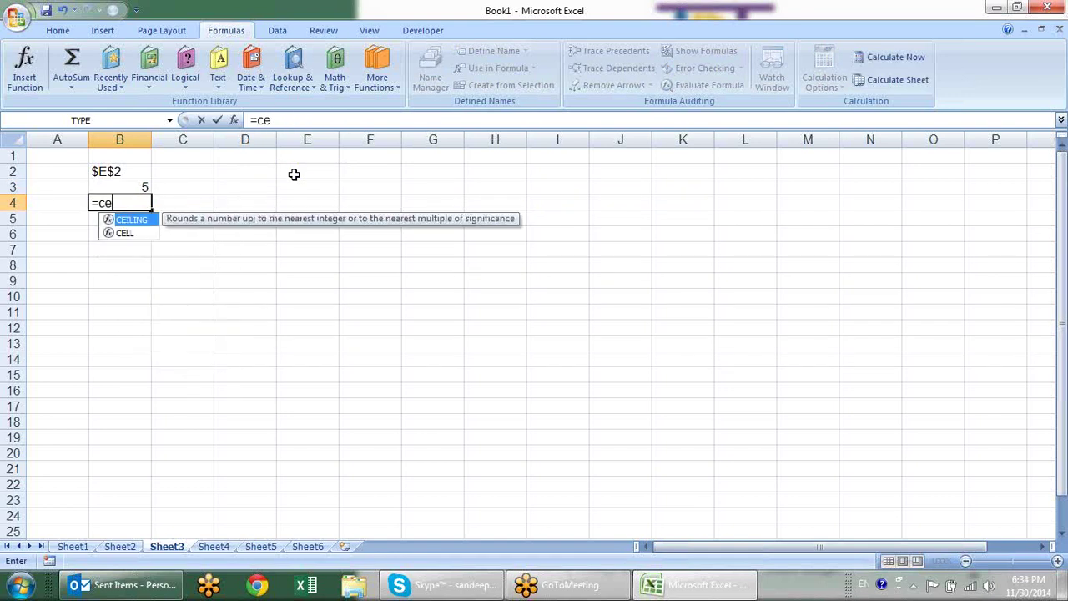
{"action": "key", "text": "Down"}
{"action": "key", "text": "Tab"}
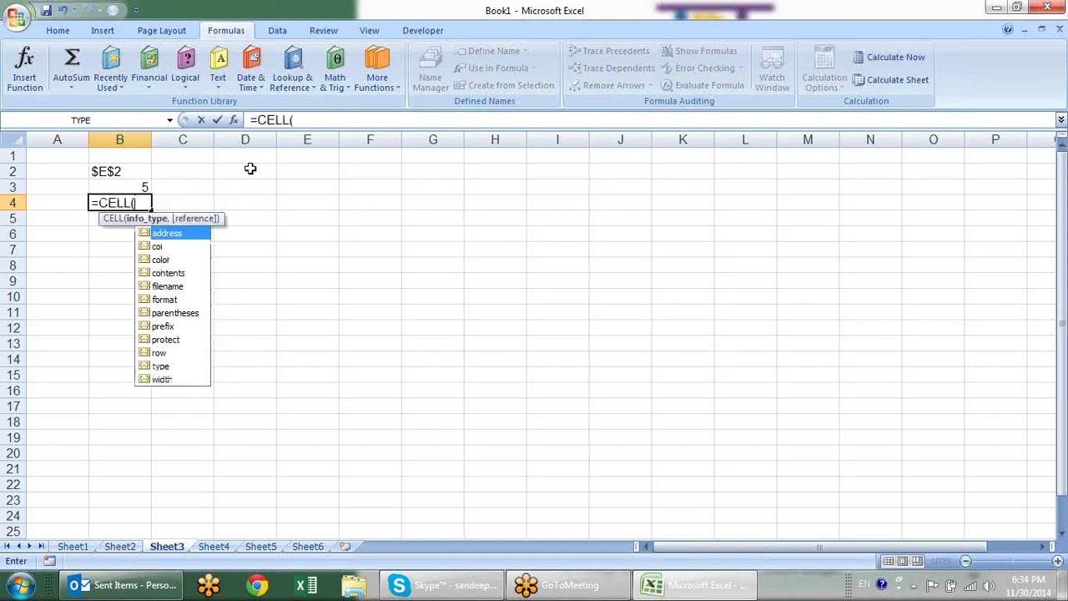
{"action": "double_click", "coordinate": [178, 259]}
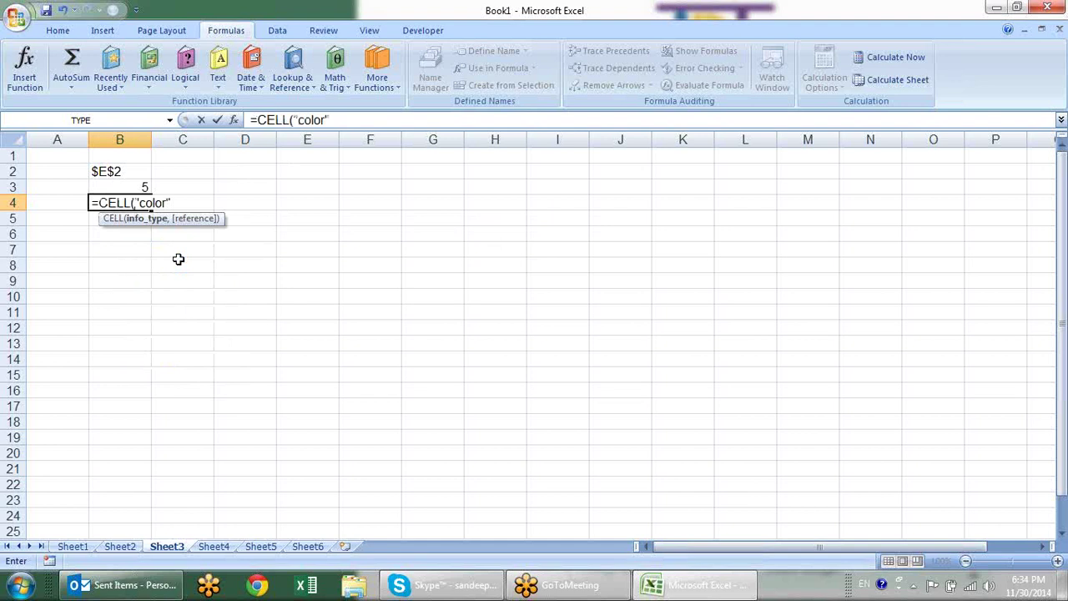
{"action": "type", "text": ","}
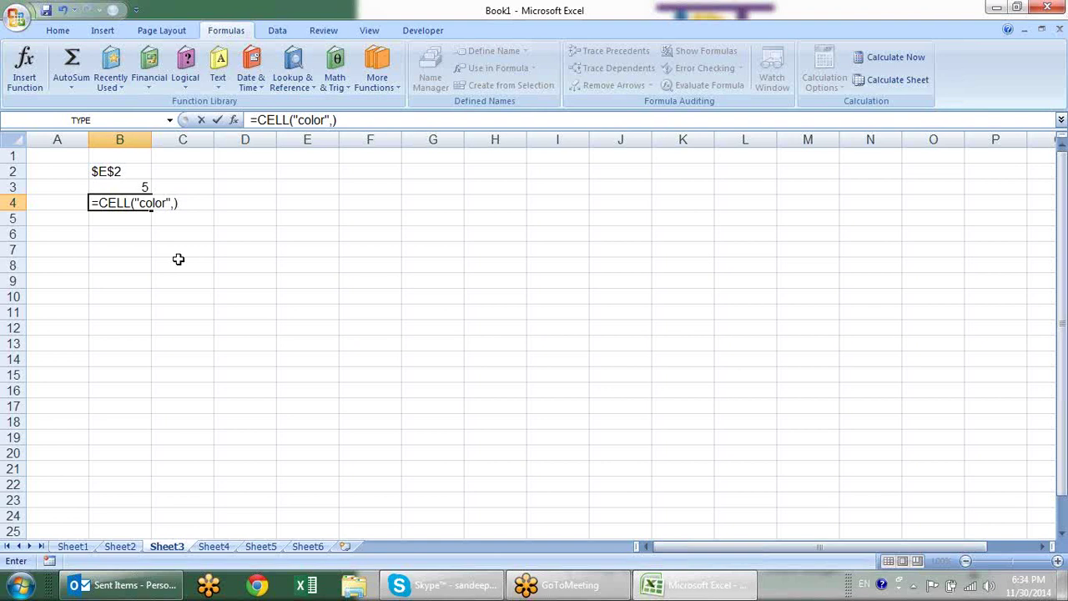
{"action": "left_click", "coordinate": [73, 547]}
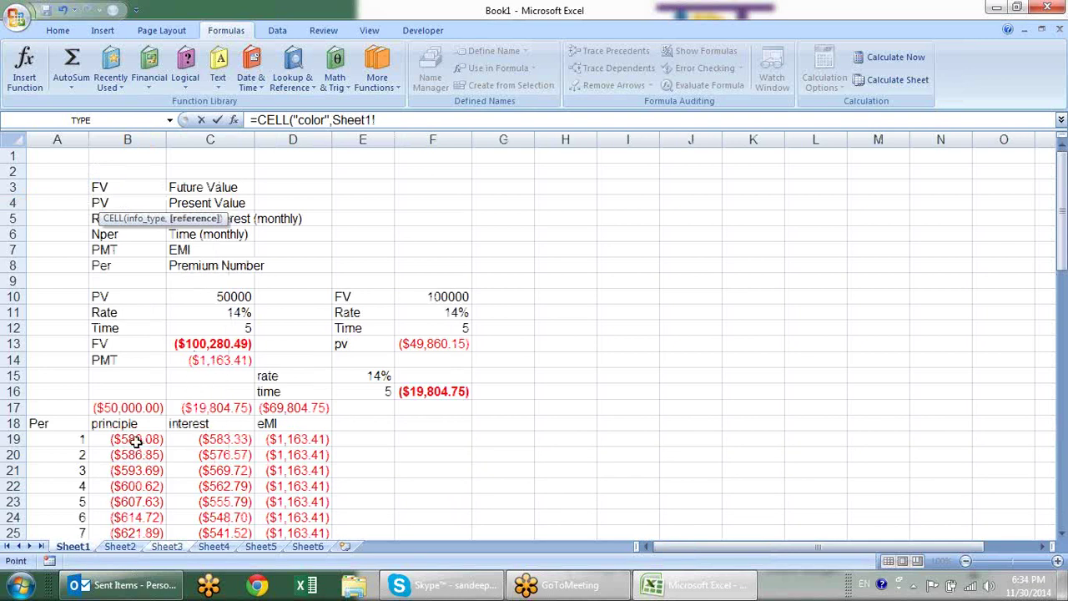
{"action": "left_click", "coordinate": [136, 441]}
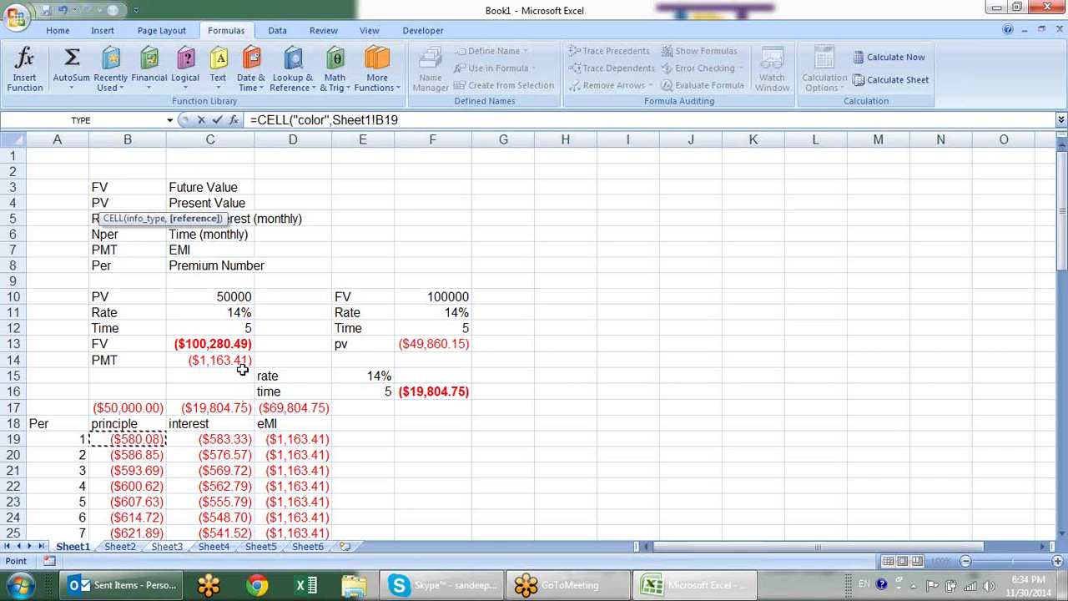
{"action": "key", "text": "Return"}
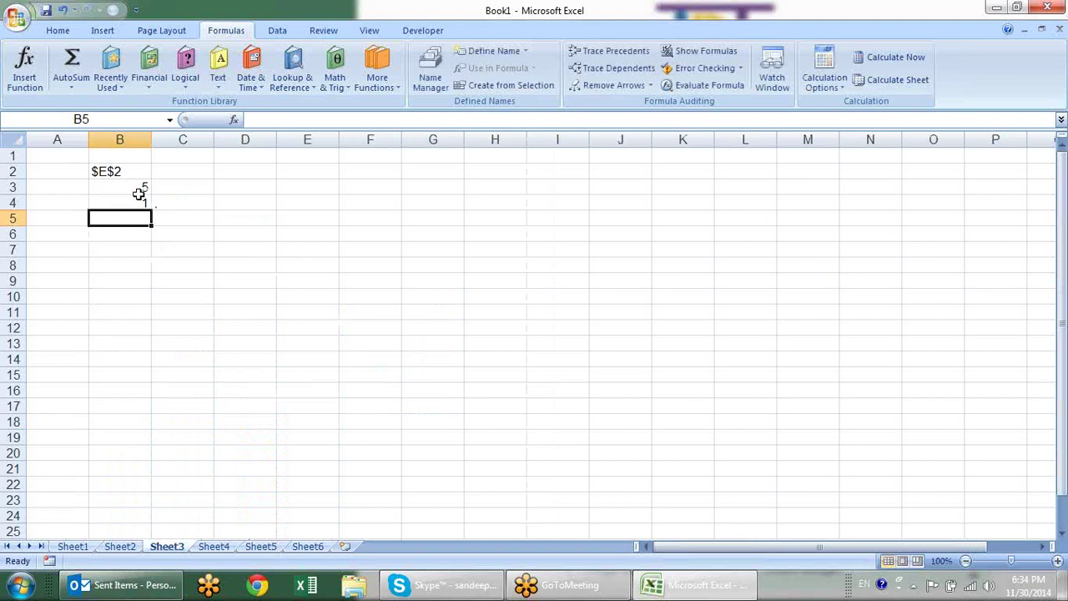
- Enter =CELL("contents",E4) in B5
{"action": "left_click", "coordinate": [138, 205]}
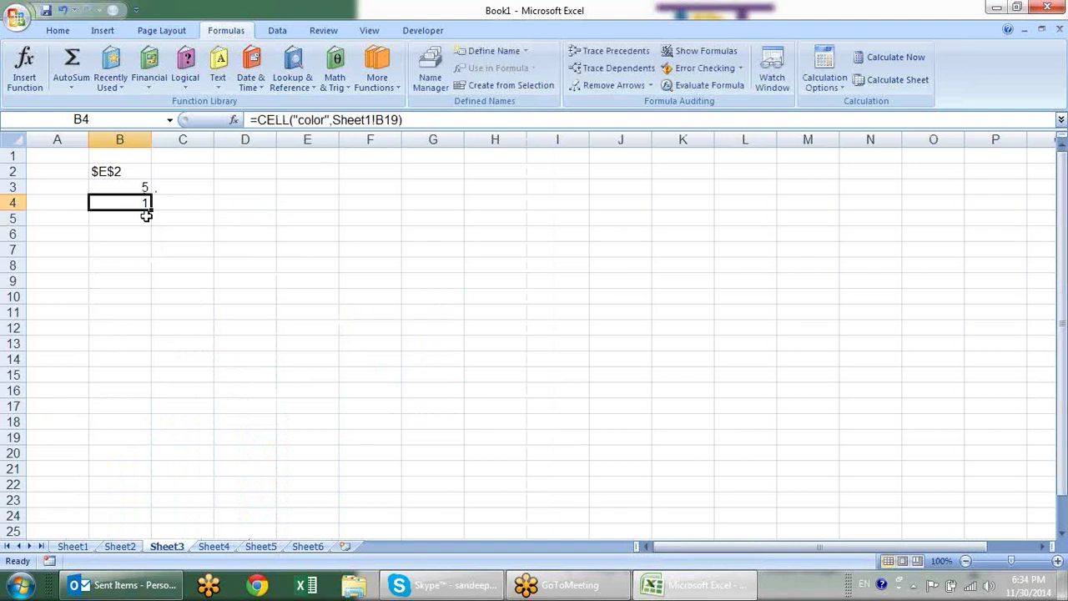
{"action": "left_click", "coordinate": [145, 220]}
{"action": "type", "text": "=ce"}
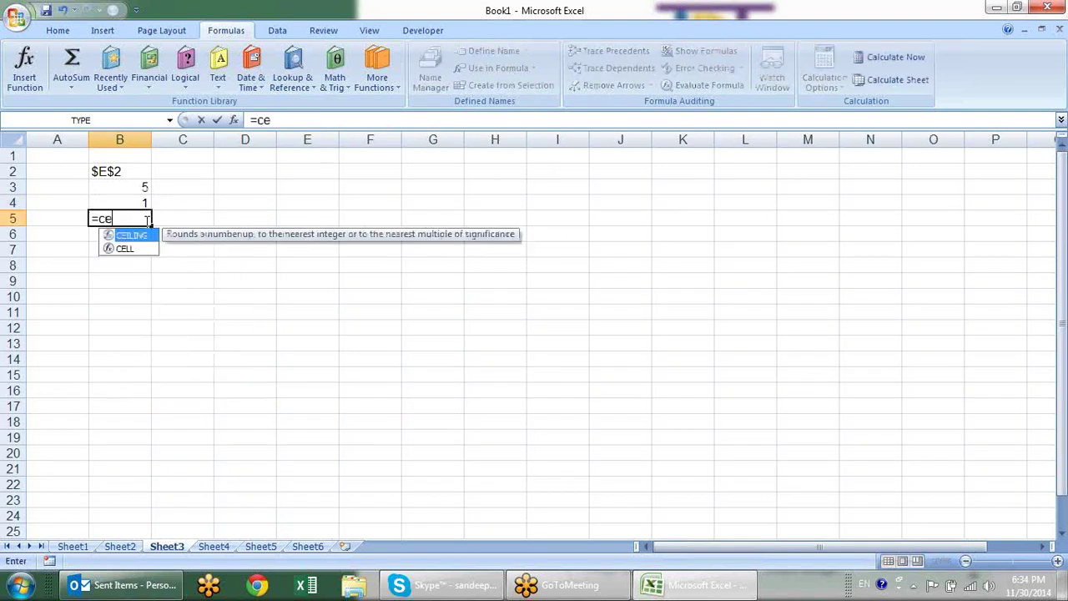
{"action": "key", "text": "Down"}
{"action": "key", "text": "Tab"}
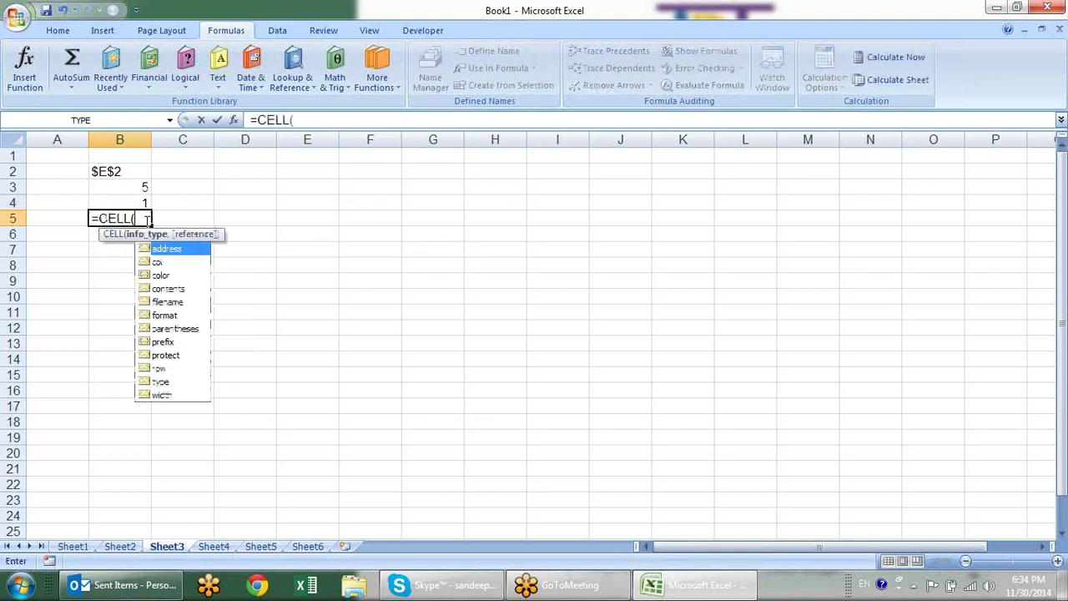
{"action": "key", "text": "Down"}
{"action": "key", "text": "Down"}
{"action": "key", "text": "Down"}
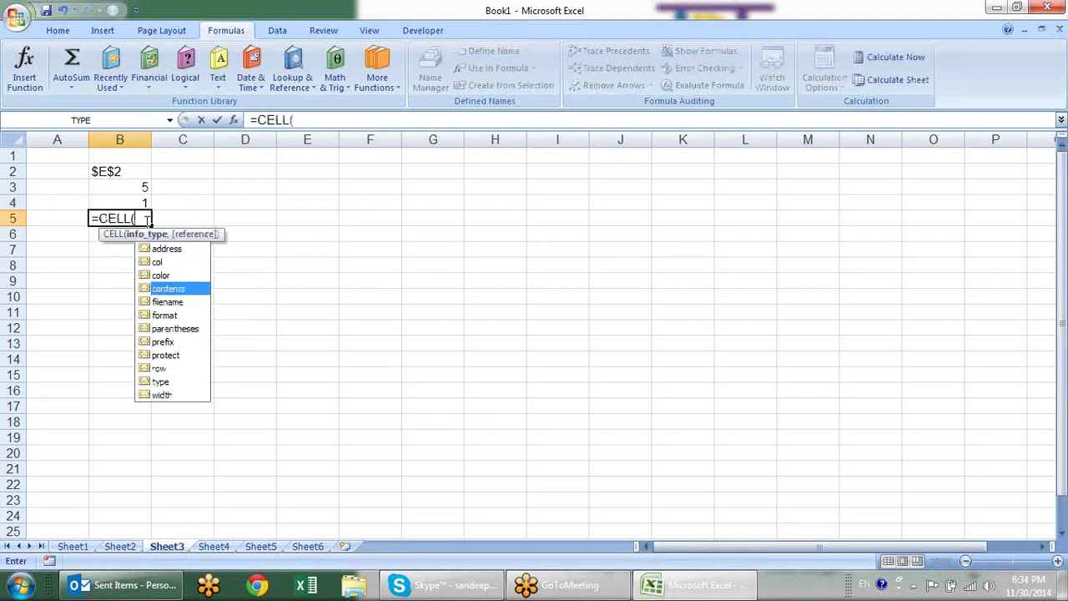
{"action": "key", "text": "Tab"}
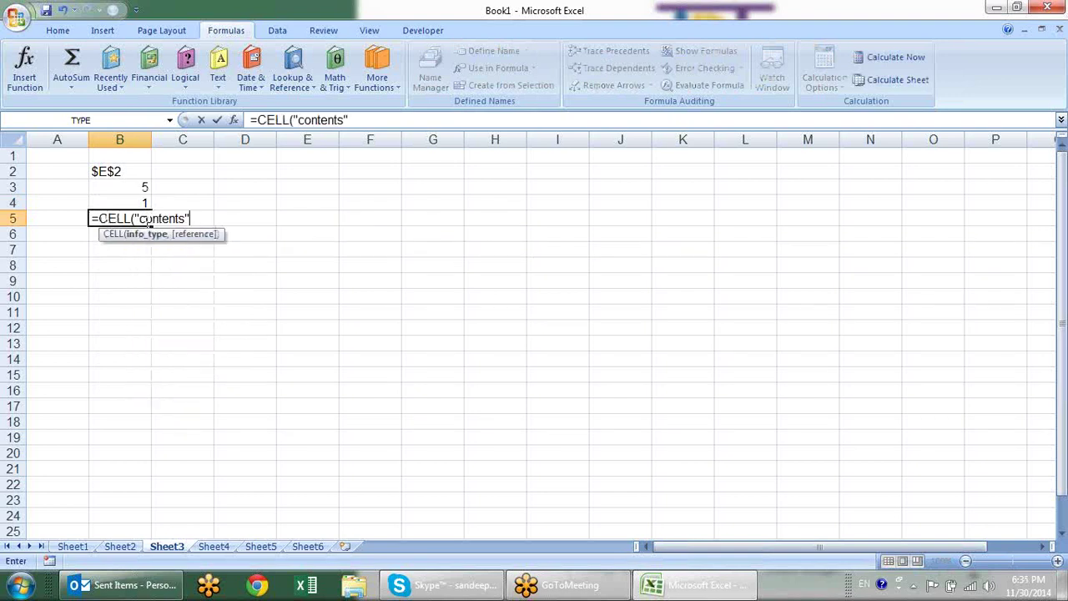
{"action": "type", "text": ","}
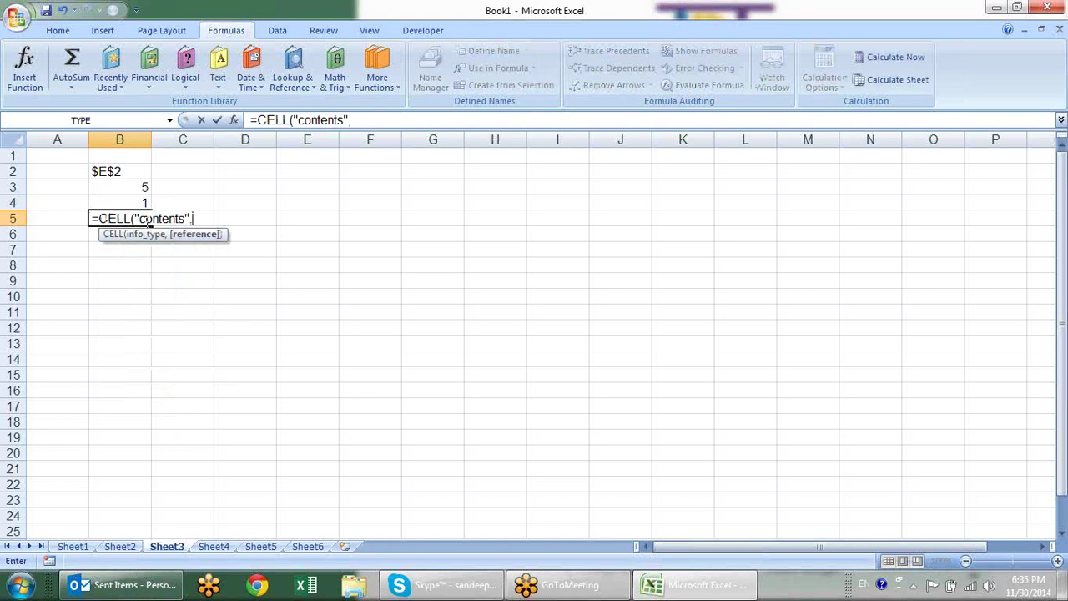
{"action": "left_click", "coordinate": [300, 199]}
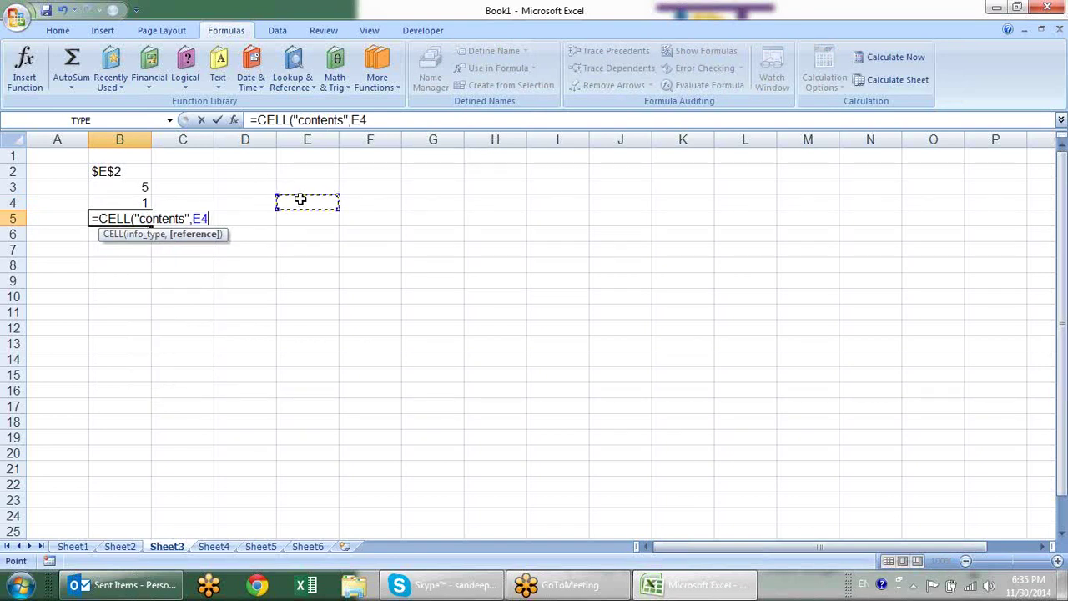
{"action": "type", "text": ")"}
{"action": "key", "text": "Return"}
- Type a person's name into E4 so B5 displays it
{"action": "left_click", "coordinate": [297, 190]}
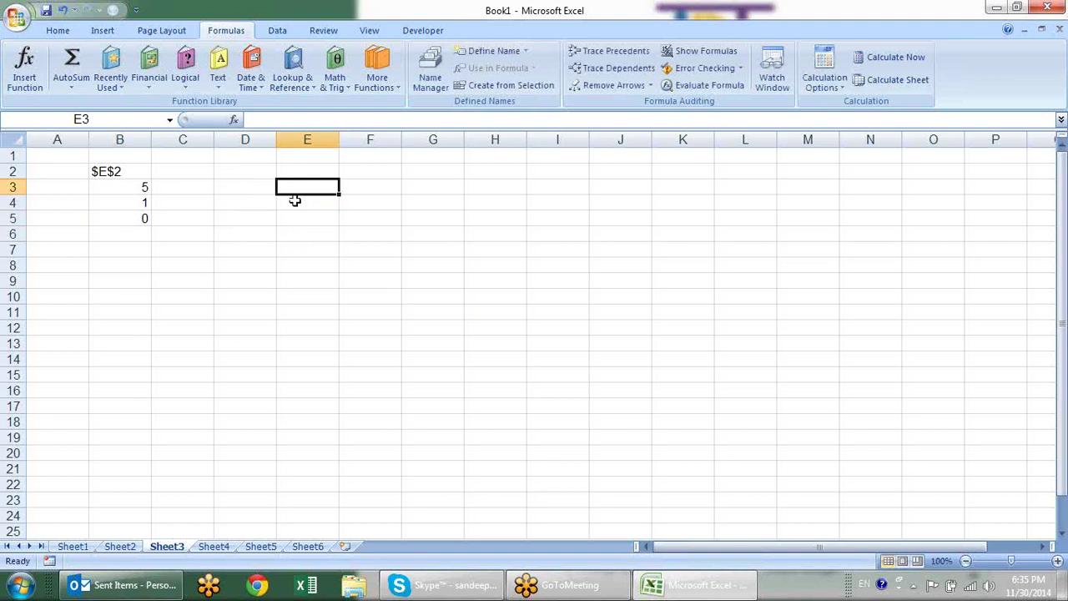
{"action": "left_click", "coordinate": [294, 201]}
{"action": "type", "text": "sandeep"}
{"action": "key", "text": "Return"}
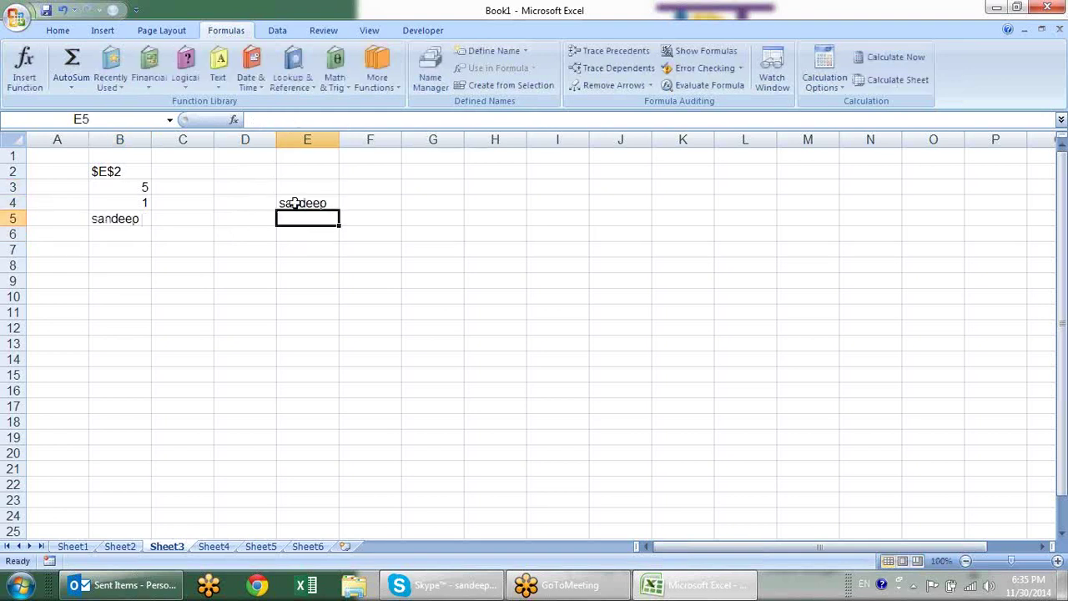
{"action": "left_click", "coordinate": [112, 205]}
- Enter =CELL("filename") in B6 to show the workbook's path
{"action": "left_click", "coordinate": [117, 221]}
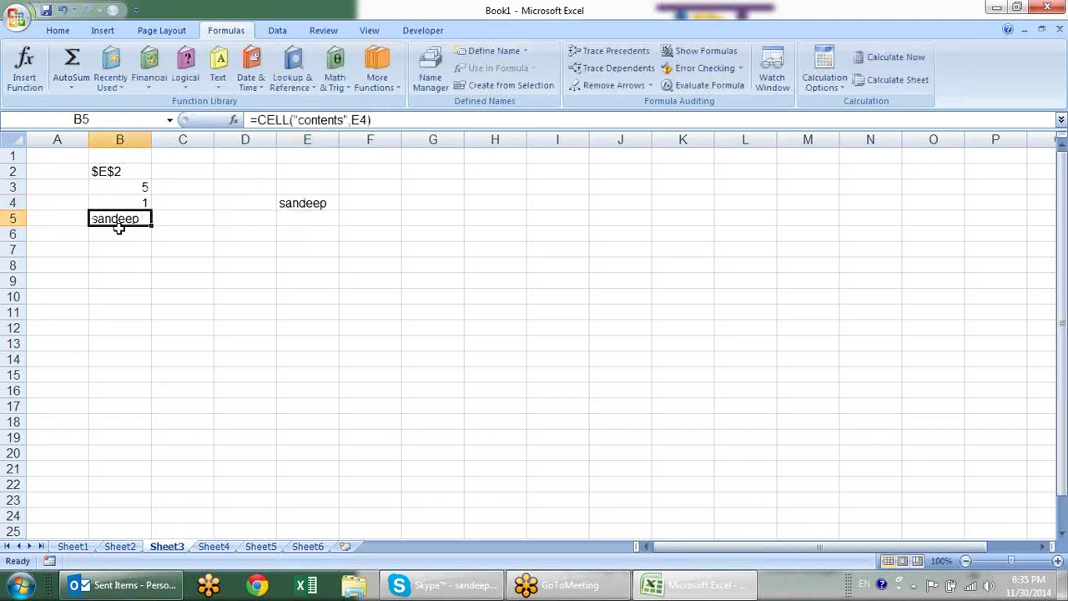
{"action": "left_click", "coordinate": [127, 240]}
{"action": "type", "text": "="}
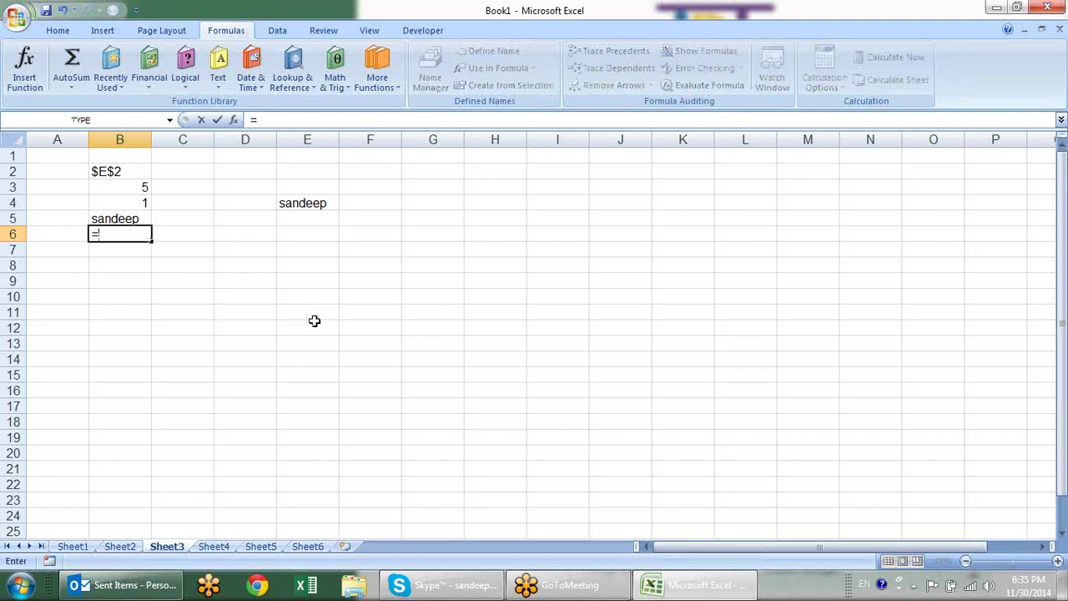
{"action": "type", "text": "cell"}
{"action": "key", "text": "Tab"}
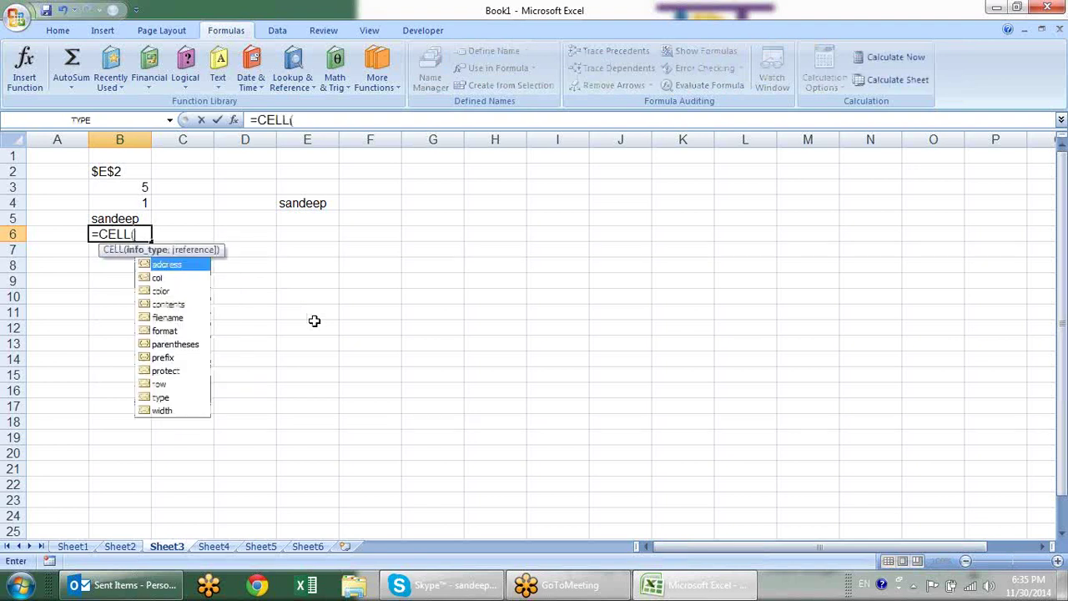
{"action": "left_click", "coordinate": [187, 321]}
{"action": "double_click", "coordinate": [187, 322]}
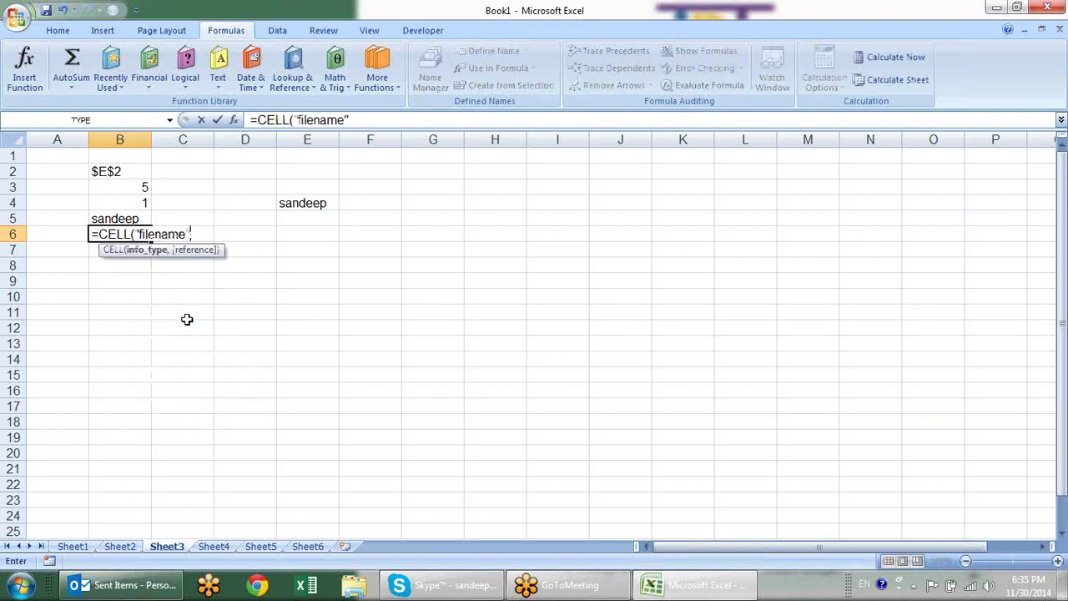
{"action": "key", "text": "Return"}
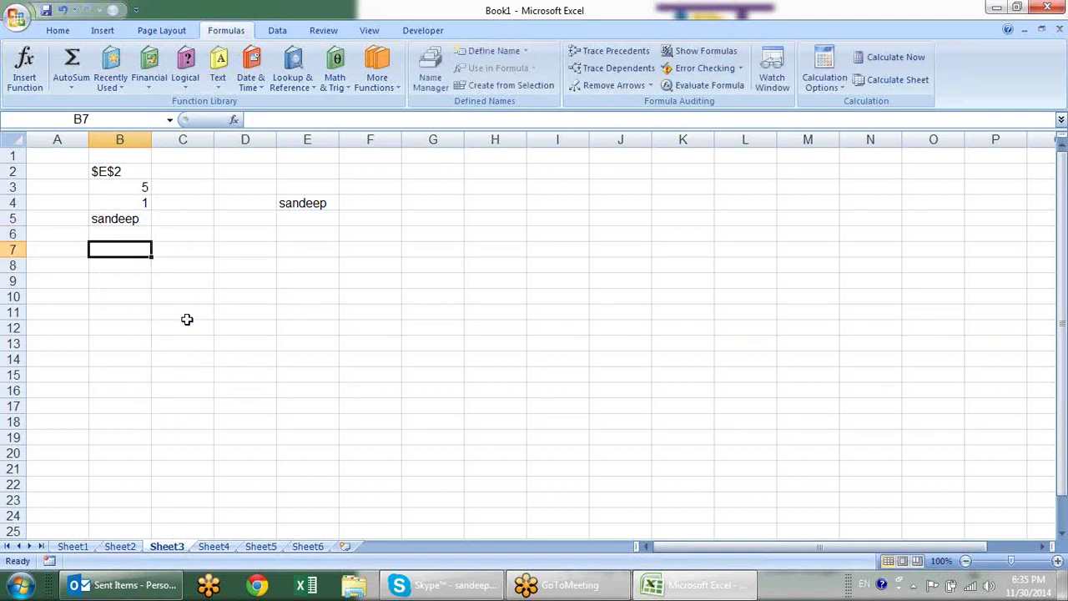
{"action": "key", "text": "Up"}
- Save the workbook as 'financial statics and information' and refresh B6 to show the saved path
{"action": "key", "text": "ctrl+s"}
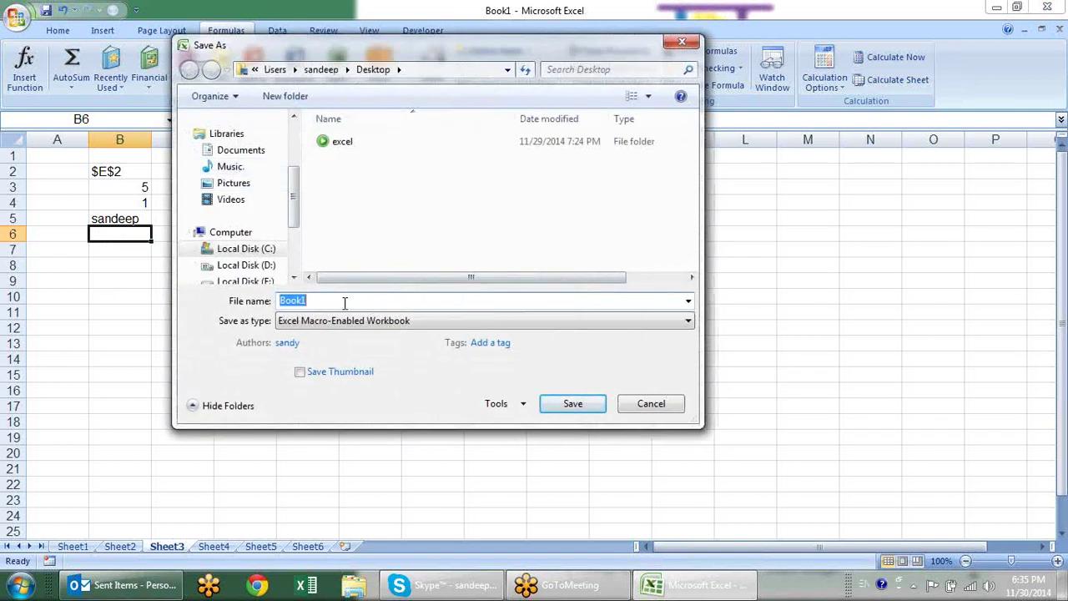
{"action": "key", "text": "BackSpace"}
{"action": "type", "text": "financial statics and information"}
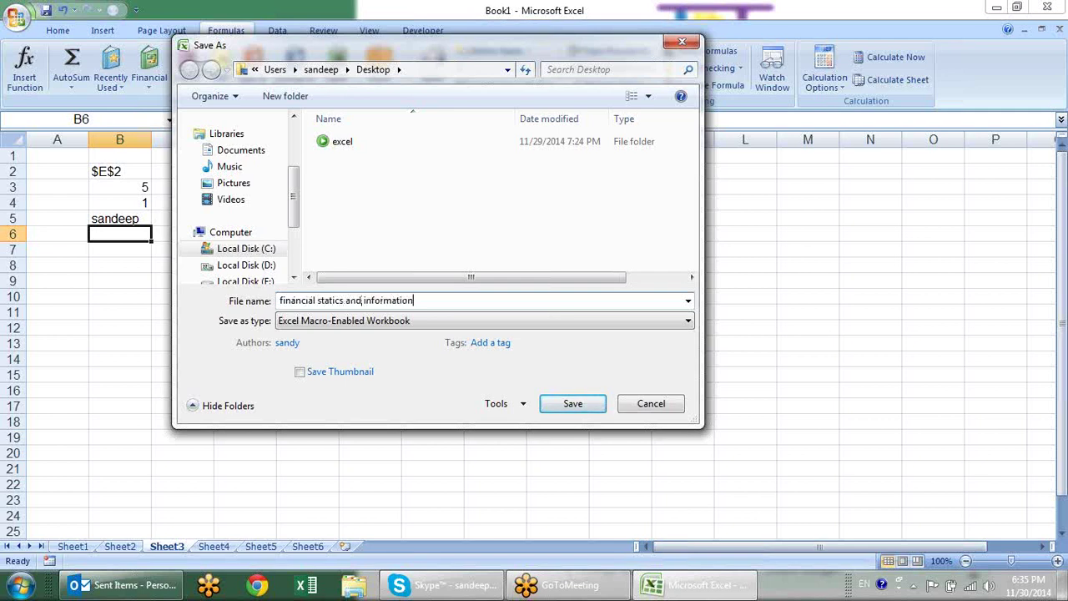
{"action": "key", "text": "Return"}
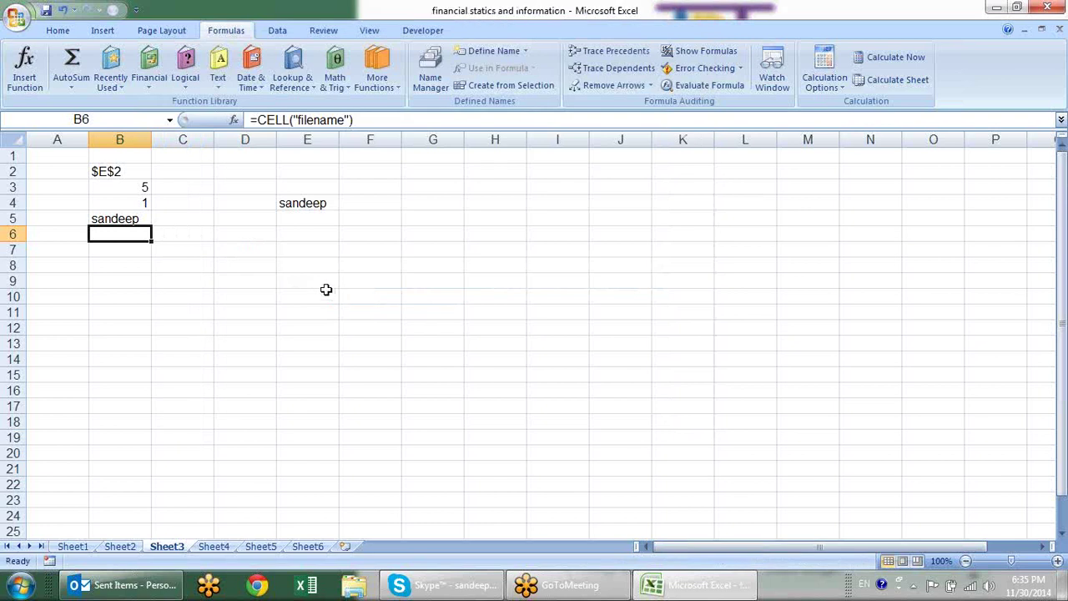
{"action": "key", "text": "Return"}
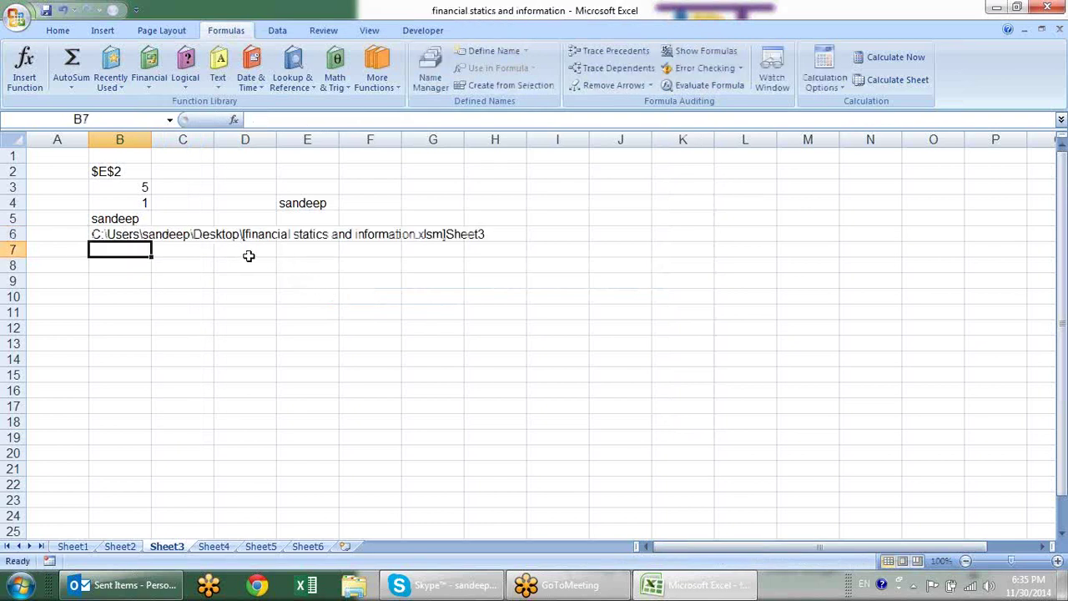
{"action": "left_click", "coordinate": [143, 237]}
- Start a CELL formula in B7 and open the CELL function's Help page
{"action": "left_click", "coordinate": [476, 233]}
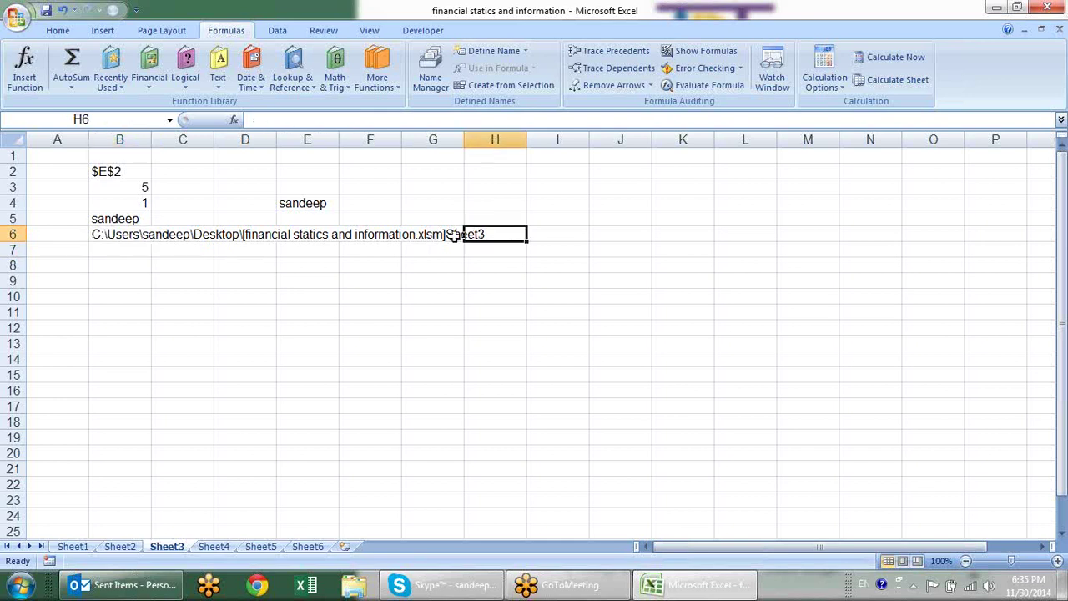
{"action": "left_click", "coordinate": [140, 233]}
{"action": "left_click", "coordinate": [134, 254]}
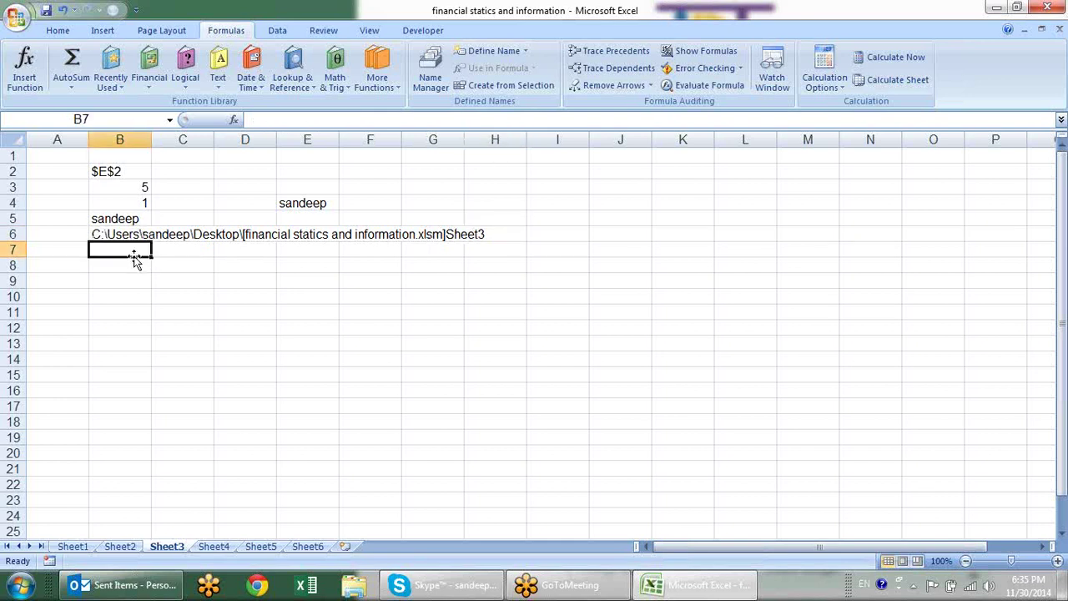
{"action": "type", "text": "=cel"}
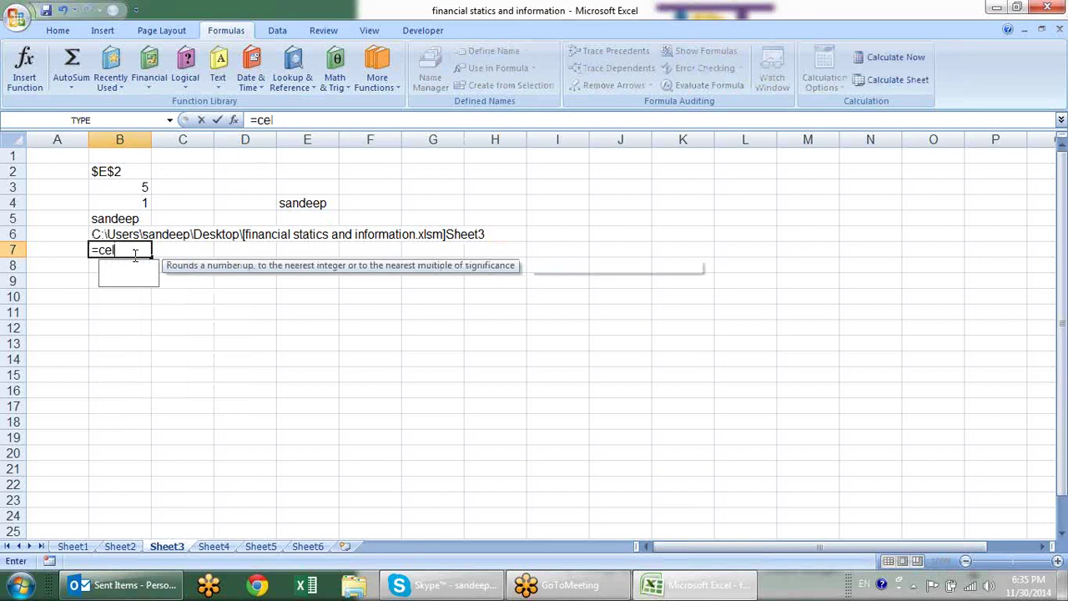
{"action": "type", "text": "l"}
{"action": "key", "text": "Tab"}
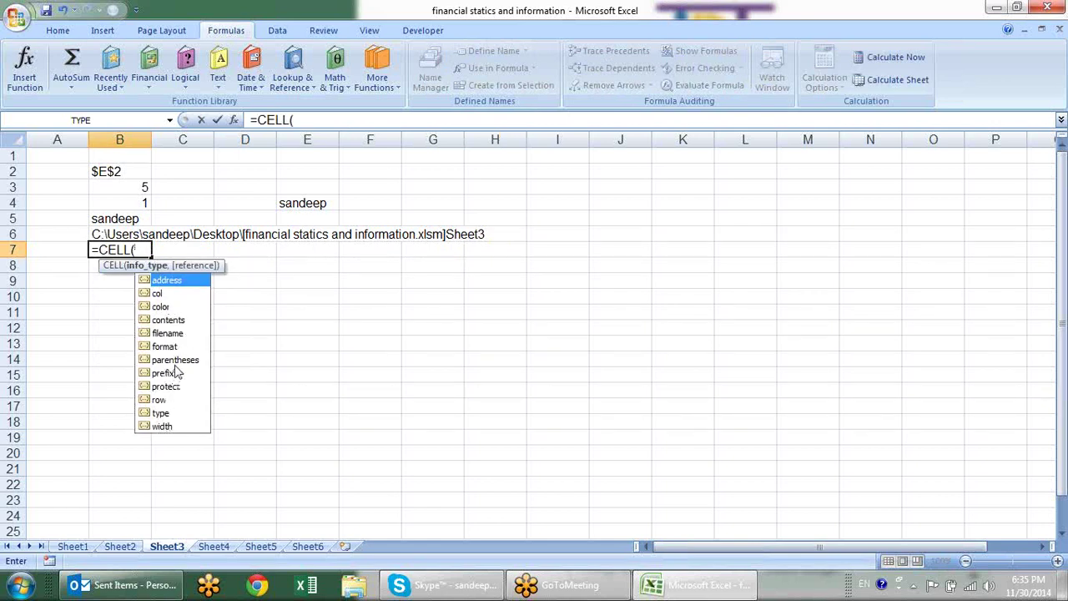
{"action": "left_click", "coordinate": [235, 119]}
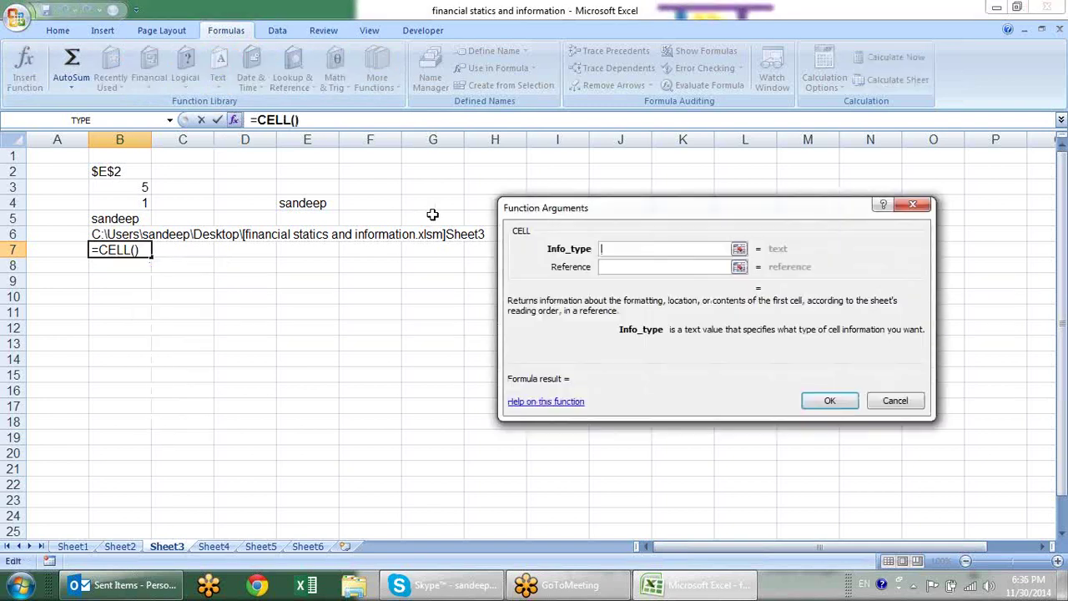
{"action": "left_click", "coordinate": [551, 406]}
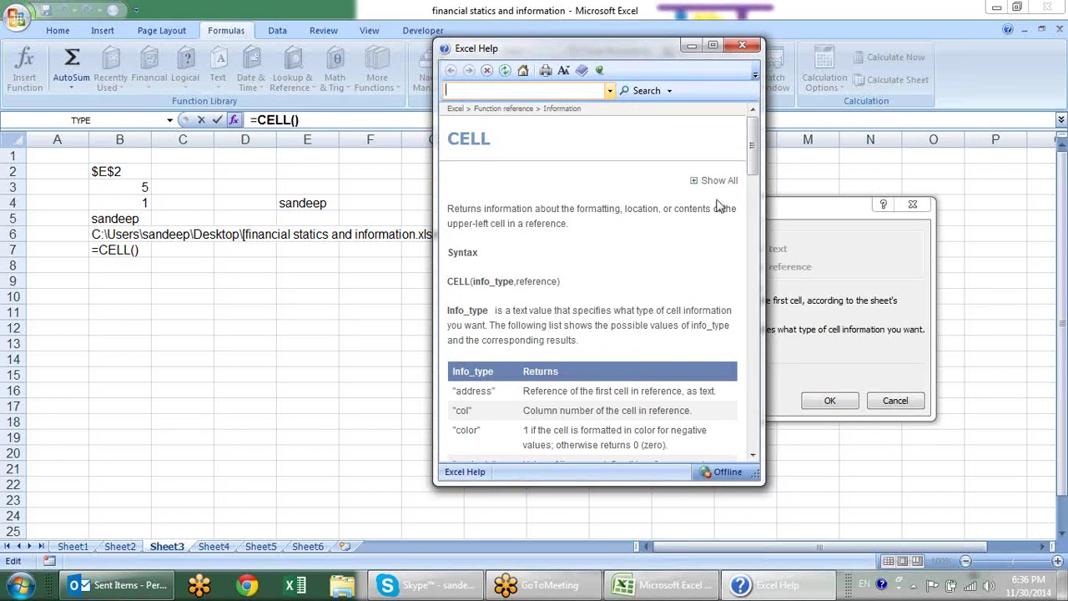
- Read the color, contents and coord info_type descriptions, then discard the unfinished CELL formula
{"action": "left_click_drag", "start_coordinate": [756, 149], "coordinate": [753, 193]}
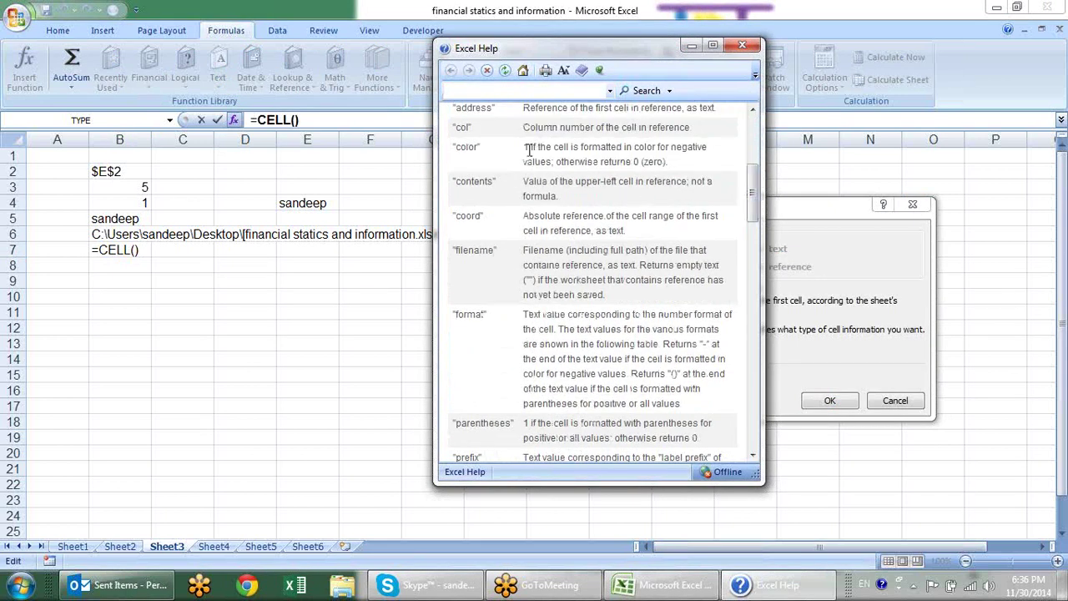
{"action": "mouse_move", "coordinate": [529, 150]}
{"action": "left_mouse_down"}
{"action": "mouse_move", "coordinate": [603, 169]}
{"action": "mouse_move", "coordinate": [558, 197]}
{"action": "left_mouse_up"}
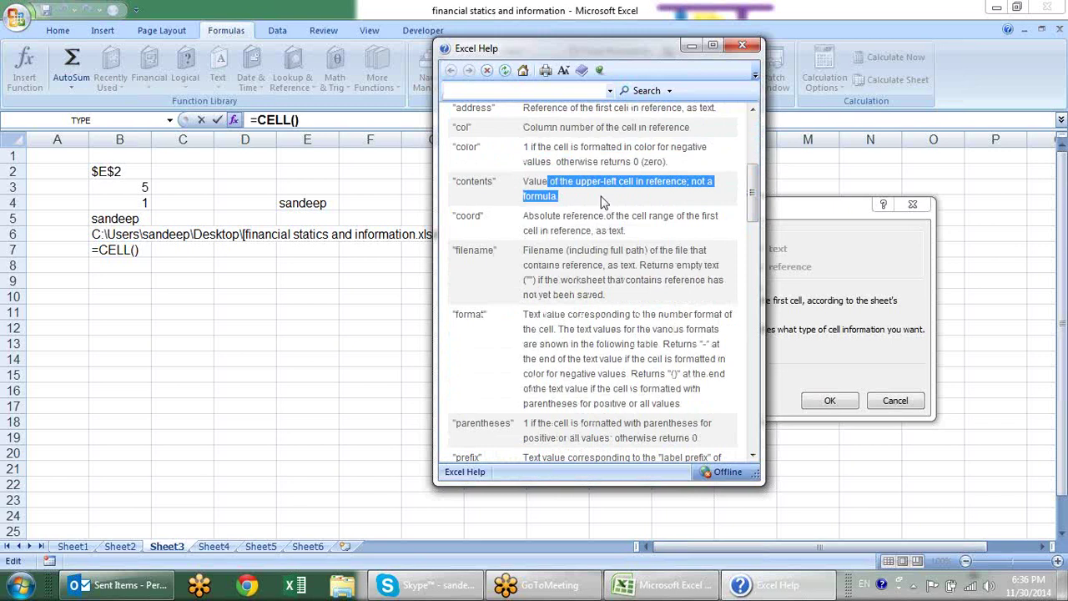
{"action": "left_click_drag", "start_coordinate": [524, 149], "coordinate": [553, 152]}
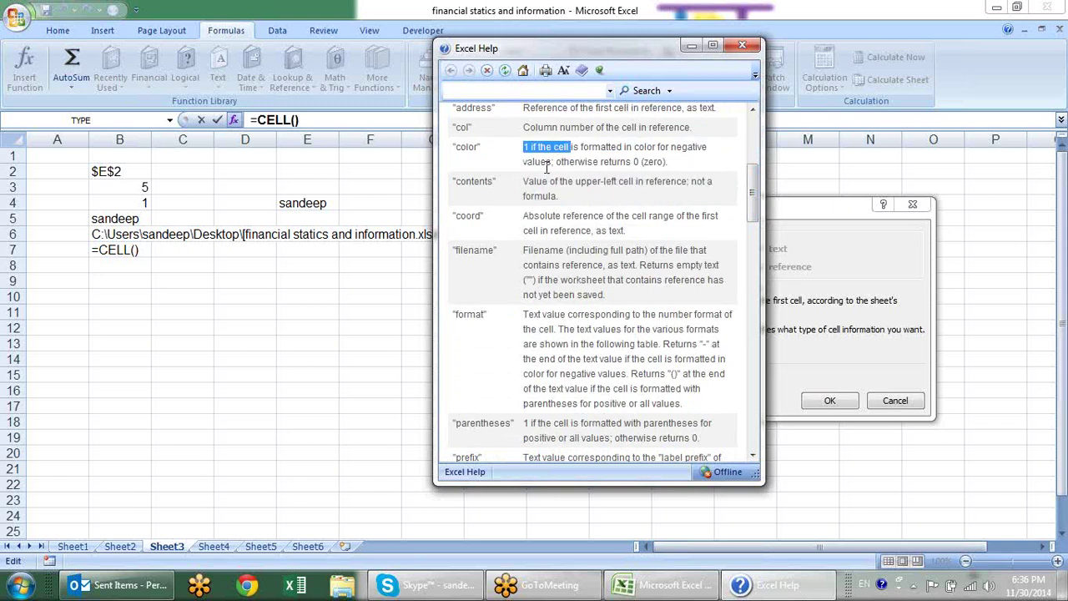
{"action": "left_click", "coordinate": [531, 162]}
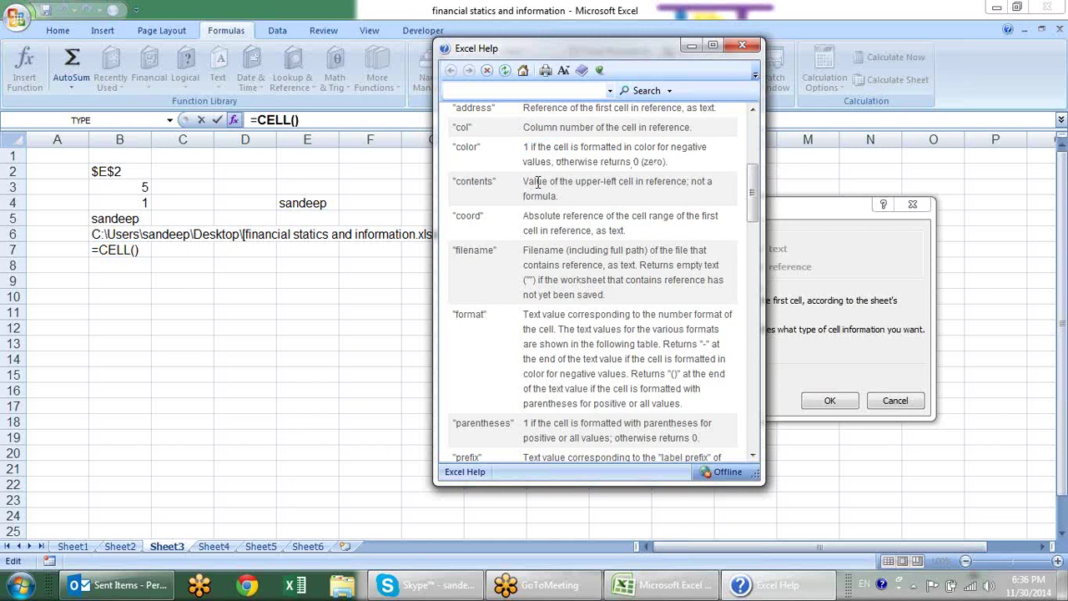
{"action": "mouse_move", "coordinate": [524, 182]}
{"action": "left_mouse_down"}
{"action": "mouse_move", "coordinate": [609, 193]}
{"action": "mouse_move", "coordinate": [615, 184]}
{"action": "left_mouse_up"}
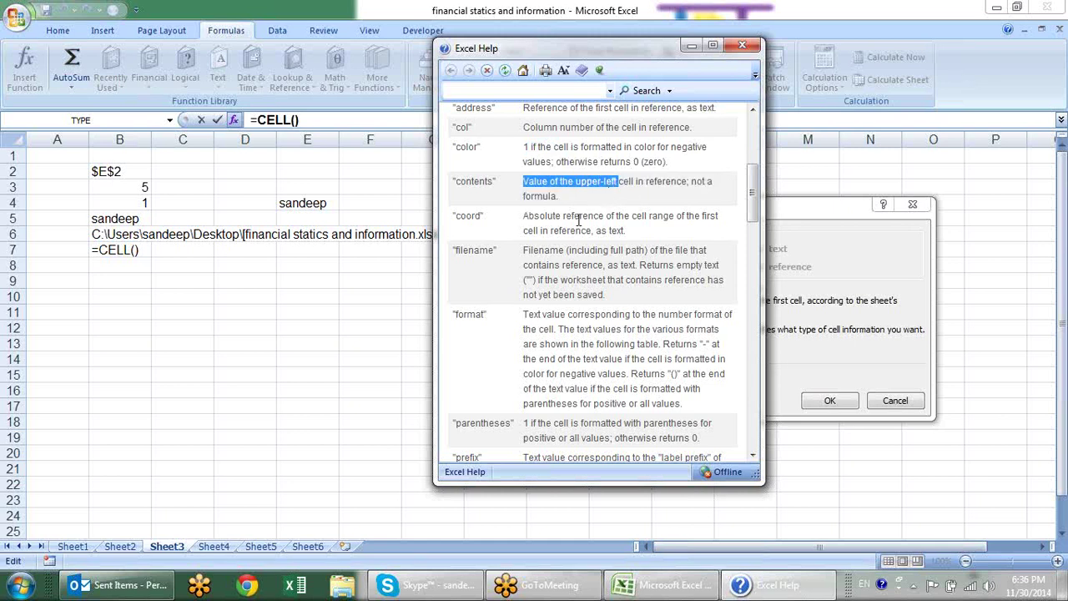
{"action": "left_click", "coordinate": [532, 214]}
{"action": "mouse_move", "coordinate": [524, 215]}
{"action": "left_mouse_down"}
{"action": "mouse_move", "coordinate": [632, 217]}
{"action": "mouse_move", "coordinate": [630, 231]}
{"action": "left_mouse_up"}
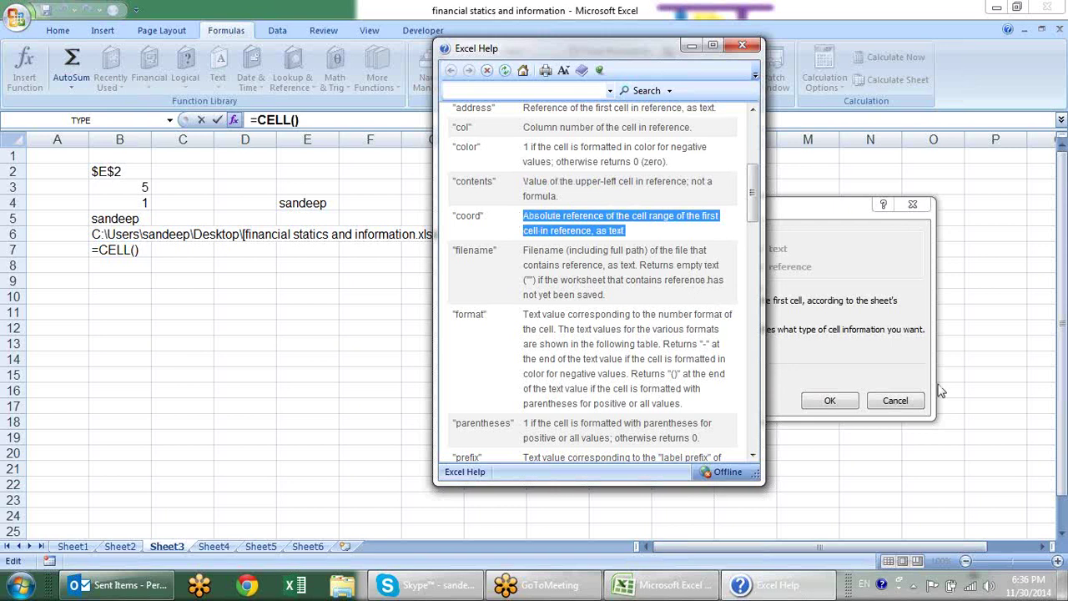
{"action": "left_click", "coordinate": [920, 273]}
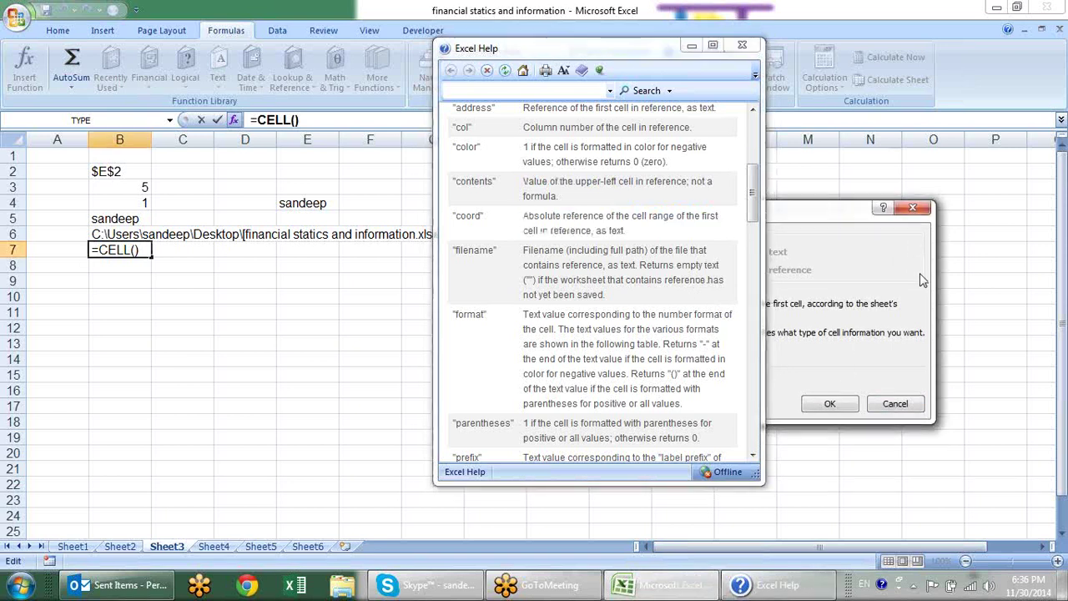
{"action": "left_click", "coordinate": [895, 400]}
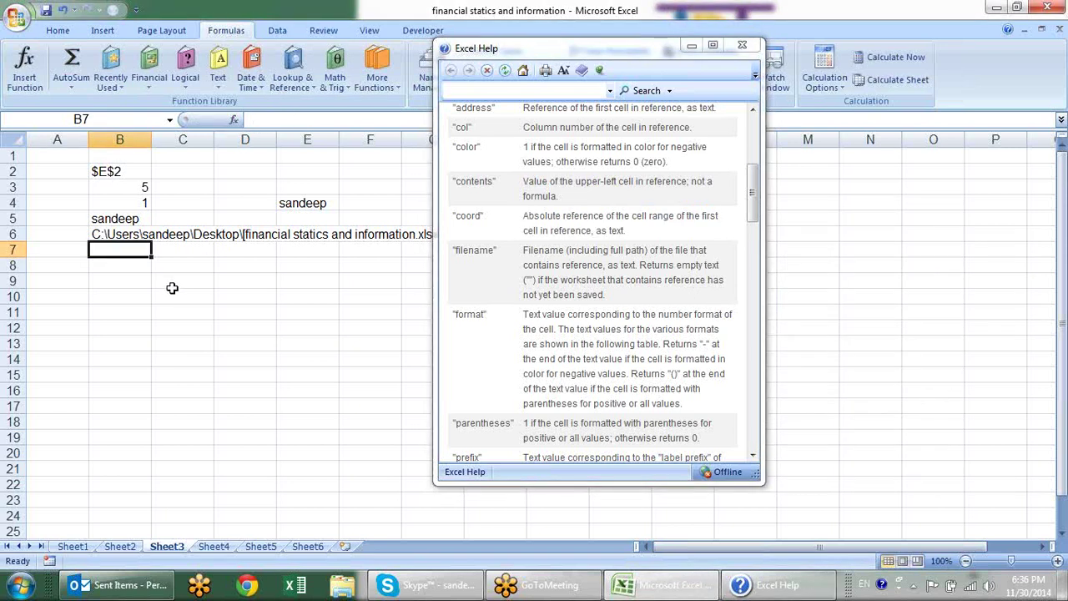
- Enter =CELL("coord") in B7
{"action": "type", "text": "=co"}
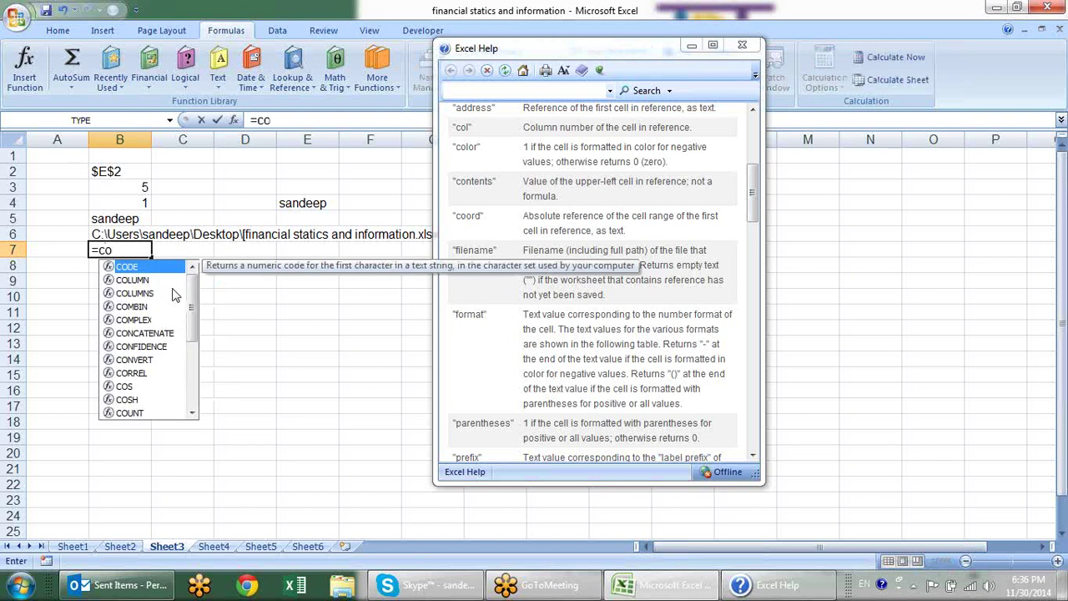
{"action": "key", "text": "BackSpace"}
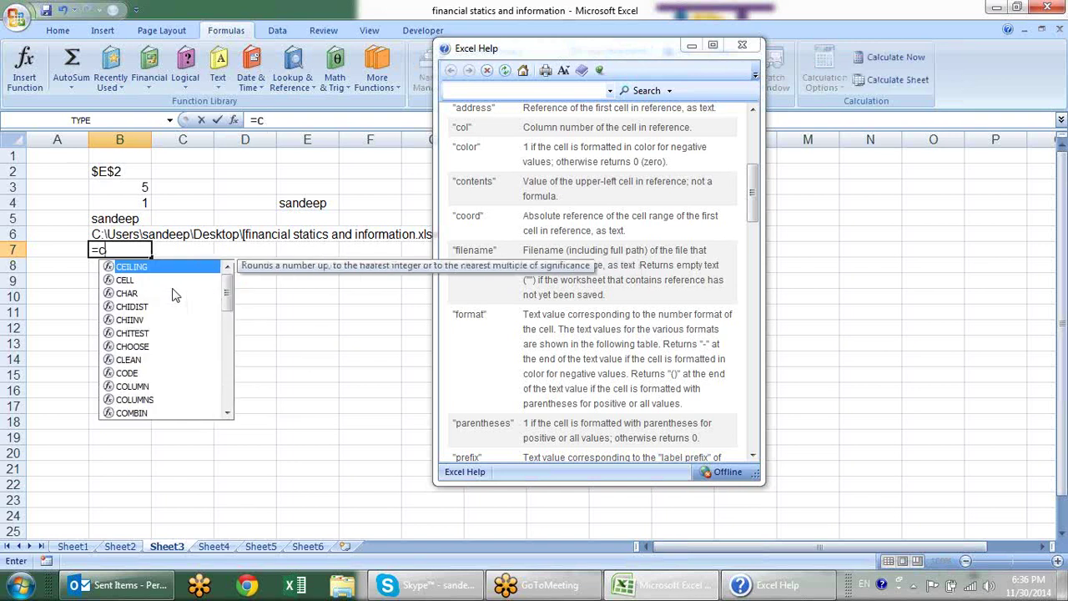
{"action": "type", "text": "e"}
{"action": "key", "text": "Down"}
{"action": "key", "text": "Tab"}
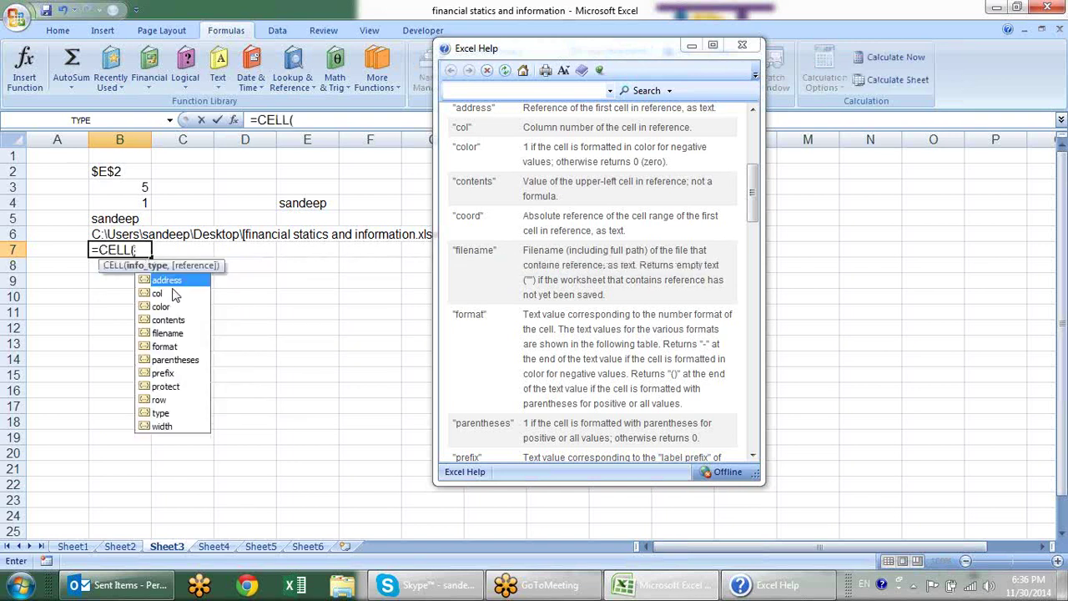
{"action": "type", "text": "c"}
{"action": "type", "text": "oord\""}
{"action": "type", "text": ")"}
{"action": "key", "text": "Return"}
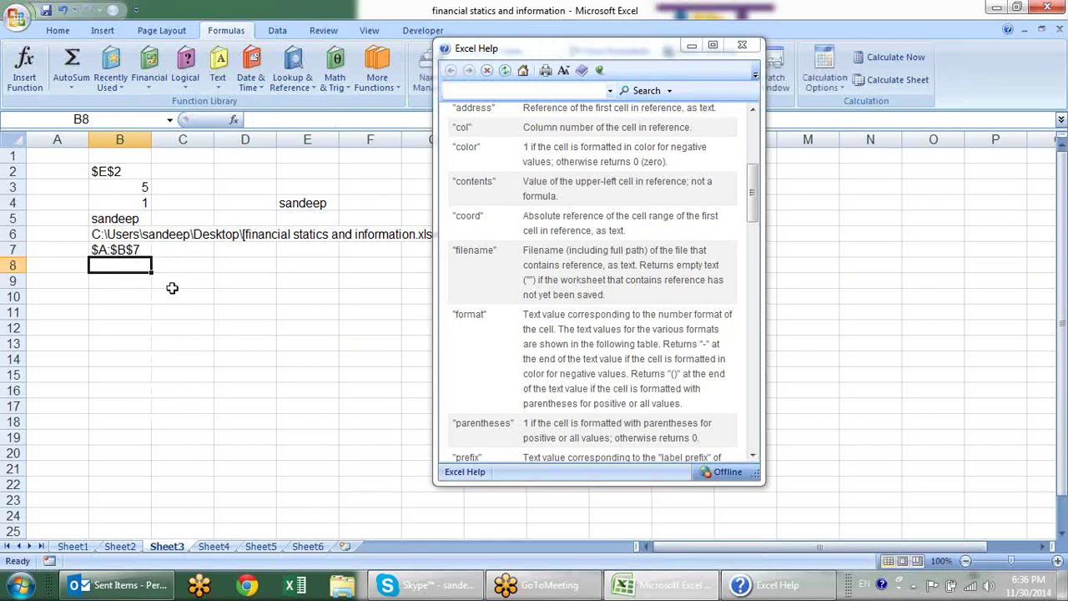
- Move the CELL coord formula from B7 to E14 and bring the CELL Help page forward
{"action": "left_click", "coordinate": [144, 251]}
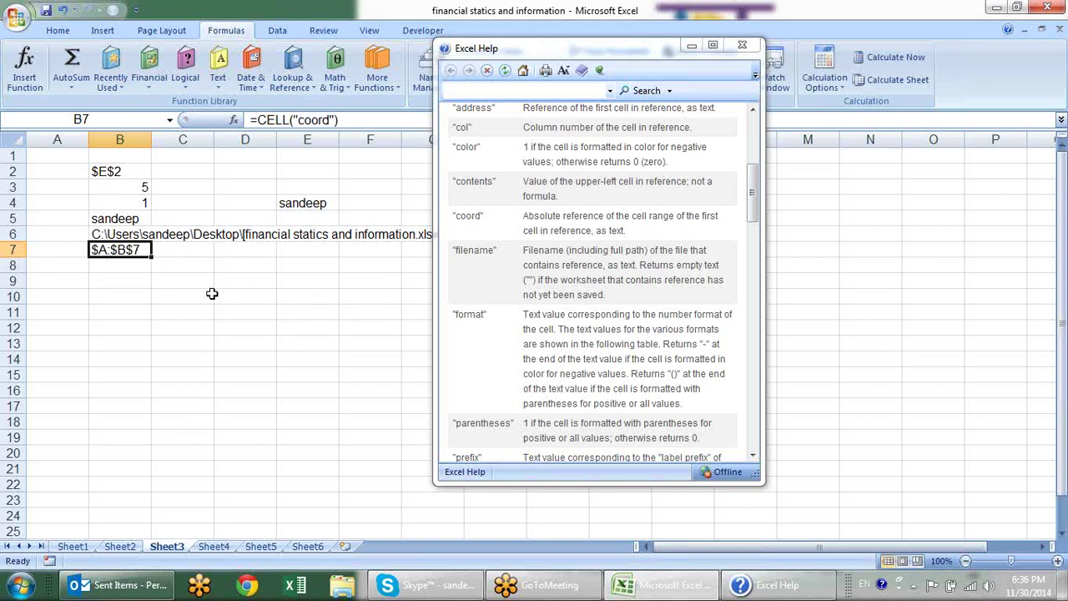
{"action": "left_click_drag", "start_coordinate": [127, 262], "coordinate": [316, 371]}
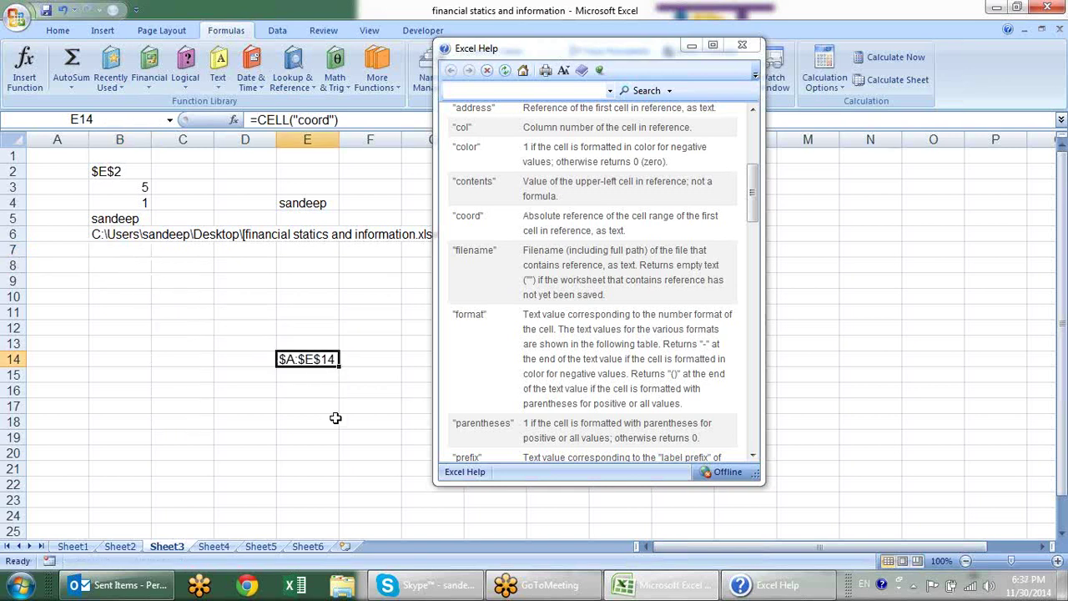
{"action": "scroll", "coordinate": [952, 407], "scroll_direction": "down", "scroll_amount": 4}
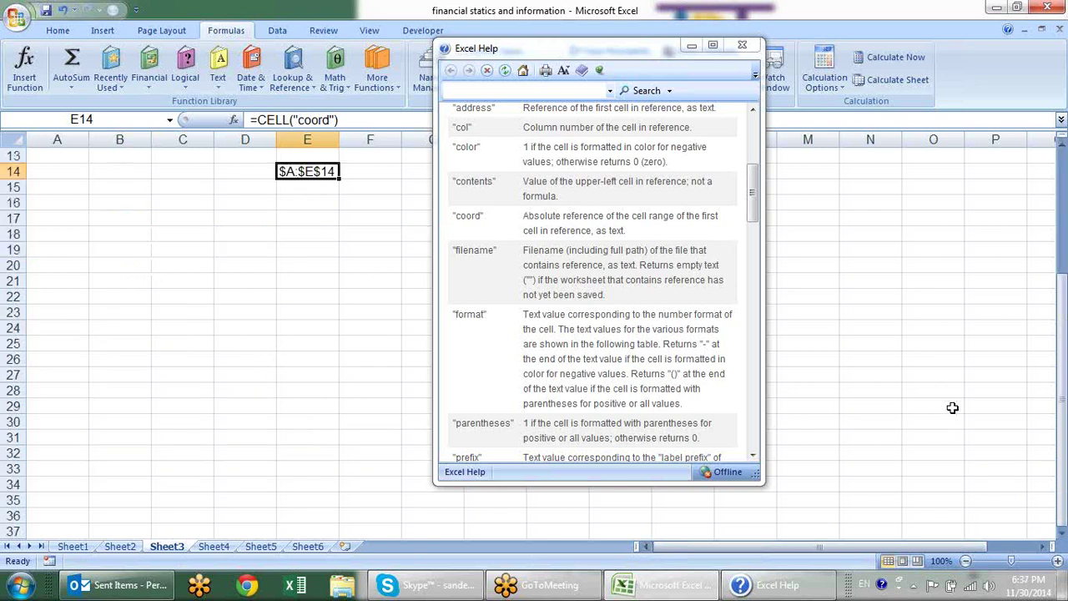
{"action": "scroll", "coordinate": [952, 407], "scroll_direction": "up", "scroll_amount": 4}
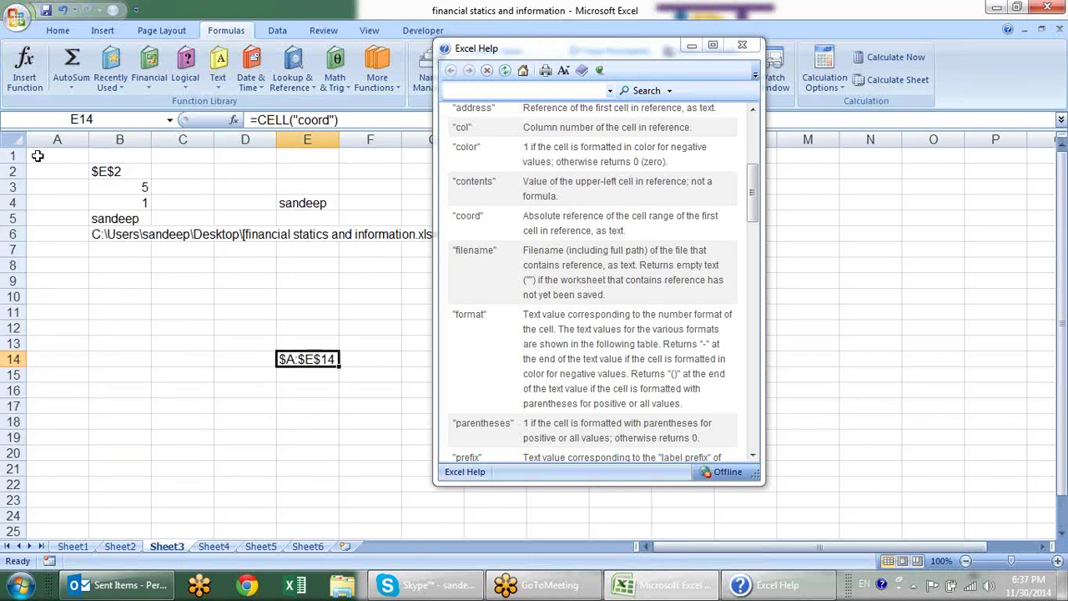
{"action": "left_click_drag", "start_coordinate": [38, 155], "coordinate": [172, 276]}
{"action": "left_click", "coordinate": [288, 360]}
{"action": "left_click", "coordinate": [259, 345]}
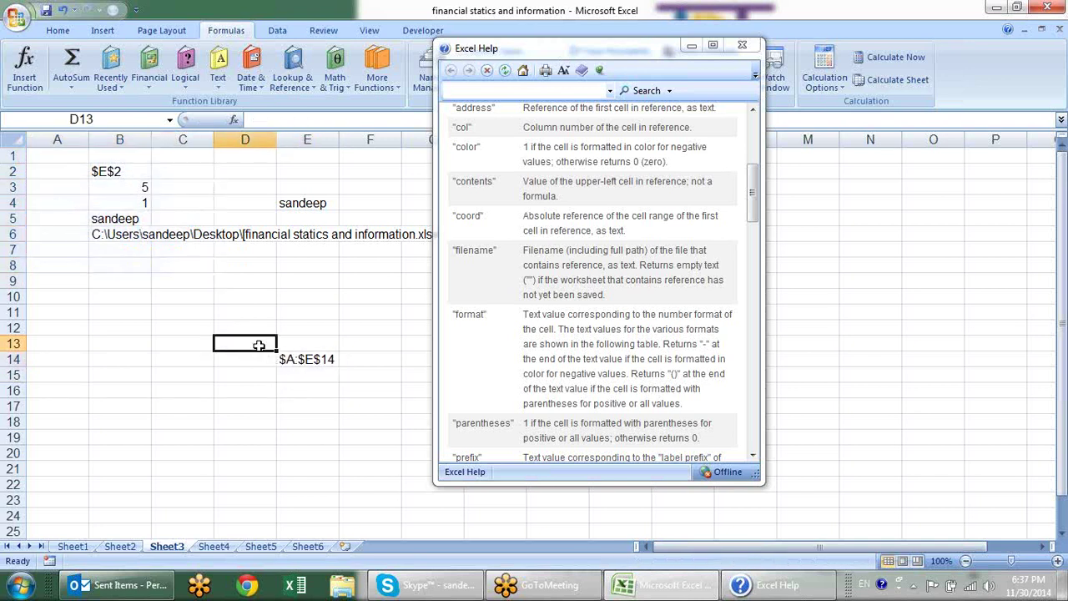
{"action": "left_click", "coordinate": [580, 315]}
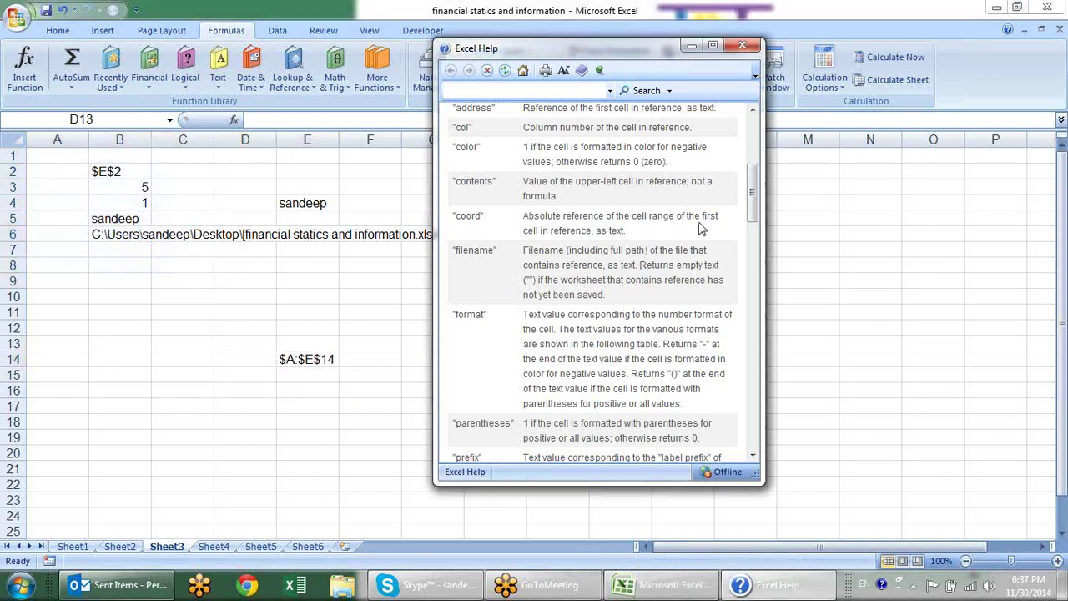
{"action": "mouse_move", "coordinate": [752, 197]}
{"action": "left_mouse_down"}
{"action": "mouse_move", "coordinate": [747, 269]}
{"action": "mouse_move", "coordinate": [748, 240]}
{"action": "left_mouse_up"}
- In C10, start a CELL formula using the protect info_type
{"action": "left_click", "coordinate": [238, 292]}
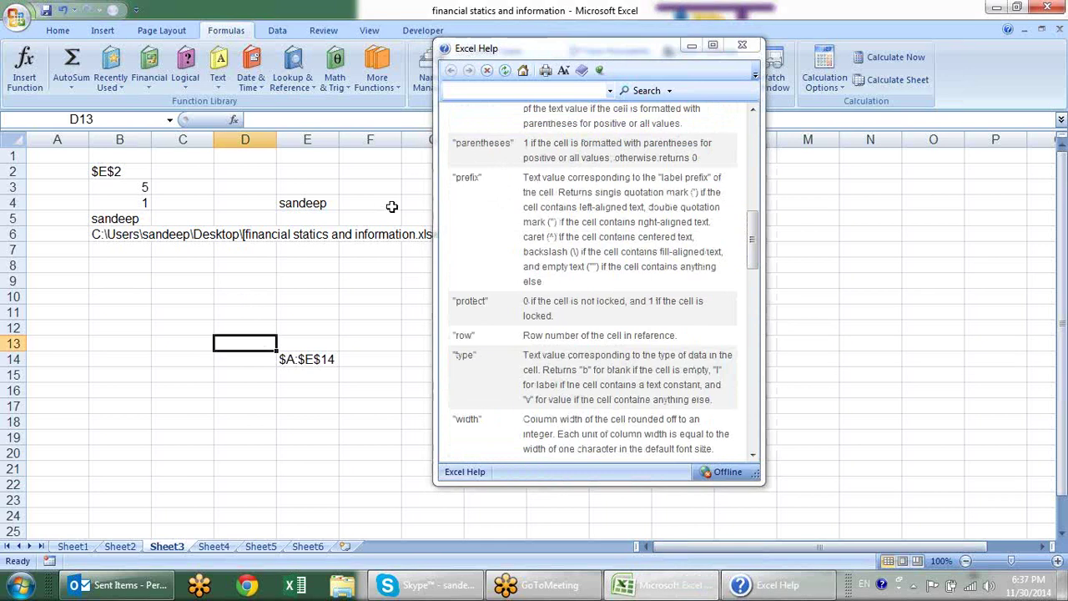
{"action": "left_click", "coordinate": [200, 302]}
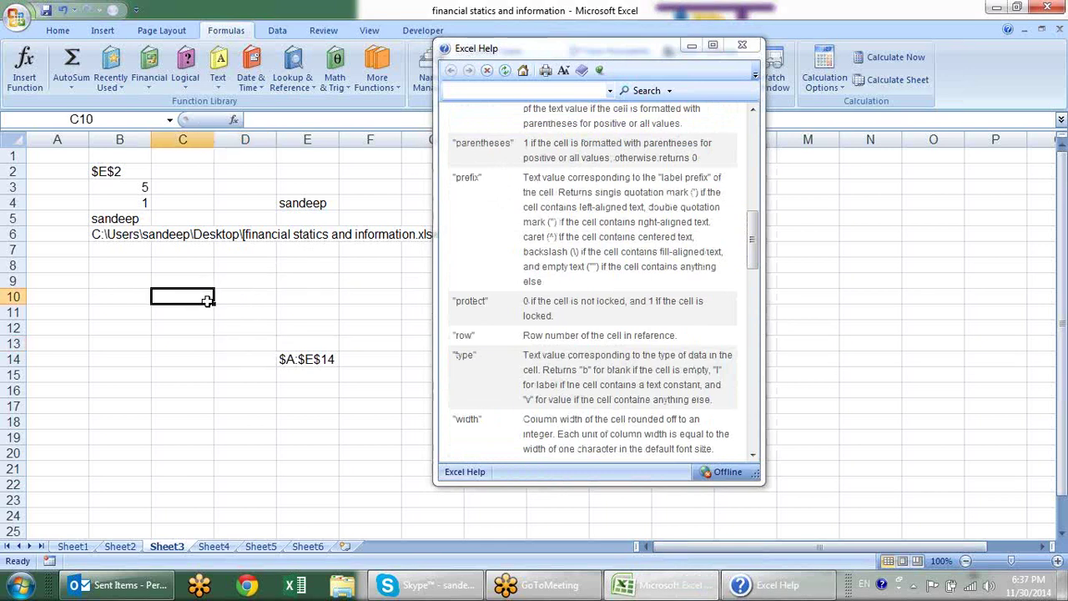
{"action": "type", "text": "=pr"}
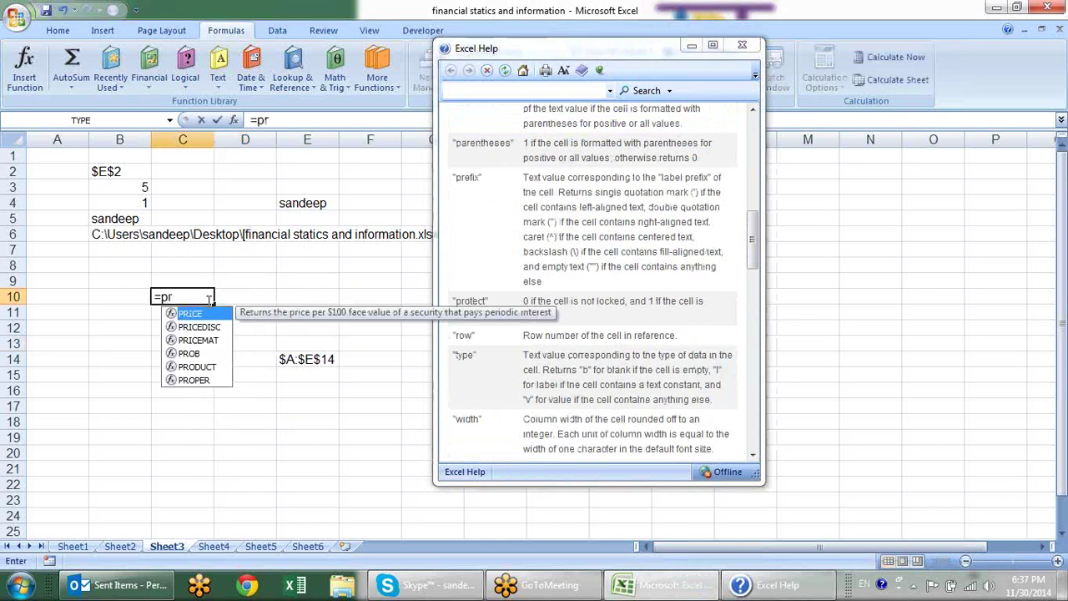
{"action": "key", "text": "BackSpace"}
{"action": "key", "text": "BackSpace"}
{"action": "key", "text": "BackSpace"}
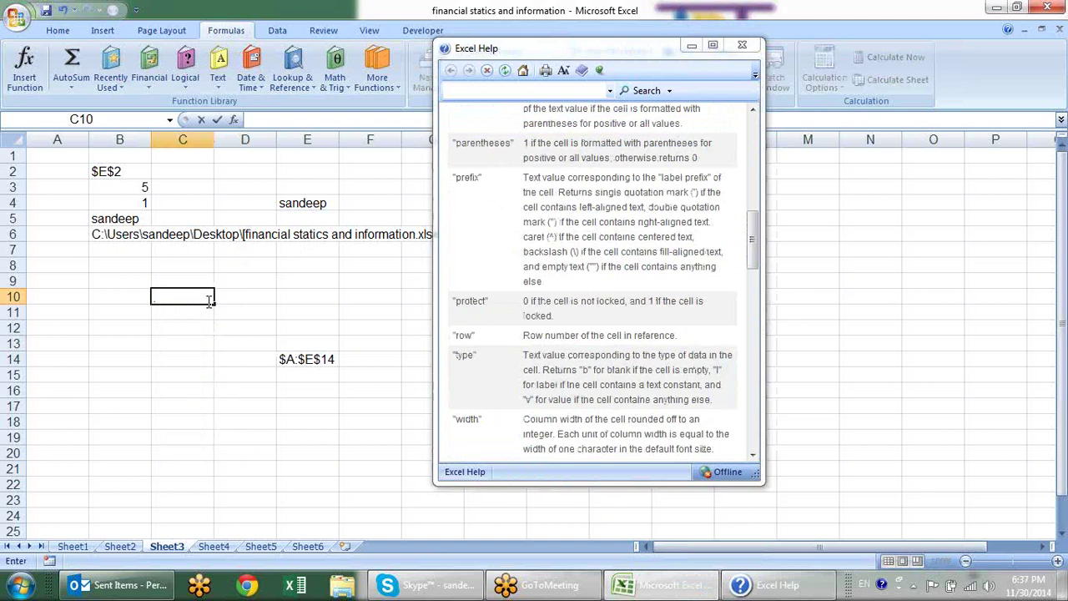
{"action": "type", "text": "=ce"}
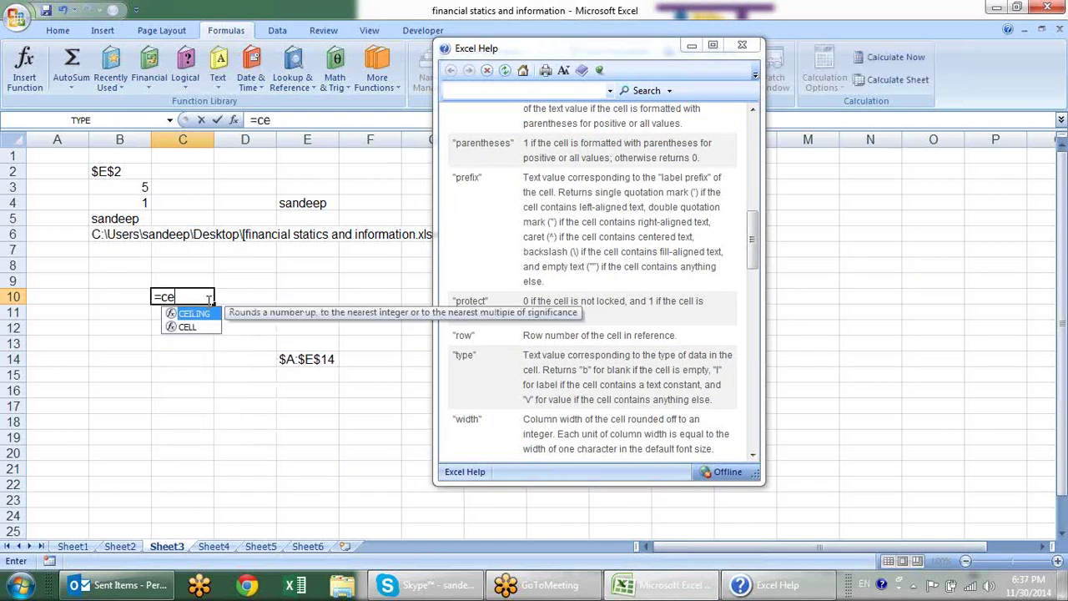
{"action": "type", "text": "ll"}
{"action": "key", "text": "Tab"}
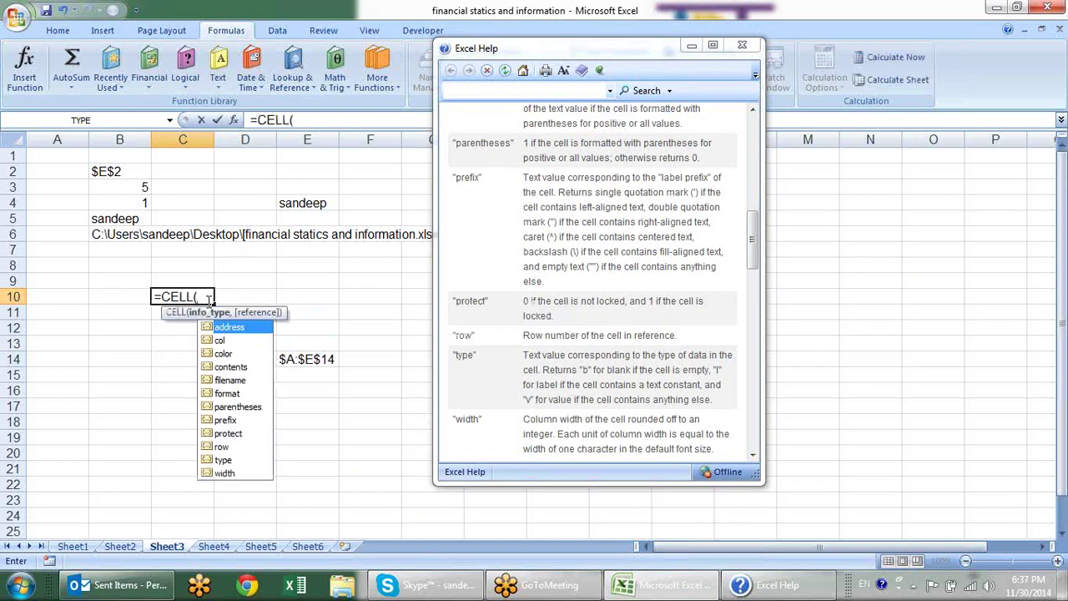
{"action": "type", "text": "pro"}
{"action": "key", "text": "BackSpace"}
{"action": "key", "text": "BackSpace"}
{"action": "key", "text": "BackSpace"}
{"action": "key", "text": "Down"}
{"action": "key", "text": "Page_Down"}
{"action": "key", "text": "Up"}
{"action": "key", "text": "Tab"}
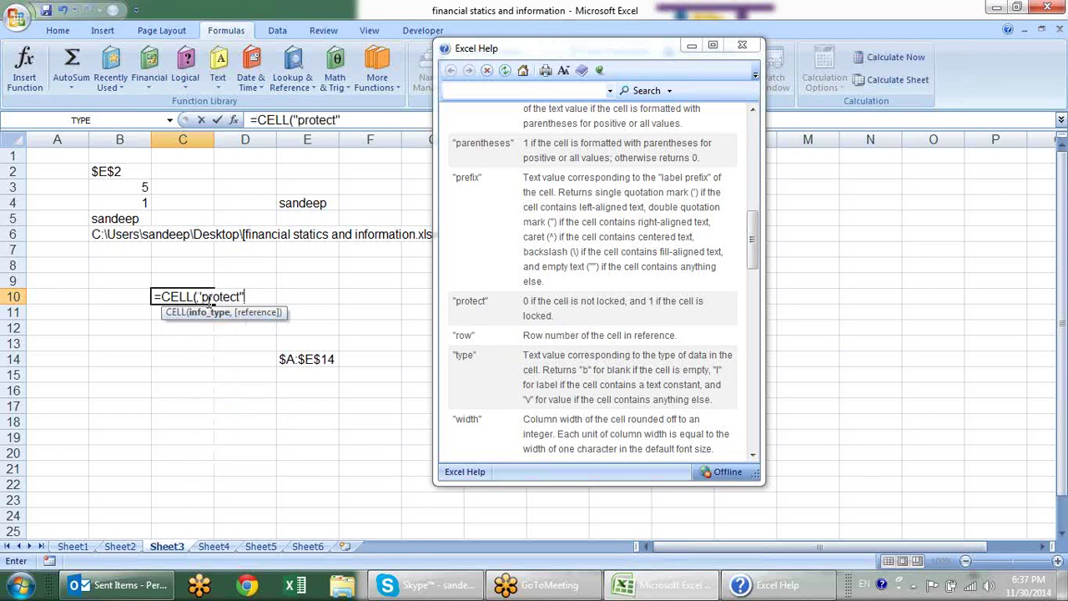
- Reference B8 and commit =CELL("protect",B8), which returns 1
{"action": "type", "text": ","}
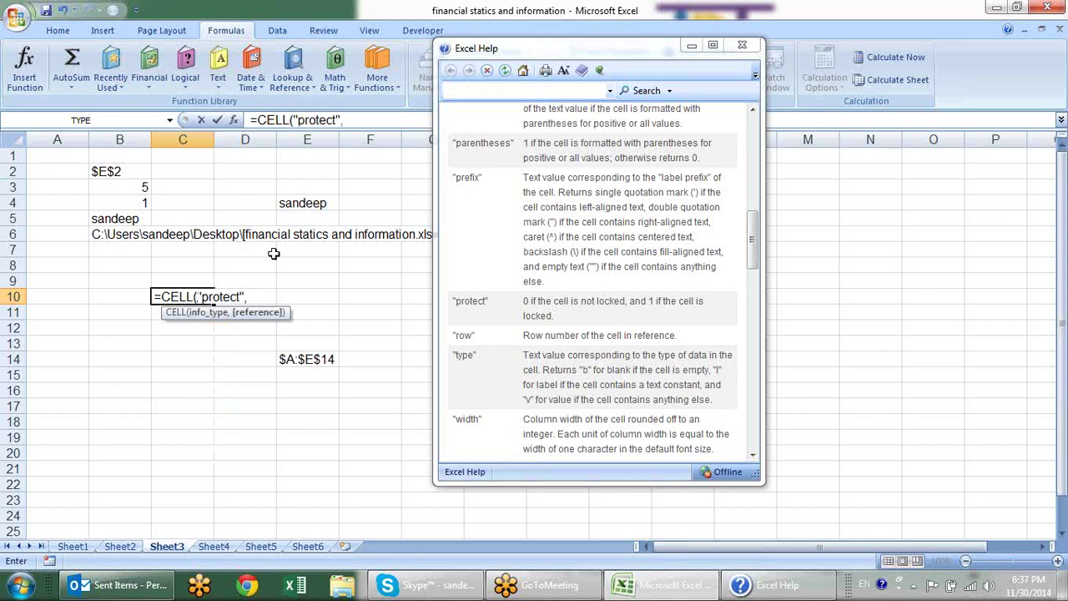
{"action": "left_click", "coordinate": [122, 267]}
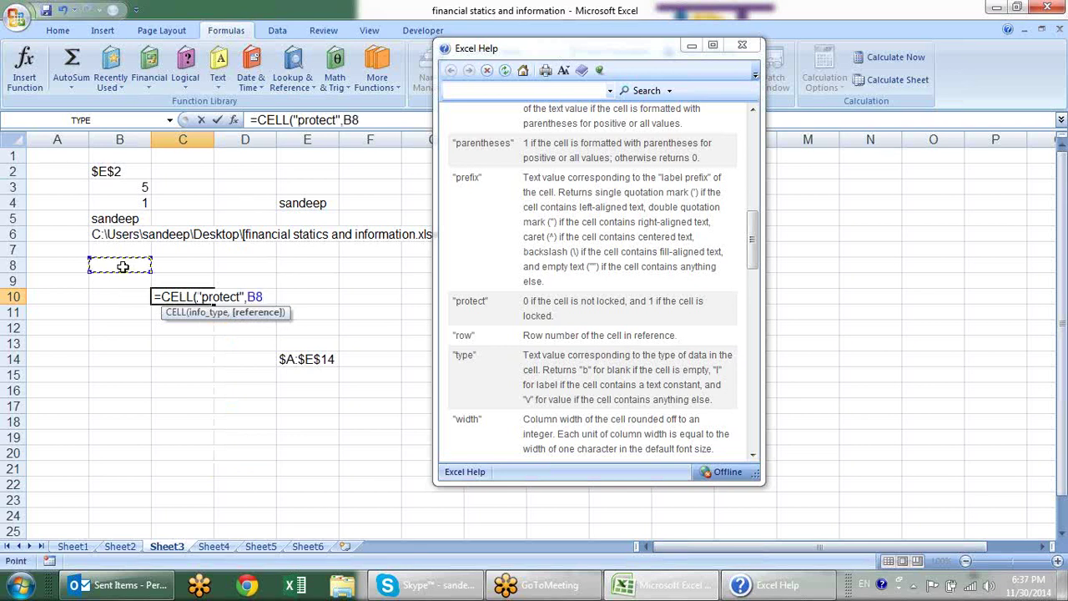
{"action": "type", "text": ")"}
{"action": "key", "text": "Return"}
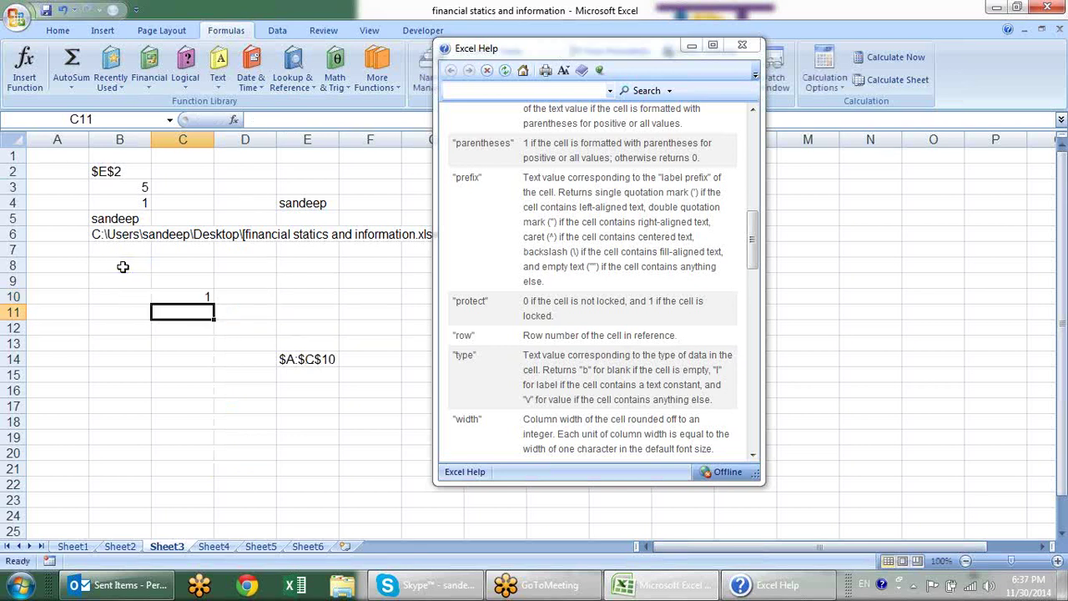
{"action": "left_click", "coordinate": [185, 294]}
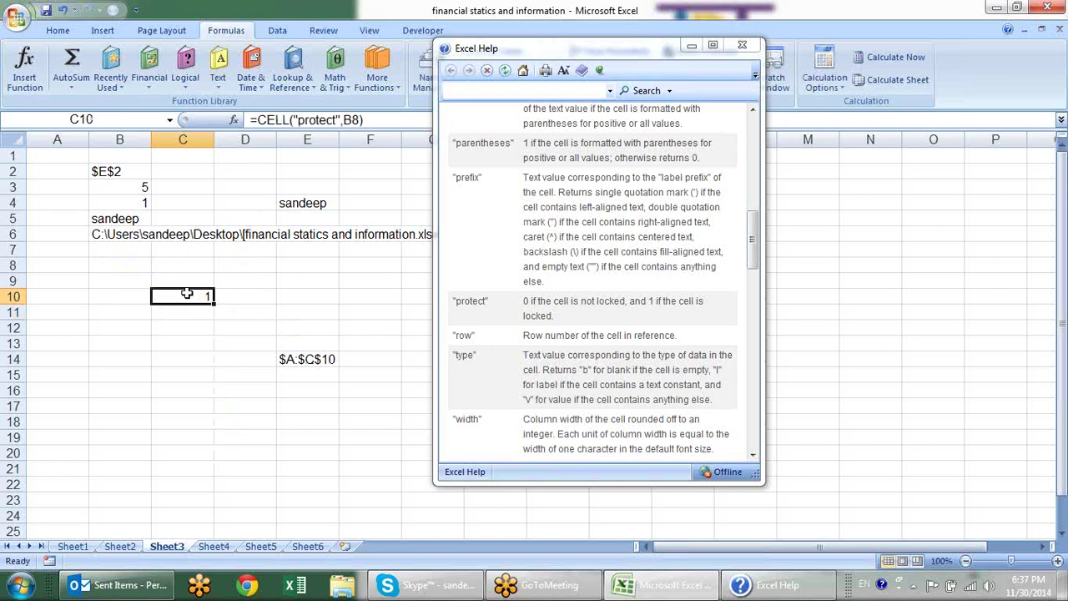
{"action": "left_click", "coordinate": [127, 266]}
- Clear the Locked protection setting on cell B8 in Format Cells
{"action": "key", "text": "ctrl+1"}
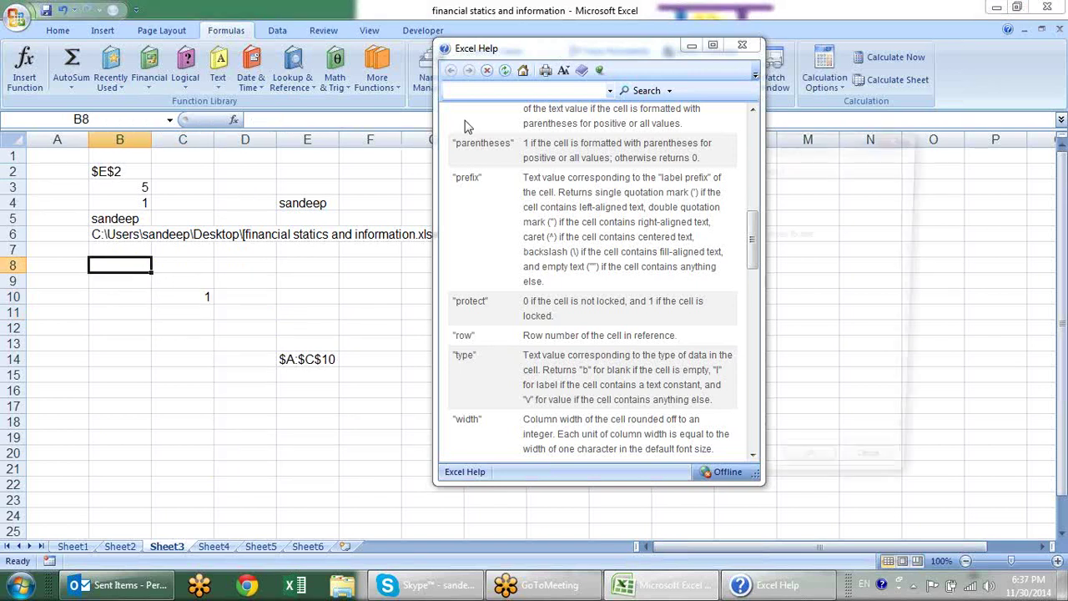
{"action": "left_click", "coordinate": [743, 45]}
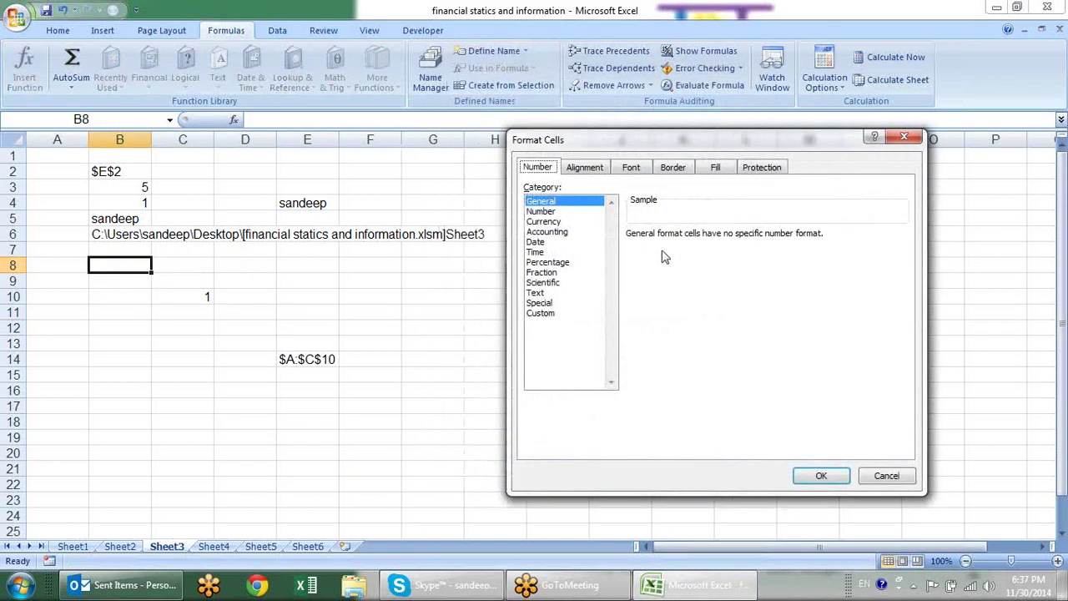
{"action": "left_click", "coordinate": [756, 168]}
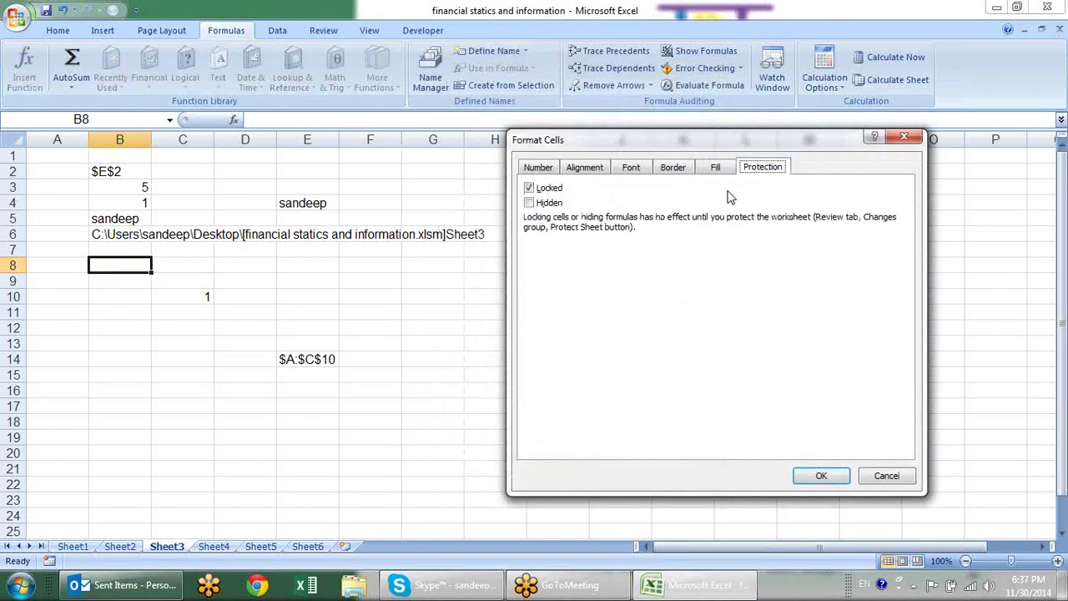
{"action": "left_click", "coordinate": [536, 193]}
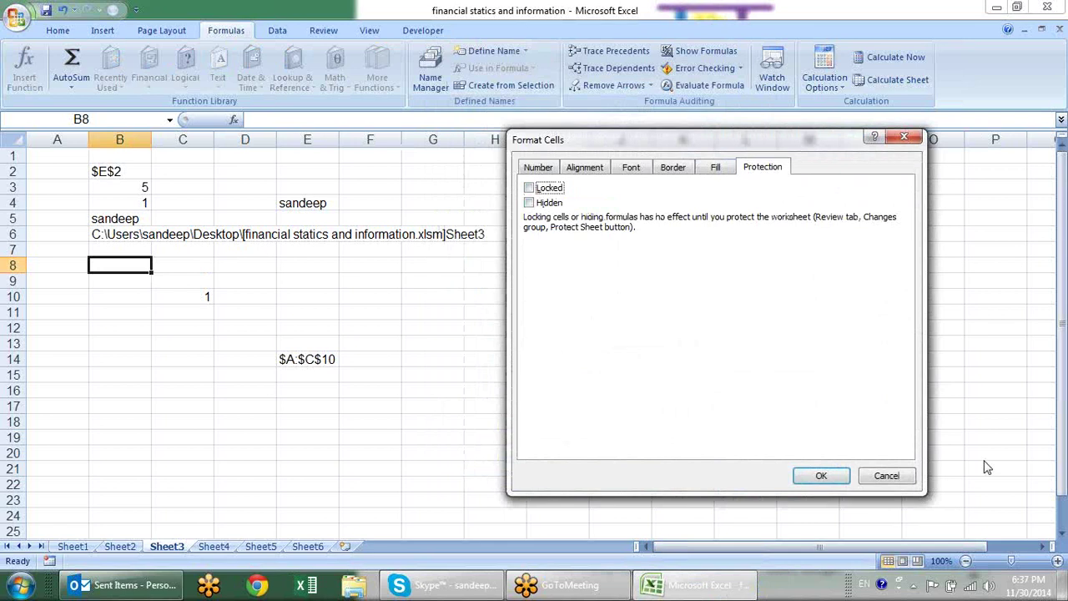
{"action": "left_click", "coordinate": [821, 477]}
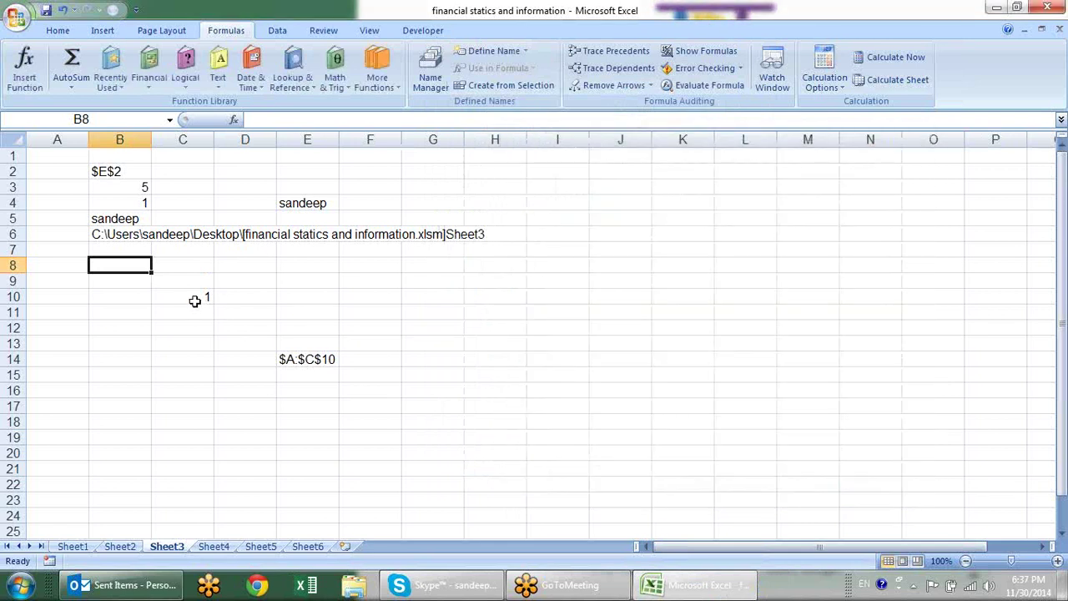
- Re-enter =CELL("protect",B8) in C10 so it now returns 0
{"action": "left_click", "coordinate": [194, 299]}
{"action": "type", "text": "=CELL(\"protect\",B8)"}
{"action": "key", "text": "Return"}
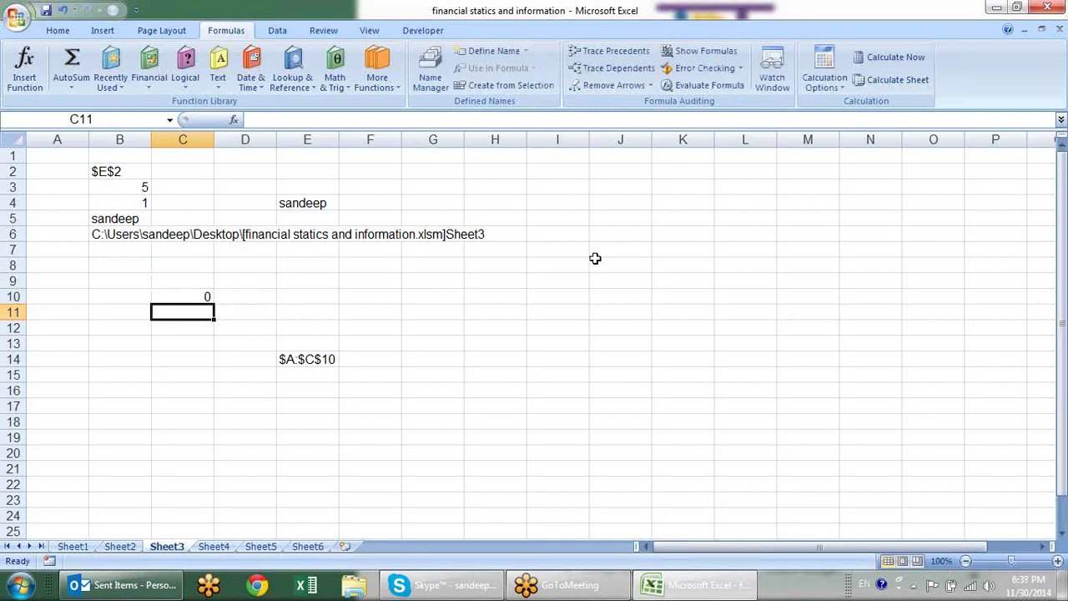
{"action": "left_click", "coordinate": [433, 327]}
{"action": "left_click", "coordinate": [385, 82]}
{"action": "mouse_move", "coordinate": [399, 104]}
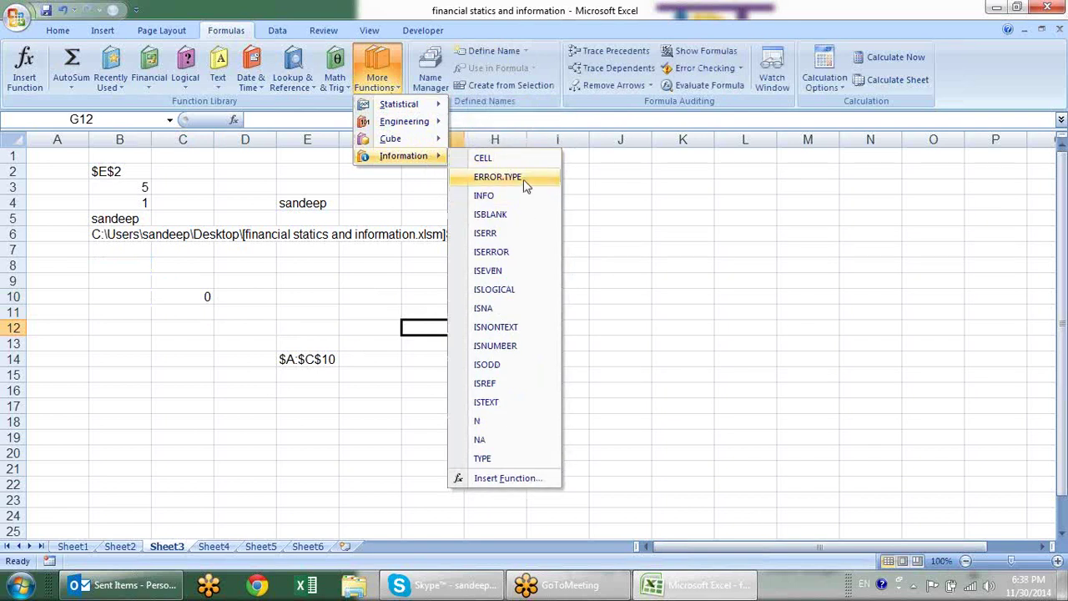
- Enter =sof, =NA() and =0/0 in G12:G14 to produce #NAME?, #N/A and #DIV/0!
{"action": "mouse_move", "coordinate": [404, 156]}
{"action": "left_click", "coordinate": [584, 317]}
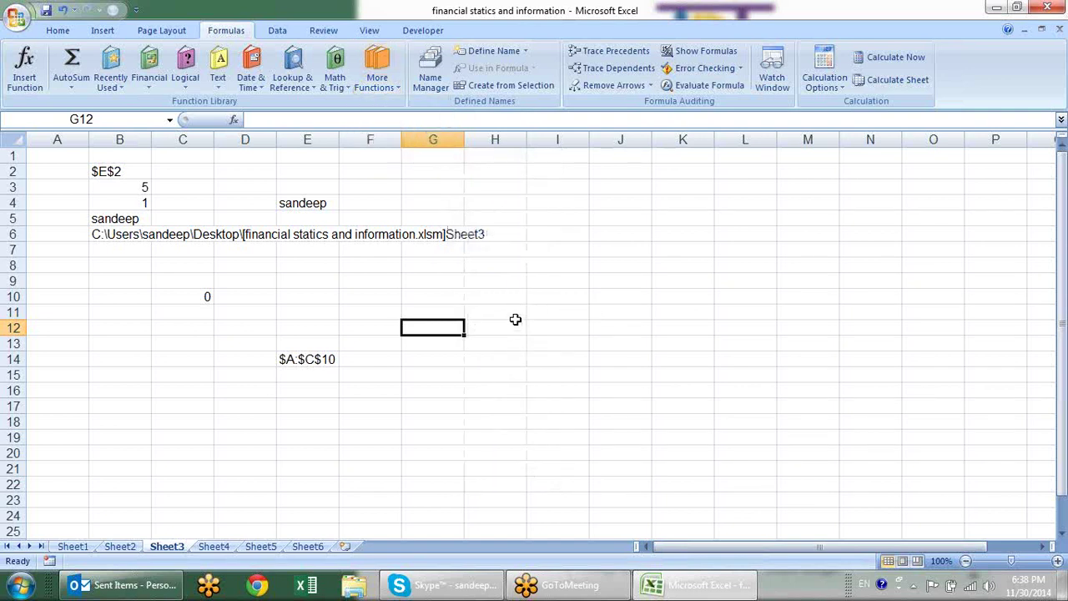
{"action": "type", "text": "=sof"}
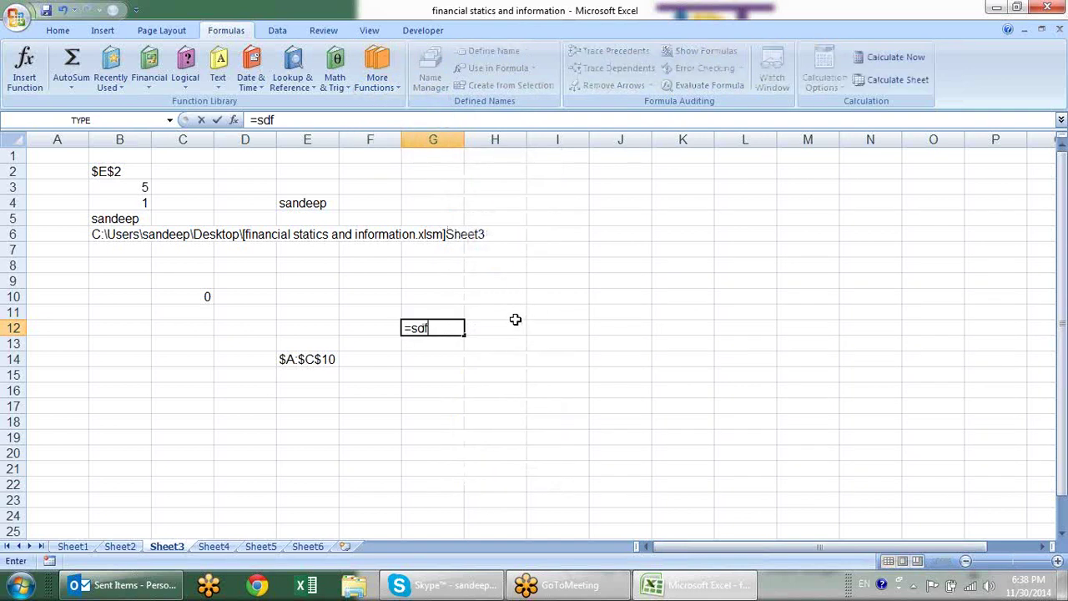
{"action": "key", "text": "Return"}
{"action": "type", "text": "=N"}
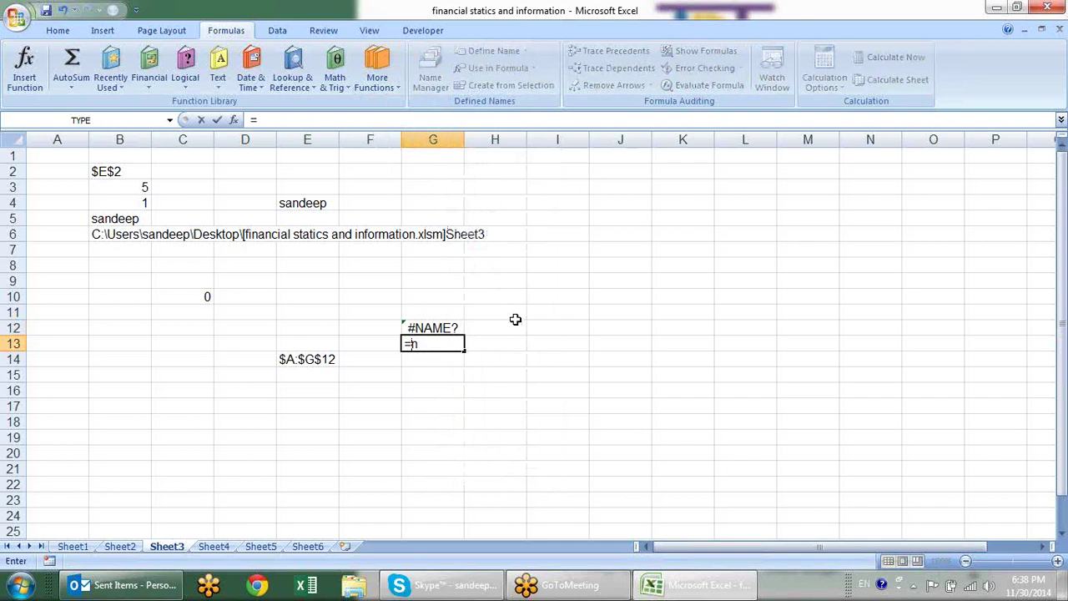
{"action": "type", "text": "A()"}
{"action": "key", "text": "Return"}
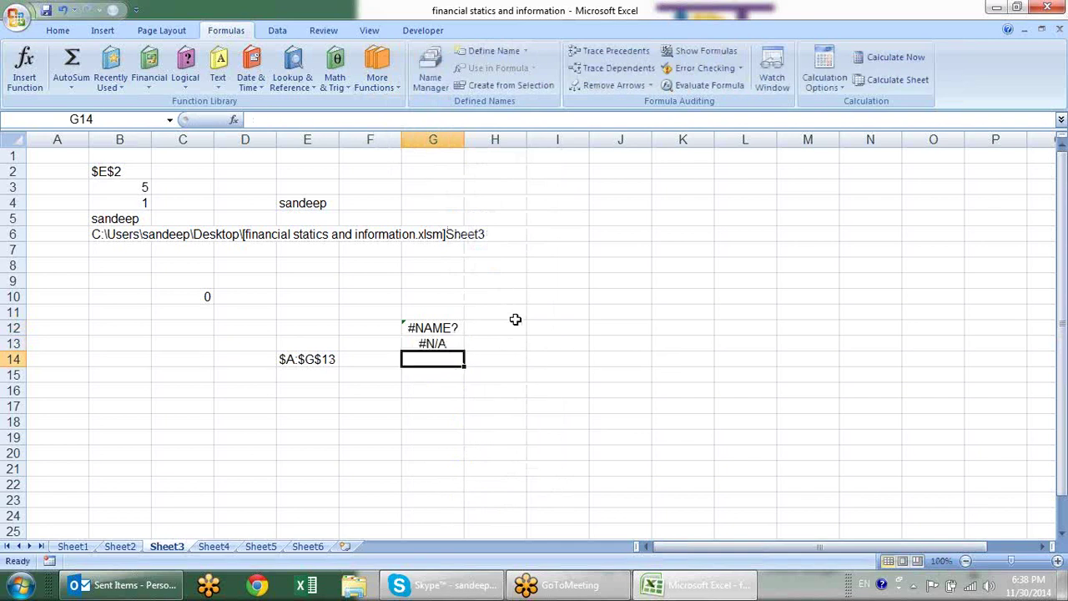
{"action": "type", "text": "="}
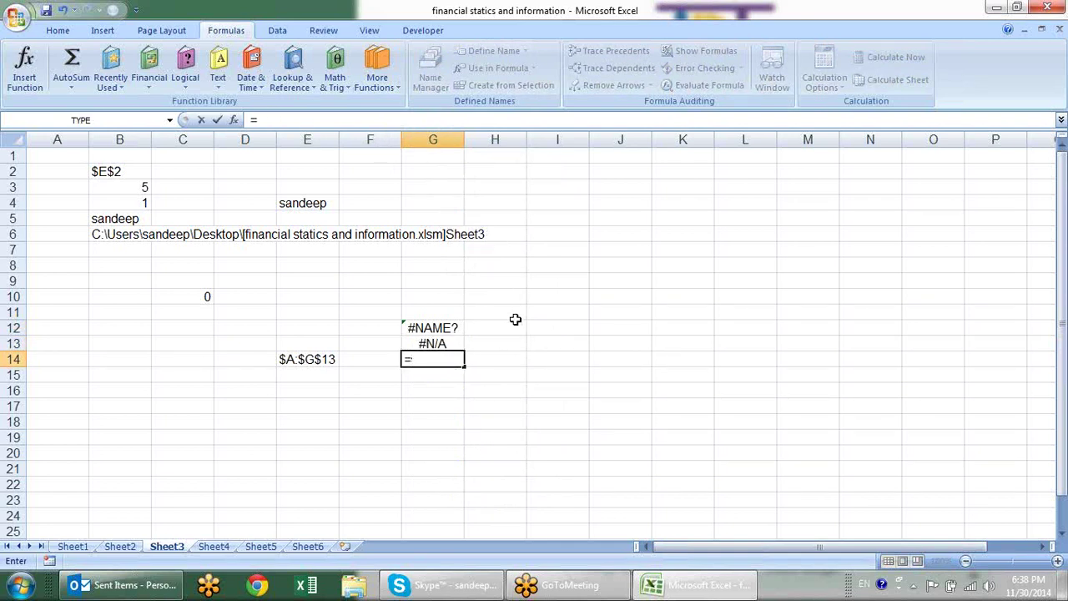
{"action": "type", "text": "0"}
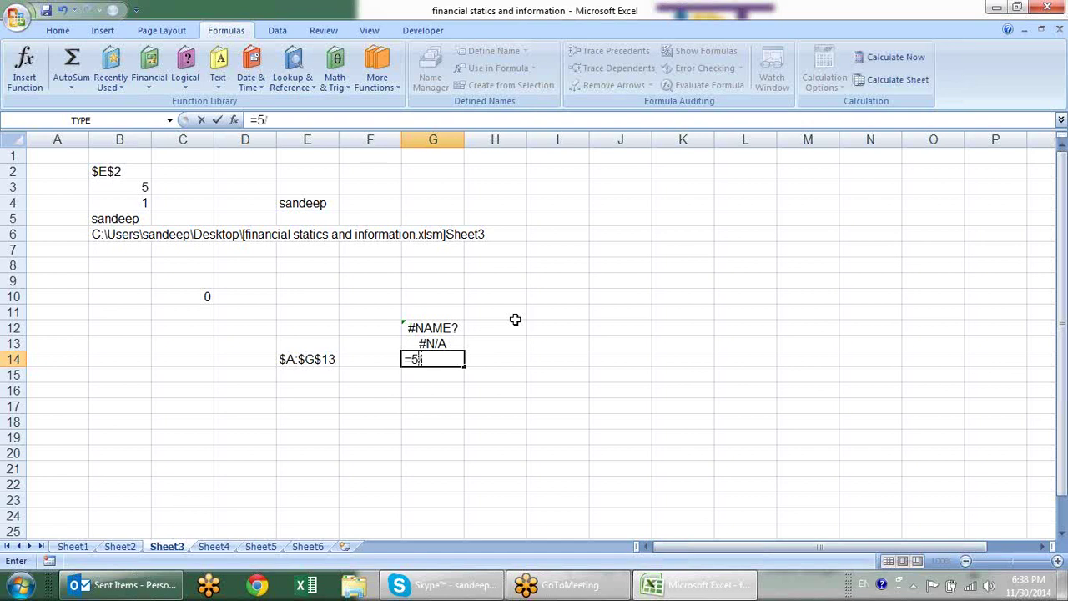
{"action": "type", "text": "/0"}
{"action": "key", "text": "Return"}
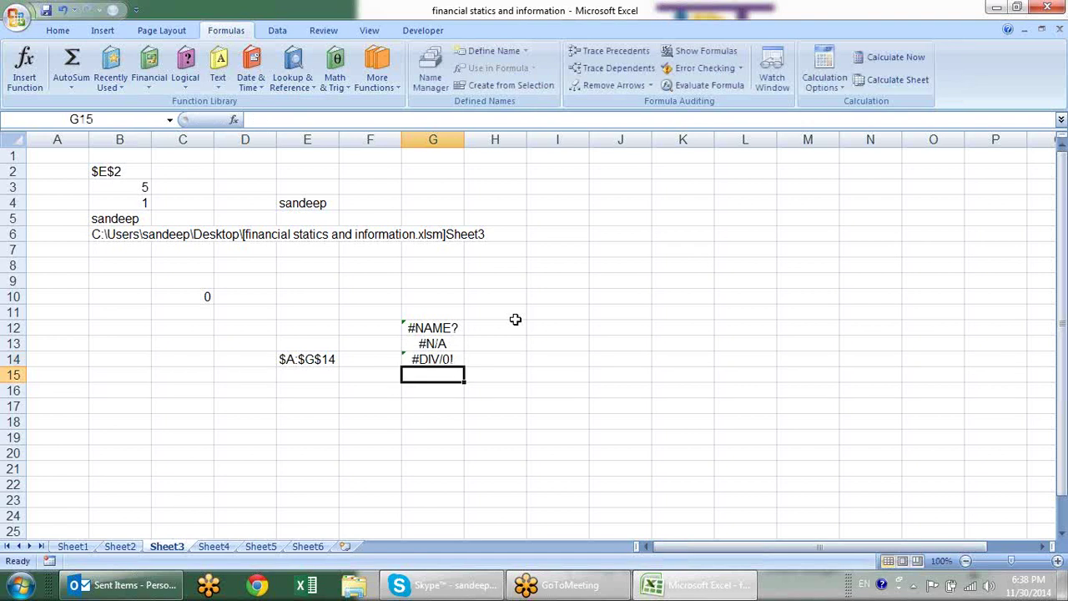
- Enter =ERROR.TYPE(G12) in H12 and fill it down to H14, giving 5, 7 and 2
{"action": "left_click", "coordinate": [516, 326]}
{"action": "type", "text": "="}
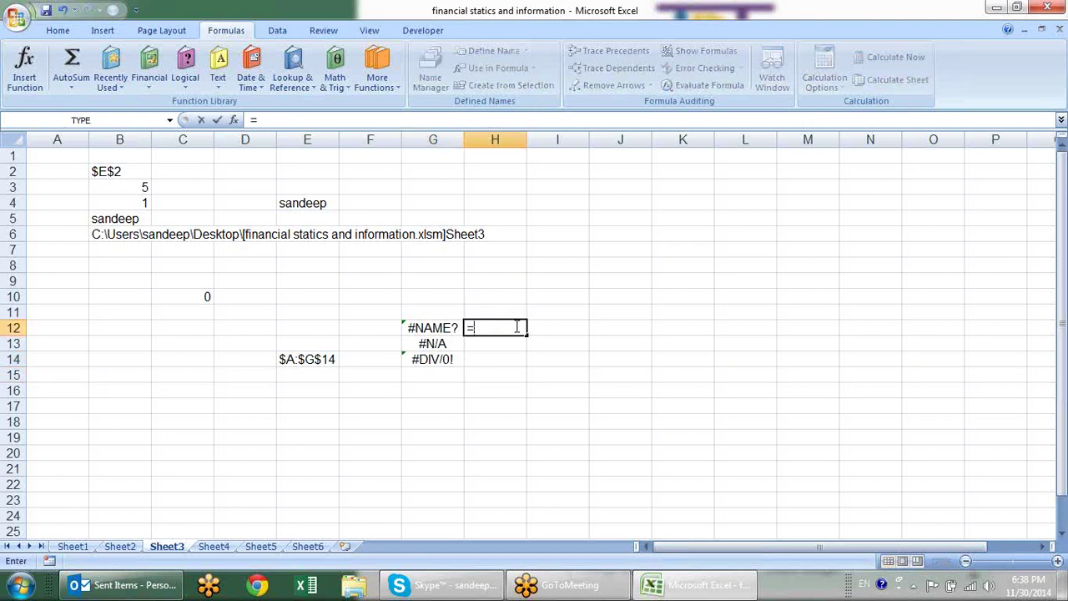
{"action": "type", "text": "er"}
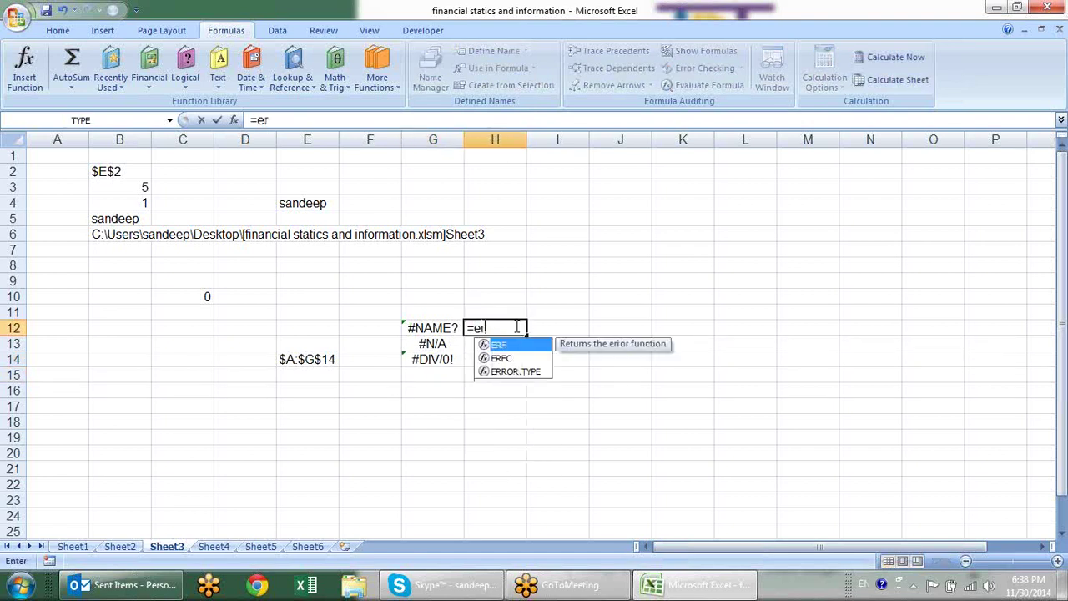
{"action": "key", "text": "Down"}
{"action": "key", "text": "Down"}
{"action": "key", "text": "Tab"}
{"action": "key", "text": "Left"}
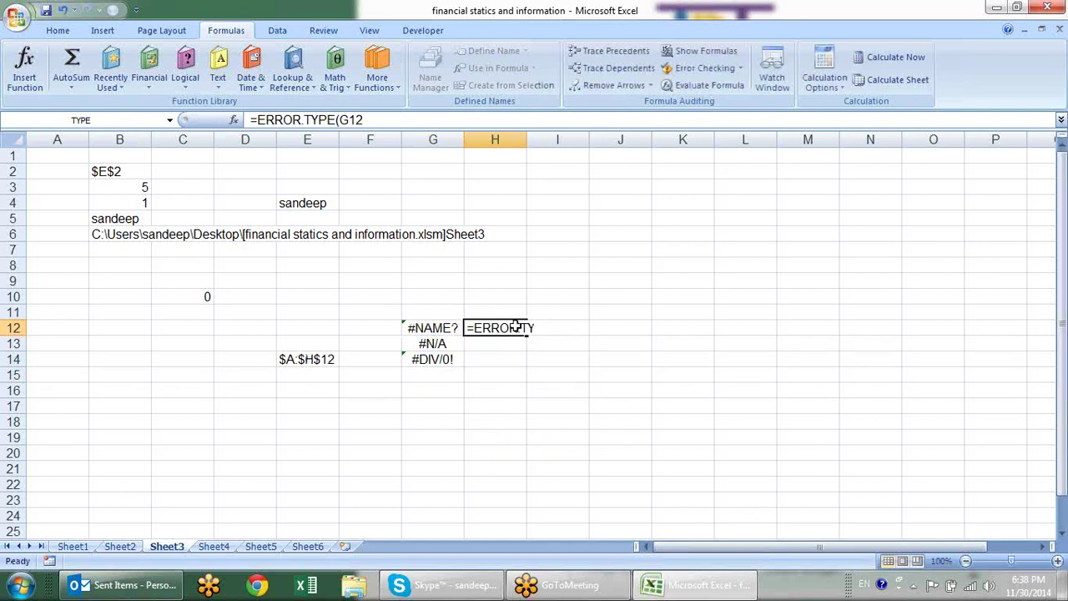
{"action": "key", "text": "Return"}
{"action": "key", "text": "ctrl+d"}
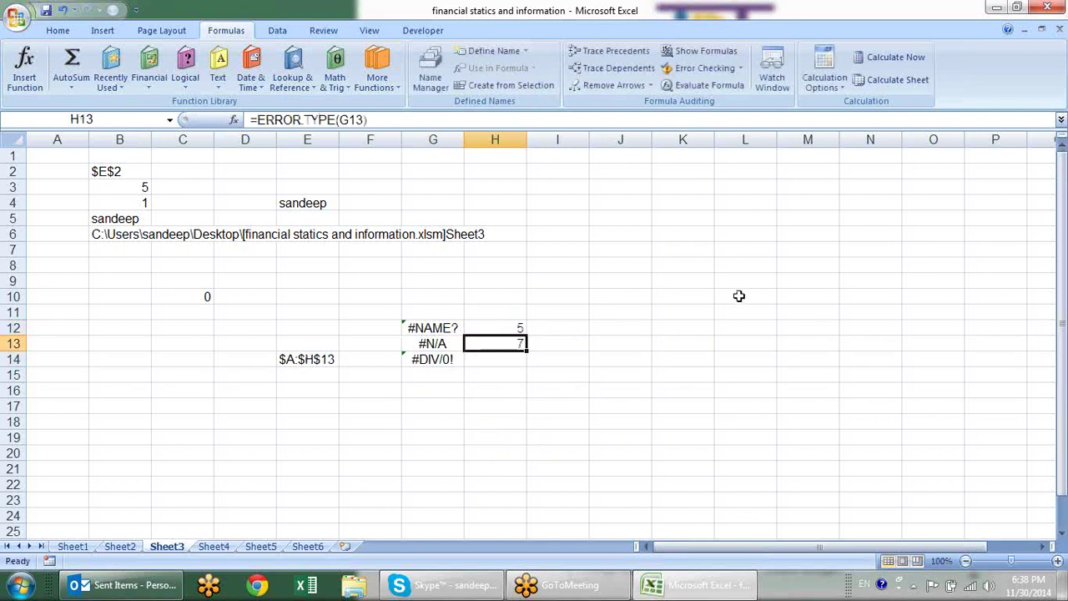
{"action": "key", "text": "Return"}
{"action": "key", "text": "ctrl+d"}
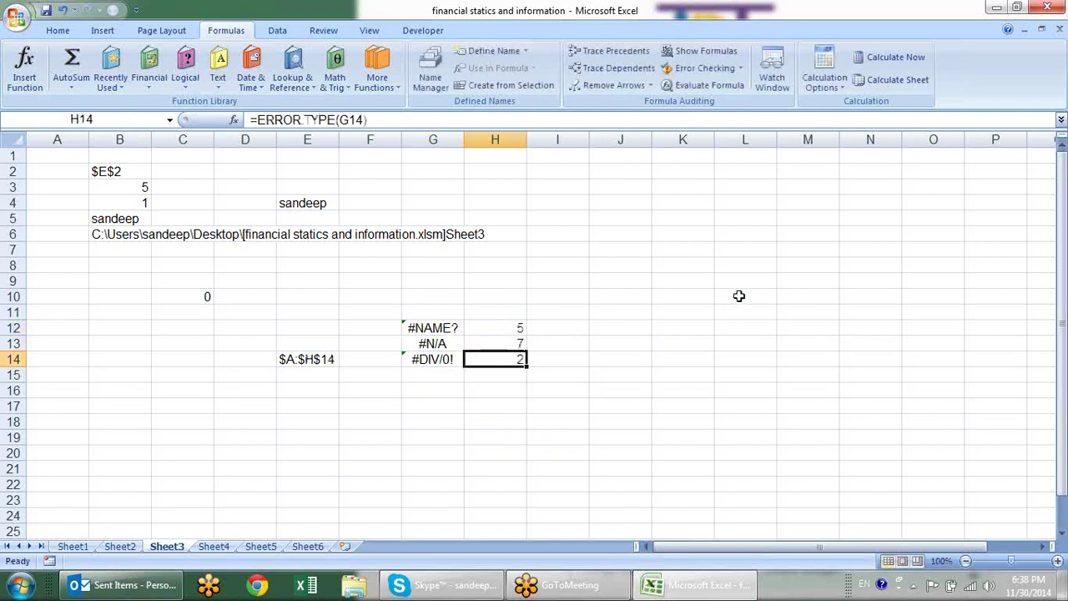
- Open the ERROR.TYPE Help topic for H14 and highlight its error-code table
{"action": "left_click", "coordinate": [234, 120]}
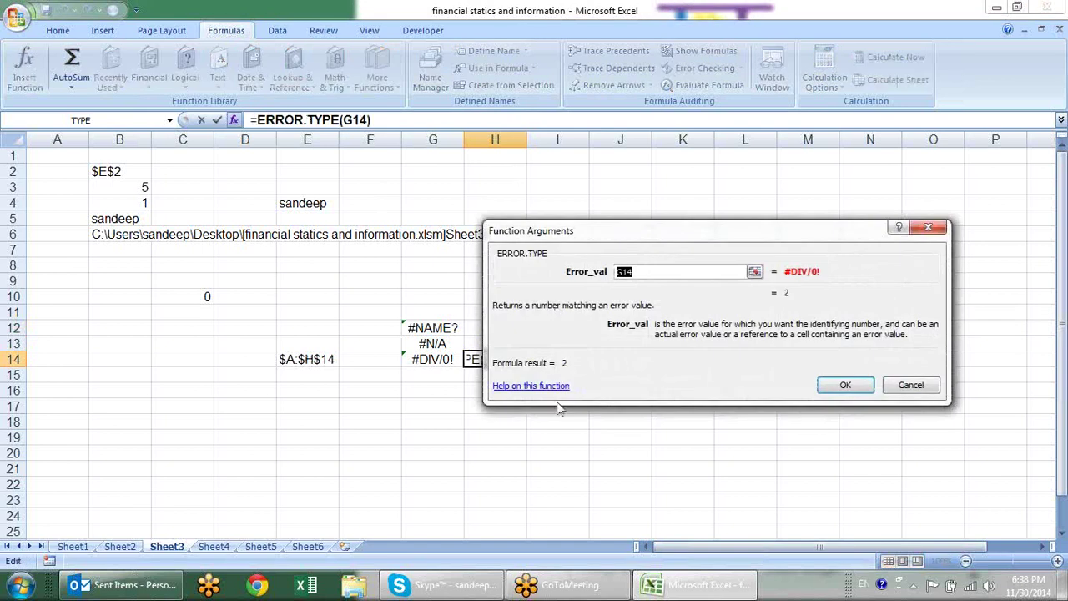
{"action": "left_click", "coordinate": [551, 386]}
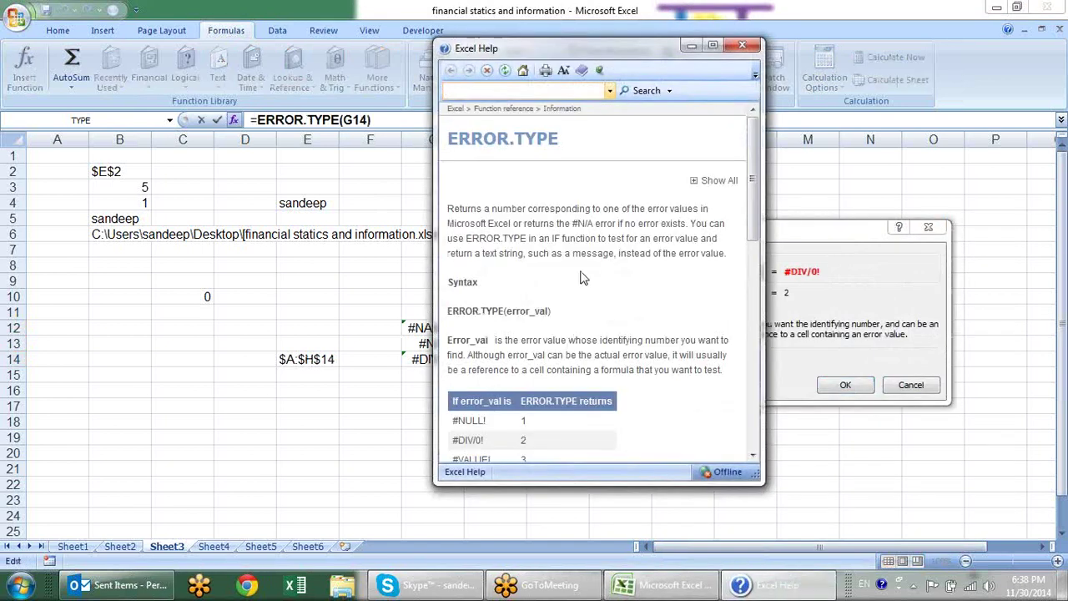
{"action": "left_click_drag", "start_coordinate": [751, 204], "coordinate": [752, 273]}
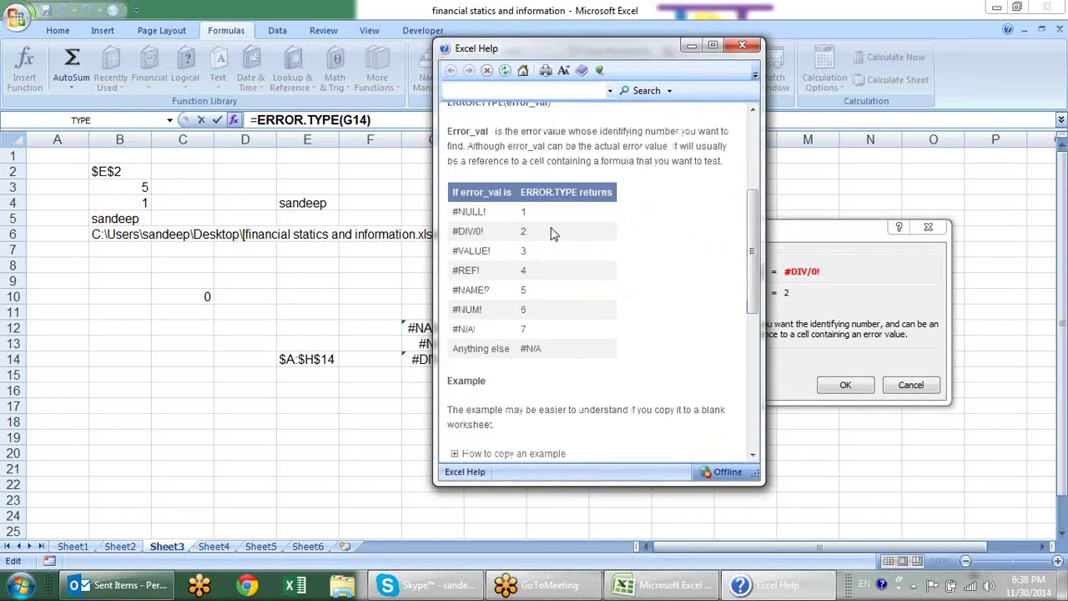
{"action": "left_click_drag", "start_coordinate": [523, 193], "coordinate": [534, 352]}
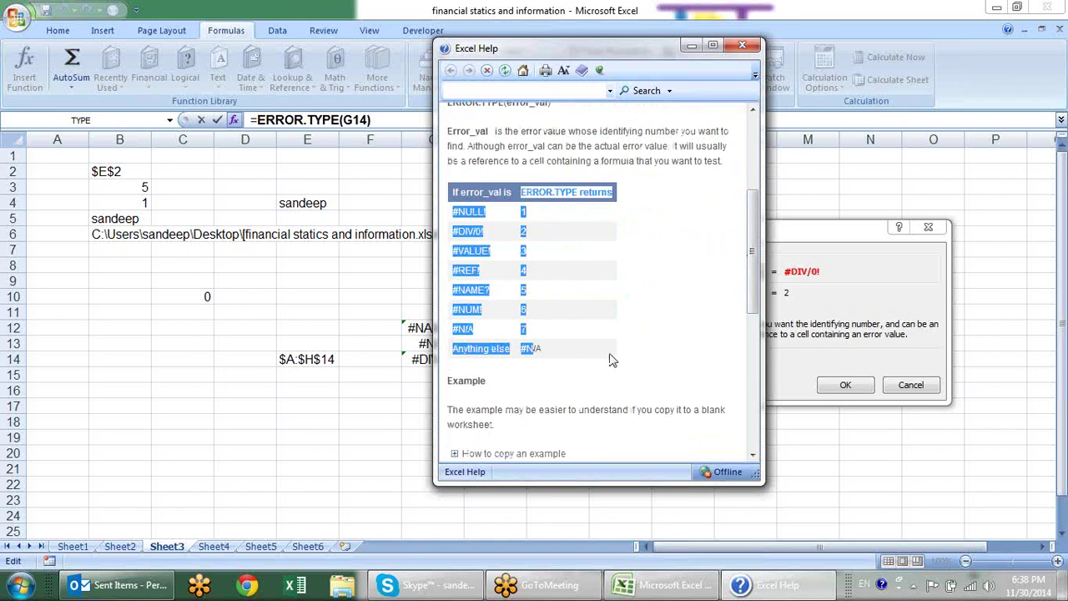
{"action": "left_click", "coordinate": [610, 360]}
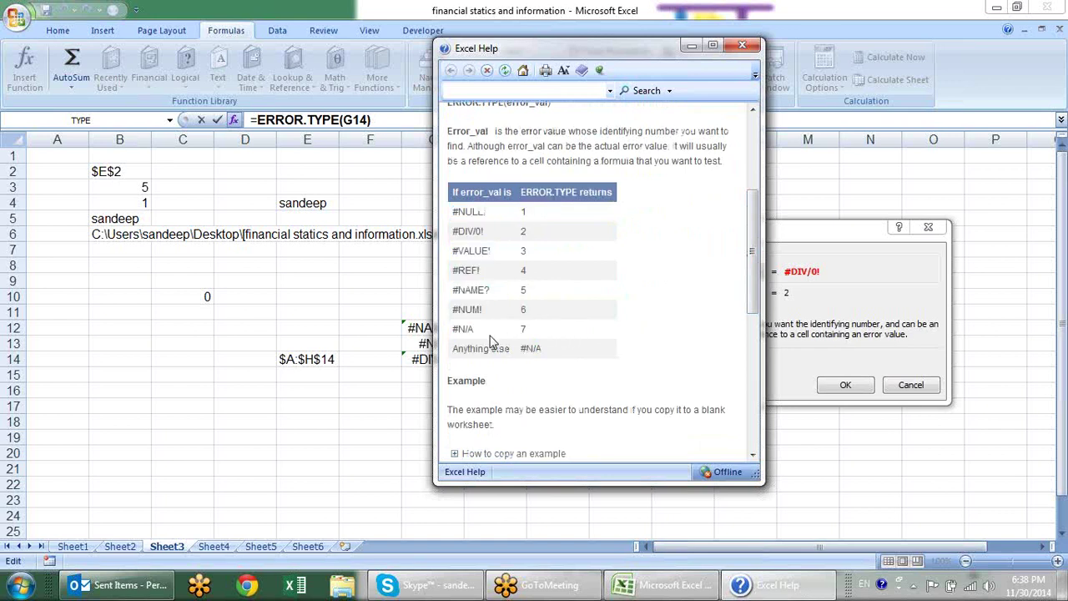
{"action": "left_click_drag", "start_coordinate": [489, 339], "coordinate": [483, 217]}
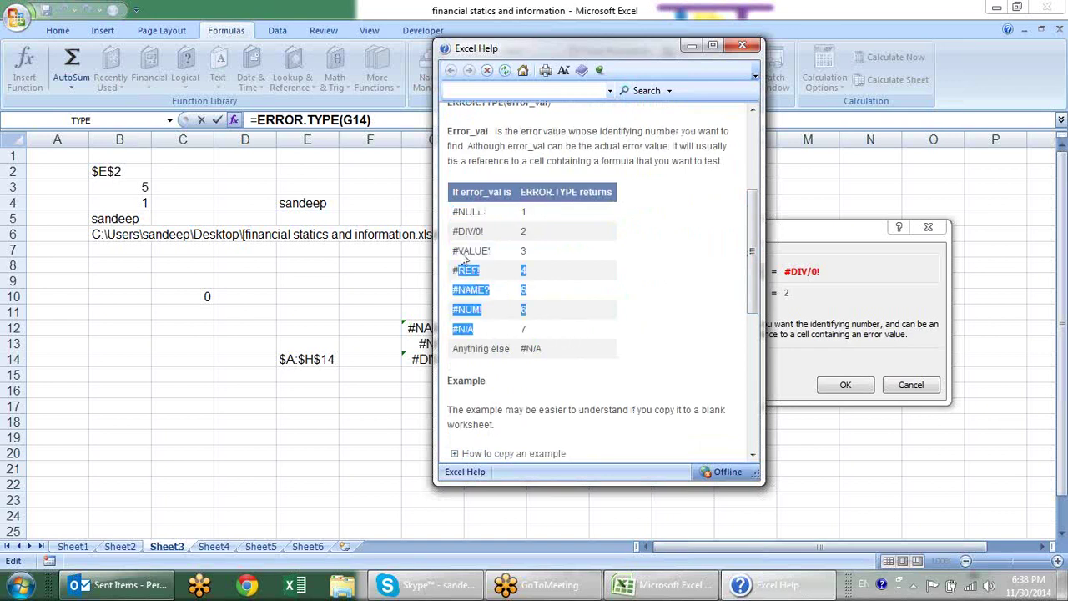
{"action": "left_click", "coordinate": [530, 210]}
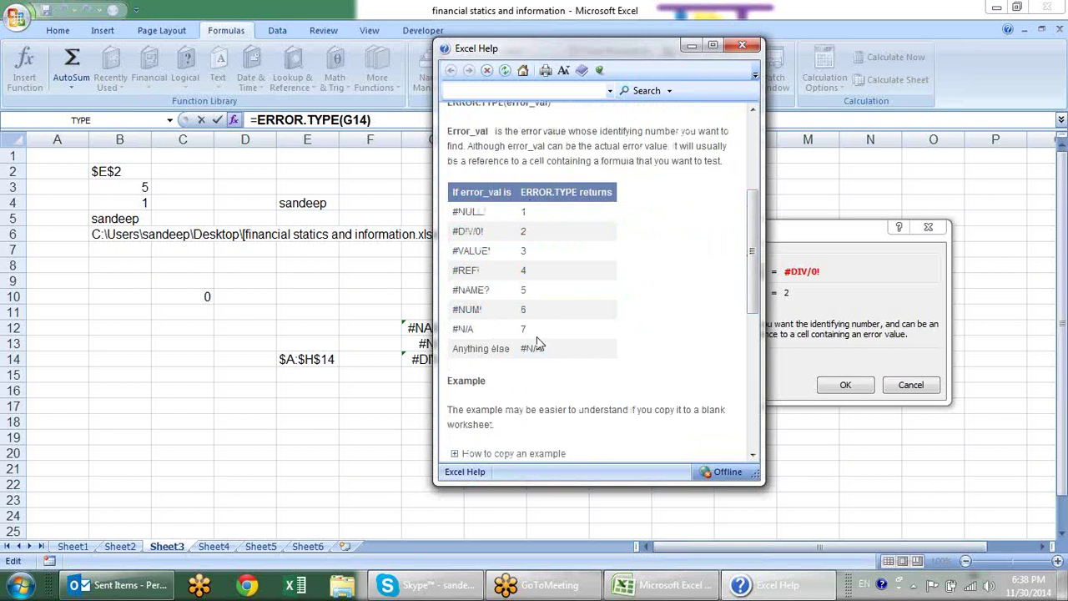
{"action": "left_click_drag", "start_coordinate": [548, 351], "coordinate": [518, 354]}
{"action": "left_click", "coordinate": [543, 380]}
- Close Help and the Function Arguments box, then show the Information function list
{"action": "left_click_drag", "start_coordinate": [751, 248], "coordinate": [749, 388]}
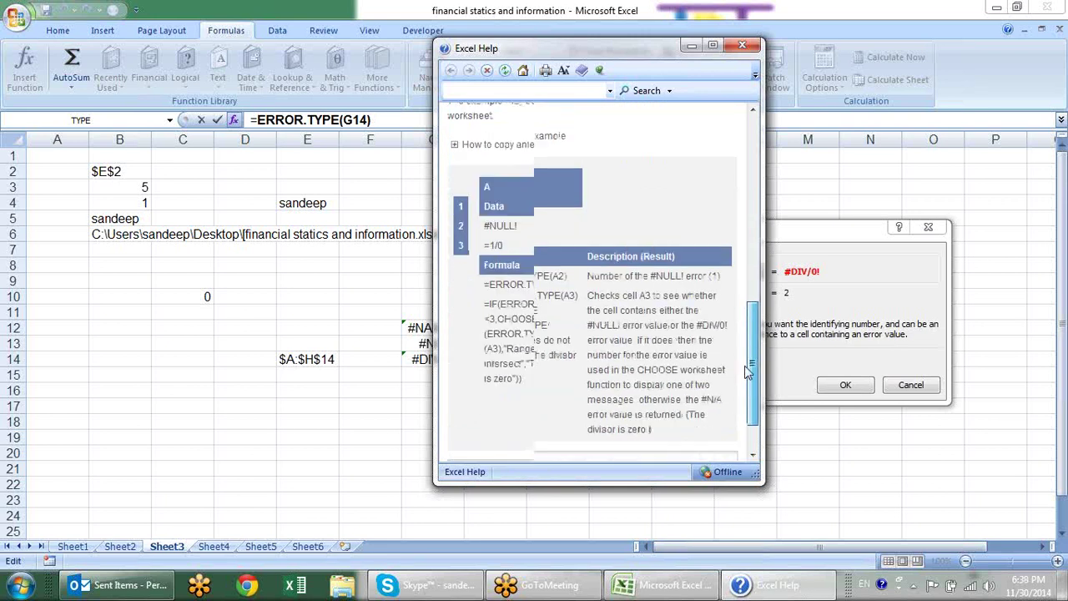
{"action": "left_click", "coordinate": [743, 45]}
{"action": "left_click", "coordinate": [936, 229]}
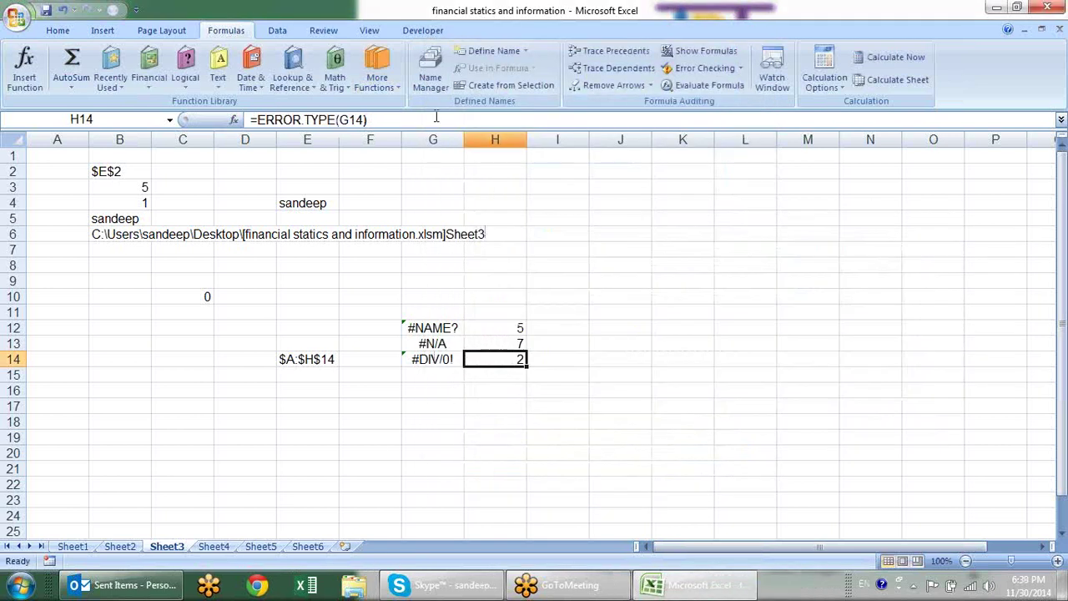
{"action": "left_click", "coordinate": [377, 71]}
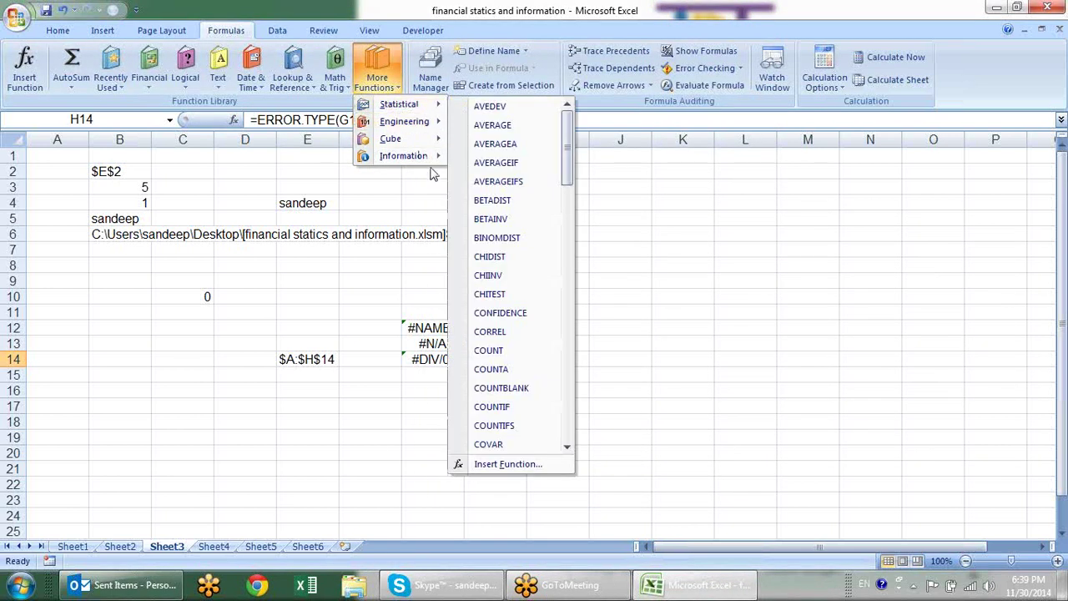
{"action": "mouse_move", "coordinate": [404, 156]}
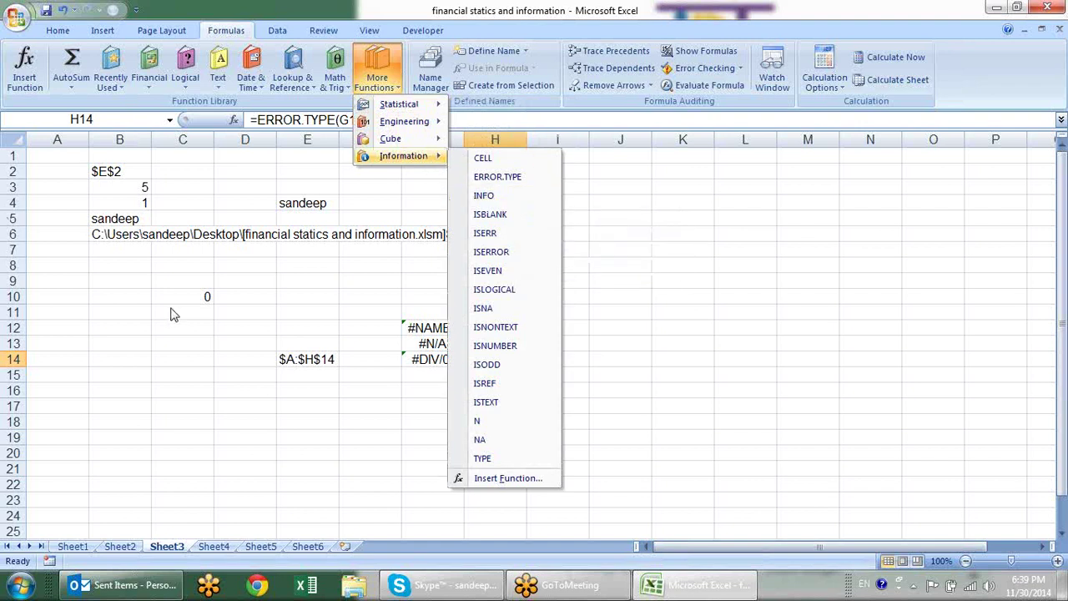
- Enter =INFO("directory") in J5 to display the current Desktop folder path
{"action": "left_click", "coordinate": [626, 213]}
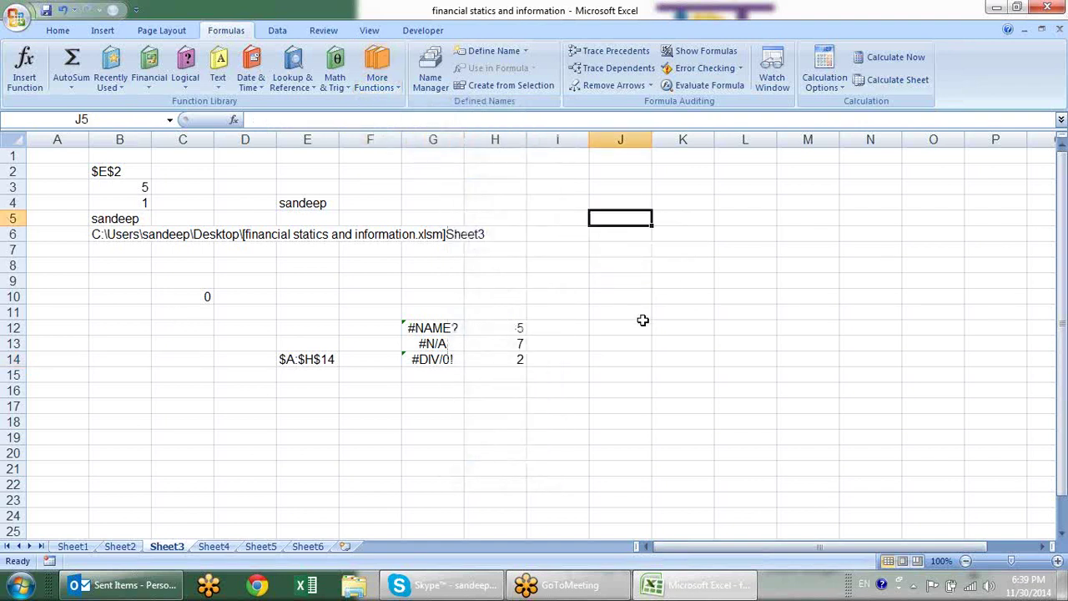
{"action": "type", "text": "=in"}
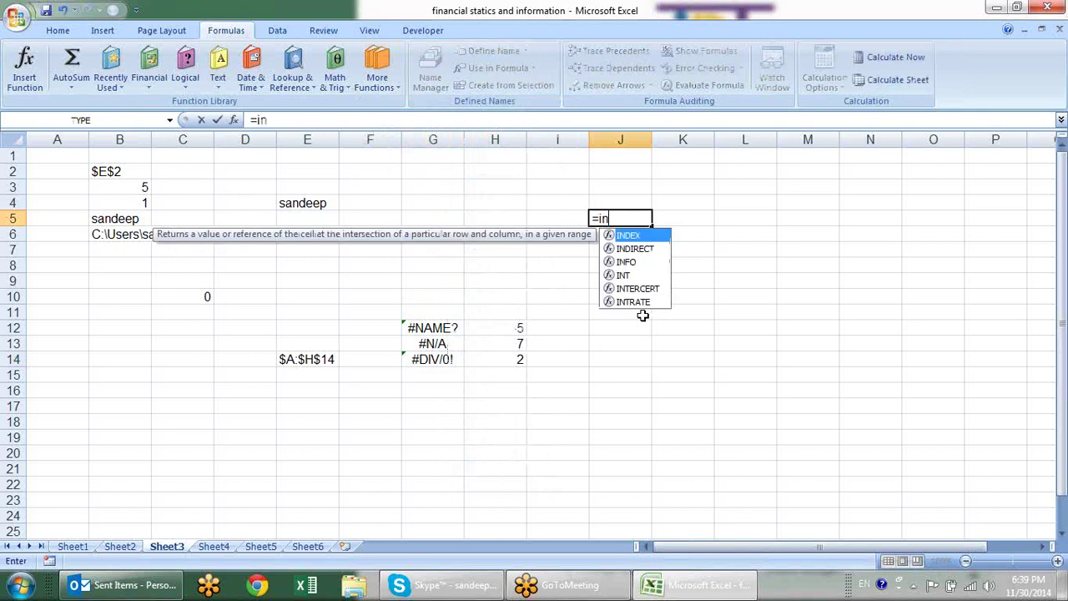
{"action": "type", "text": "f"}
{"action": "key", "text": "Tab"}
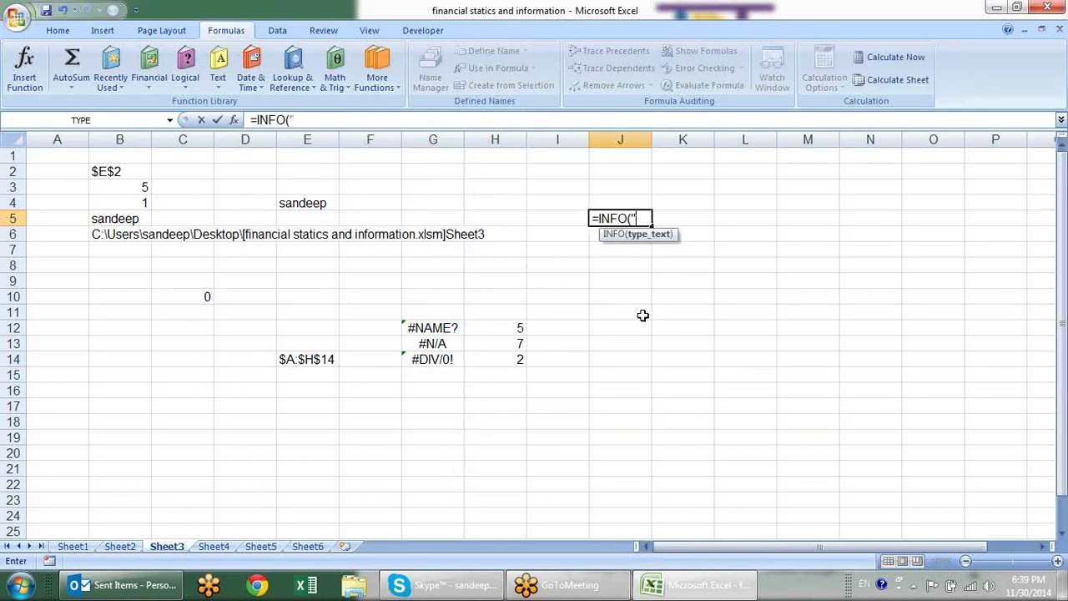
{"action": "type", "text": "direct"}
{"action": "type", "text": "ory"}
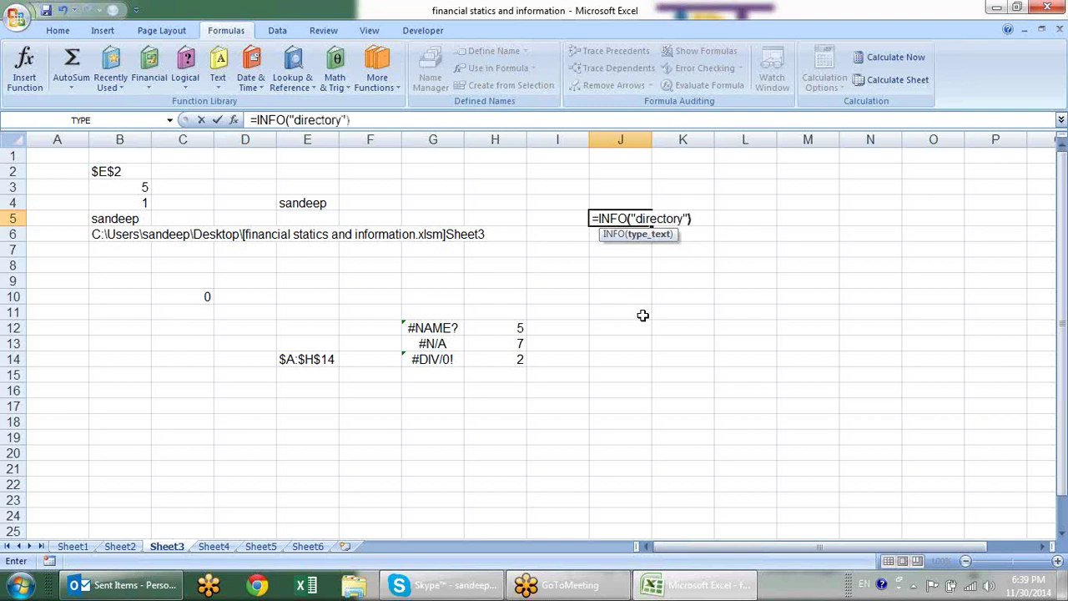
{"action": "key", "text": "Return"}
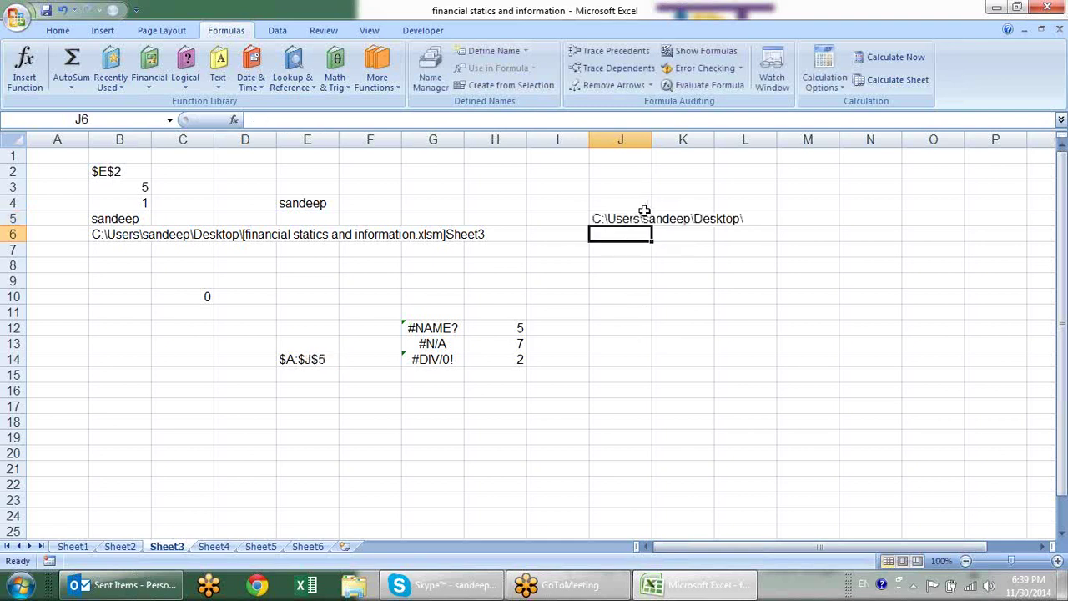
{"action": "left_click", "coordinate": [636, 227]}
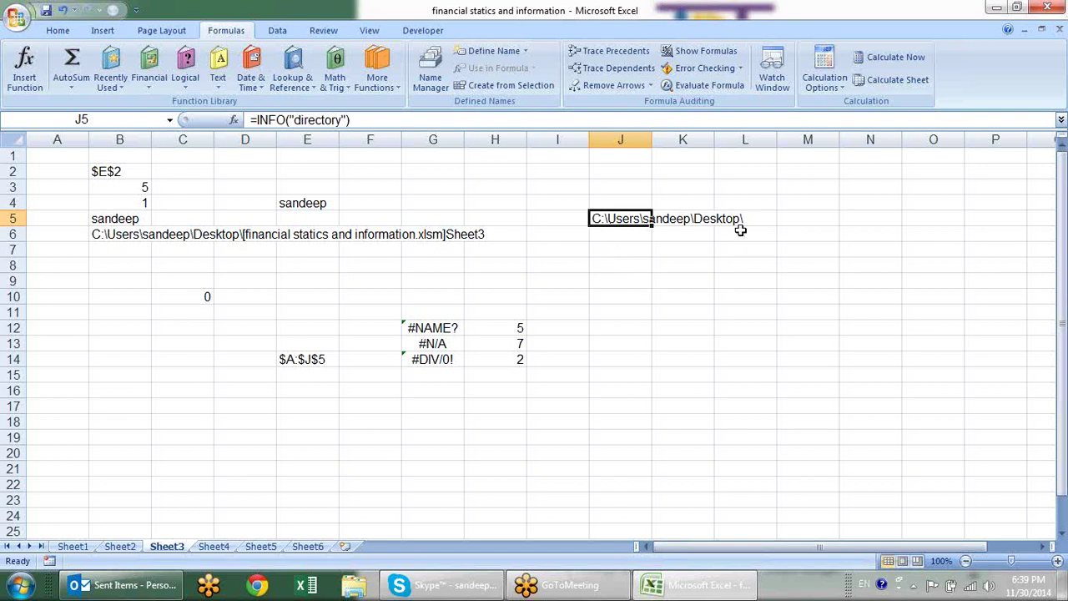
{"action": "left_click", "coordinate": [597, 251]}
- Enter =INFO("format") in J7, which returns #VALUE!, and view its Function Arguments
{"action": "type", "text": "="}
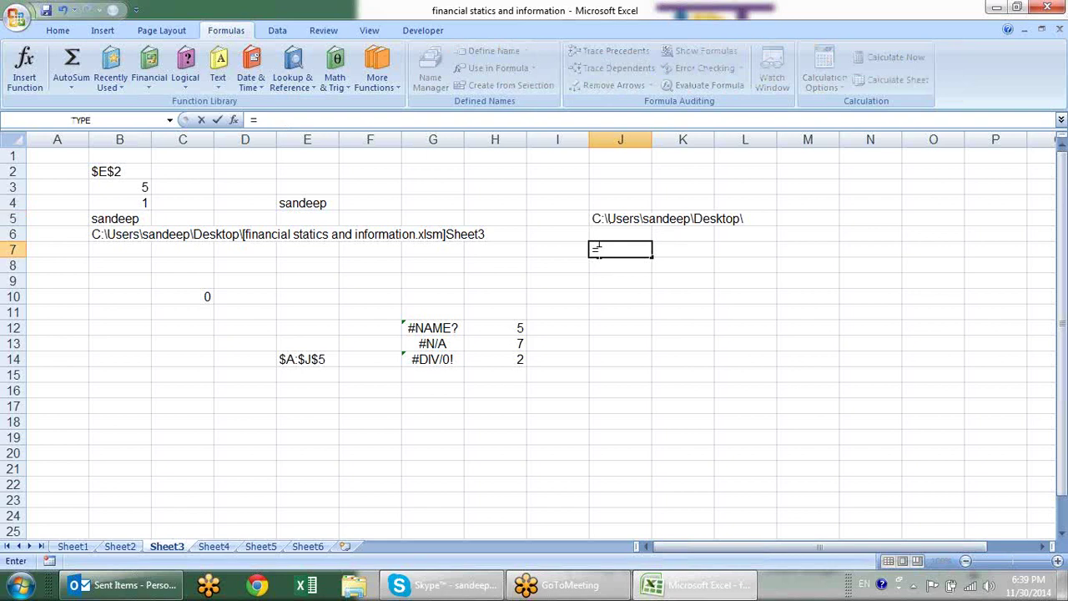
{"action": "type", "text": "info"}
{"action": "key", "text": "Tab"}
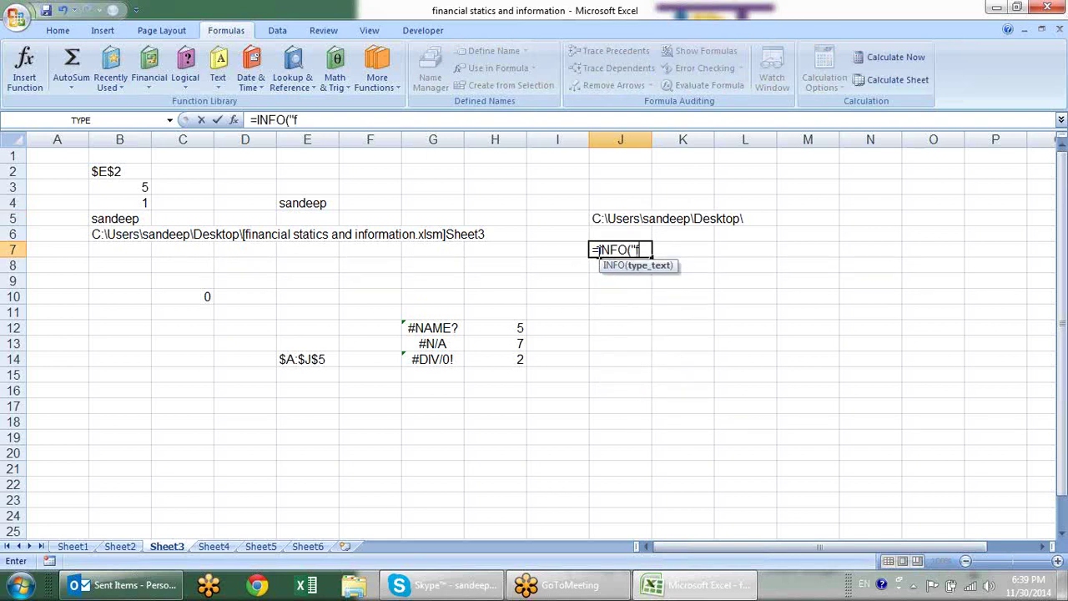
{"action": "type", "text": "ormat"}
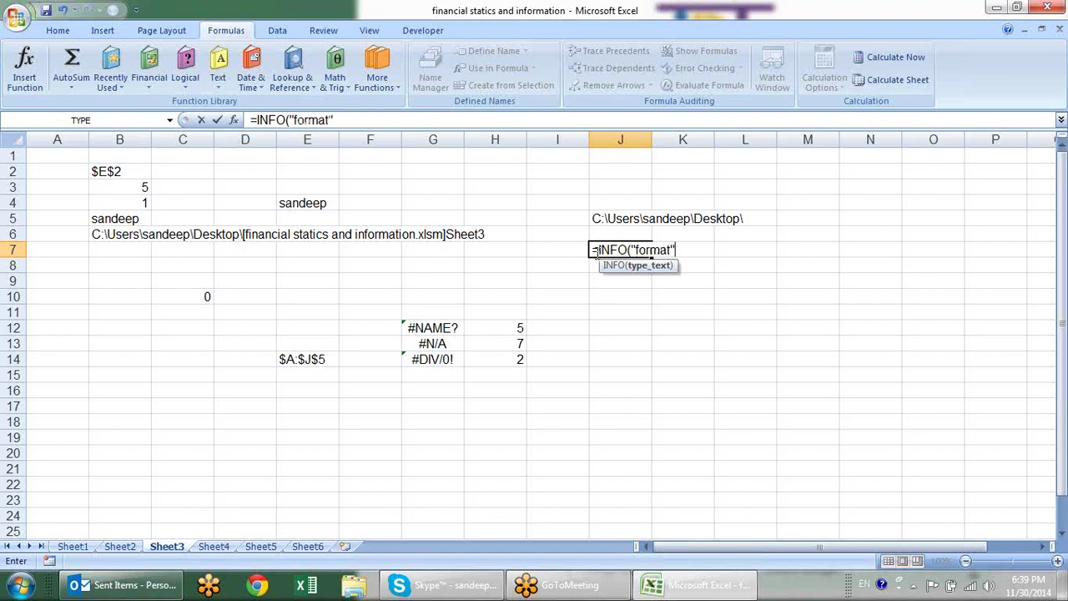
{"action": "key", "text": "Return"}
{"action": "double_click", "coordinate": [596, 253]}
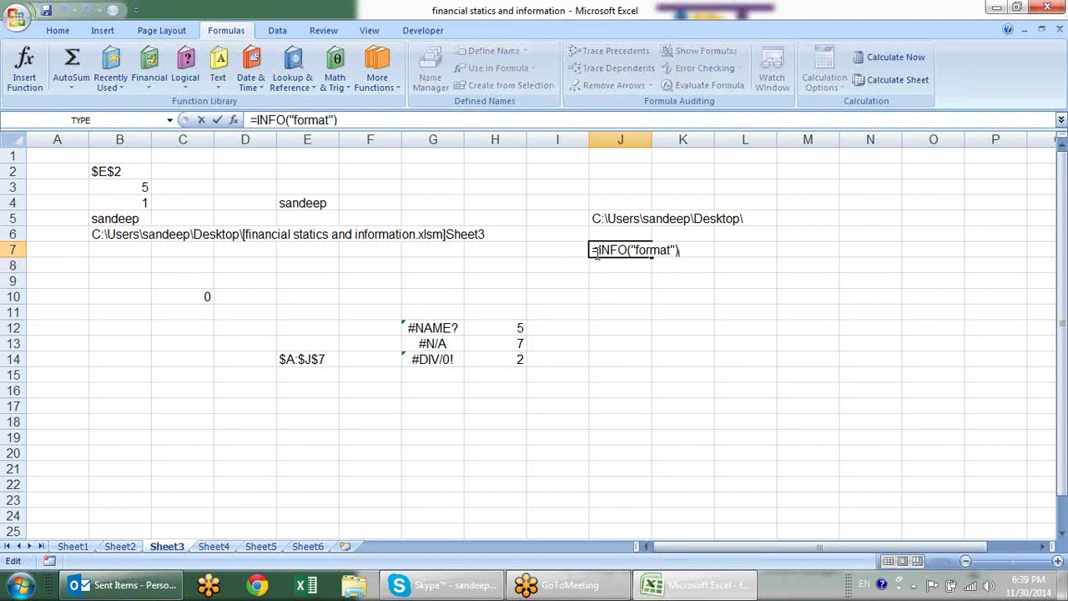
{"action": "key", "text": "BackSpace"}
{"action": "key", "text": "BackSpace"}
{"action": "key", "text": "BackSpace"}
{"action": "key", "text": "BackSpace"}
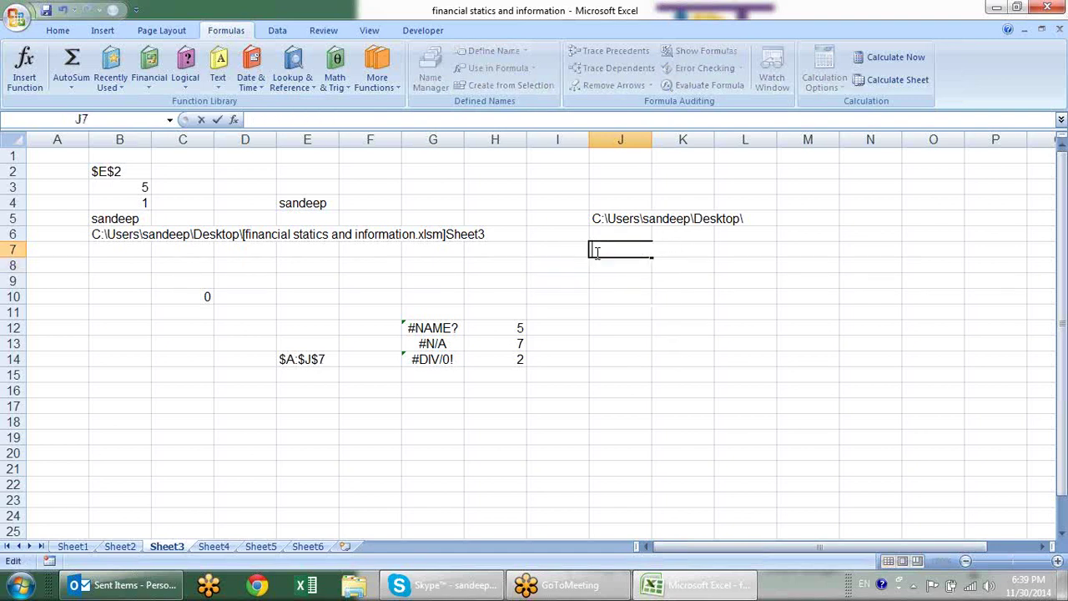
{"action": "key", "text": "Escape"}
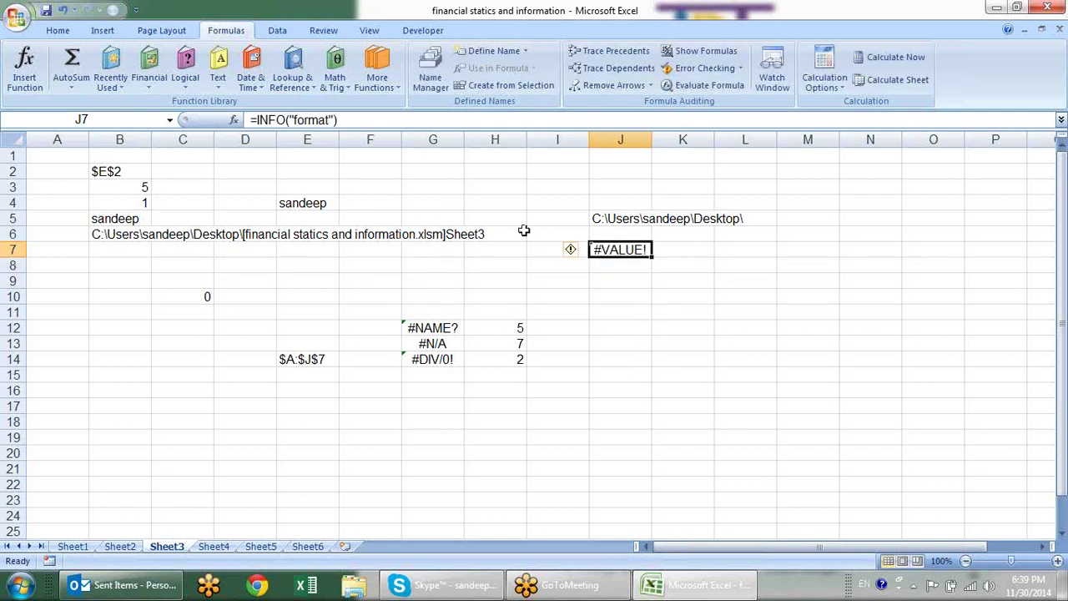
{"action": "left_click", "coordinate": [235, 120]}
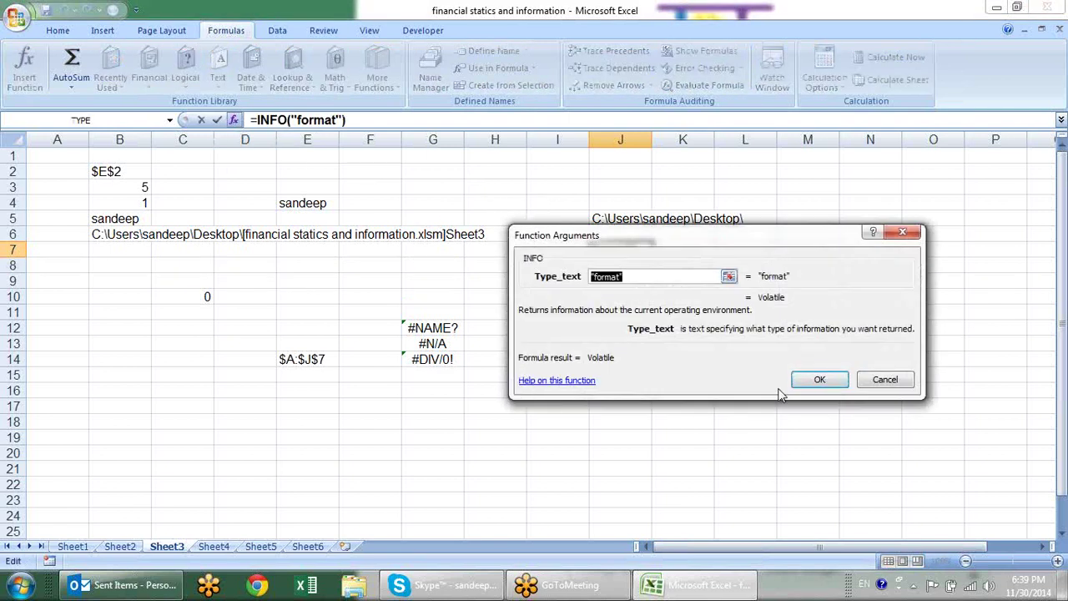
- Open INFO Help and highlight the directory and origin type_text entries, including example $D$9
{"action": "left_click", "coordinate": [573, 382]}
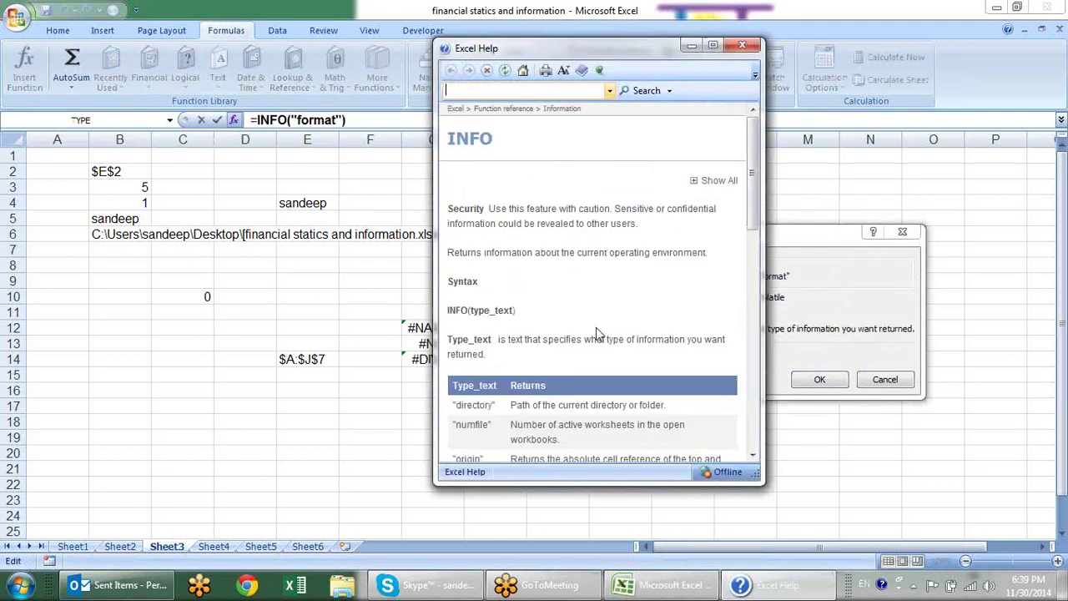
{"action": "left_click_drag", "start_coordinate": [756, 200], "coordinate": [755, 296]}
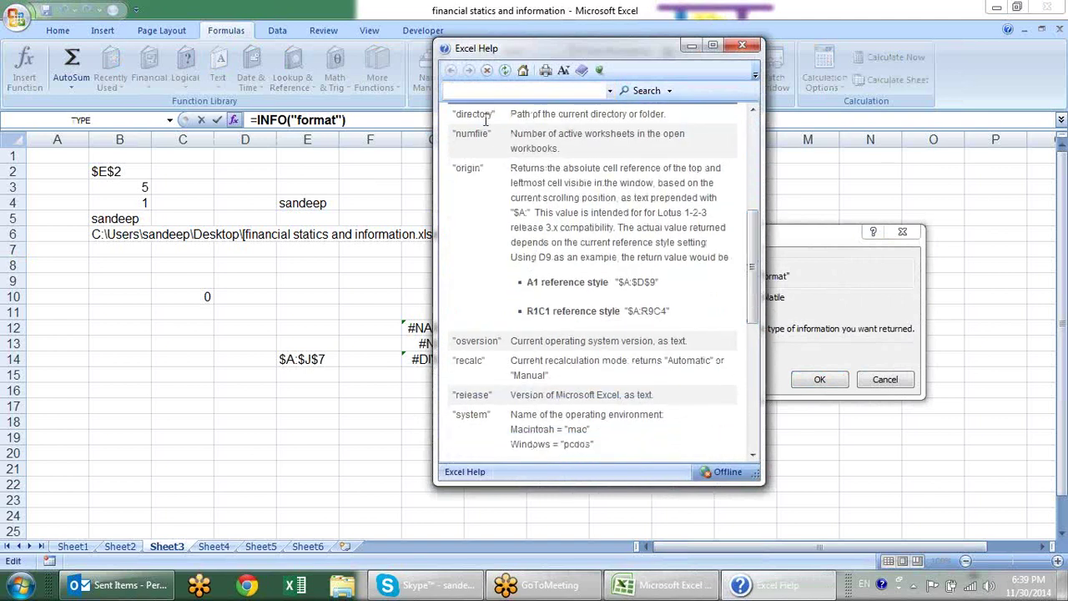
{"action": "mouse_move", "coordinate": [454, 114]}
{"action": "left_mouse_down"}
{"action": "mouse_move", "coordinate": [532, 117]}
{"action": "mouse_move", "coordinate": [620, 146]}
{"action": "left_mouse_up"}
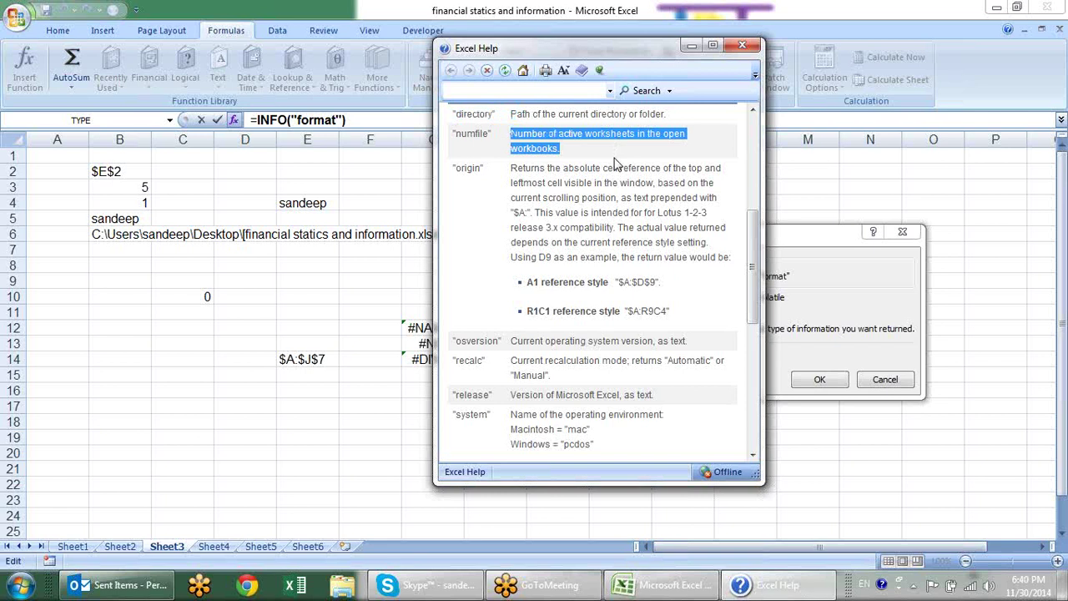
{"action": "left_click", "coordinate": [619, 151]}
{"action": "left_click_drag", "start_coordinate": [531, 175], "coordinate": [610, 182]}
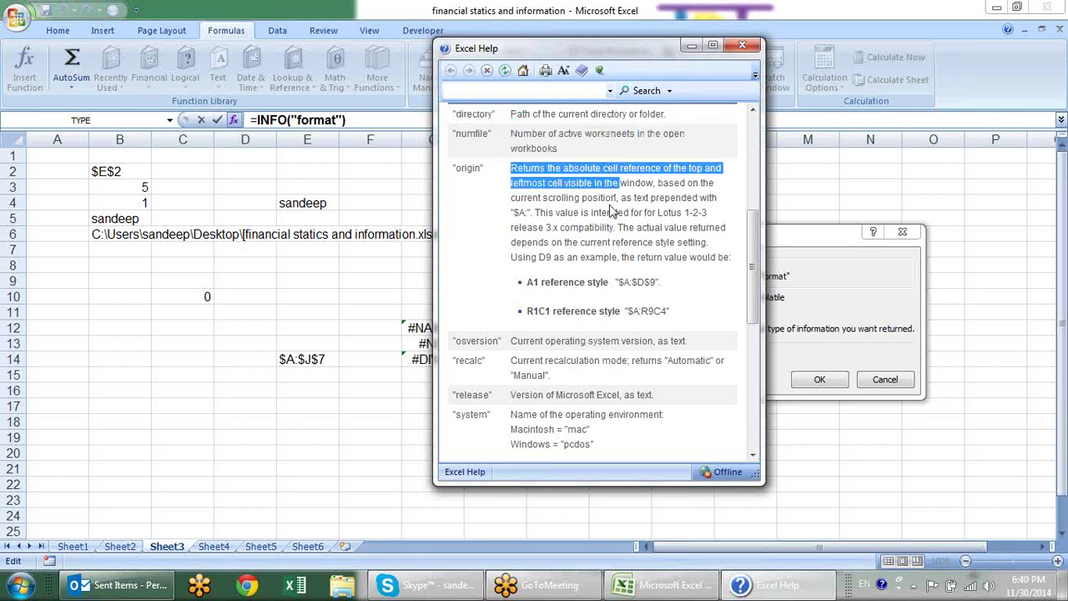
{"action": "left_click", "coordinate": [609, 215]}
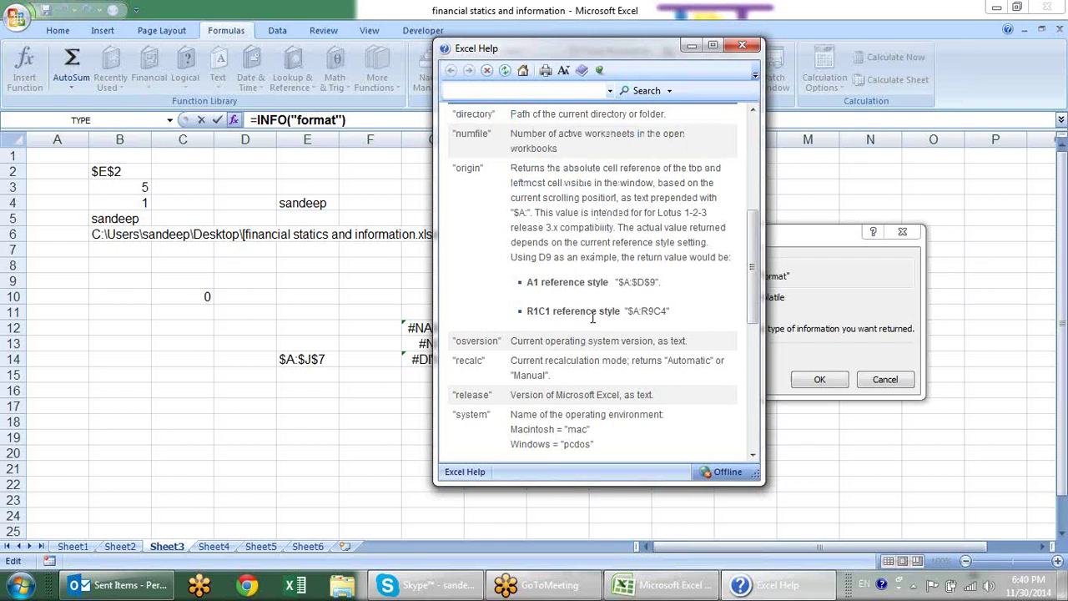
{"action": "left_click_drag", "start_coordinate": [637, 286], "coordinate": [661, 285]}
- Cancel the stray J7 edit and move the INFO Help window beside the worksheet
{"action": "left_click", "coordinate": [340, 397]}
{"action": "type", "text": "-"}
{"action": "left_click", "coordinate": [302, 378]}
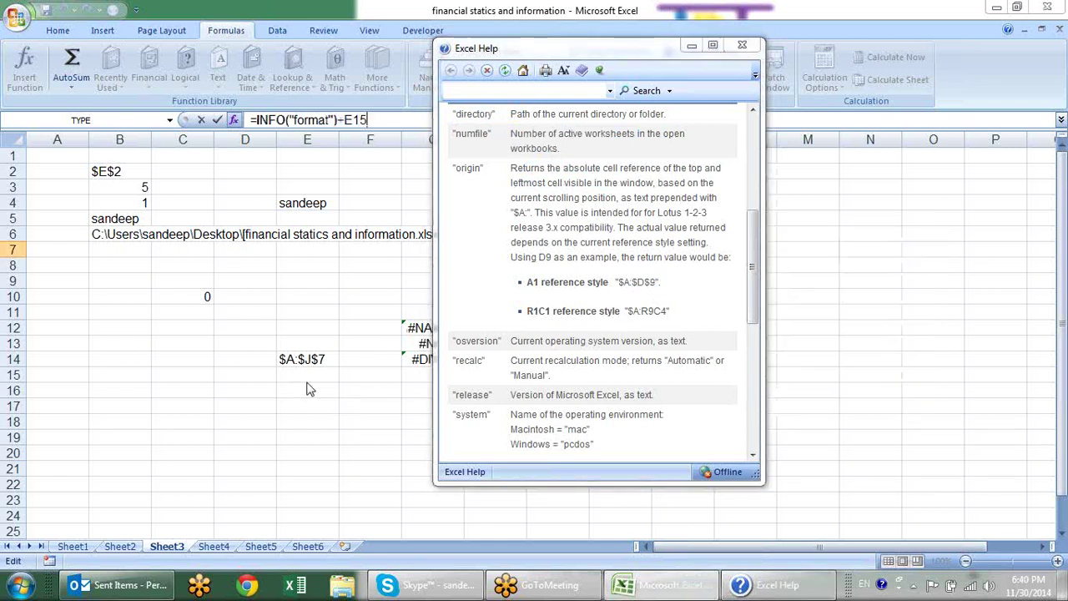
{"action": "key", "text": "BackSpace"}
{"action": "key", "text": "BackSpace"}
{"action": "key", "text": "BackSpace"}
{"action": "type", "text": "+"}
{"action": "left_click", "coordinate": [52, 158]}
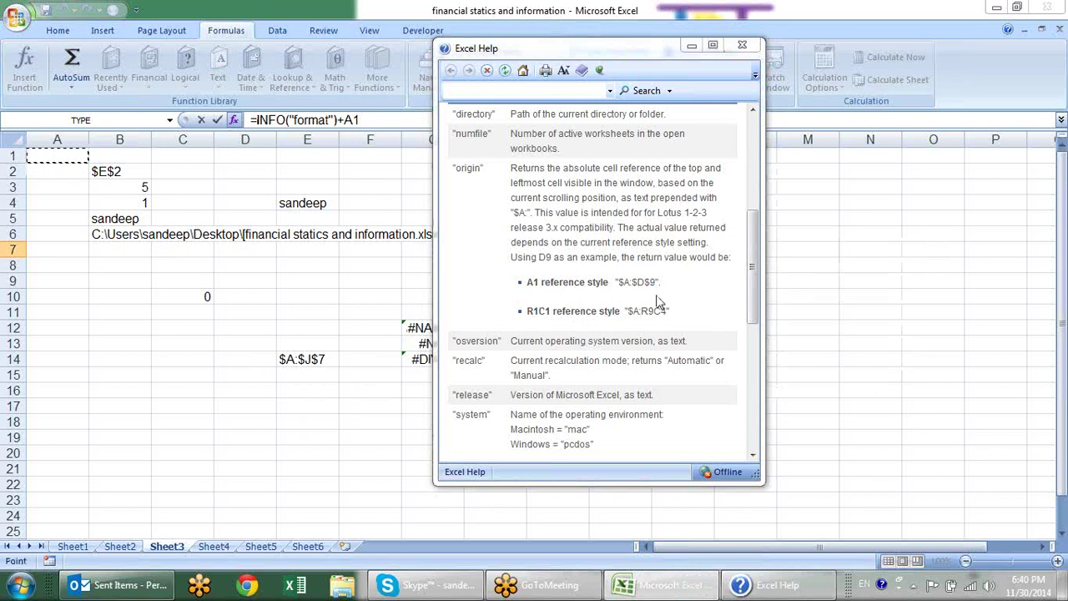
{"action": "key", "text": "Escape"}
{"action": "left_click_drag", "start_coordinate": [921, 375], "coordinate": [921, 388]}
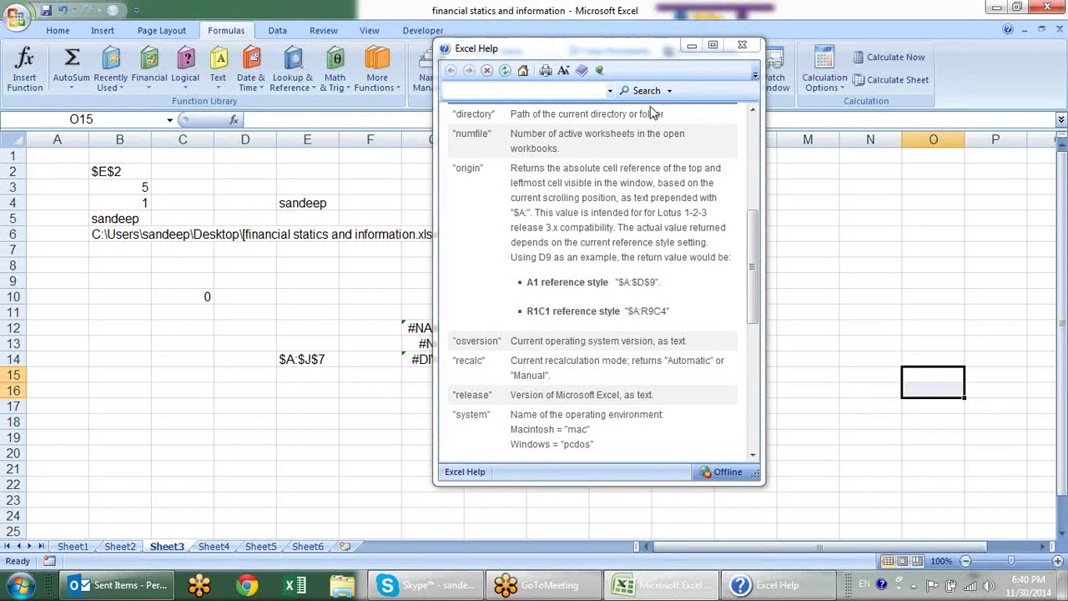
{"action": "left_click_drag", "start_coordinate": [595, 47], "coordinate": [946, 135]}
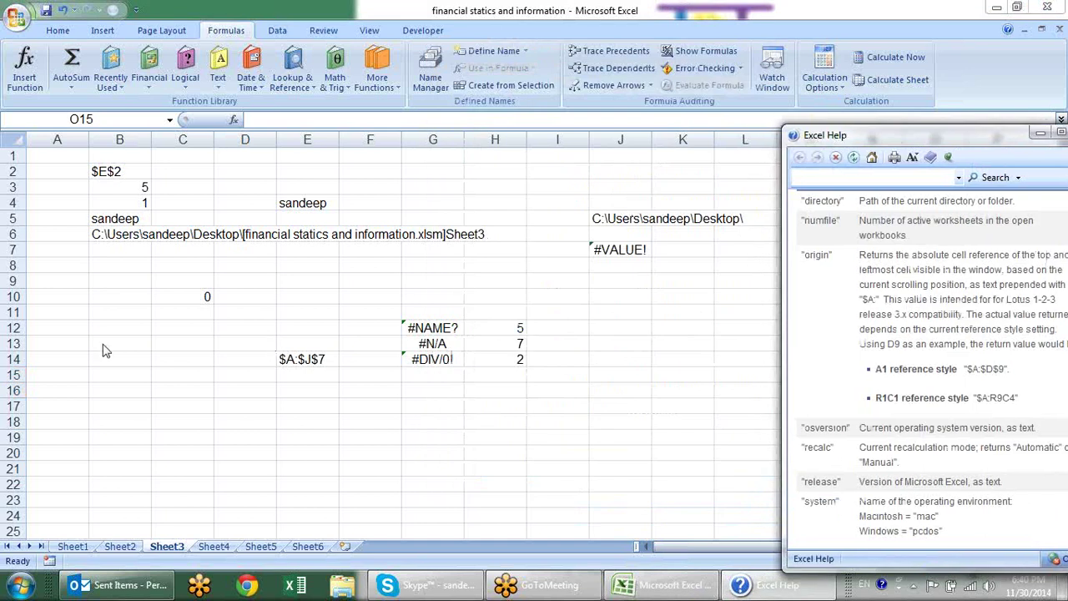
{"action": "left_click", "coordinate": [184, 349]}
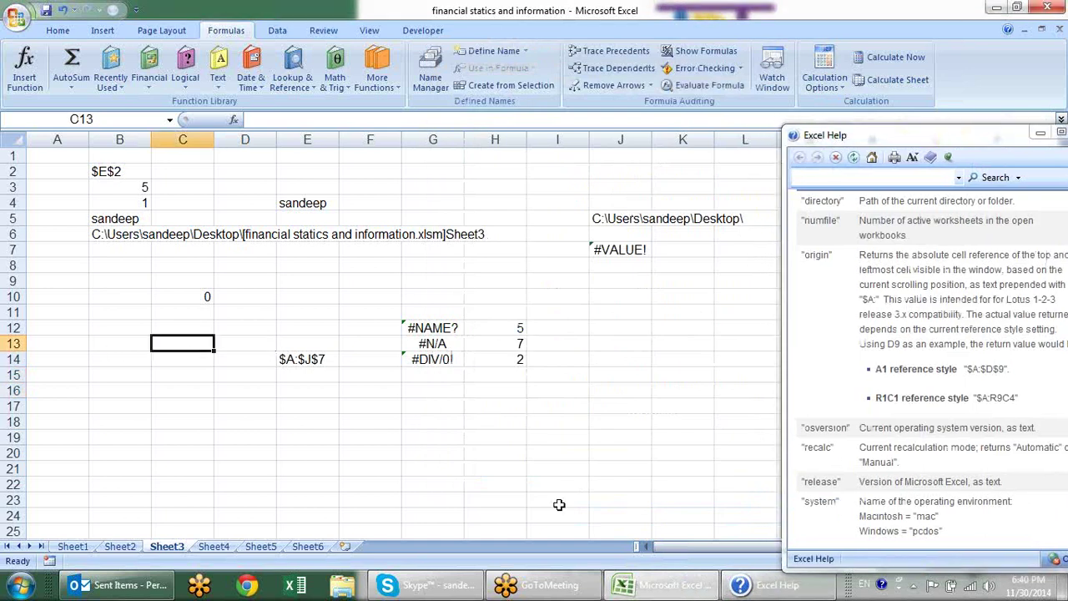
{"action": "left_click_drag", "start_coordinate": [656, 546], "coordinate": [672, 546]}
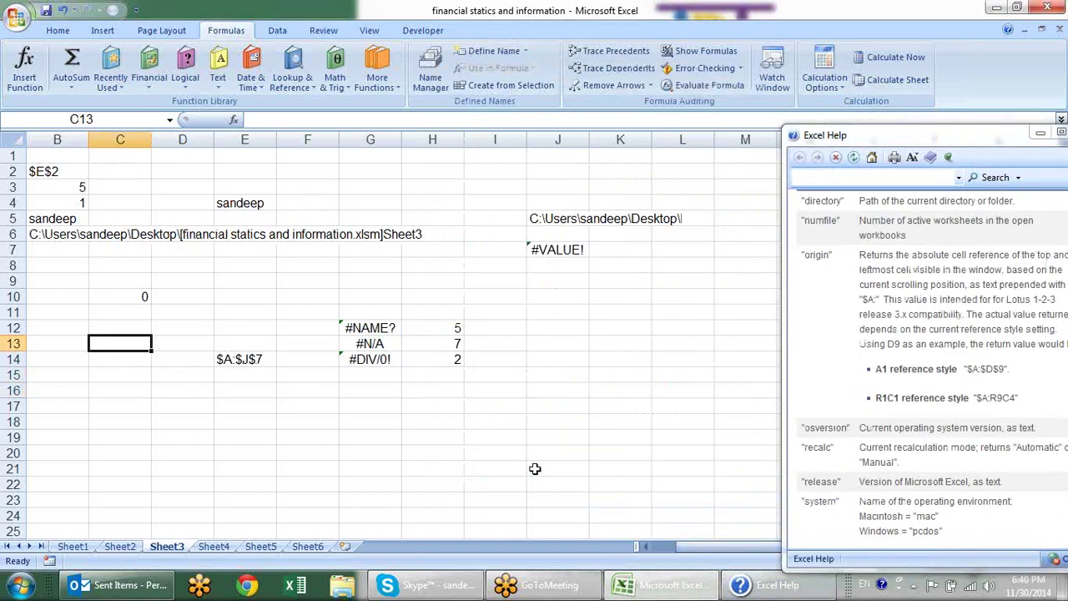
- Enter =INFO("origin") in I19
{"action": "left_click", "coordinate": [476, 435]}
{"action": "type", "text": "="}
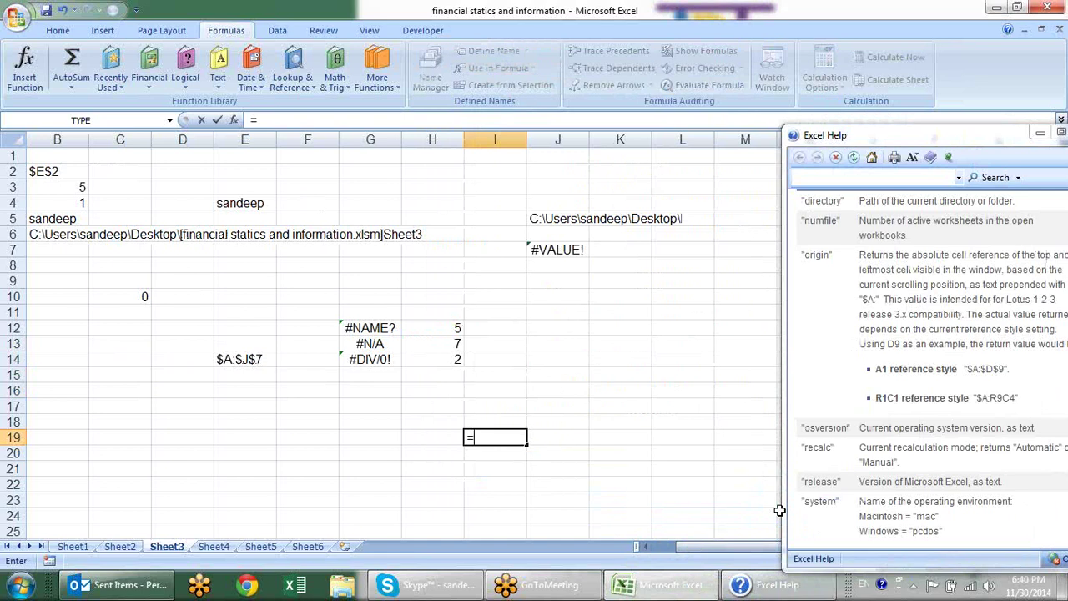
{"action": "type", "text": "or"}
{"action": "key", "text": "BackSpace"}
{"action": "key", "text": "BackSpace"}
{"action": "type", "text": "info"}
{"action": "key", "text": "Tab"}
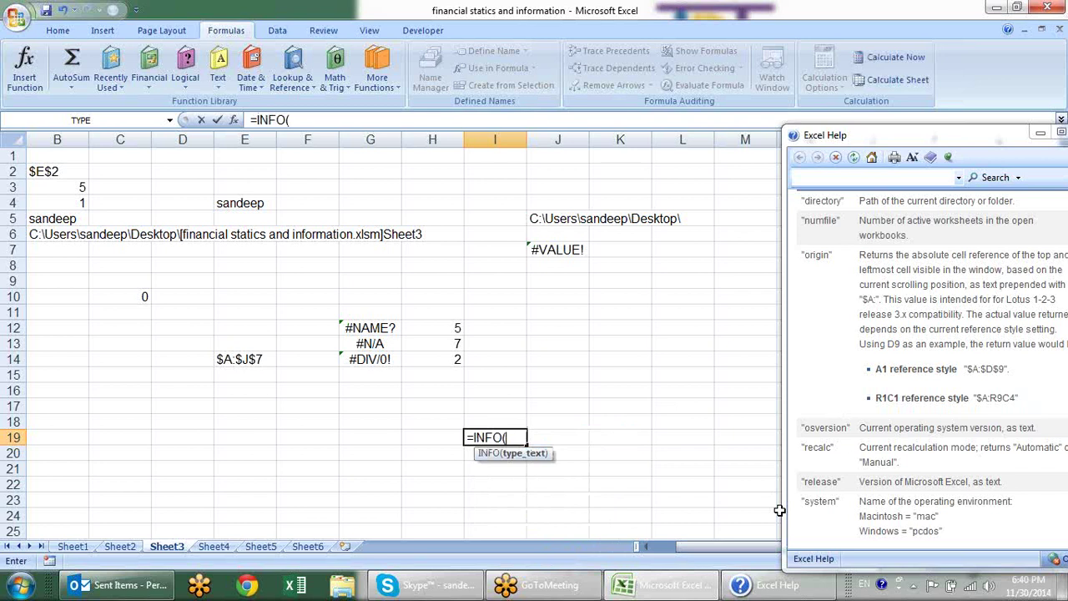
{"action": "type", "text": "gin"}
{"action": "key", "text": "Return"}
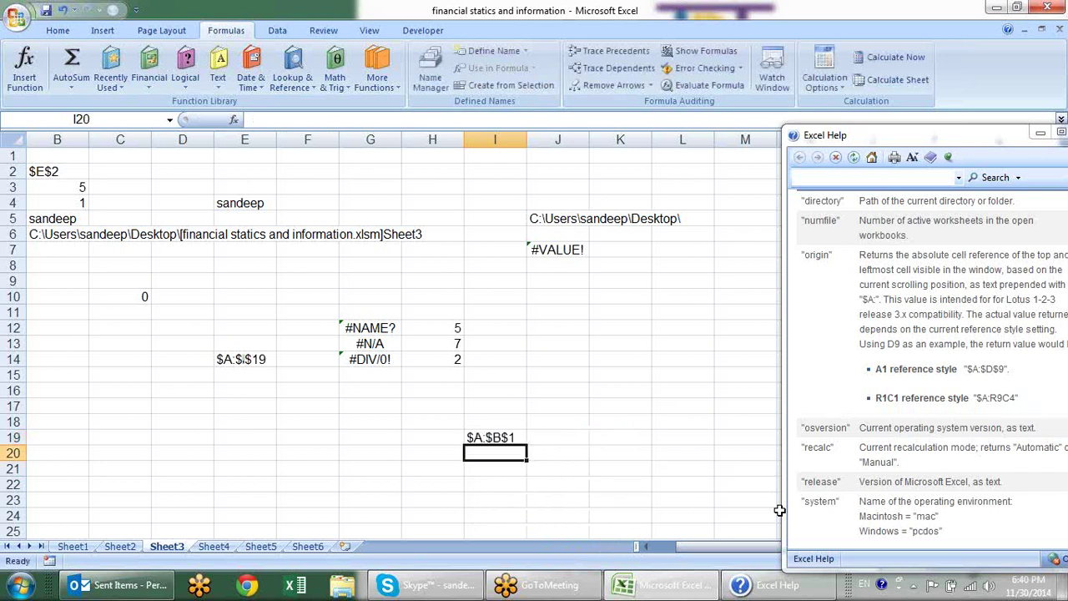
- Scroll the sheet and re-enter I19's formula so origin reports $A:$C$13
{"action": "left_click", "coordinate": [46, 155]}
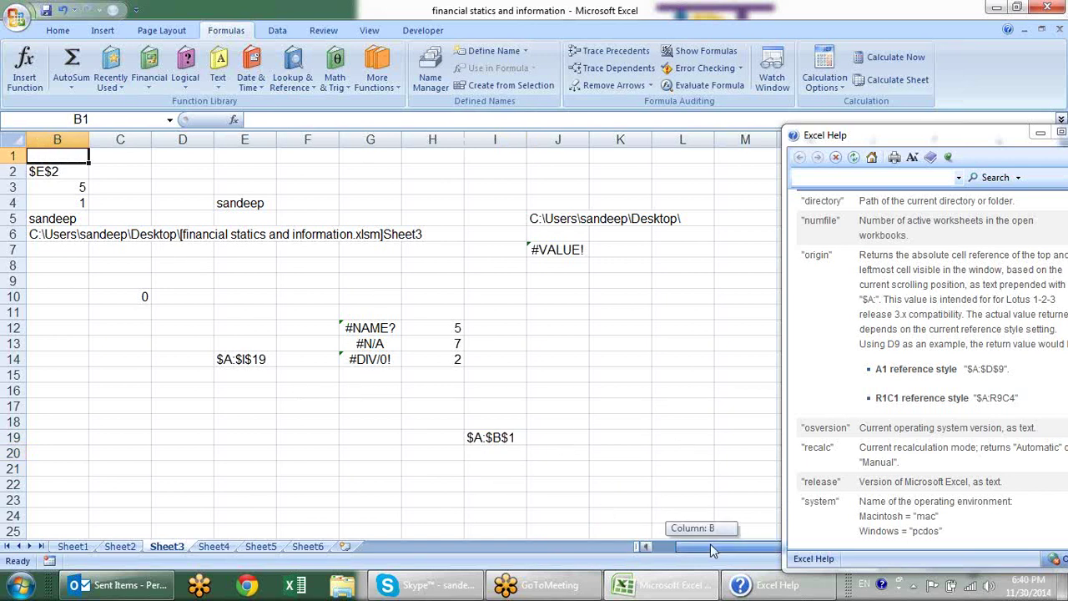
{"action": "left_click_drag", "start_coordinate": [711, 547], "coordinate": [723, 546]}
{"action": "left_click", "coordinate": [573, 458]}
{"action": "double_click", "coordinate": [443, 437]}
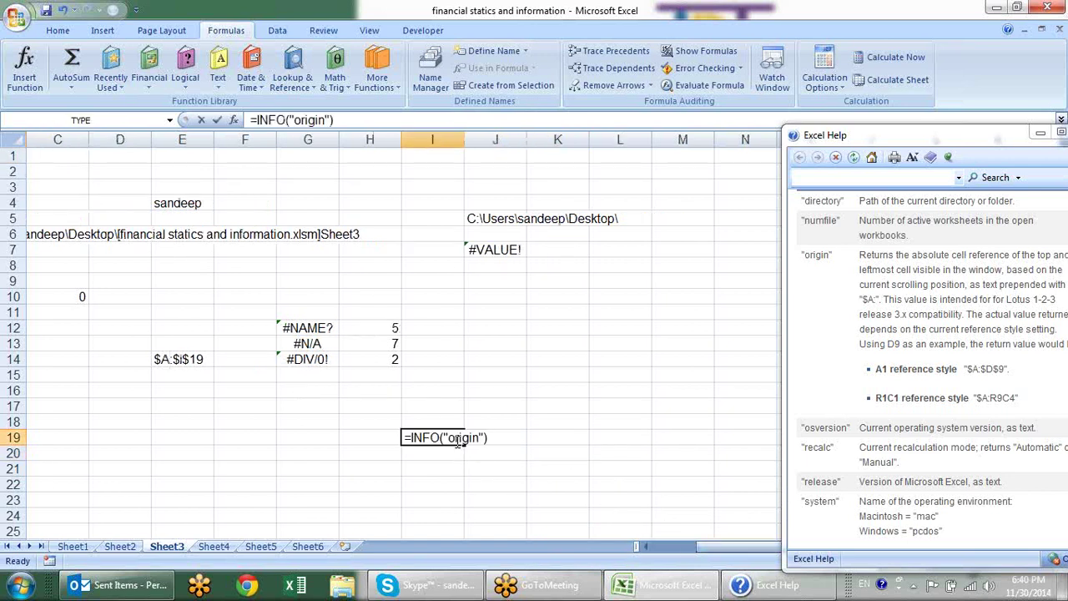
{"action": "key", "text": "Return"}
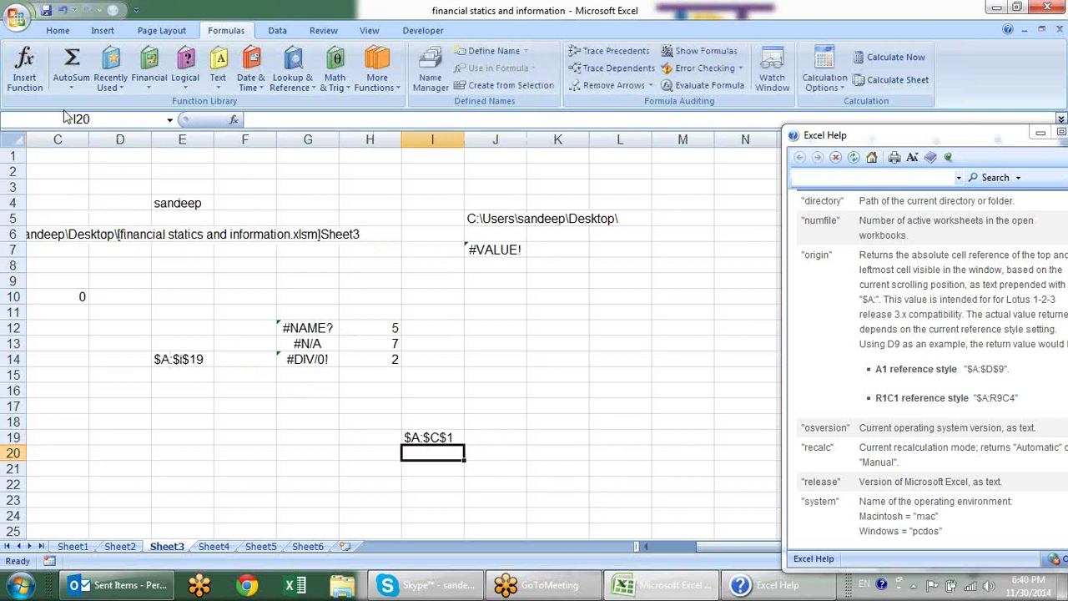
{"action": "scroll", "coordinate": [237, 289], "scroll_direction": "down", "scroll_amount": 1}
{"action": "scroll", "coordinate": [243, 286], "scroll_direction": "down", "scroll_amount": 3}
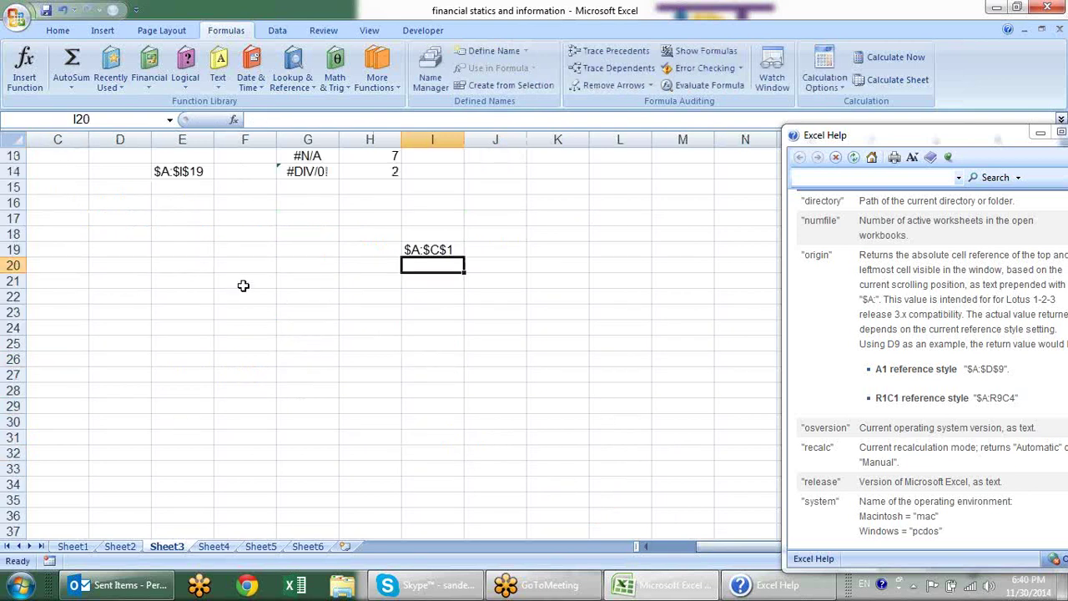
{"action": "left_click", "coordinate": [446, 249]}
{"action": "double_click", "coordinate": [446, 249]}
{"action": "key", "text": "Return"}
{"action": "left_click", "coordinate": [67, 160]}
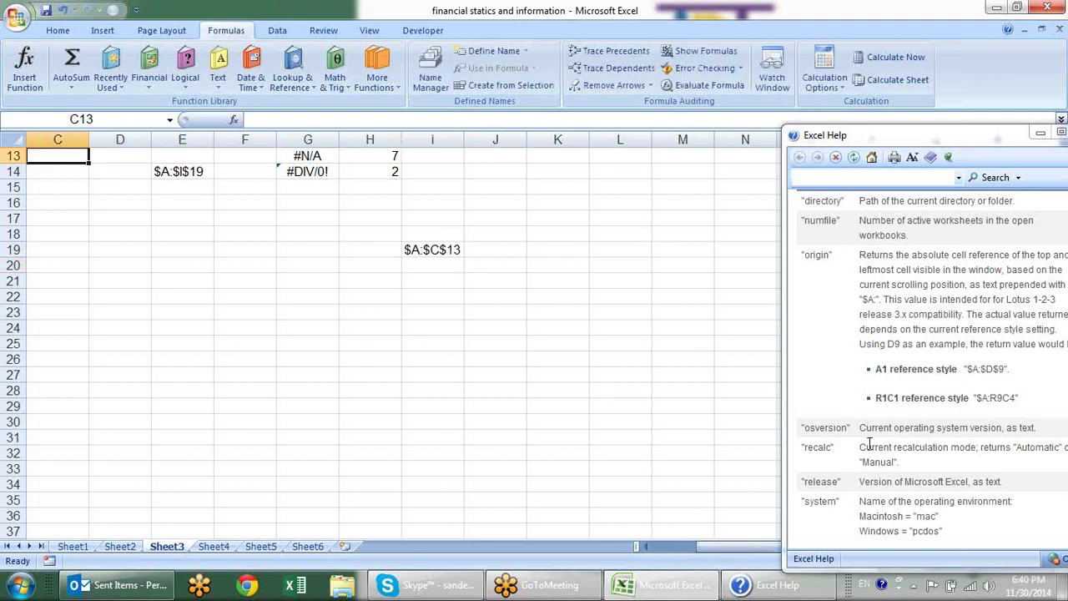
- Highlight the osversion and recalc INFO types in help, and check the Calculation Options list
{"action": "double_click", "coordinate": [845, 425]}
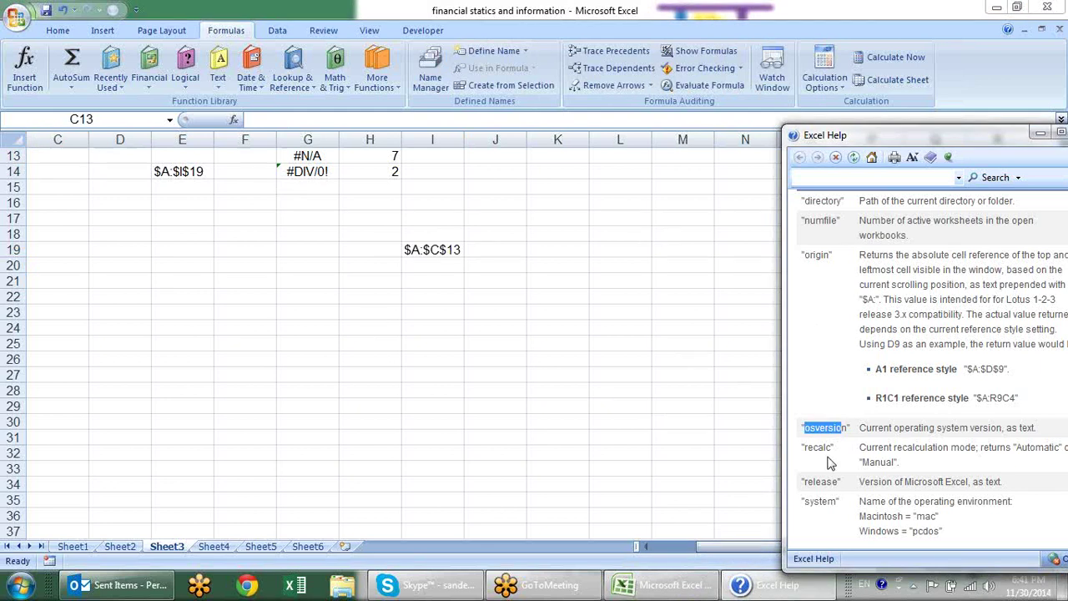
{"action": "left_click_drag", "start_coordinate": [833, 448], "coordinate": [806, 461]}
{"action": "mouse_move", "coordinate": [967, 140]}
{"action": "left_mouse_down"}
{"action": "mouse_move", "coordinate": [853, 126]}
{"action": "mouse_move", "coordinate": [800, 157]}
{"action": "left_mouse_up"}
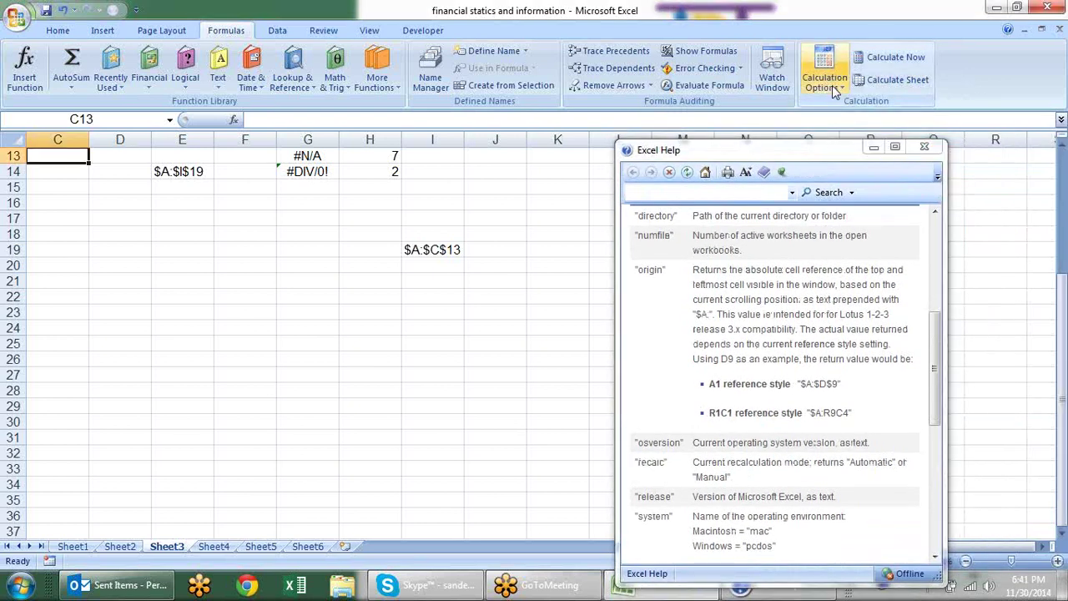
{"action": "left_click", "coordinate": [834, 90]}
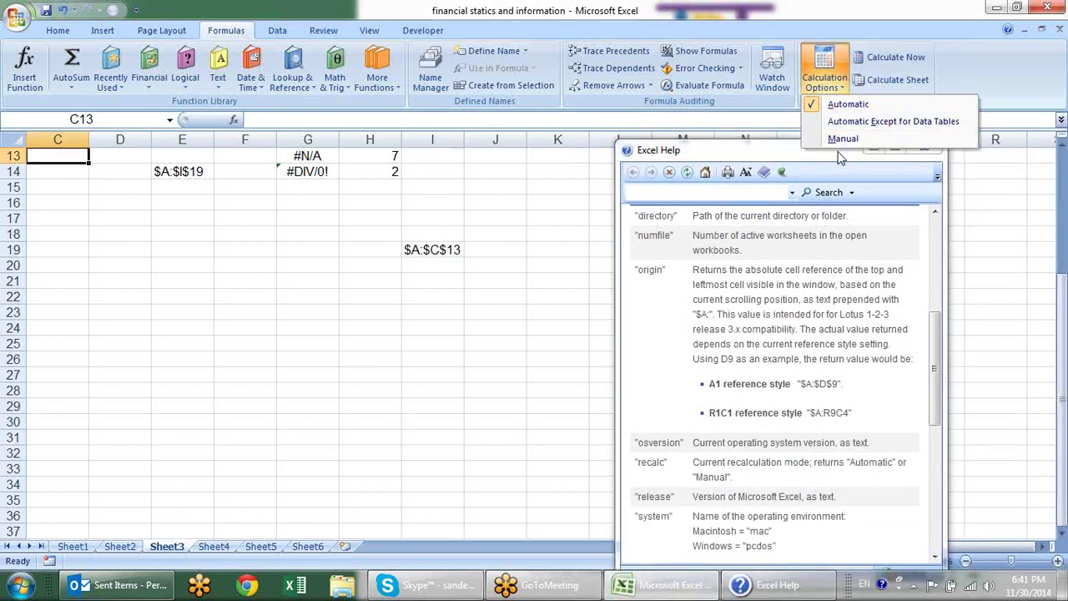
{"action": "left_click", "coordinate": [826, 441]}
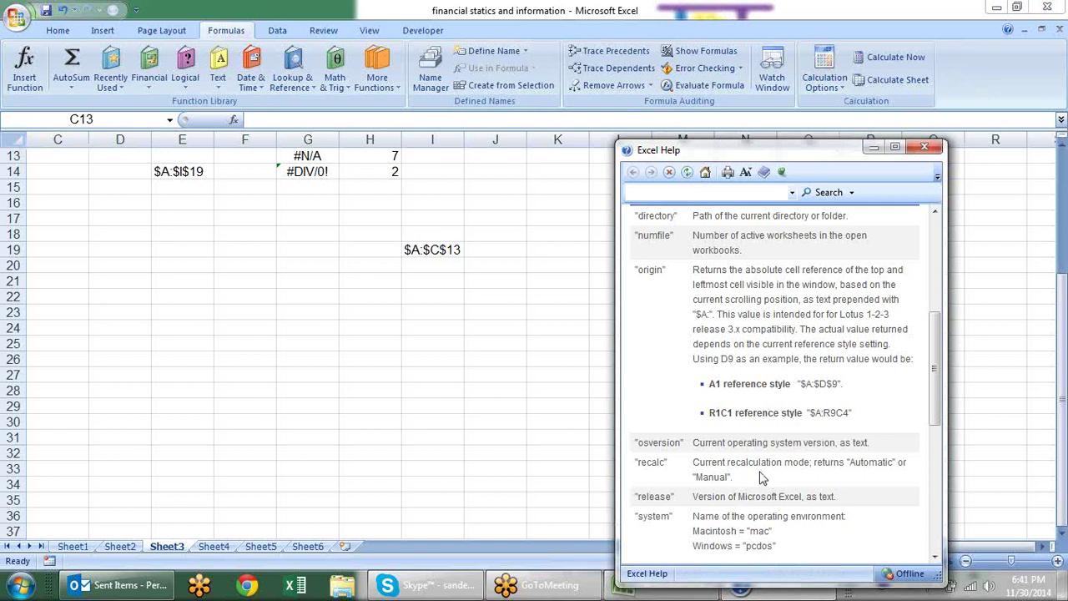
- Highlight the release, system, mac and pcdos descriptions in the INFO help text
{"action": "mouse_move", "coordinate": [710, 501]}
{"action": "left_mouse_down"}
{"action": "mouse_move", "coordinate": [815, 484]}
{"action": "mouse_move", "coordinate": [815, 538]}
{"action": "mouse_move", "coordinate": [820, 515]}
{"action": "left_mouse_up"}
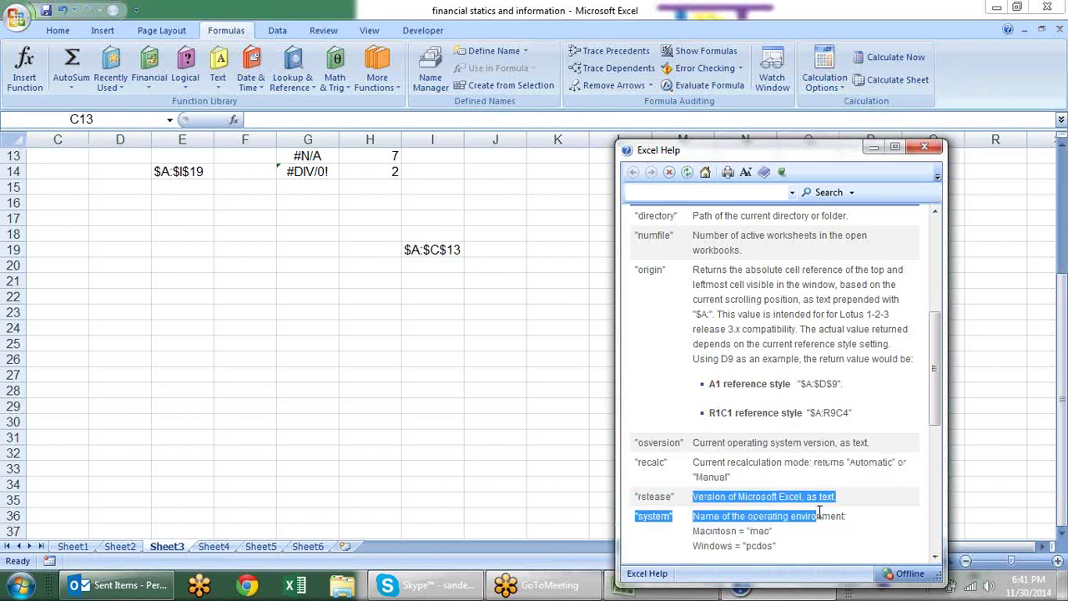
{"action": "left_click", "coordinate": [820, 551]}
{"action": "mouse_move", "coordinate": [693, 532]}
{"action": "left_mouse_down"}
{"action": "mouse_move", "coordinate": [764, 543]}
{"action": "mouse_move", "coordinate": [775, 531]}
{"action": "left_mouse_up"}
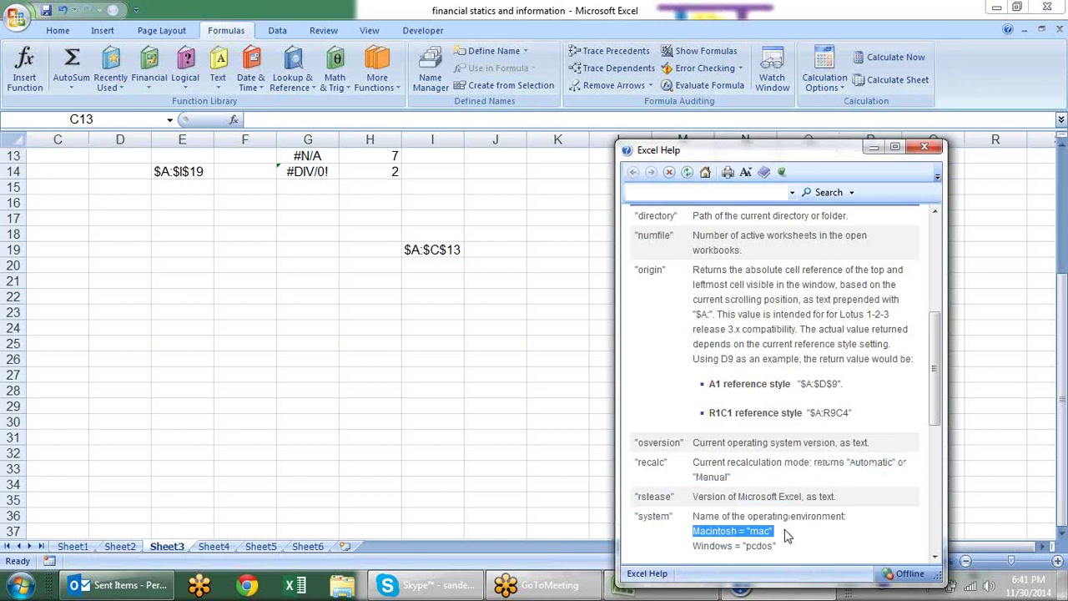
{"action": "left_click", "coordinate": [776, 541]}
{"action": "left_click_drag", "start_coordinate": [706, 546], "coordinate": [777, 547]}
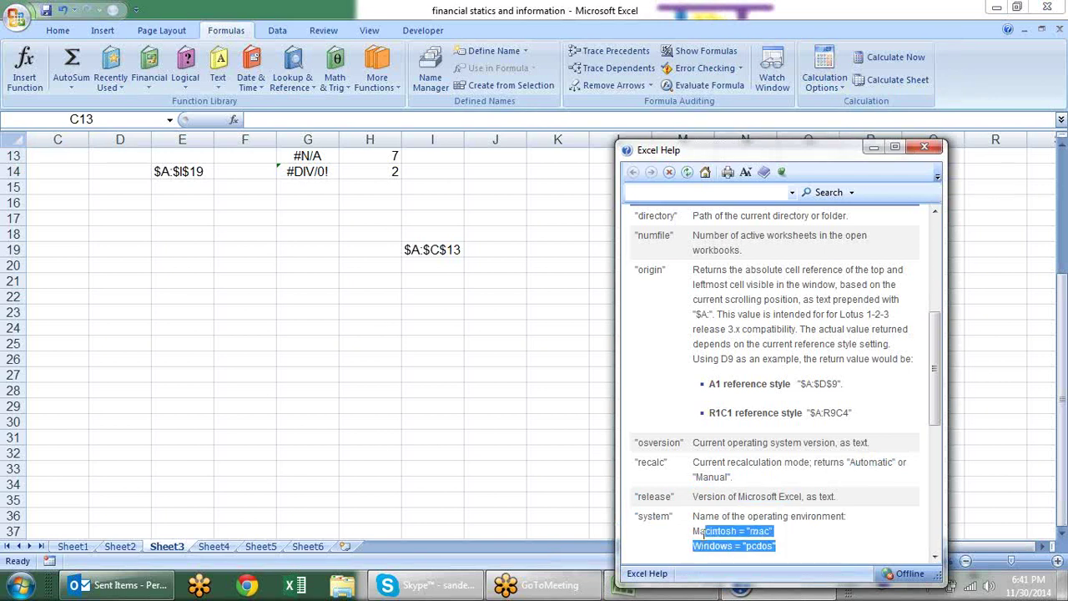
{"action": "left_click", "coordinate": [757, 524]}
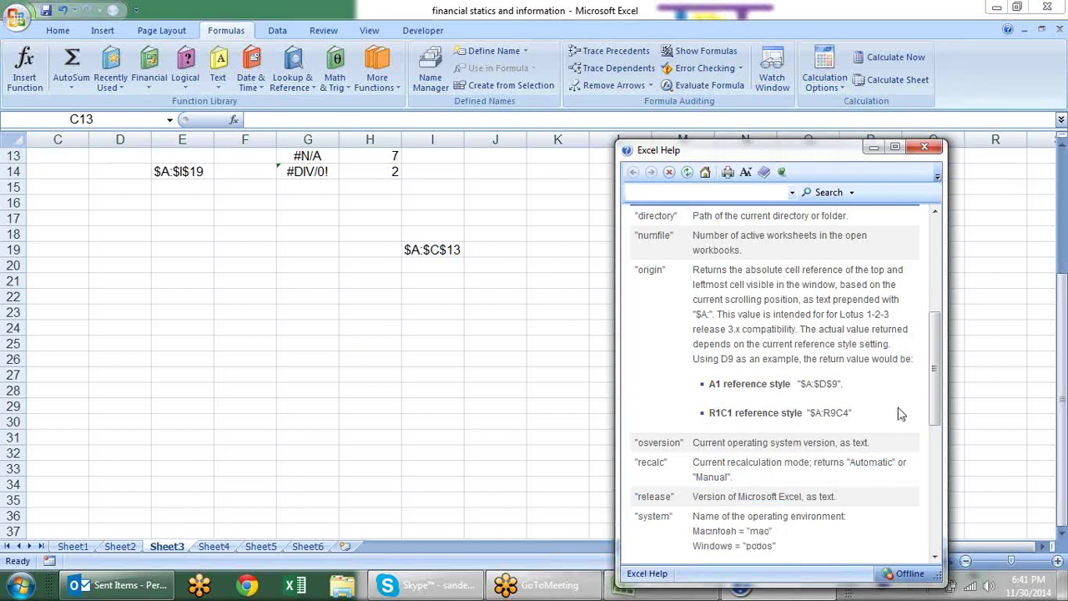
- Close the Excel Help window and select cell I23 on Sheet3
{"action": "left_click_drag", "start_coordinate": [935, 368], "coordinate": [935, 491]}
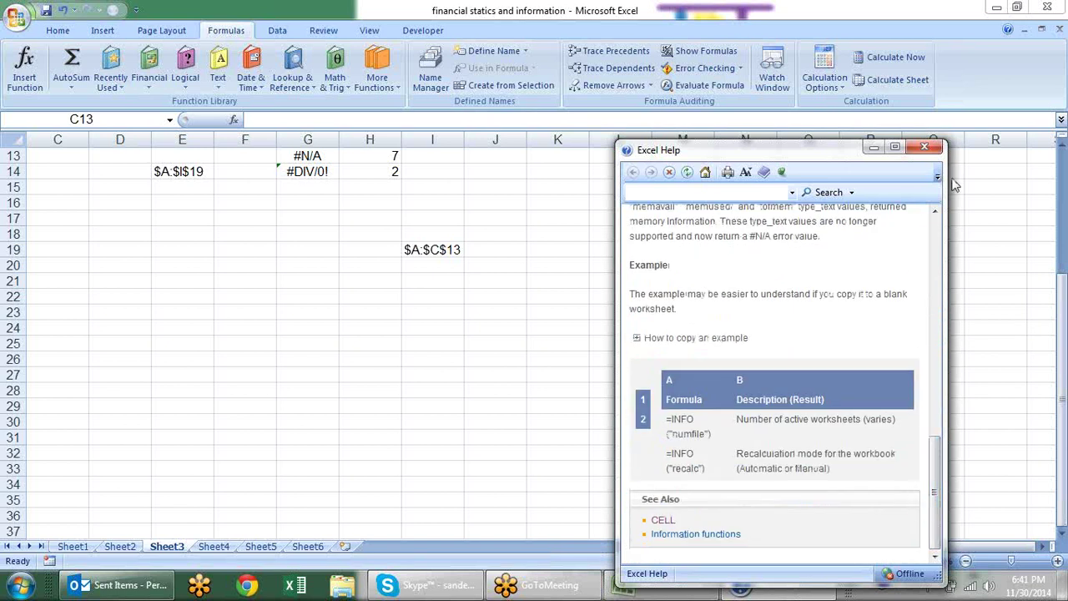
{"action": "left_click", "coordinate": [924, 147]}
{"action": "left_click", "coordinate": [418, 313]}
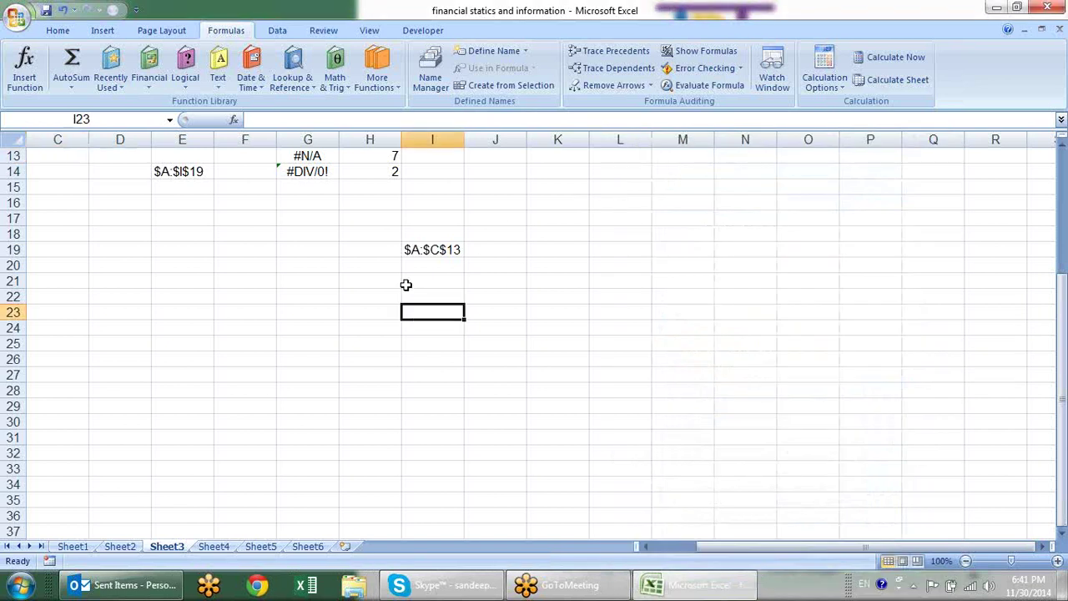
- Browse the Information functions, then enter =ISBLANK(F16) in E18, returning TRUE
{"action": "left_click", "coordinate": [377, 83]}
{"action": "mouse_move", "coordinate": [404, 156]}
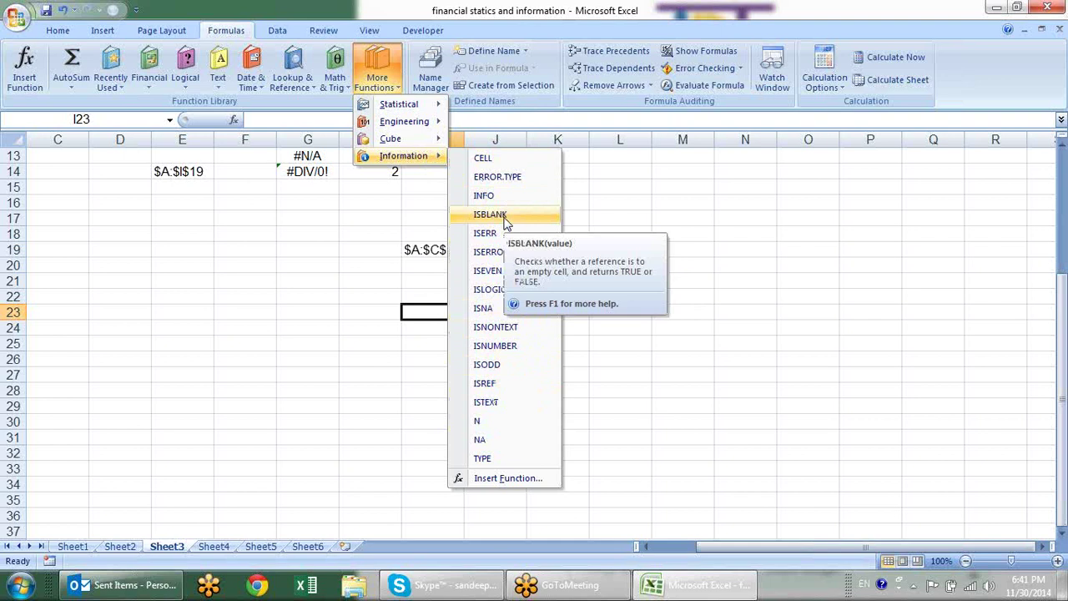
{"action": "left_click", "coordinate": [181, 232]}
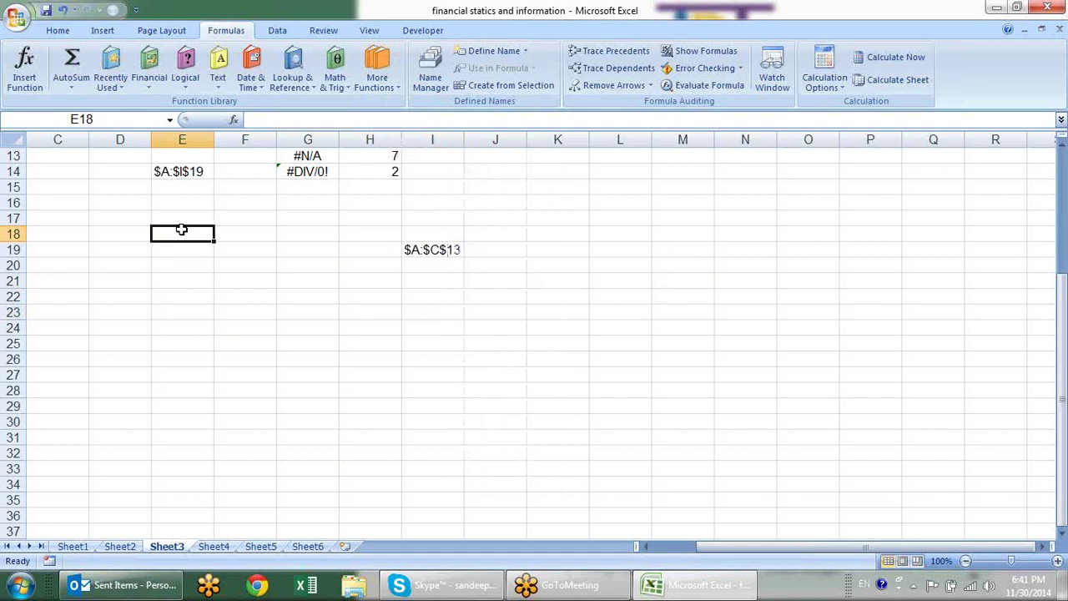
{"action": "type", "text": "=is"}
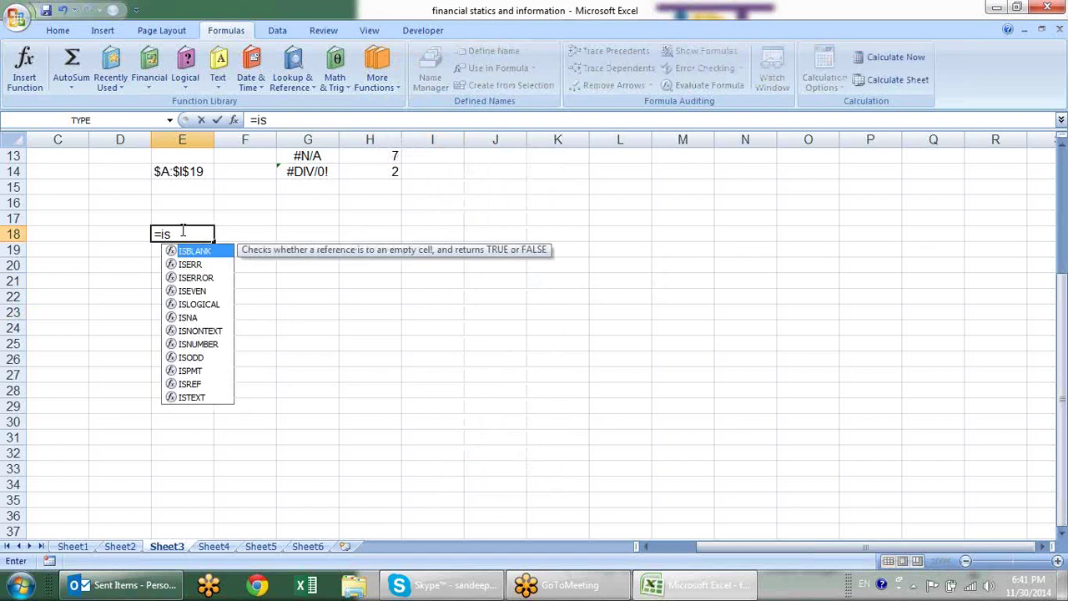
{"action": "key", "text": "Tab"}
{"action": "left_click", "coordinate": [265, 203]}
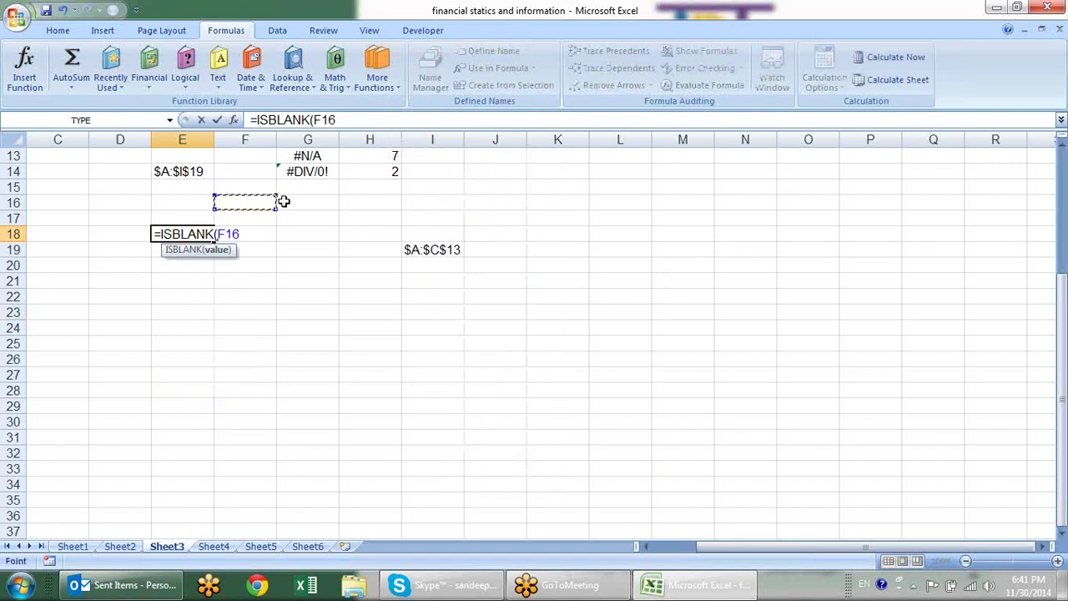
{"action": "key", "text": "Return"}
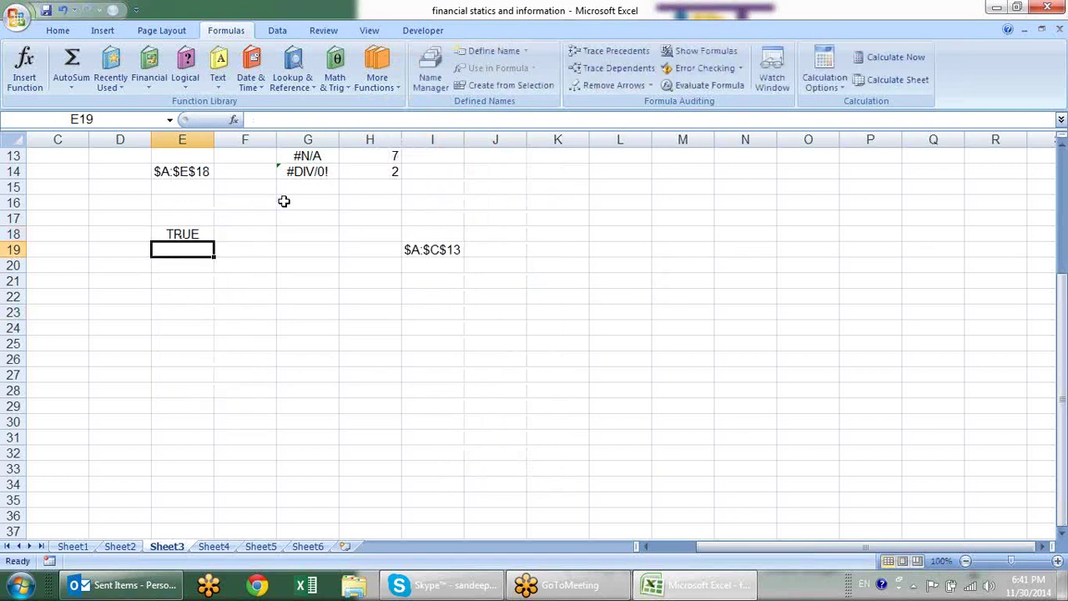
- Begin =ISERR() in E19 and bring up its Function Arguments dialog
{"action": "type", "text": "=is"}
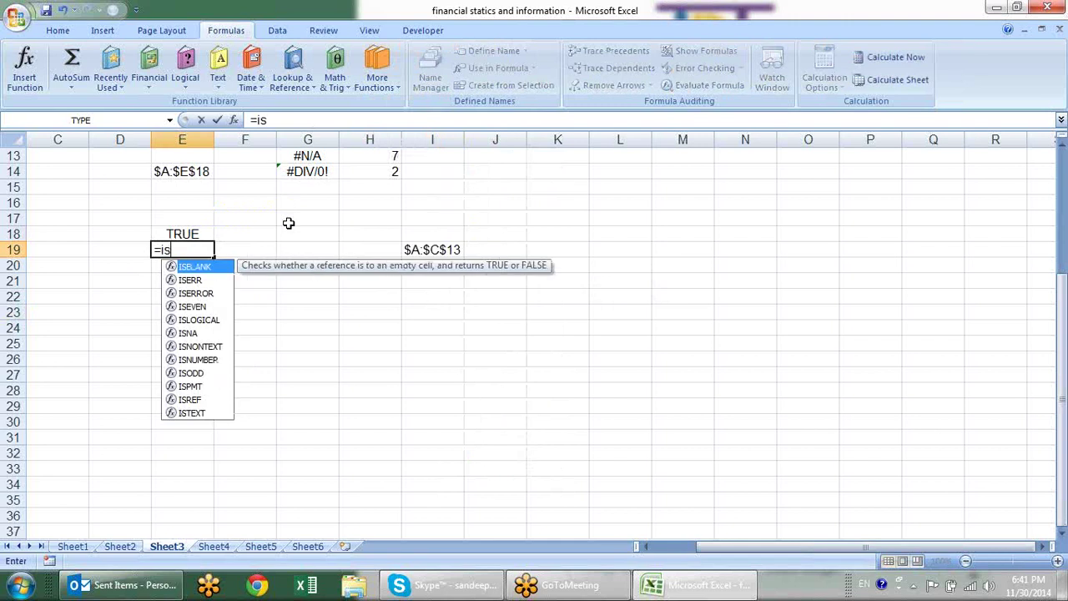
{"action": "key", "text": "Down"}
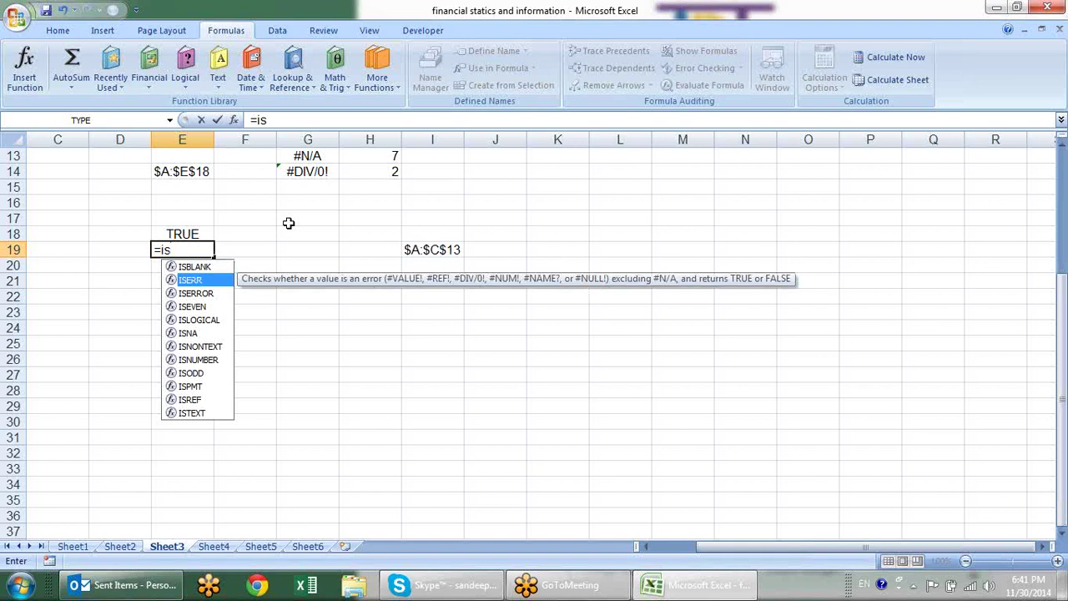
{"action": "key", "text": "Tab"}
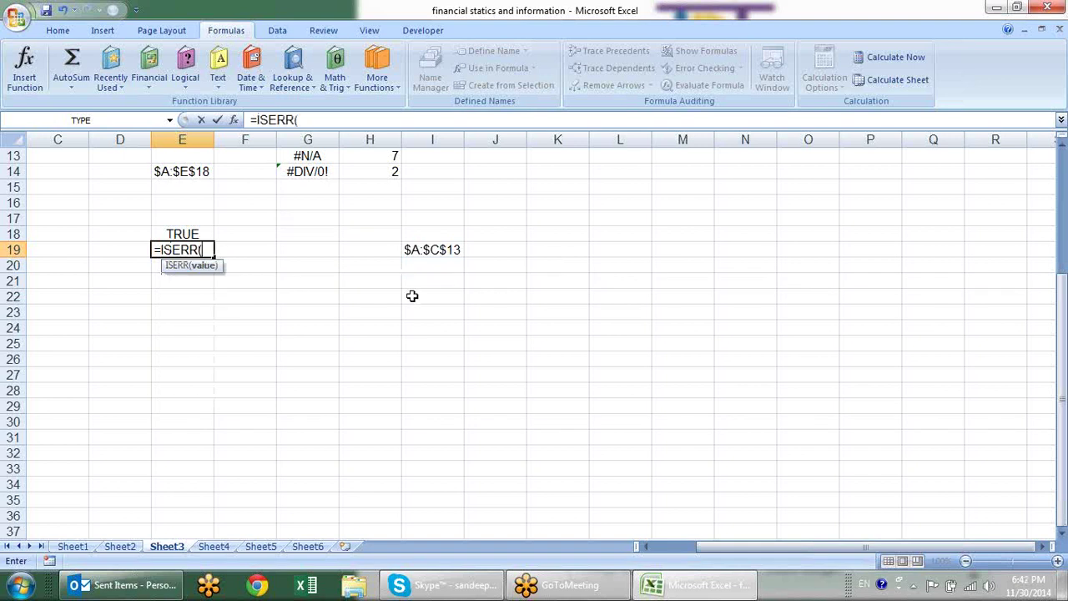
{"action": "left_click", "coordinate": [234, 120]}
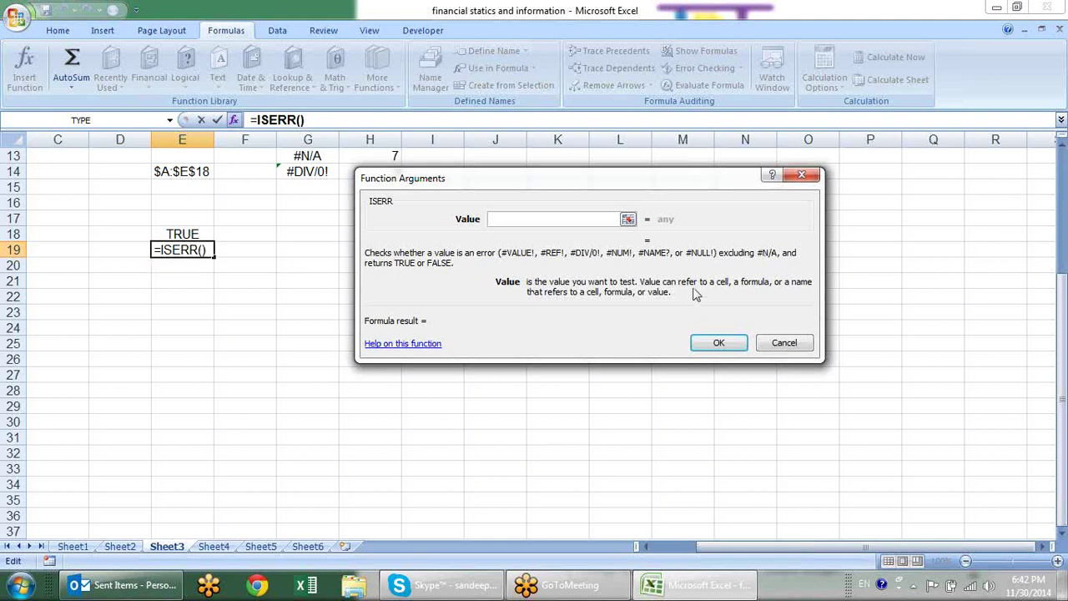
- Abandon the unfinished ISERROR formula in E19 and browse the extra function categories
{"action": "left_click", "coordinate": [782, 346]}
{"action": "type", "text": "="}
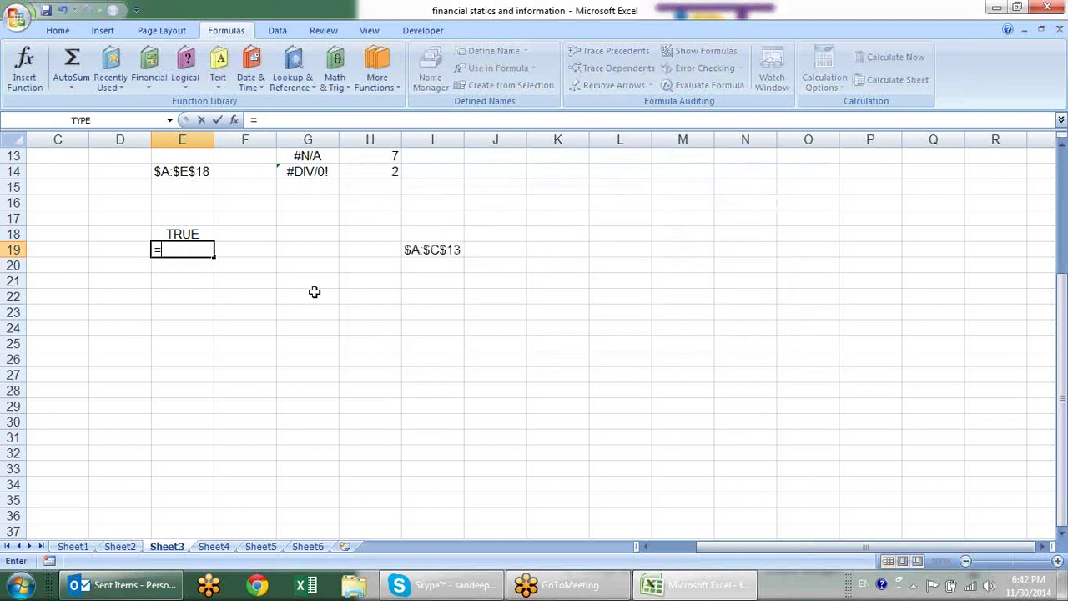
{"action": "type", "text": "is"}
{"action": "key", "text": "Down"}
{"action": "key", "text": "Down"}
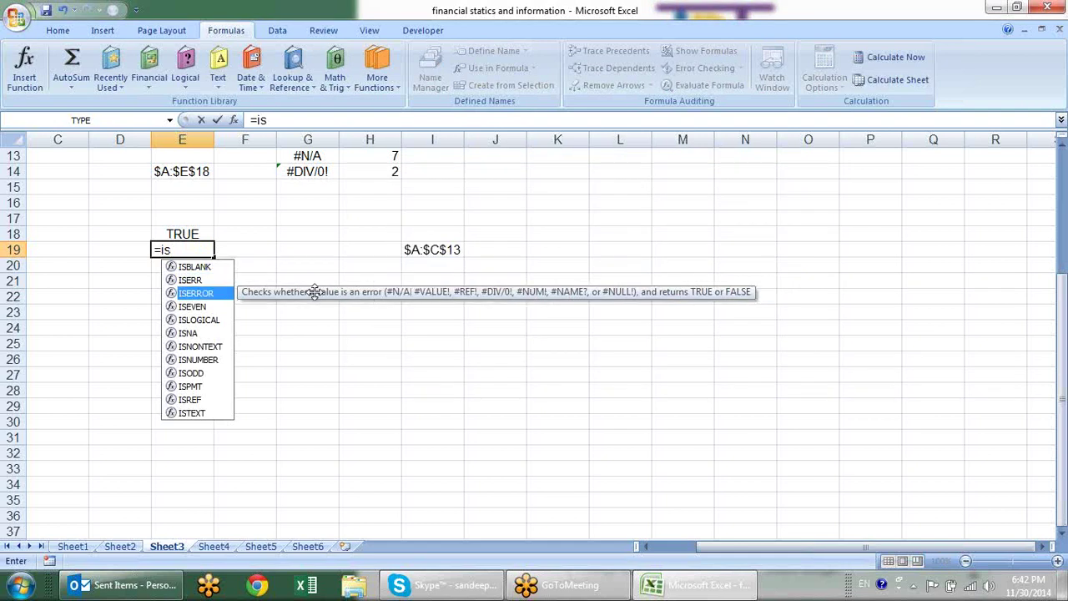
{"action": "key", "text": "Tab"}
{"action": "left_click", "coordinate": [231, 119]}
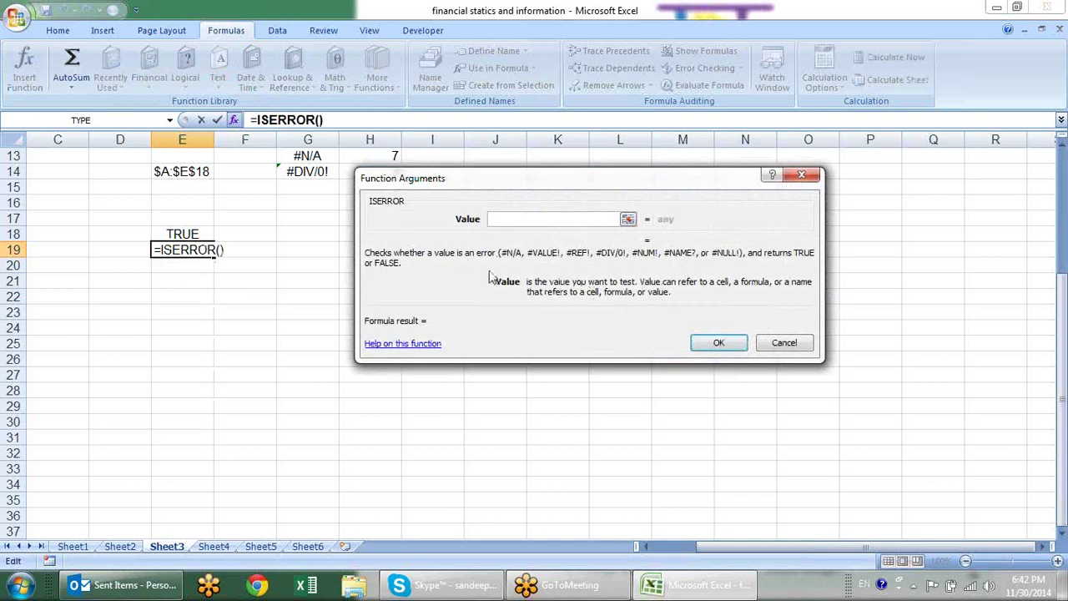
{"action": "key", "text": "Escape"}
{"action": "key", "text": "Down"}
{"action": "key", "text": "Right"}
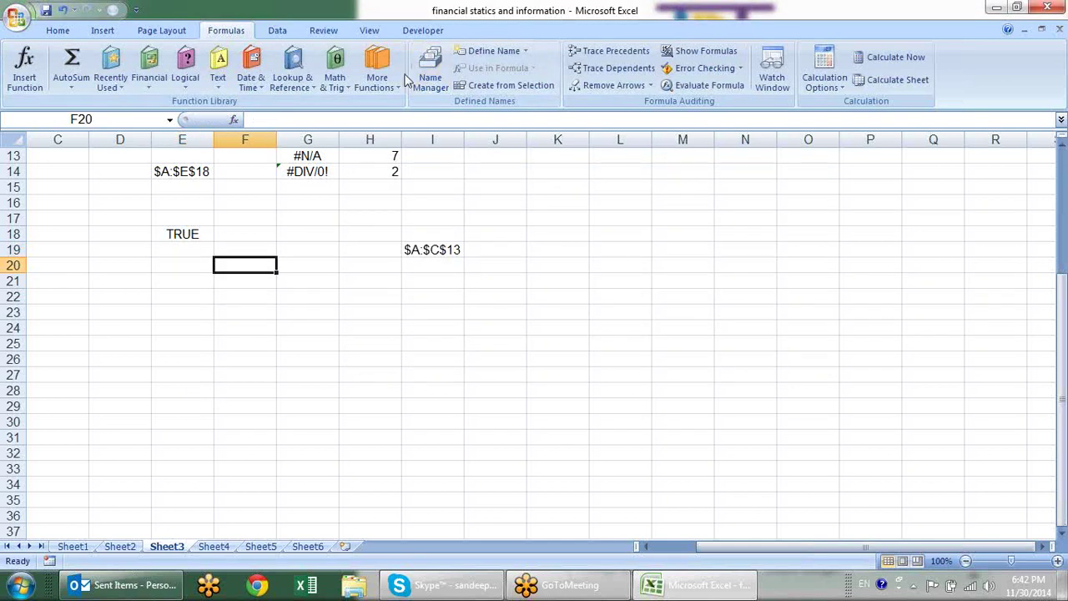
{"action": "left_click", "coordinate": [378, 79]}
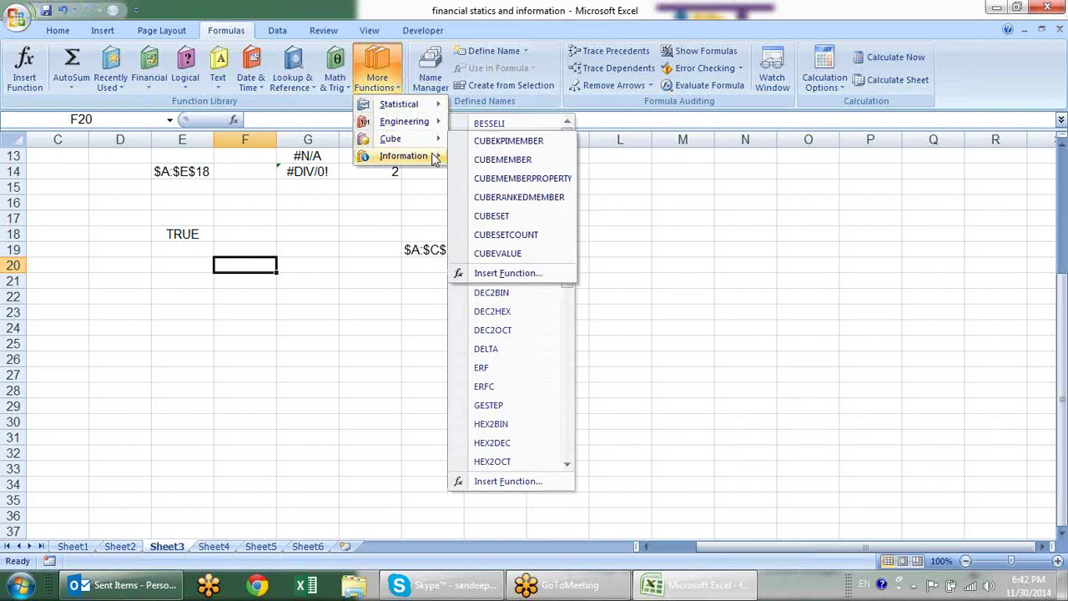
{"action": "mouse_move", "coordinate": [404, 156]}
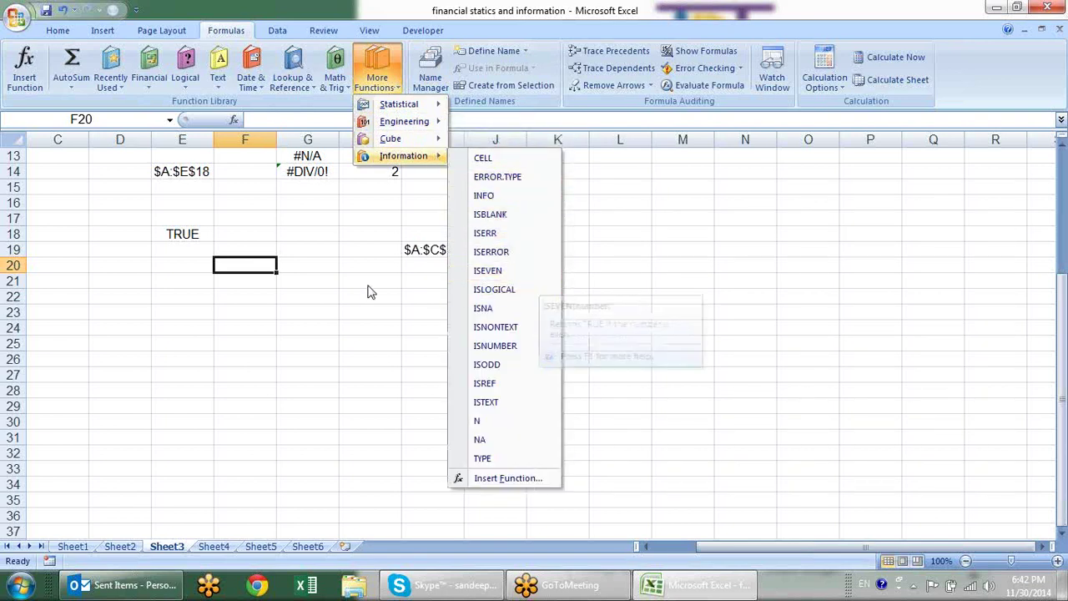
{"action": "left_click", "coordinate": [325, 288]}
{"action": "left_click", "coordinate": [365, 330]}
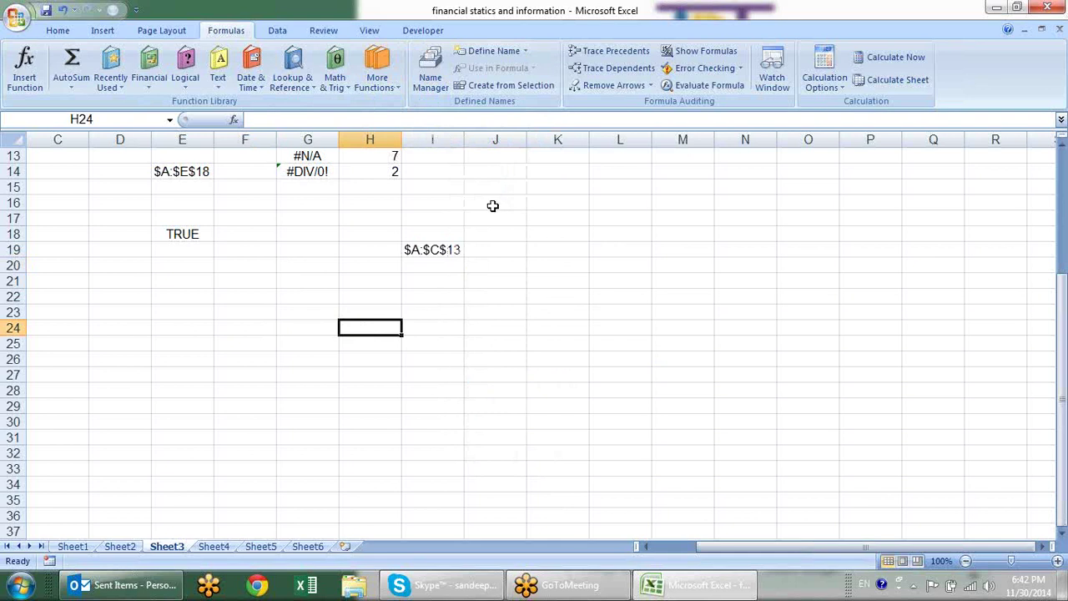
- Enter 1, 2, 3 in J15:J17 and extend the series down to 17
{"action": "left_click", "coordinate": [493, 188]}
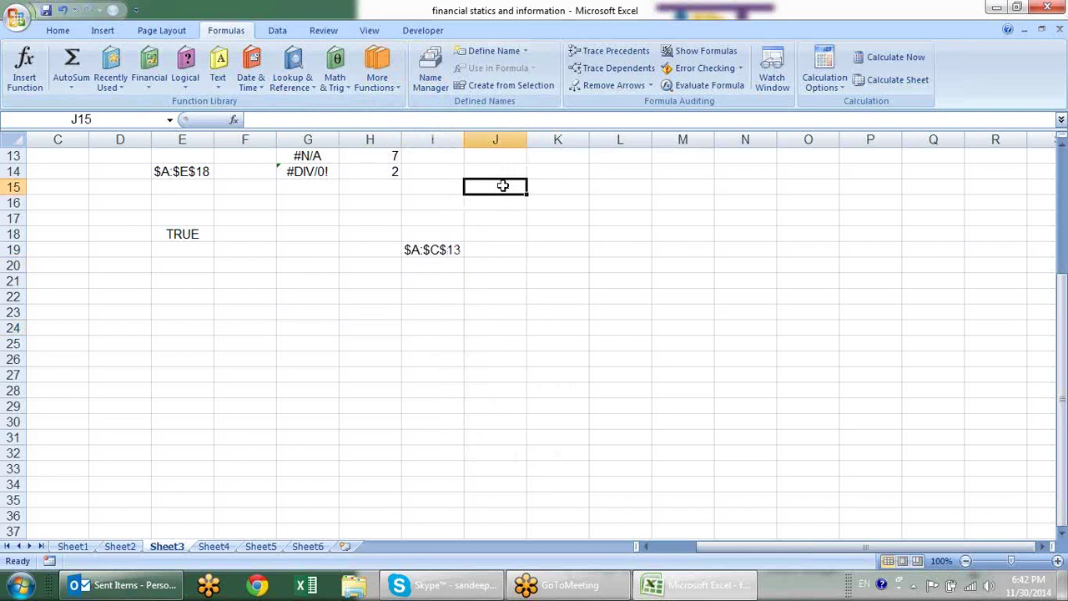
{"action": "type", "text": "1"}
{"action": "key", "text": "Return"}
{"action": "type", "text": "2"}
{"action": "key", "text": "Return"}
{"action": "type", "text": "3"}
{"action": "key", "text": "Return"}
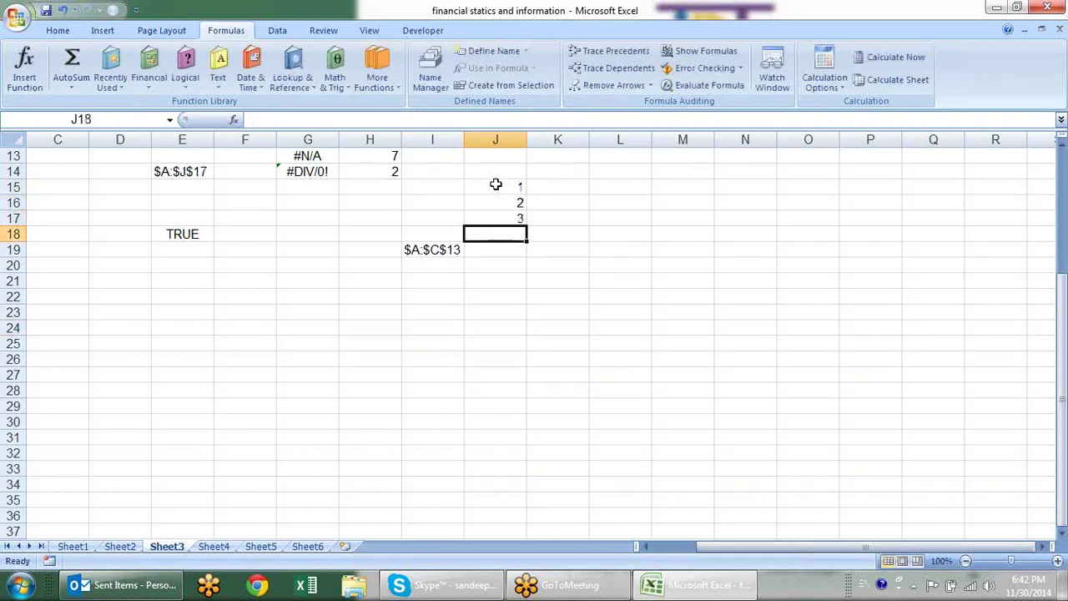
{"action": "mouse_move", "coordinate": [496, 184]}
{"action": "left_mouse_down"}
{"action": "mouse_move", "coordinate": [532, 225]}
{"action": "mouse_move", "coordinate": [539, 446]}
{"action": "left_mouse_up"}
{"action": "left_click", "coordinate": [571, 184]}
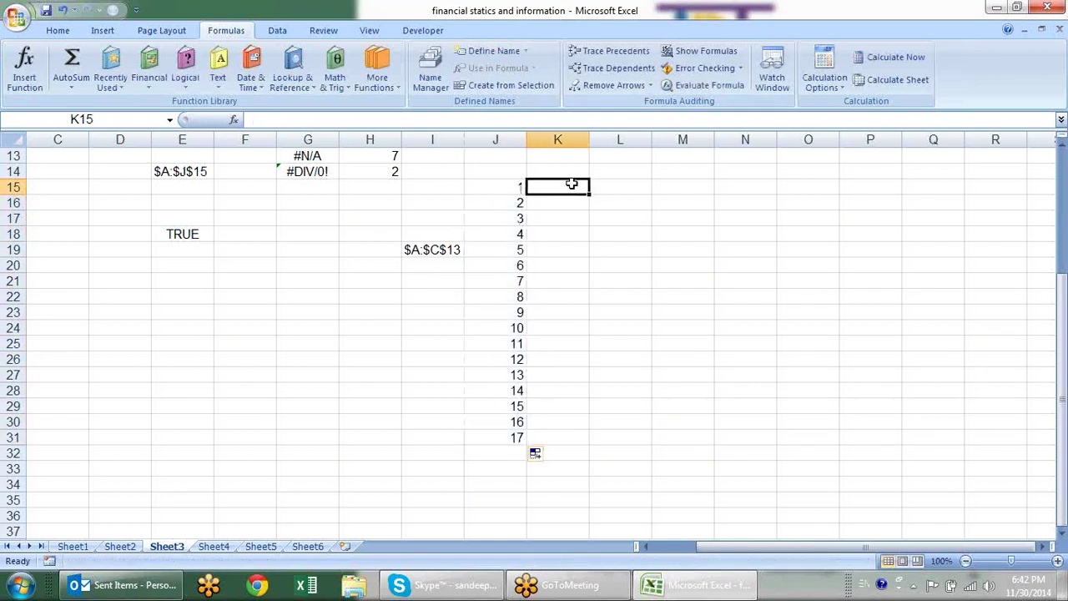
- Enter =ISEVEN(J15) in K15 and fill it down to K31
{"action": "type", "text": "=is"}
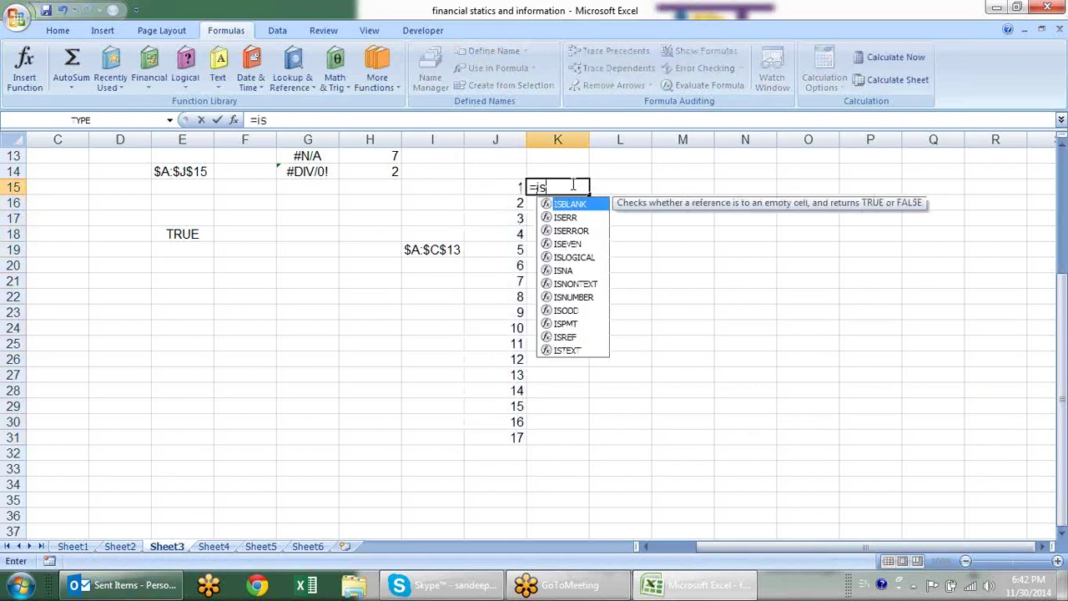
{"action": "key", "text": "Down"}
{"action": "key", "text": "Down"}
{"action": "key", "text": "Down"}
{"action": "key", "text": "Tab"}
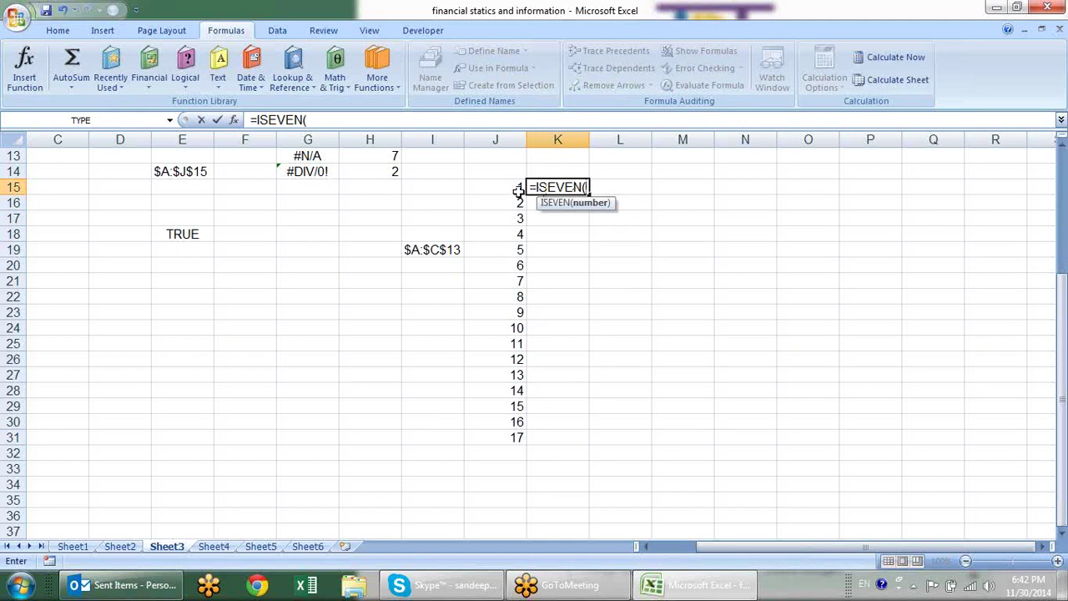
{"action": "left_click", "coordinate": [519, 190]}
{"action": "key", "text": "Return"}
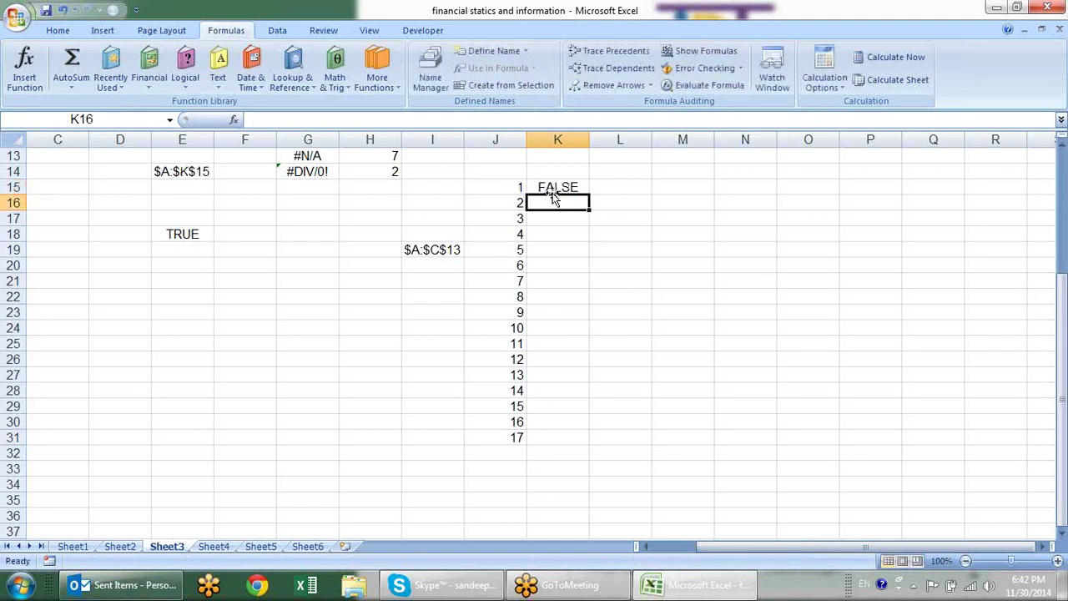
{"action": "left_click", "coordinate": [554, 189]}
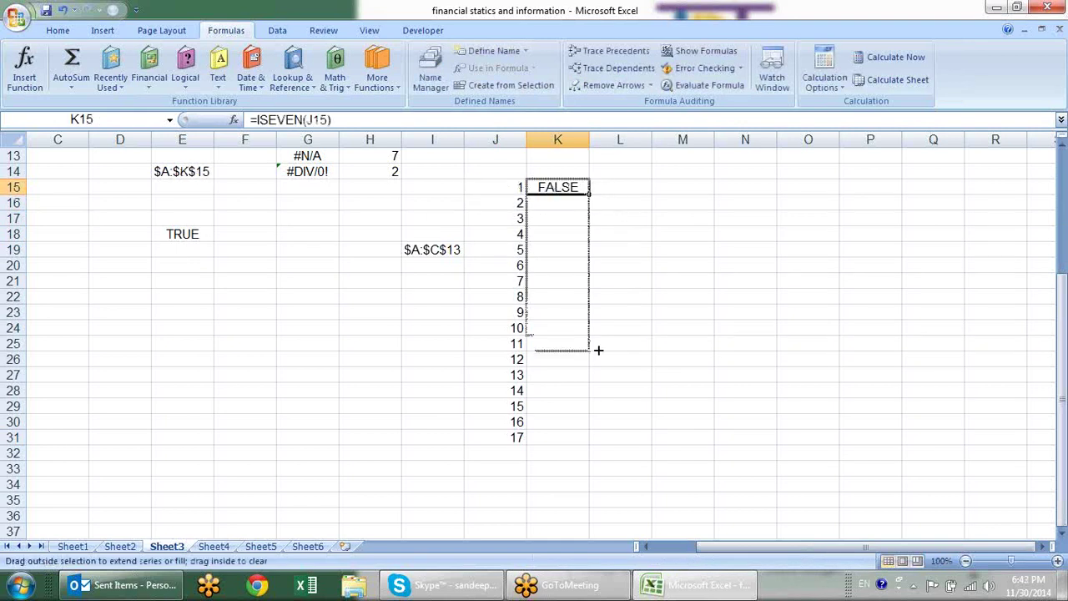
{"action": "left_click_drag", "start_coordinate": [590, 193], "coordinate": [599, 442]}
- Enter =ISODD(J15) in L15 and fill it down to L31
{"action": "left_click", "coordinate": [606, 187]}
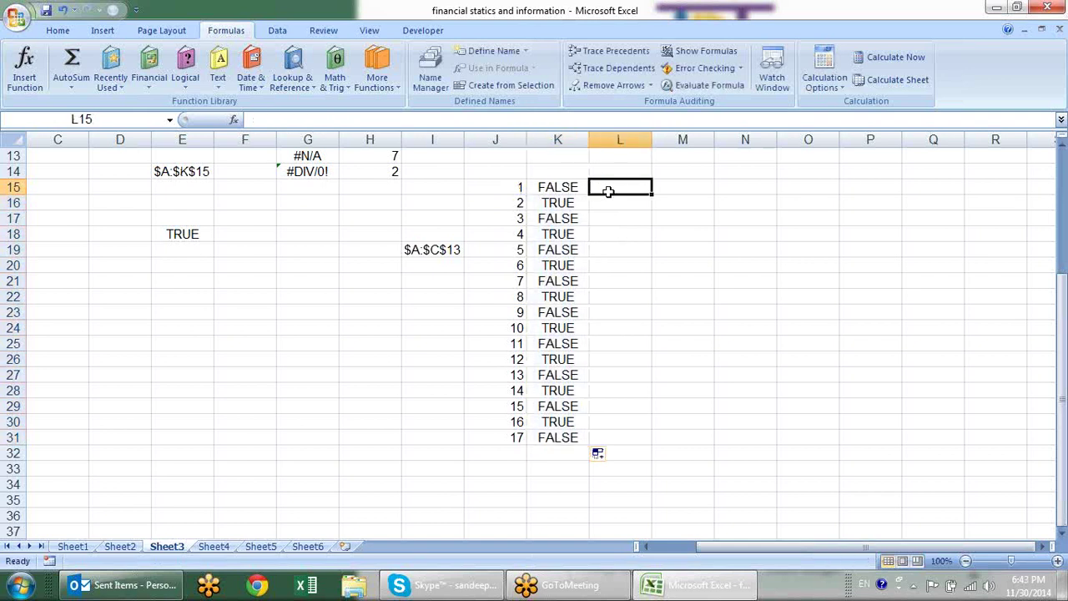
{"action": "type", "text": "=is"}
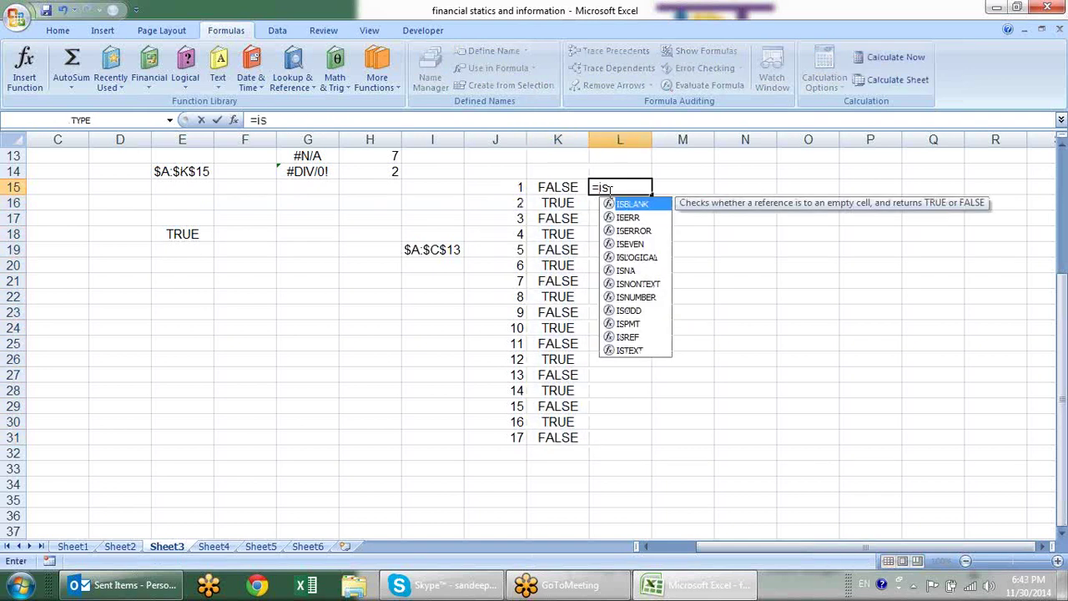
{"action": "type", "text": "odd"}
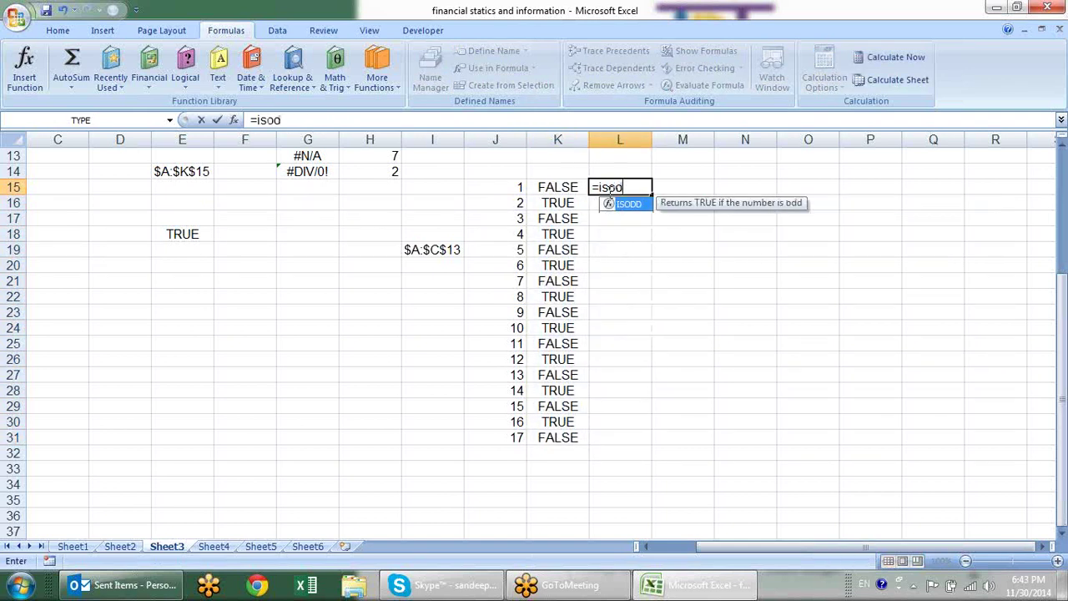
{"action": "key", "text": "Tab"}
{"action": "left_click", "coordinate": [521, 185]}
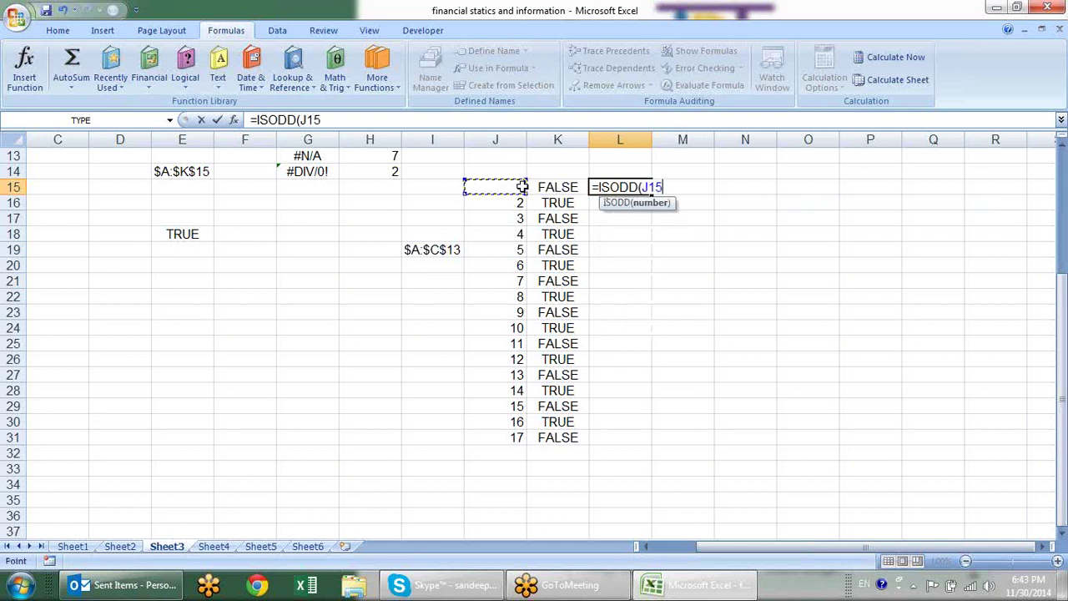
{"action": "key", "text": "Return"}
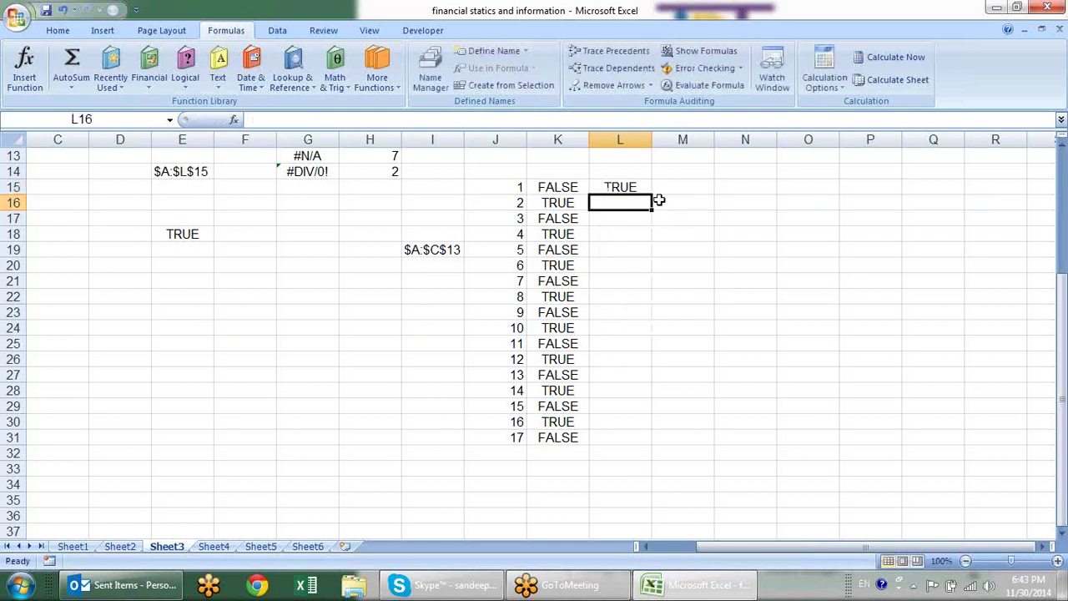
{"action": "left_click", "coordinate": [644, 188]}
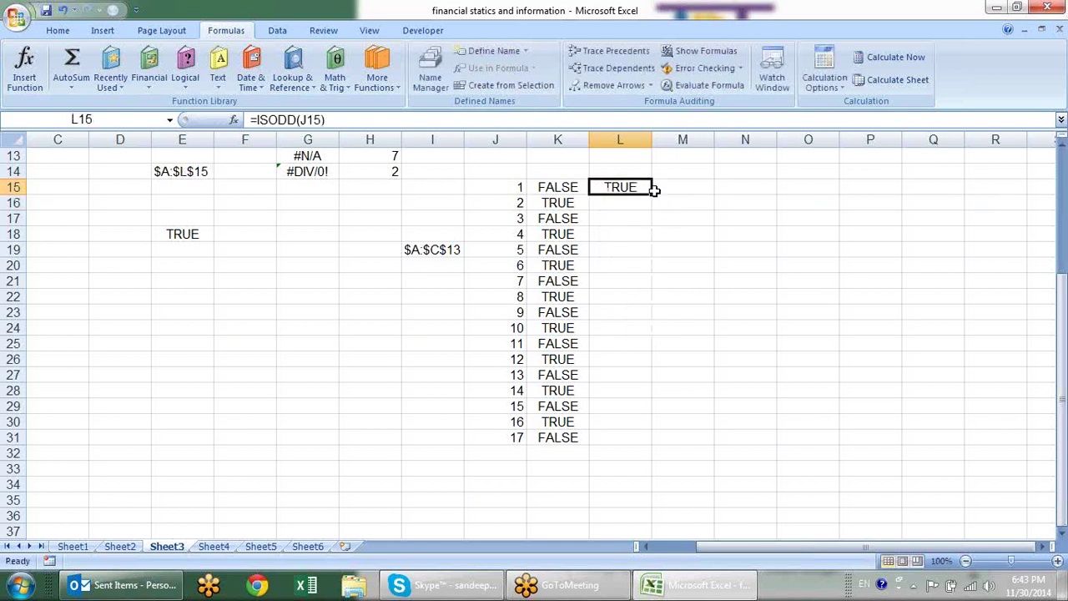
{"action": "double_click", "coordinate": [650, 193]}
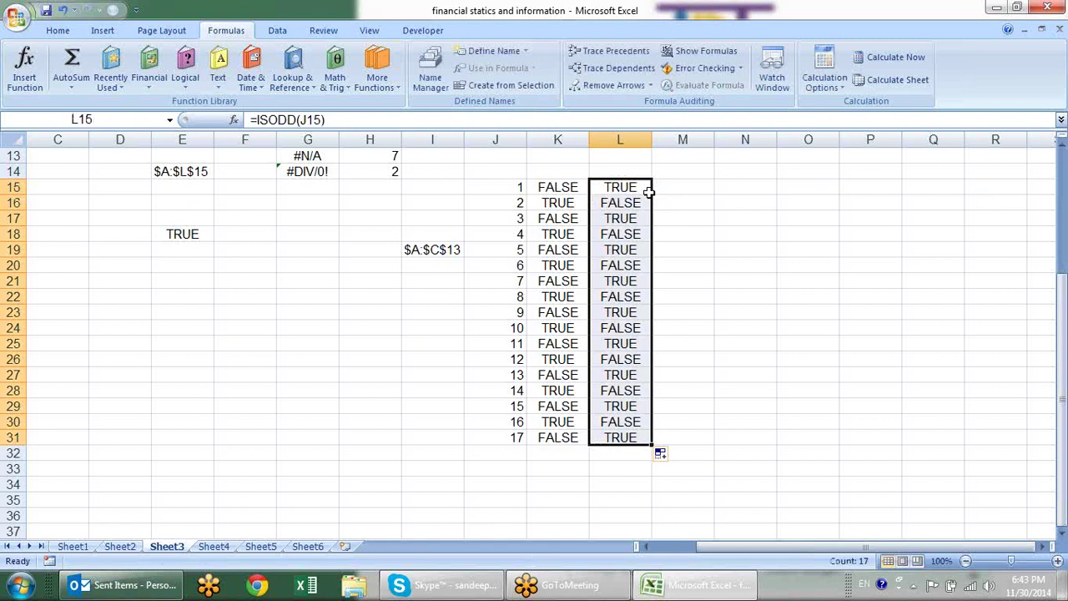
- Check the ISODD results in L18, L22 and L26, then move to the blank Sheet4
{"action": "left_click", "coordinate": [736, 220]}
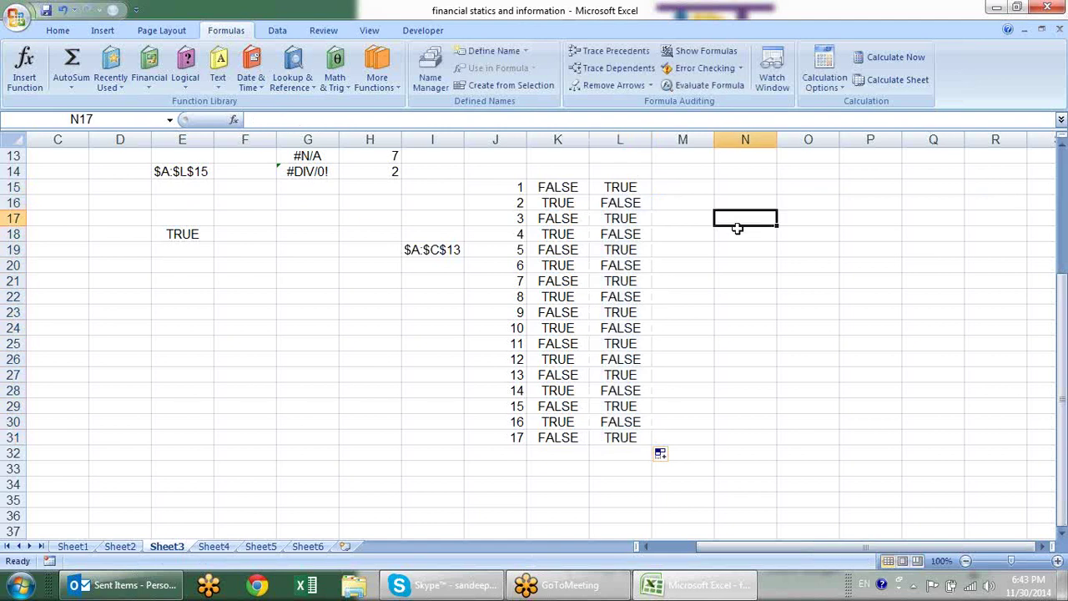
{"action": "left_click", "coordinate": [619, 236]}
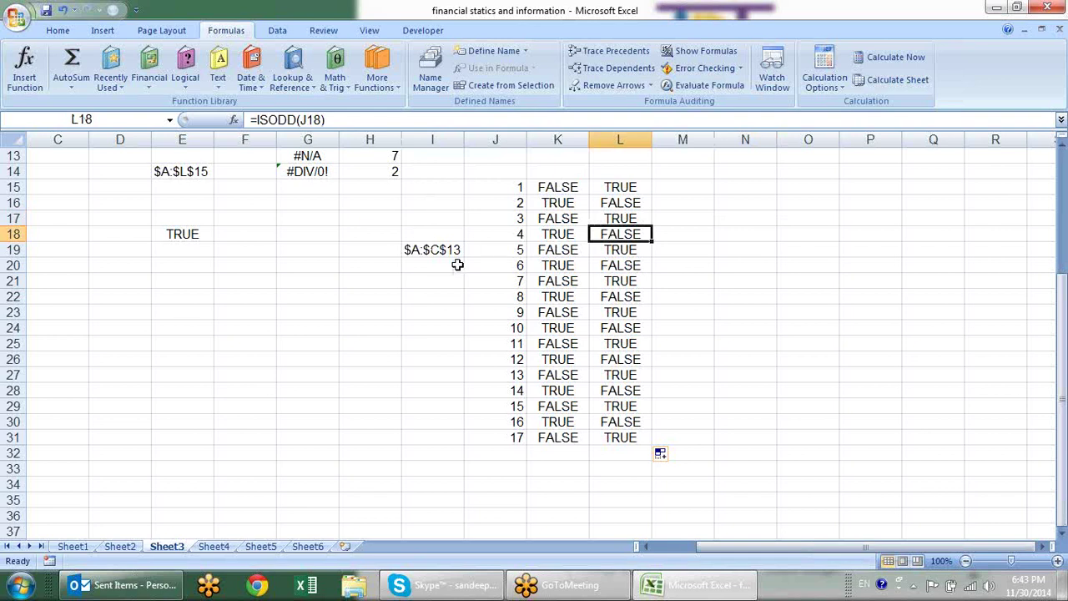
{"action": "left_click", "coordinate": [608, 296]}
{"action": "left_click", "coordinate": [618, 357]}
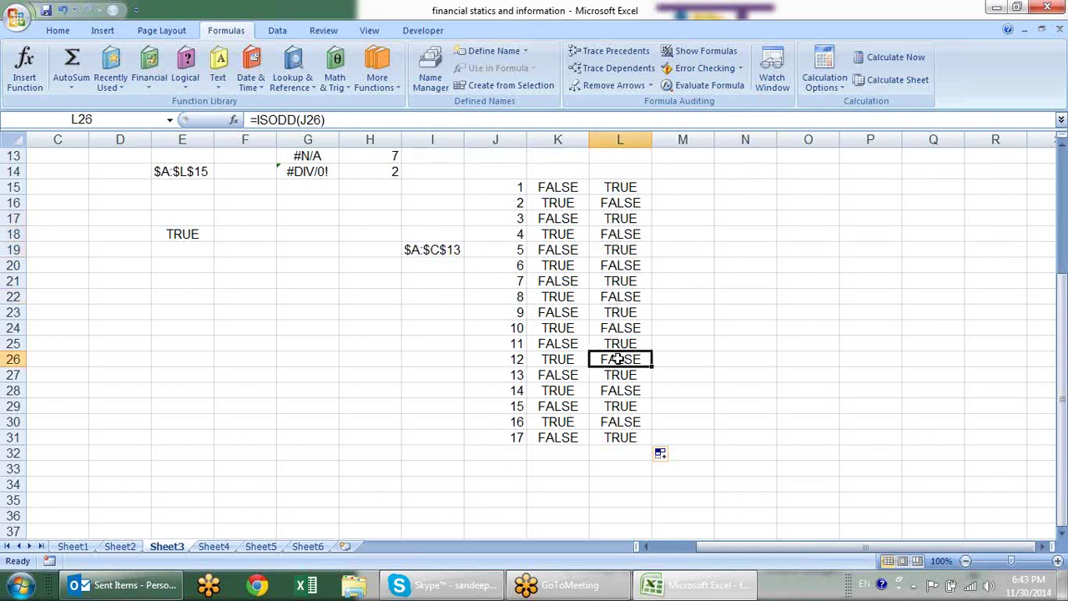
{"action": "left_click", "coordinate": [611, 293]}
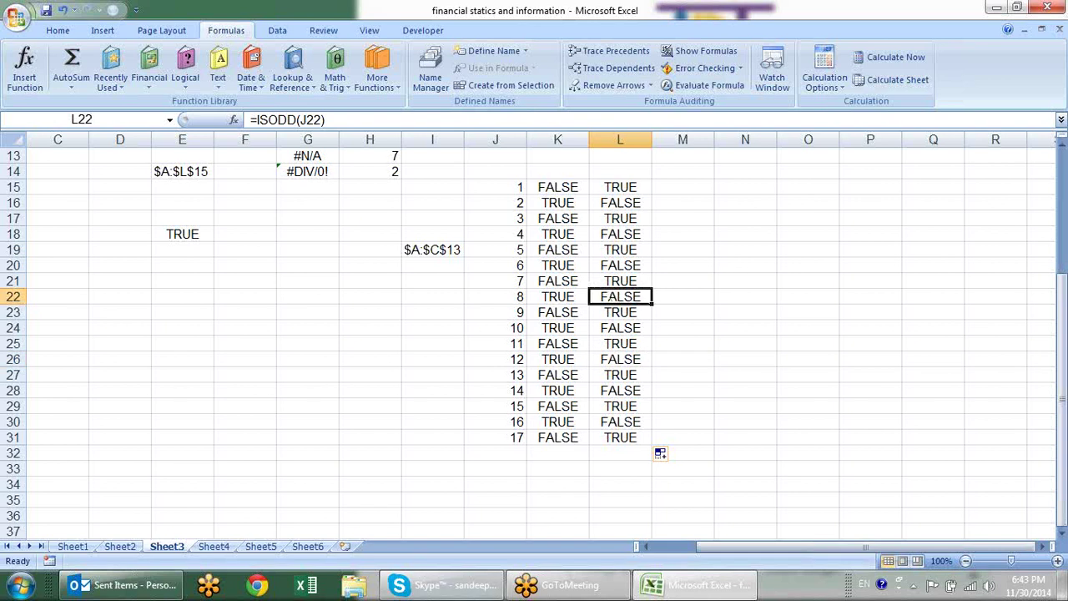
{"action": "left_click", "coordinate": [218, 549]}
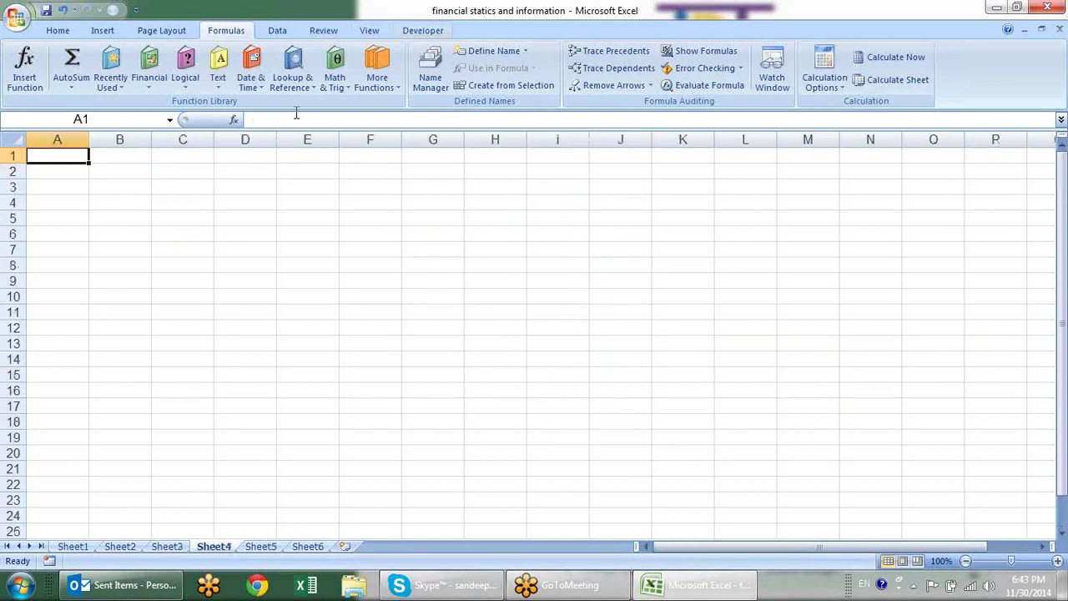
- Create a formula-based conditional rule =ISEVEN($A$1) on A1 with a yellow fill
{"action": "left_click", "coordinate": [58, 30]}
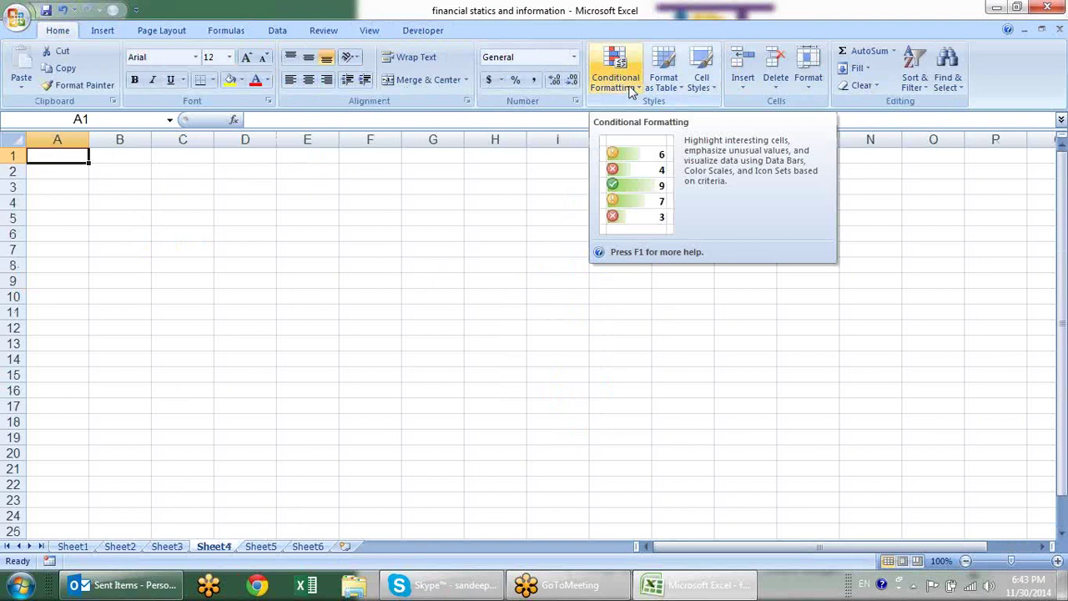
{"action": "left_click", "coordinate": [632, 88]}
{"action": "mouse_move", "coordinate": [638, 296]}
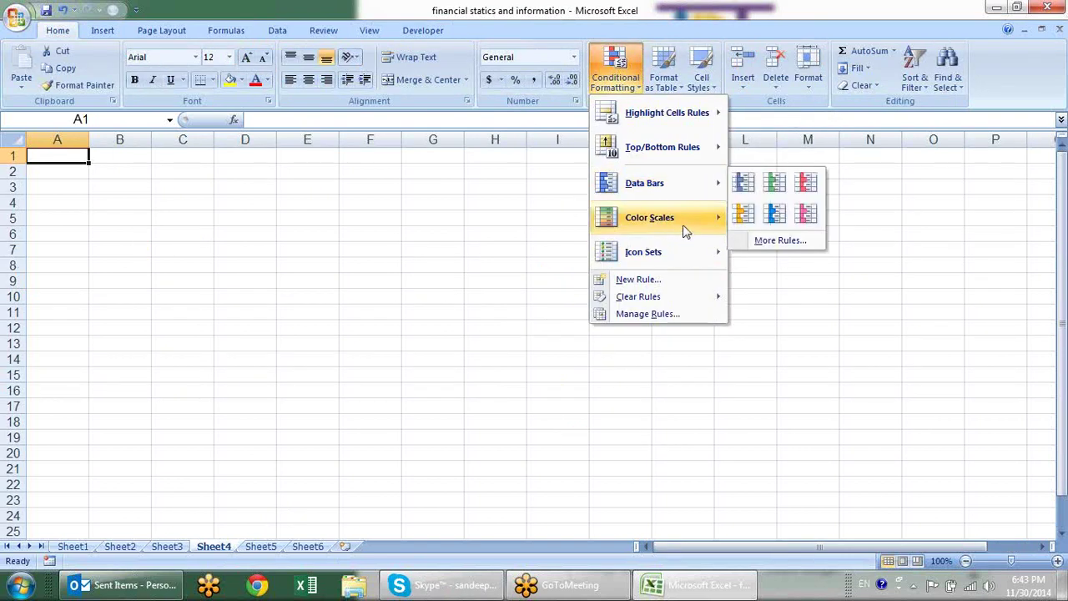
{"action": "left_click", "coordinate": [678, 281]}
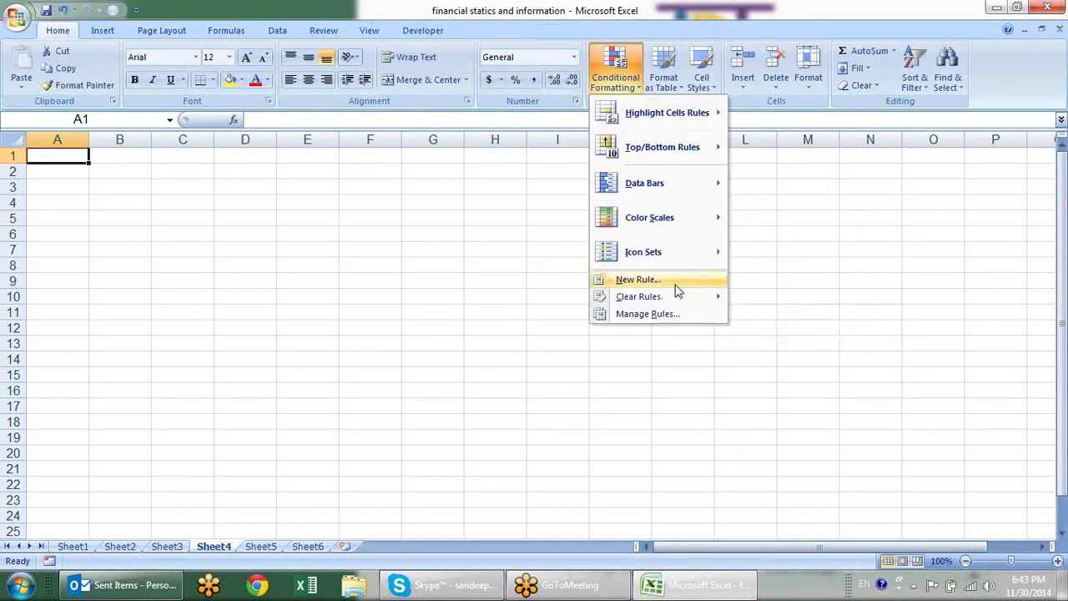
{"action": "left_click", "coordinate": [548, 237]}
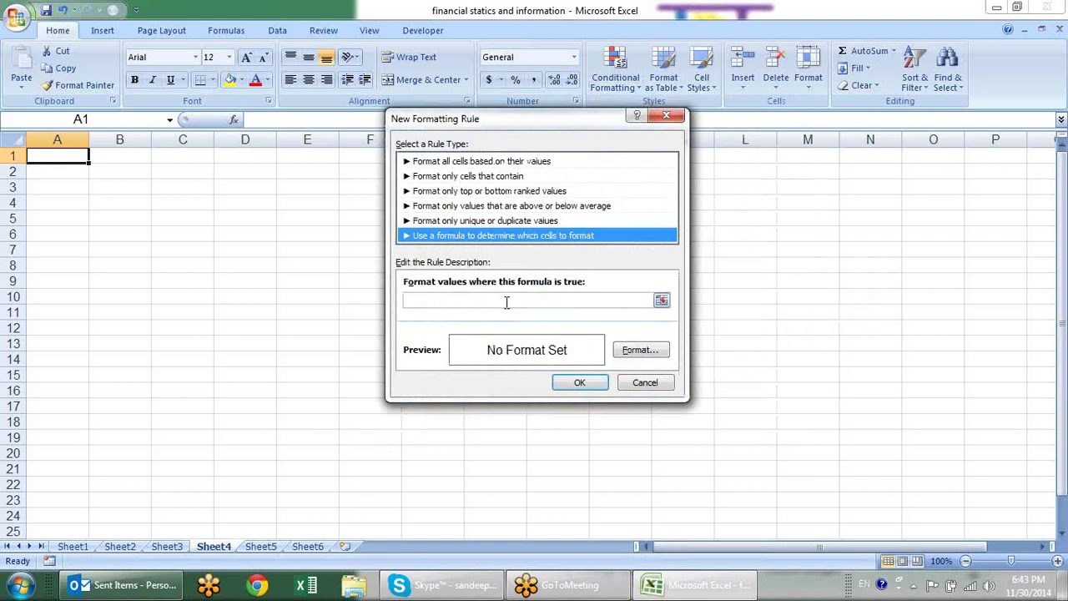
{"action": "left_click", "coordinate": [506, 302]}
{"action": "type", "text": "=iseven($A$1"}
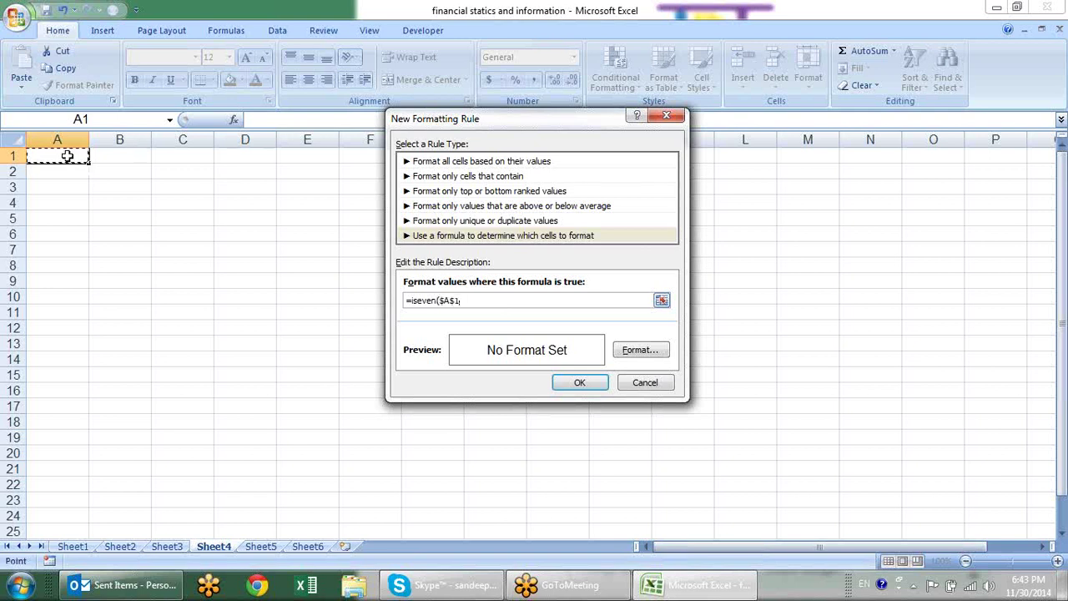
{"action": "type", "text": ")"}
{"action": "left_click", "coordinate": [651, 351]}
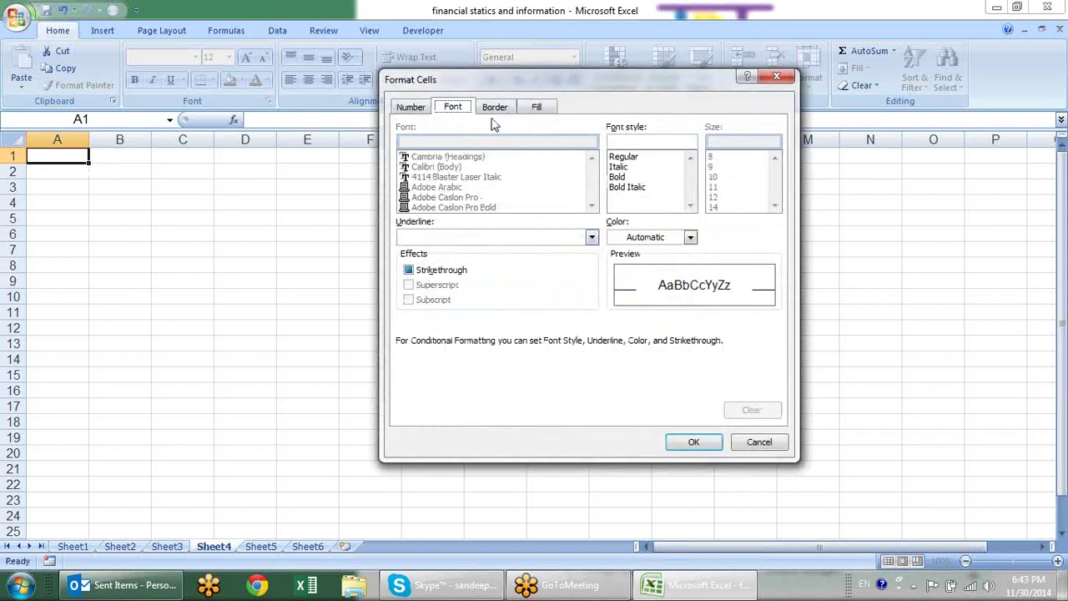
{"action": "left_click", "coordinate": [538, 108]}
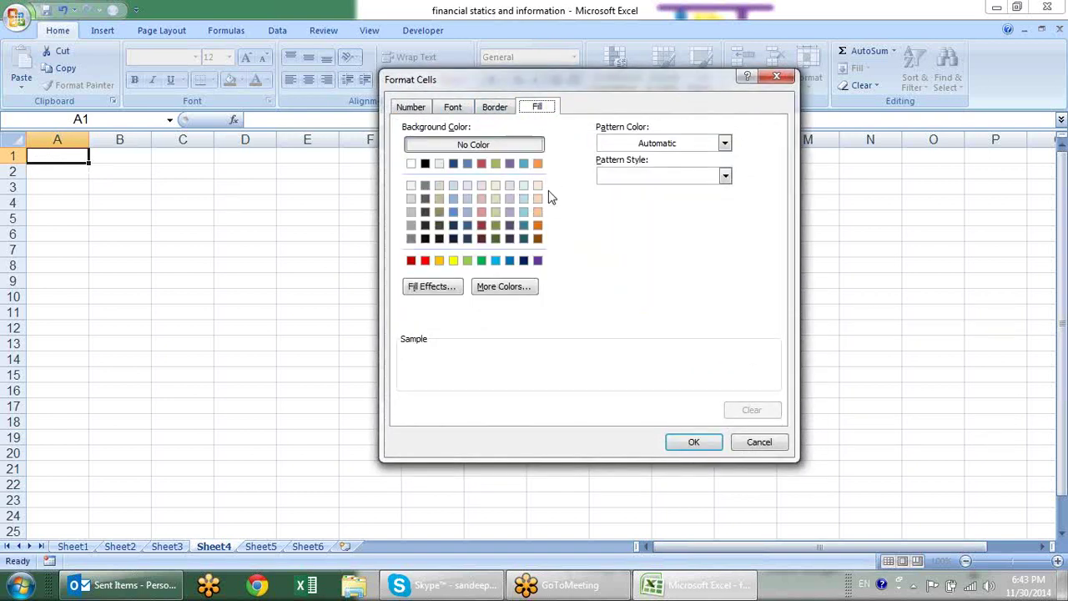
{"action": "left_click", "coordinate": [453, 260]}
{"action": "left_click", "coordinate": [694, 443]}
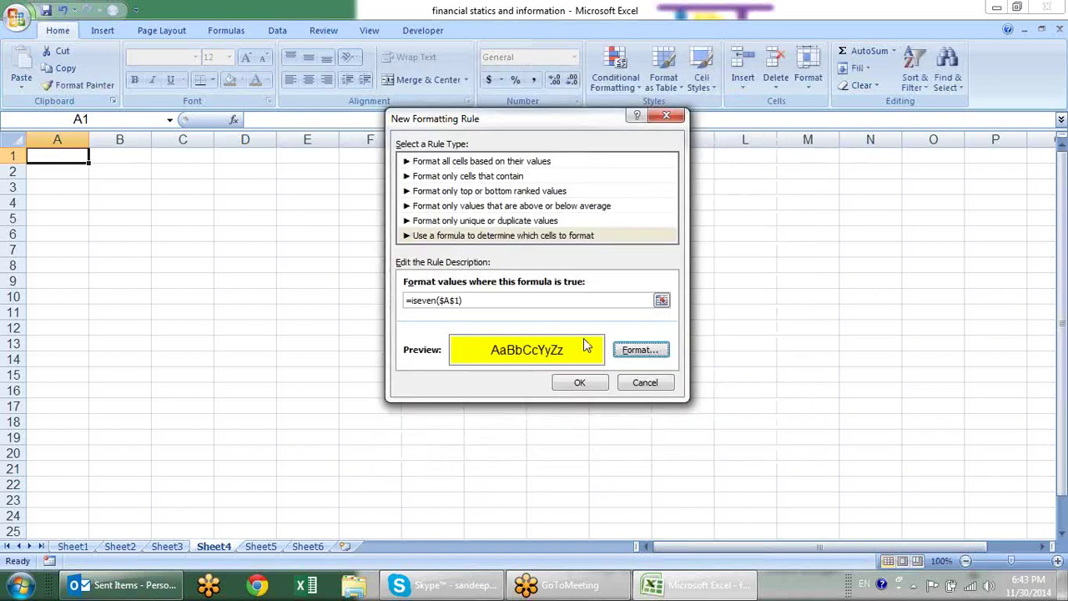
{"action": "left_click", "coordinate": [580, 384]}
- Try painting A1's yellow format over A1:I23, then undo it
{"action": "left_click", "coordinate": [79, 84]}
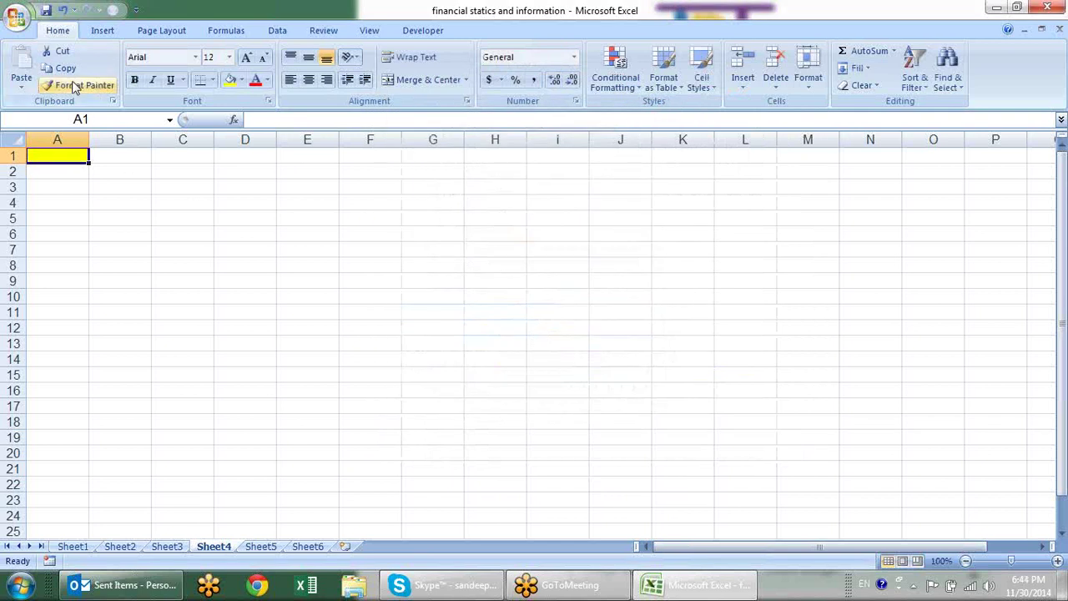
{"action": "left_click_drag", "start_coordinate": [68, 153], "coordinate": [553, 496]}
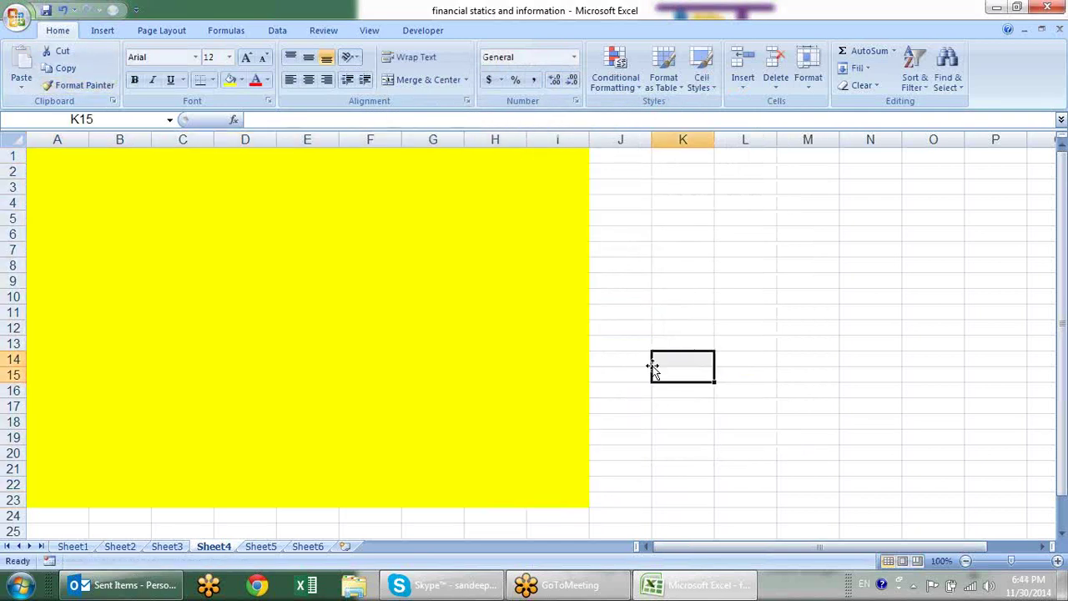
{"action": "left_click_drag", "start_coordinate": [653, 377], "coordinate": [655, 362]}
{"action": "key", "text": "ctrl+z"}
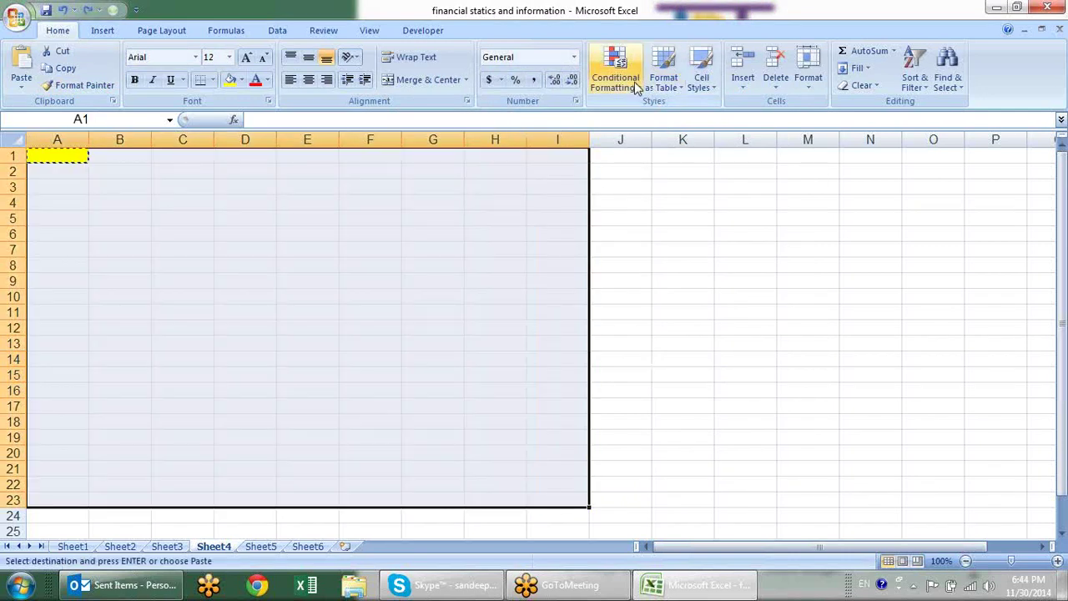
- Edit the rule's formula to the relative =ISEVEN(A1) and apply it
{"action": "left_click", "coordinate": [615, 76]}
{"action": "left_click", "coordinate": [655, 313]}
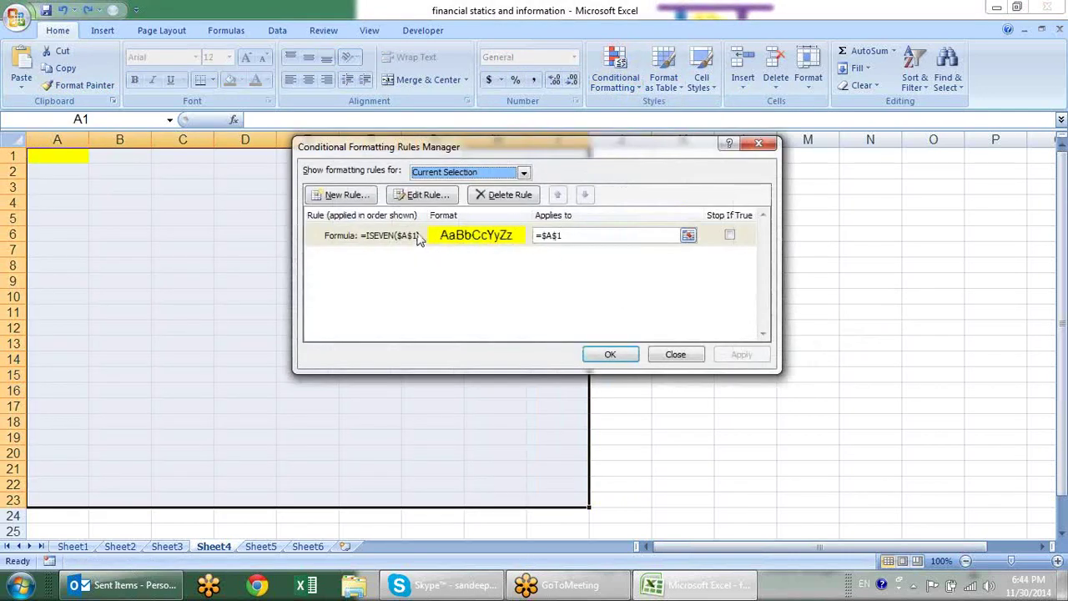
{"action": "double_click", "coordinate": [395, 234]}
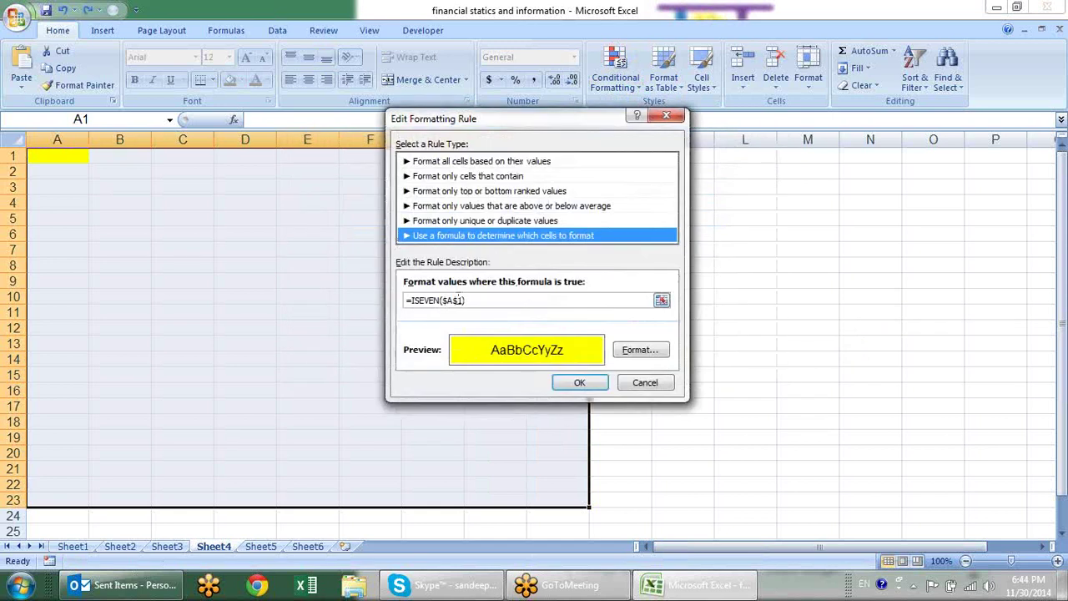
{"action": "left_click", "coordinate": [448, 300]}
{"action": "key", "text": "BackSpace"}
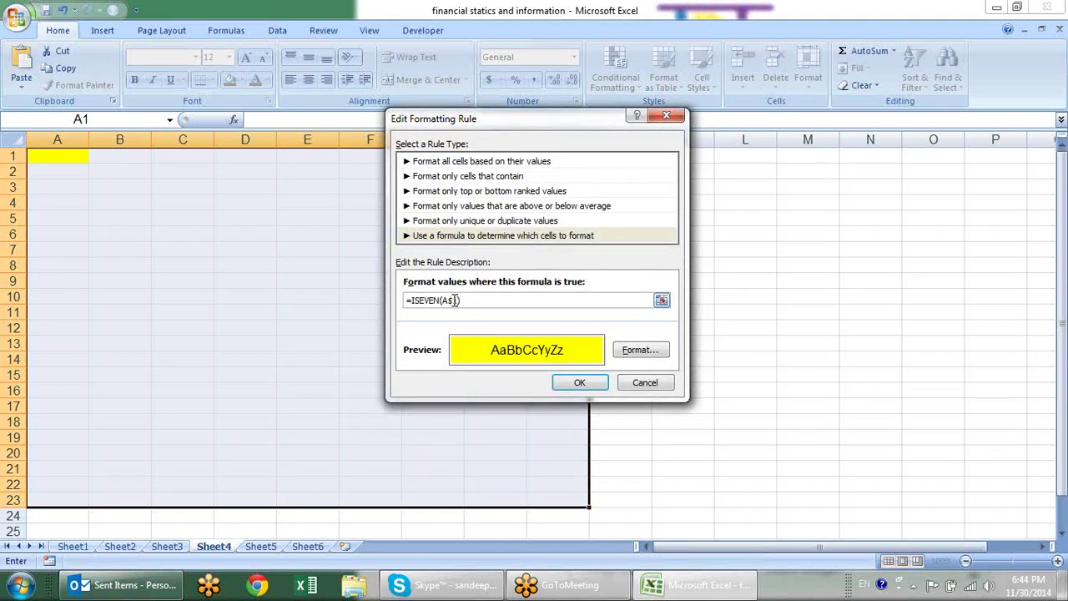
{"action": "left_click", "coordinate": [455, 300]}
{"action": "key", "text": "BackSpace"}
{"action": "left_click", "coordinate": [579, 382]}
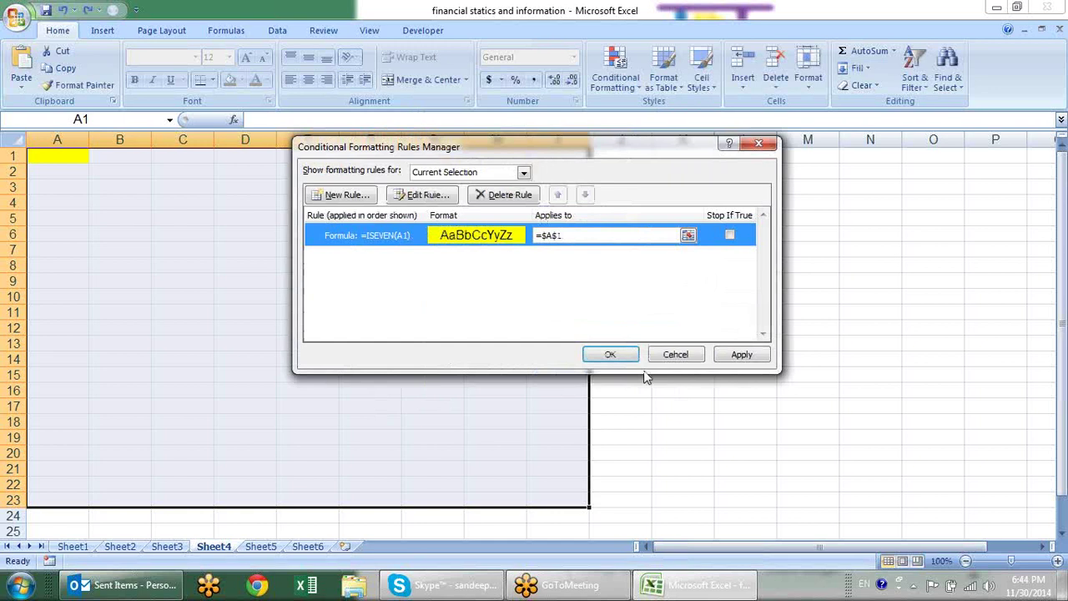
{"action": "left_click", "coordinate": [734, 355]}
{"action": "left_click", "coordinate": [610, 354]}
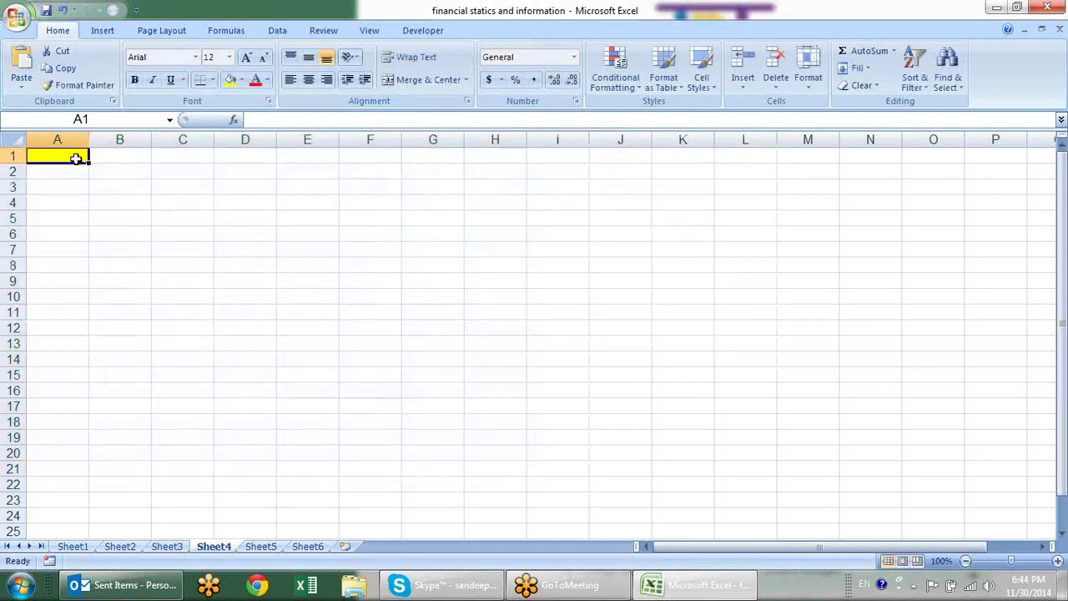
- Paint A1's format across A1:H24 again, undo it, and select the block from A1
{"action": "left_click", "coordinate": [79, 85]}
{"action": "left_click_drag", "start_coordinate": [72, 157], "coordinate": [488, 510]}
{"action": "key", "text": "ctrl+z"}
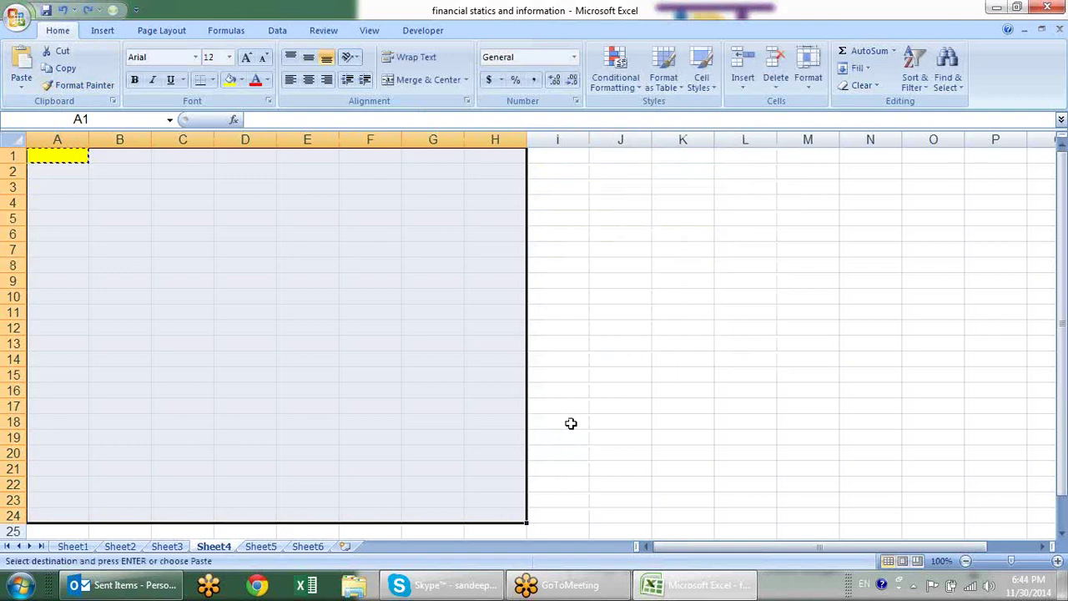
{"action": "left_click", "coordinate": [83, 157]}
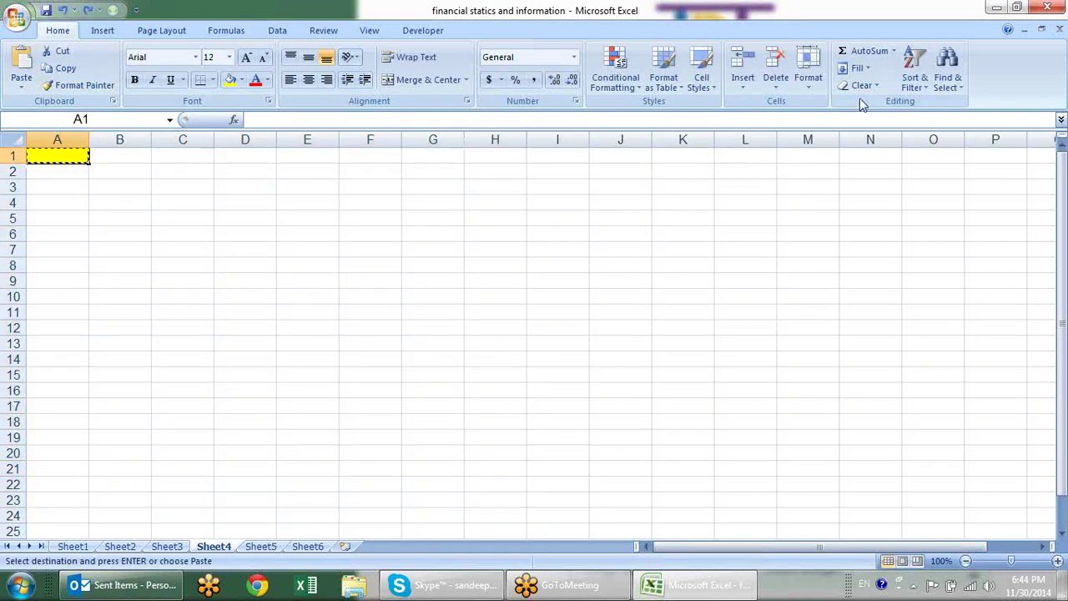
{"action": "mouse_move", "coordinate": [67, 155]}
{"action": "left_mouse_down"}
{"action": "mouse_move", "coordinate": [334, 436]}
{"action": "mouse_move", "coordinate": [429, 487]}
{"action": "left_mouse_up"}
- Set the rule to apply to A1:G22 with formula =ISEVEN(ROW()) and apply it
{"action": "left_click", "coordinate": [635, 83]}
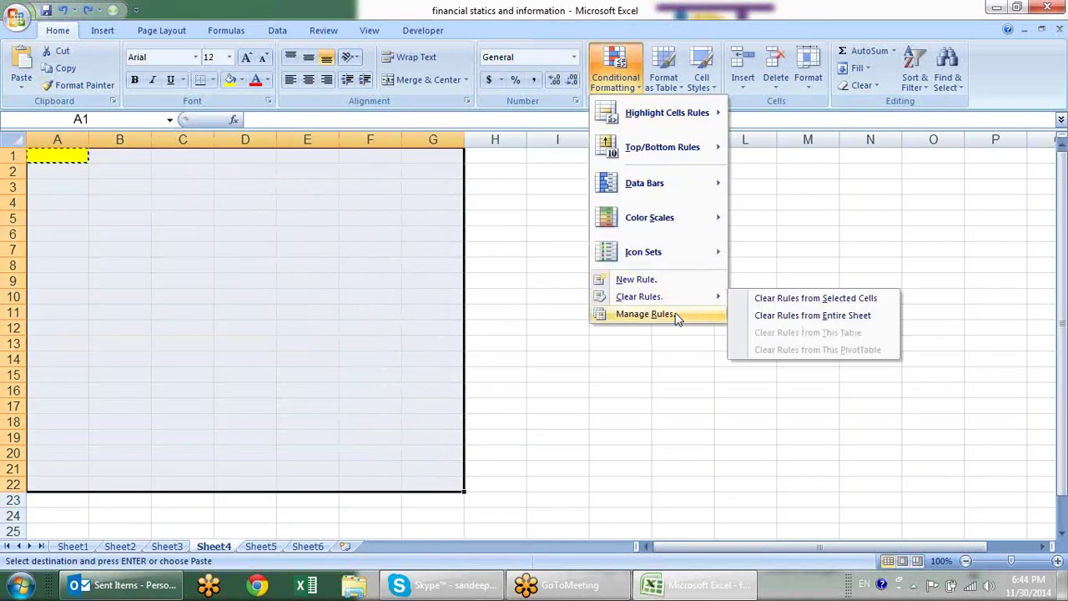
{"action": "left_click", "coordinate": [674, 316]}
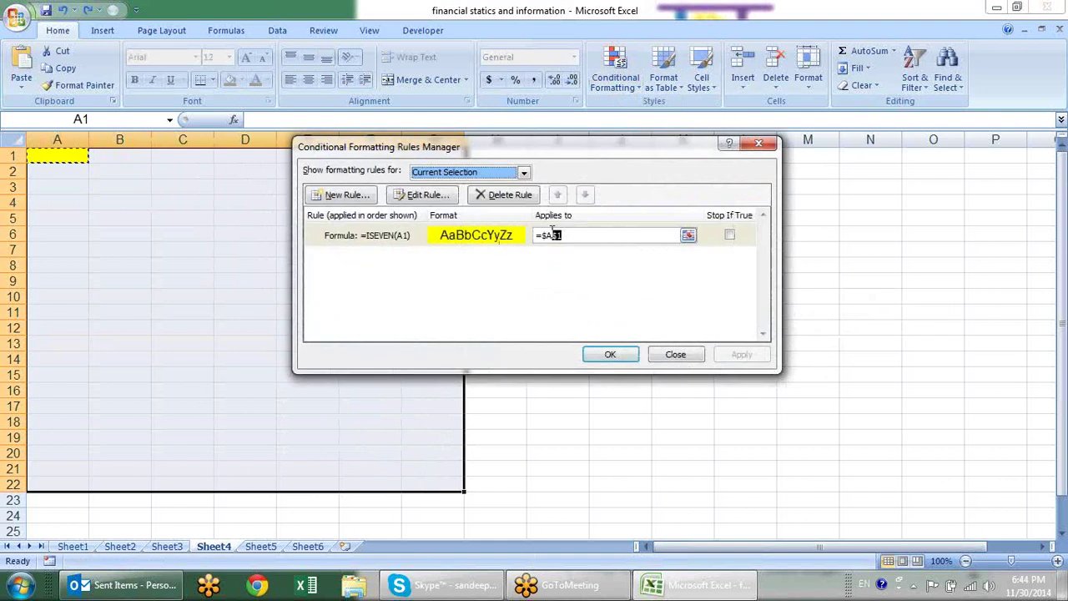
{"action": "left_click", "coordinate": [688, 235]}
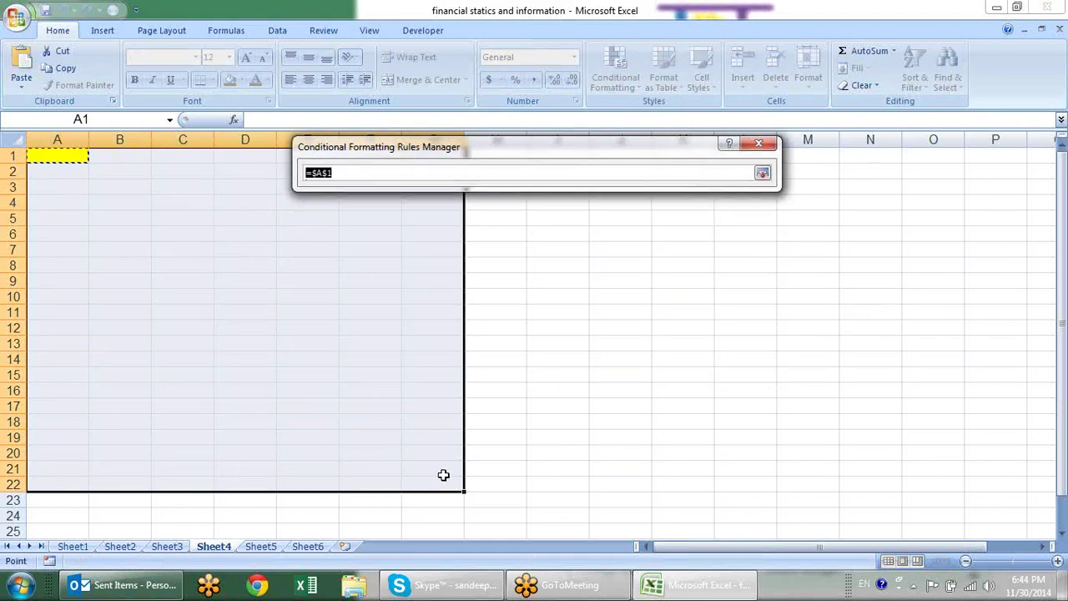
{"action": "left_click_drag", "start_coordinate": [443, 475], "coordinate": [45, 136]}
{"action": "key", "text": "Return"}
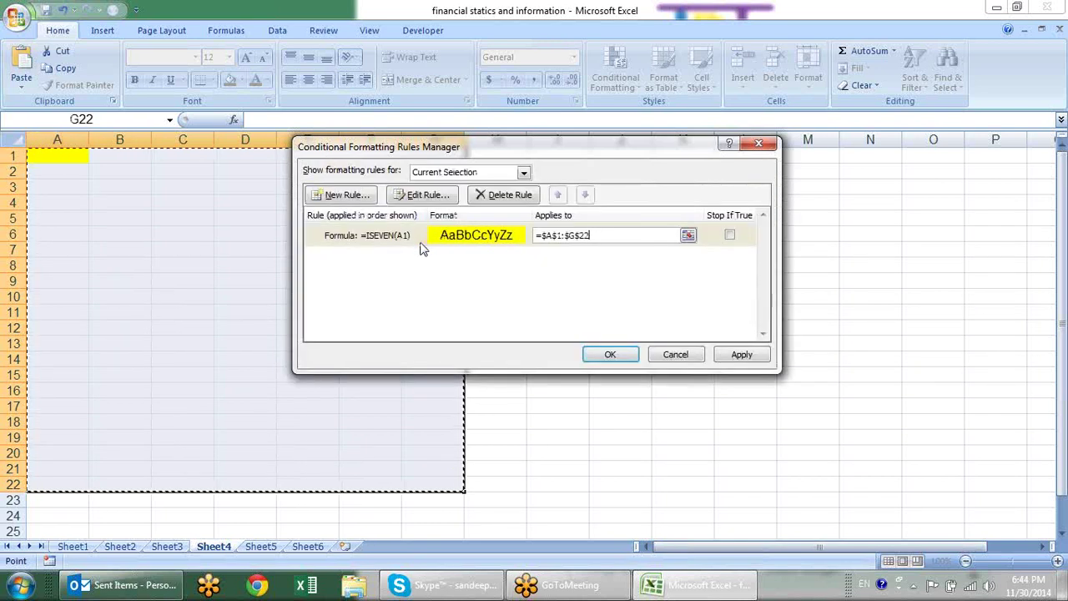
{"action": "left_click", "coordinate": [415, 197]}
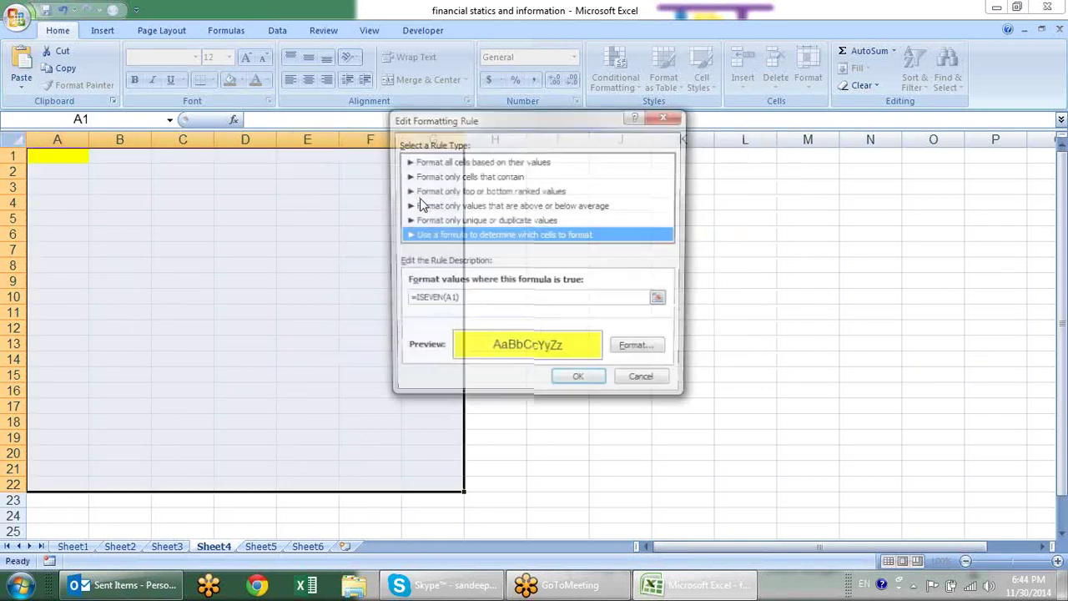
{"action": "left_click", "coordinate": [452, 300]}
{"action": "type", "text": "row("}
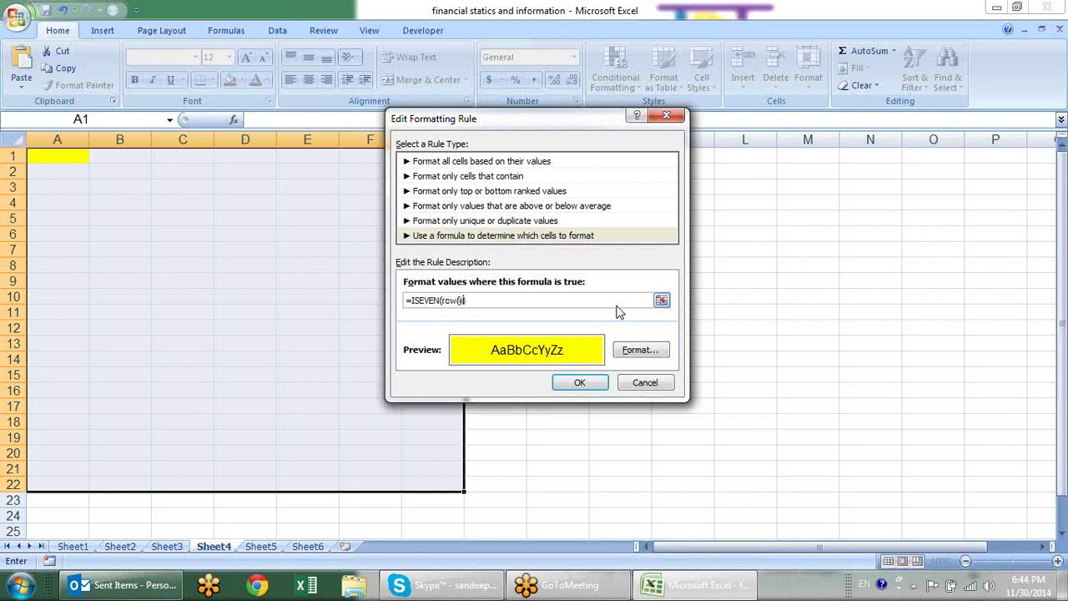
{"action": "left_click", "coordinate": [585, 384]}
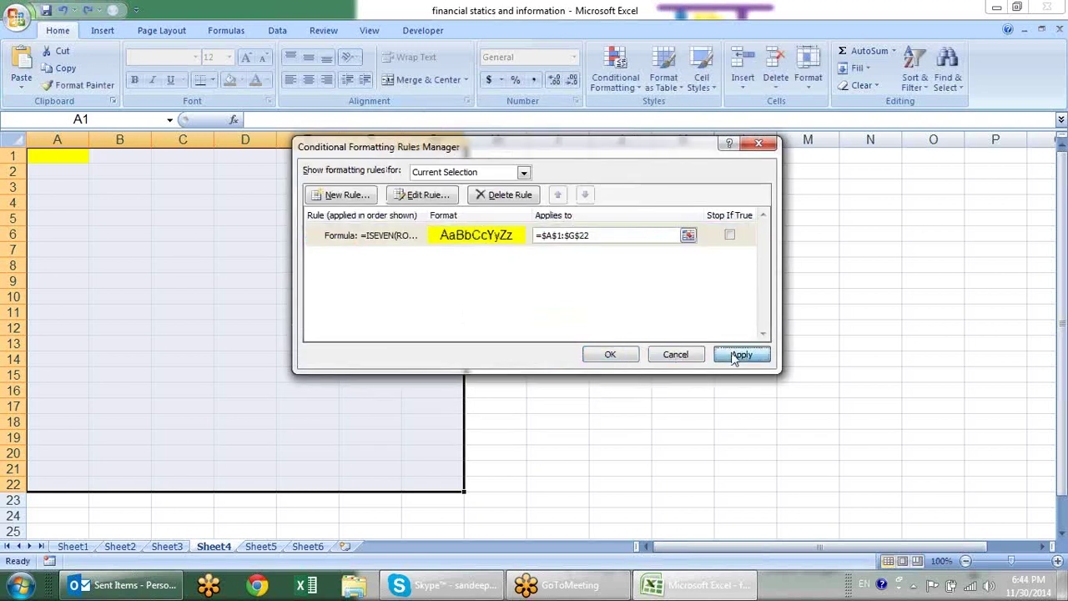
{"action": "left_click", "coordinate": [742, 354]}
{"action": "left_click", "coordinate": [610, 354]}
- Check which rows in column A are now shaded yellow
{"action": "left_click", "coordinate": [560, 285]}
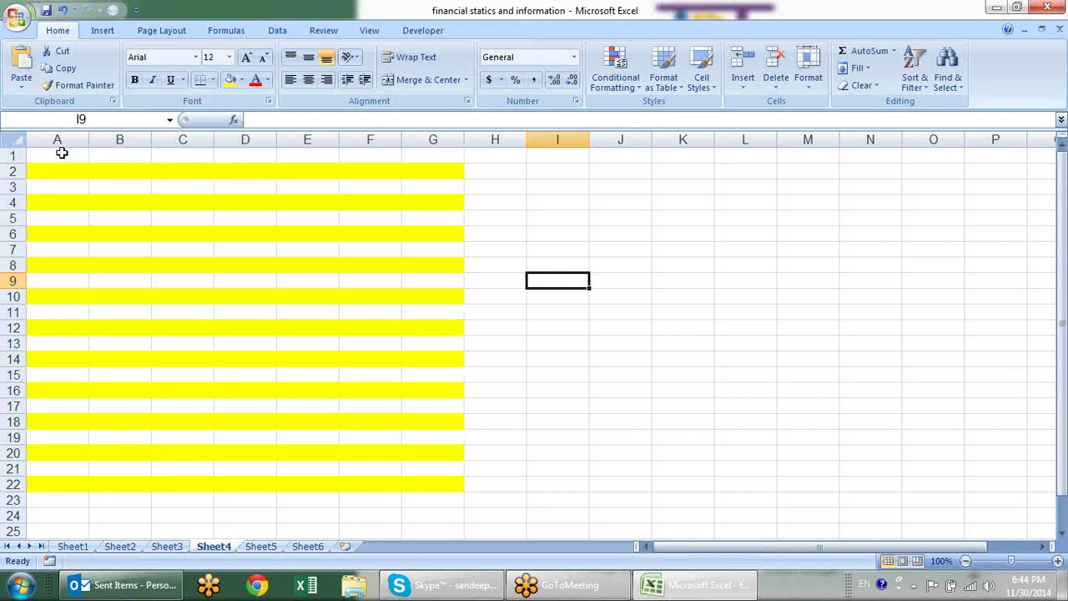
{"action": "left_click", "coordinate": [65, 172]}
{"action": "left_click", "coordinate": [72, 204]}
{"action": "left_click", "coordinate": [73, 238]}
{"action": "left_click", "coordinate": [74, 280]}
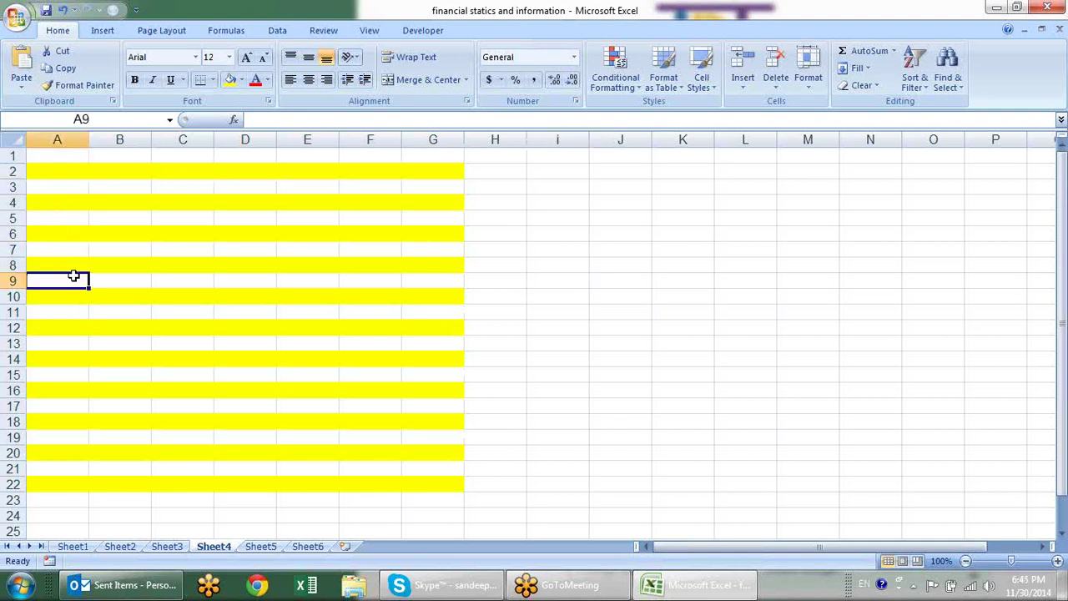
{"action": "left_click", "coordinate": [75, 311]}
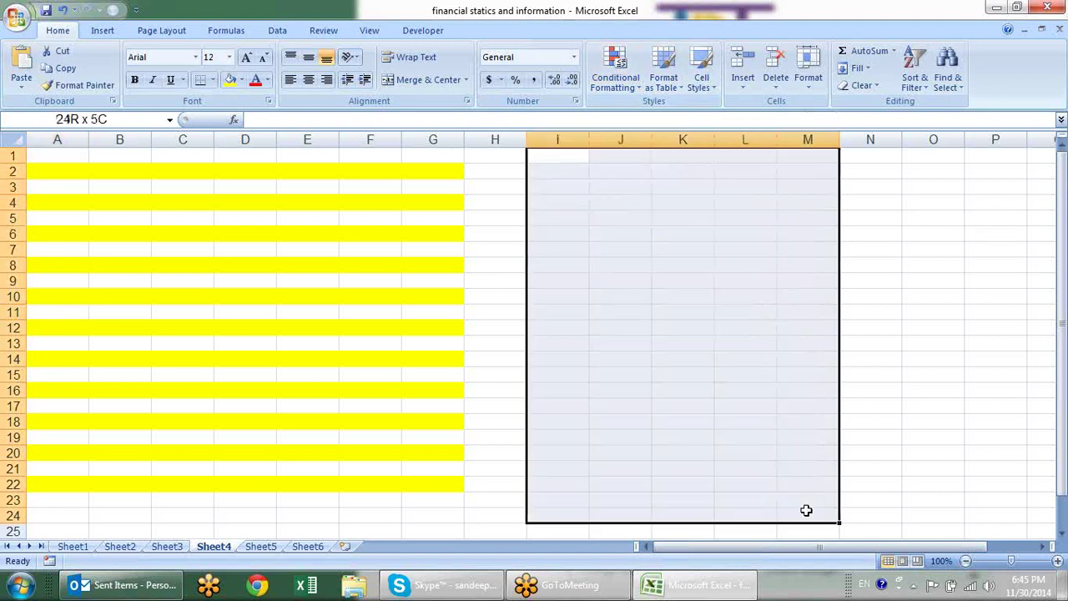
- Select I1:N20 and add a formula rule =ISODD(COLUMN()) with an orange fill
{"action": "left_click_drag", "start_coordinate": [571, 152], "coordinate": [869, 453]}
{"action": "left_click", "coordinate": [632, 89]}
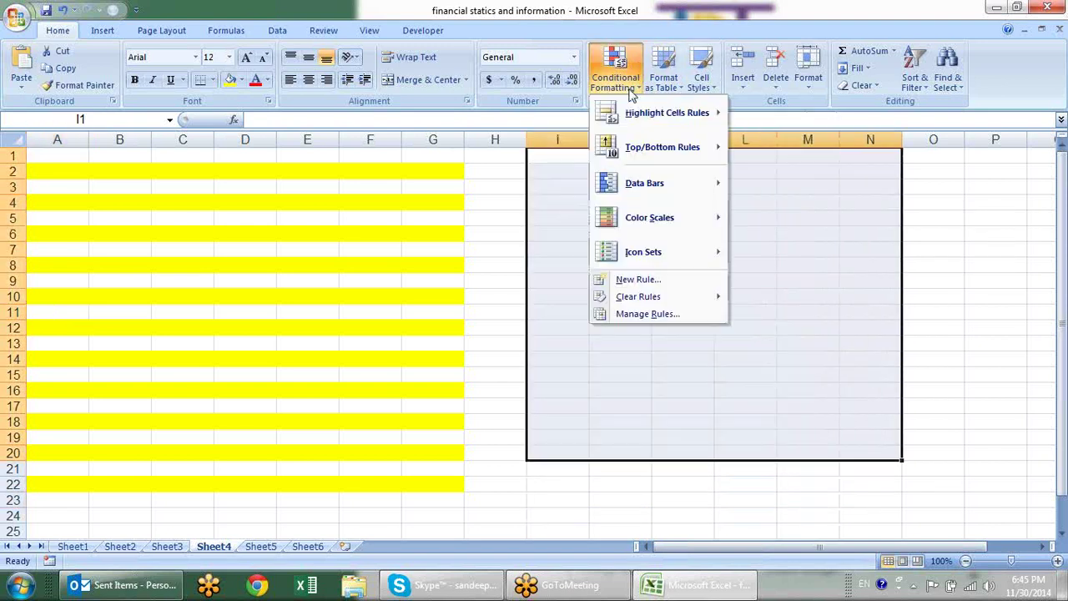
{"action": "left_click", "coordinate": [647, 280]}
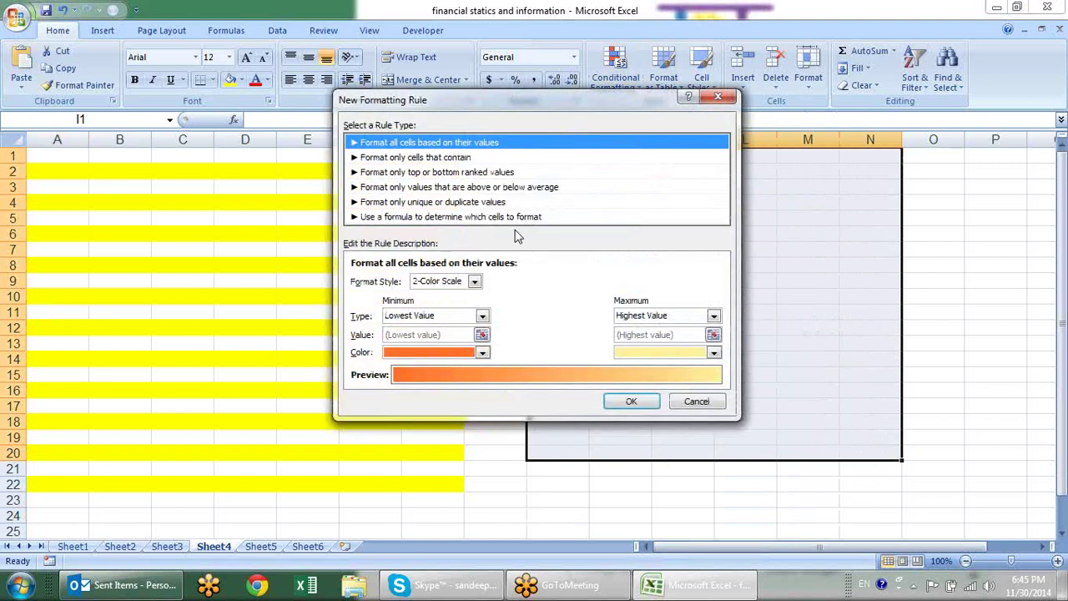
{"action": "left_click", "coordinate": [518, 217]}
{"action": "left_click", "coordinate": [504, 280]}
{"action": "type", "text": "=isodd(column())"}
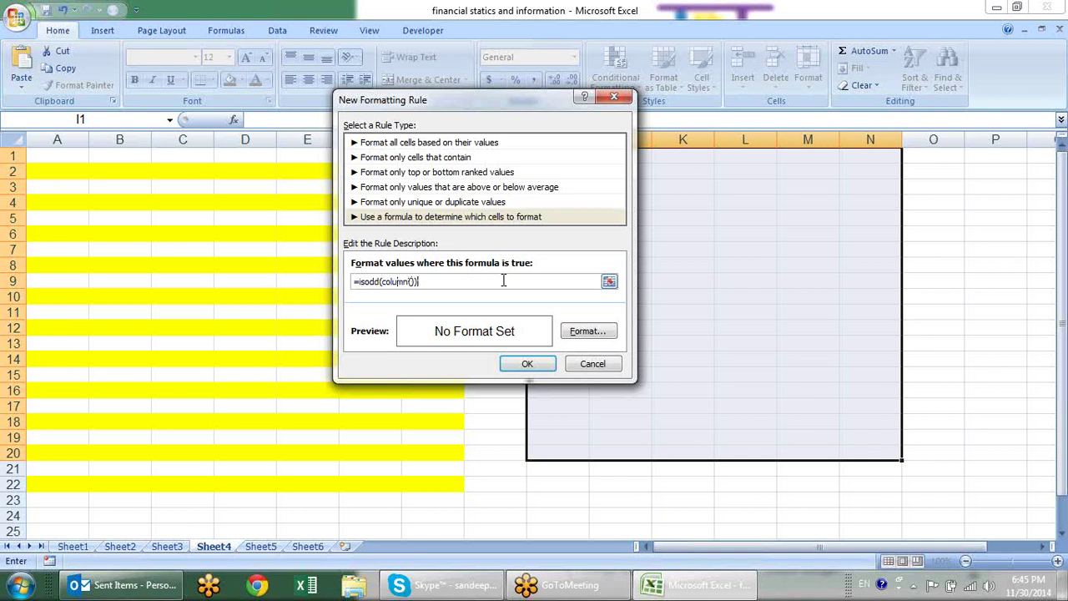
{"action": "left_click", "coordinate": [589, 331]}
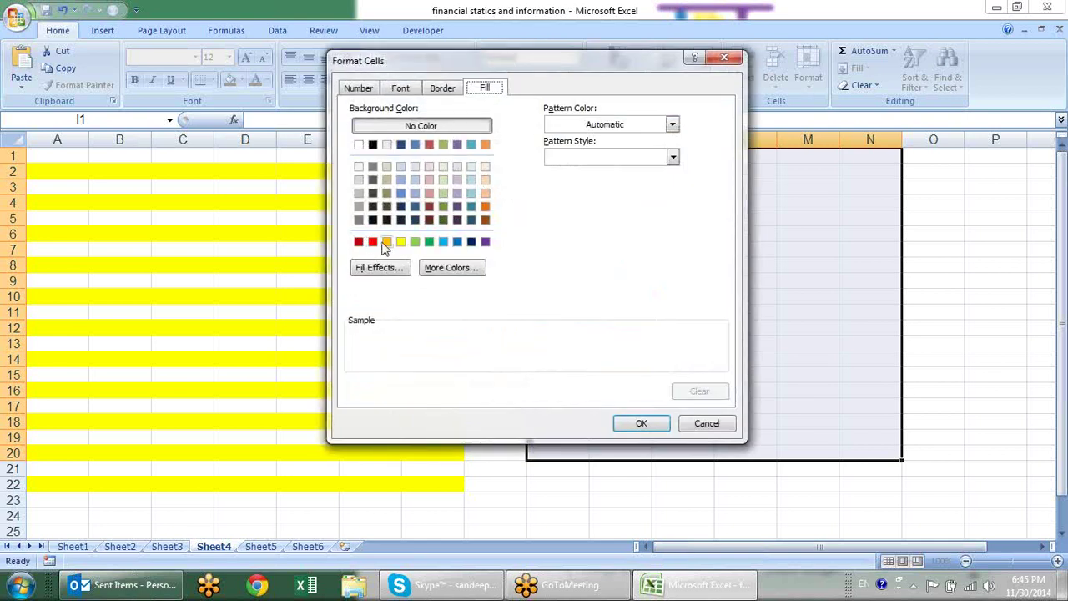
{"action": "left_click", "coordinate": [387, 242]}
{"action": "left_click", "coordinate": [634, 426]}
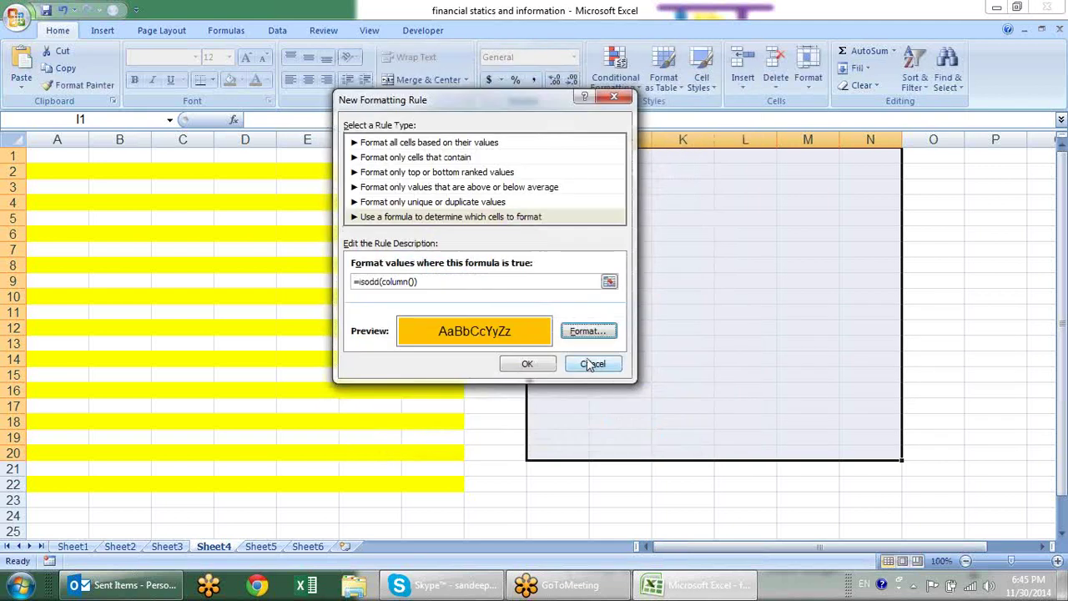
{"action": "left_click", "coordinate": [528, 364]}
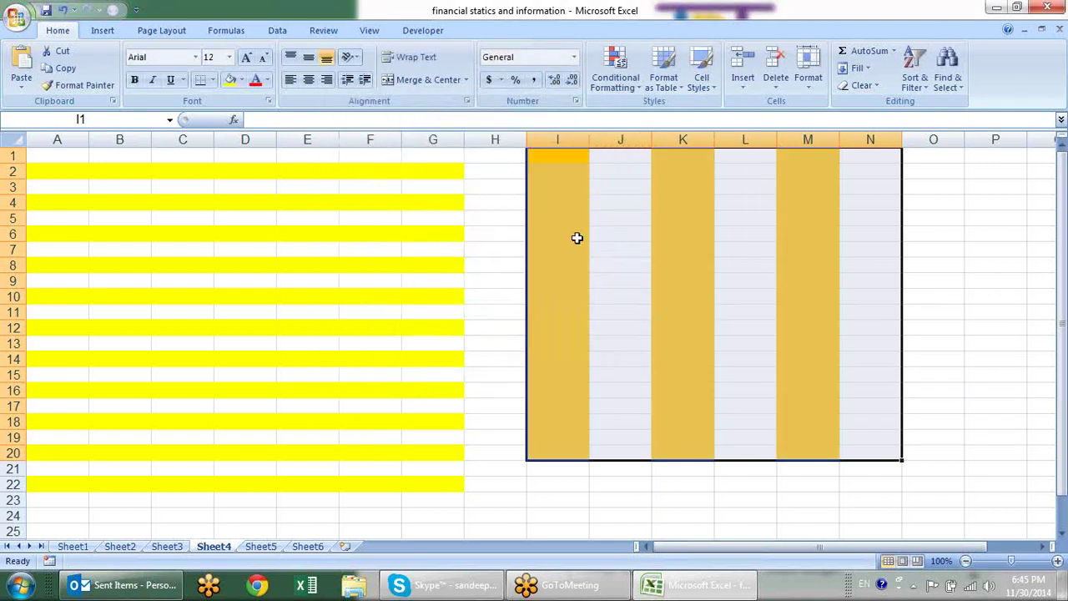
- Deselect and review the orange-shaded columns, briefly selecting I1:K5
{"action": "left_click", "coordinate": [965, 298]}
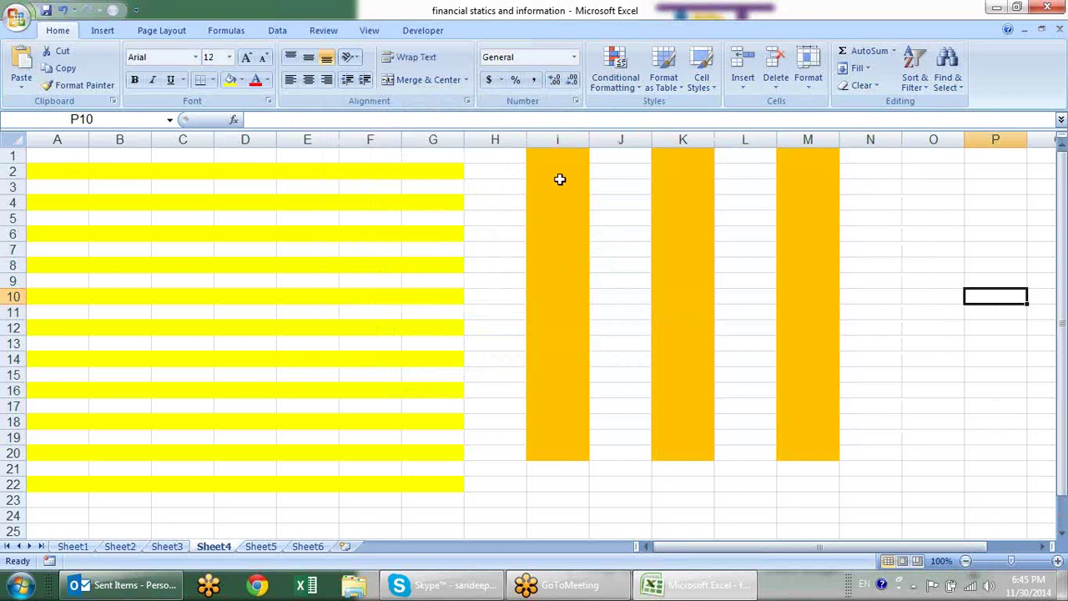
{"action": "mouse_move", "coordinate": [557, 156]}
{"action": "left_mouse_down"}
{"action": "mouse_move", "coordinate": [702, 218]}
{"action": "mouse_move", "coordinate": [852, 451]}
{"action": "left_mouse_up"}
{"action": "left_click", "coordinate": [776, 502]}
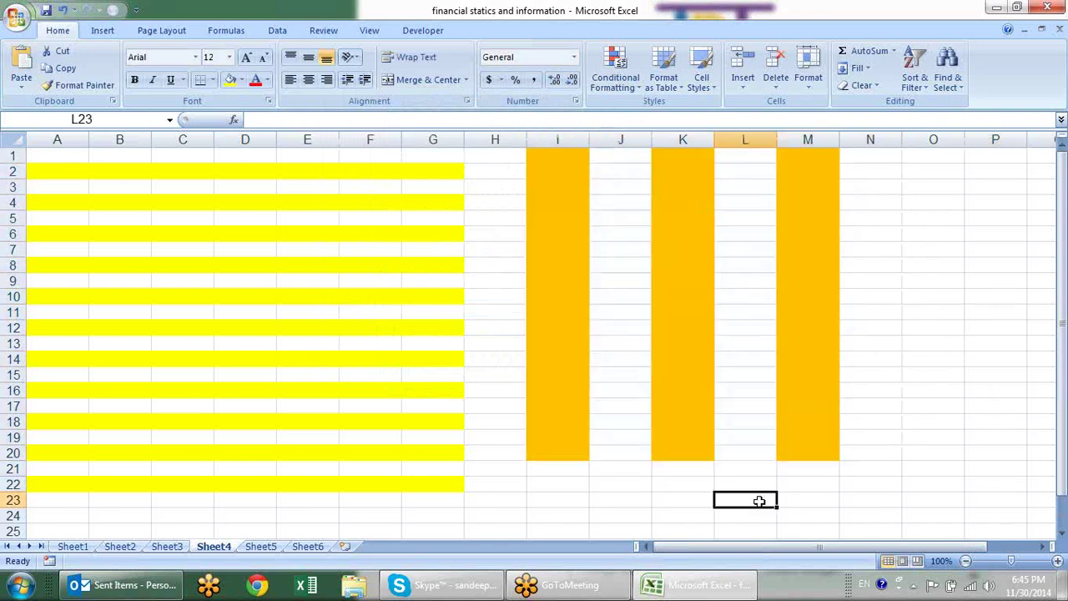
- Return to Sheet3 and inspect the ISEVEN and ISODD formulas in K23:L27
{"action": "left_click", "coordinate": [160, 546]}
{"action": "left_click", "coordinate": [633, 338]}
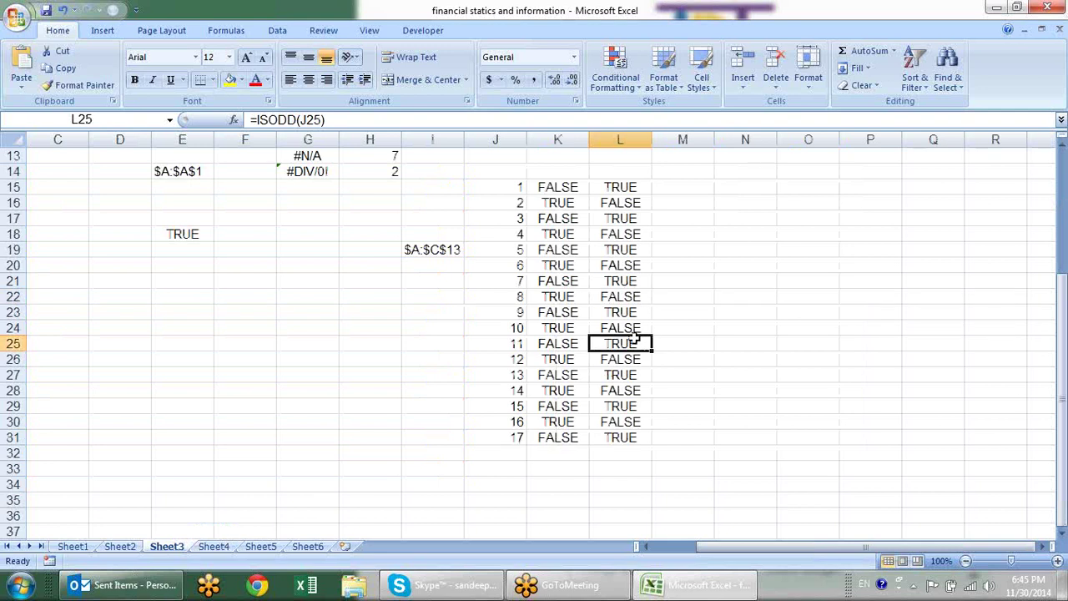
{"action": "left_click", "coordinate": [552, 361]}
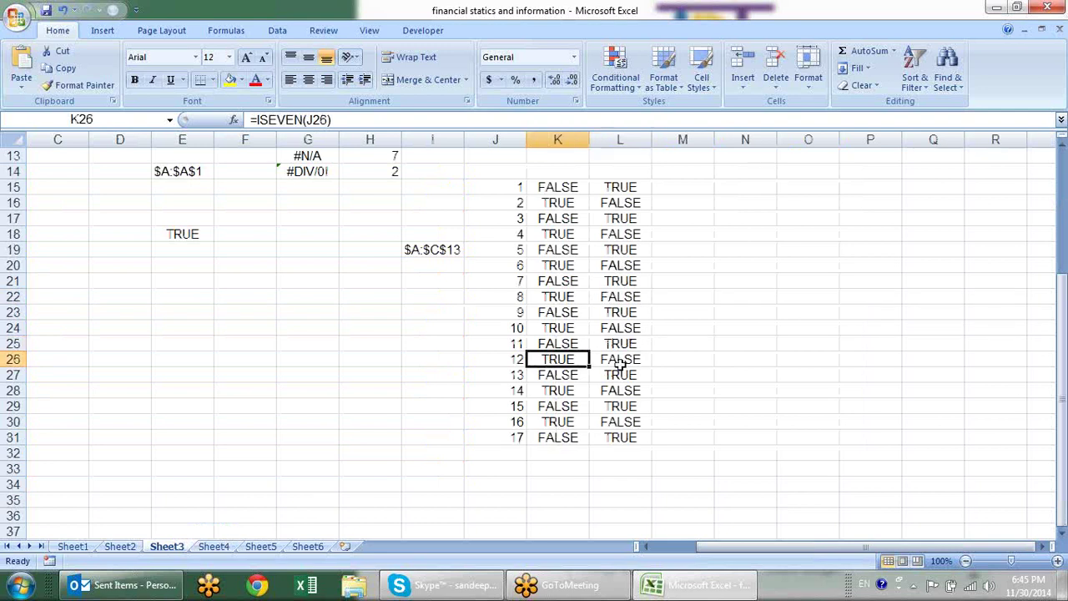
{"action": "left_click", "coordinate": [628, 372]}
{"action": "left_click", "coordinate": [570, 308]}
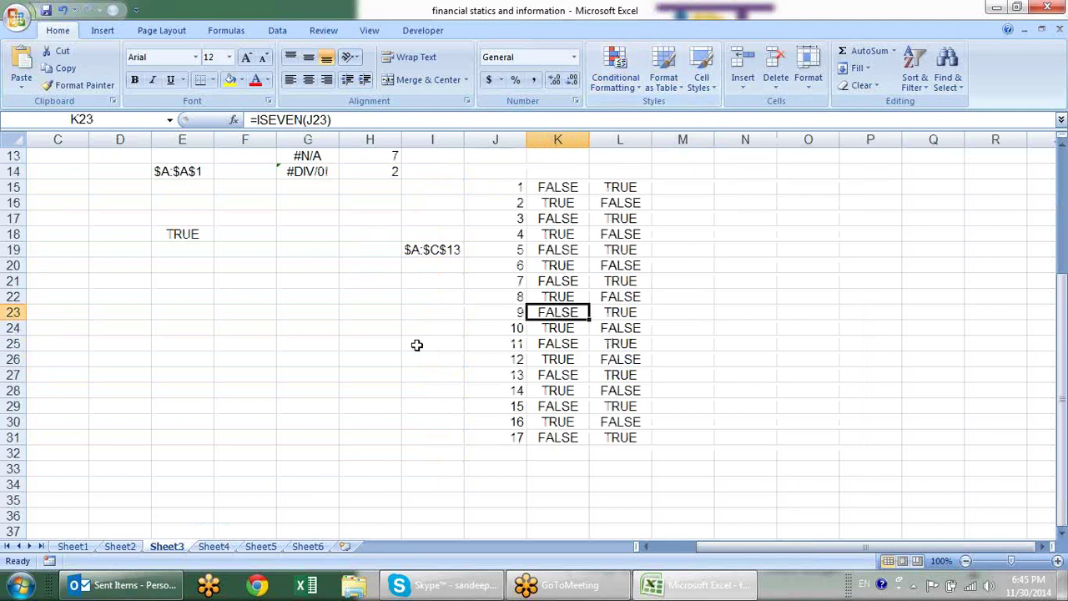
- Show the Information functions list under Formulas > More Functions
{"action": "left_click", "coordinate": [422, 30]}
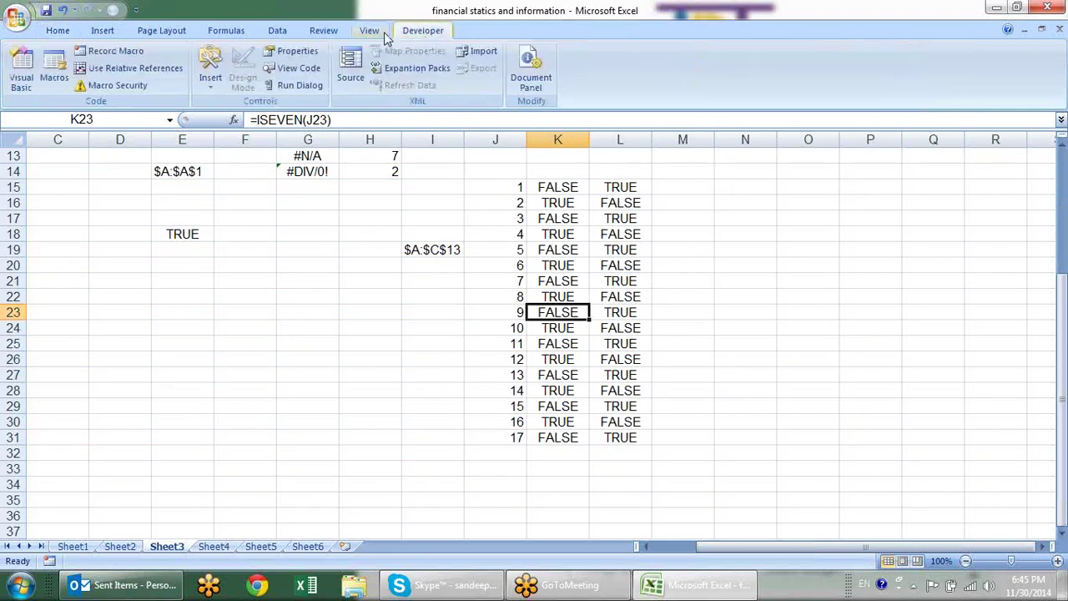
{"action": "left_click", "coordinate": [225, 31]}
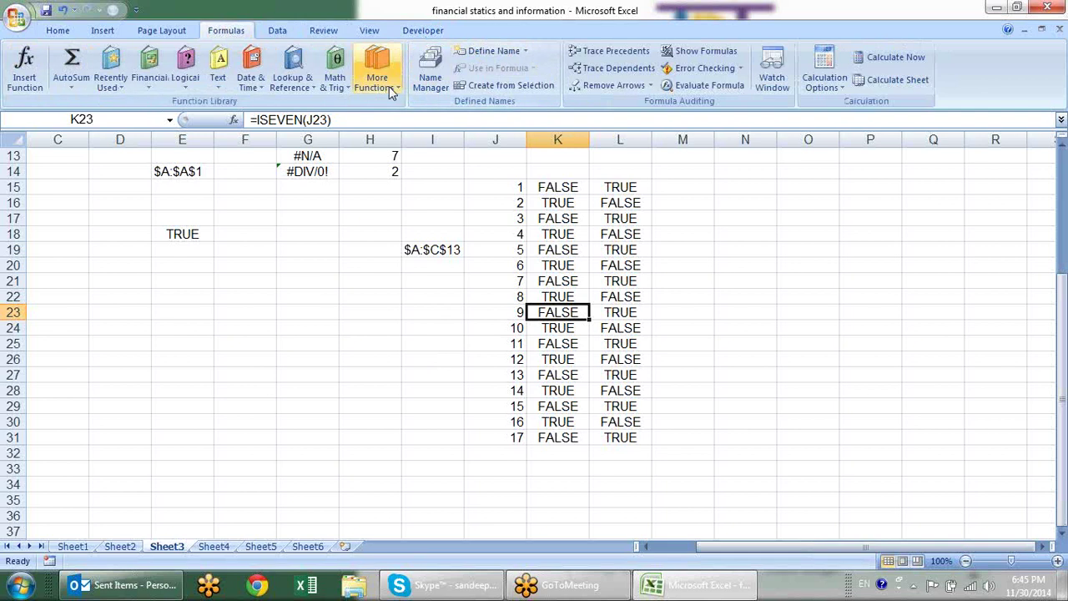
{"action": "left_click", "coordinate": [380, 79]}
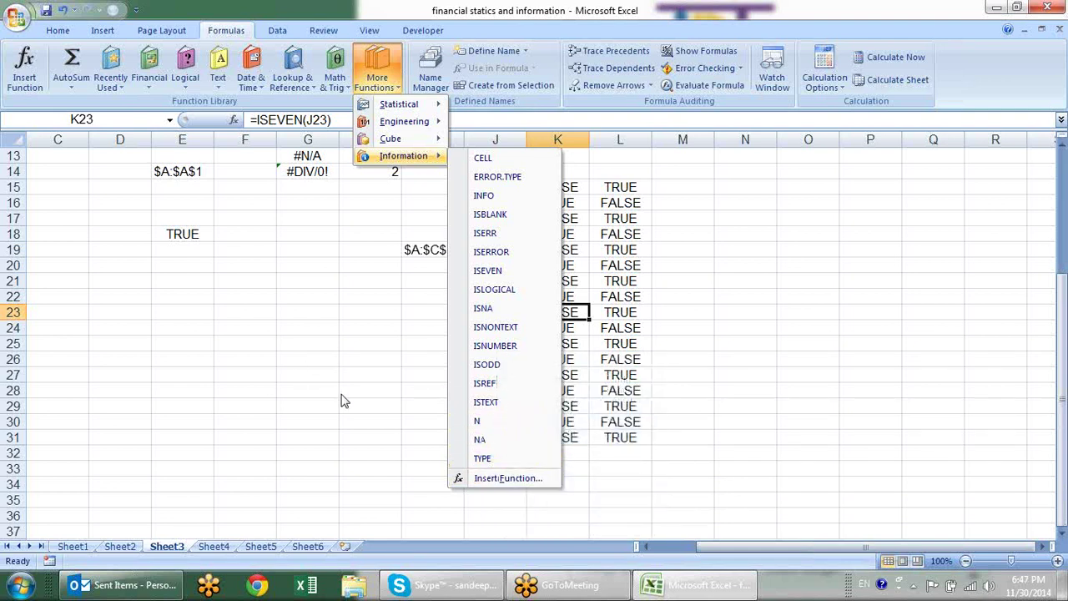
{"action": "left_click", "coordinate": [274, 298]}
- Enter sdf in F22, 12 in F23 and an invalid =d formula giving #NAME? in F24
{"action": "left_click", "coordinate": [247, 294]}
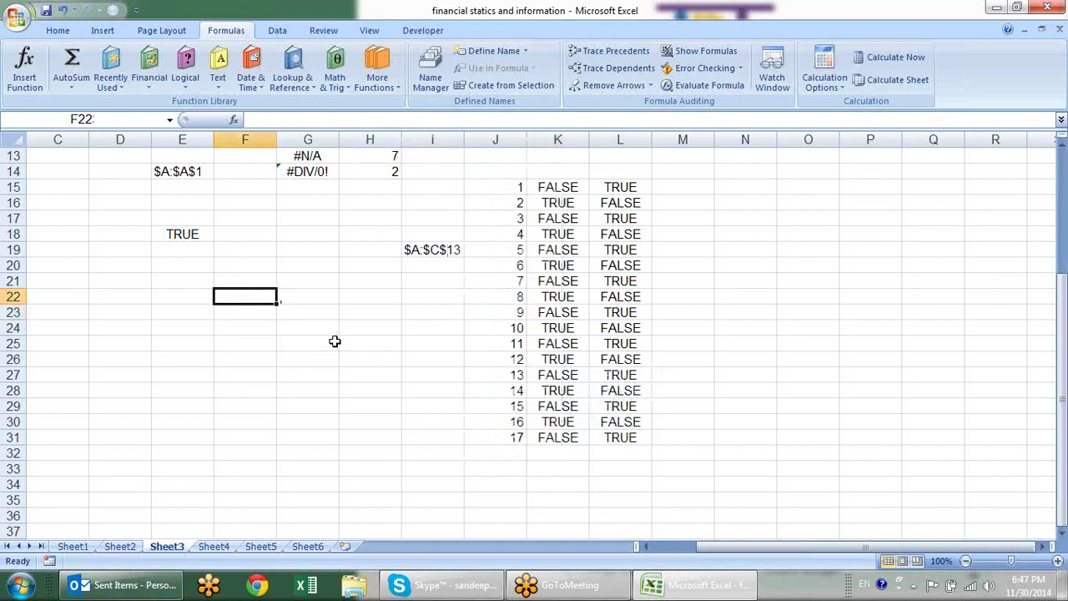
{"action": "type", "text": "sdf"}
{"action": "key", "text": "Return"}
{"action": "type", "text": "12"}
{"action": "key", "text": "Return"}
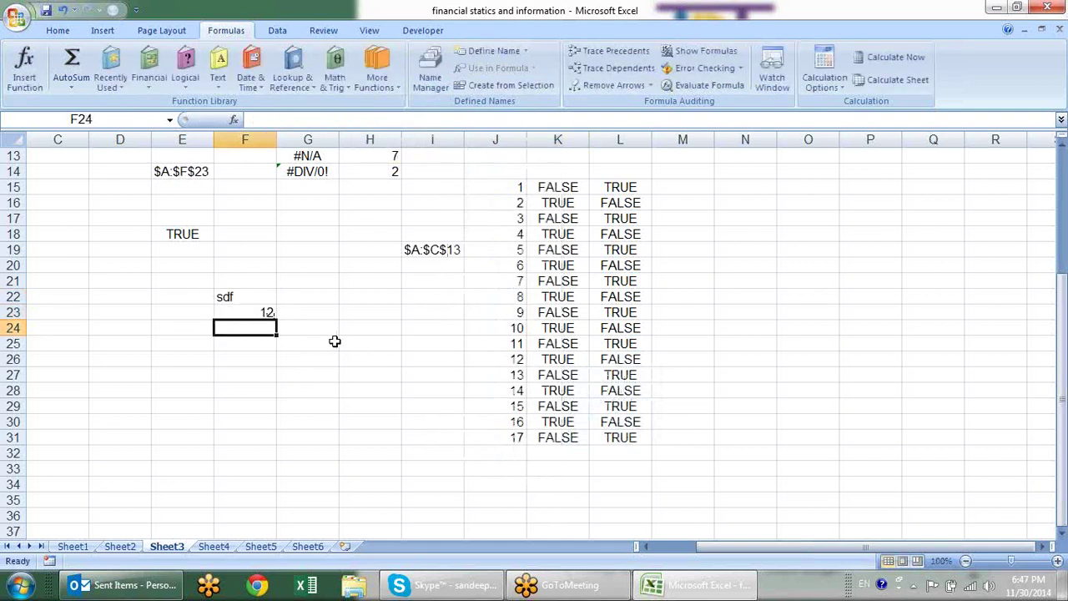
{"action": "type", "text": "=d"}
{"action": "key", "text": "Return"}
- Enter TRUE in F25 and the array constant ={1,2} in F26
{"action": "type", "text": "=n"}
{"action": "key", "text": "Escape"}
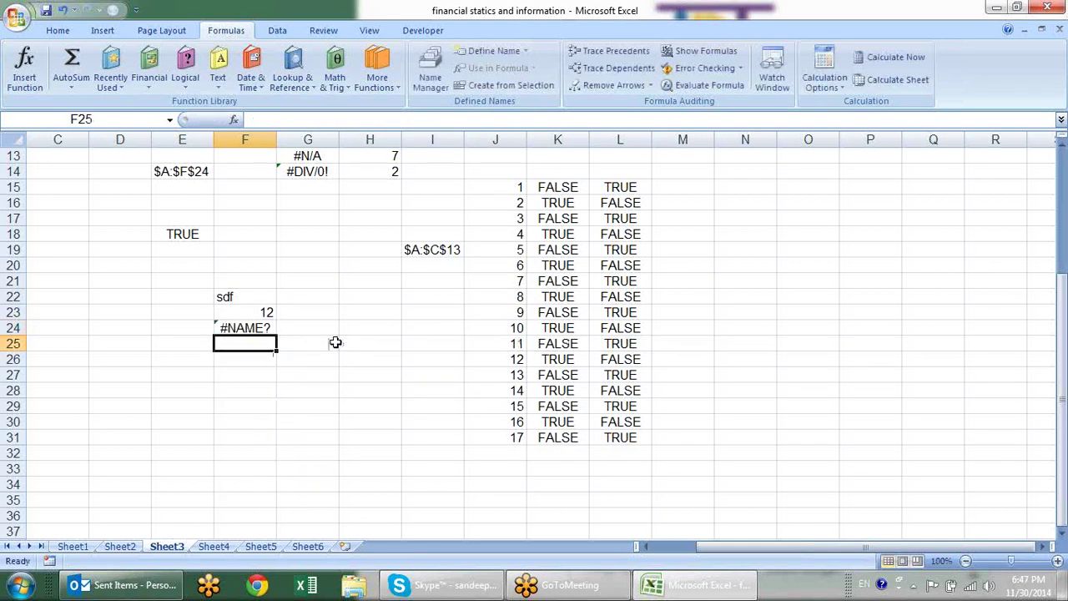
{"action": "type", "text": "t"}
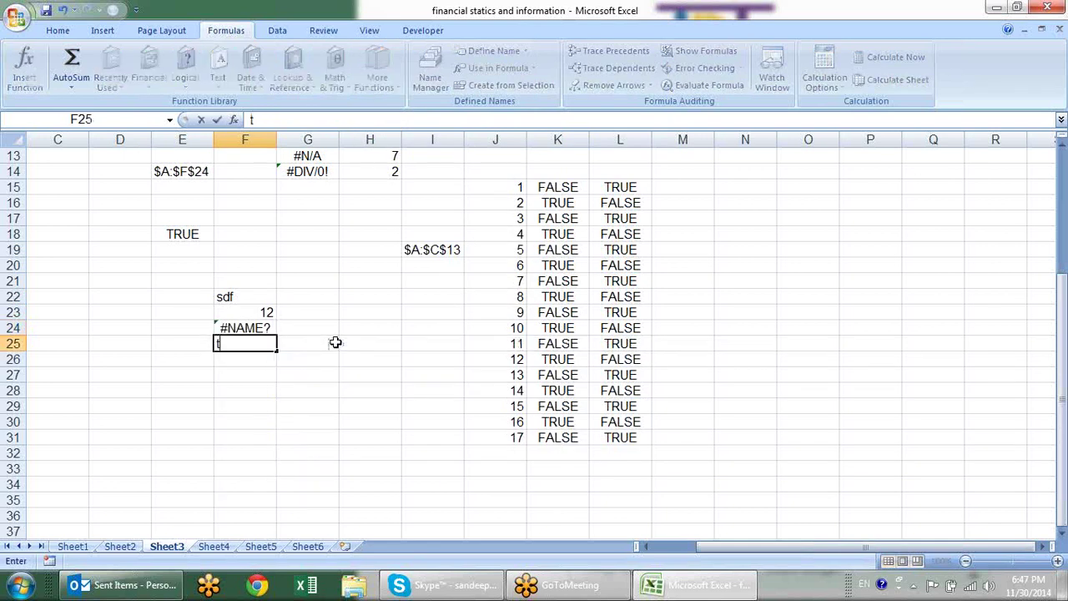
{"action": "type", "text": "rue"}
{"action": "key", "text": "Return"}
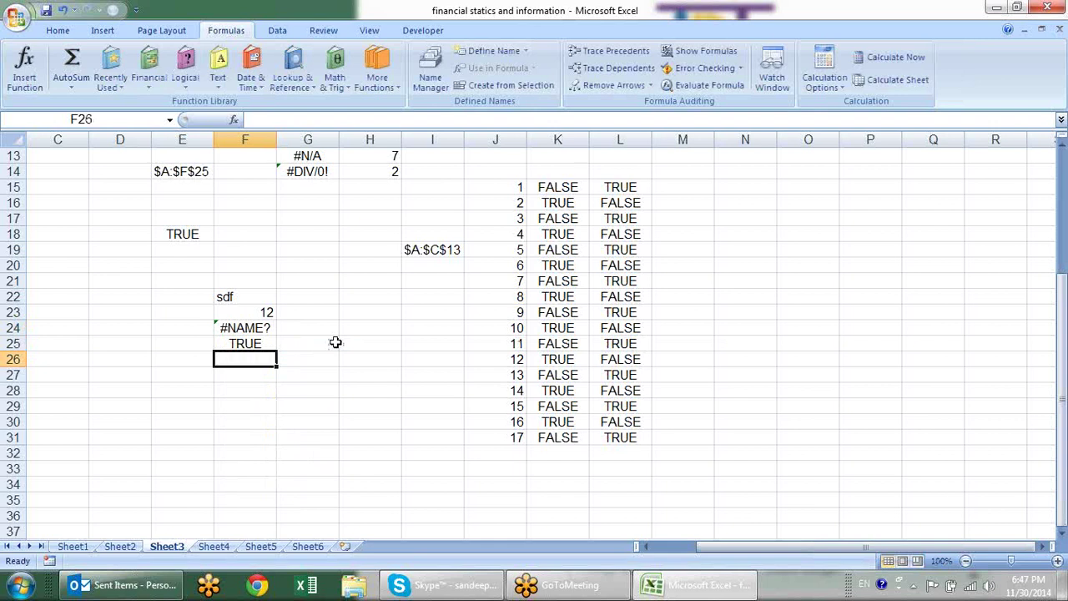
{"action": "type", "text": "="}
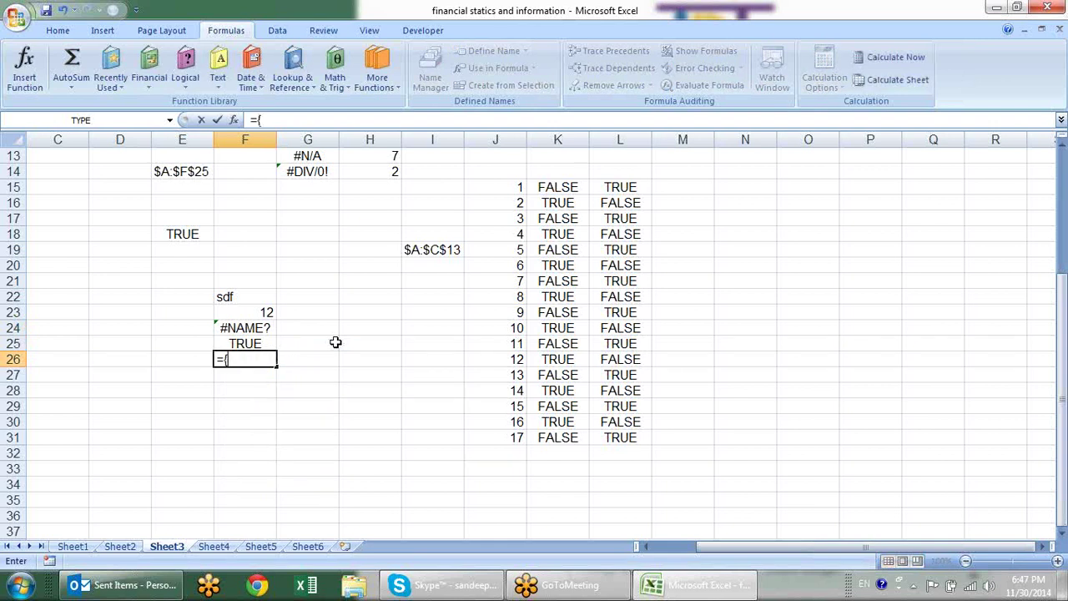
{"action": "type", "text": "{1"}
{"action": "type", "text": ",2"}
{"action": "type", "text": "}"}
{"action": "key", "text": "ctrl+Return"}
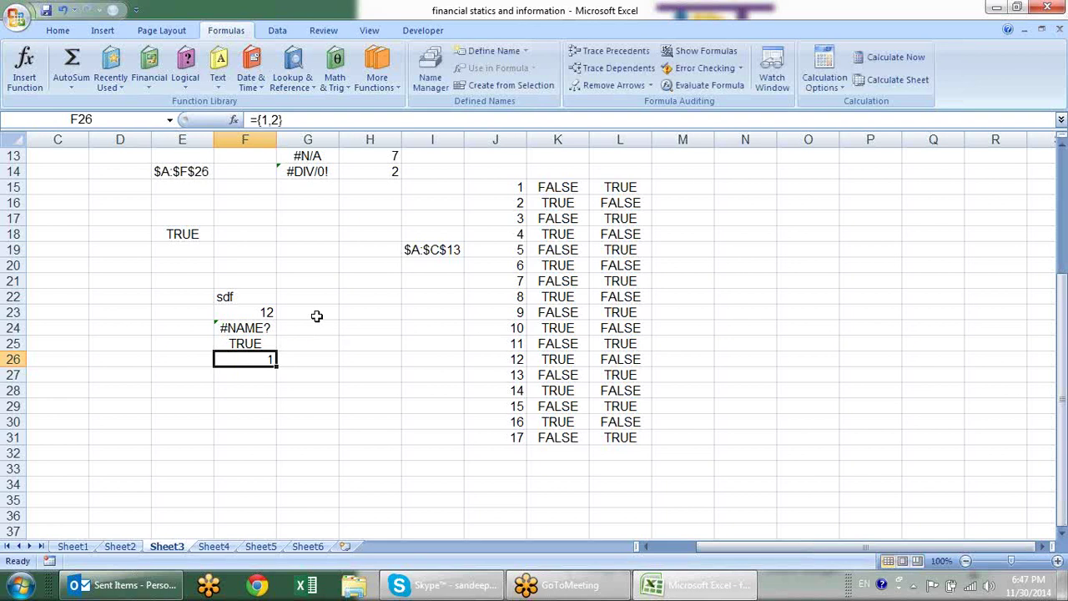
{"action": "left_click", "coordinate": [311, 293]}
- Enter =TYPE(F22) in G22 and fill it down to G27
{"action": "type", "text": "="}
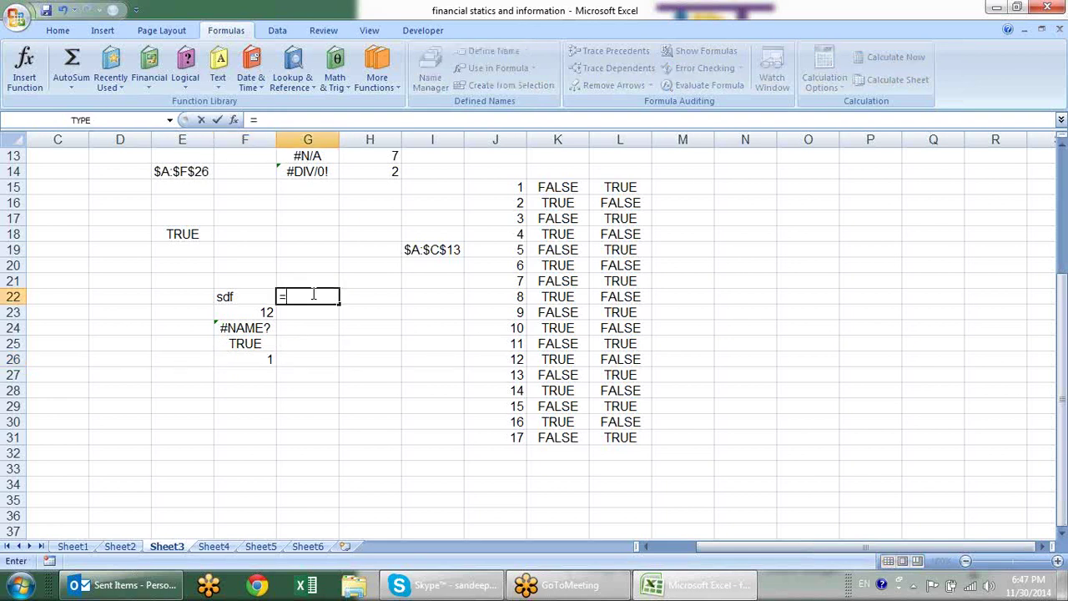
{"action": "type", "text": "typ"}
{"action": "key", "text": "Tab"}
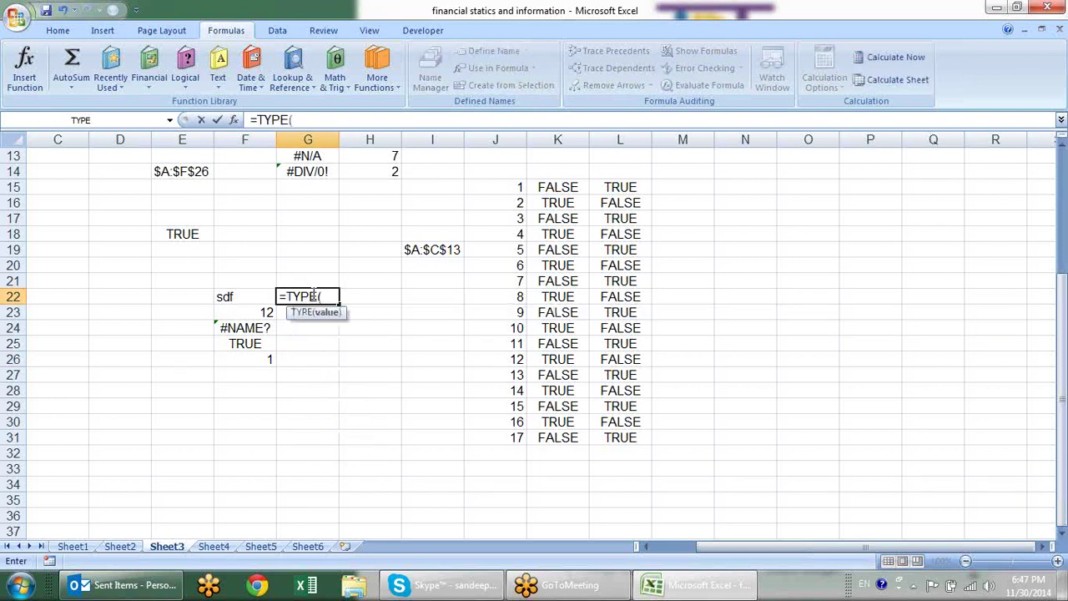
{"action": "key", "text": "Left"}
{"action": "key", "text": "Return"}
{"action": "left_click", "coordinate": [313, 292]}
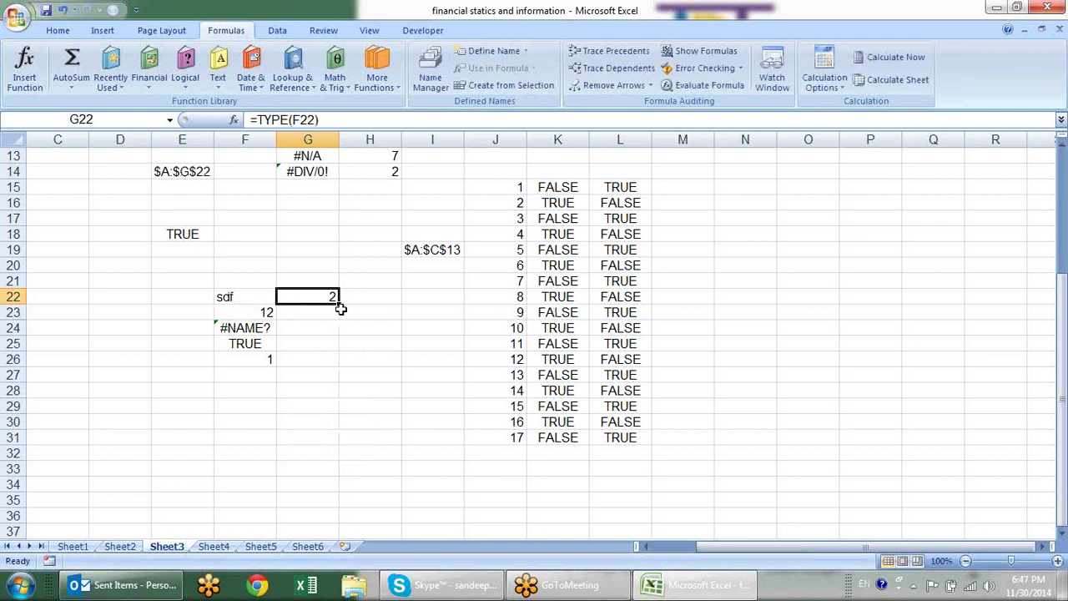
{"action": "left_click_drag", "start_coordinate": [337, 304], "coordinate": [342, 380]}
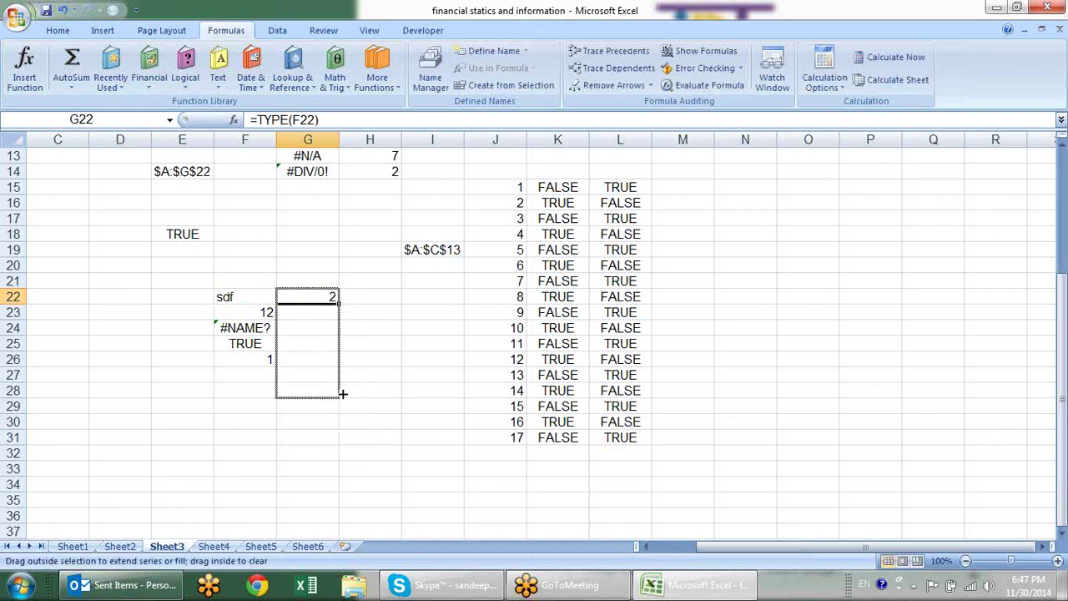
{"action": "left_click", "coordinate": [409, 327]}
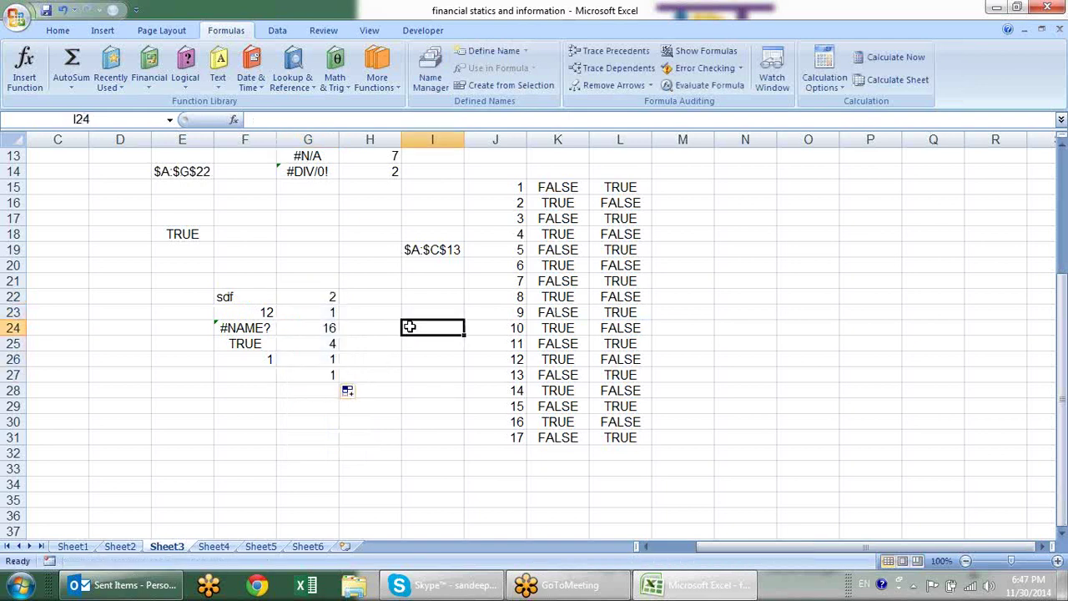
{"action": "left_click", "coordinate": [326, 376]}
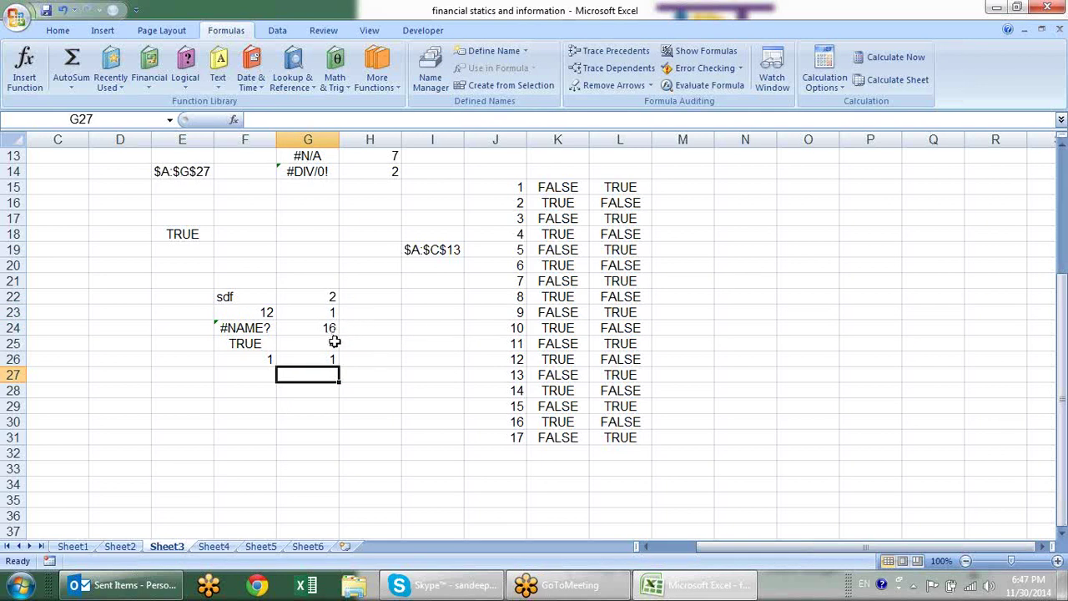
- Copy the array value in F26 down into F27 and select F26:G27
{"action": "left_click", "coordinate": [269, 359]}
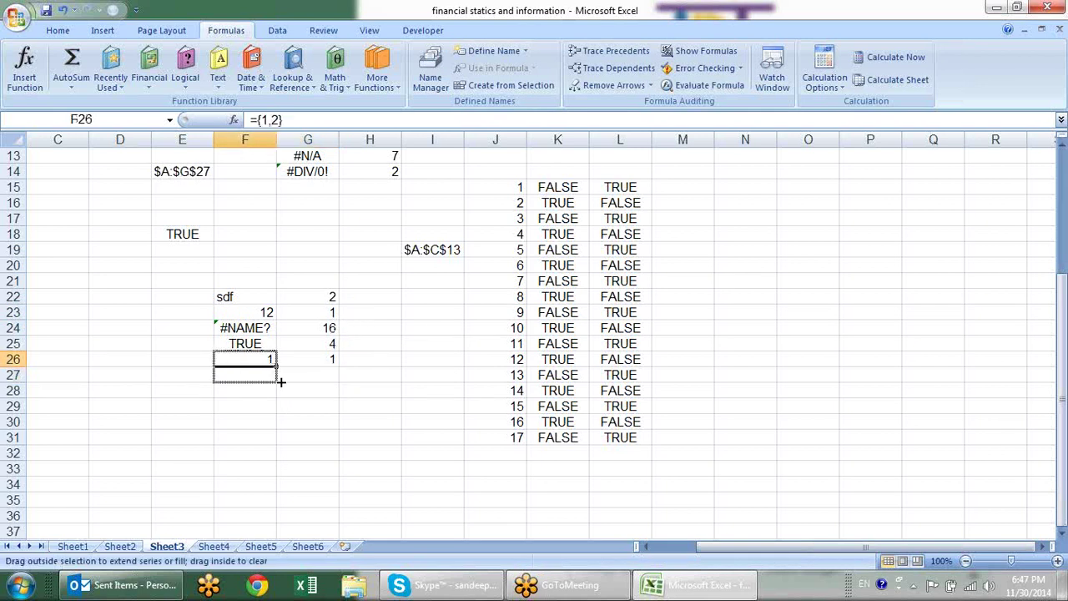
{"action": "mouse_move", "coordinate": [277, 366]}
{"action": "left_mouse_down"}
{"action": "mouse_move", "coordinate": [278, 381]}
{"action": "mouse_move", "coordinate": [313, 376]}
{"action": "left_mouse_up"}
{"action": "left_click", "coordinate": [305, 374]}
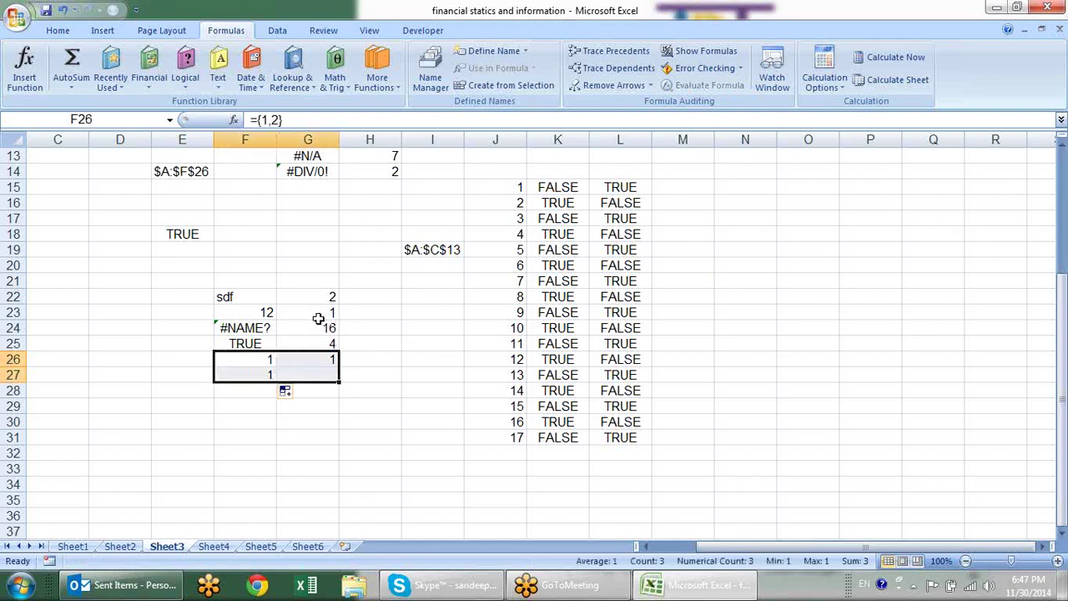
- Review the TYPE function's return codes through its Function Arguments help, then close it
{"action": "left_click", "coordinate": [235, 121]}
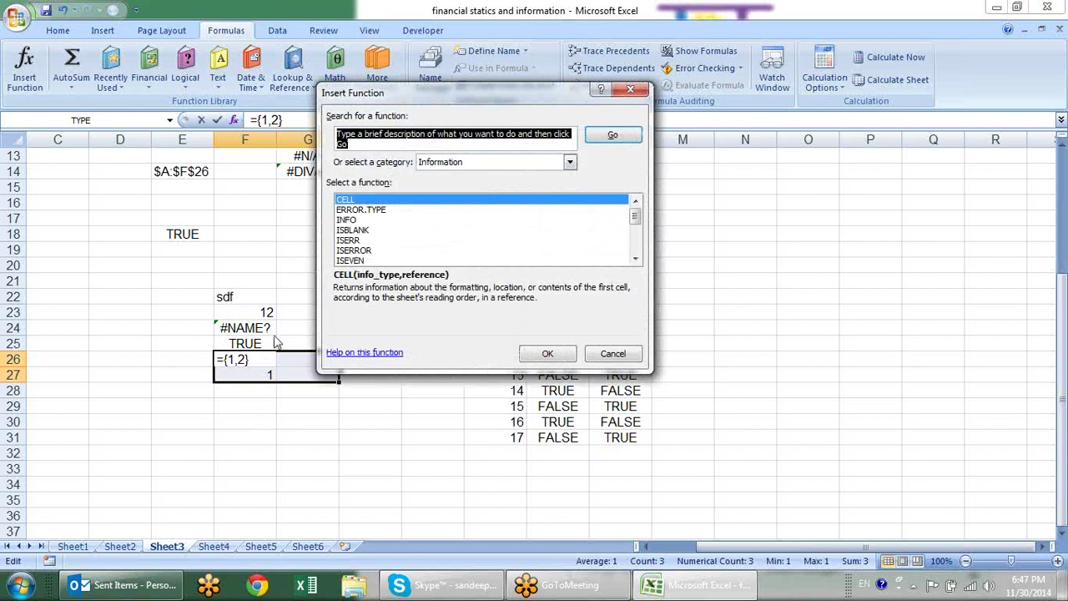
{"action": "key", "text": "Escape"}
{"action": "left_click", "coordinate": [309, 310]}
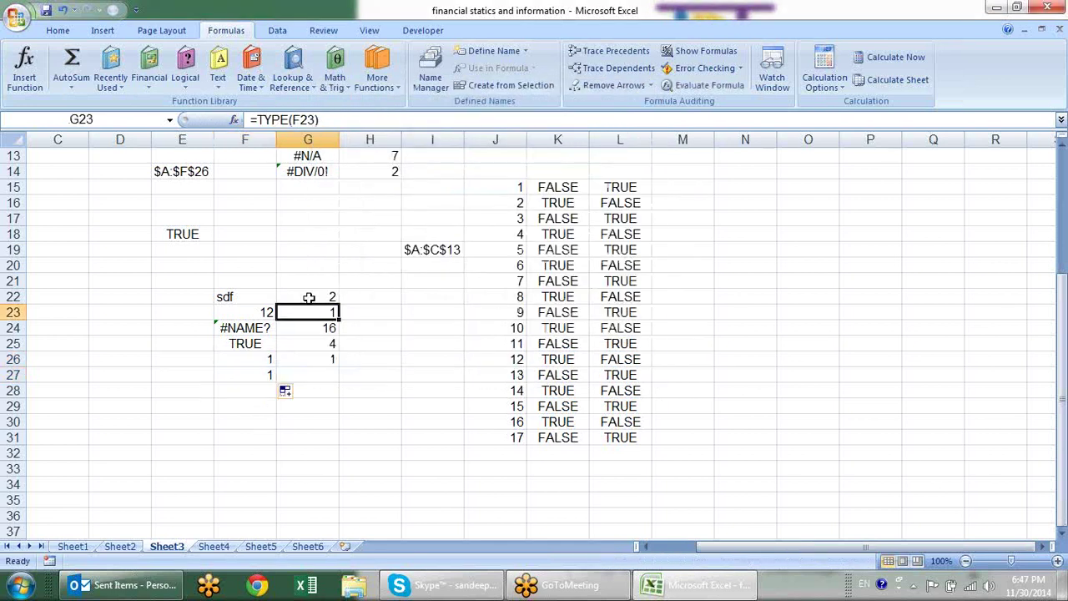
{"action": "left_click", "coordinate": [235, 120]}
{"action": "left_click", "coordinate": [349, 302]}
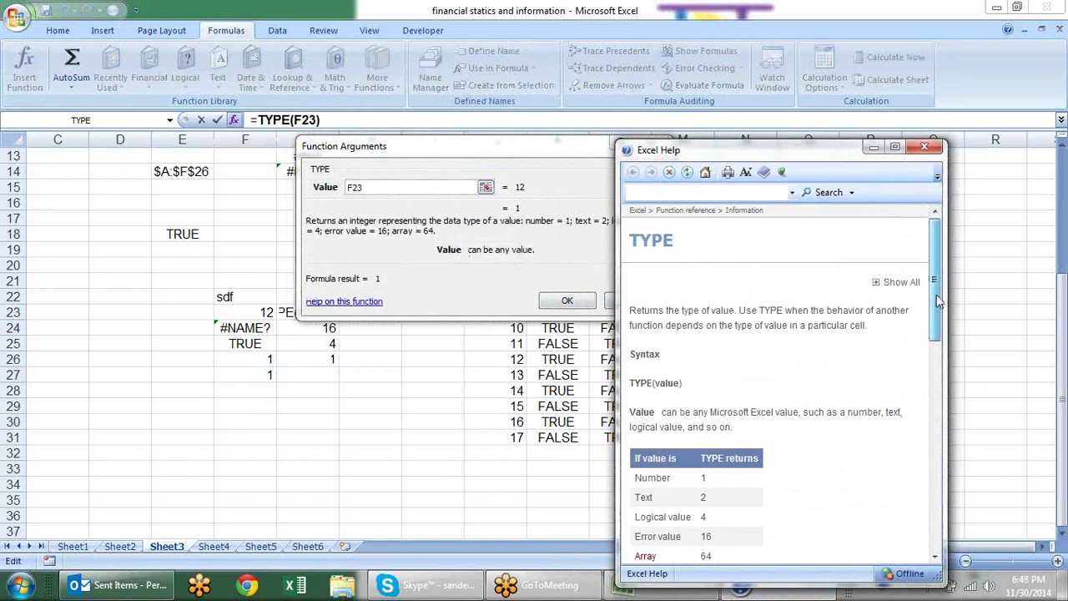
{"action": "left_click_drag", "start_coordinate": [936, 324], "coordinate": [936, 373]}
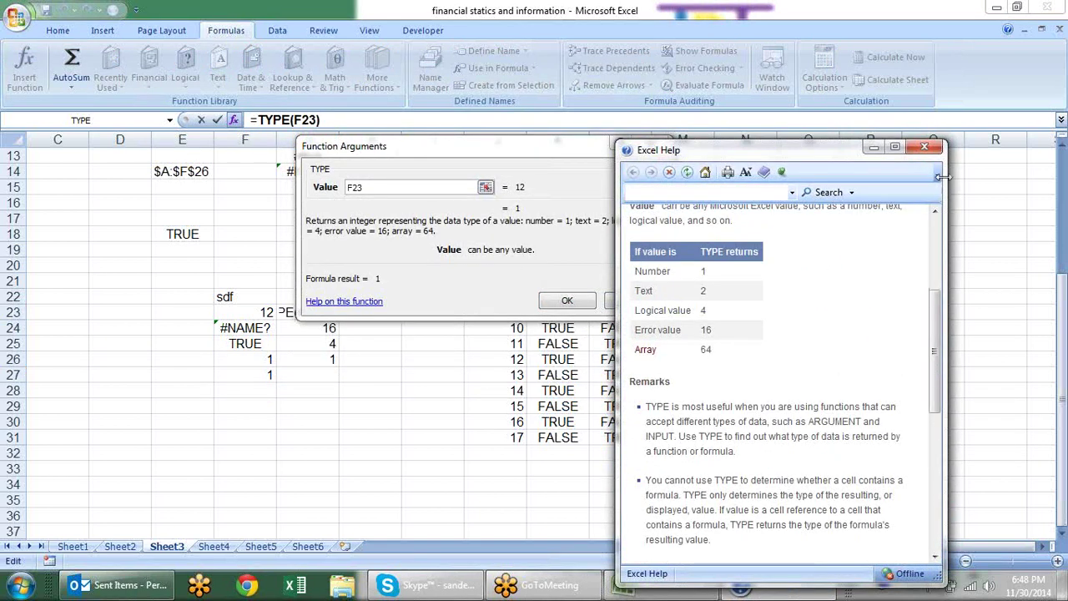
{"action": "left_click", "coordinate": [925, 148]}
{"action": "left_click", "coordinate": [633, 300]}
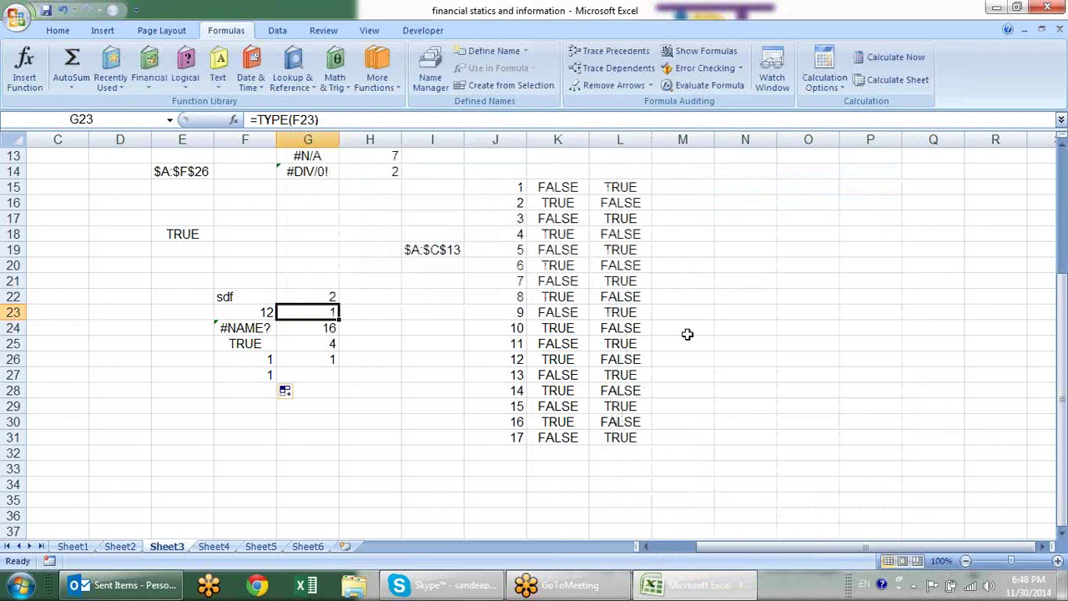
{"action": "left_click", "coordinate": [718, 357]}
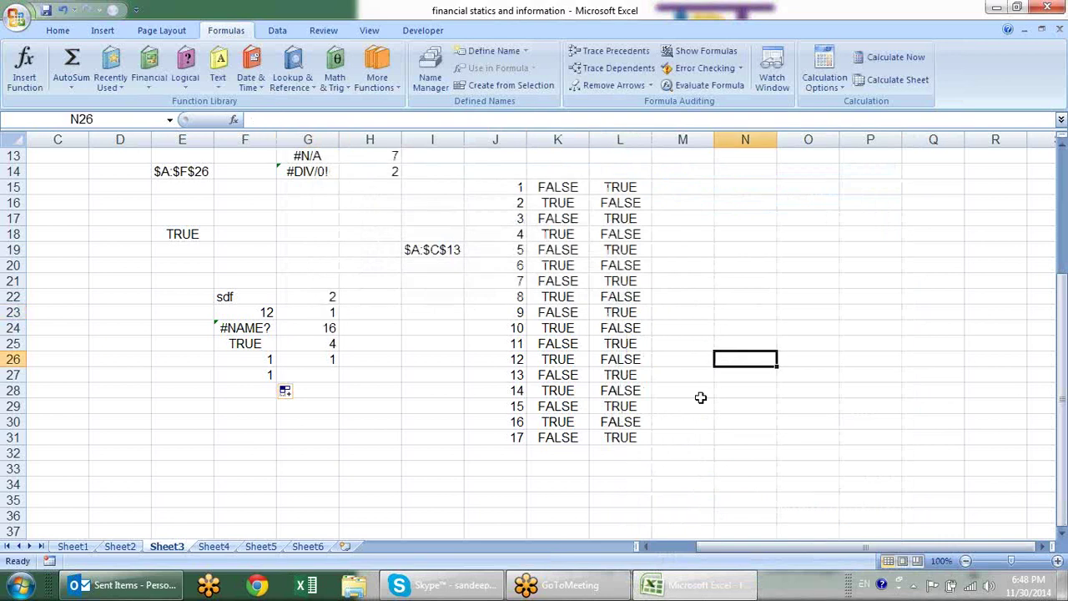
- Look over Sheet1 and Sheet2, selecting B5:C6 and the SMALL formula in J6
{"action": "left_click", "coordinate": [72, 546]}
{"action": "left_click", "coordinate": [410, 234]}
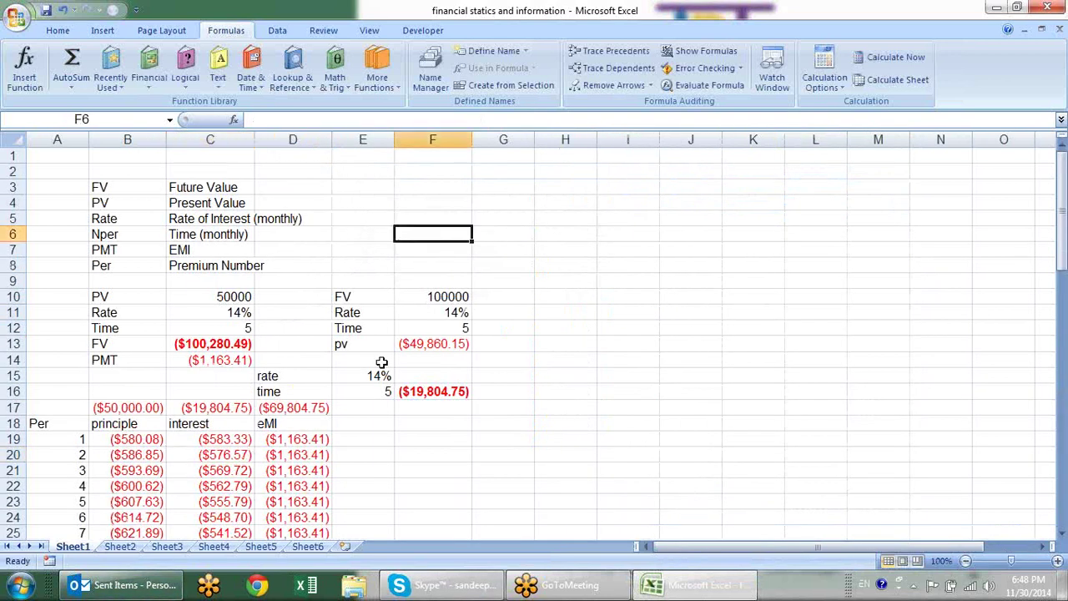
{"action": "left_click", "coordinate": [130, 549]}
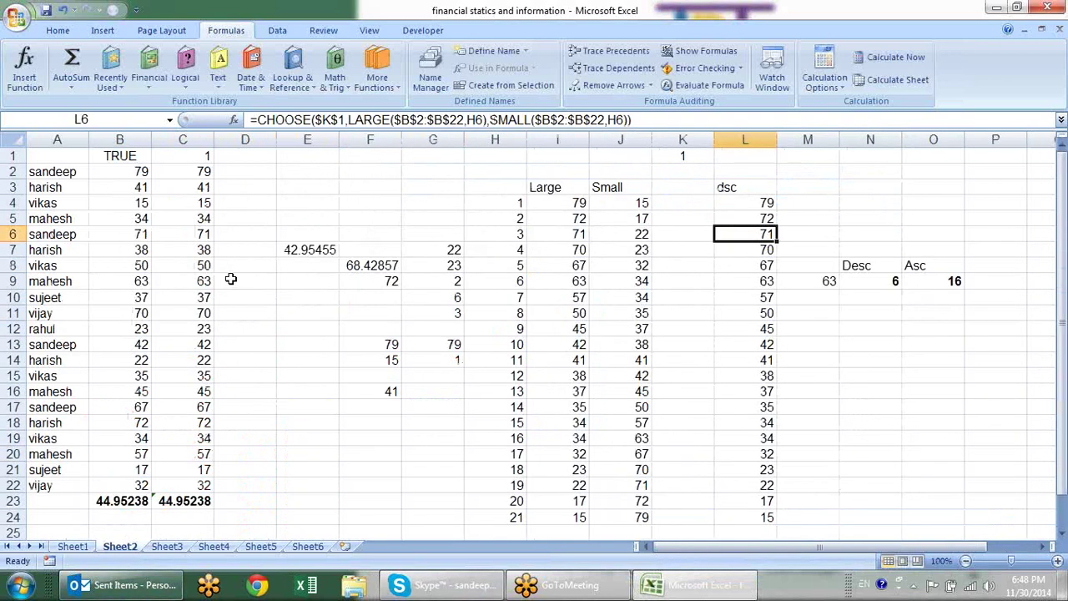
{"action": "left_click", "coordinate": [260, 234]}
{"action": "left_click_drag", "start_coordinate": [198, 230], "coordinate": [133, 219]}
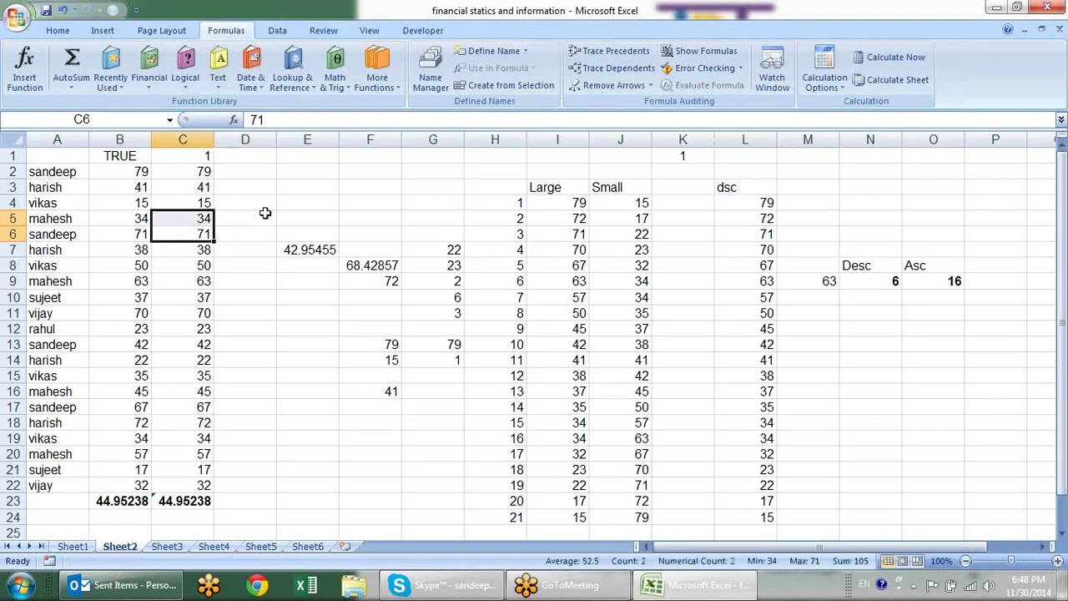
{"action": "left_click", "coordinate": [609, 238]}
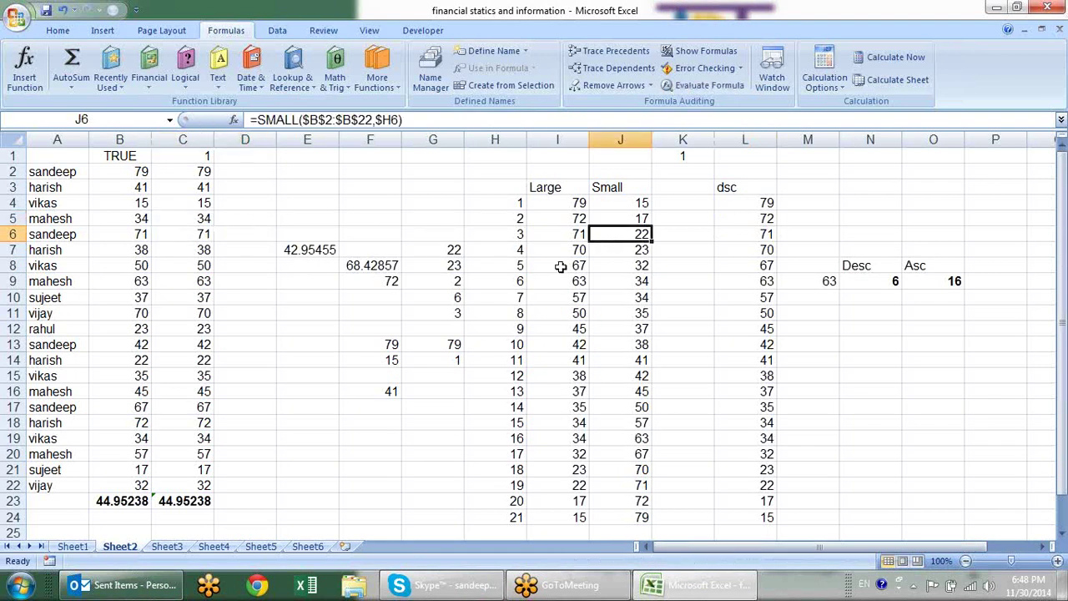
- Return to Sheet3 and inspect the ISEVEN formulas in column K
{"action": "left_click", "coordinate": [167, 547]}
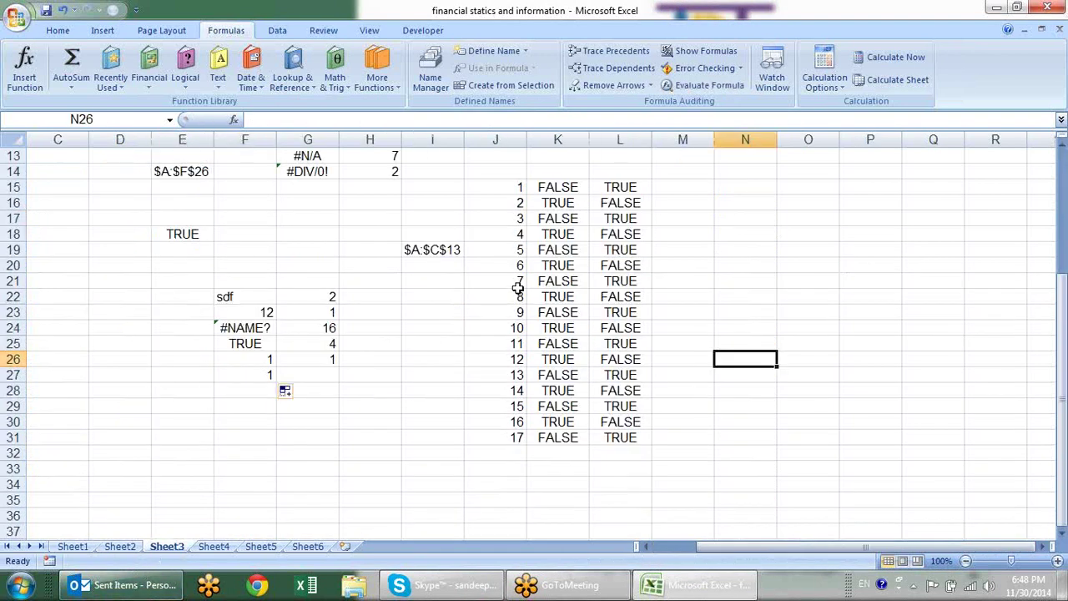
{"action": "left_click", "coordinate": [539, 266]}
{"action": "scroll", "coordinate": [451, 327], "scroll_direction": "up", "scroll_amount": 4}
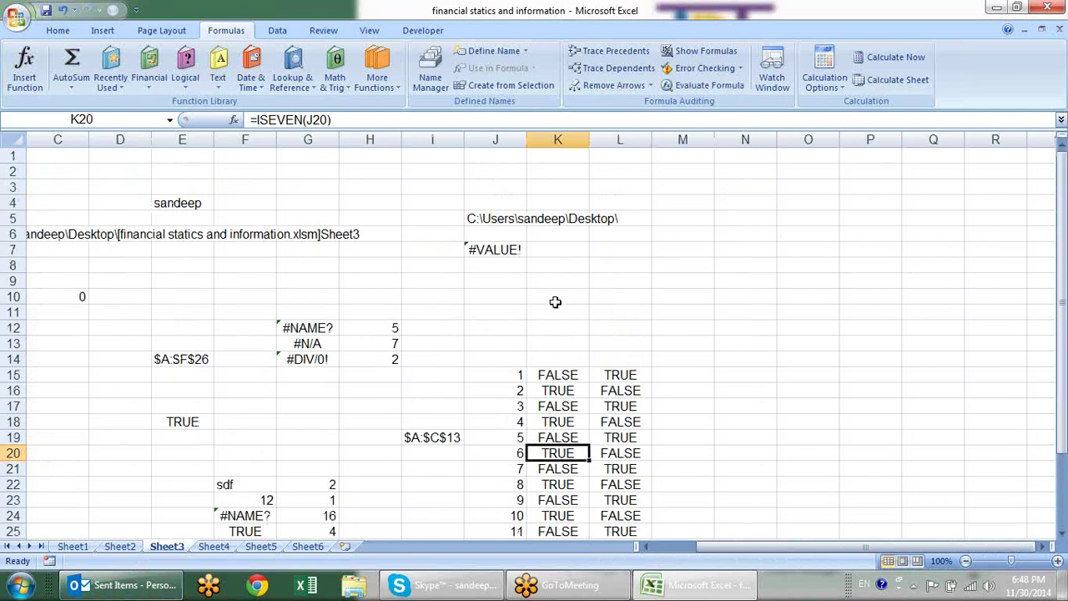
{"action": "scroll", "coordinate": [554, 301], "scroll_direction": "down", "scroll_amount": 3}
{"action": "left_click", "coordinate": [558, 409]}
{"action": "left_click", "coordinate": [656, 464]}
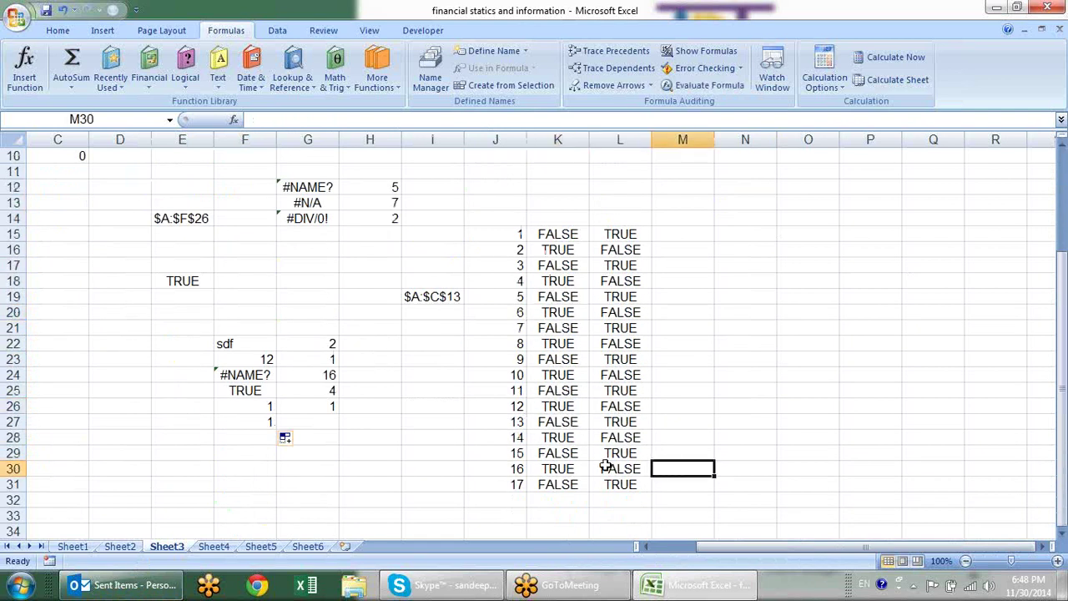
{"action": "left_click", "coordinate": [565, 468]}
{"action": "left_click", "coordinate": [535, 379]}
- Check the values down column J, ending at the first number in J15
{"action": "left_click", "coordinate": [535, 295]}
{"action": "left_click", "coordinate": [529, 250]}
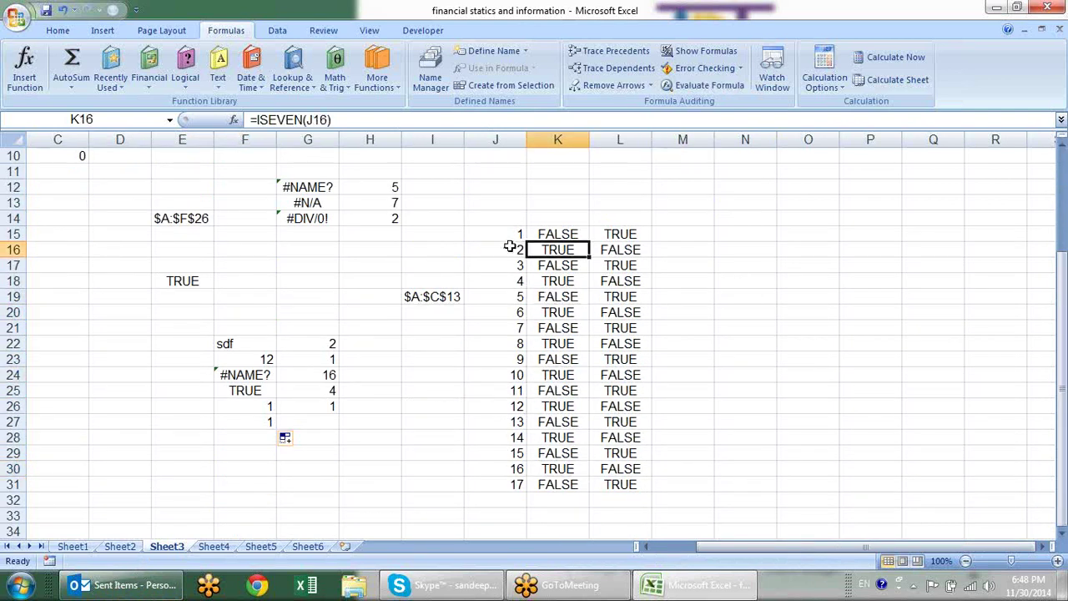
{"action": "left_click", "coordinate": [508, 247]}
{"action": "left_click", "coordinate": [515, 325]}
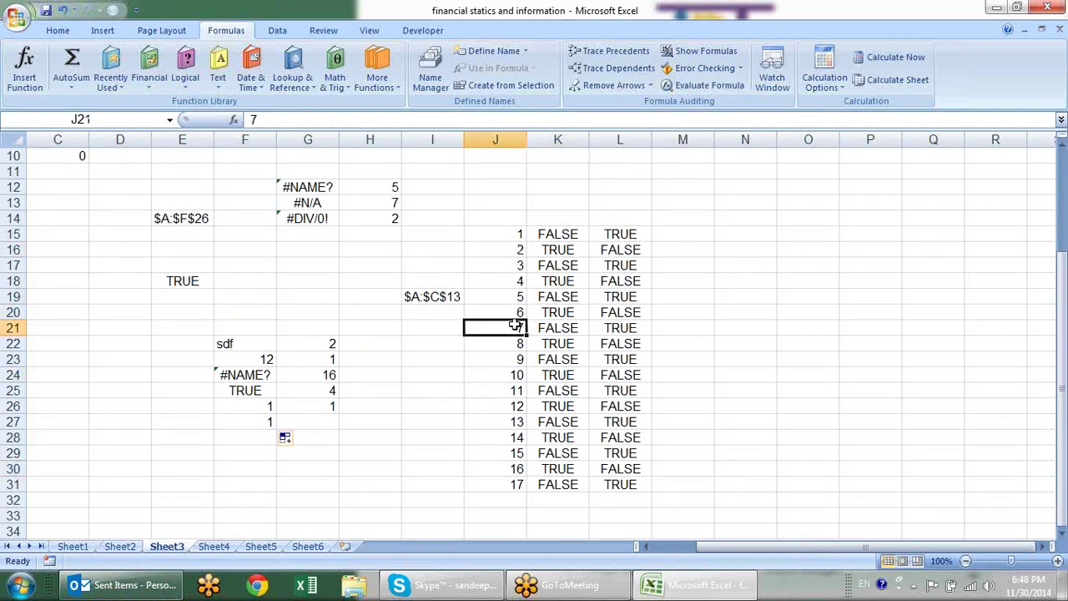
{"action": "left_click", "coordinate": [510, 392]}
{"action": "left_click", "coordinate": [511, 331]}
{"action": "left_click", "coordinate": [510, 281]}
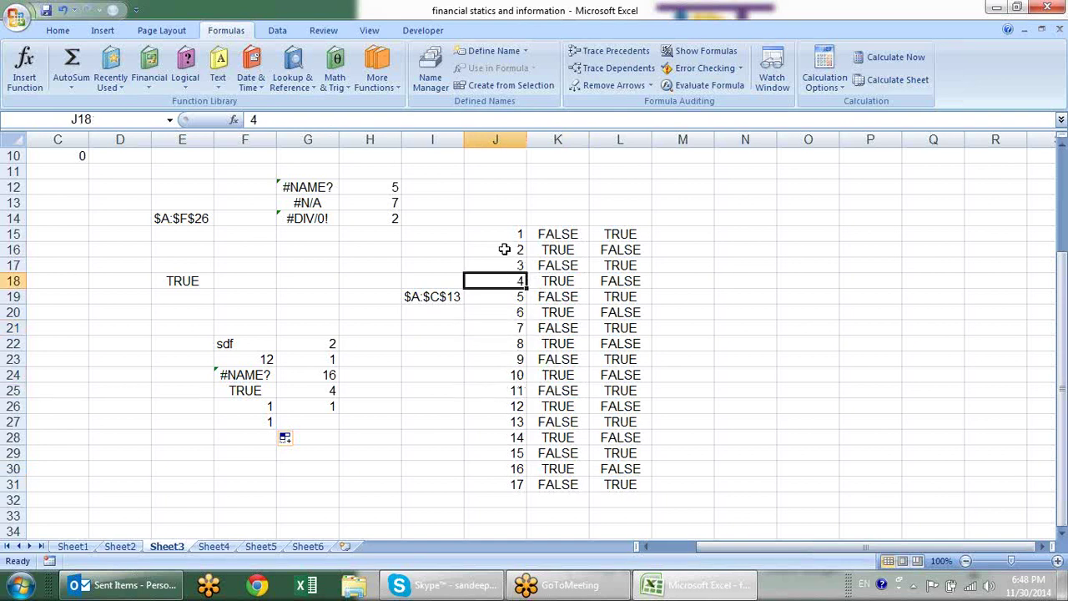
{"action": "left_click", "coordinate": [504, 248]}
{"action": "left_click", "coordinate": [506, 235]}
- Scroll back to the top and switch to Sheet4
{"action": "scroll", "coordinate": [635, 268], "scroll_direction": "up", "scroll_amount": 2}
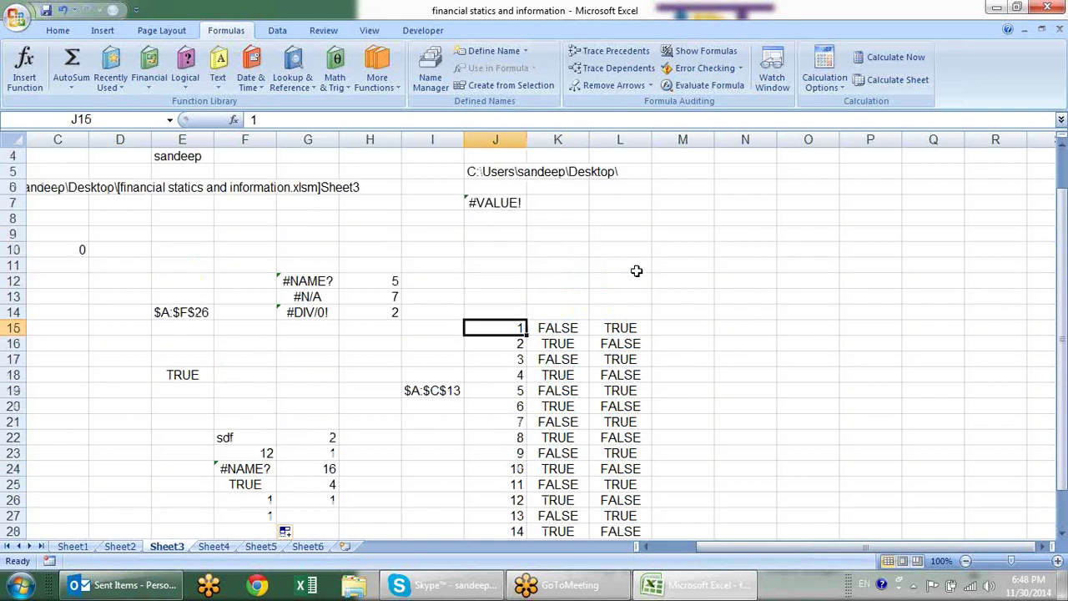
{"action": "scroll", "coordinate": [636, 270], "scroll_direction": "up", "scroll_amount": 1}
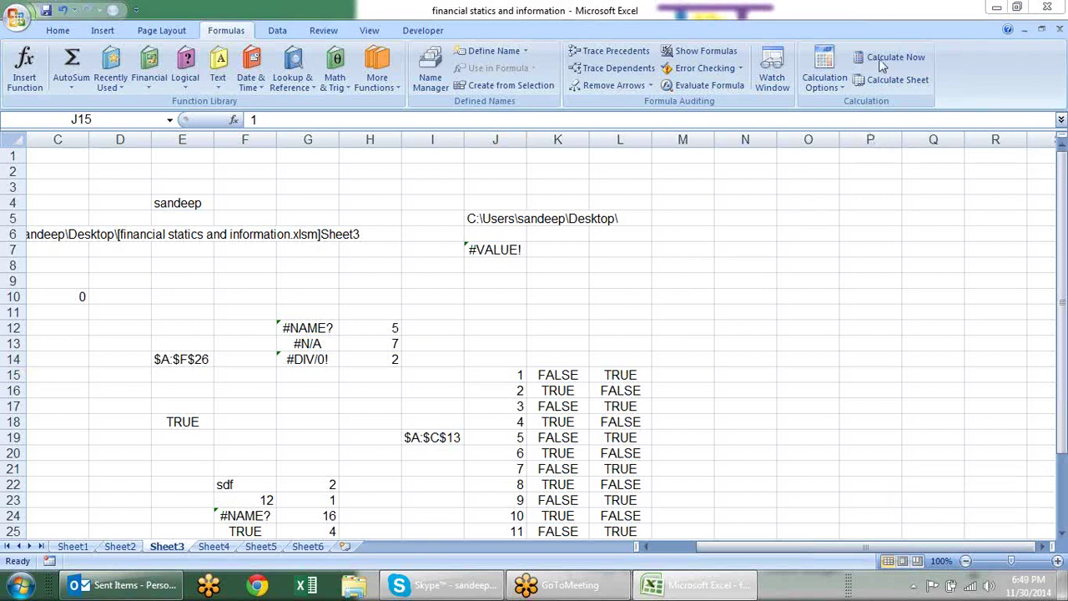
{"action": "left_click", "coordinate": [828, 30]}
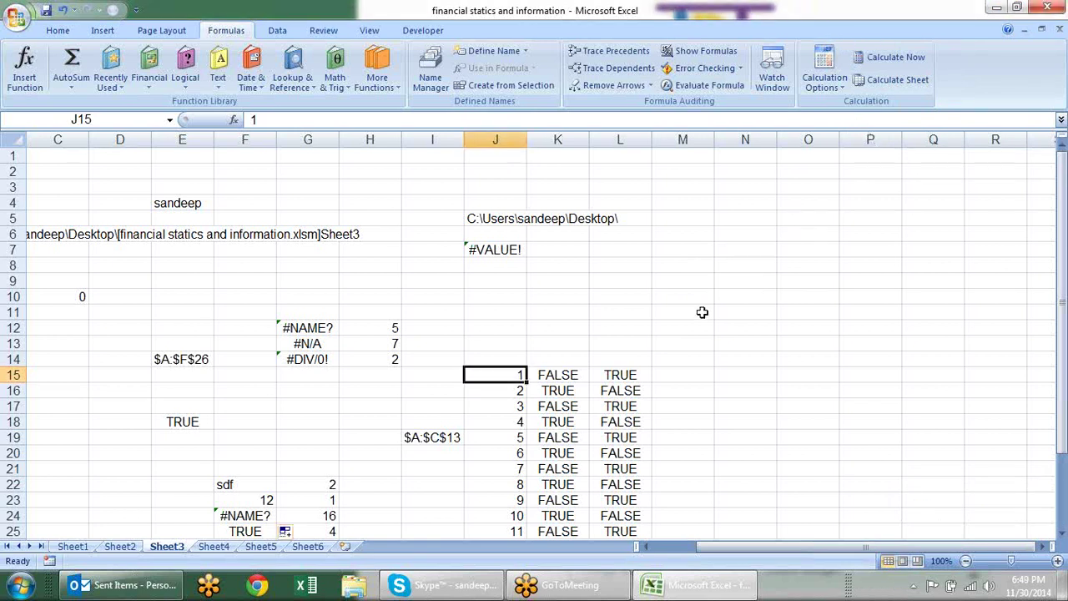
{"action": "left_click", "coordinate": [211, 549]}
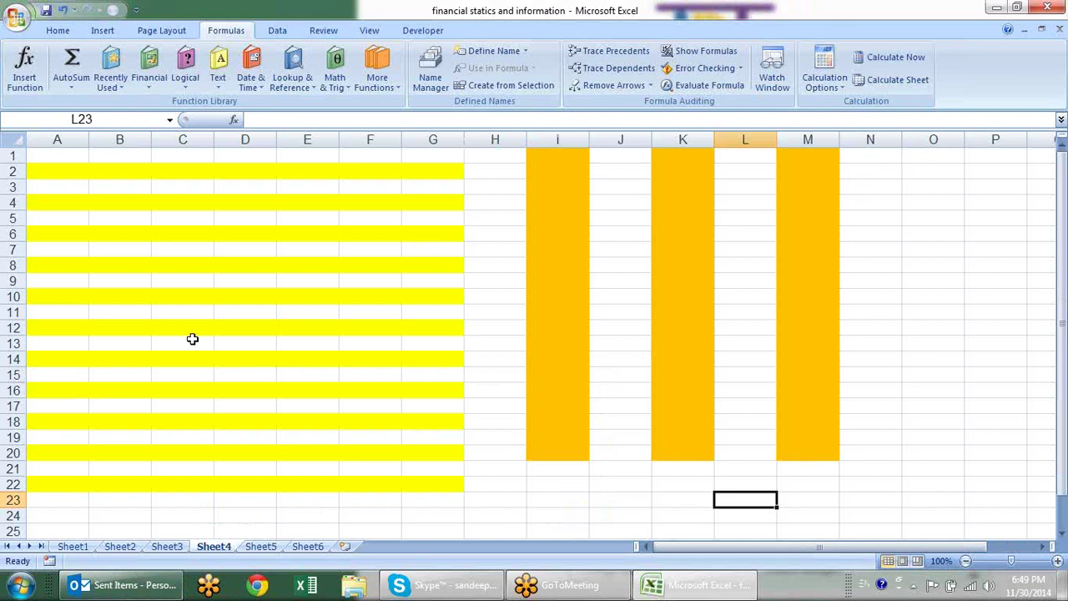
- On Sheet5, type 12.365, 10.9692 and 32.8493 into A2, A3 and A4
{"action": "left_click", "coordinate": [267, 551]}
{"action": "left_click", "coordinate": [125, 203]}
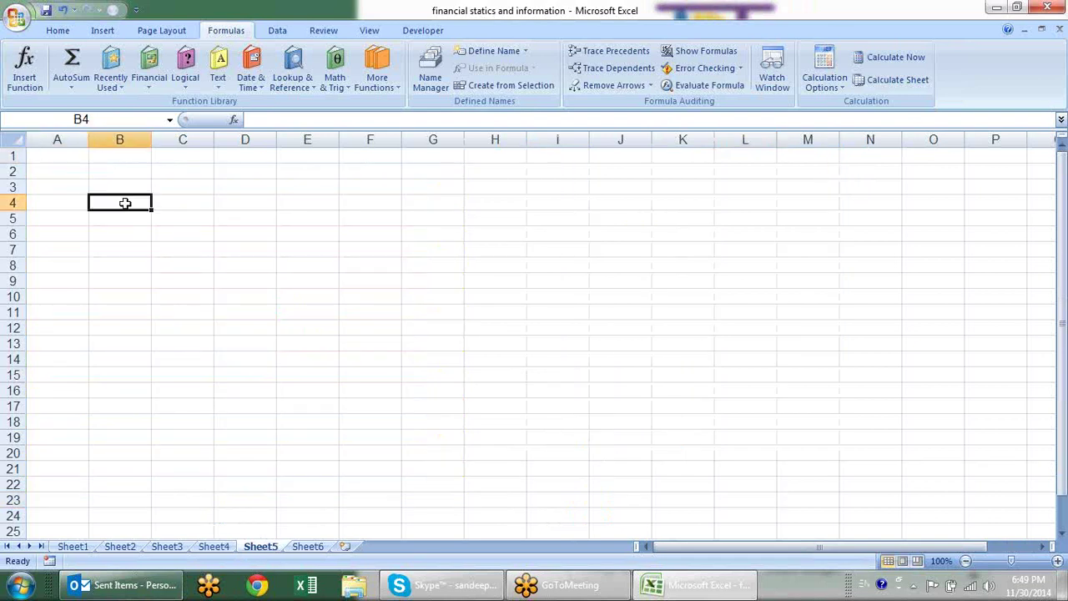
{"action": "left_click", "coordinate": [85, 176]}
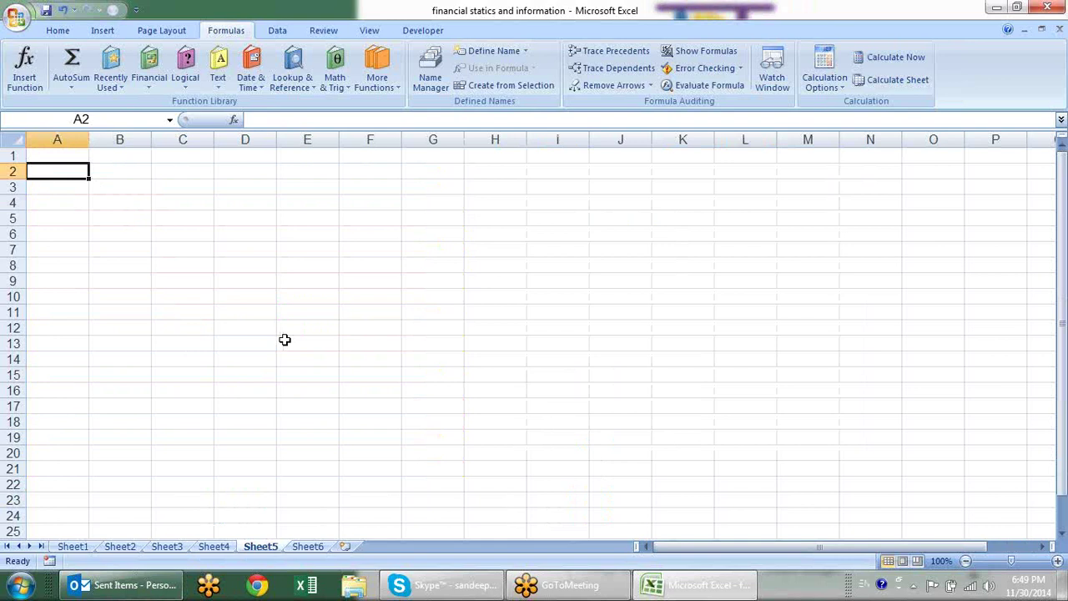
{"action": "type", "text": "12.365"}
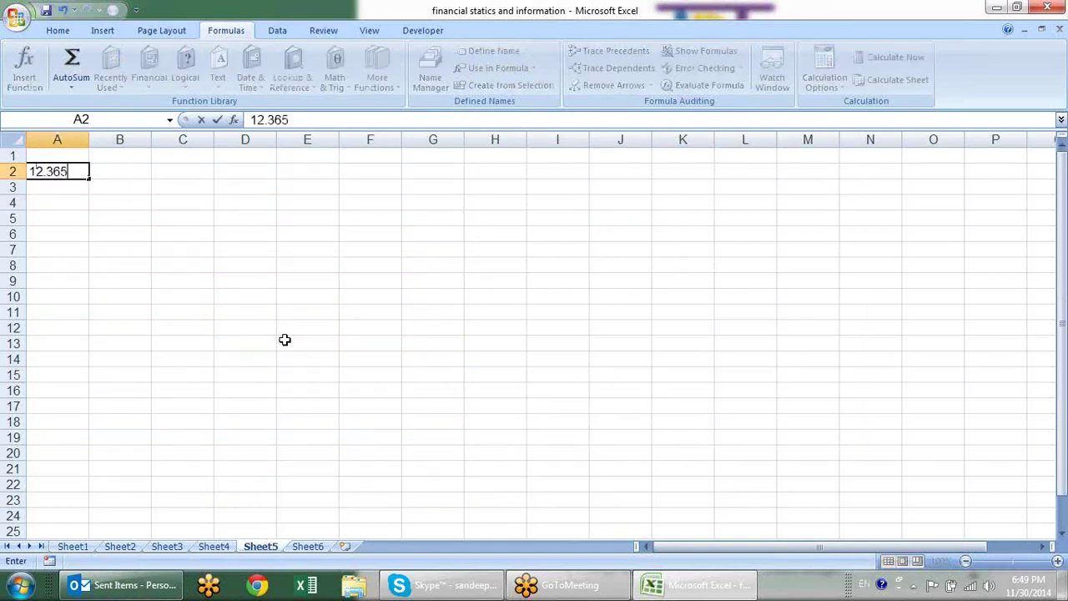
{"action": "key", "text": "Return"}
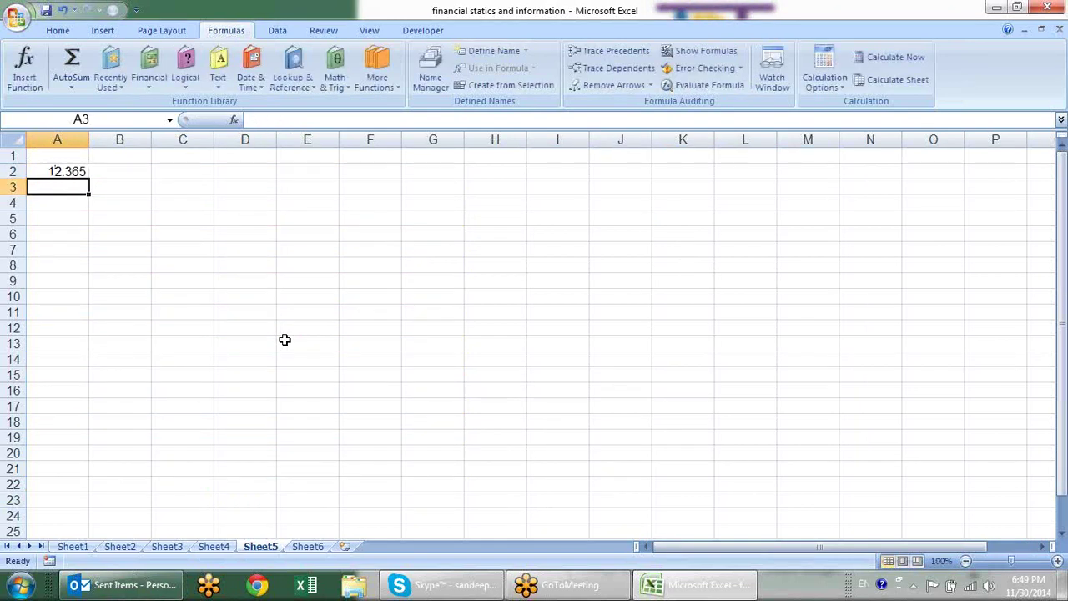
{"action": "type", "text": "10."}
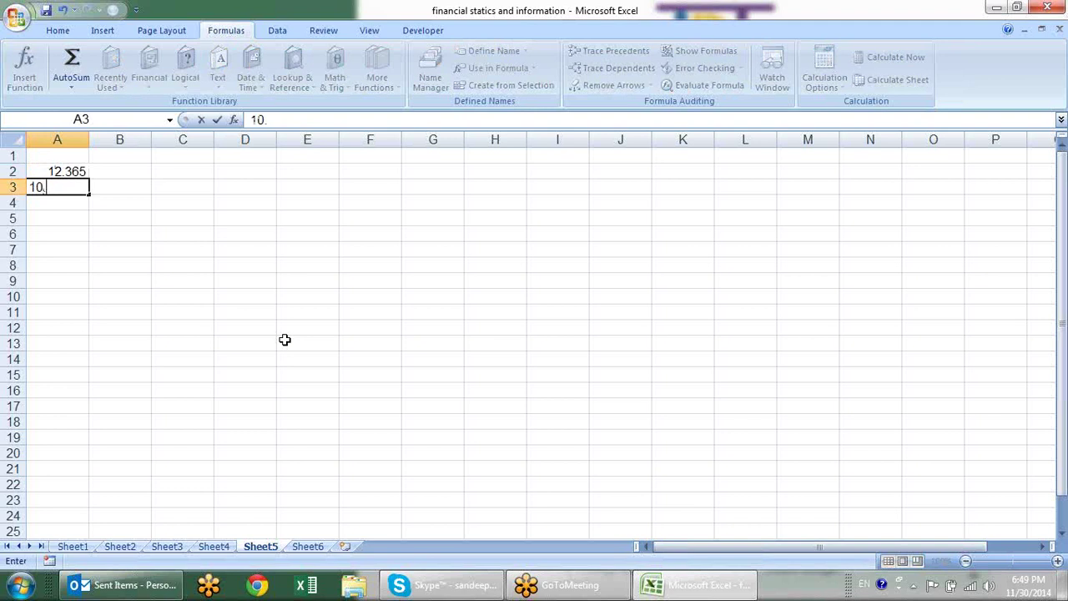
{"action": "type", "text": "9692"}
{"action": "key", "text": "Return"}
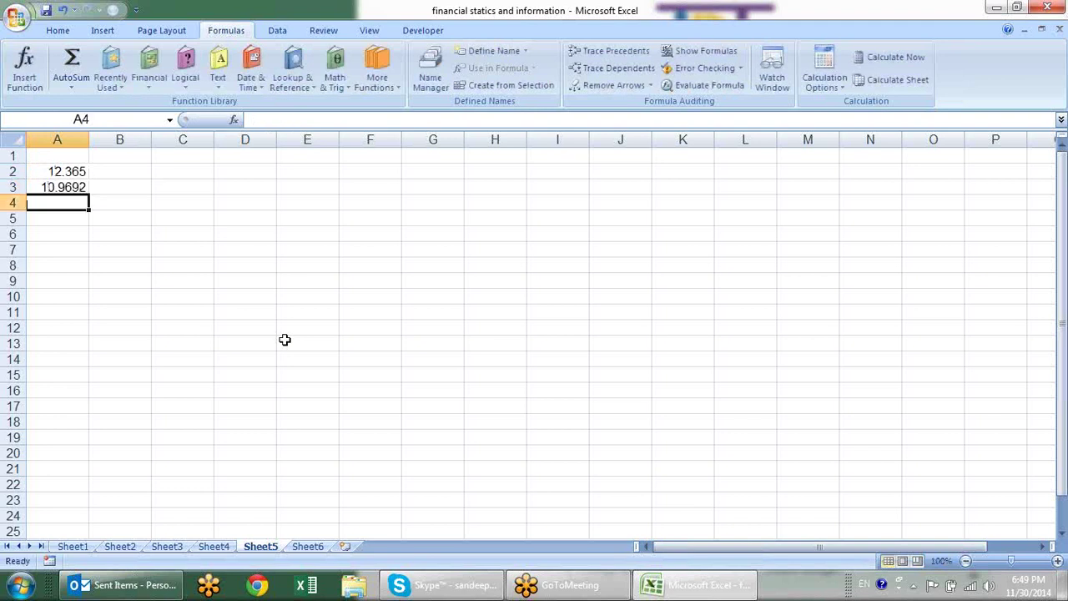
{"action": "type", "text": "32.8493"}
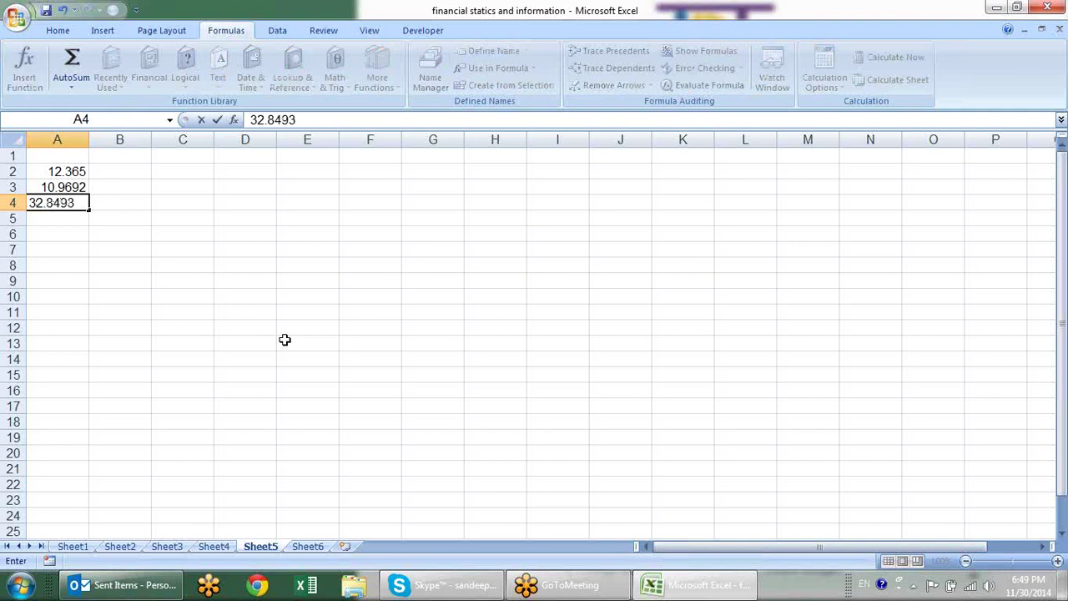
{"action": "key", "text": "Return"}
- Use Decrease/Increase Decimal so A2:A4 display 12.37, 11.0 and 32.849
{"action": "left_click", "coordinate": [72, 173]}
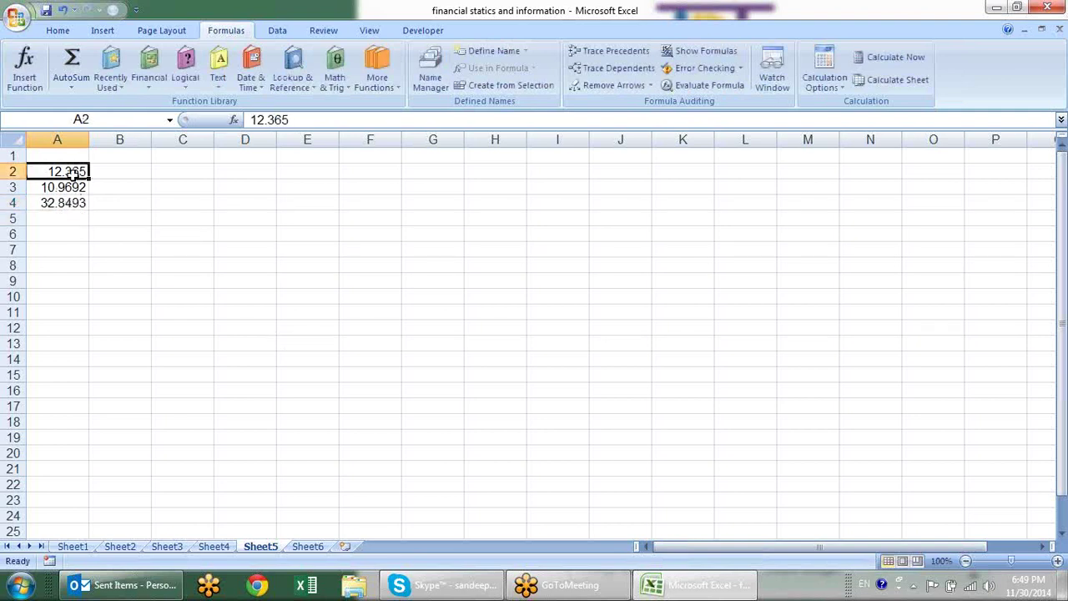
{"action": "left_click", "coordinate": [56, 30]}
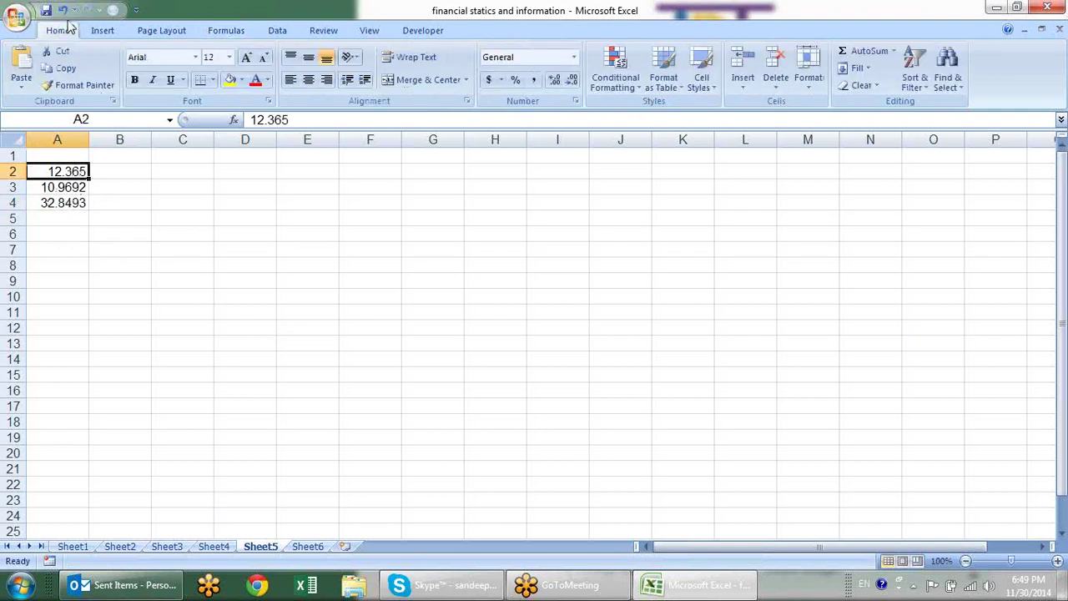
{"action": "left_click", "coordinate": [573, 83]}
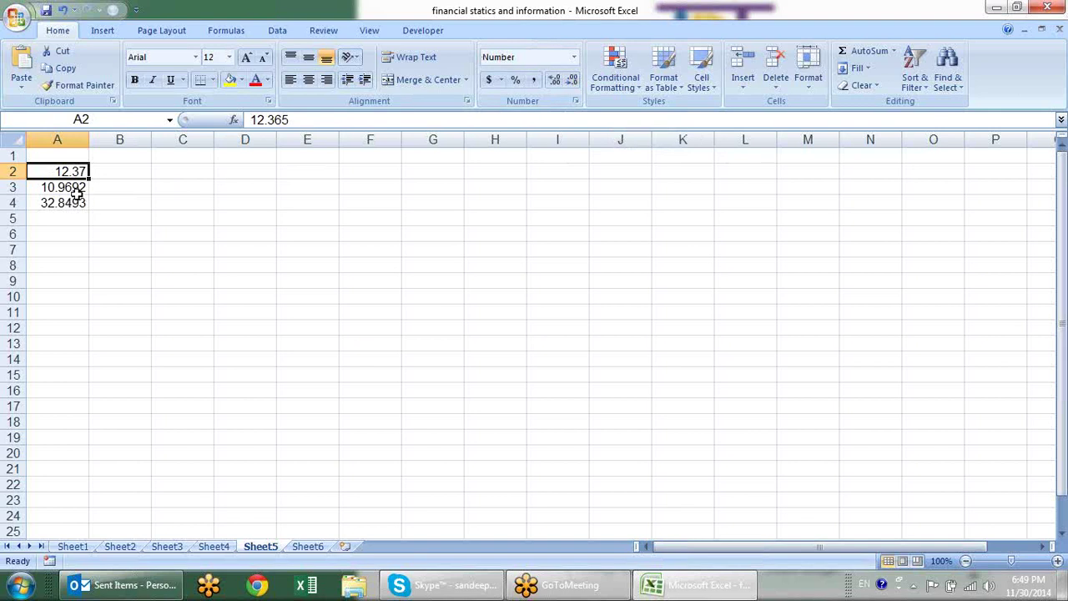
{"action": "left_click", "coordinate": [76, 190]}
{"action": "left_click", "coordinate": [572, 82]}
{"action": "left_click", "coordinate": [573, 82]}
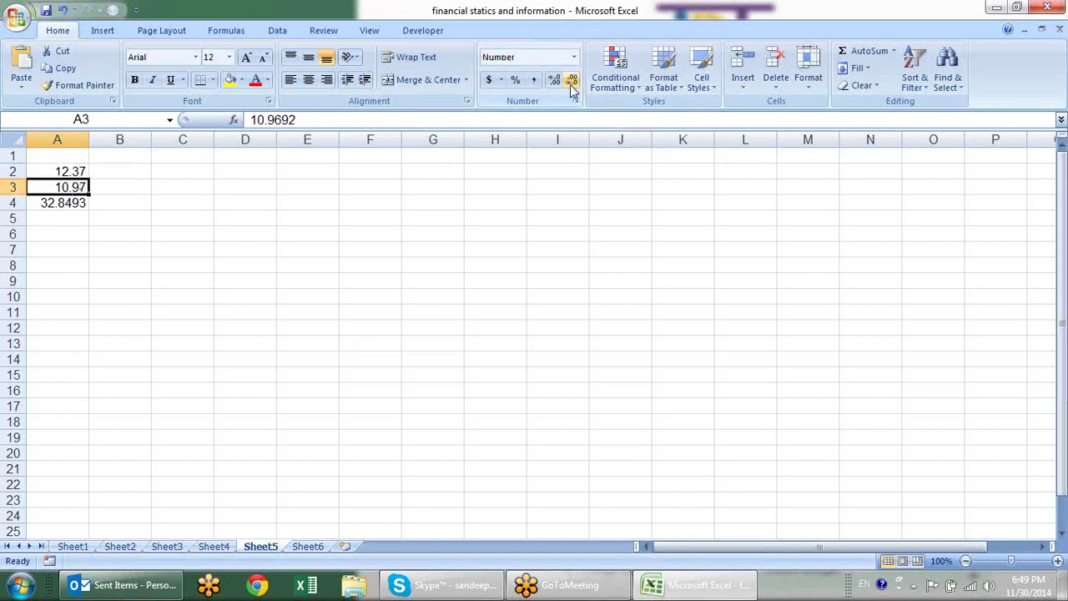
{"action": "left_click", "coordinate": [573, 82]}
{"action": "left_click", "coordinate": [80, 205]}
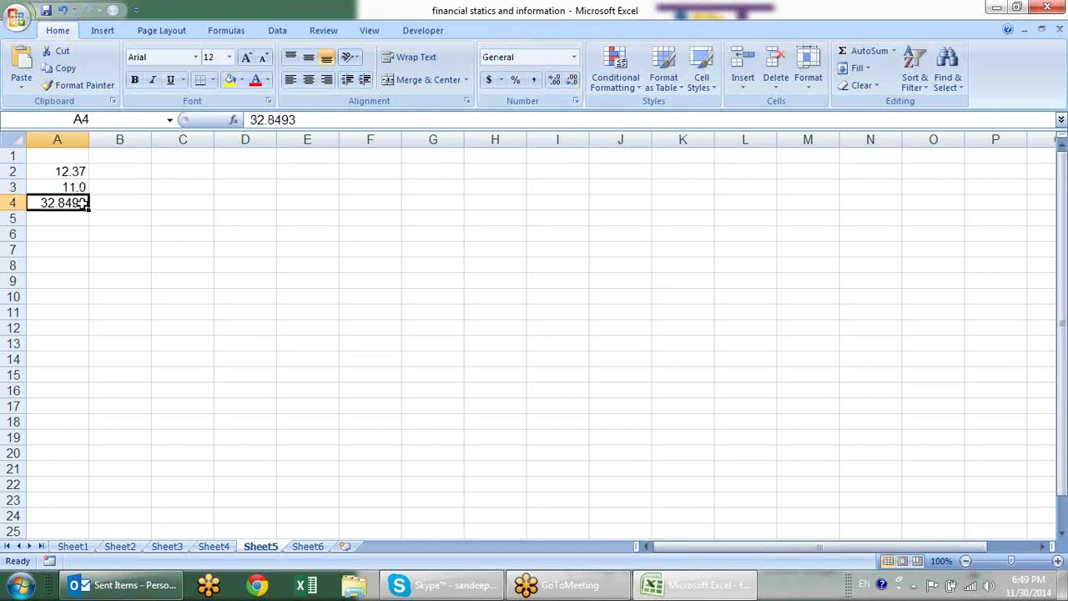
{"action": "left_click", "coordinate": [572, 81]}
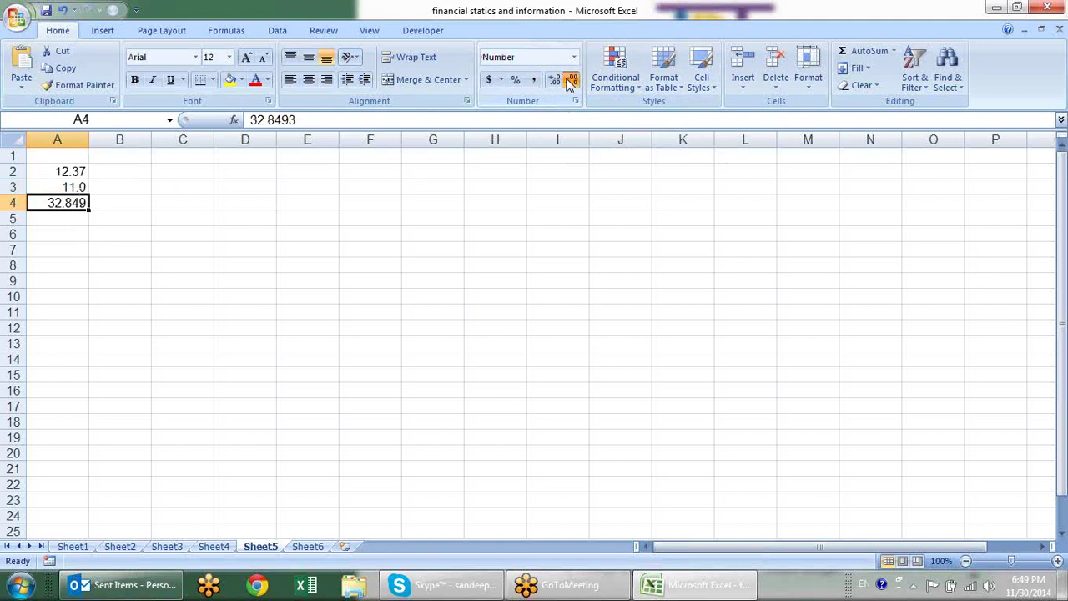
{"action": "left_click", "coordinate": [572, 81]}
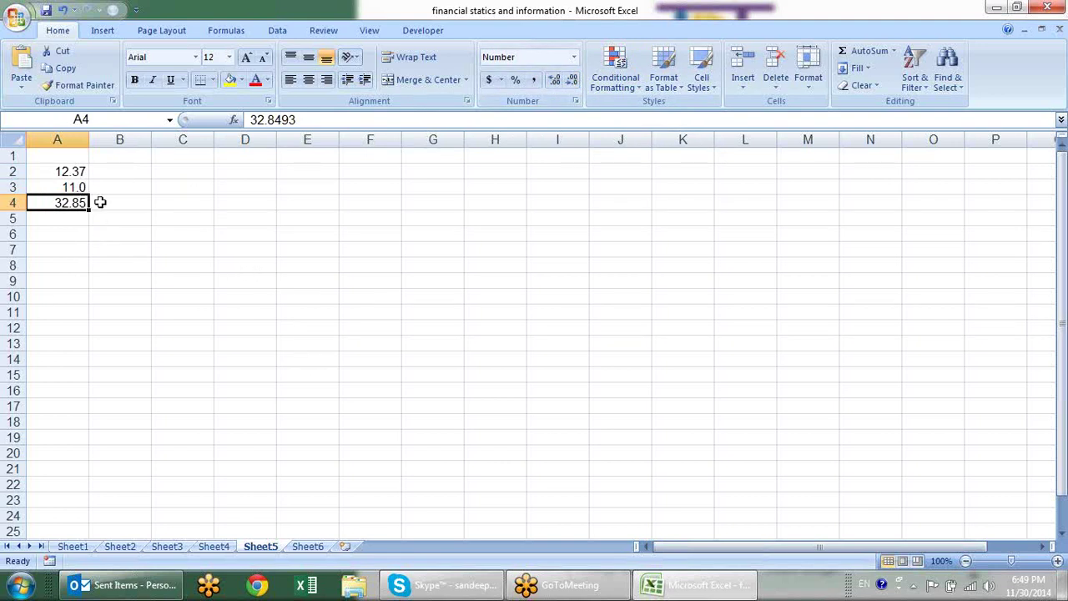
{"action": "left_click", "coordinate": [554, 80]}
- Compare the full stored values in A2, A3 and A4 with their displayed values
{"action": "left_click", "coordinate": [306, 257]}
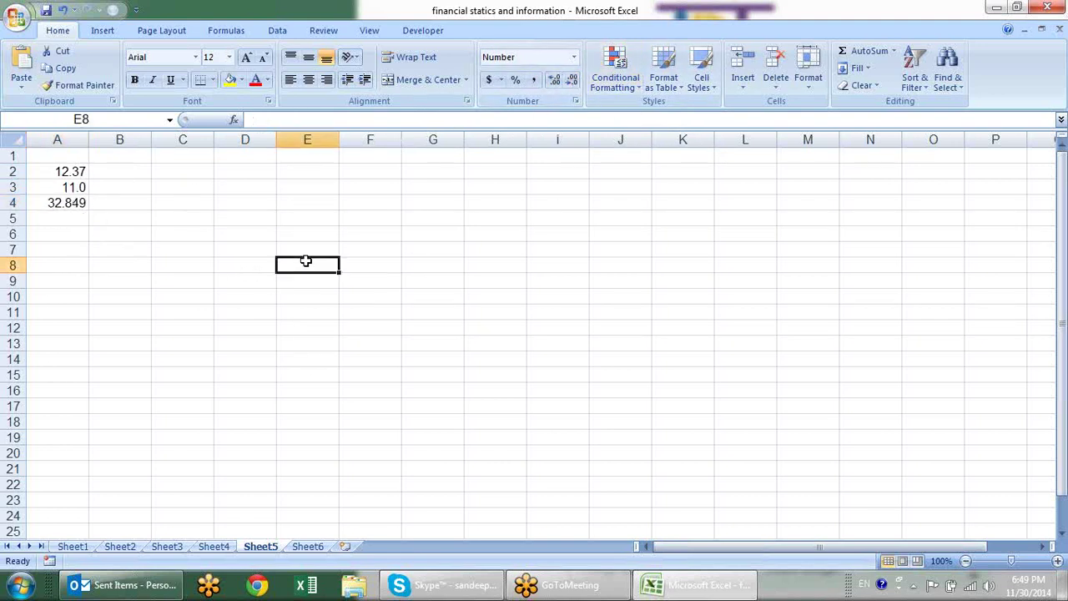
{"action": "left_click", "coordinate": [77, 173]}
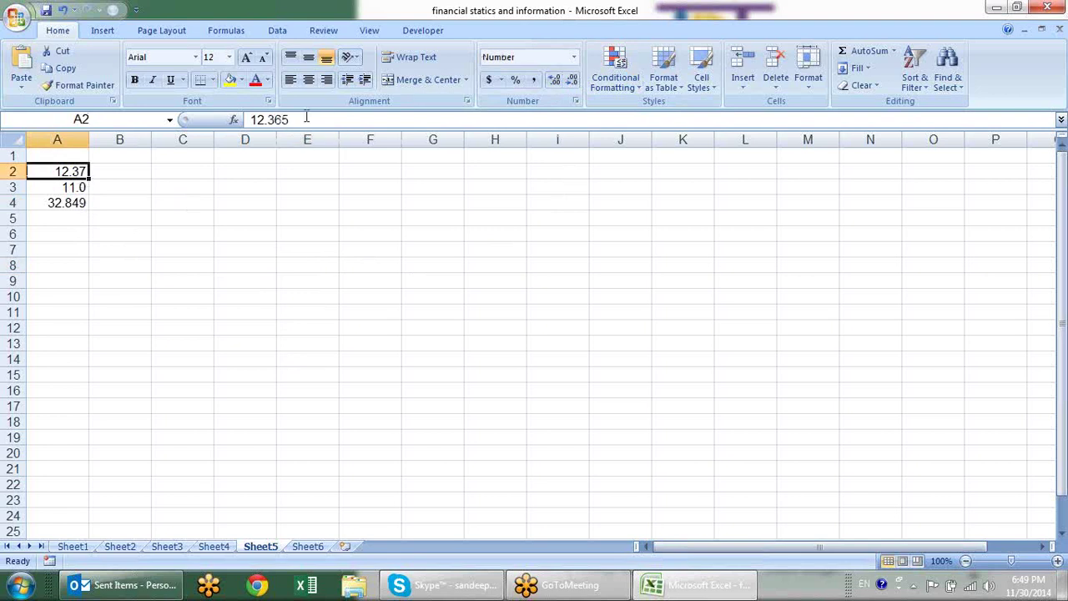
{"action": "left_click", "coordinate": [67, 185]}
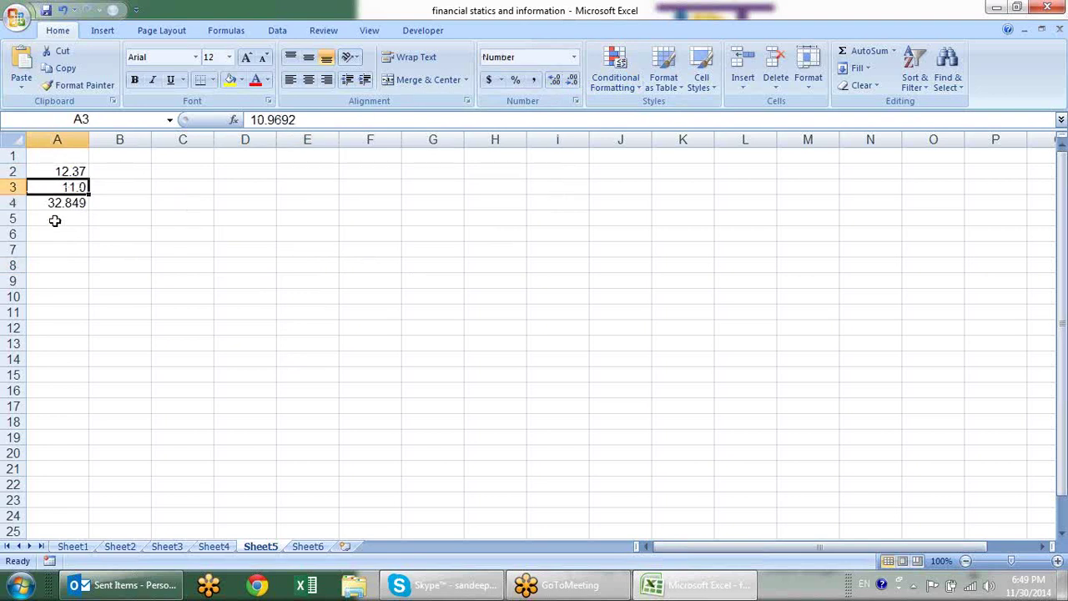
{"action": "left_click", "coordinate": [83, 171]}
{"action": "left_click", "coordinate": [79, 188]}
{"action": "left_click", "coordinate": [78, 169]}
{"action": "left_click", "coordinate": [83, 191]}
{"action": "left_click", "coordinate": [87, 206]}
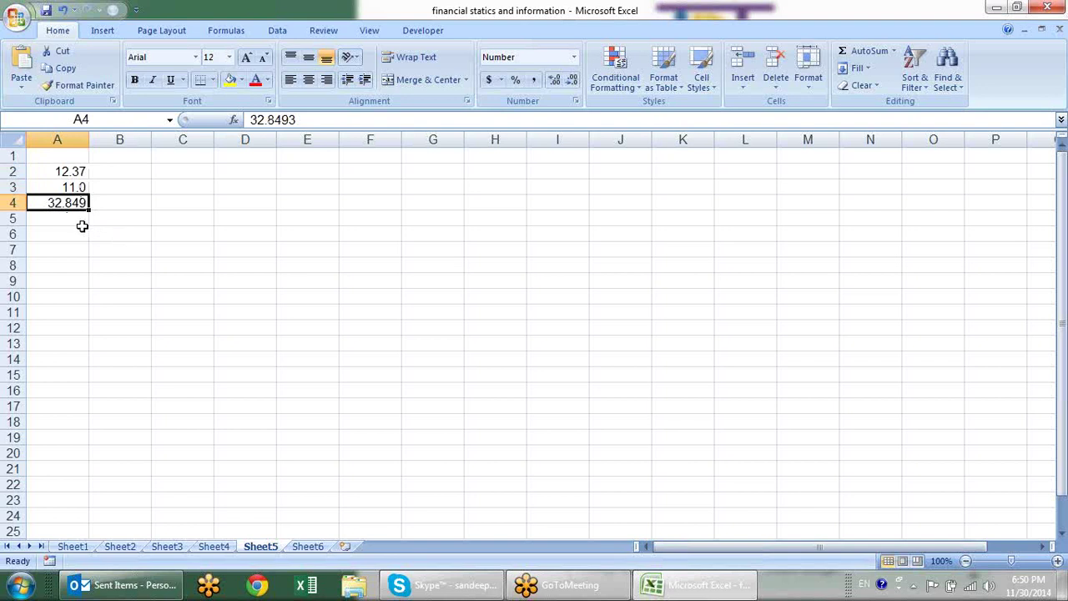
- Sum A2:A4 into A5 with Alt+= and make the 56.18 total bold
{"action": "left_click", "coordinate": [83, 230]}
{"action": "left_click", "coordinate": [77, 221]}
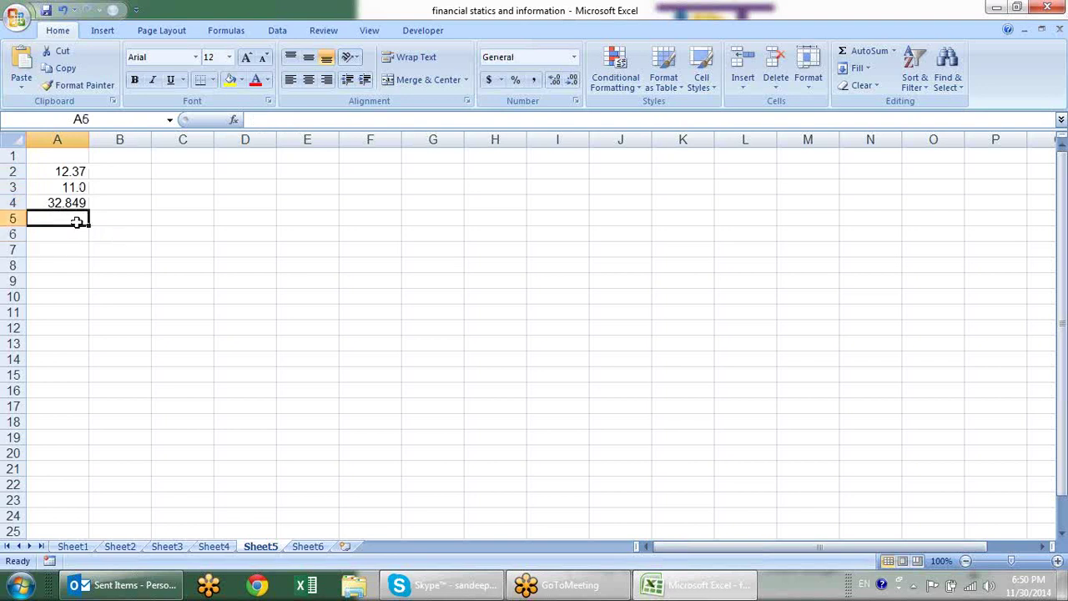
{"action": "key", "text": "alt+equal"}
{"action": "key", "text": "Return"}
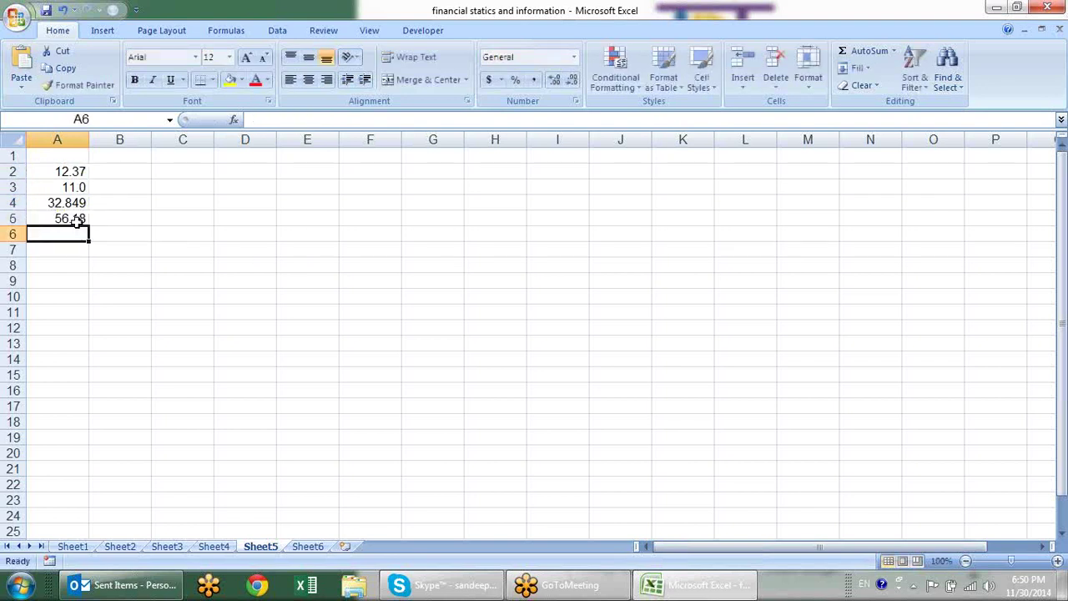
{"action": "left_click", "coordinate": [76, 217]}
{"action": "key", "text": "ctrl+b"}
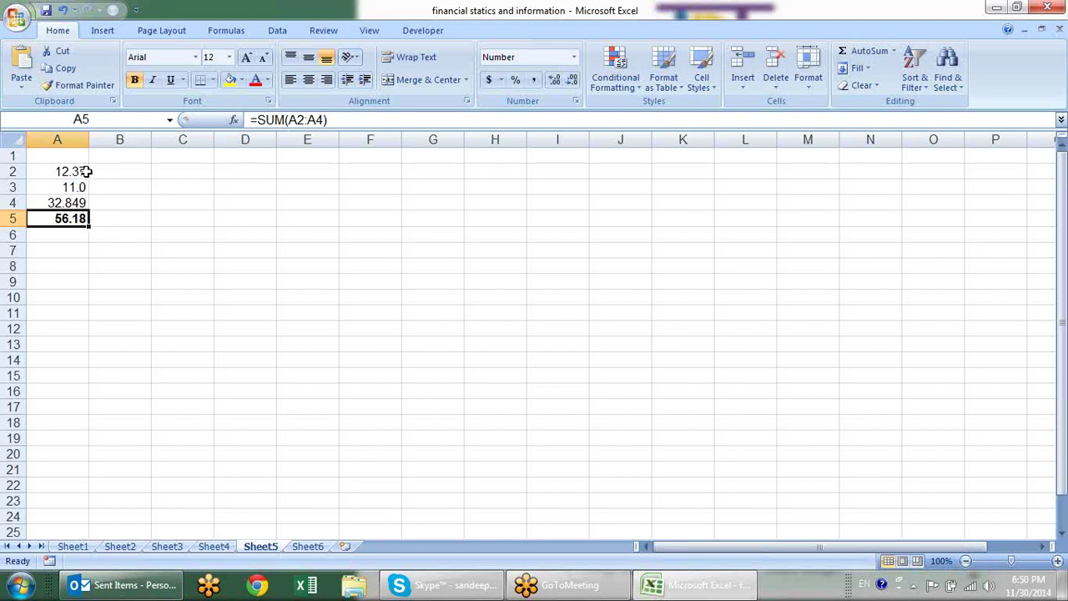
- Widen column B slightly and confirm A4 still stores 32.8493 behind its display
{"action": "left_click", "coordinate": [87, 171]}
{"action": "left_click", "coordinate": [79, 187]}
{"action": "left_click", "coordinate": [81, 202]}
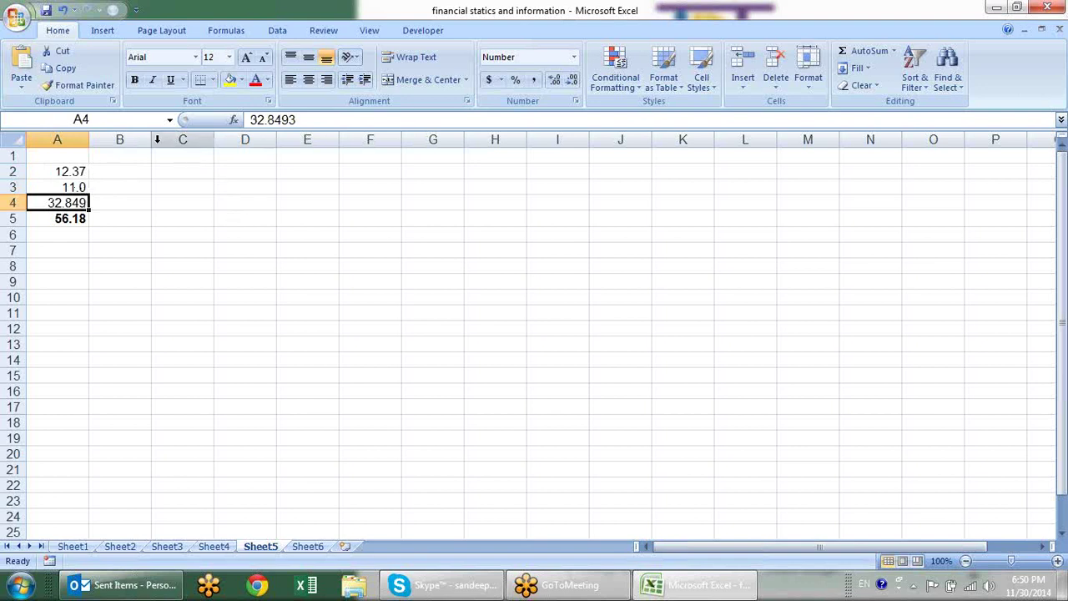
{"action": "left_click_drag", "start_coordinate": [151, 140], "coordinate": [161, 140]}
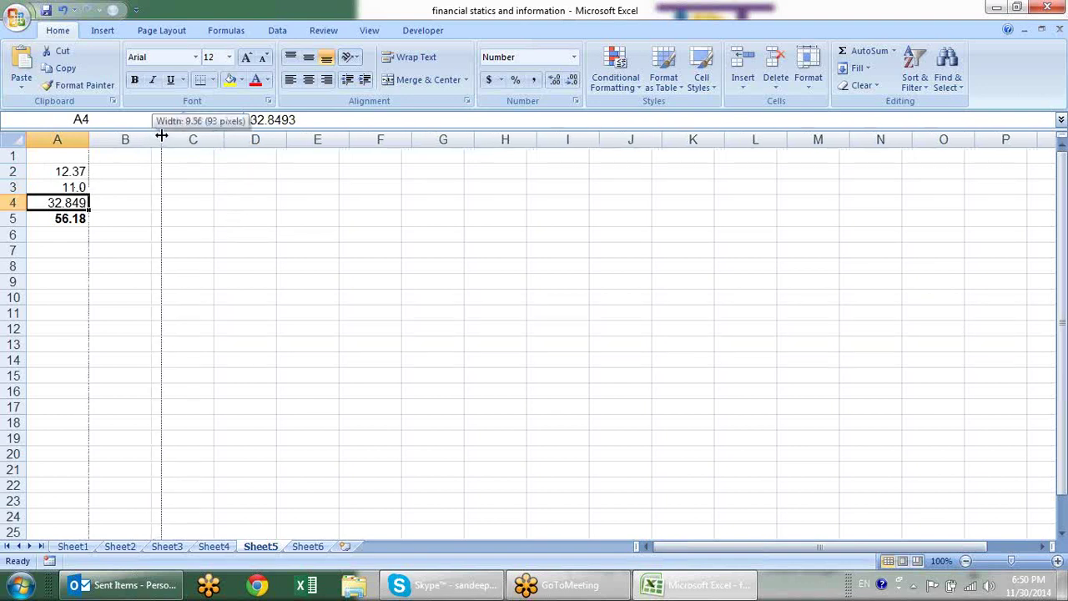
{"action": "left_click", "coordinate": [140, 187]}
{"action": "left_click", "coordinate": [83, 188]}
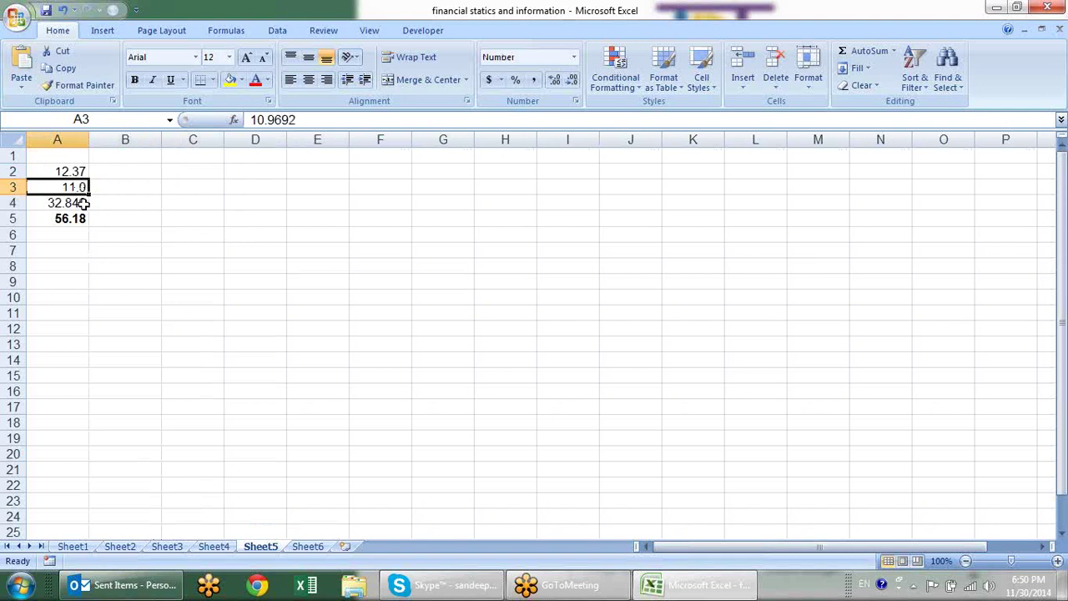
{"action": "left_click", "coordinate": [84, 204]}
{"action": "left_click", "coordinate": [80, 187]}
{"action": "left_click", "coordinate": [83, 203]}
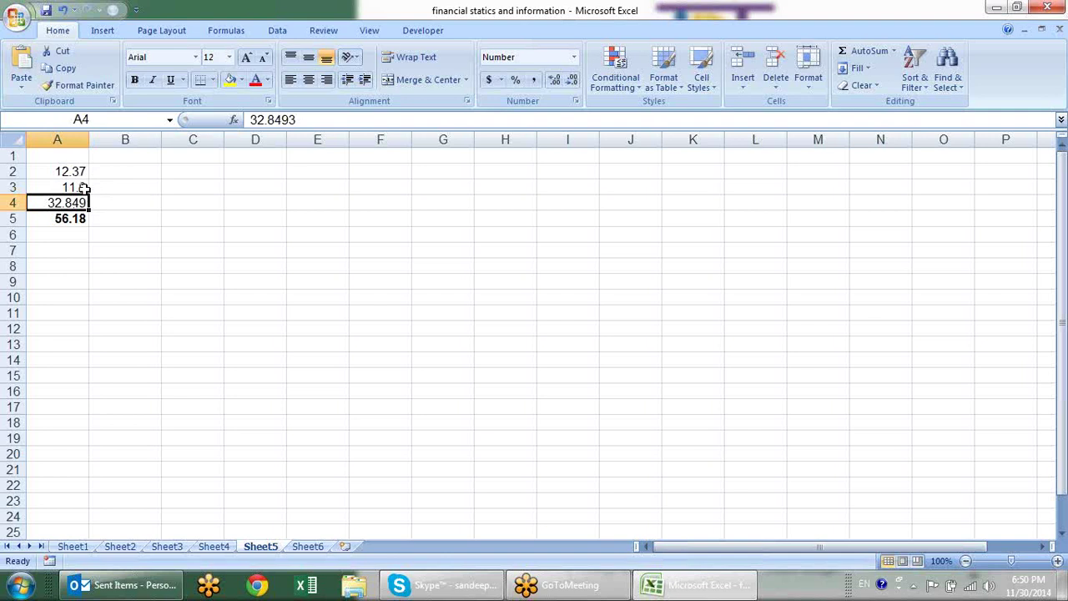
{"action": "left_click", "coordinate": [83, 188]}
{"action": "left_click", "coordinate": [84, 203]}
{"action": "left_click", "coordinate": [107, 171]}
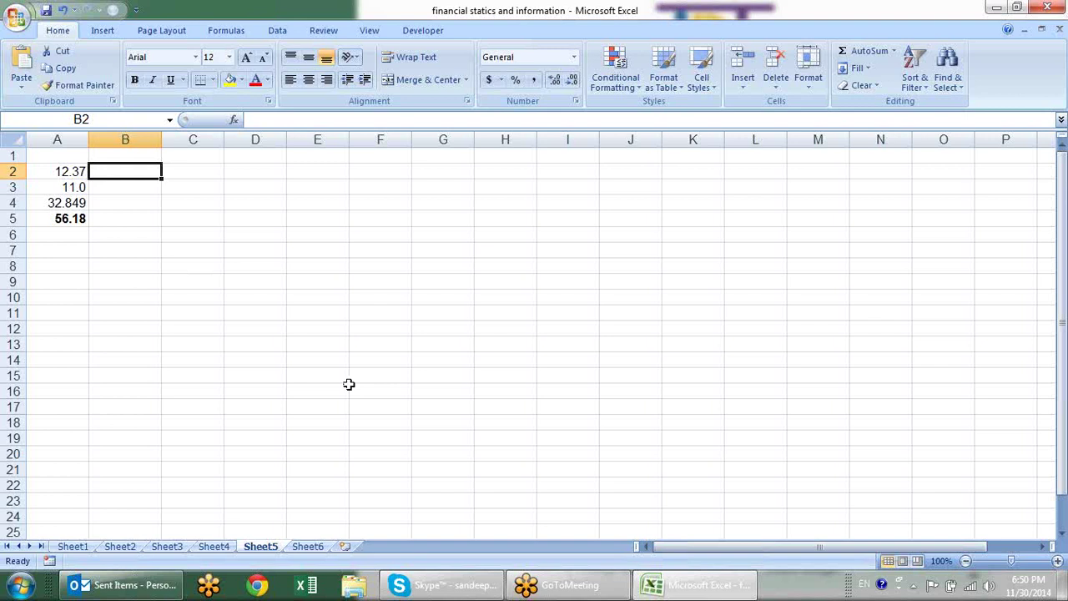
- Enter =CELL("format",A2) in B2, picking 'format' from the autocomplete list
{"action": "type", "text": "="}
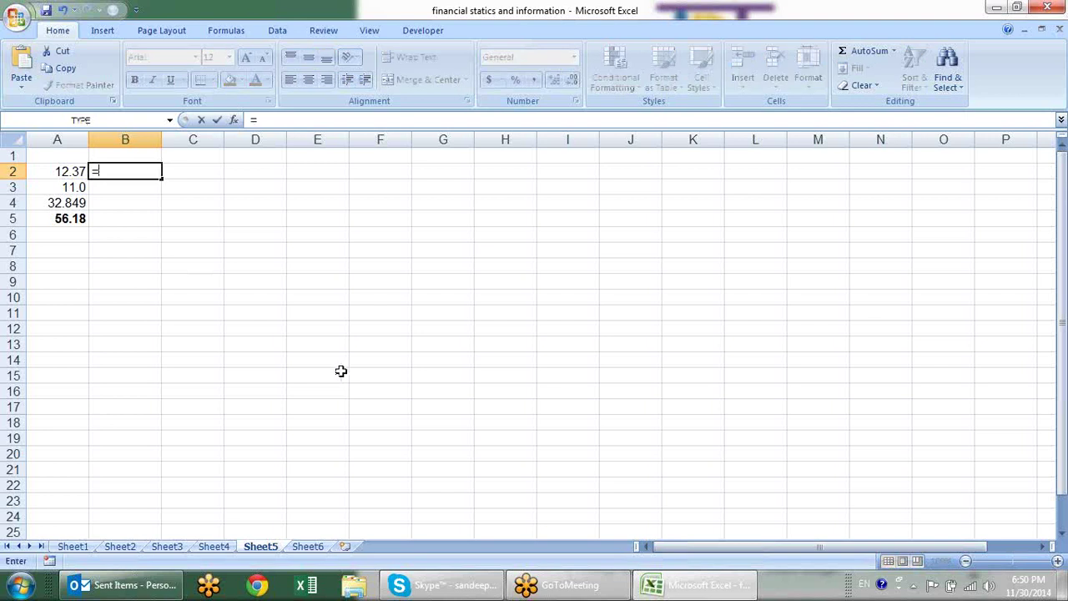
{"action": "type", "text": "cel"}
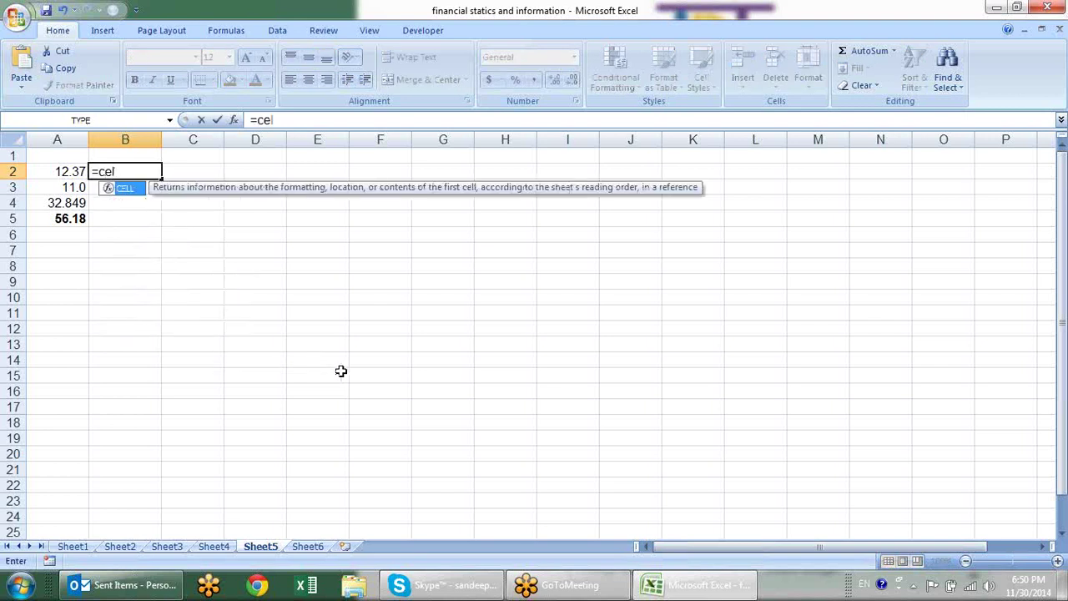
{"action": "key", "text": "Tab"}
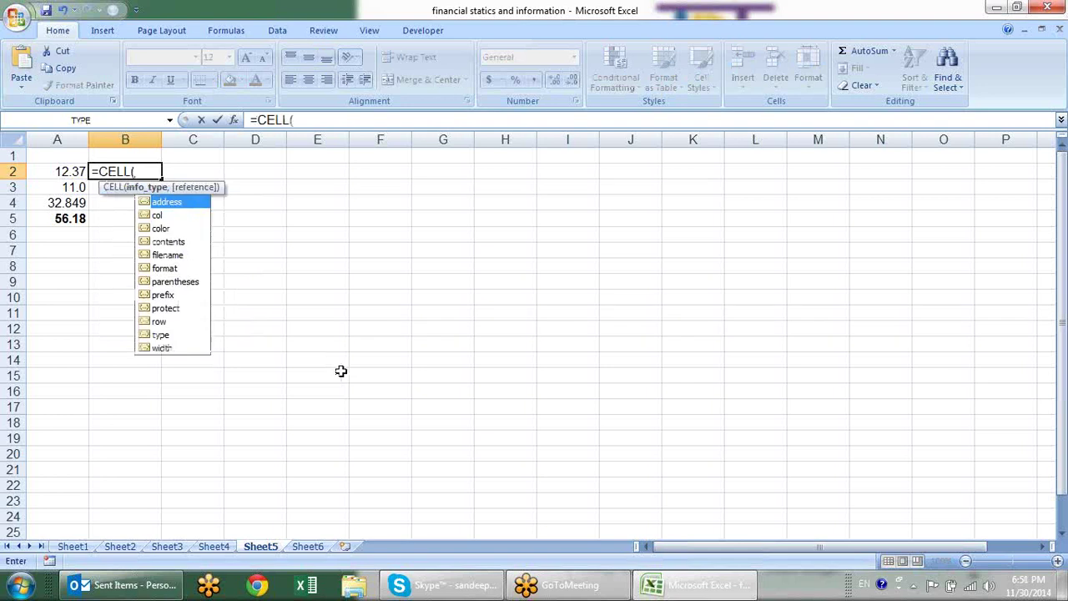
{"action": "left_click", "coordinate": [179, 275]}
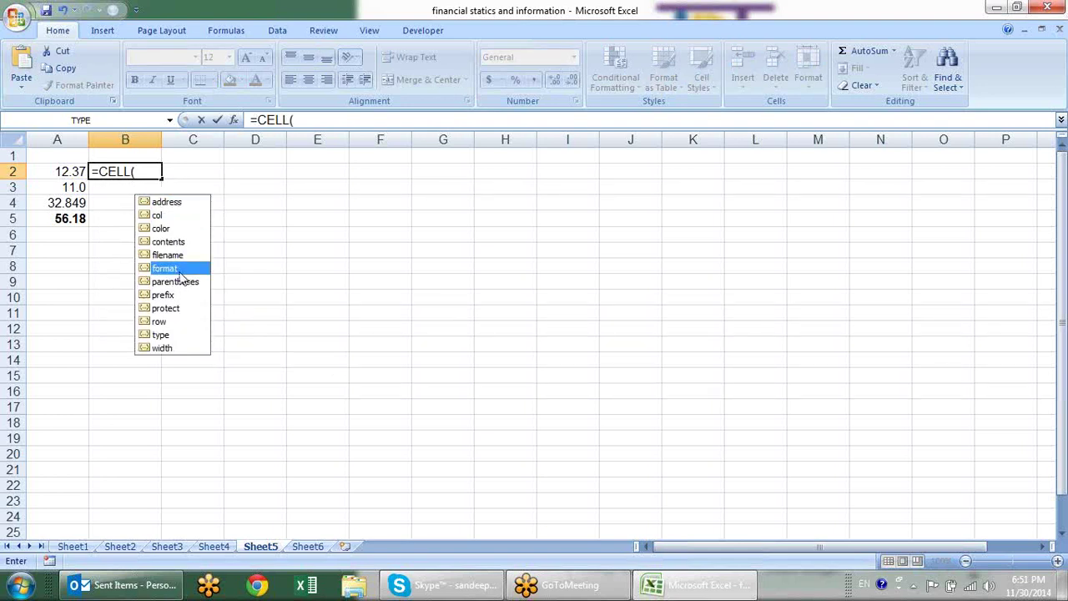
{"action": "double_click", "coordinate": [167, 268]}
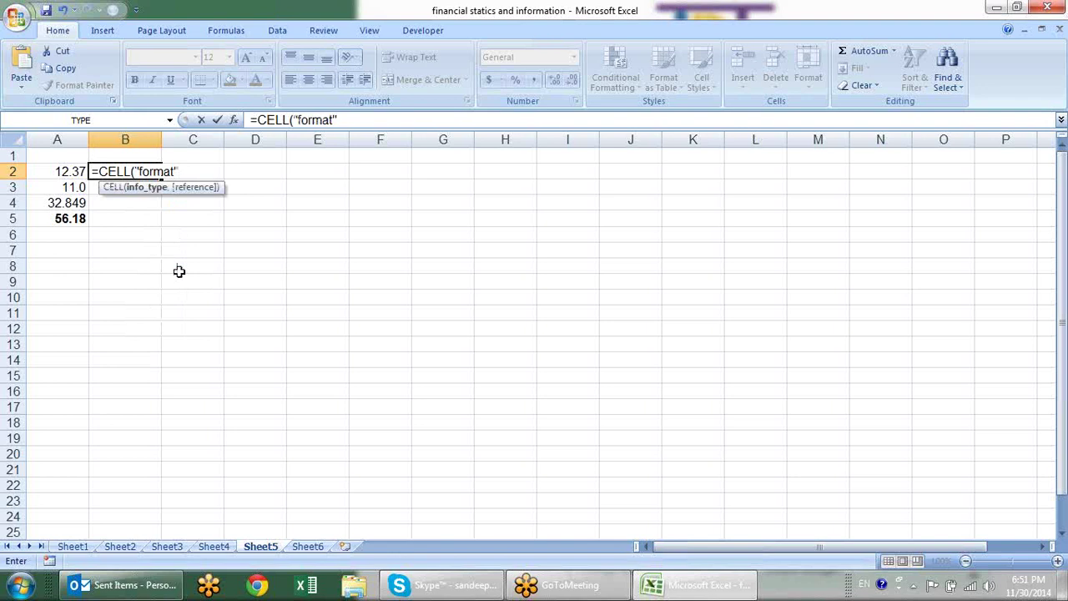
{"action": "type", "text": ","}
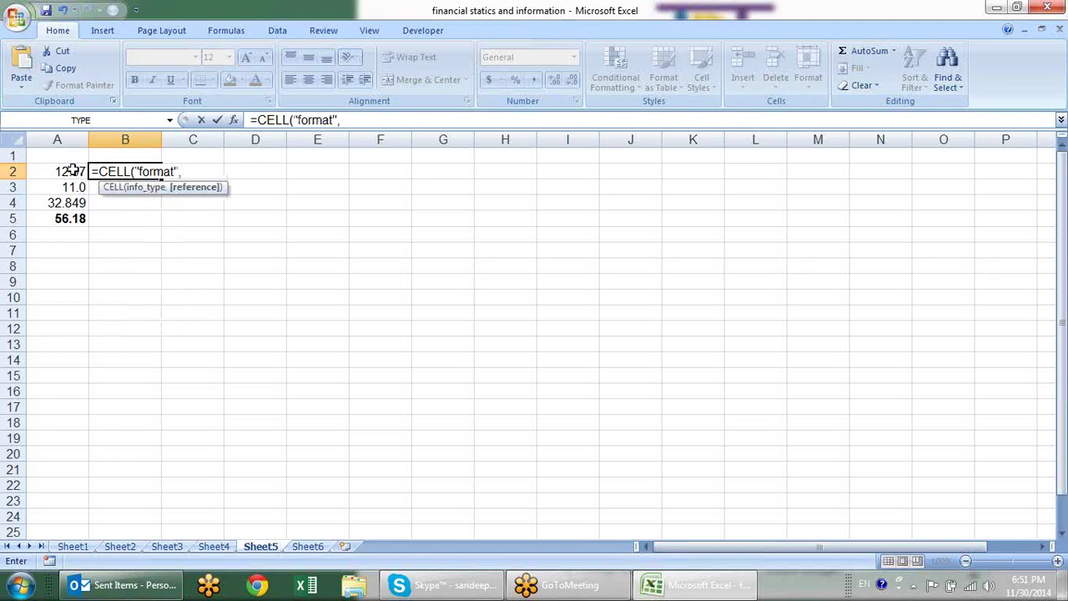
{"action": "left_click", "coordinate": [73, 170]}
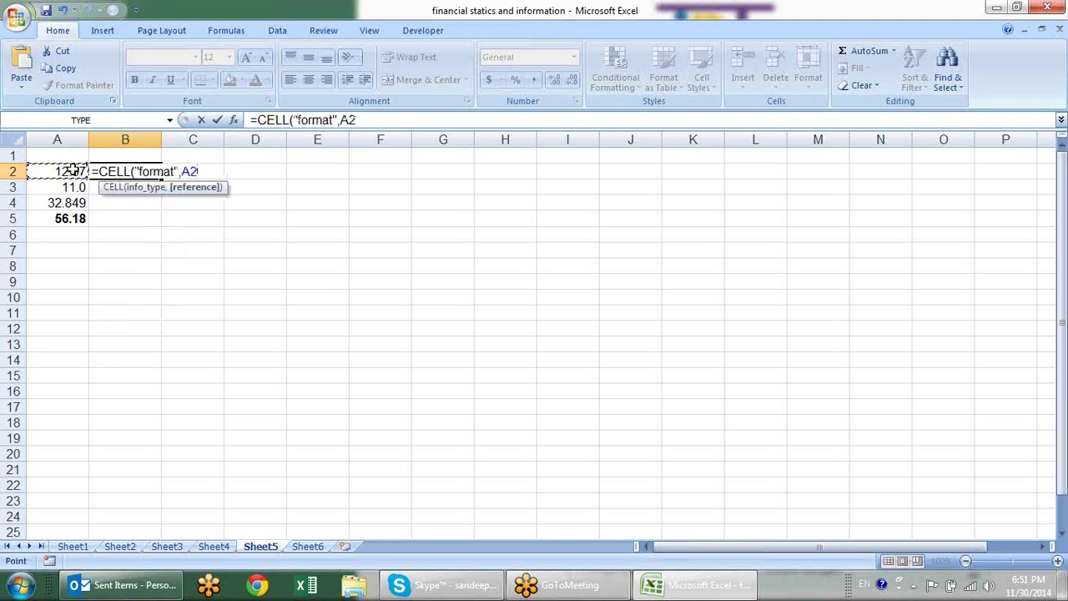
{"action": "key", "text": "Return"}
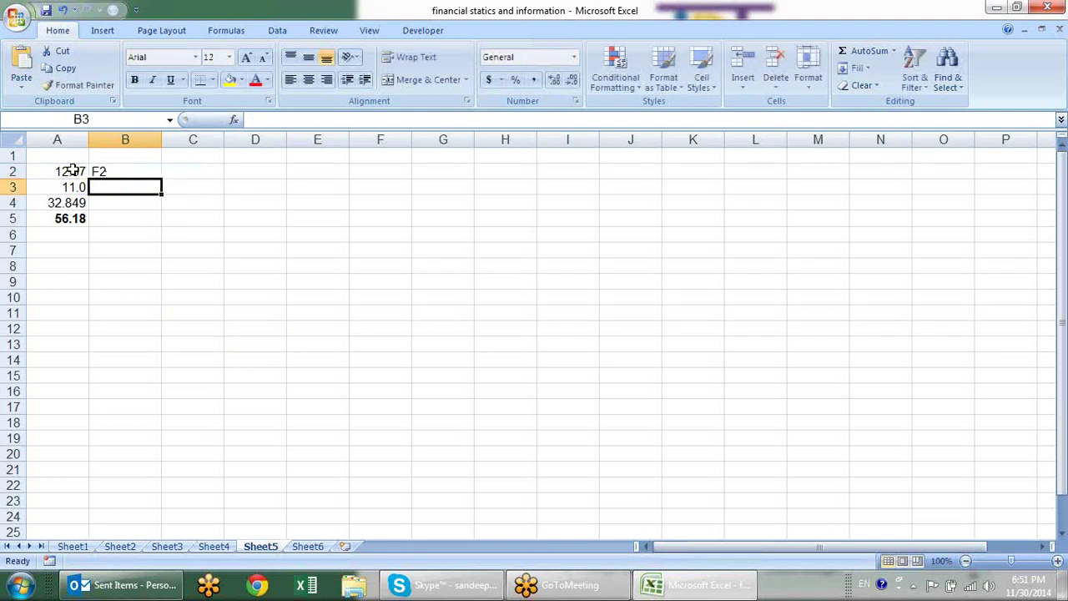
- Fill the CELL formula down to B4 and check the F2, F1, F3 codes
{"action": "left_click", "coordinate": [132, 168]}
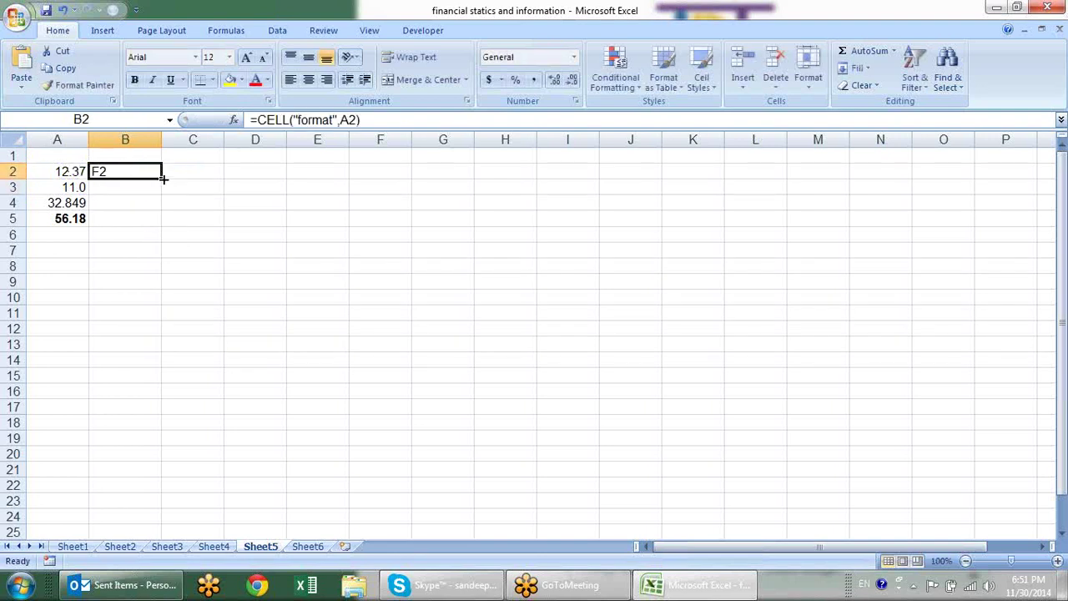
{"action": "left_click_drag", "start_coordinate": [164, 179], "coordinate": [160, 206]}
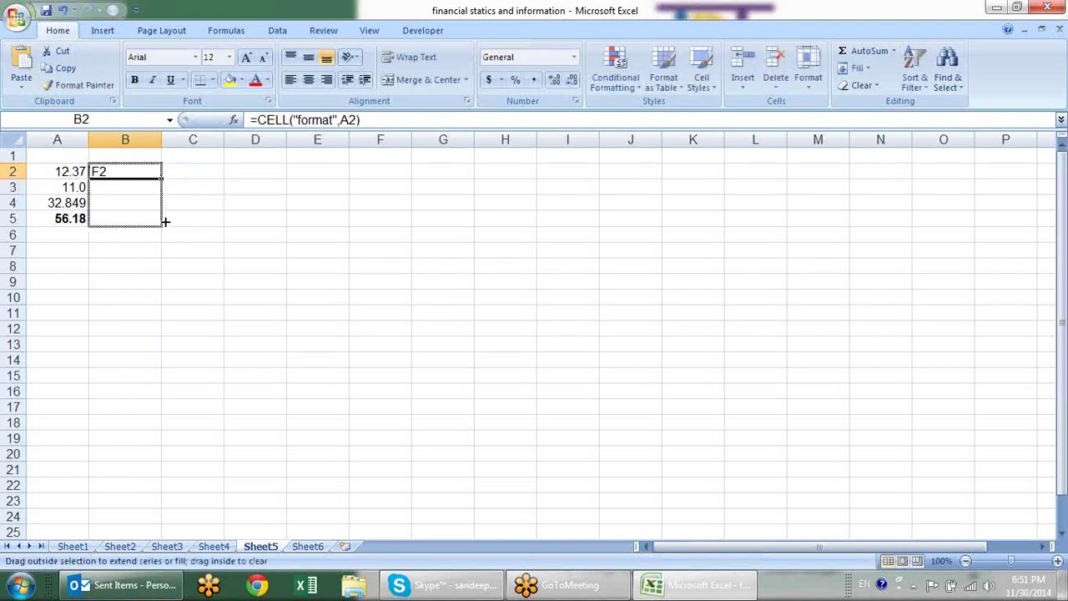
{"action": "left_click", "coordinate": [254, 257]}
{"action": "left_click", "coordinate": [80, 172]}
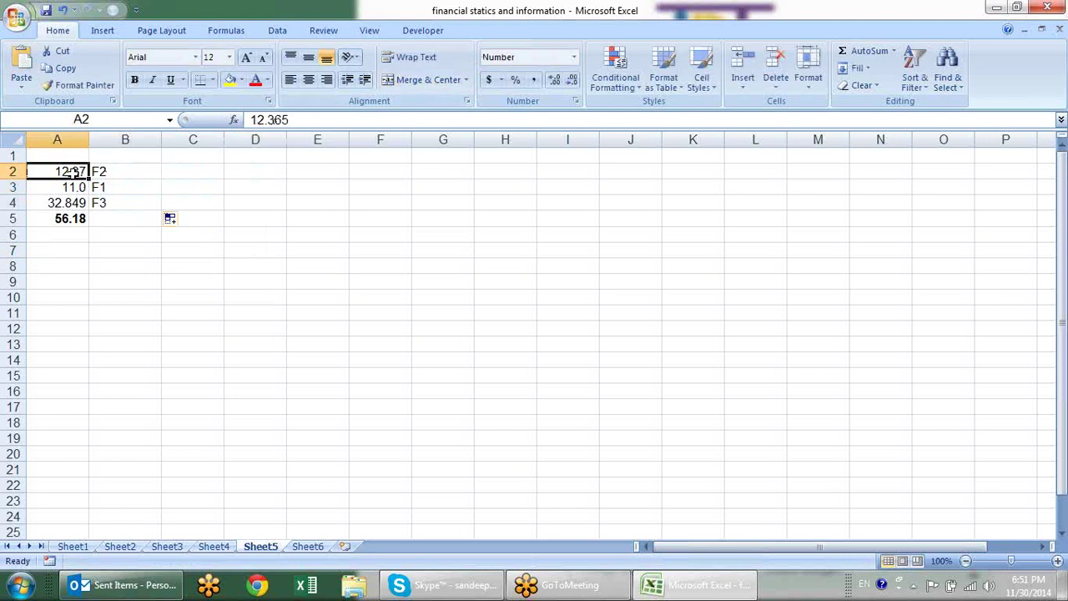
{"action": "left_click", "coordinate": [120, 170]}
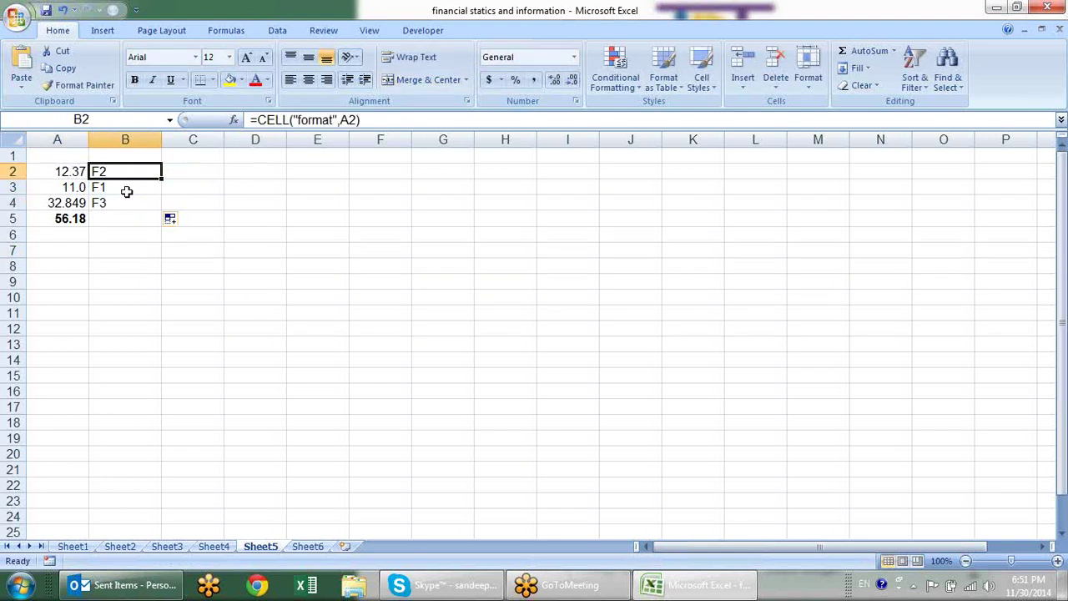
{"action": "left_click", "coordinate": [76, 190]}
{"action": "left_click", "coordinate": [132, 187]}
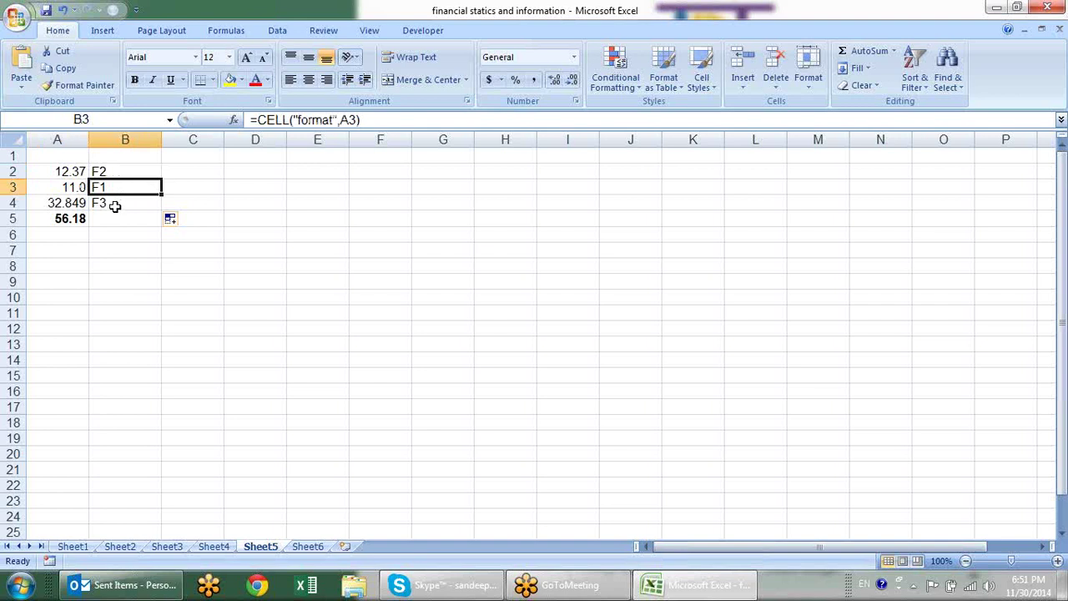
{"action": "left_click", "coordinate": [126, 205]}
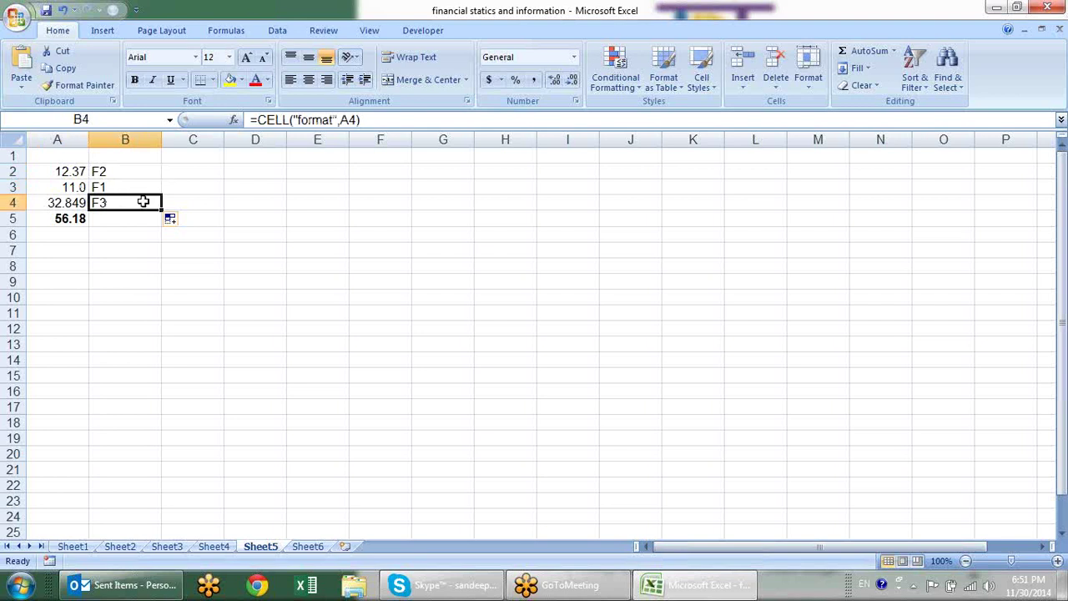
{"action": "left_click", "coordinate": [176, 173]}
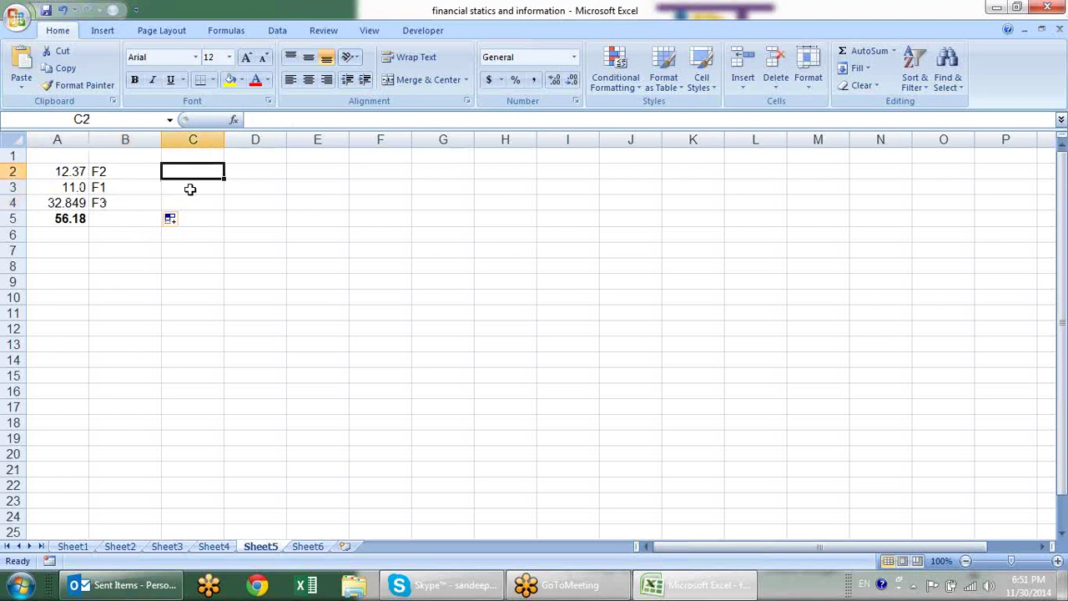
- Enter =SUBSTITUTE(B2,"F","") in C2 and fill it down to C4
{"action": "type", "text": "=sub"}
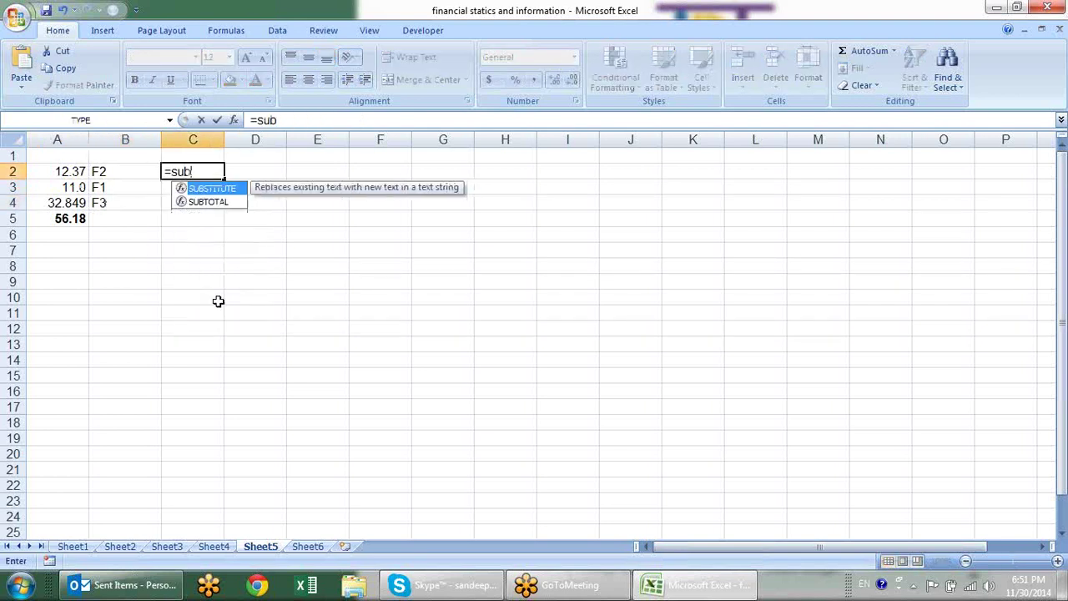
{"action": "key", "text": "Tab"}
{"action": "left_click", "coordinate": [98, 166]}
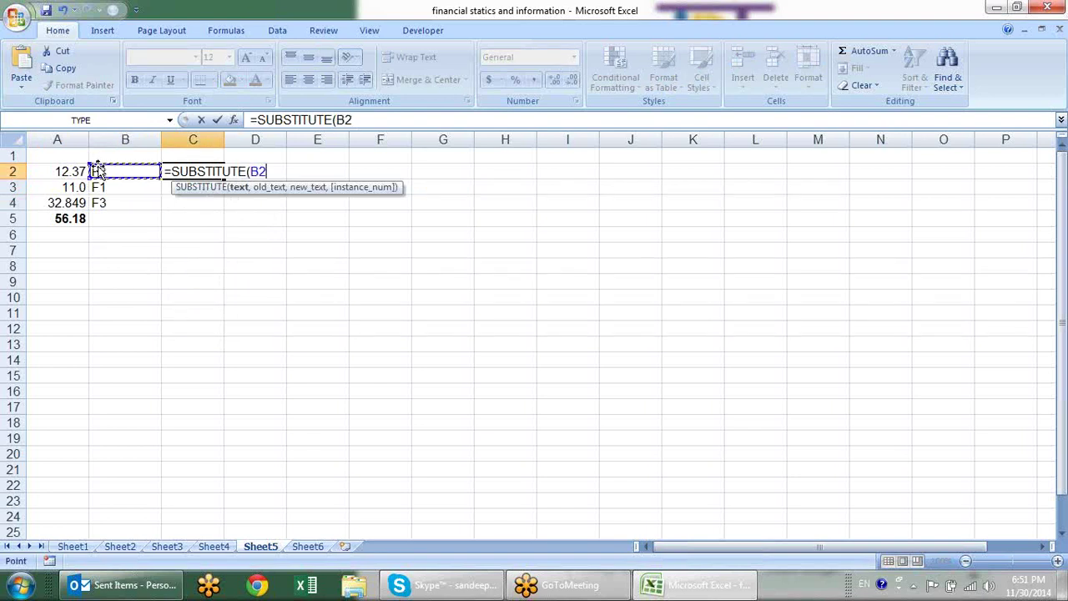
{"action": "type", "text": "\""}
{"action": "type", "text": "F"}
{"action": "key", "text": "BackSpace"}
{"action": "key", "text": "BackSpace"}
{"action": "type", "text": ","}
{"action": "type", "text": "\"F\","}
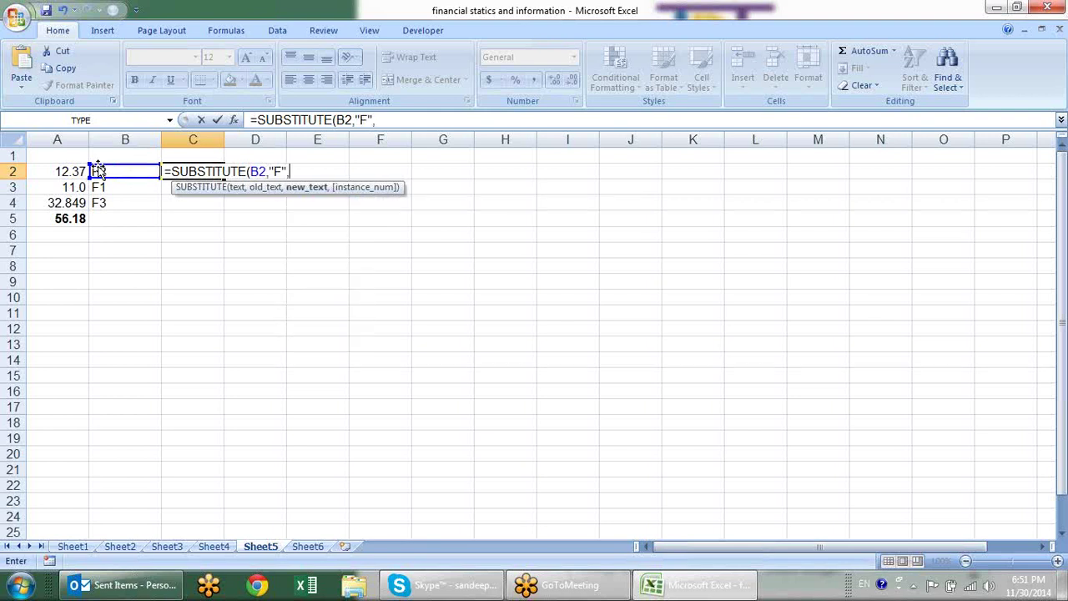
{"action": "type", "text": "\"\""}
{"action": "type", "text": ")"}
{"action": "key", "text": "Return"}
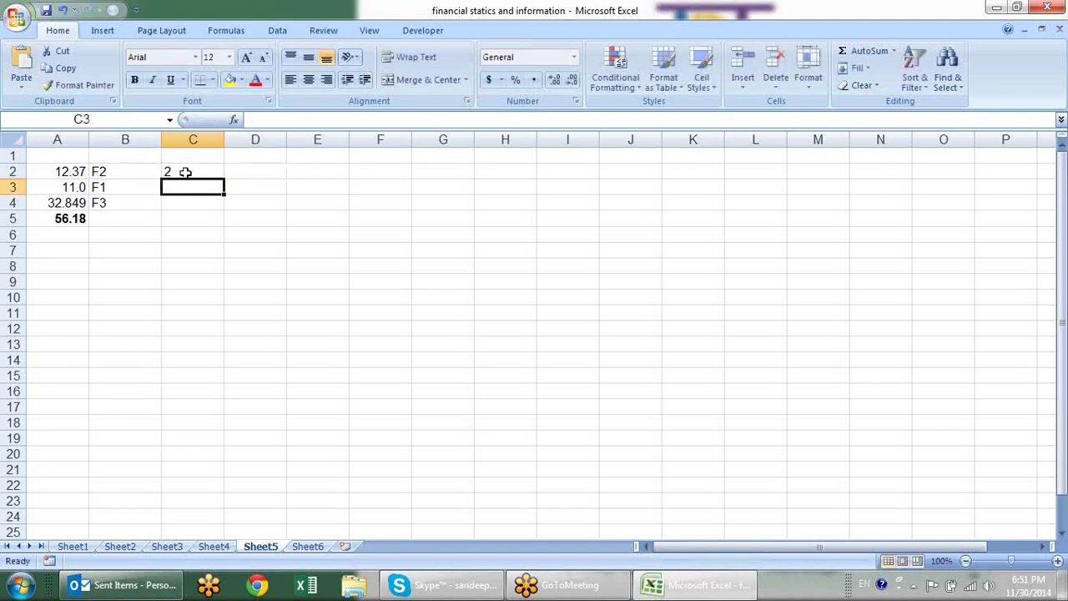
{"action": "left_click", "coordinate": [185, 172]}
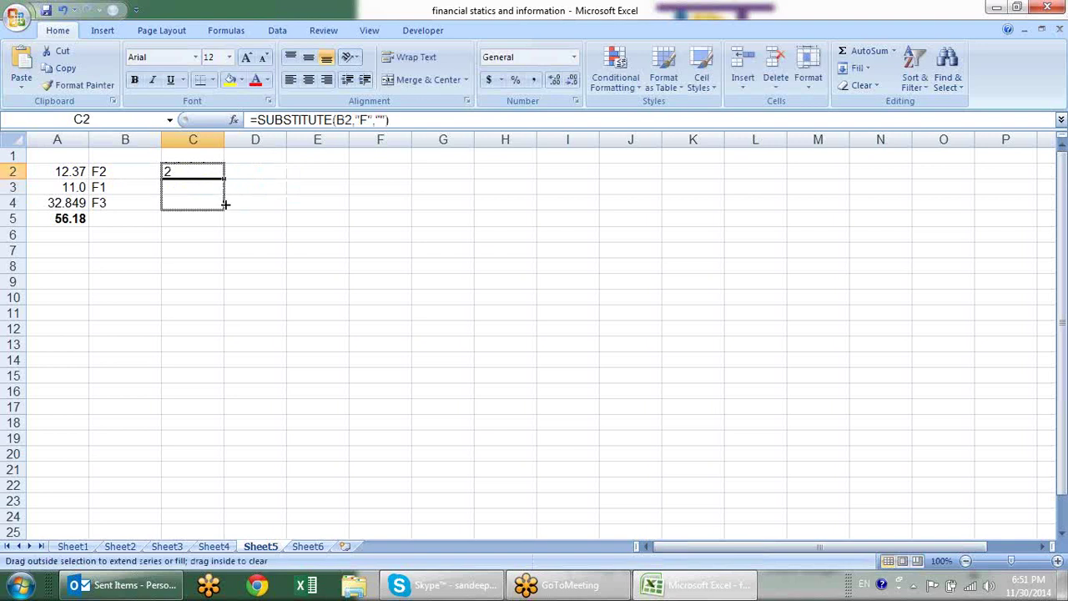
{"action": "left_click_drag", "start_coordinate": [225, 183], "coordinate": [225, 204]}
{"action": "left_click", "coordinate": [265, 172]}
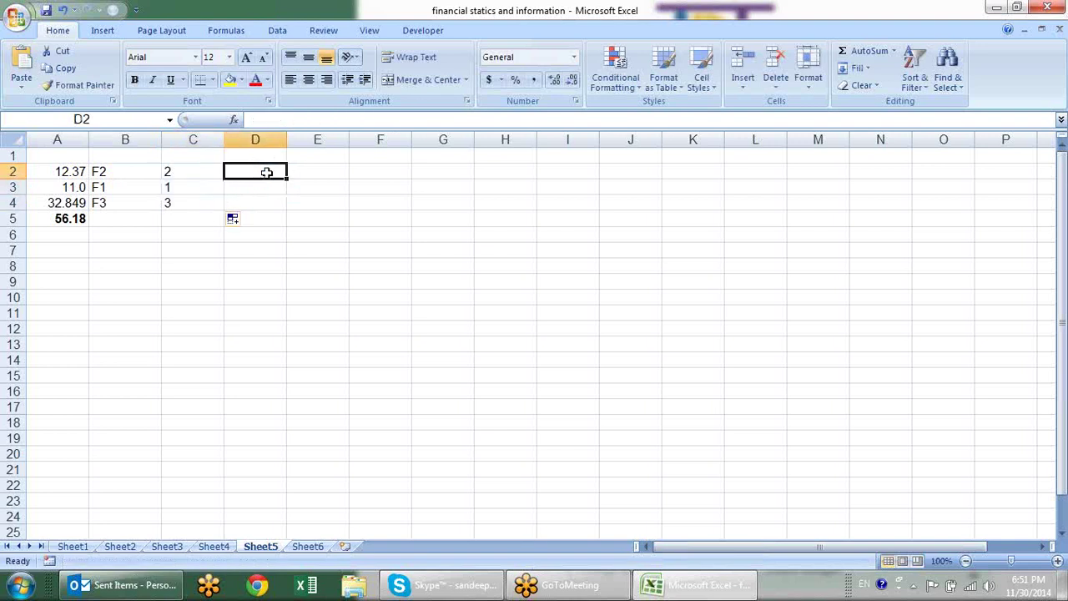
- Enter =ROUND(A2,C2) in D2 and fill it down to D4, giving 12.37, 11.00, 32.85
{"action": "type", "text": "=rou"}
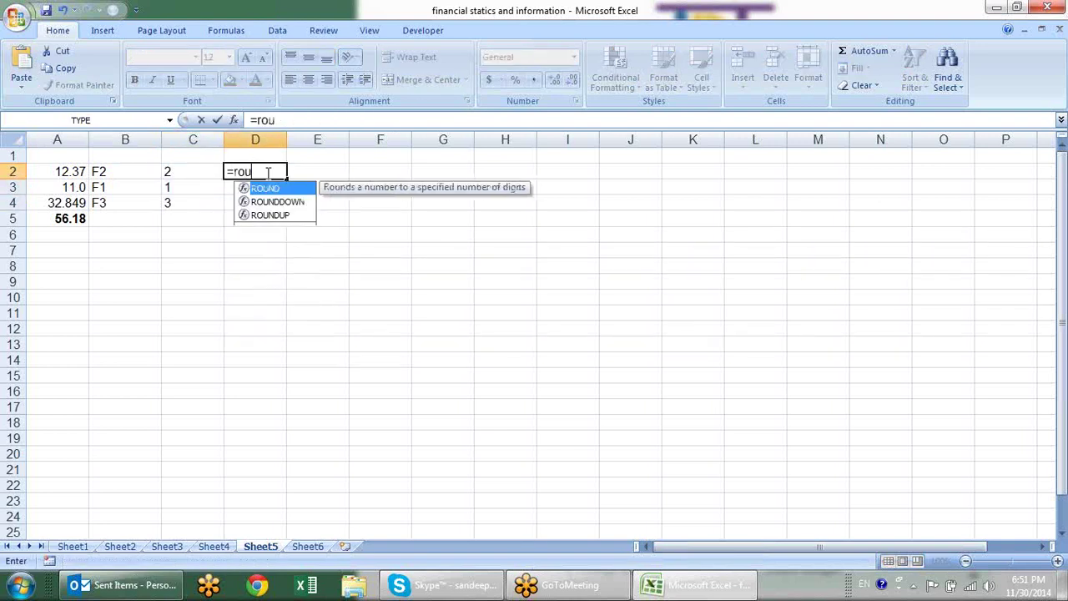
{"action": "key", "text": "Tab"}
{"action": "key", "text": "Left"}
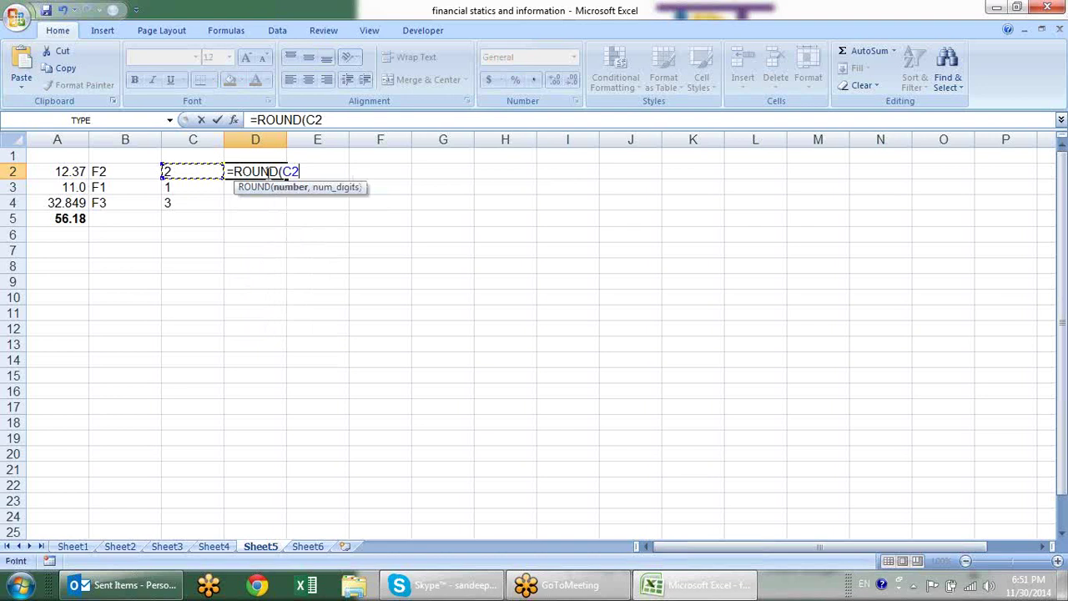
{"action": "key", "text": "Left"}
{"action": "key", "text": "Left"}
{"action": "type", "text": ","}
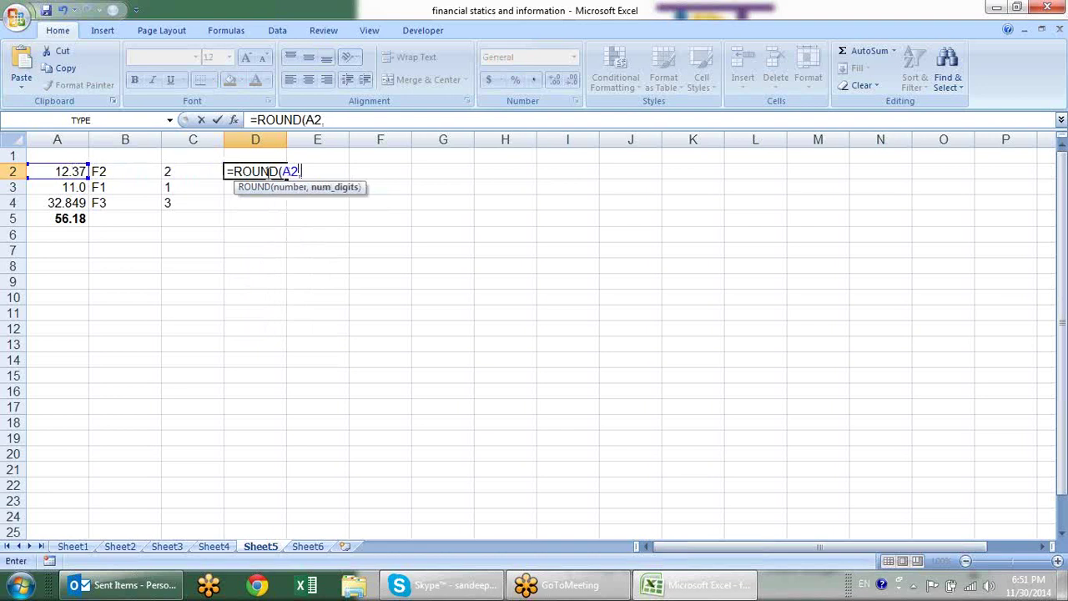
{"action": "key", "text": "Left"}
{"action": "key", "text": "Return"}
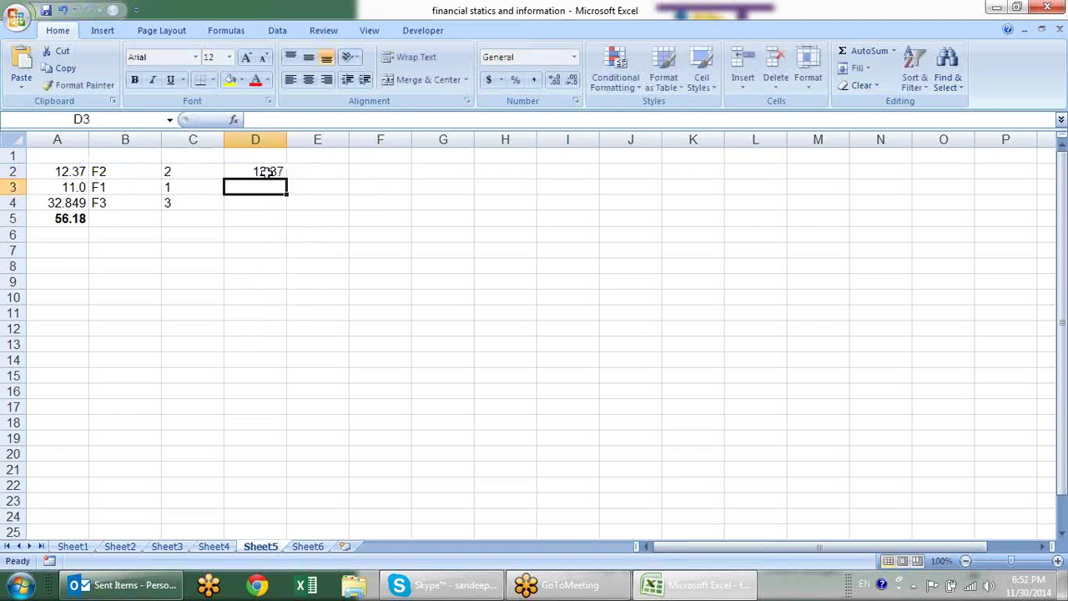
{"action": "left_click", "coordinate": [266, 172]}
{"action": "left_click", "coordinate": [291, 184]}
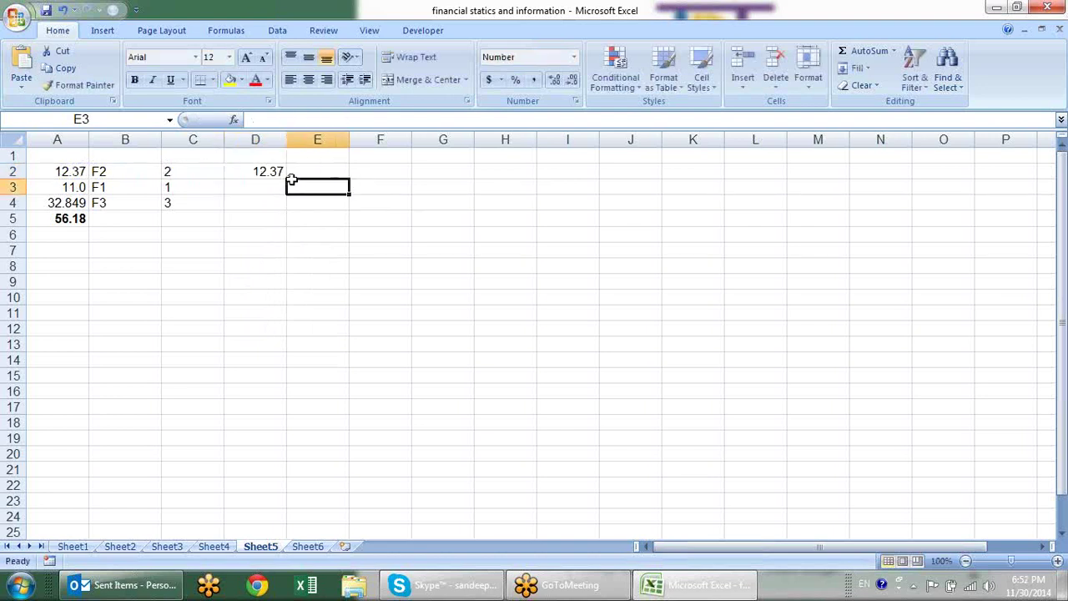
{"action": "left_click", "coordinate": [262, 170]}
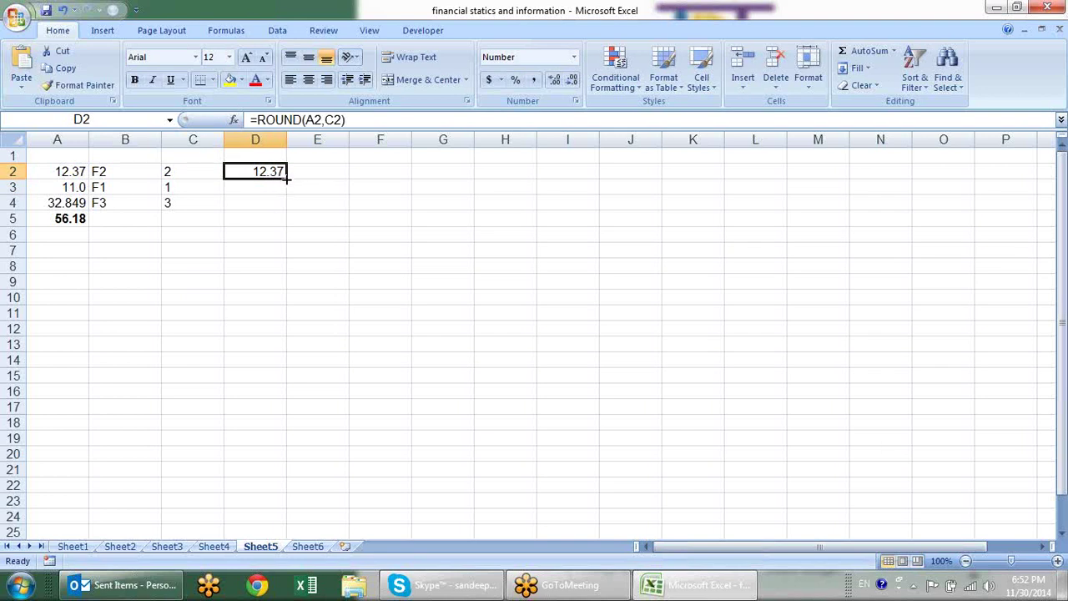
{"action": "left_click_drag", "start_coordinate": [286, 178], "coordinate": [282, 208]}
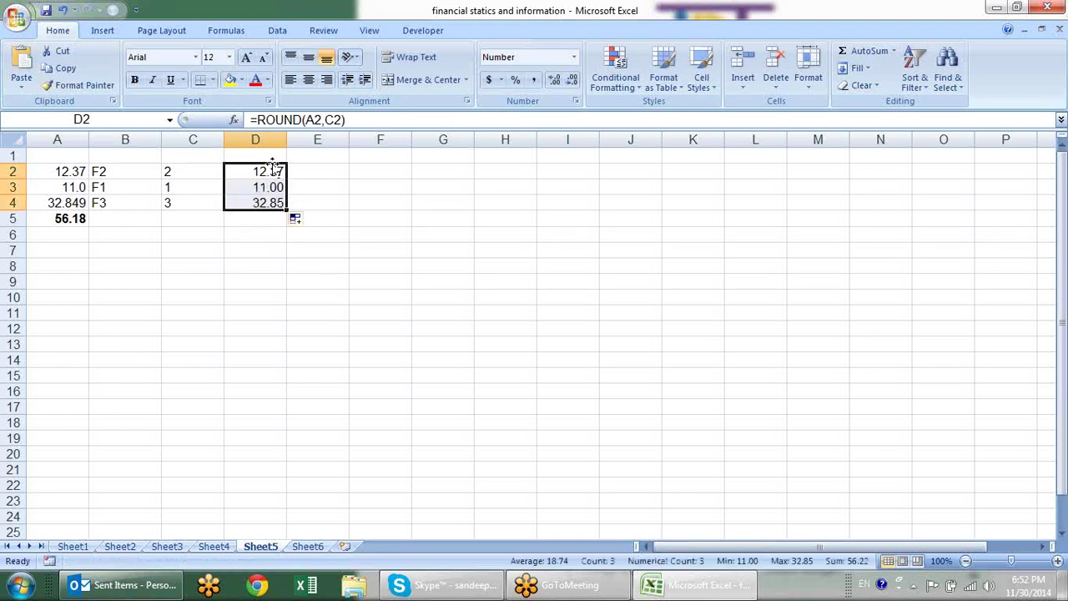
- Paste the rounded results from D2:D4 into F2:F4 as values only (12.37, 11, 32.849)
{"action": "key", "text": "ctrl+c"}
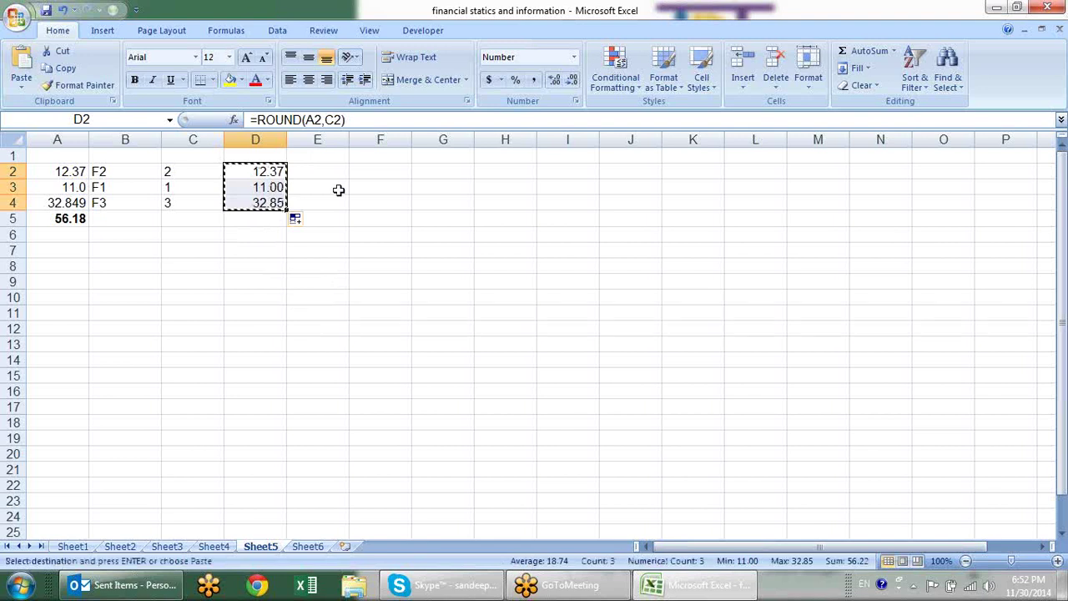
{"action": "left_click", "coordinate": [382, 169]}
{"action": "key", "text": "alt+e"}
{"action": "key", "text": "s"}
{"action": "key", "text": "v"}
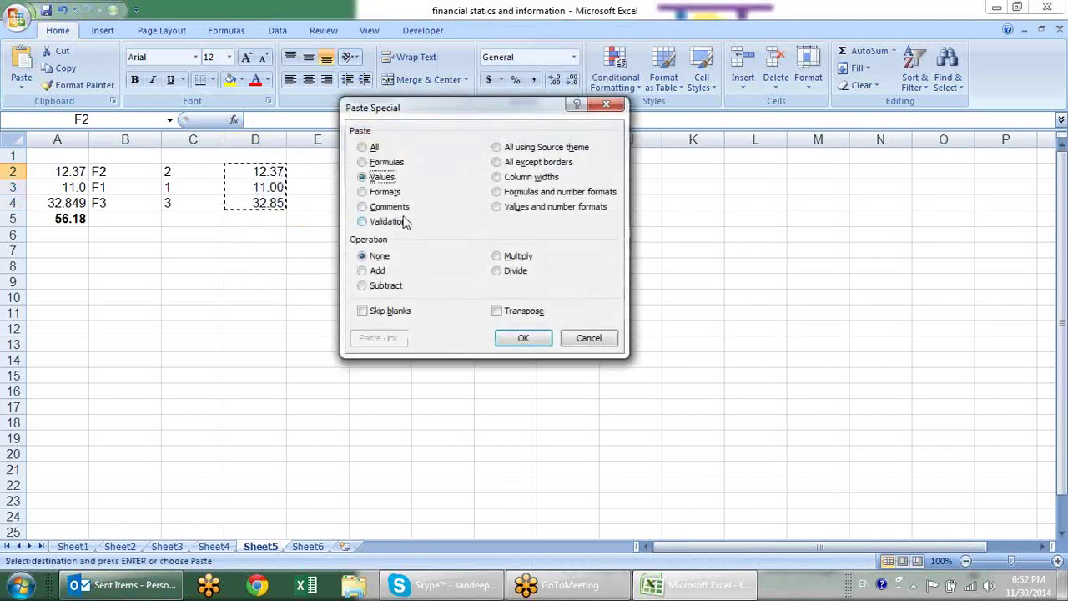
{"action": "key", "text": "Return"}
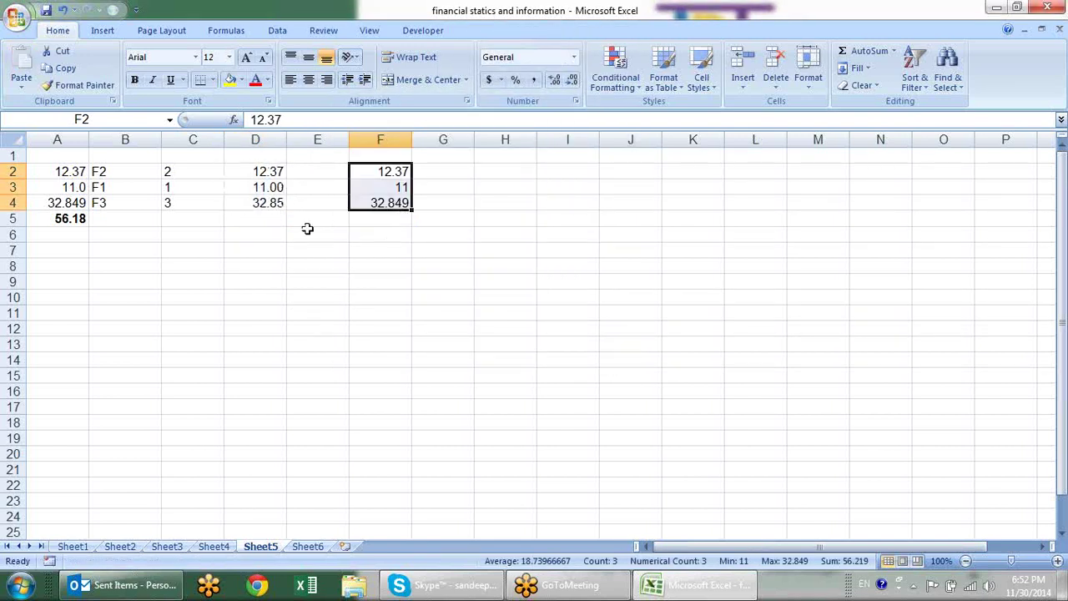
{"action": "left_click", "coordinate": [52, 202]}
{"action": "left_click", "coordinate": [63, 173]}
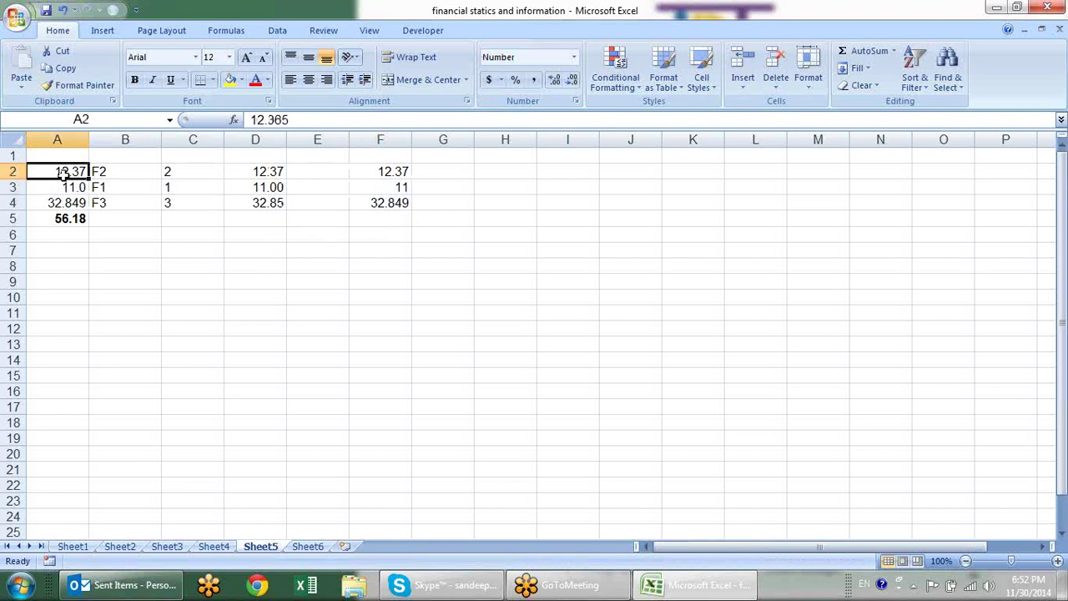
- Add a bold =SUM(F2:F4) total of 56.219 in F5
{"action": "left_click", "coordinate": [377, 220]}
{"action": "key", "text": "alt+equal"}
{"action": "key", "text": "Return"}
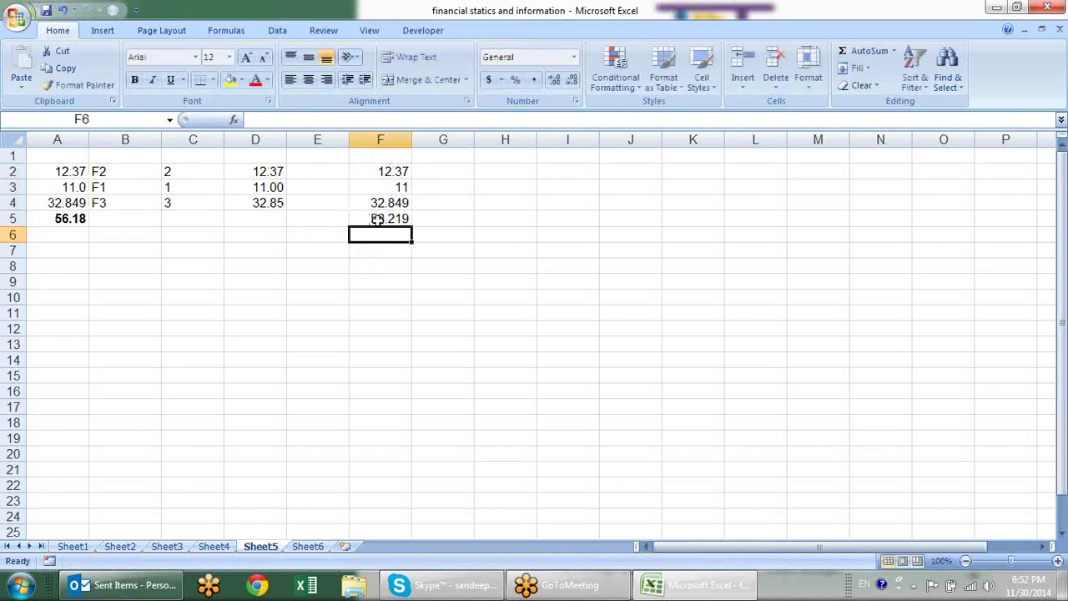
{"action": "left_click", "coordinate": [401, 219]}
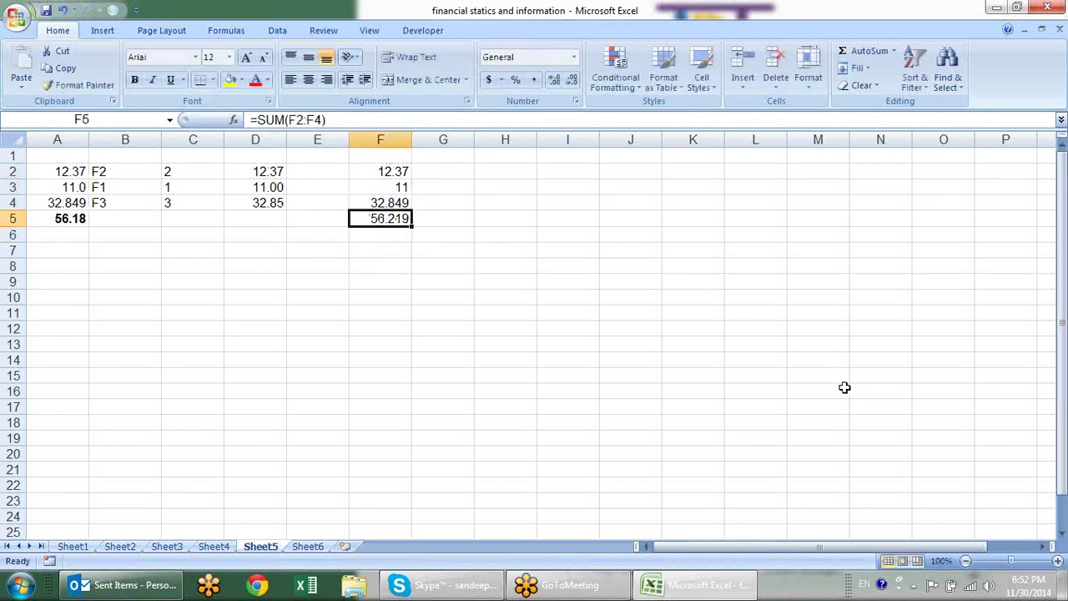
{"action": "key", "text": "ctrl+b"}
{"action": "left_click", "coordinate": [389, 168]}
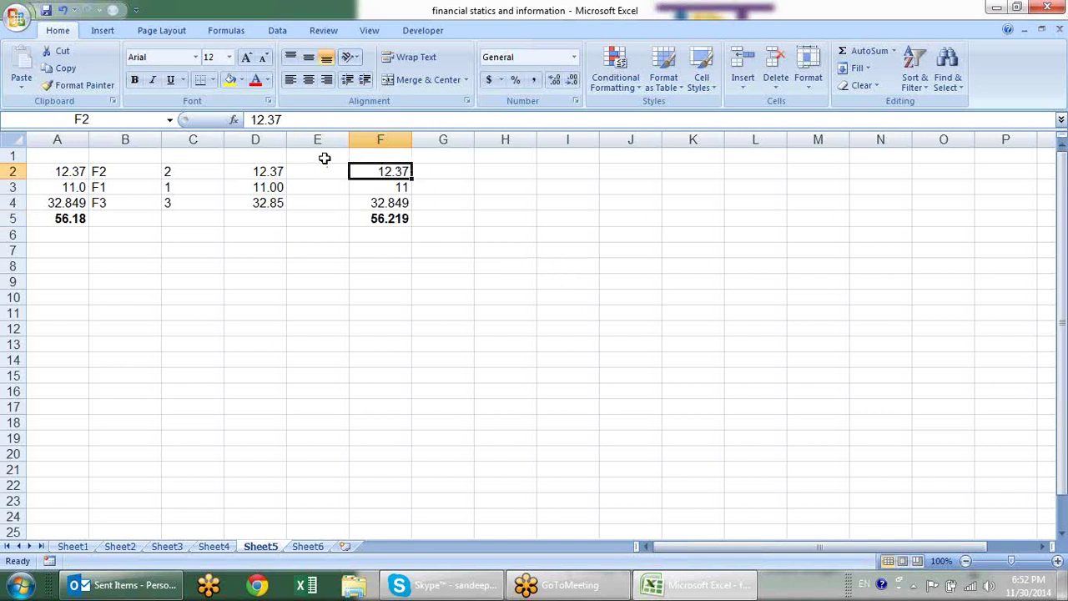
- Replace the B2 reference in C2's SUBSTITUTE formula with B2's CELL("format",A2) formula
{"action": "left_click", "coordinate": [115, 173]}
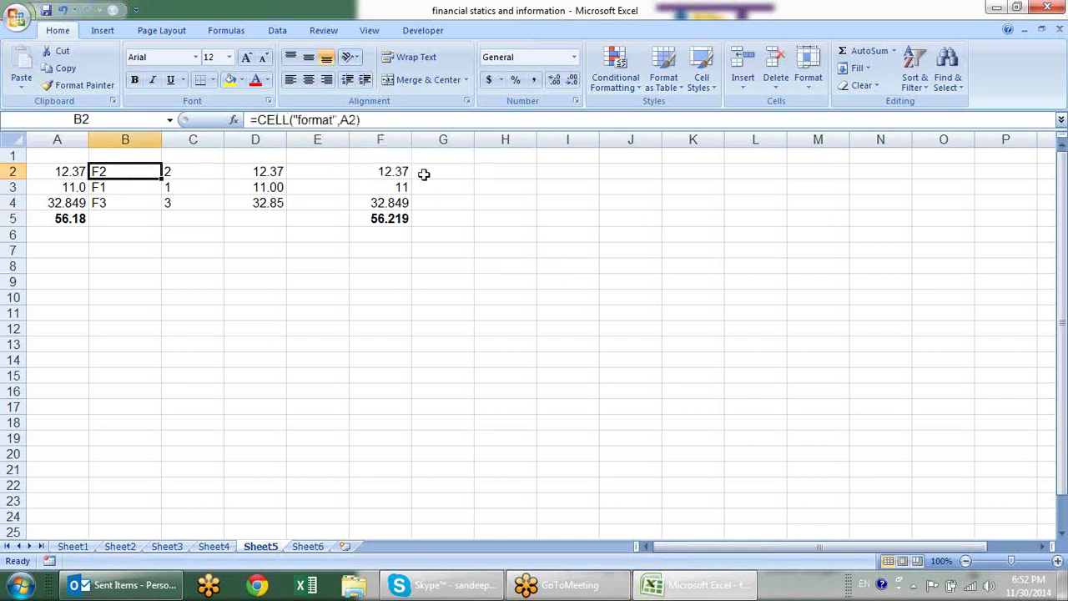
{"action": "left_click", "coordinate": [179, 173]}
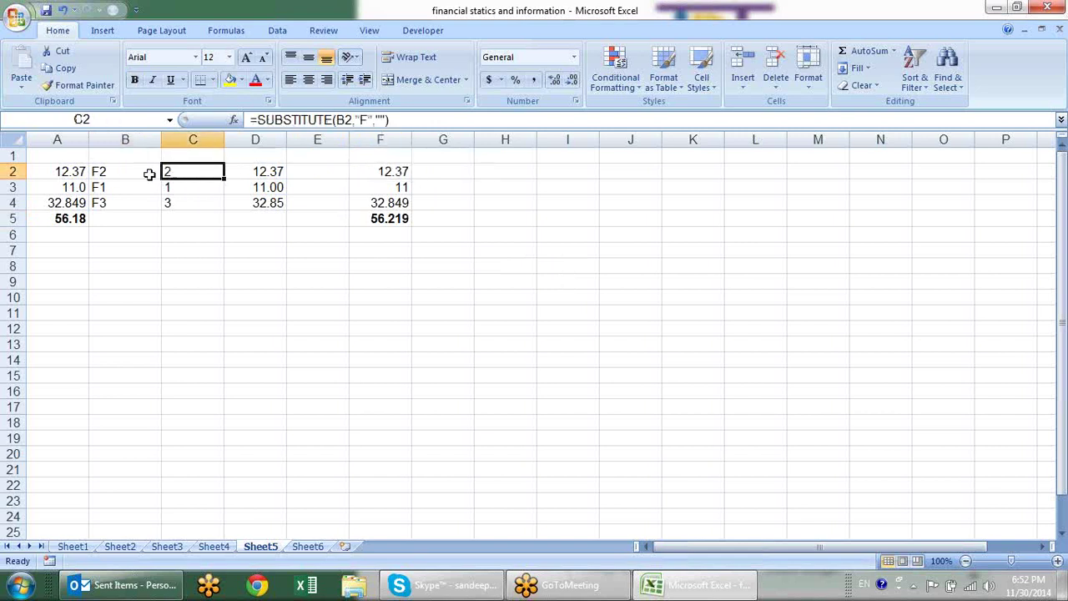
{"action": "left_click", "coordinate": [135, 172]}
{"action": "double_click", "coordinate": [137, 172]}
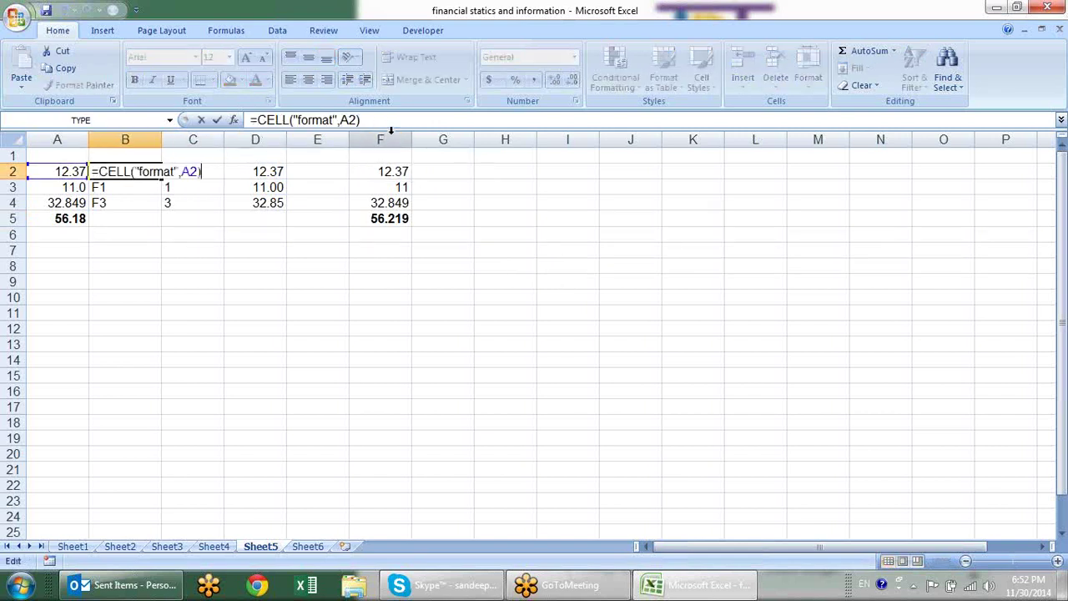
{"action": "triple_click", "coordinate": [283, 120]}
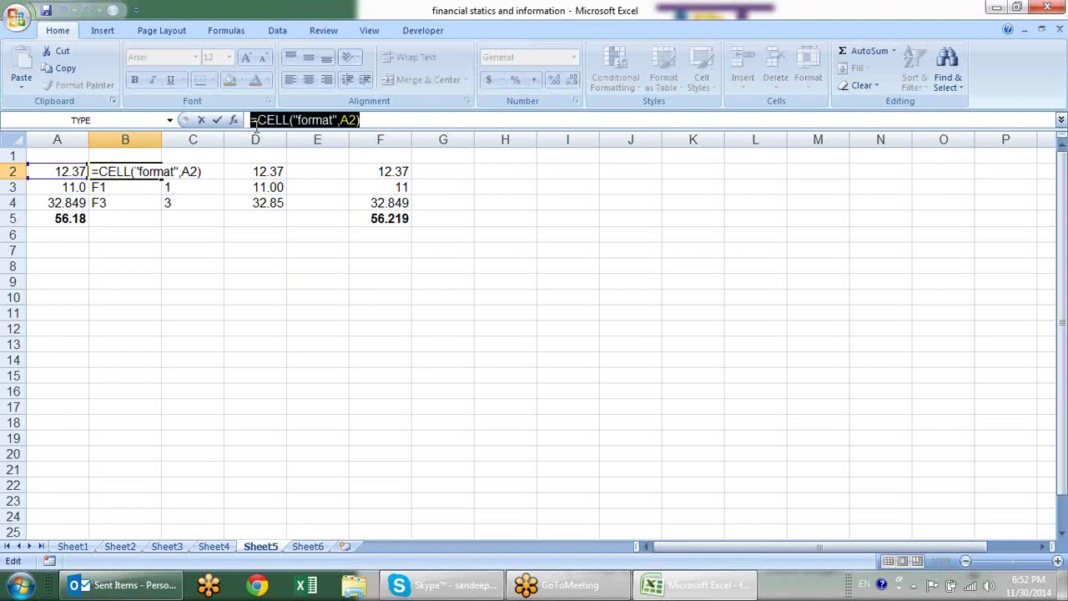
{"action": "left_click", "coordinate": [217, 120]}
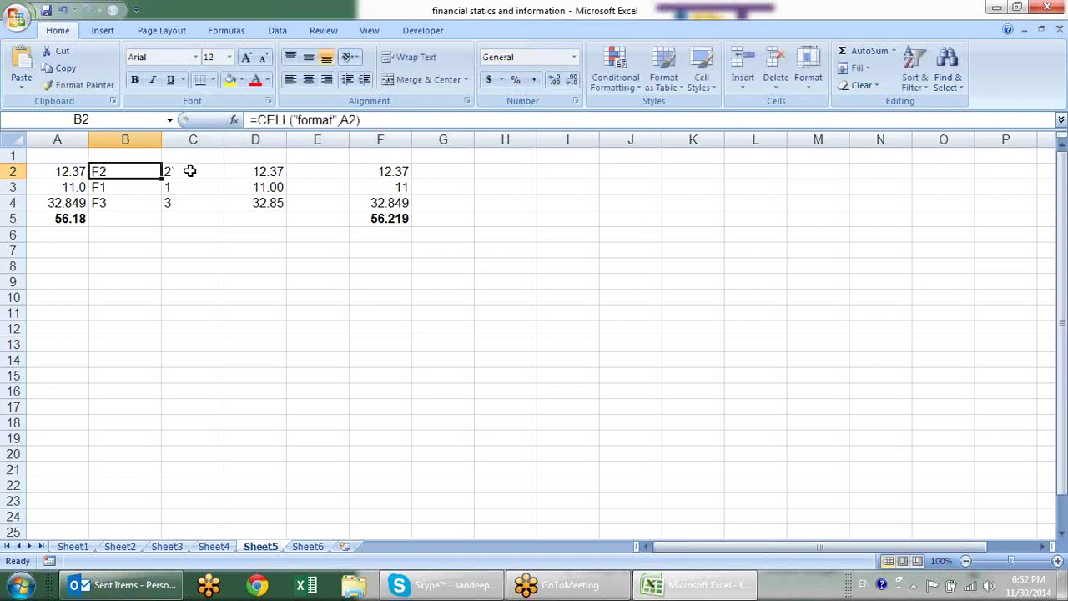
{"action": "double_click", "coordinate": [190, 172]}
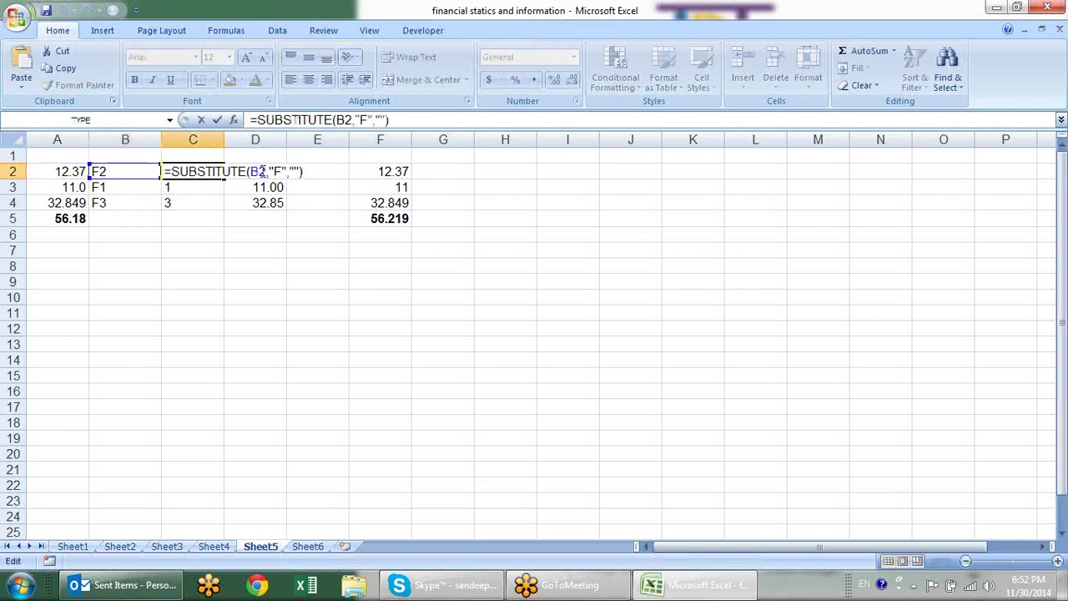
{"action": "left_click_drag", "start_coordinate": [259, 171], "coordinate": [267, 171]}
{"action": "key", "text": "ctrl+v"}
{"action": "key", "text": "Return"}
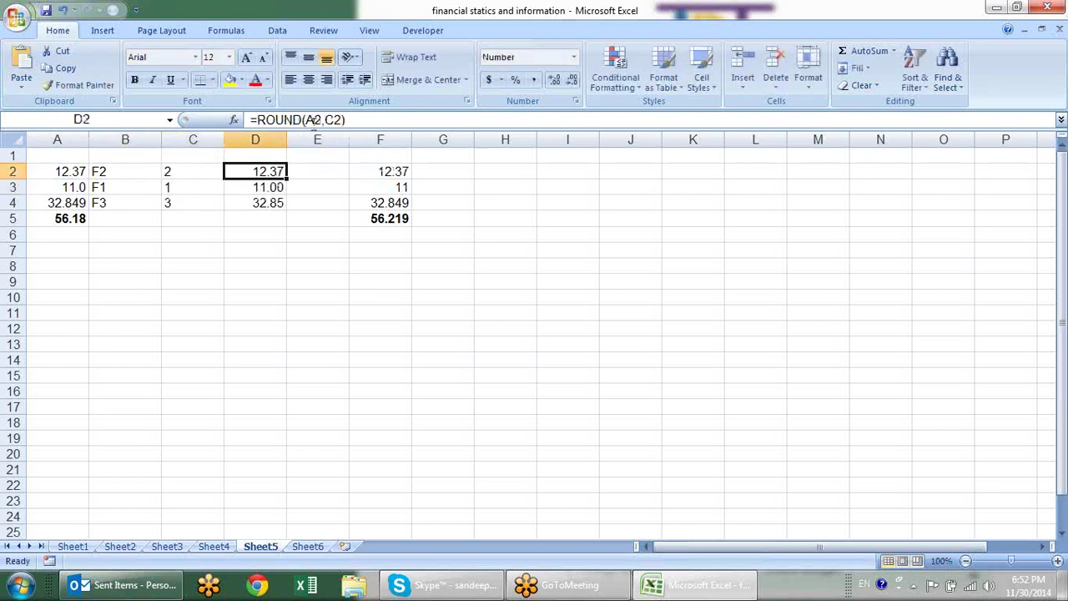
- Swap C2 in D2's ROUND for the SUBSTITUTE formula, giving =ROUND(A2,SUBSTITUTE(CELL("format",A2),"F",""))
{"action": "left_click", "coordinate": [209, 170]}
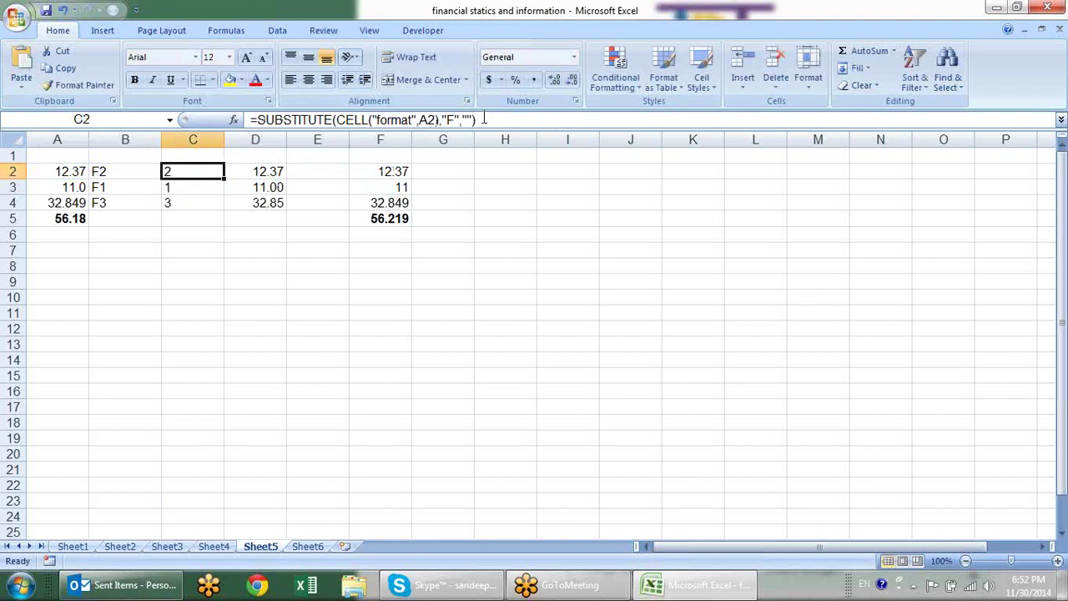
{"action": "left_click_drag", "start_coordinate": [484, 120], "coordinate": [257, 120]}
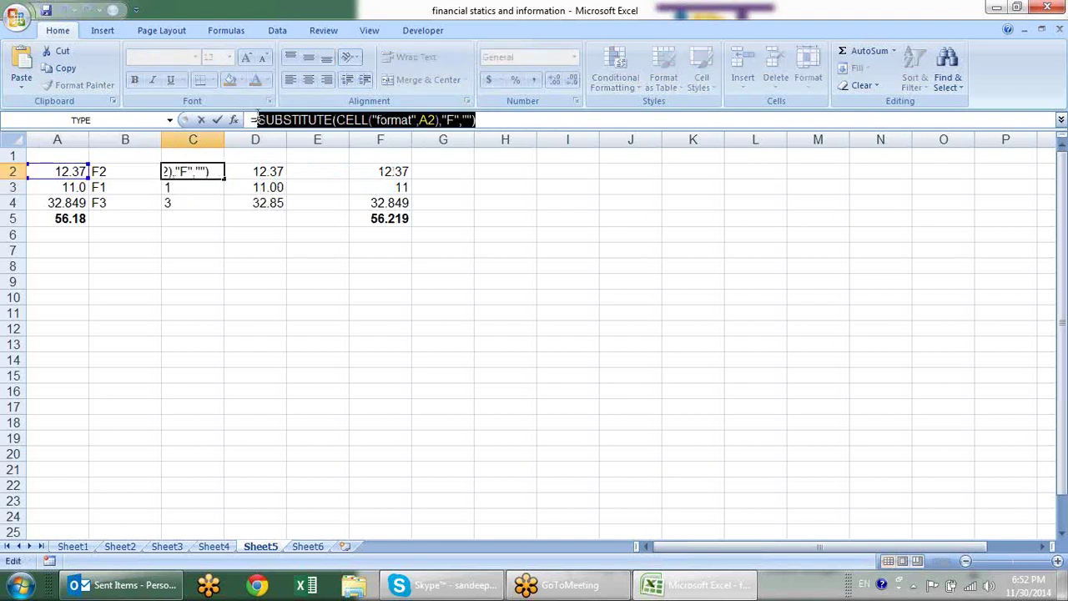
{"action": "key", "text": "Escape"}
{"action": "left_click", "coordinate": [255, 171]}
{"action": "double_click", "coordinate": [255, 171]}
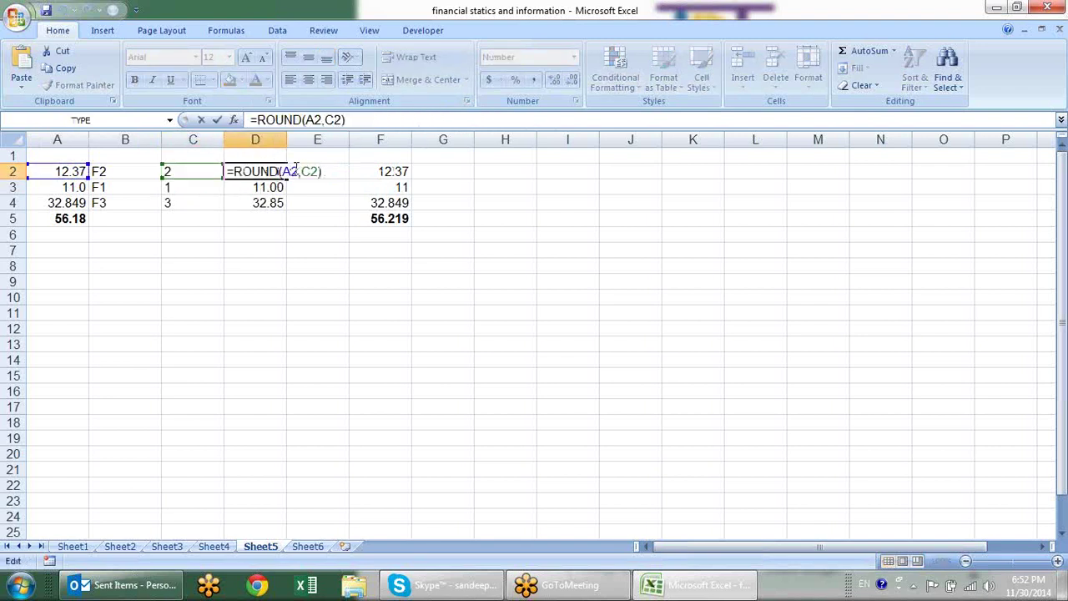
{"action": "double_click", "coordinate": [310, 171]}
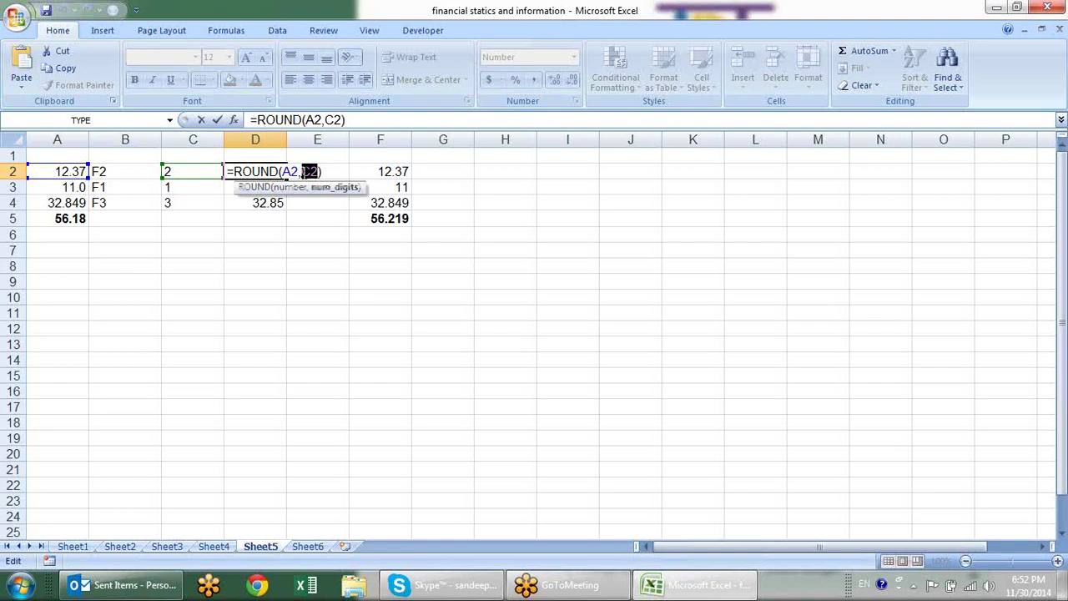
{"action": "type", "text": "SUBSTITUTE(CELL(\"format\",A2),\"F\",\"\")"}
{"action": "key", "text": "Return"}
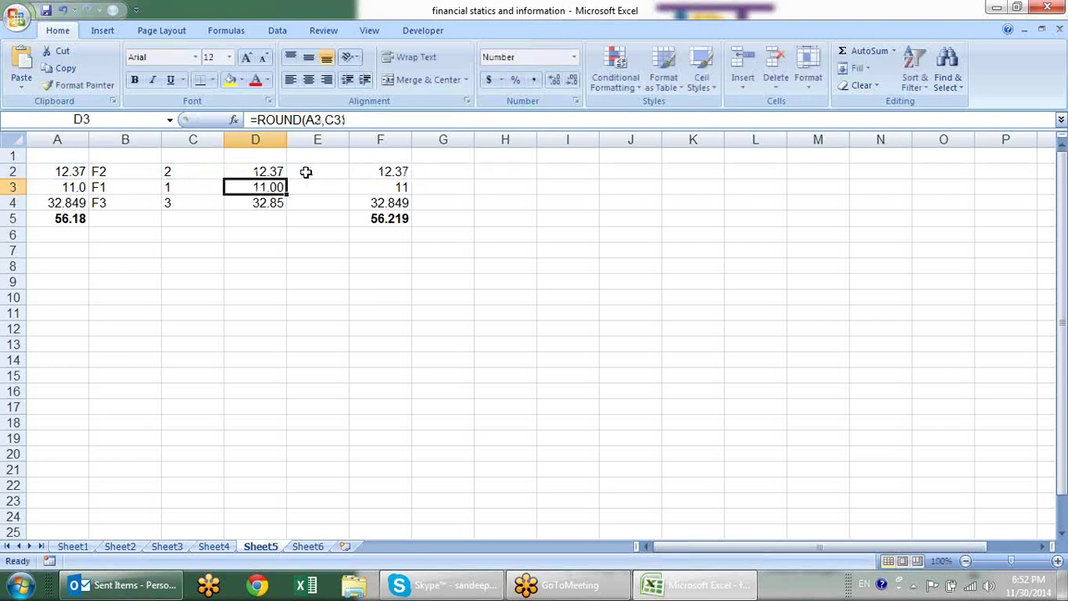
{"action": "left_click", "coordinate": [265, 172]}
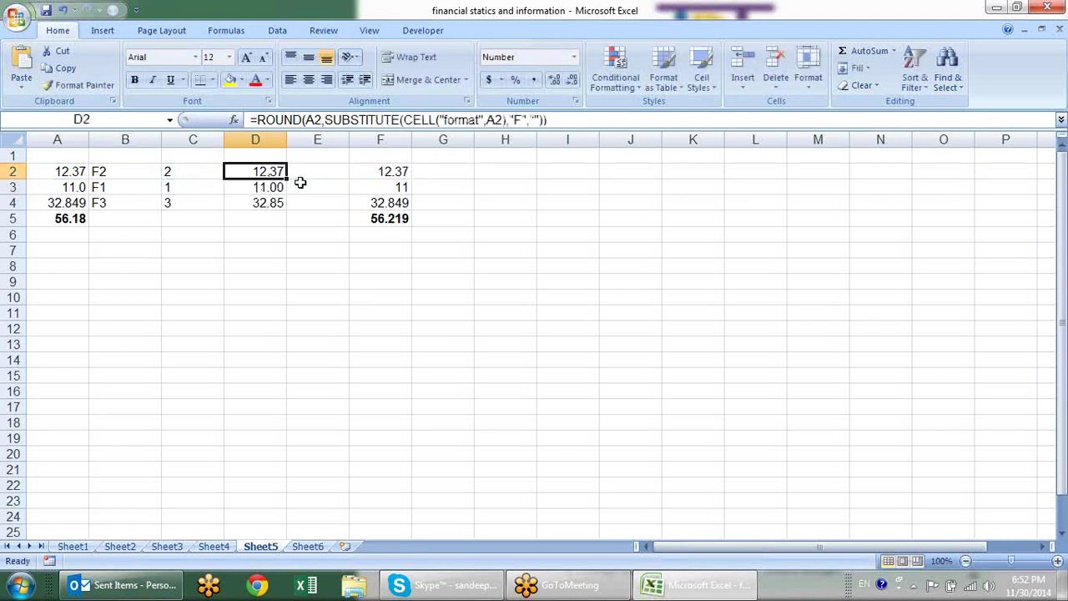
{"action": "left_click", "coordinate": [571, 121]}
{"action": "left_click_drag", "start_coordinate": [571, 122], "coordinate": [257, 120]}
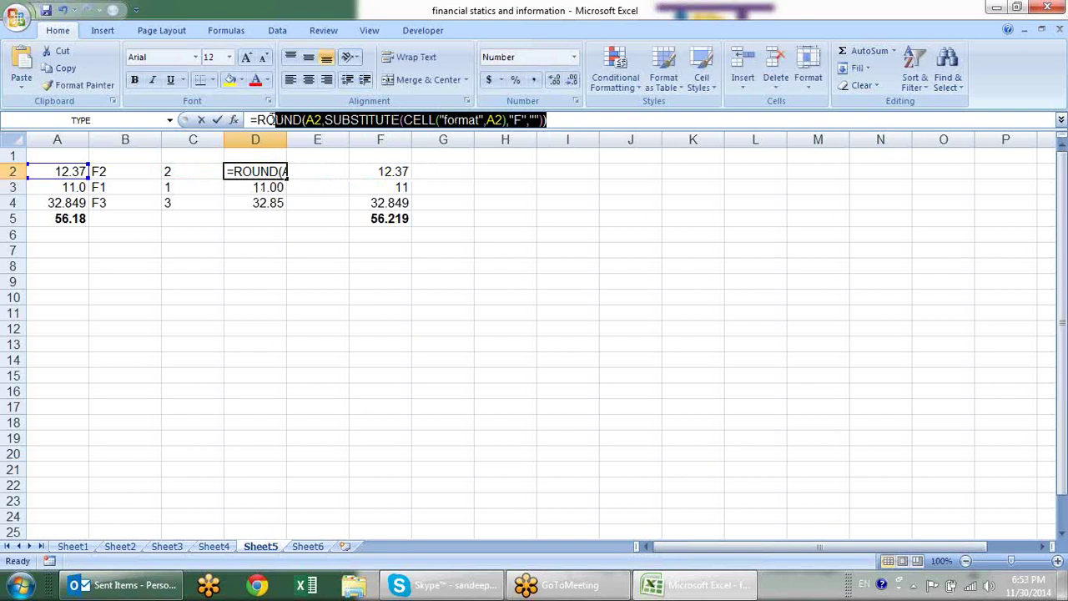
{"action": "left_click", "coordinate": [253, 252]}
{"action": "key", "text": "Escape"}
- Copy D2's formula text without the equals sign into D7 as plain text
{"action": "left_click", "coordinate": [269, 241]}
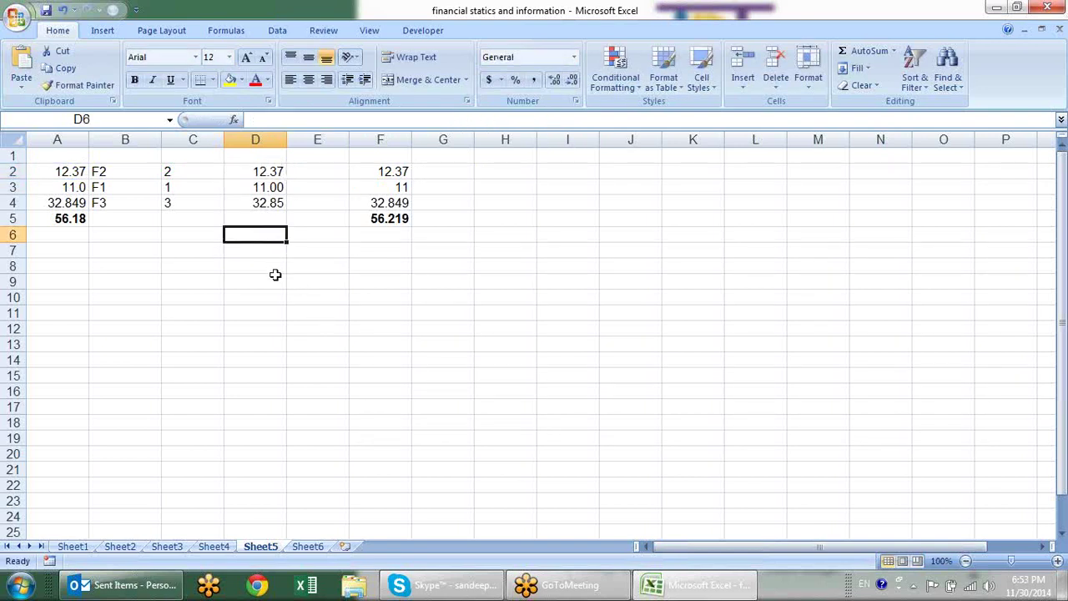
{"action": "key", "text": "ctrl+c"}
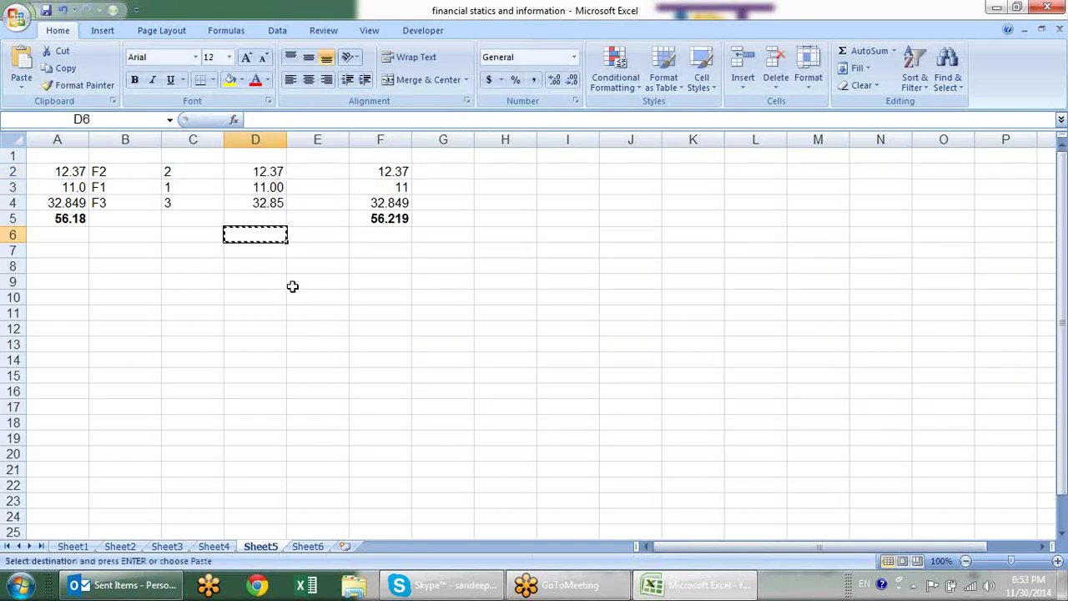
{"action": "key", "text": "Escape"}
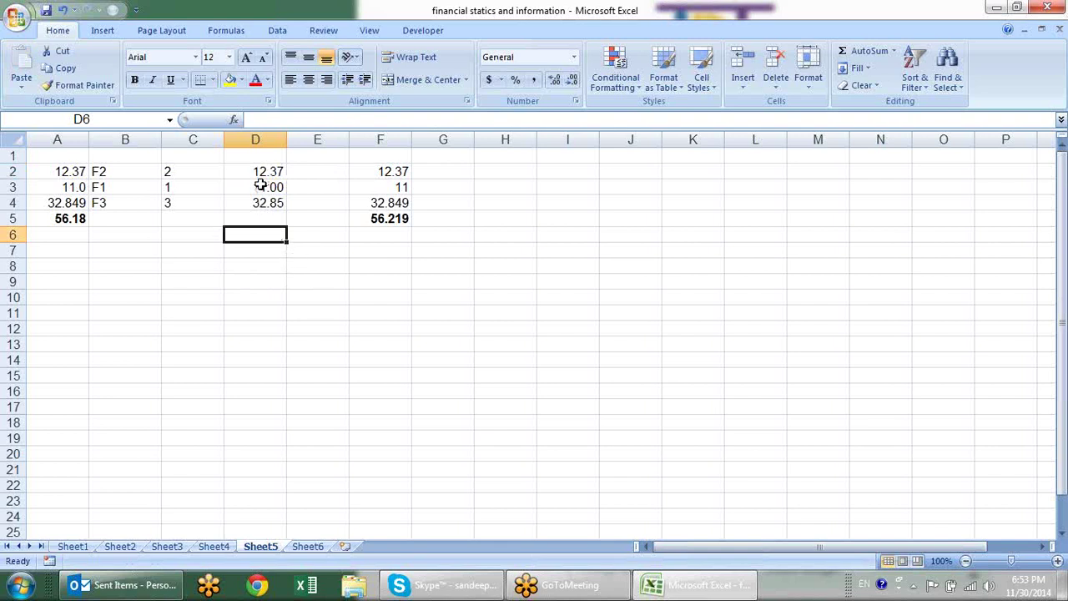
{"action": "left_click", "coordinate": [258, 172]}
{"action": "left_click", "coordinate": [588, 121]}
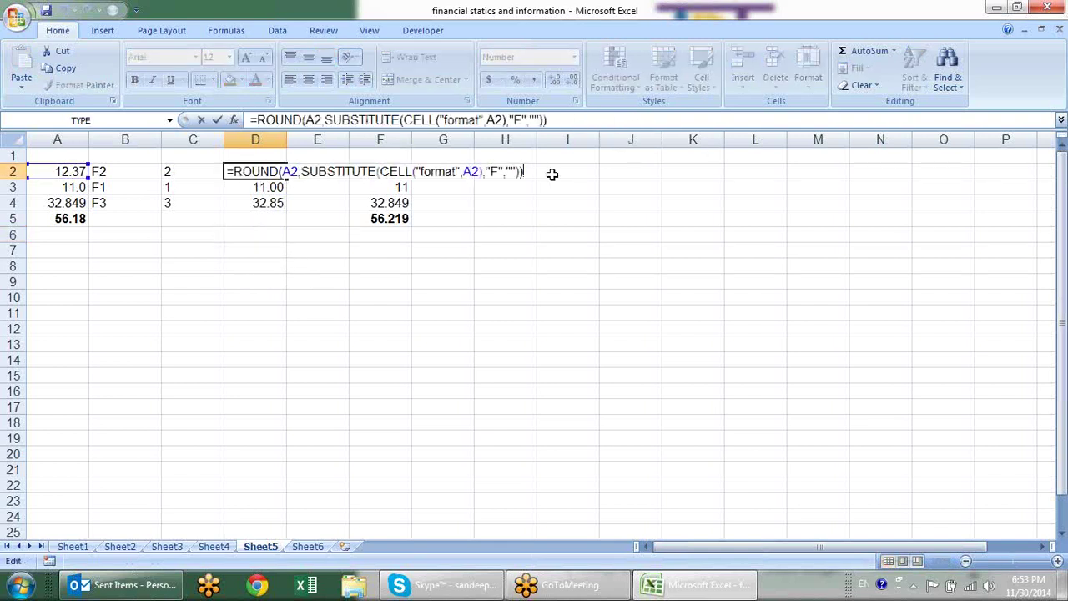
{"action": "left_click_drag", "start_coordinate": [527, 172], "coordinate": [250, 159]}
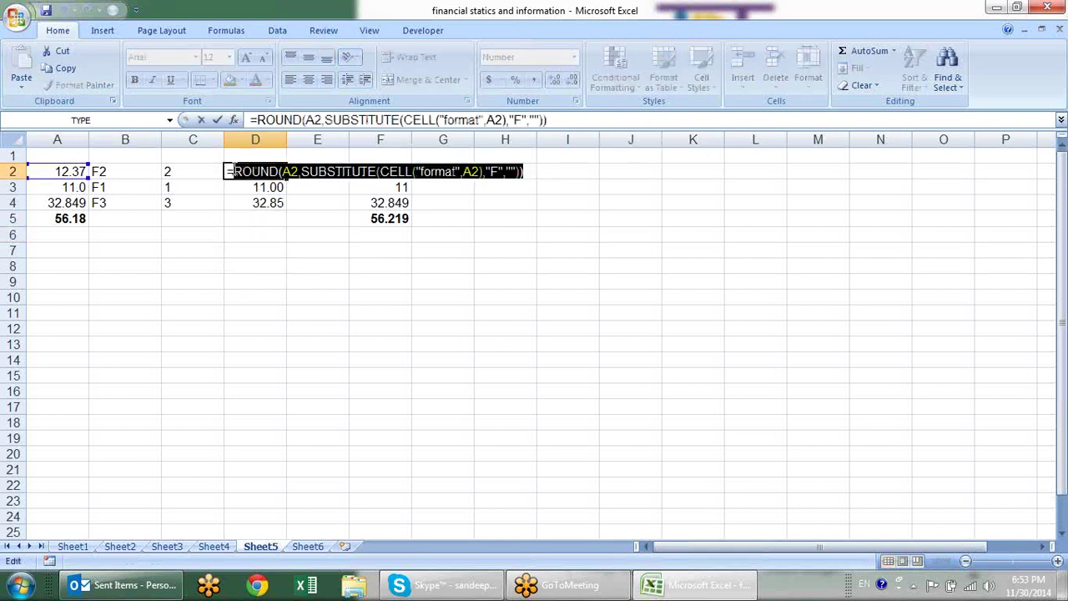
{"action": "key", "text": "ctrl+c"}
{"action": "key", "text": "Escape"}
{"action": "left_click", "coordinate": [259, 247]}
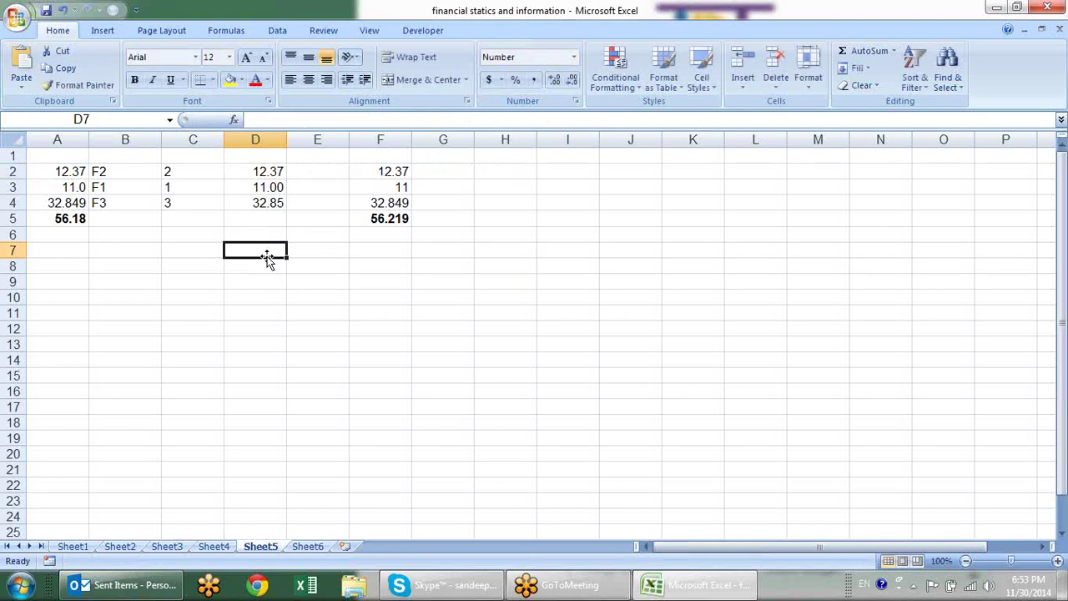
{"action": "double_click", "coordinate": [263, 247]}
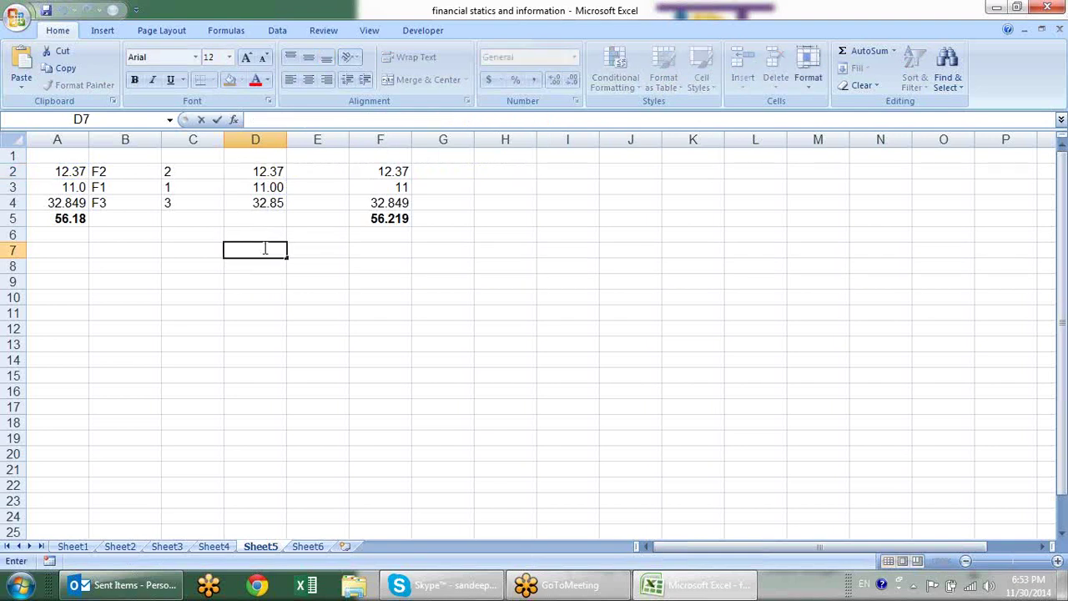
{"action": "key", "text": "ctrl+v"}
{"action": "key", "text": "Return"}
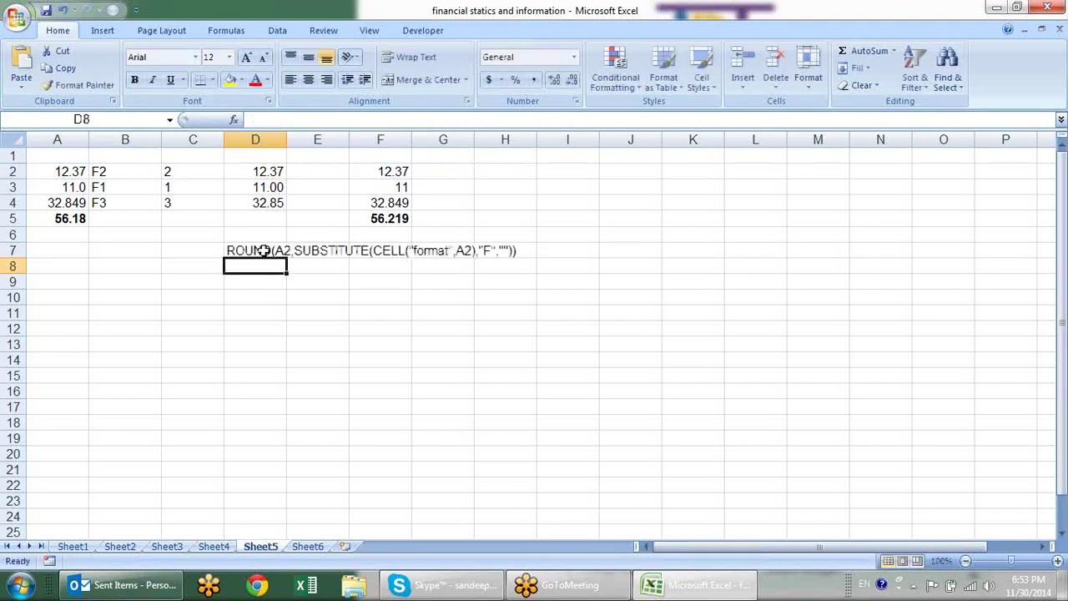
- Make the ROUND(A2,SUBSTITUTE(CELL("format",A2),"F","")) text in D7 bold
{"action": "left_click", "coordinate": [263, 250]}
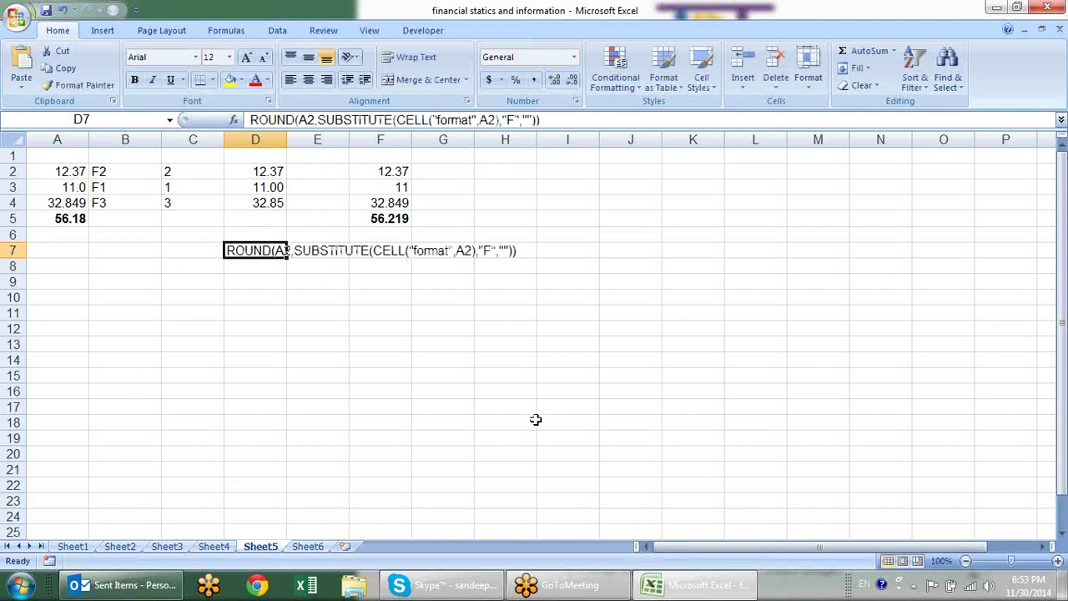
{"action": "key", "text": "ctrl+b"}
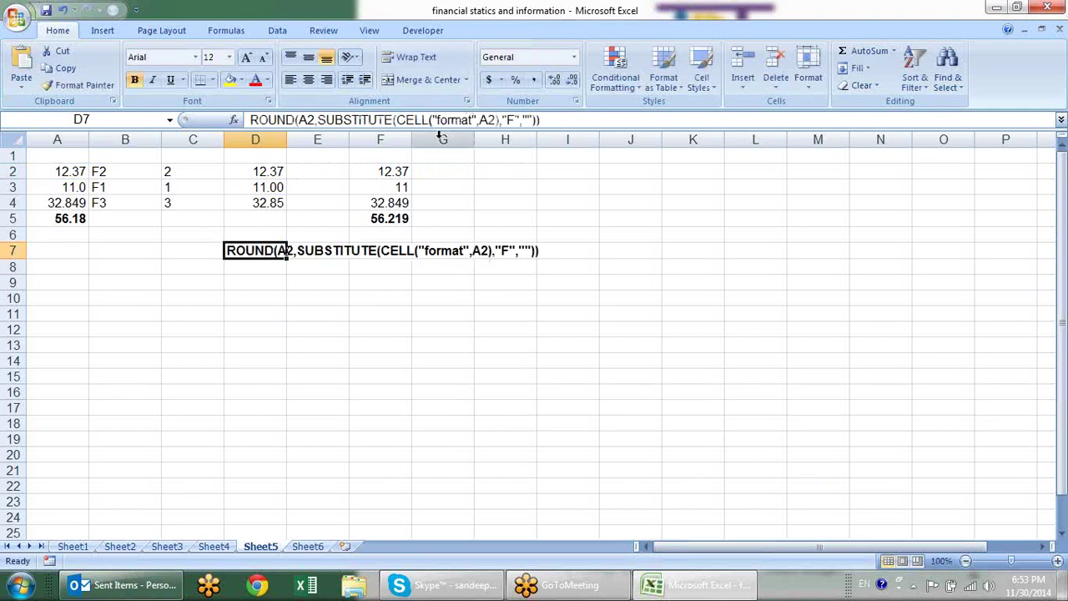
{"action": "left_click", "coordinate": [494, 273]}
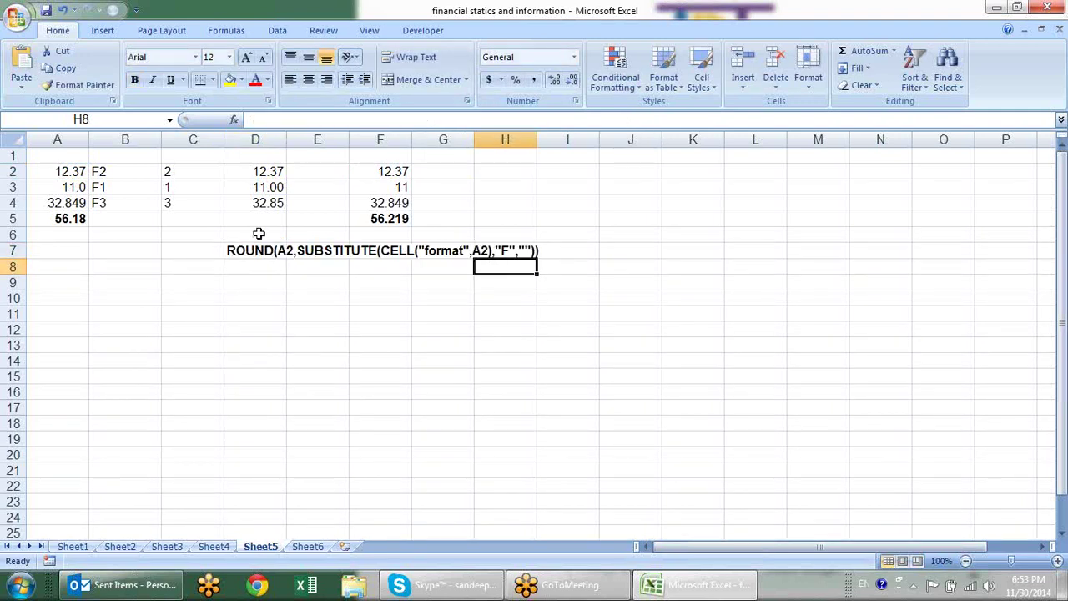
{"action": "left_click", "coordinate": [273, 257]}
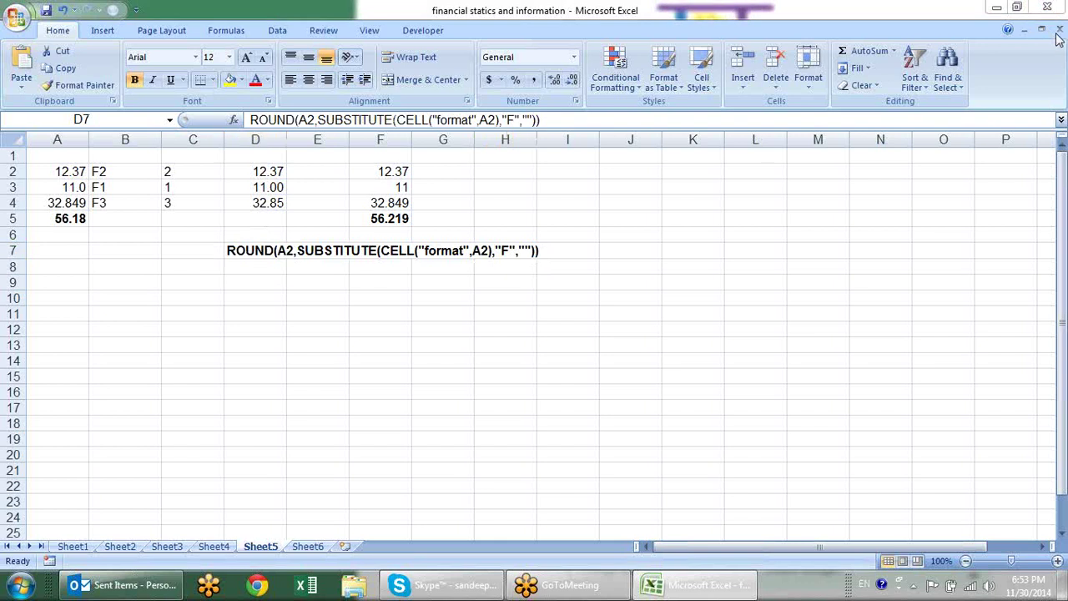